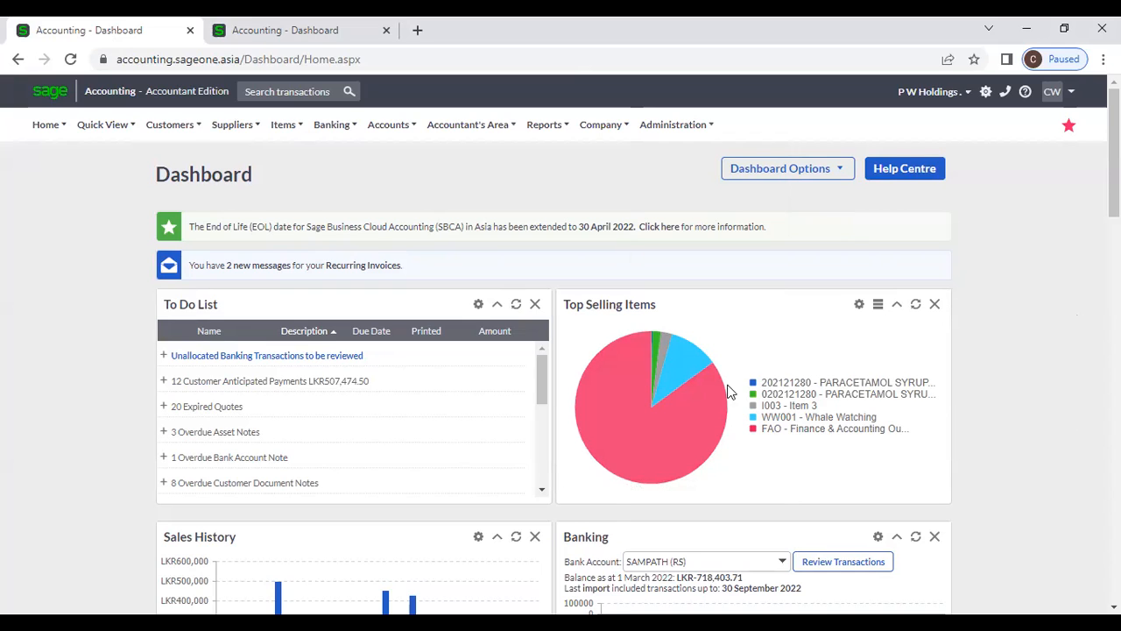
# - Open the filter options for the List of Suppliers report
pyautogui.click(232, 128)
pyautogui.moveTo(246, 238)
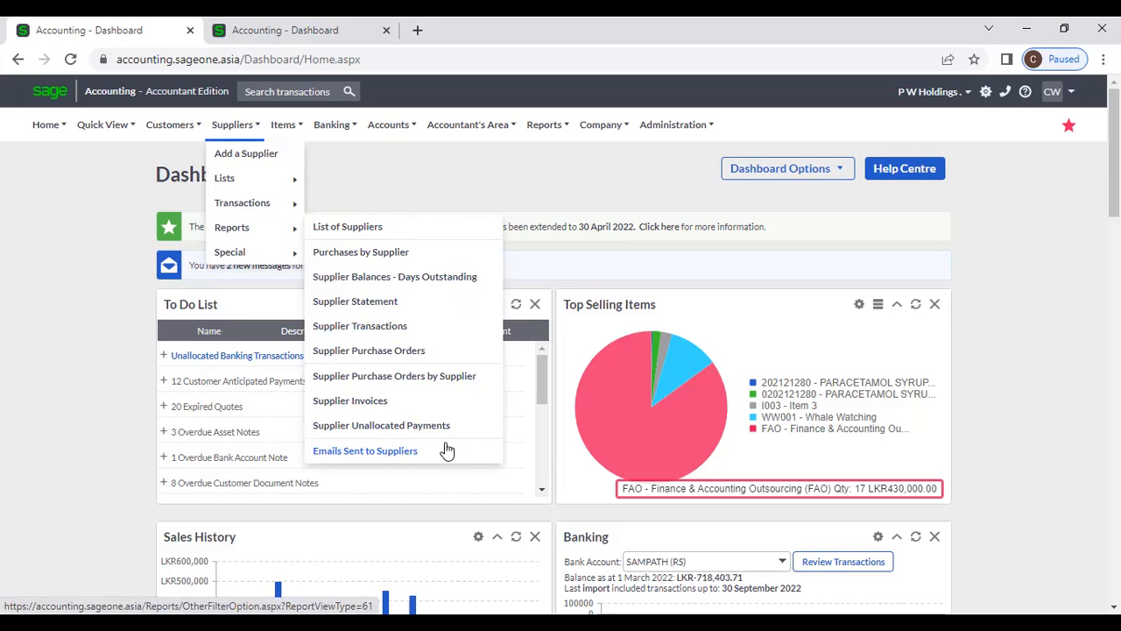
pyautogui.click(382, 236)
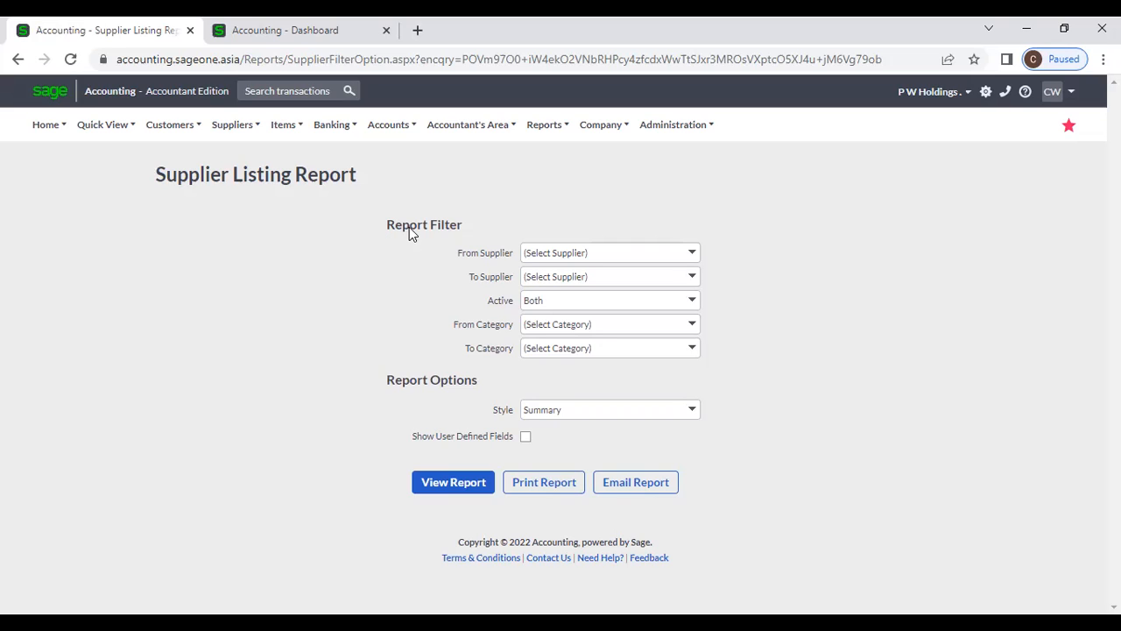
# - Try a supplier range from AA to the cash advance supplier, and reset the range to no selected supplier
pyautogui.click(692, 257)
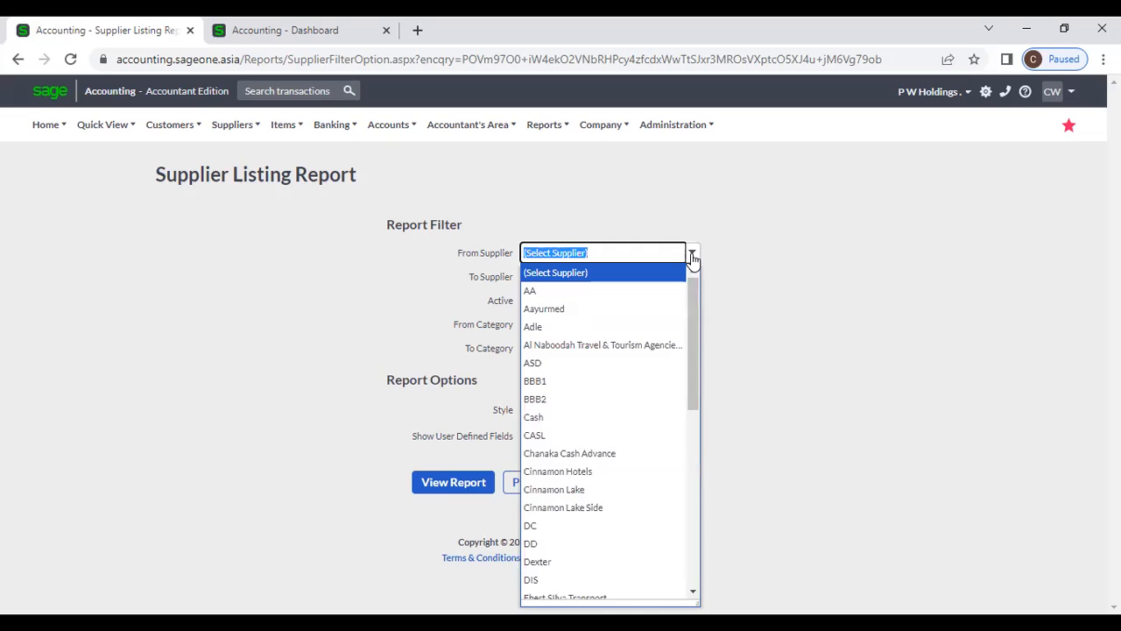
pyautogui.click(692, 257)
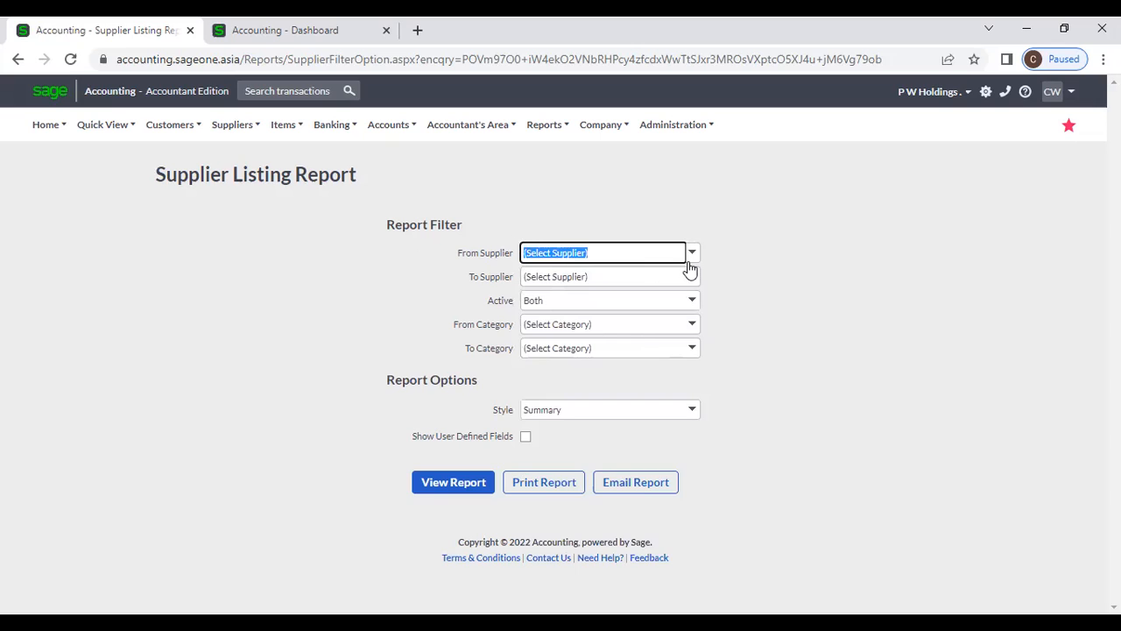
pyautogui.click(690, 256)
pyautogui.click(611, 288)
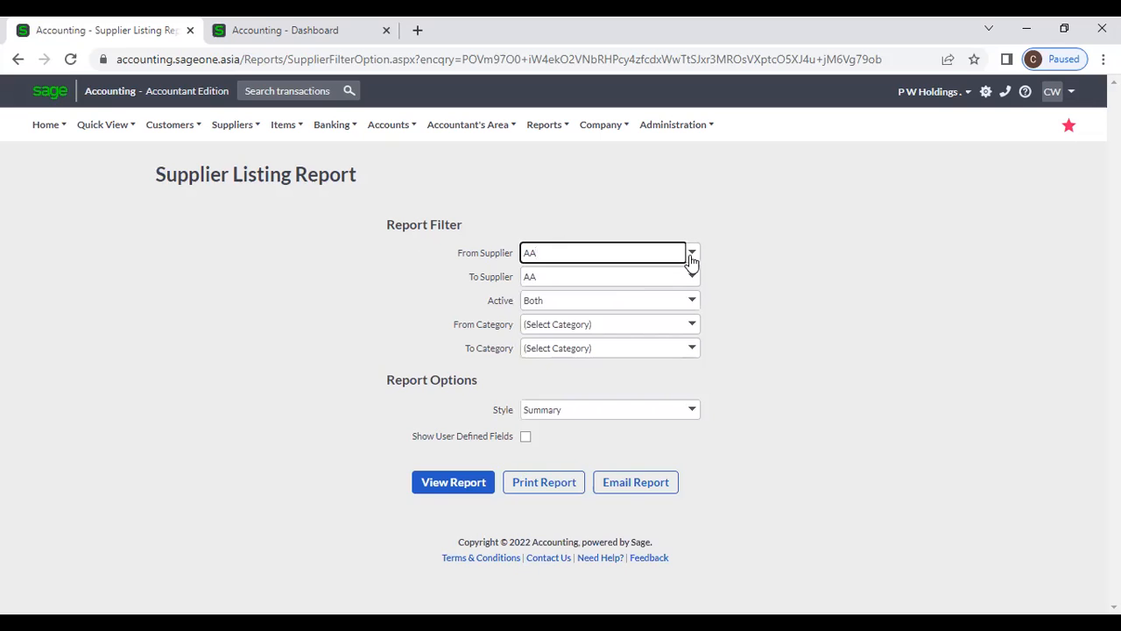
pyautogui.click(692, 255)
pyautogui.click(619, 296)
pyautogui.click(691, 278)
pyautogui.click(618, 478)
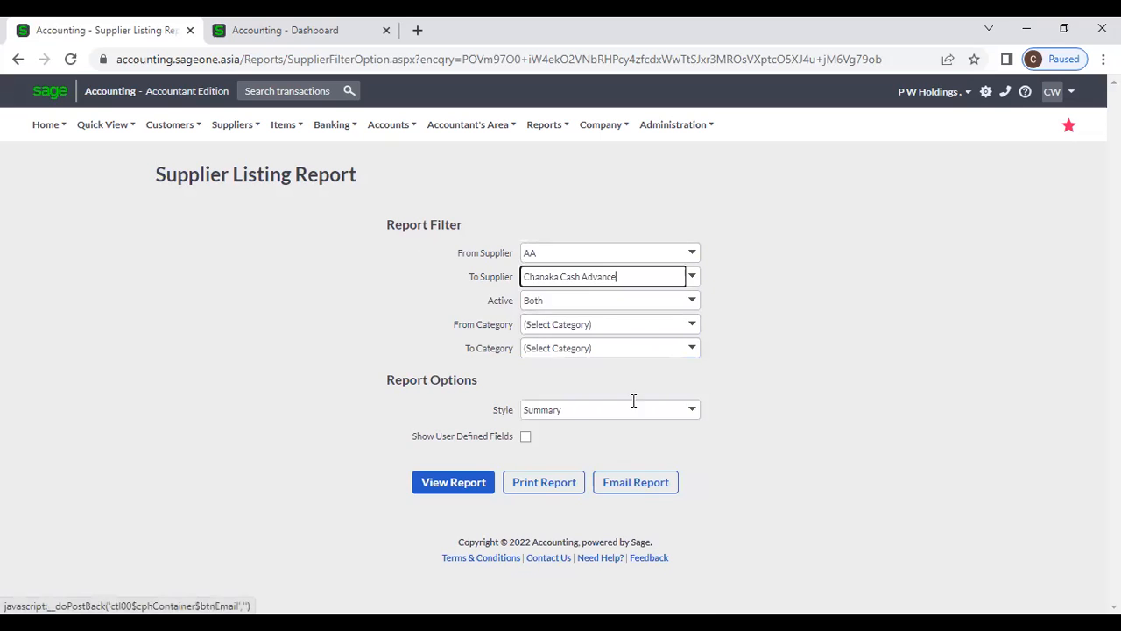
pyautogui.click(696, 253)
pyautogui.click(629, 270)
pyautogui.click(758, 261)
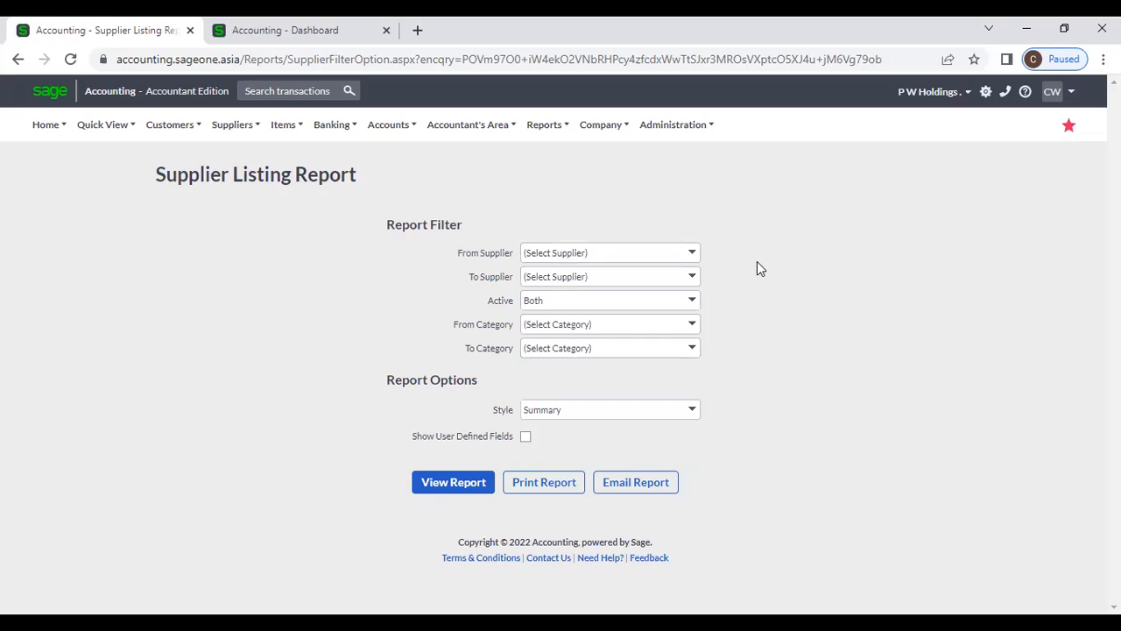
# - Review the active status, category and style choices, and view the Supplier Listing Report for all suppliers in Summary style
pyautogui.click(692, 301)
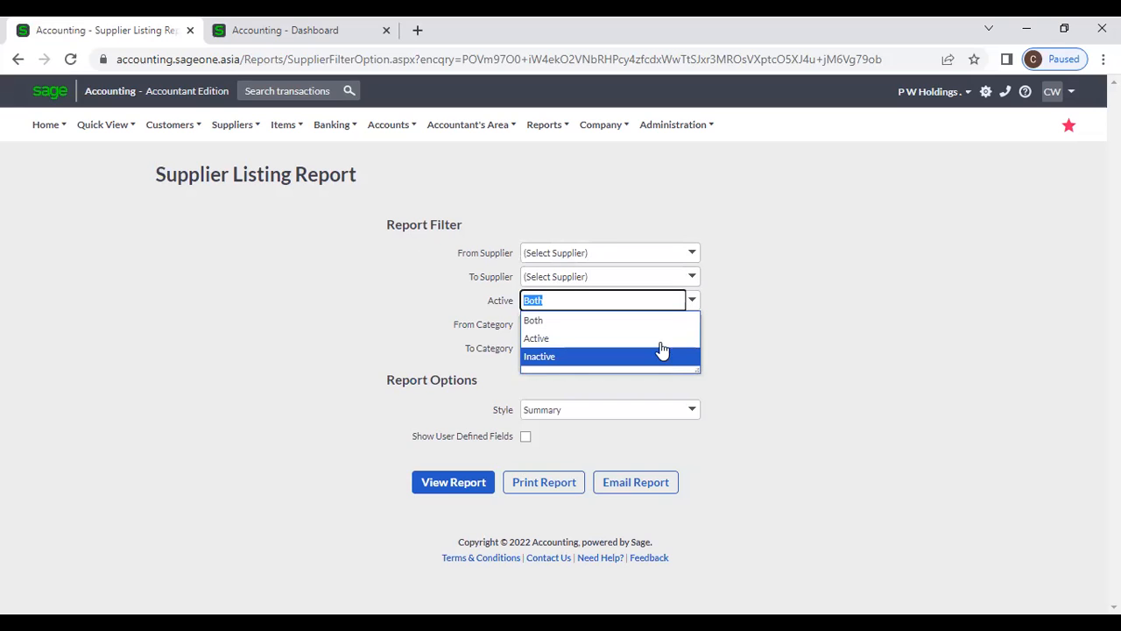
pyautogui.click(737, 318)
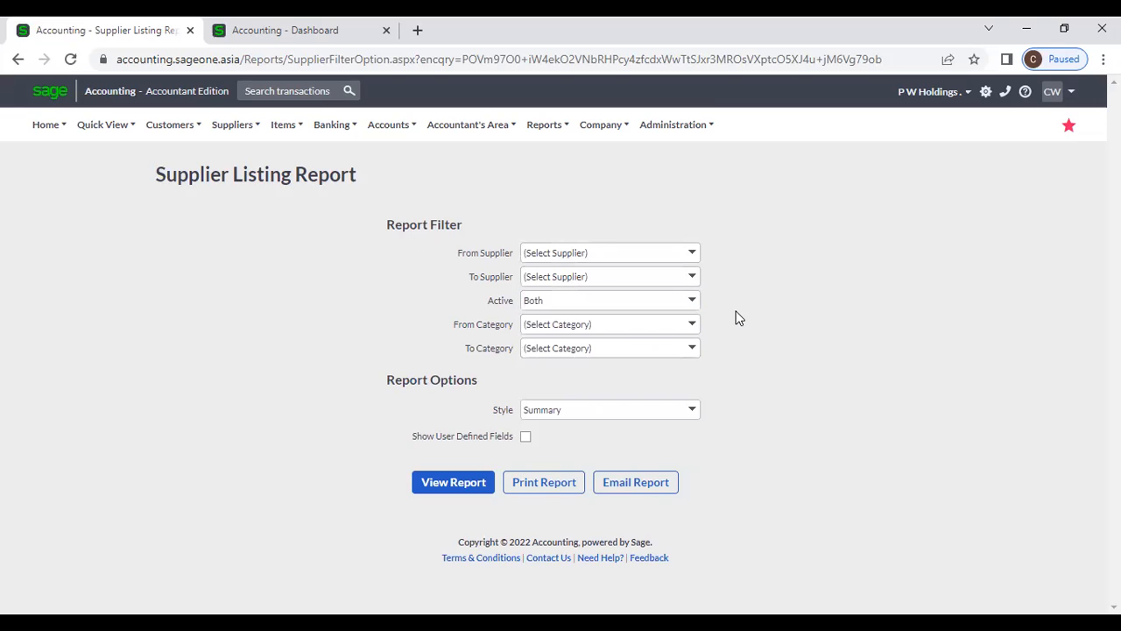
pyautogui.click(698, 327)
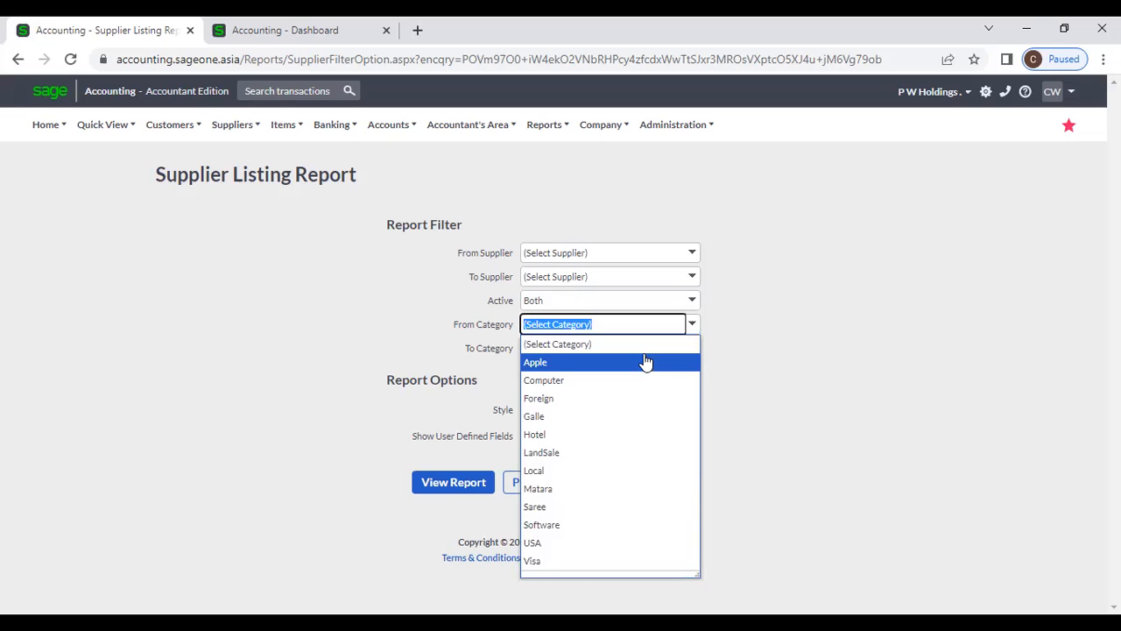
pyautogui.click(755, 337)
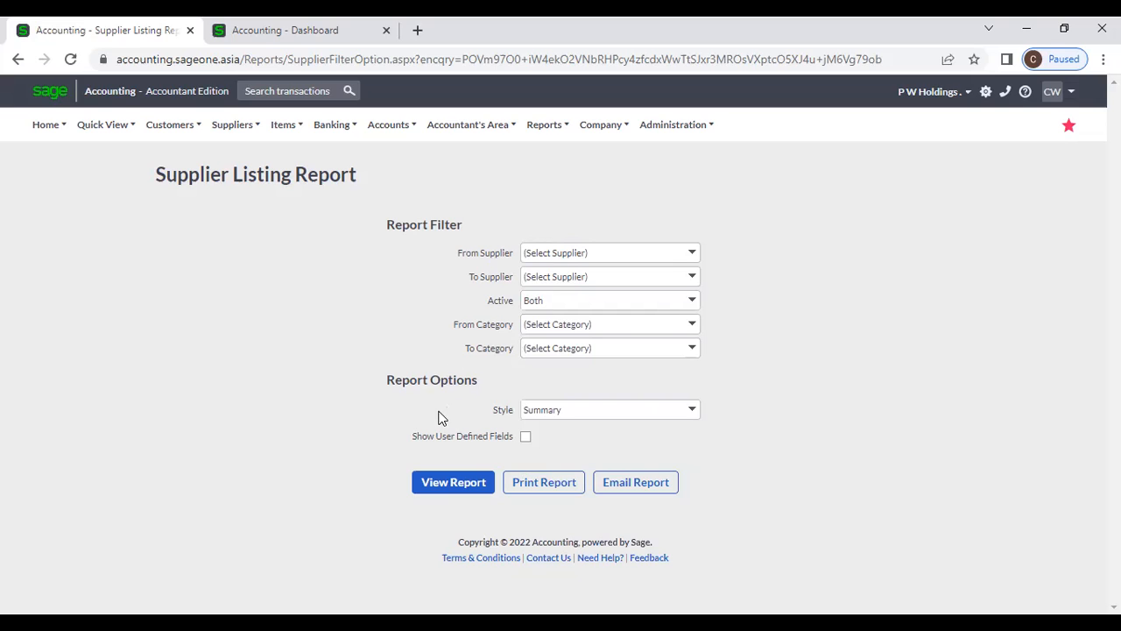
pyautogui.click(692, 412)
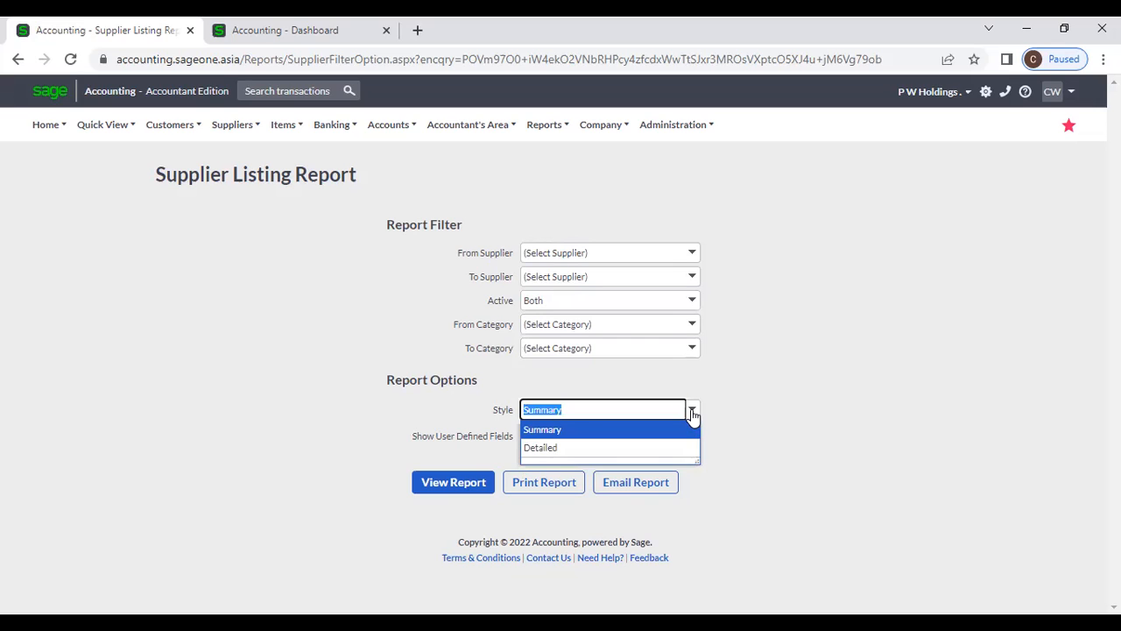
pyautogui.click(800, 397)
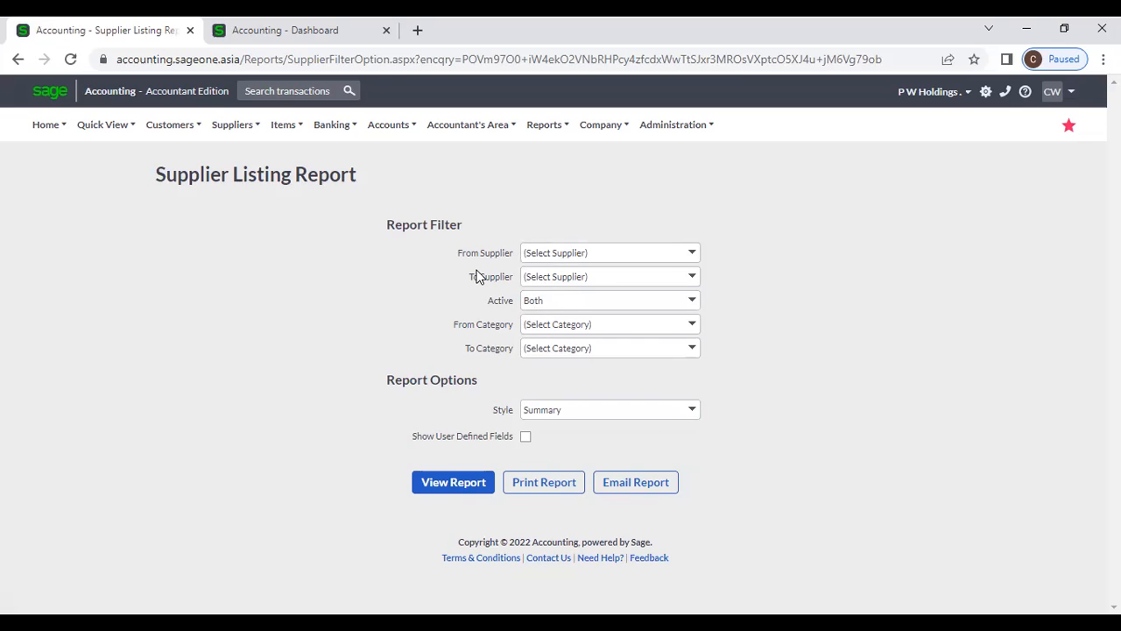
pyautogui.click(469, 493)
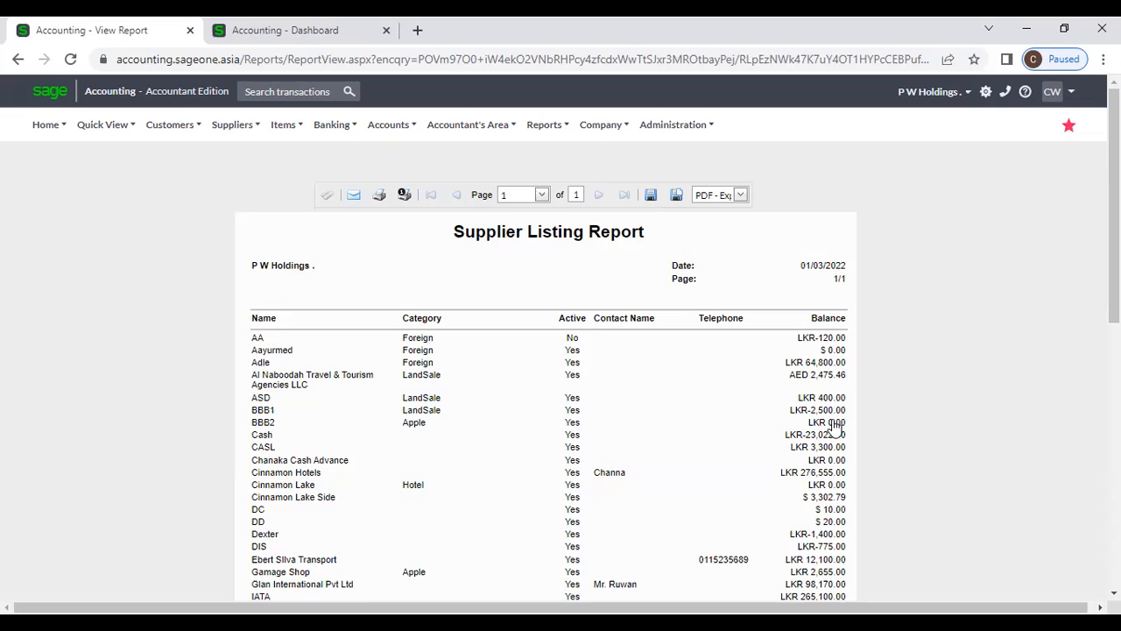
# - Duplicate the summary report's browser tab and generate the Supplier Listing Report in Detailed style in the copy
pyautogui.rightClick(100, 28)
pyautogui.click(140, 145)
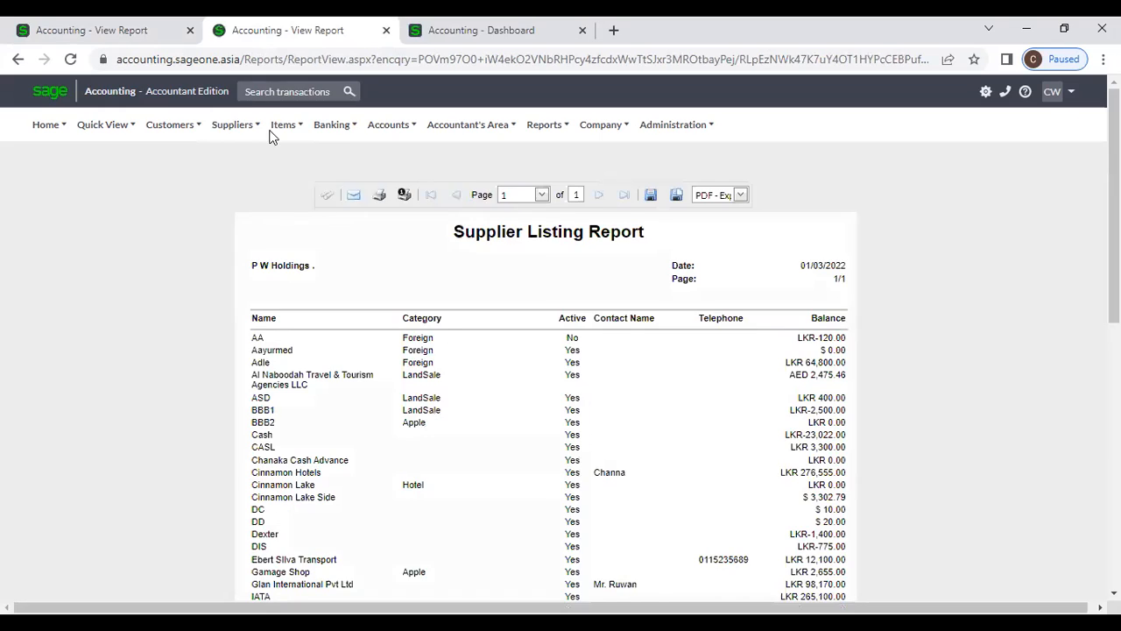
pyautogui.moveTo(232, 125)
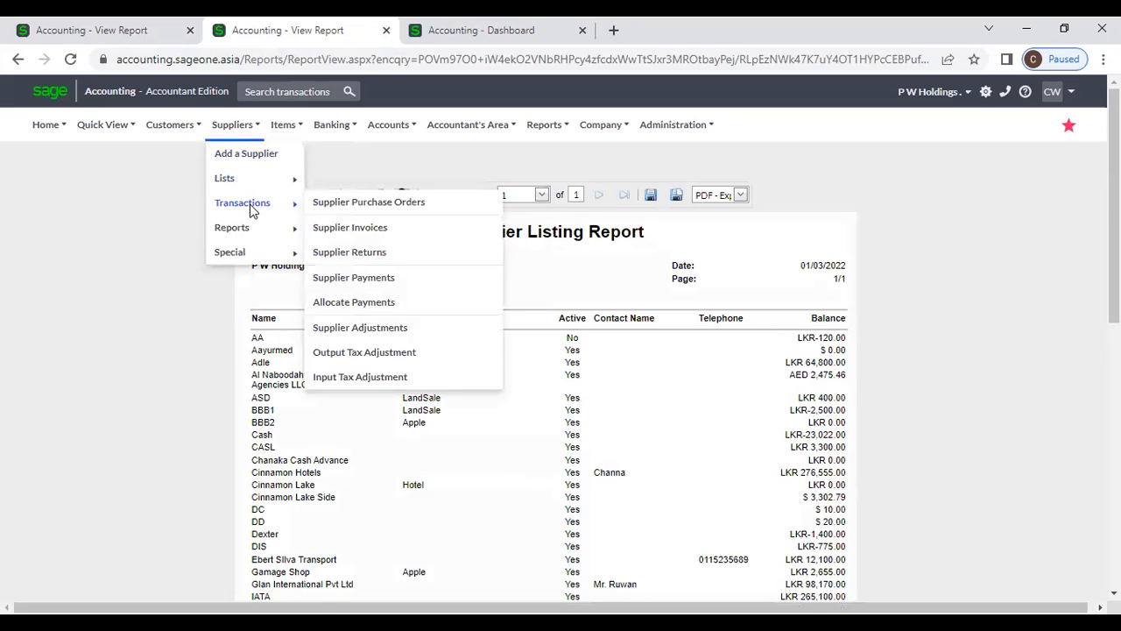
pyautogui.moveTo(233, 227)
pyautogui.click(376, 228)
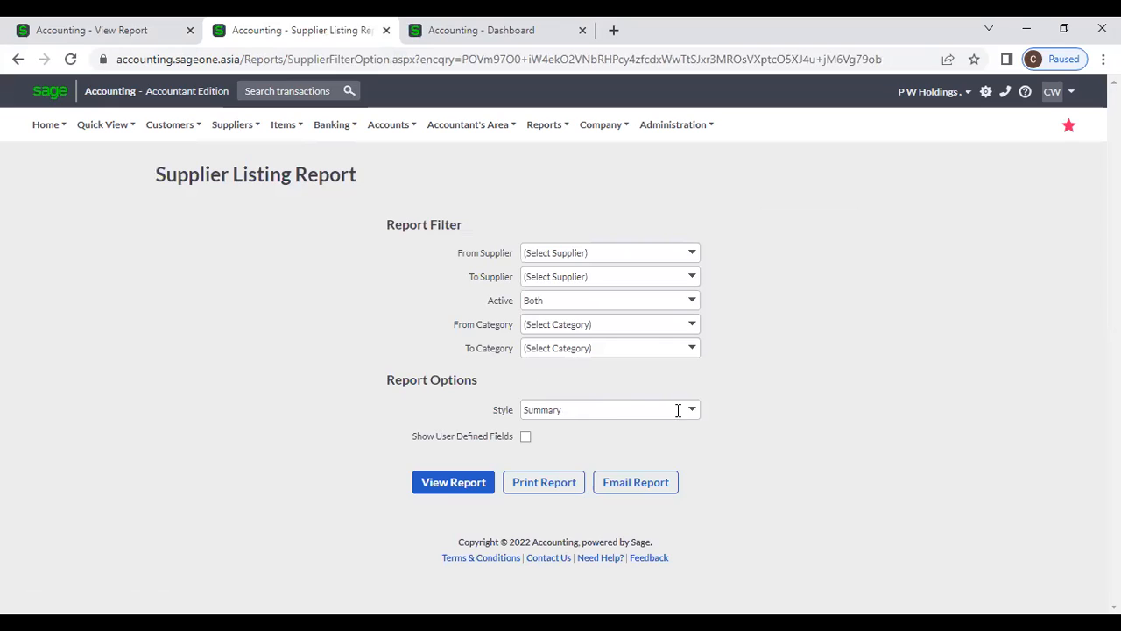
pyautogui.click(692, 411)
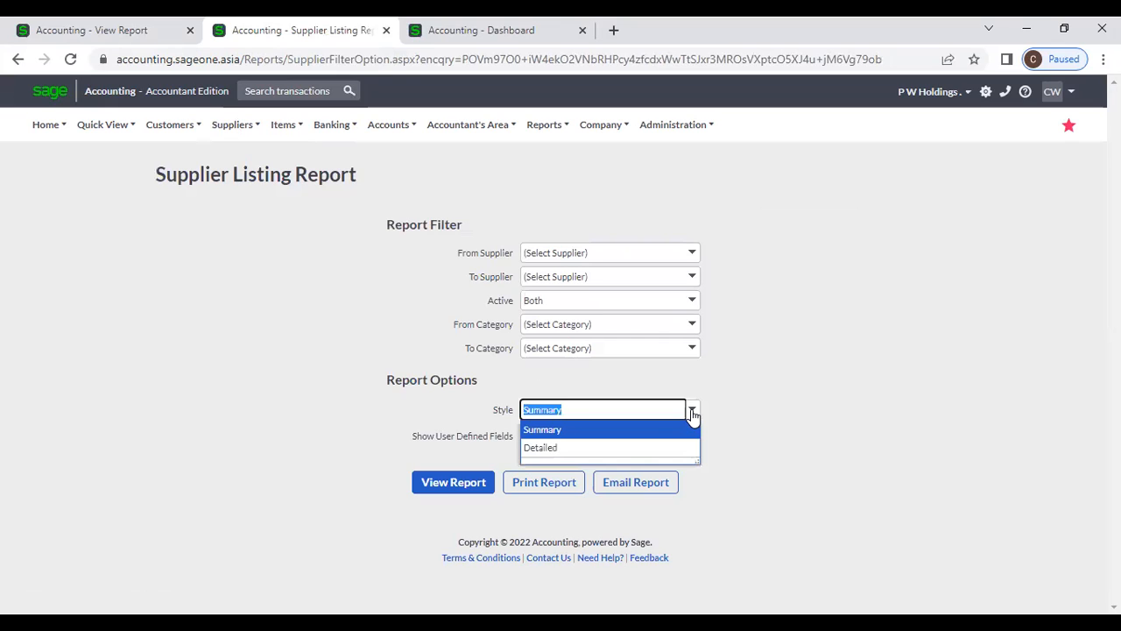
pyautogui.click(622, 448)
pyautogui.click(471, 485)
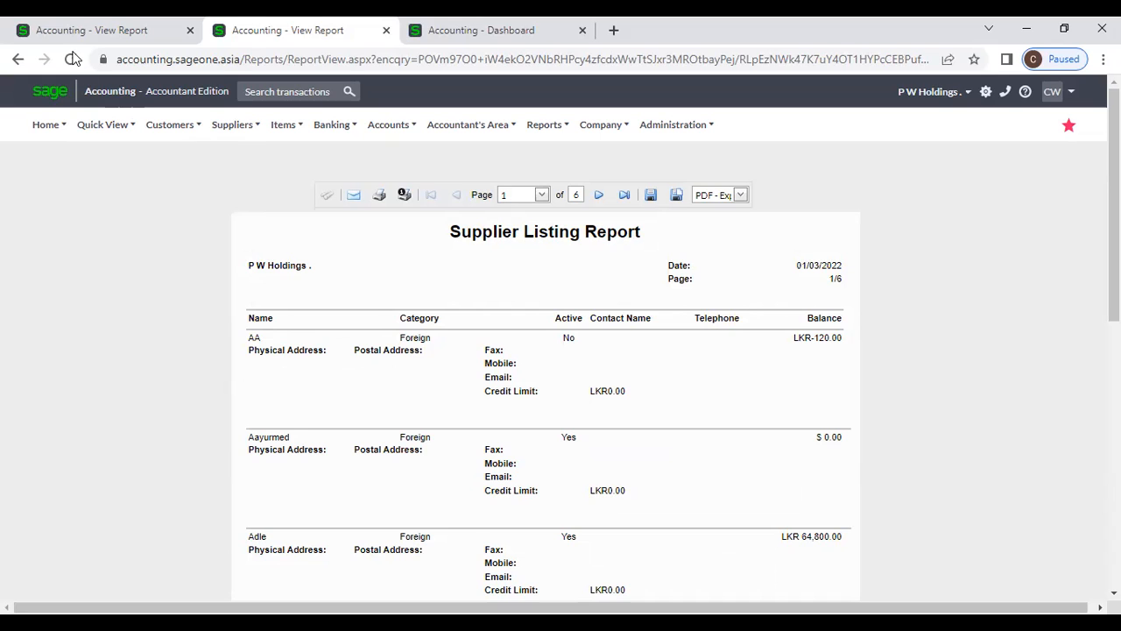
# - Compare with the summary report, duplicate the detailed report's browser tab and open the List of Suppliers report options in the copy
pyautogui.click(68, 26)
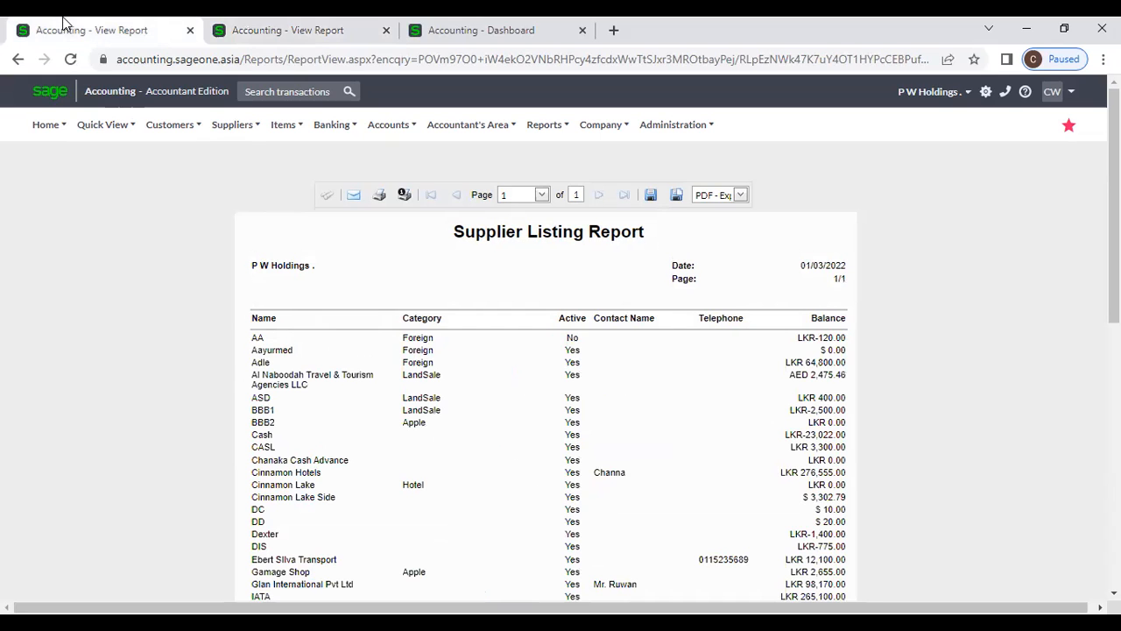
pyautogui.click(264, 34)
pyautogui.rightClick(265, 33)
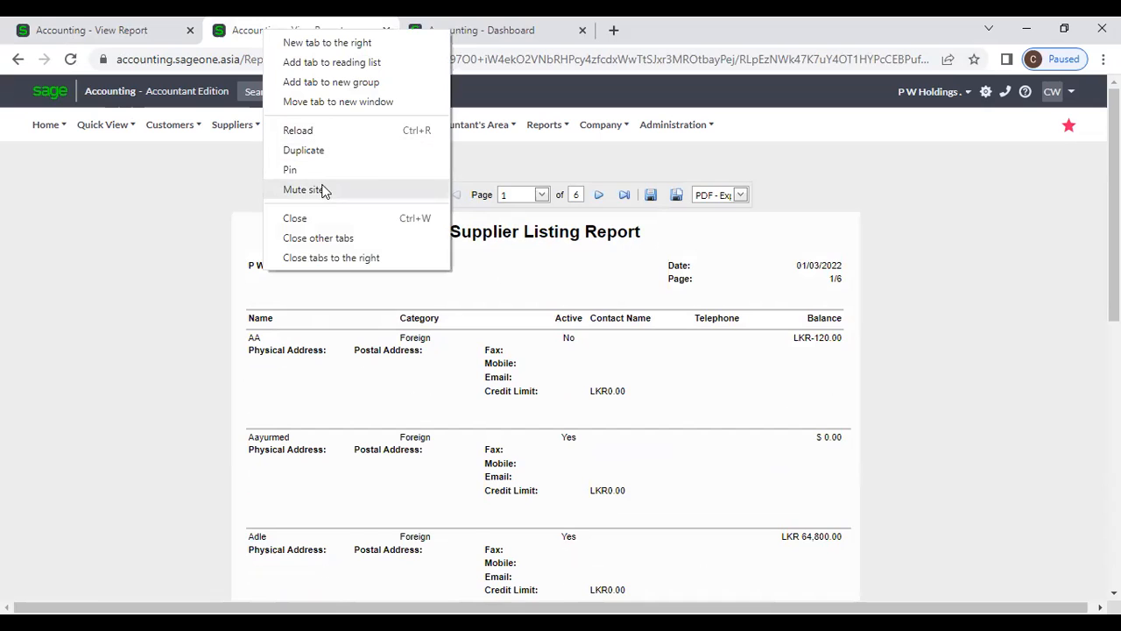
pyautogui.click(317, 149)
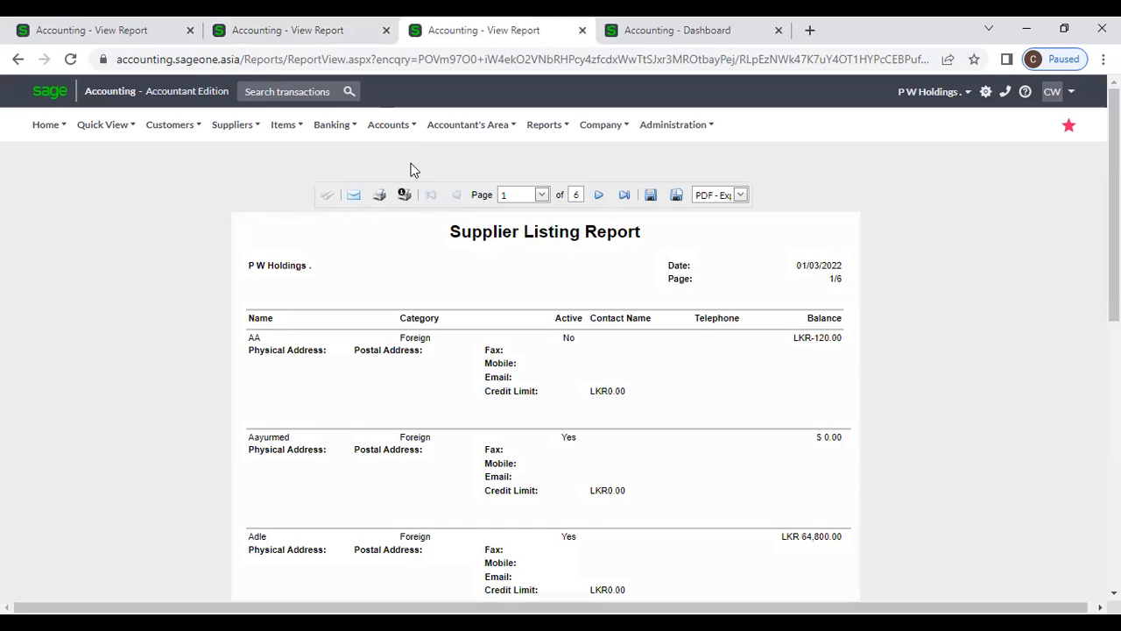
pyautogui.moveTo(198, 130)
pyautogui.moveTo(236, 124)
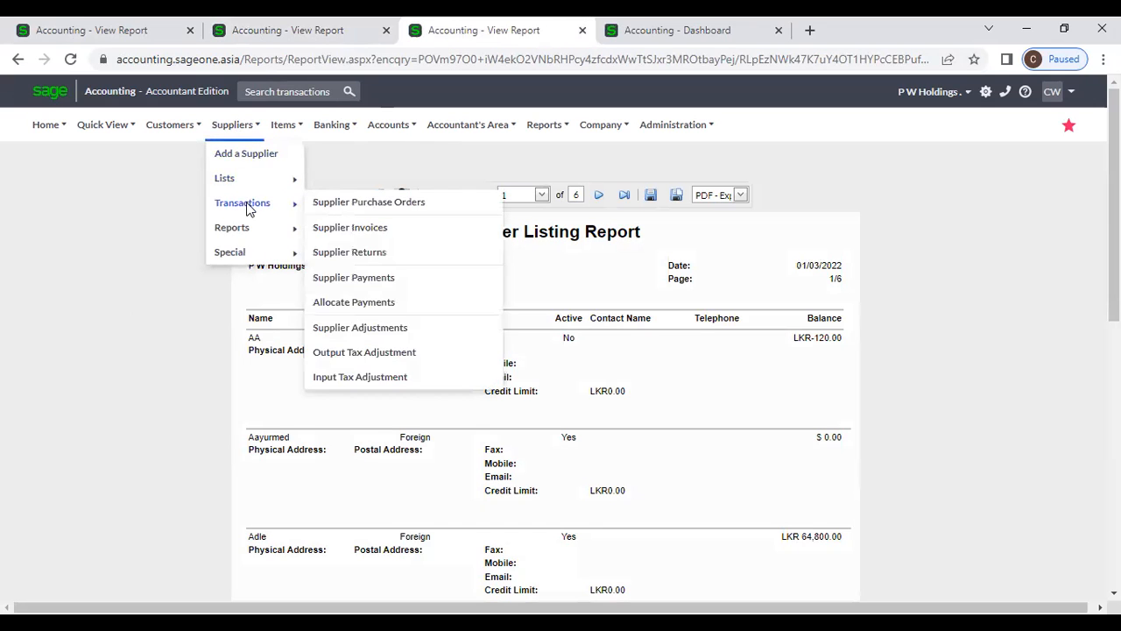
pyautogui.moveTo(250, 227)
pyautogui.click(335, 230)
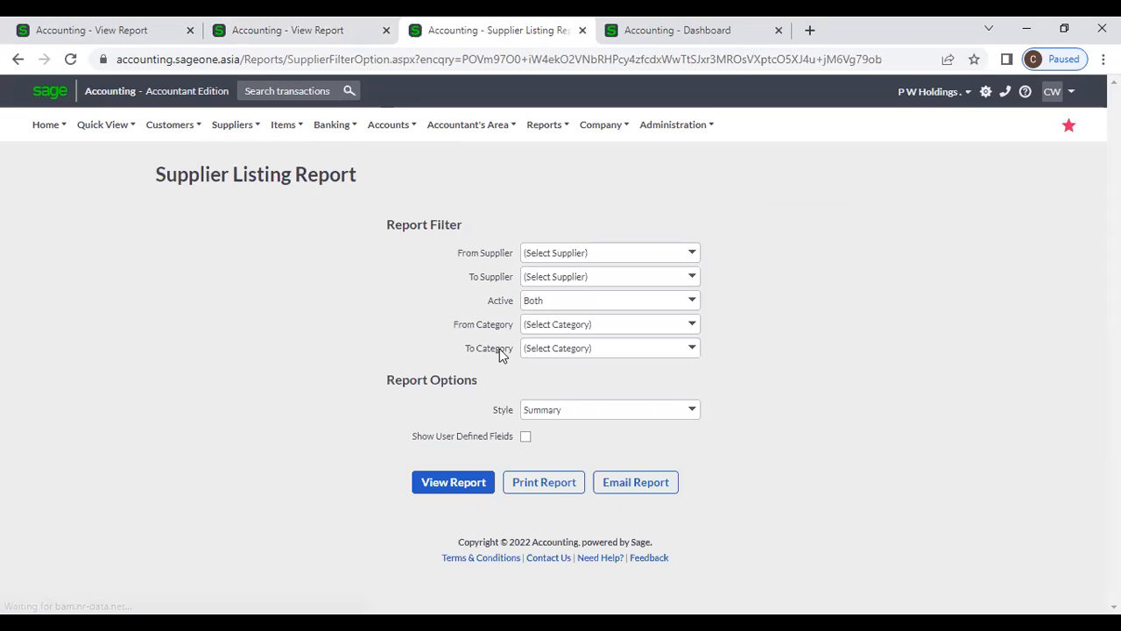
# - Generate the Summary-style Supplier Listing Report with user defined fields shown, and look through its first page
pyautogui.click(527, 437)
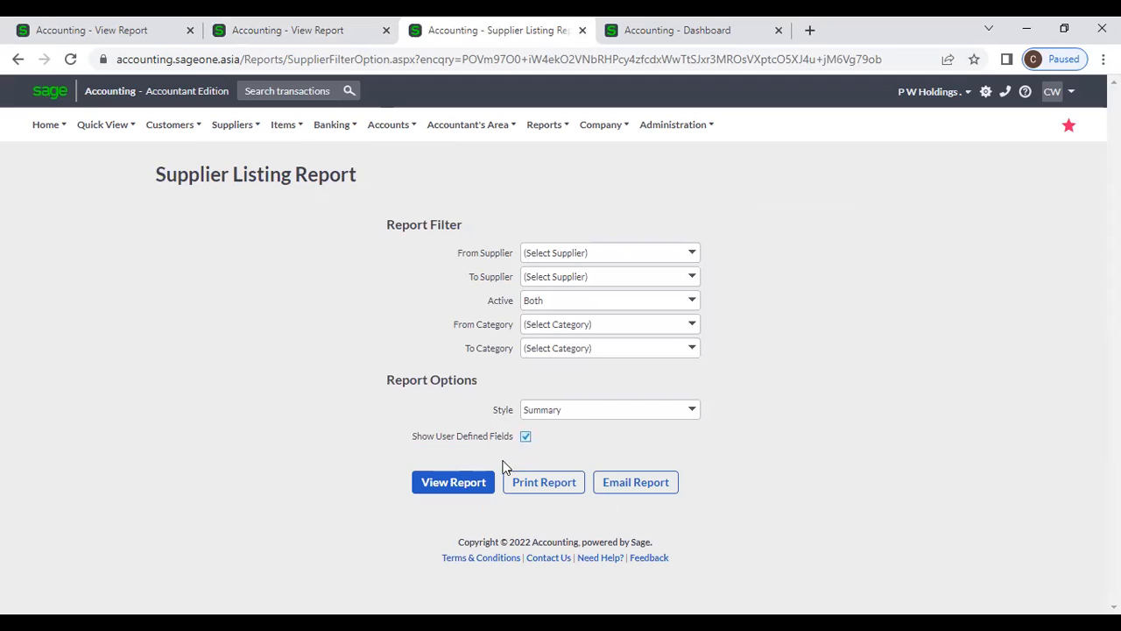
pyautogui.click(486, 481)
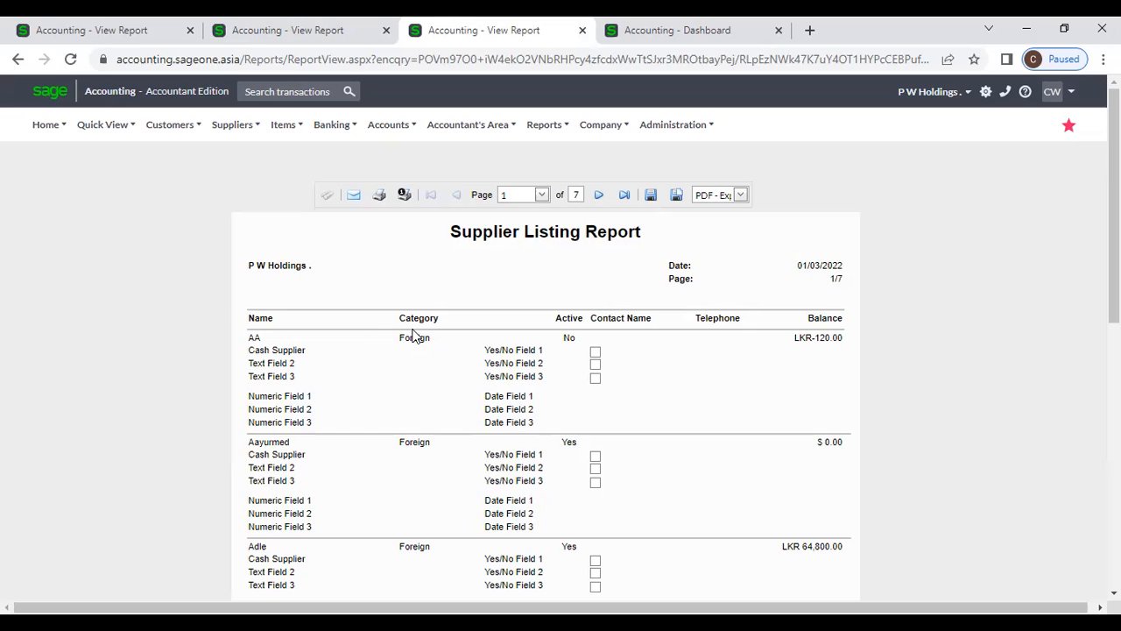
pyautogui.scroll(-3, 414, 363)
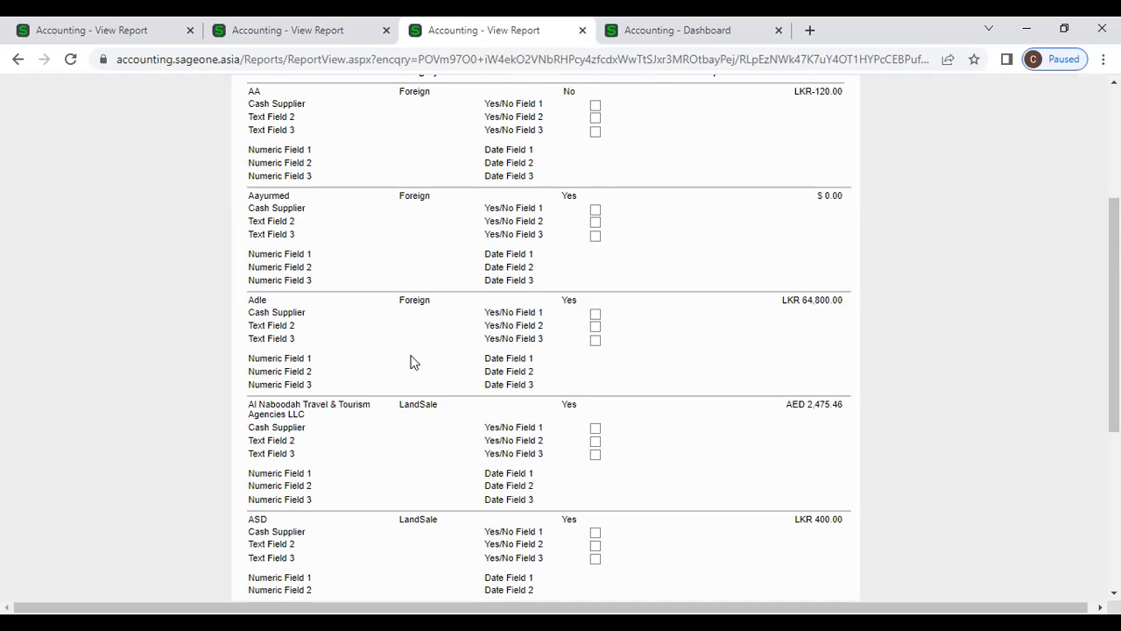
pyautogui.scroll(-4, 414, 362)
pyautogui.scroll(5, 393, 324)
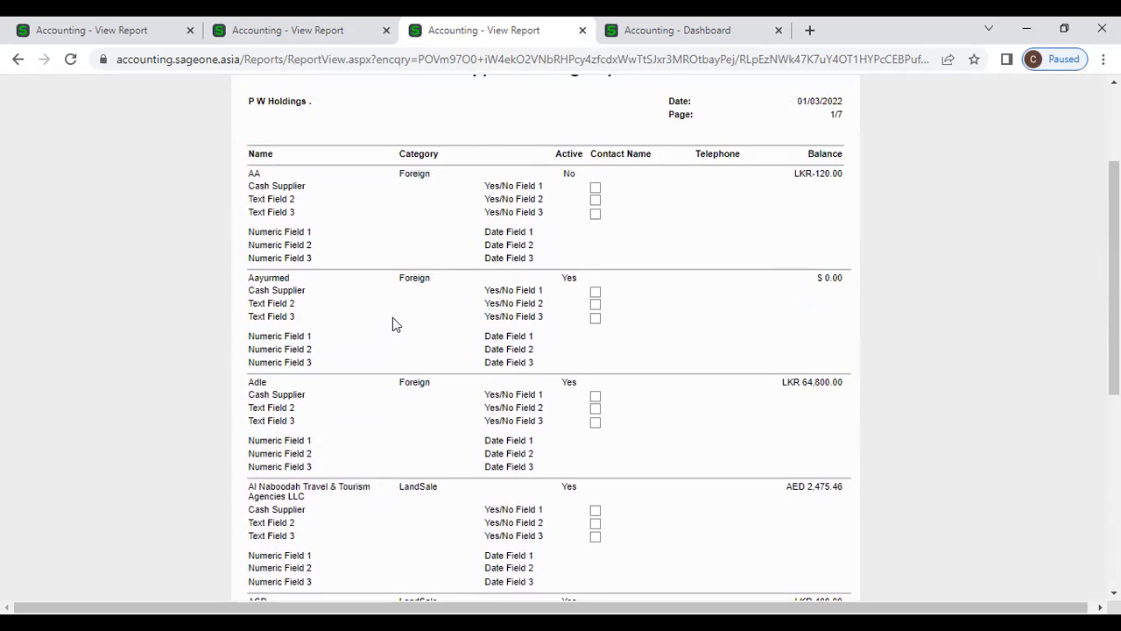
pyautogui.scroll(2, 393, 324)
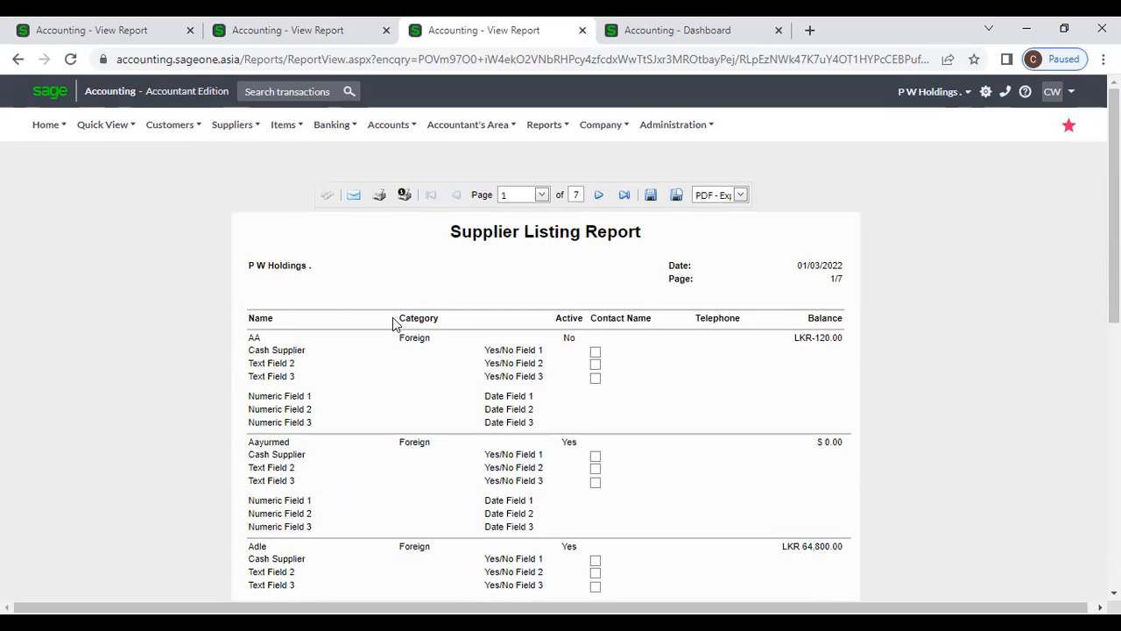
# - Return to the first summary report and review its print option and available export formats
pyautogui.click(136, 33)
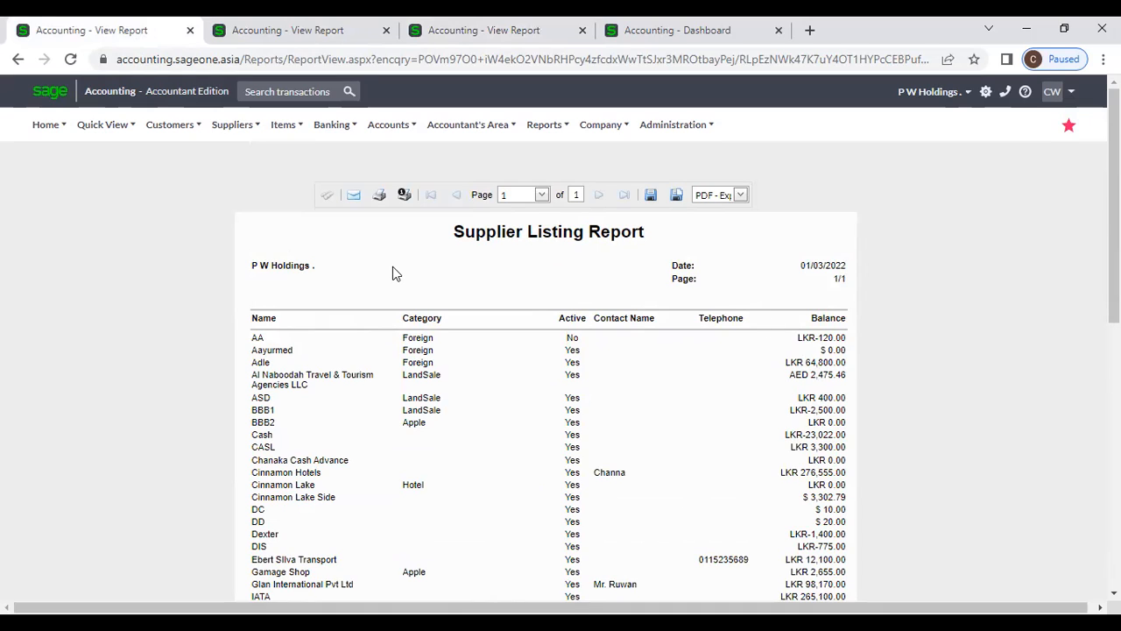
pyautogui.click(380, 198)
pyautogui.click(740, 194)
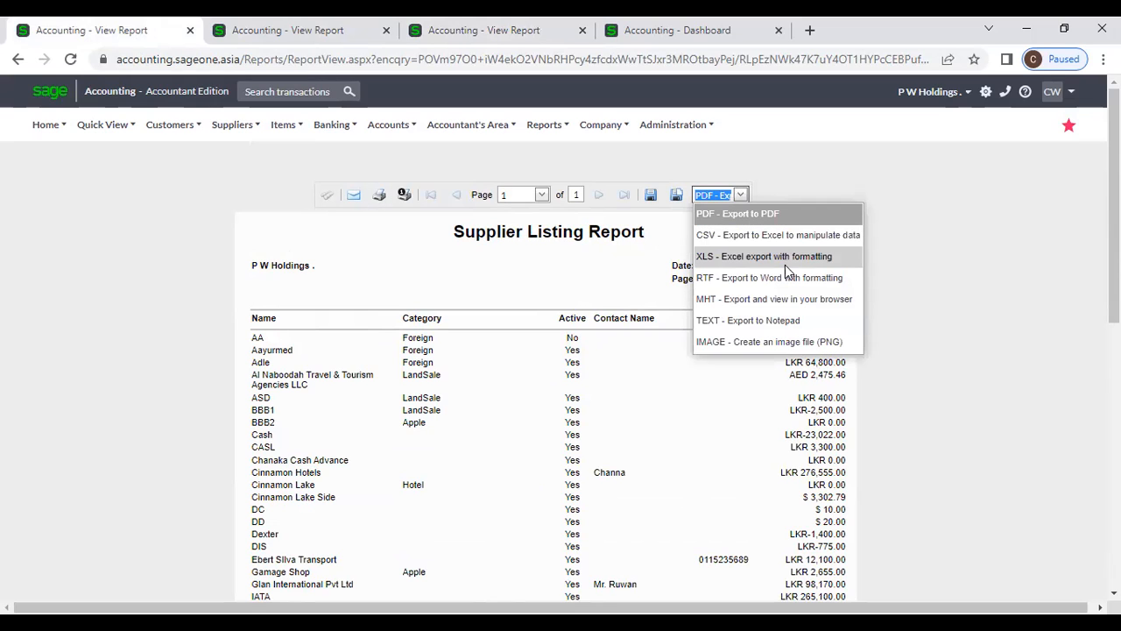
pyautogui.click(920, 318)
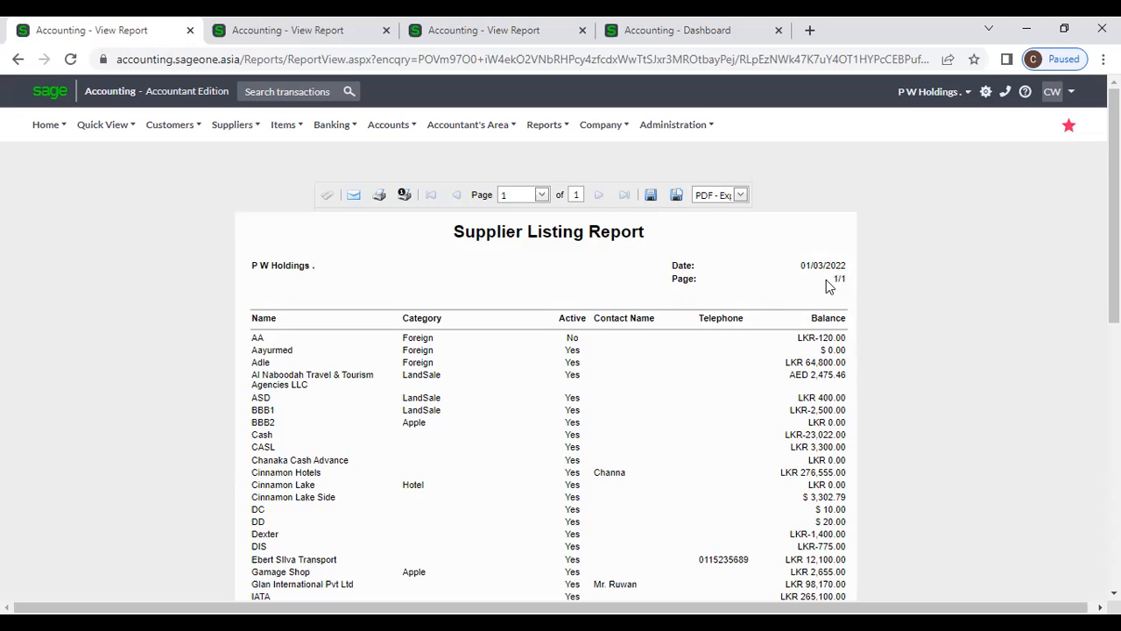
# - Try drilling down on Aayurmed in the supplier listing, and open Adle's supplier statement from its balance
pyautogui.moveTo(834, 280); pyautogui.dragTo(849, 282)
pyautogui.click(807, 261)
pyautogui.click(275, 352)
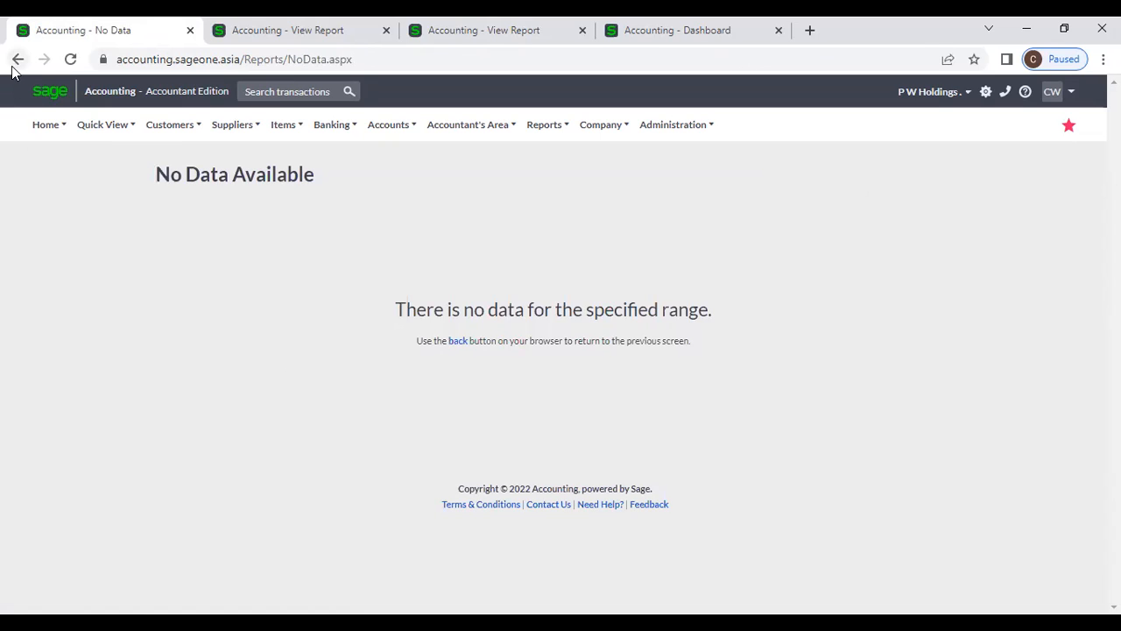
pyautogui.click(18, 60)
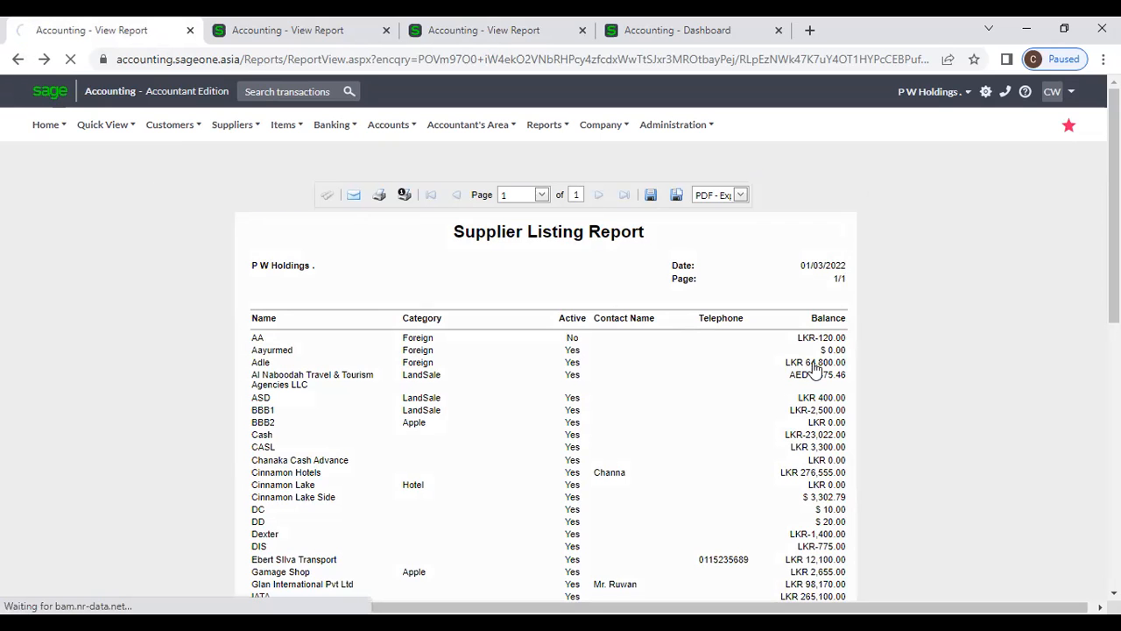
pyautogui.click(814, 368)
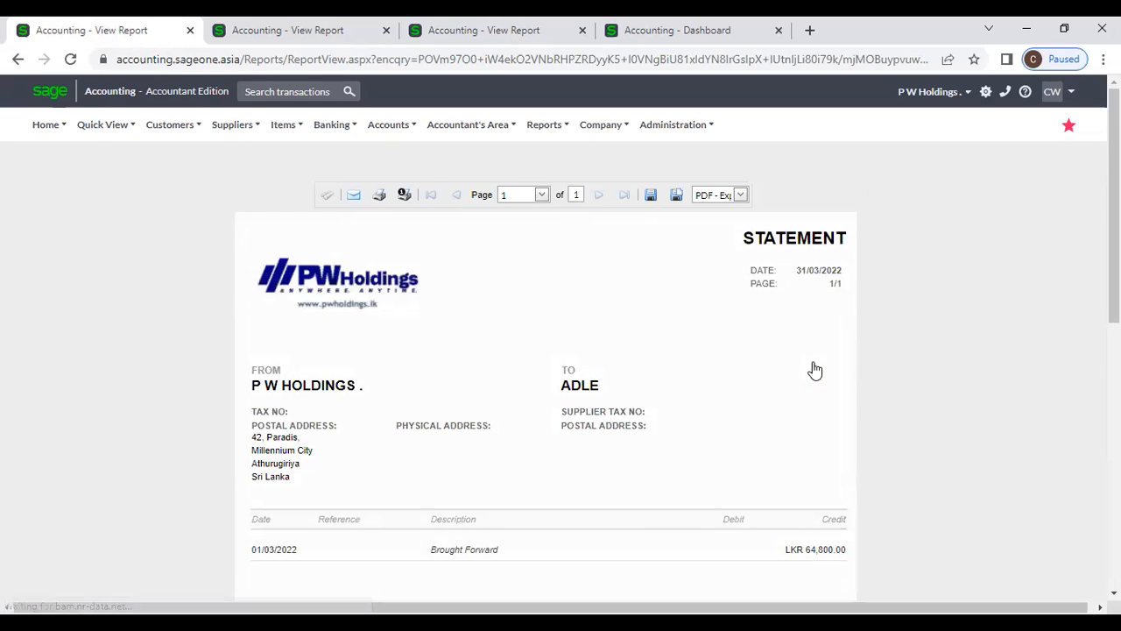
# - Review Adle's statement, return to the supplier listing, and examine the statement behind Cinnamon Hotels' balance before going back to the listing
pyautogui.scroll(-2, 813, 368)
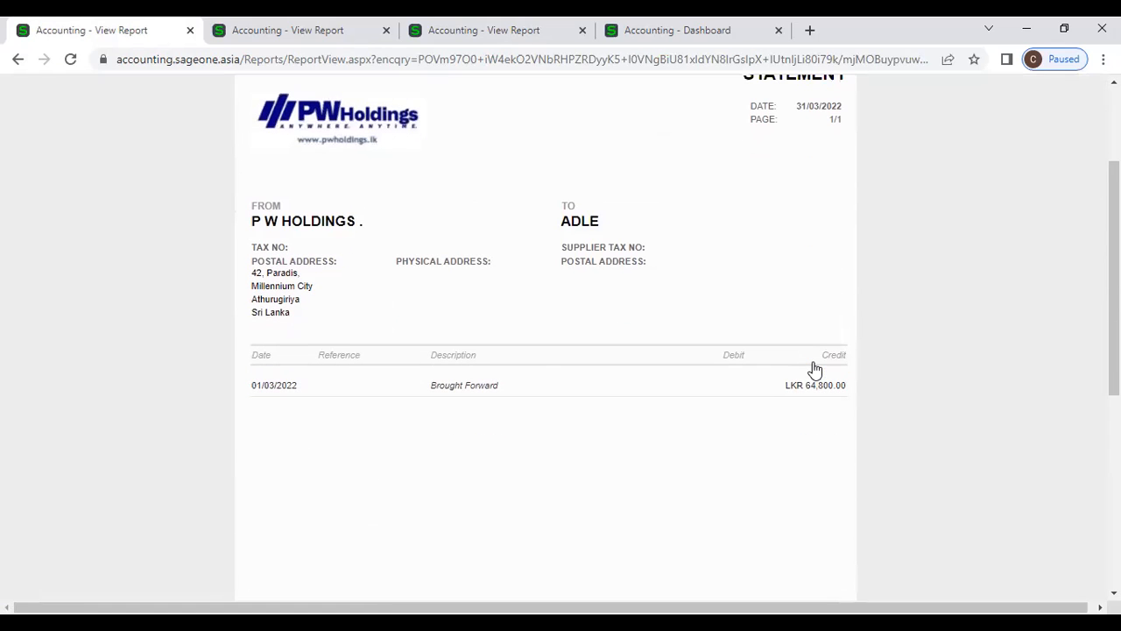
pyautogui.click(25, 61)
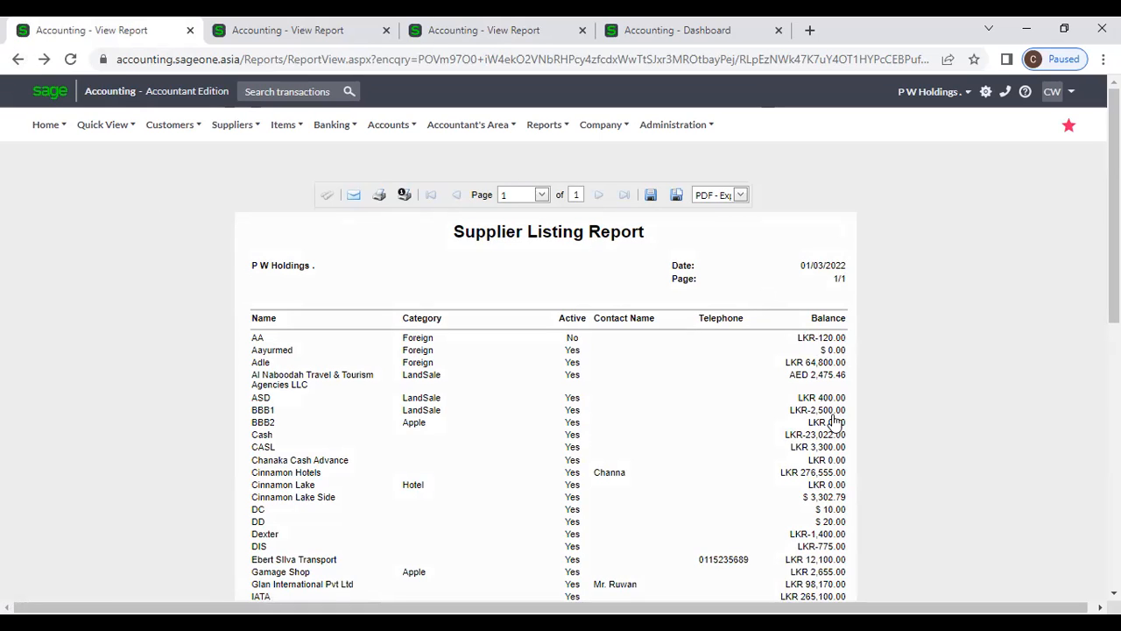
pyautogui.click(831, 473)
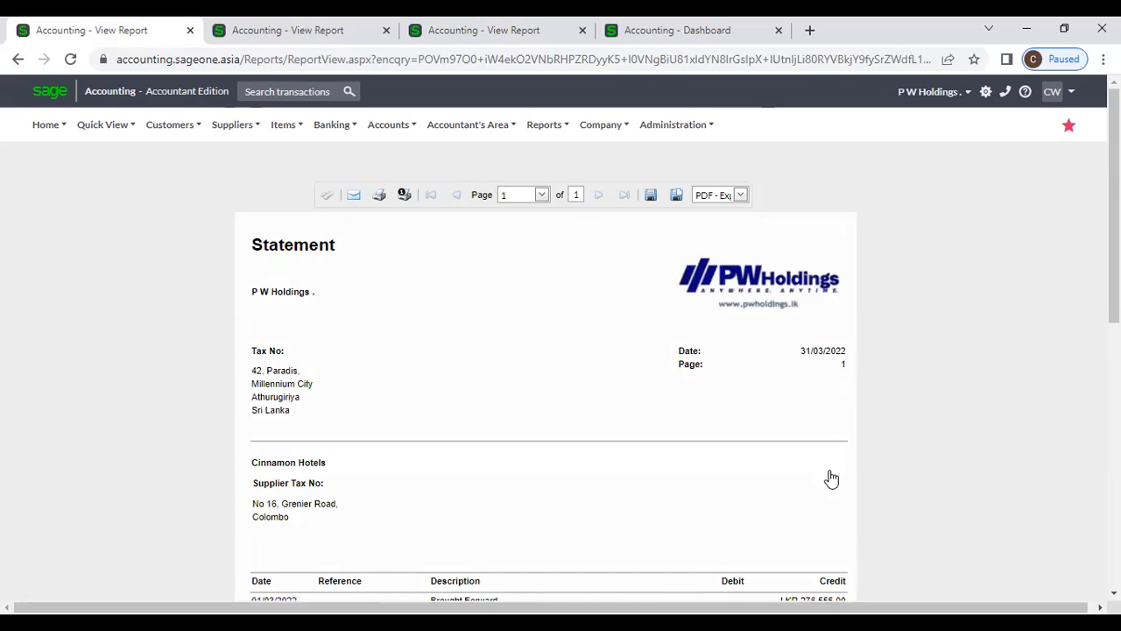
pyautogui.scroll(-2, 811, 452)
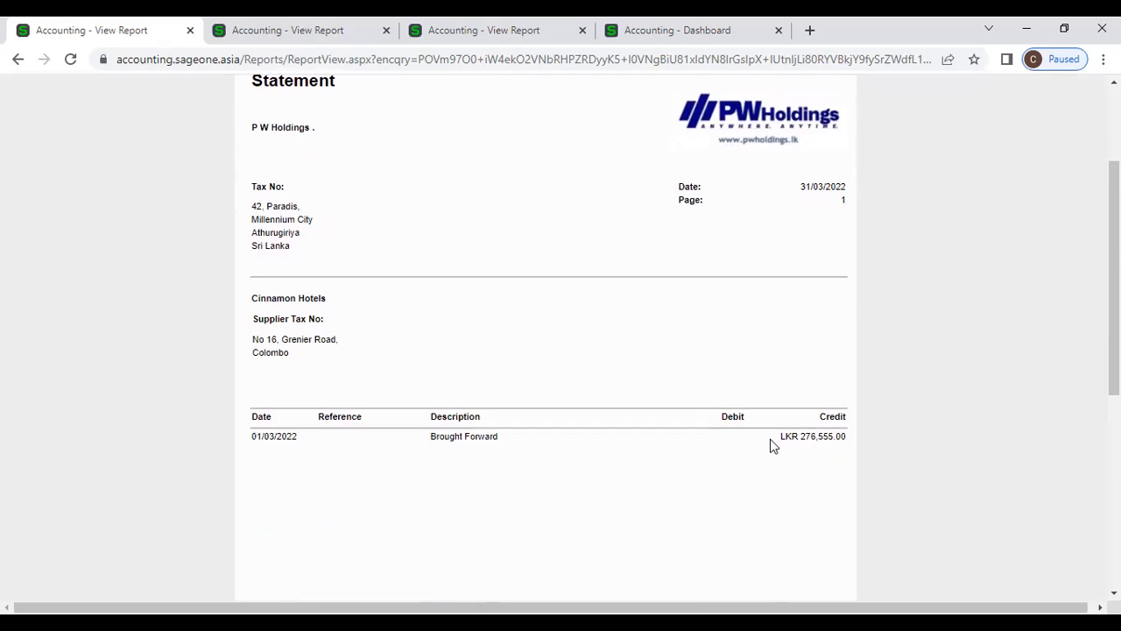
pyautogui.scroll(-5, 772, 443)
pyautogui.scroll(4, 771, 443)
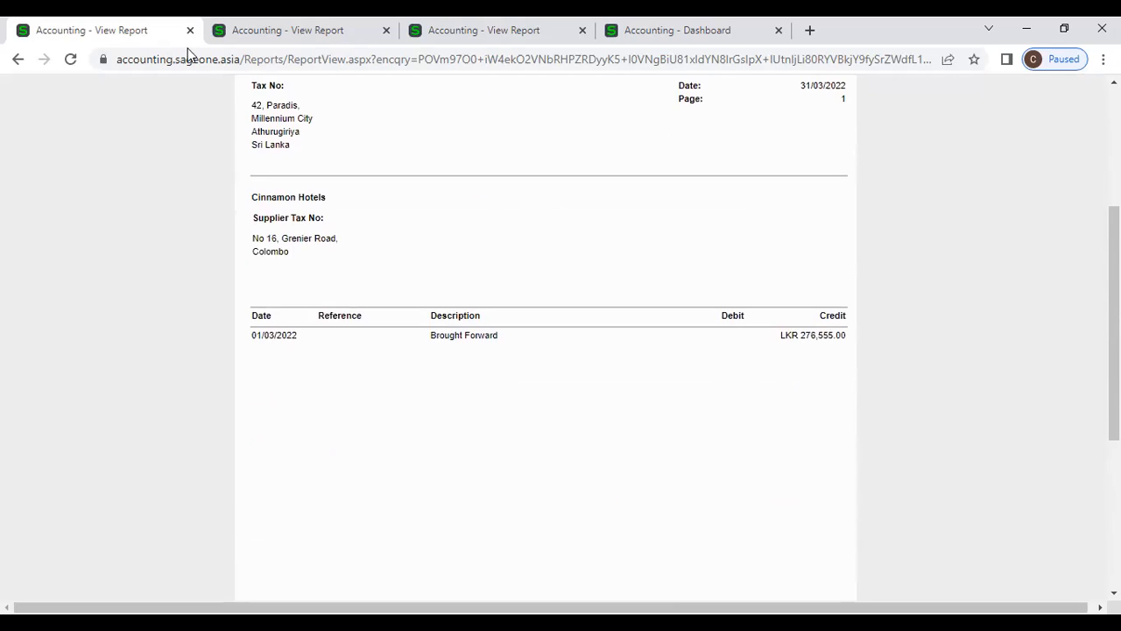
pyautogui.click(18, 59)
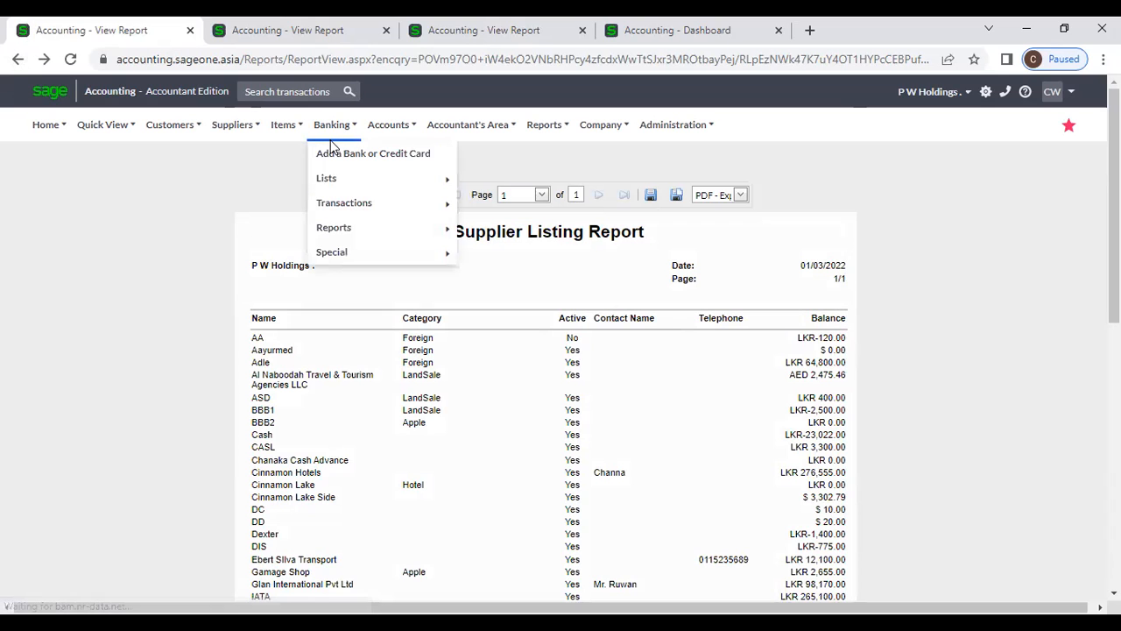
# - Close the first two report tabs and open the Purchases By Supplier report options from the supplier reports
pyautogui.click(189, 31)
pyautogui.click(189, 31)
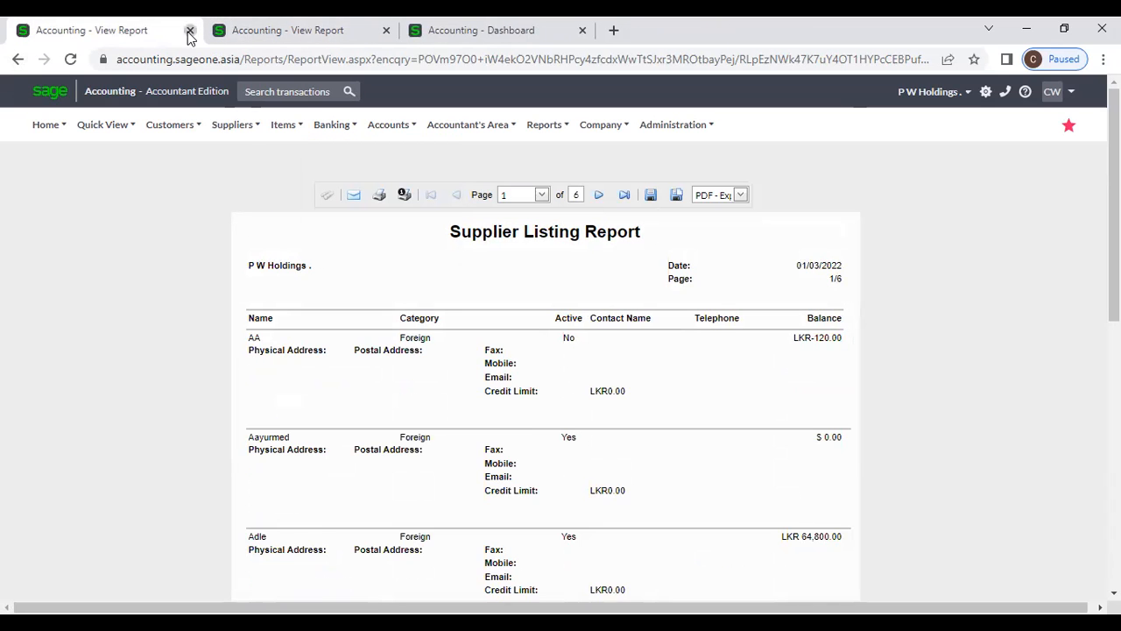
pyautogui.moveTo(169, 125)
pyautogui.moveTo(233, 127)
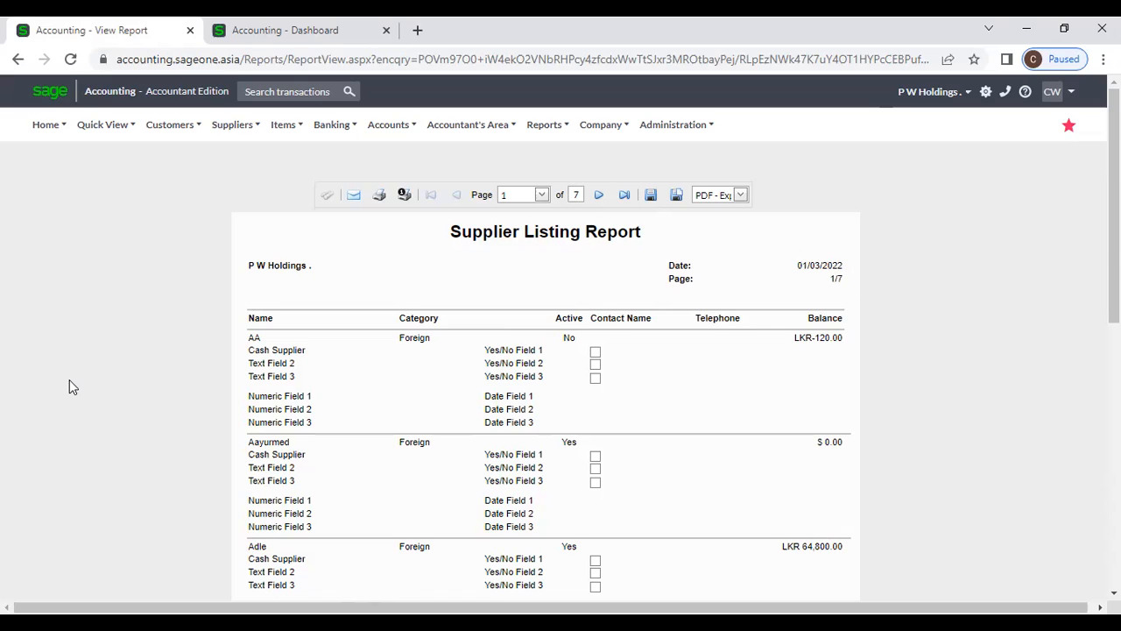
pyautogui.click(232, 125)
pyautogui.moveTo(235, 189)
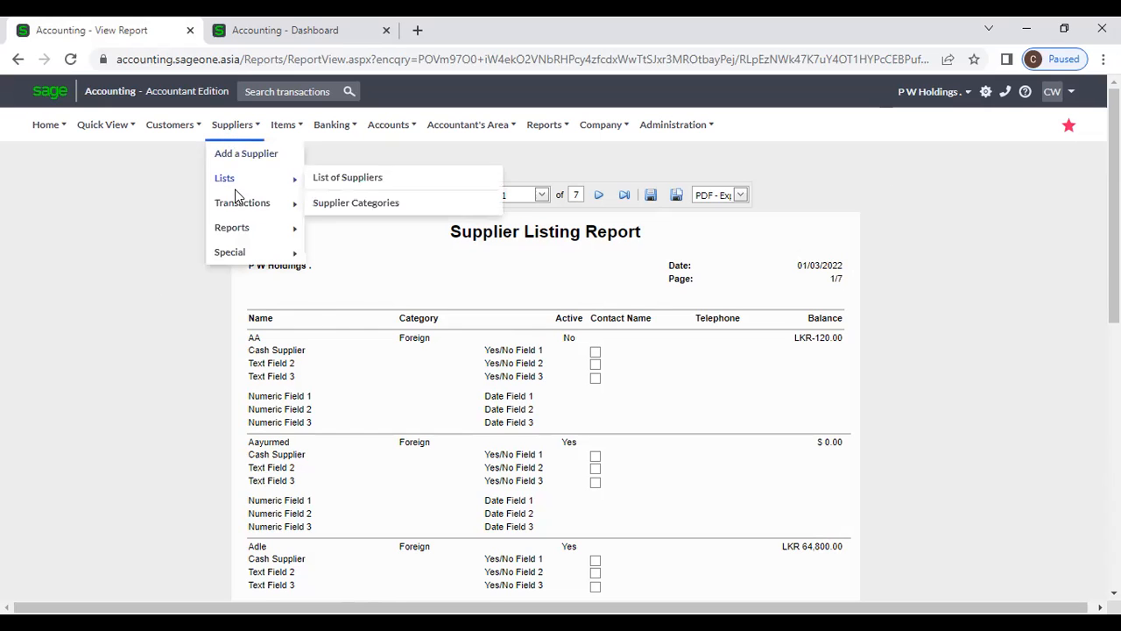
pyautogui.moveTo(225, 124)
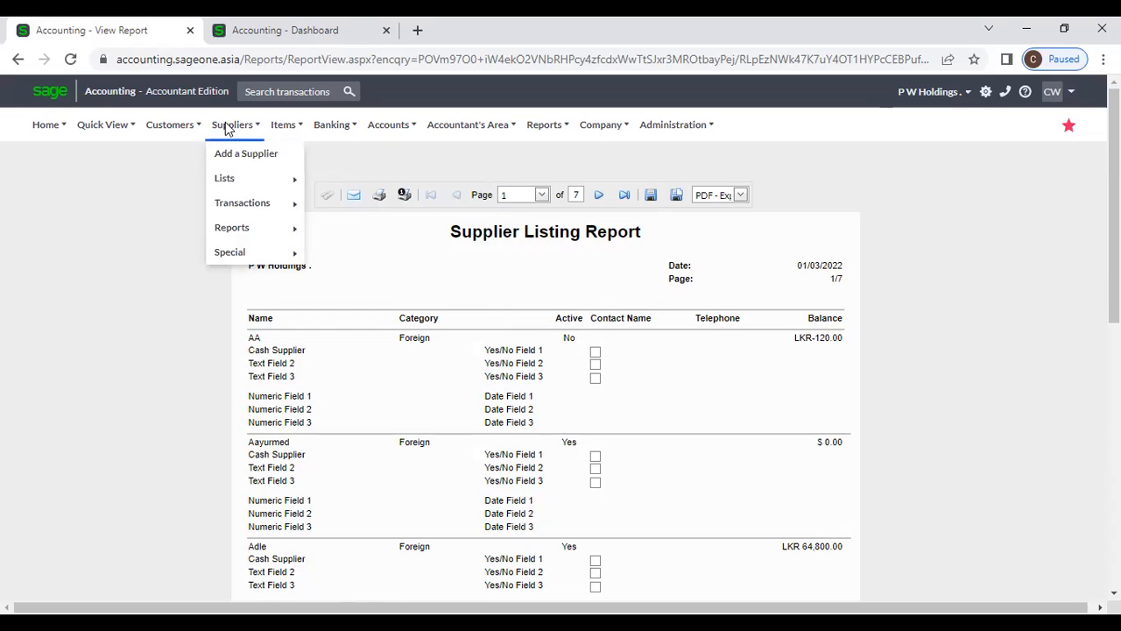
pyautogui.moveTo(240, 230)
pyautogui.click(364, 251)
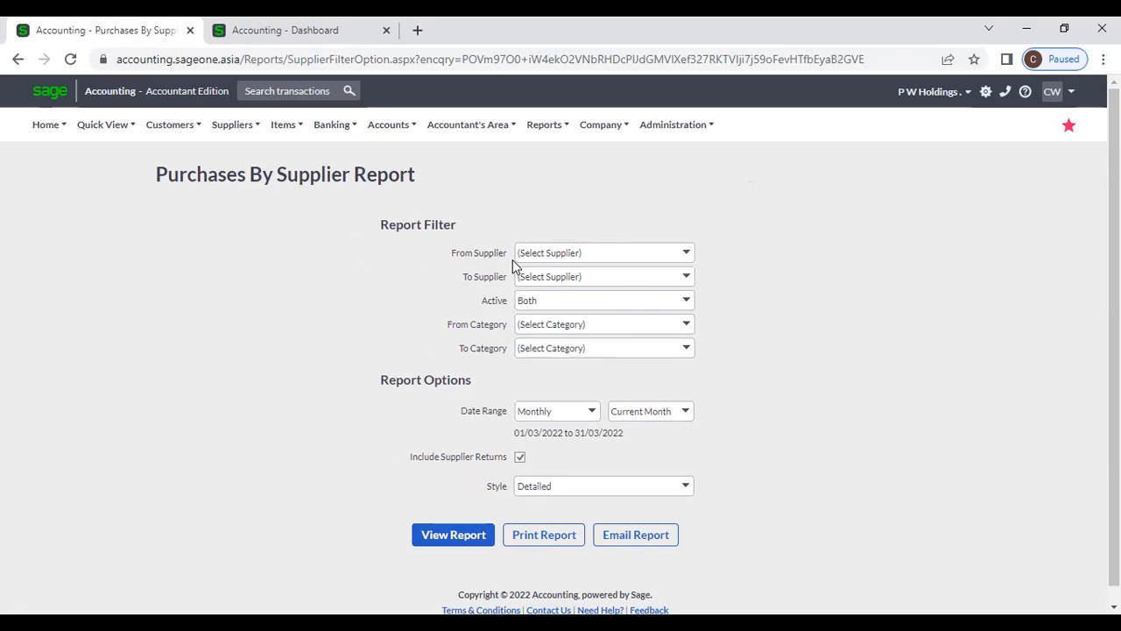
# - Try a supplier range from Aayurmed to BBB2, and reset the range to no specific supplier
pyautogui.click(689, 254)
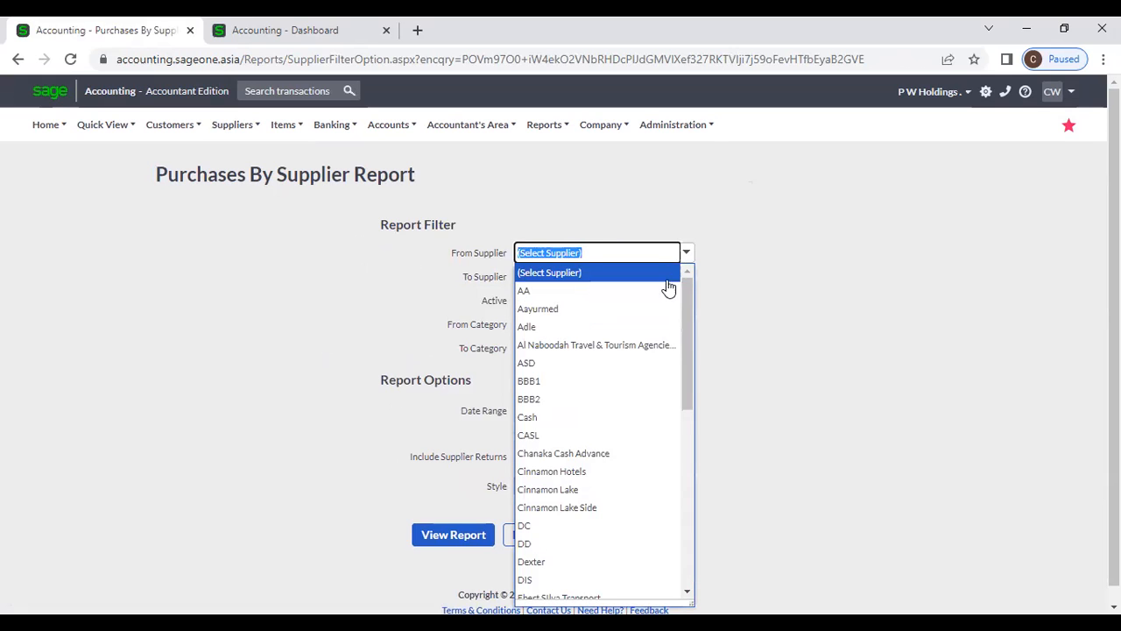
pyautogui.click(661, 311)
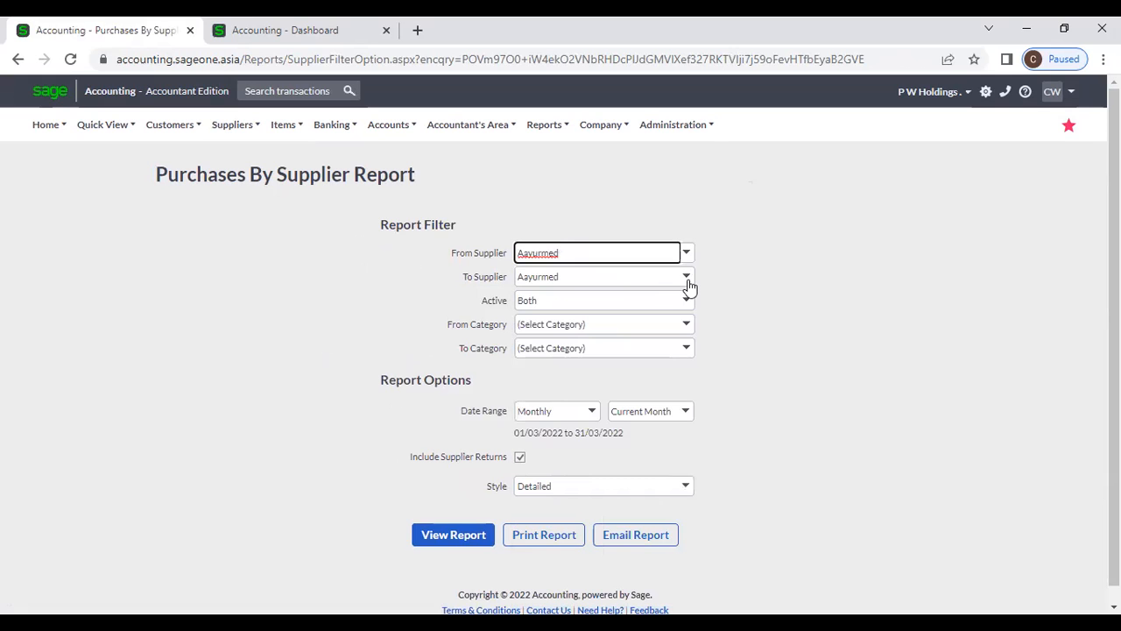
pyautogui.click(687, 279)
pyautogui.click(649, 436)
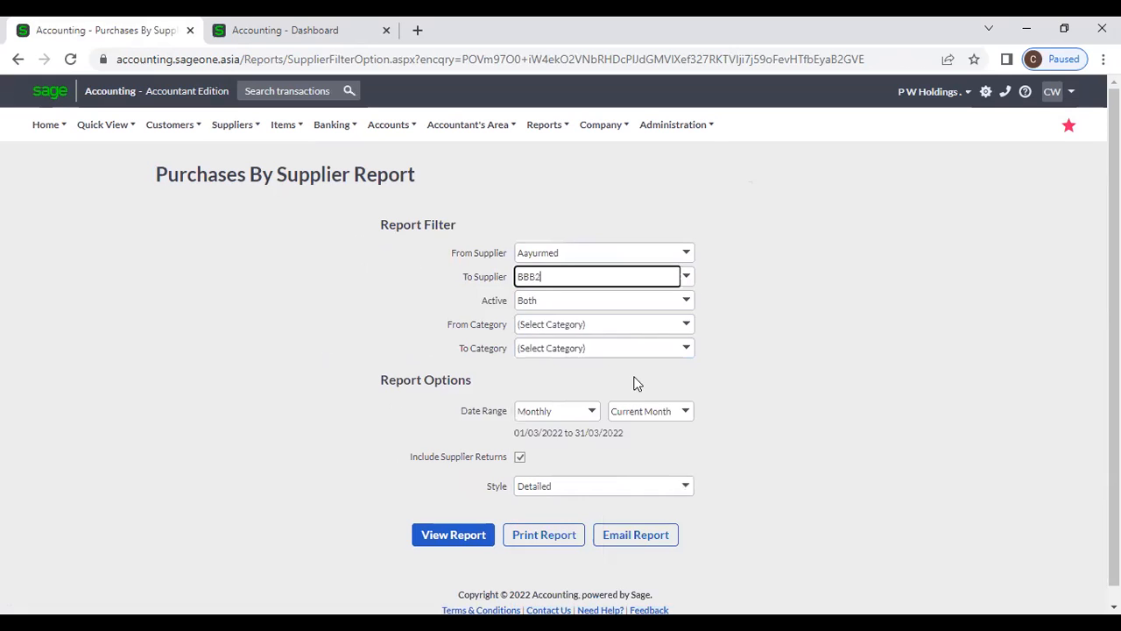
pyautogui.click(688, 254)
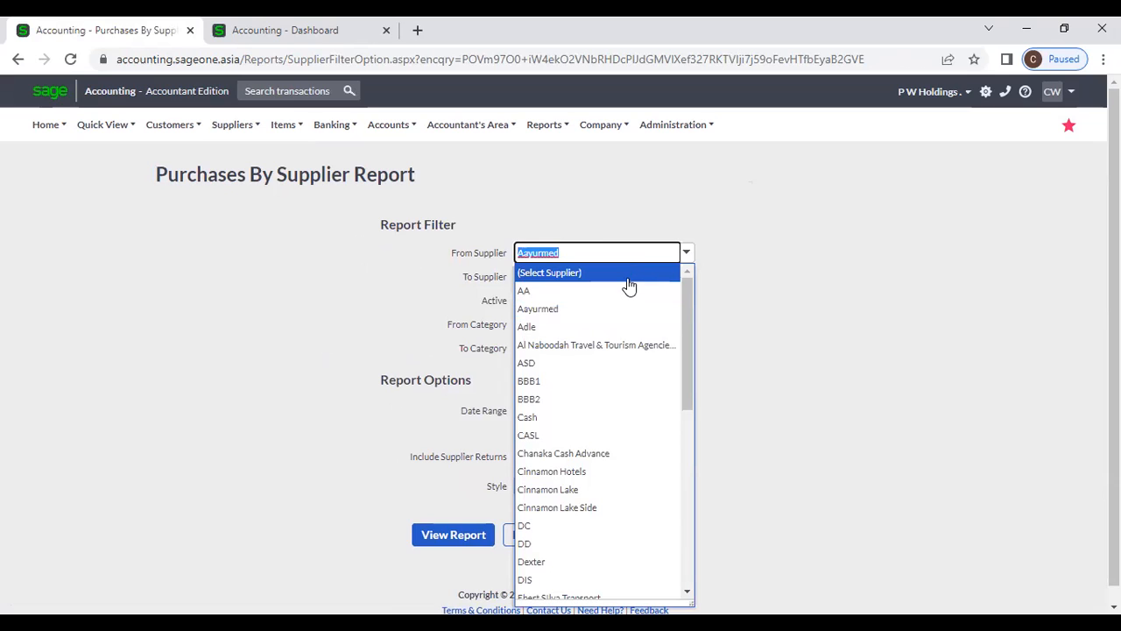
pyautogui.click(628, 275)
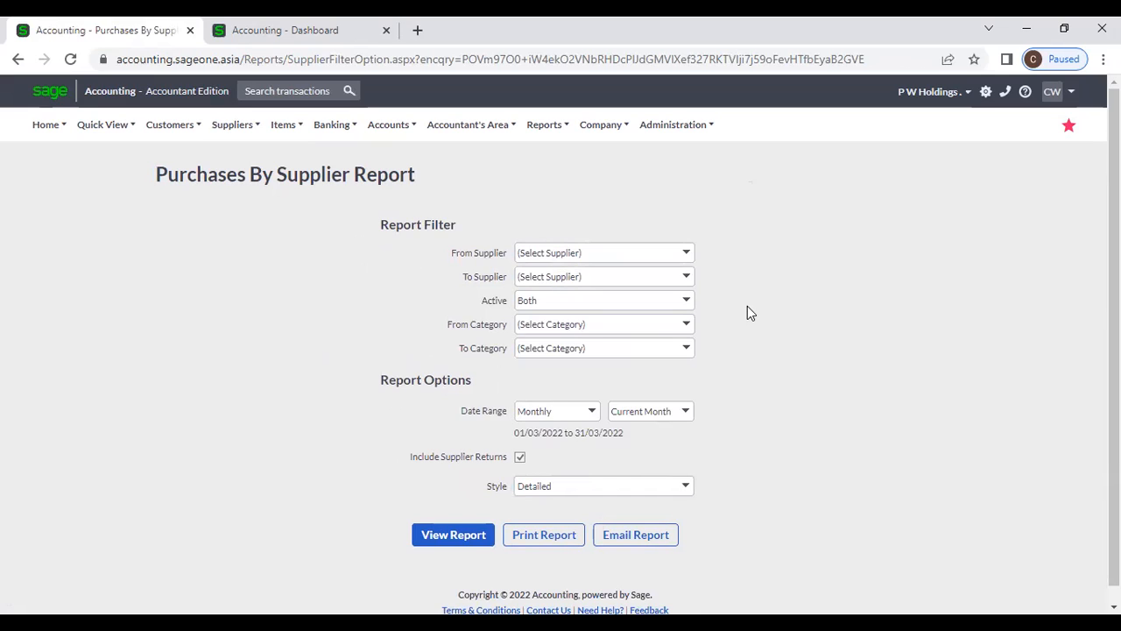
# - Check the available choices for the Active and From Category filters without changing them
pyautogui.click(686, 301)
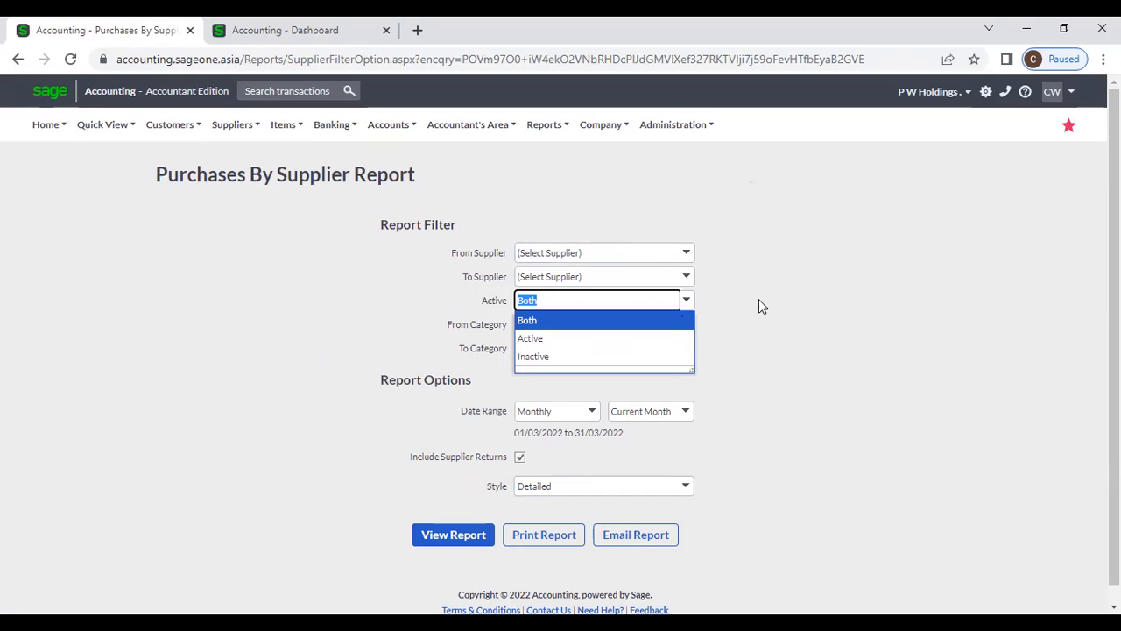
pyautogui.click(758, 300)
pyautogui.click(687, 325)
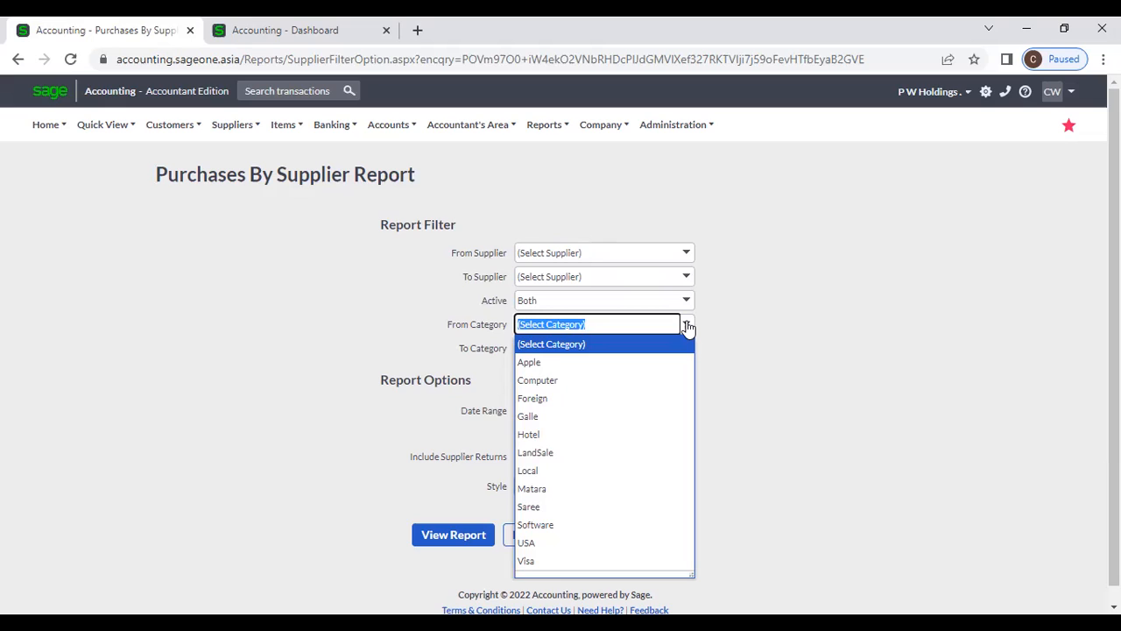
pyautogui.click(738, 327)
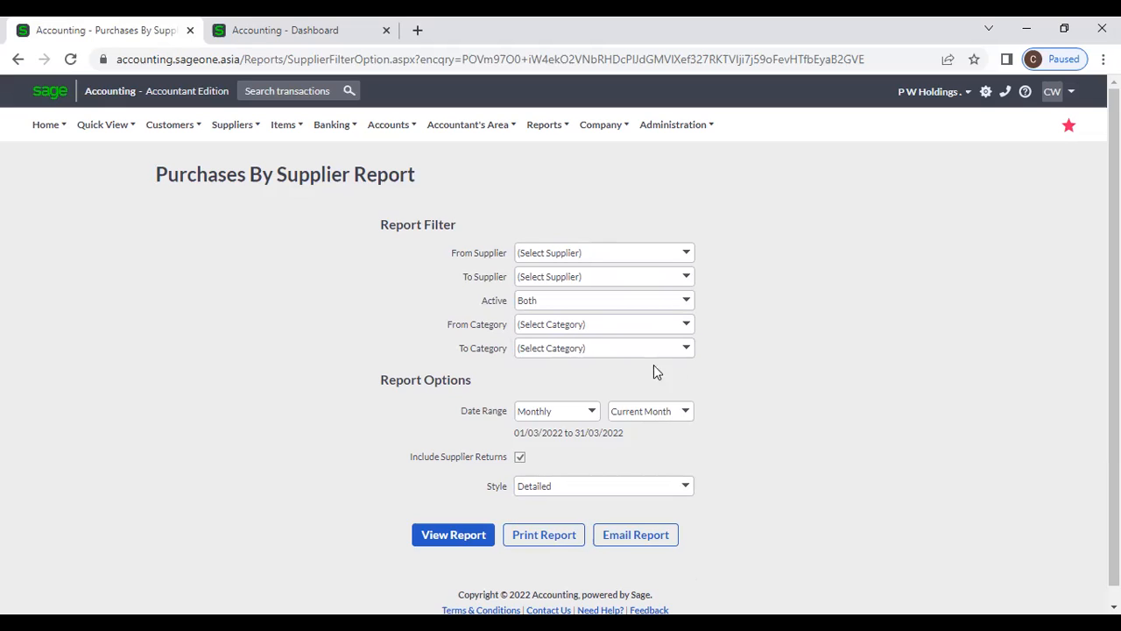
# - Set the report's date range to custom dates from 08/02/2022 to 17/02/2022
pyautogui.click(593, 414)
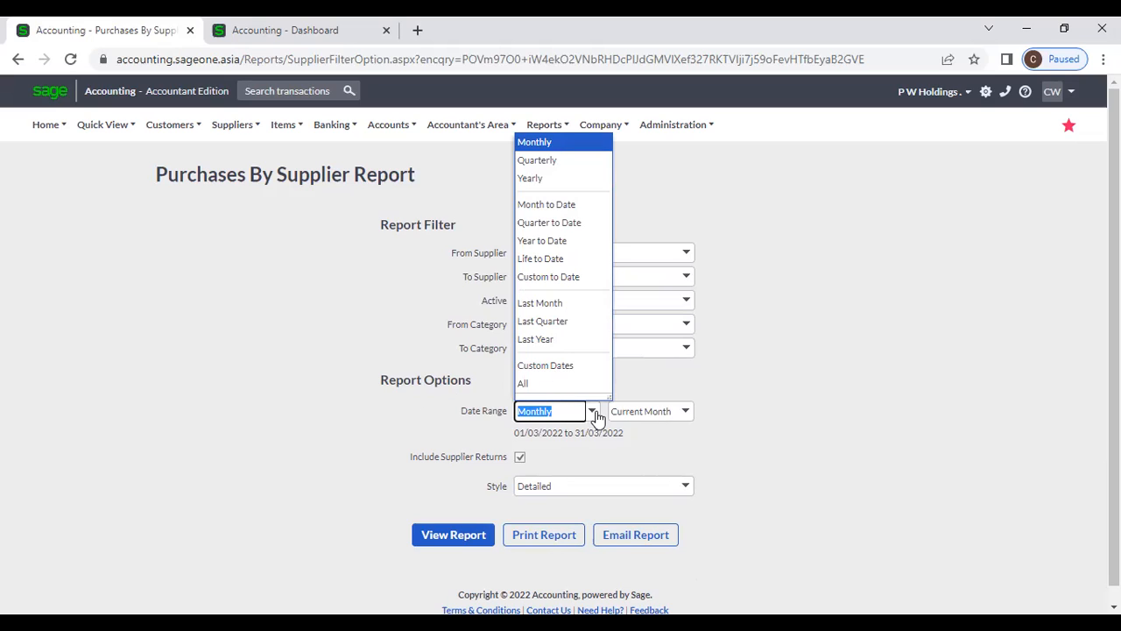
pyautogui.click(581, 369)
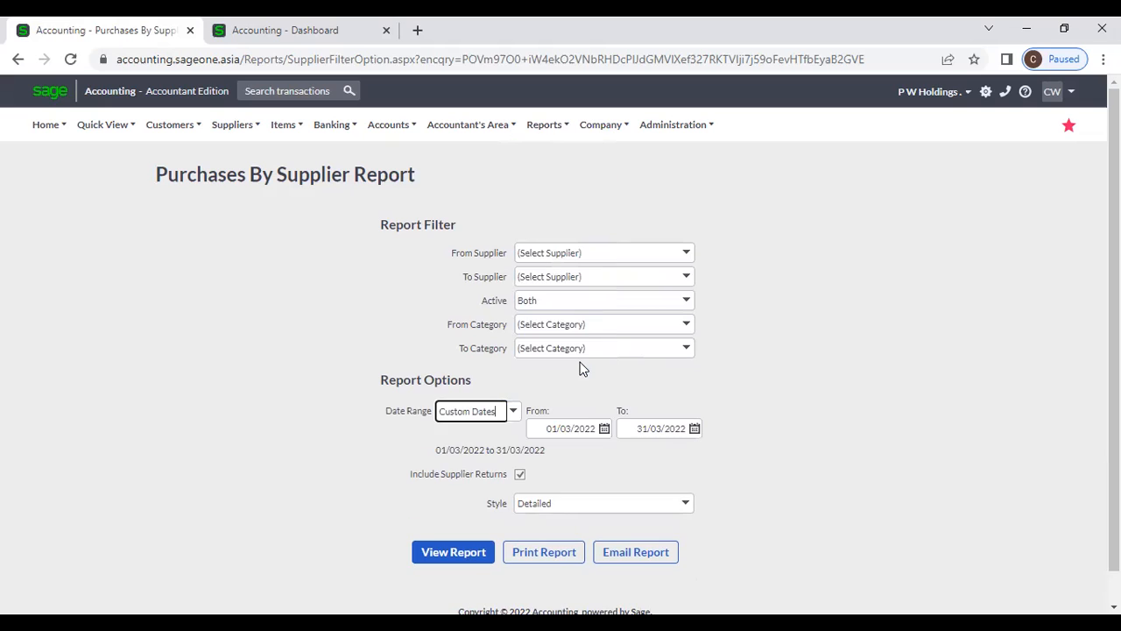
pyautogui.click(603, 430)
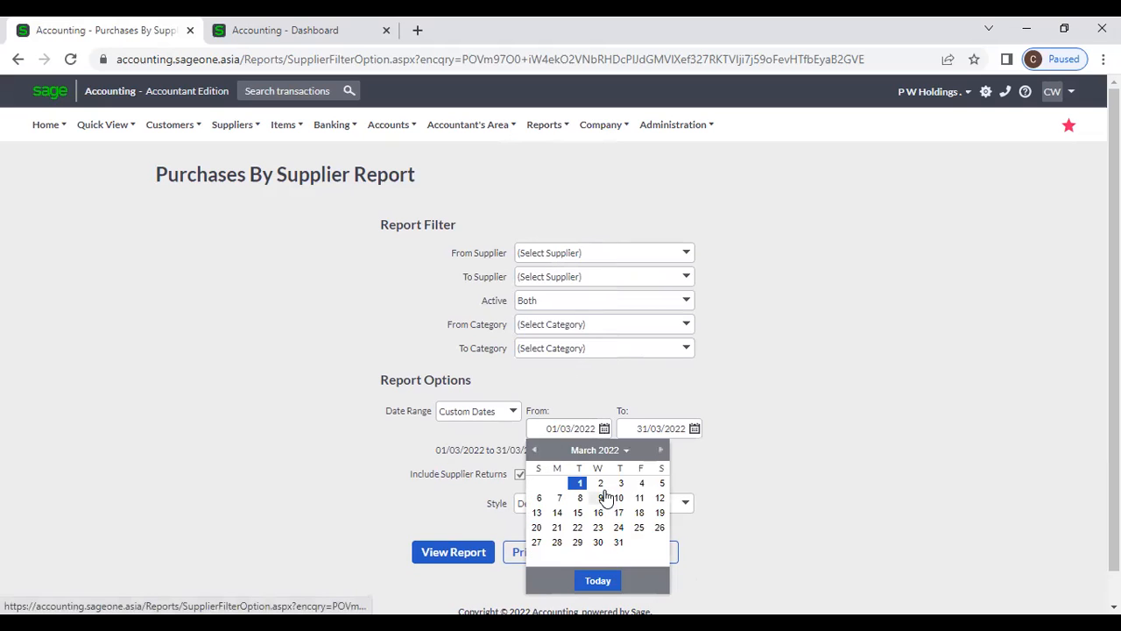
pyautogui.click(600, 483)
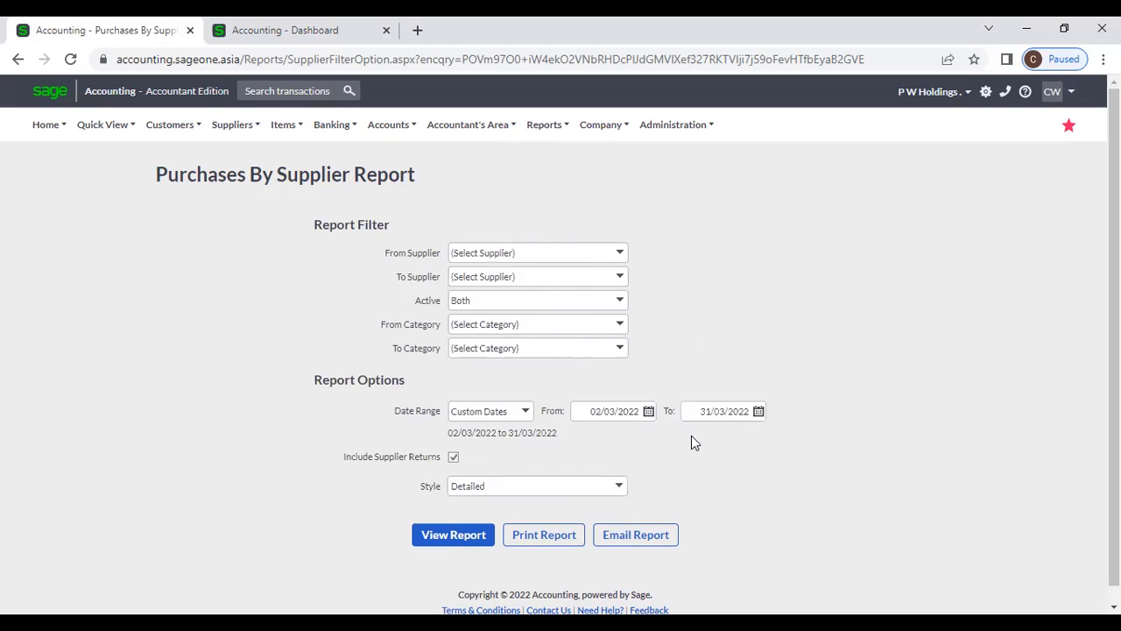
pyautogui.click(648, 411)
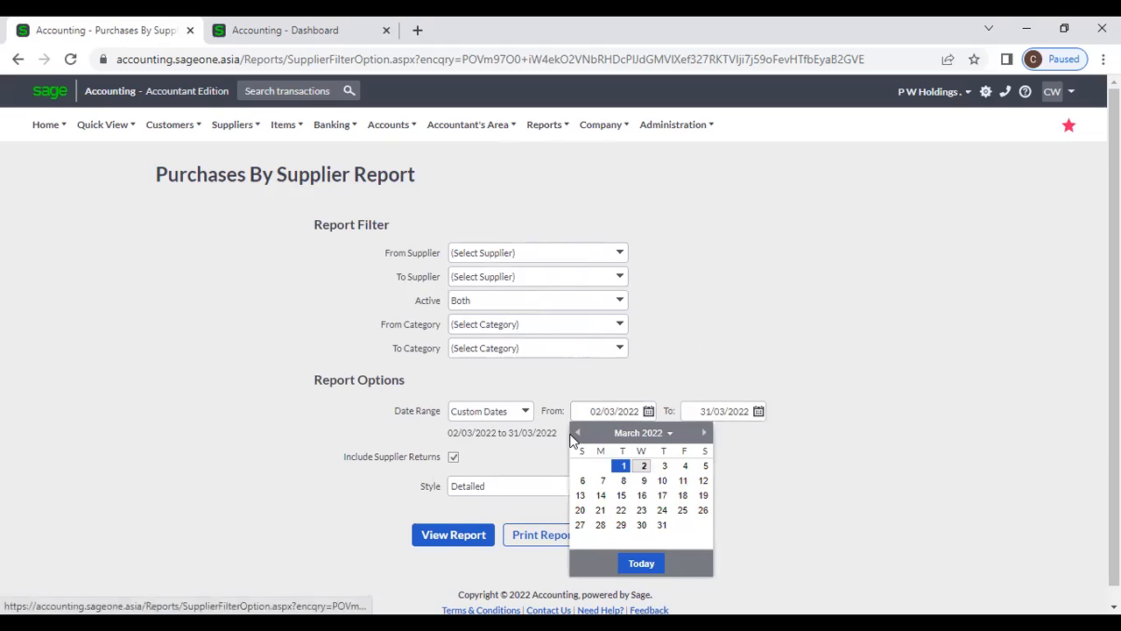
pyautogui.click(576, 435)
pyautogui.click(622, 480)
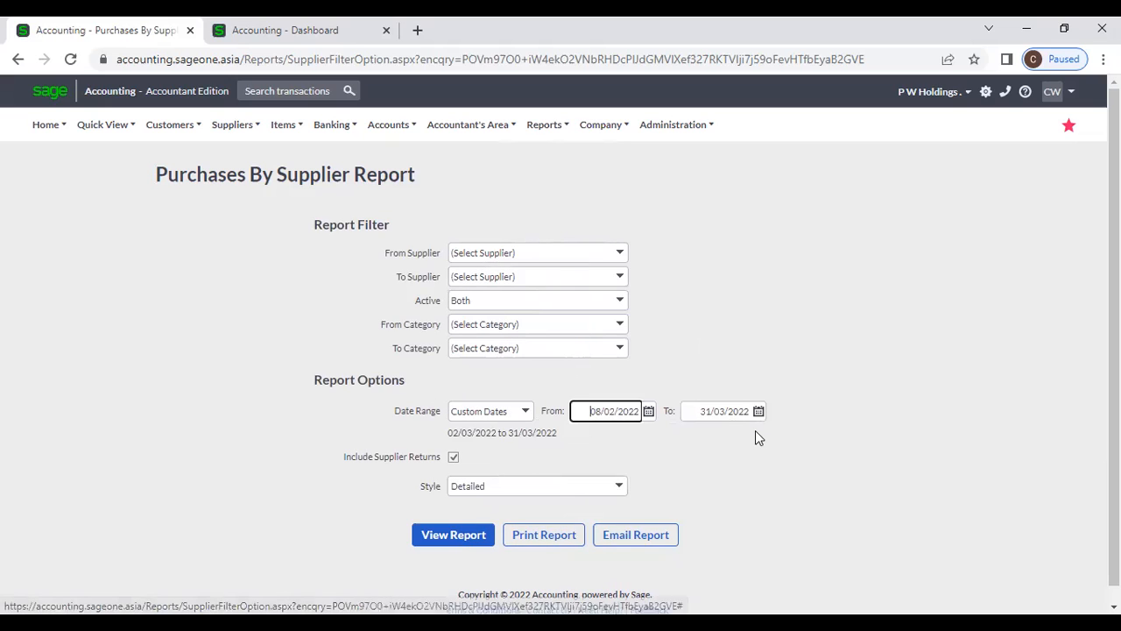
pyautogui.click(758, 413)
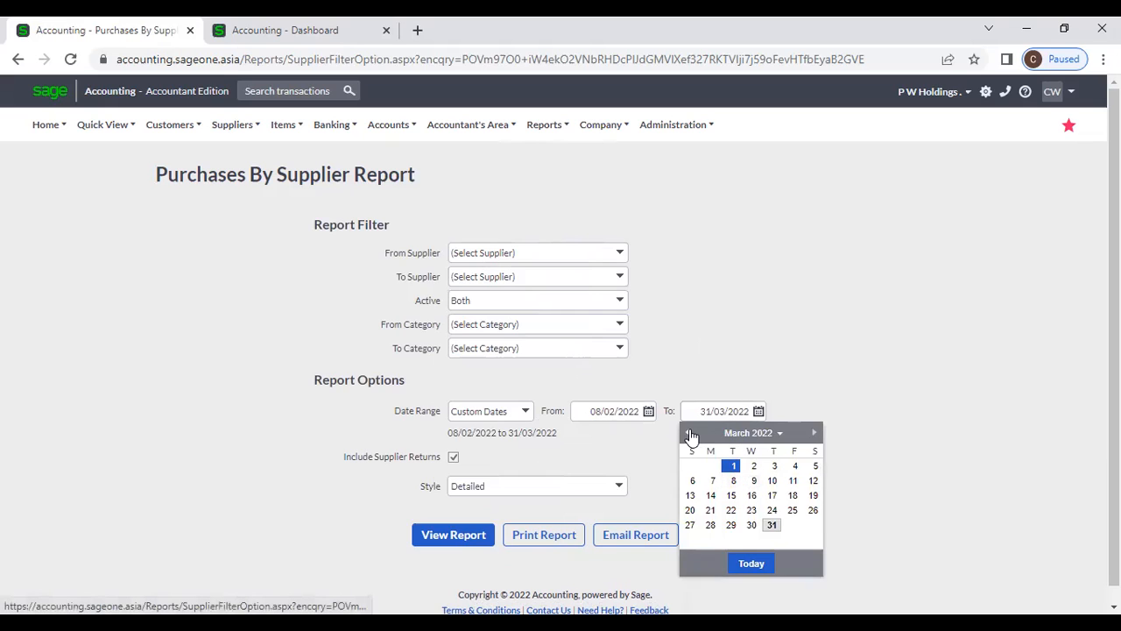
pyautogui.click(689, 435)
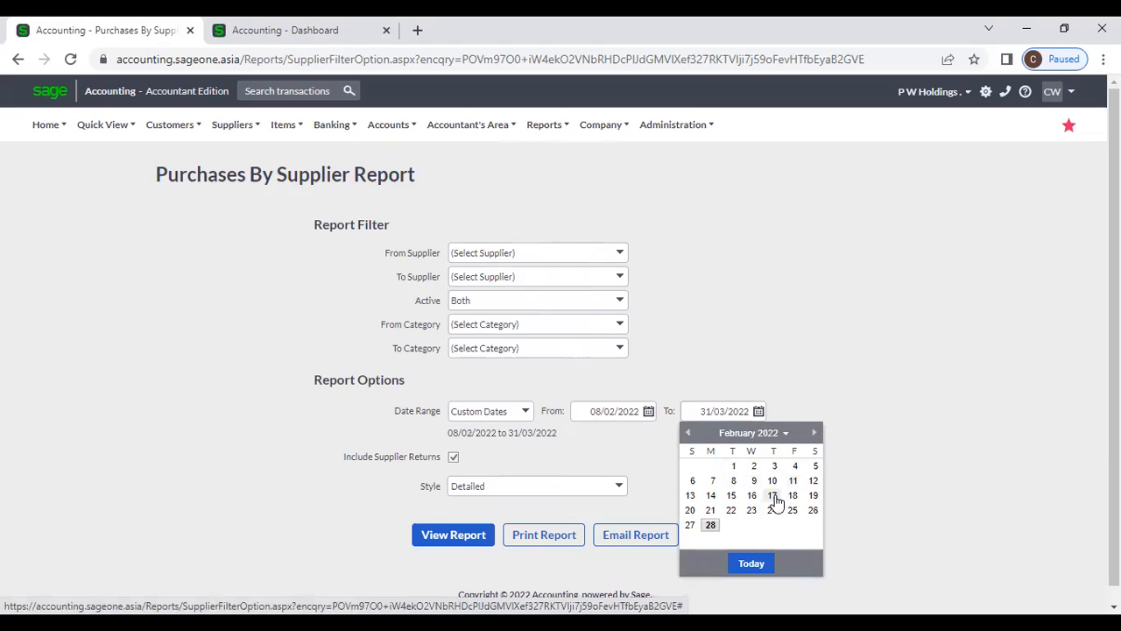
pyautogui.click(773, 496)
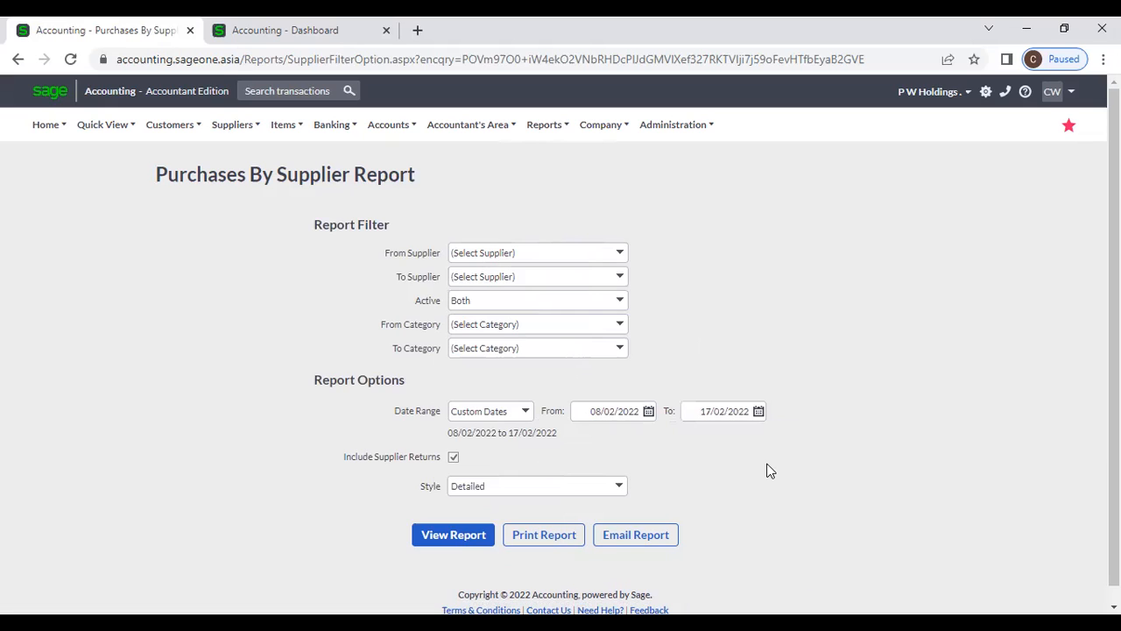
# - Set the report's date range to All and keep supplier returns included
pyautogui.click(524, 412)
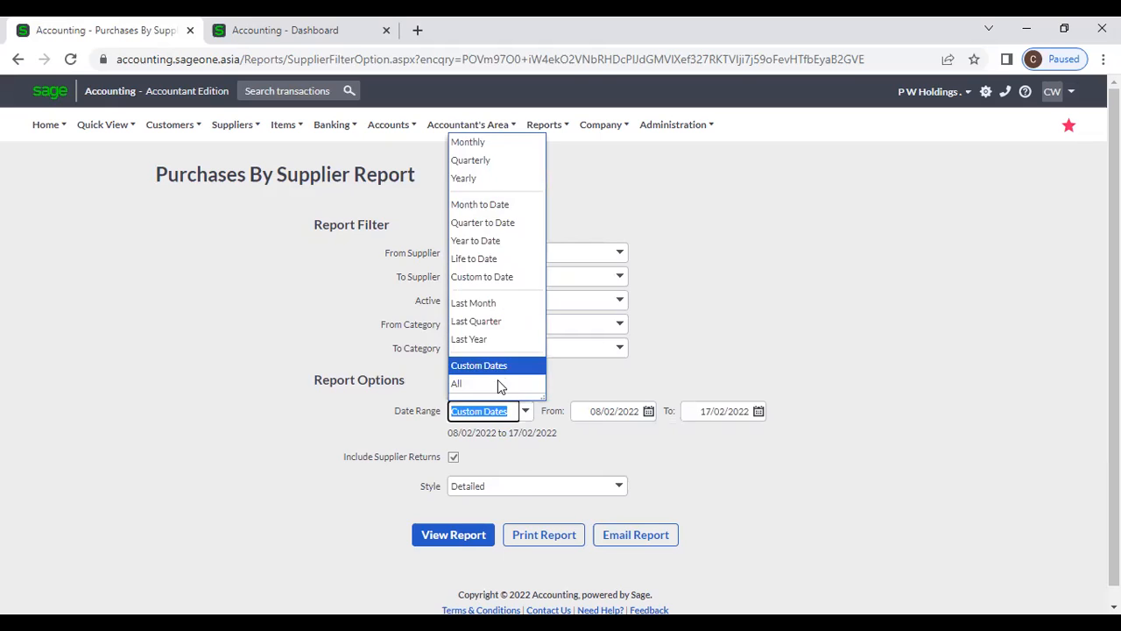
pyautogui.click(498, 384)
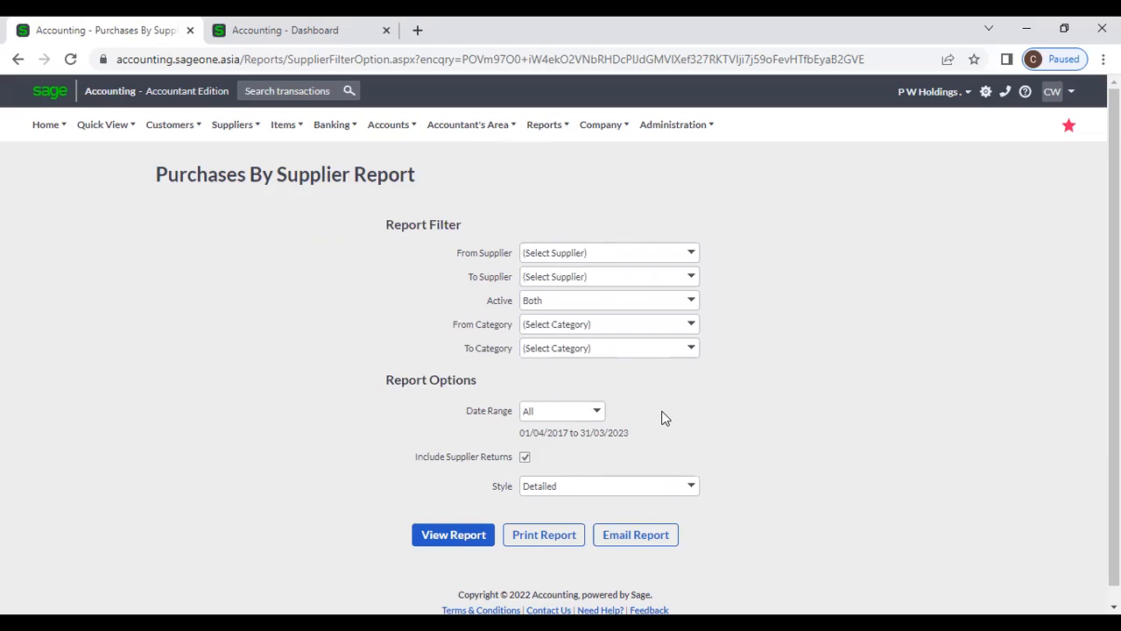
pyautogui.click(525, 457)
pyautogui.click(527, 457)
# - Generate the Purchases By Supplier Report in Summary style and look through its first page
pyautogui.click(690, 489)
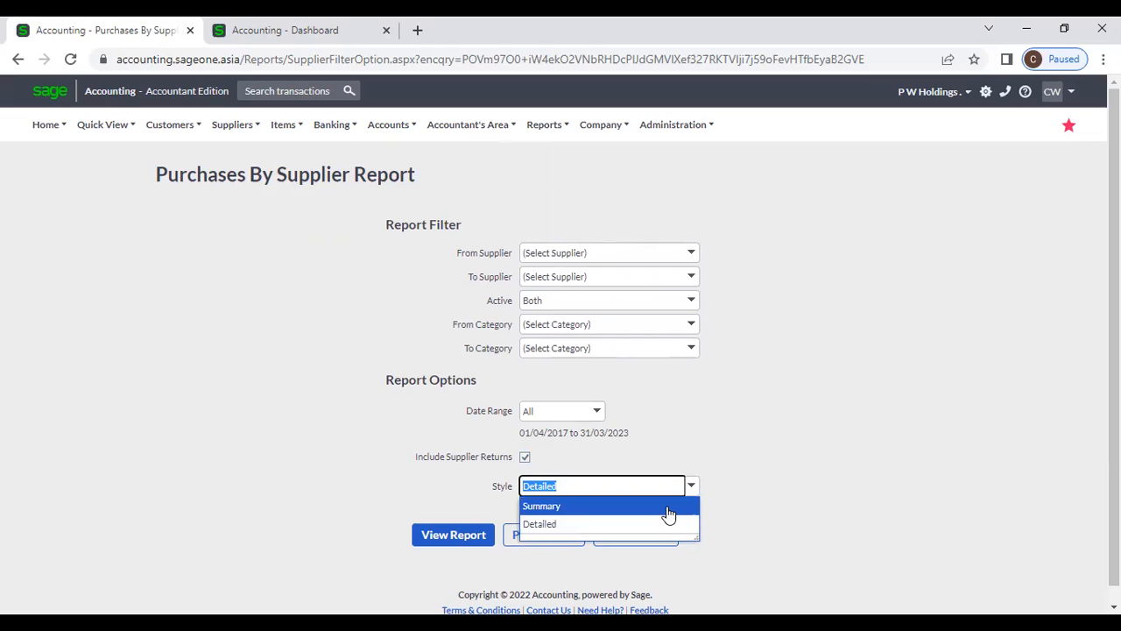
pyautogui.click(667, 507)
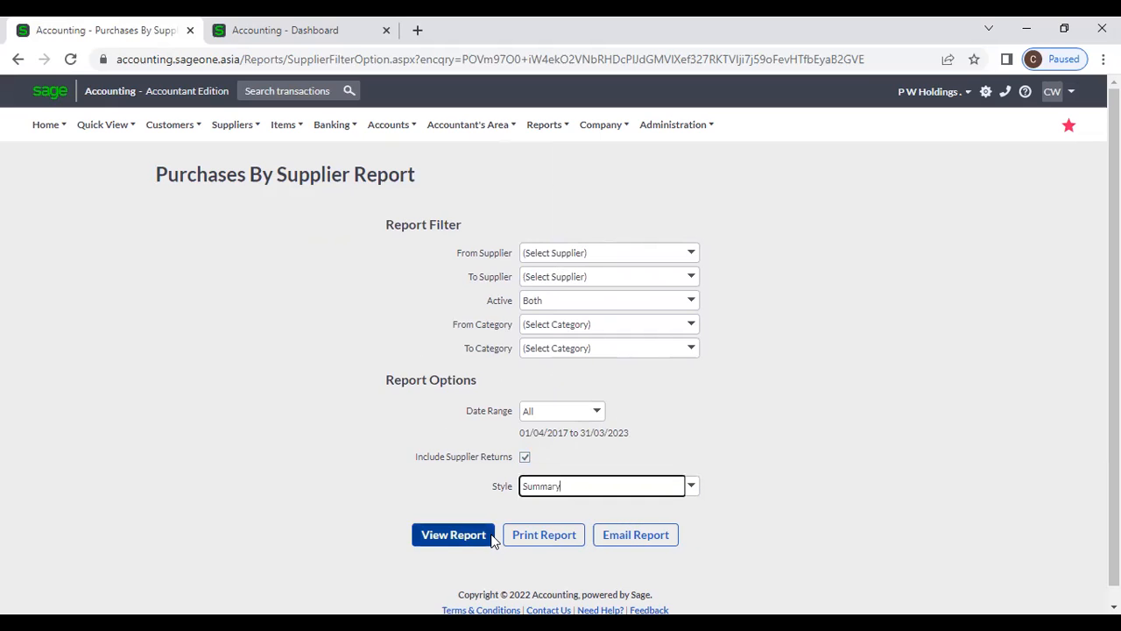
pyautogui.click(455, 535)
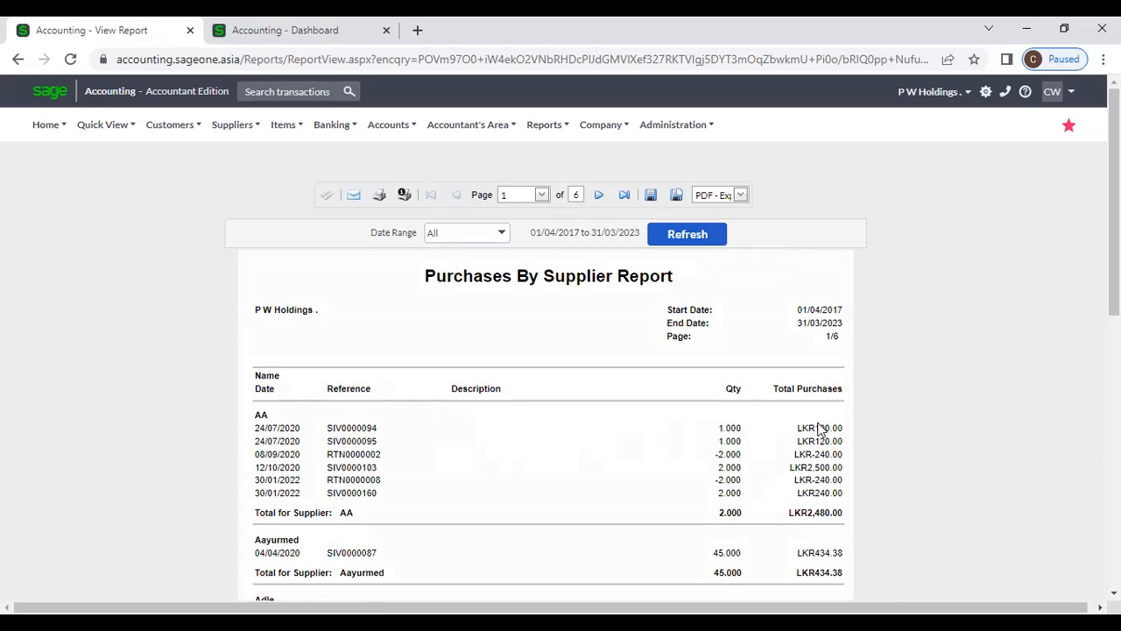
pyautogui.scroll(-2, 771, 463)
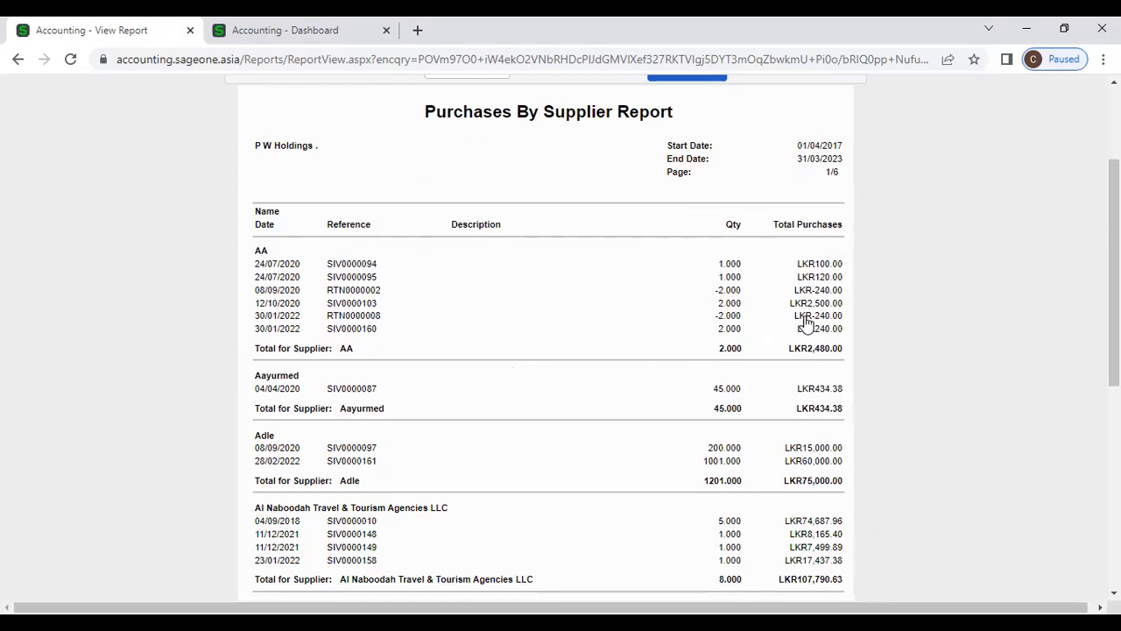
pyautogui.scroll(-5, 808, 346)
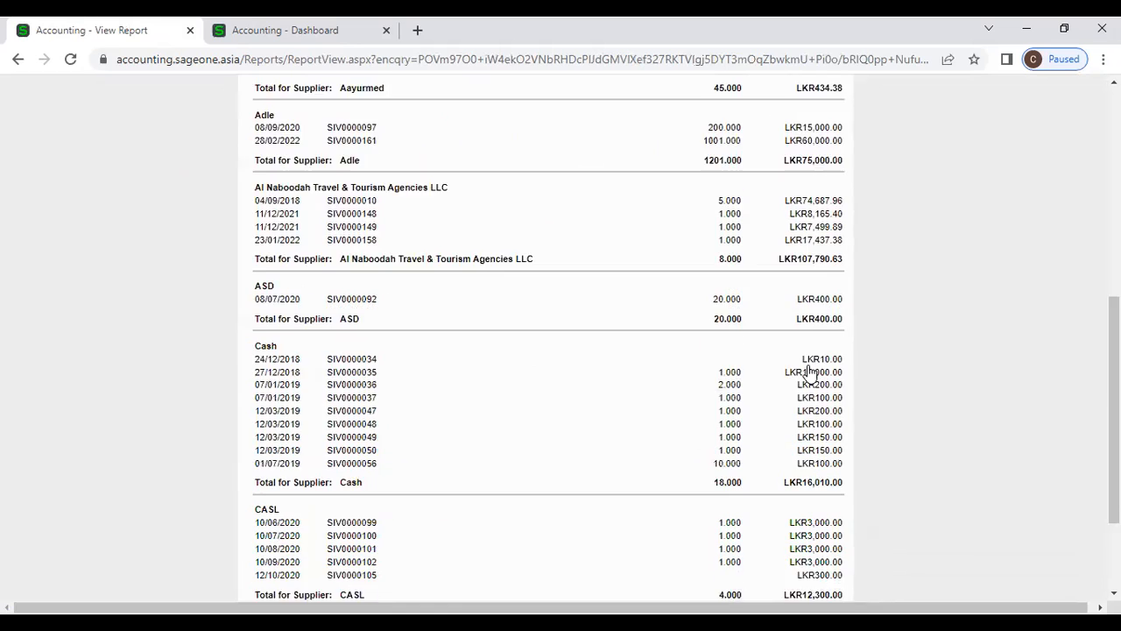
# - Go to the last page of the Summary report and review the supplier totals down to the grand total
pyautogui.scroll(10, 608, 236)
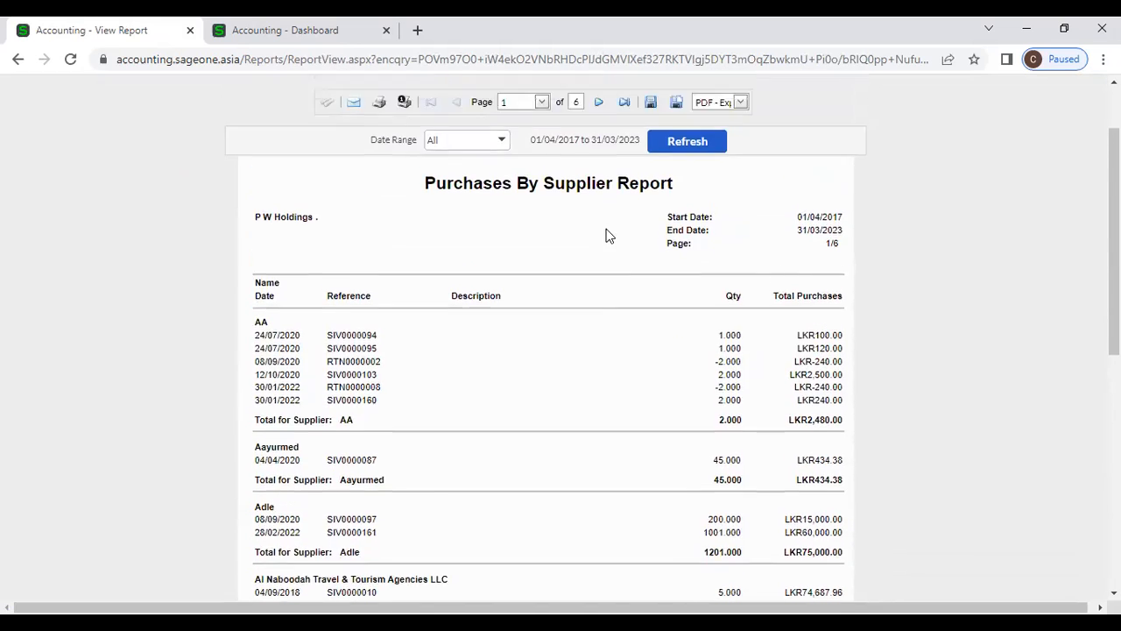
pyautogui.click(624, 195)
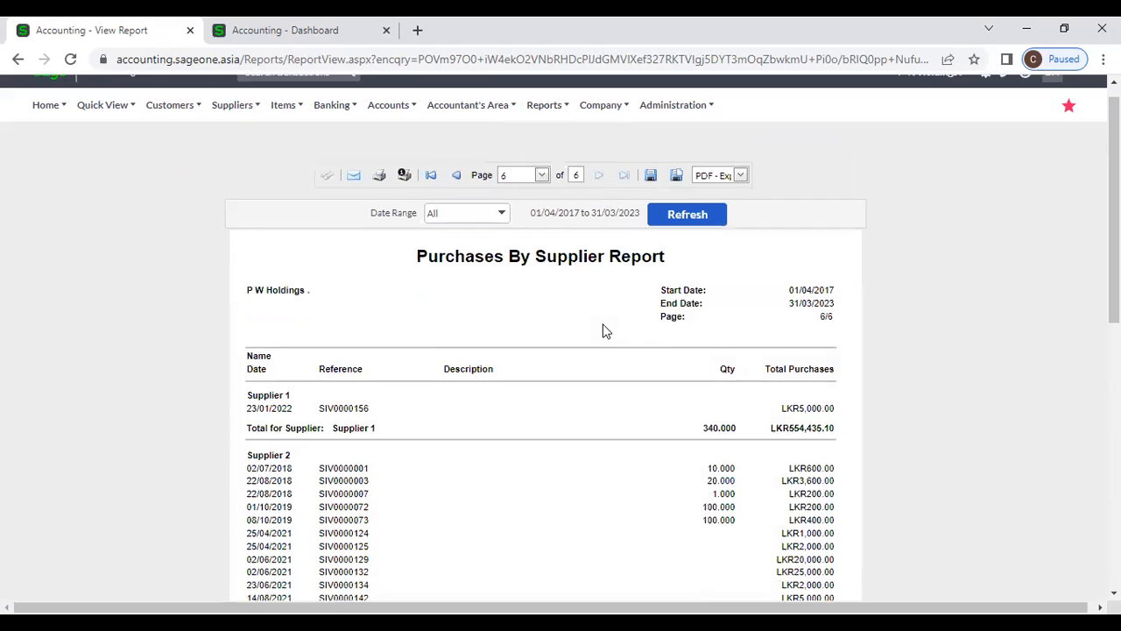
pyautogui.scroll(-9, 602, 331)
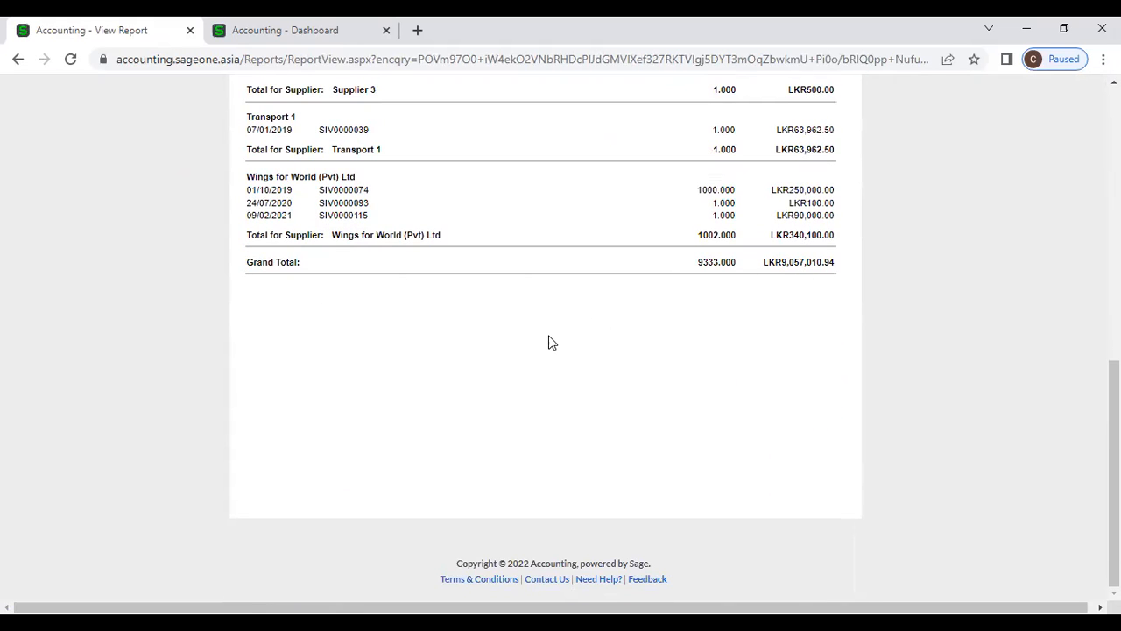
pyautogui.scroll(3, 549, 342)
pyautogui.scroll(5, 549, 342)
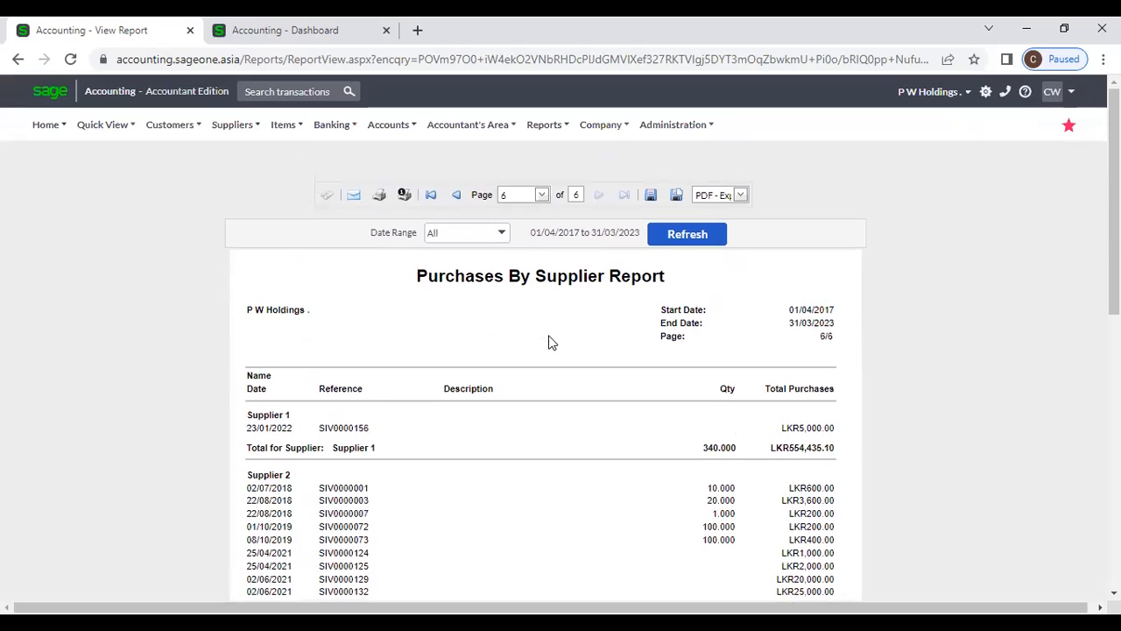
# - Duplicate the report's browser tab and open the Purchases By Supplier Report filters in the copy
pyautogui.rightClick(52, 23)
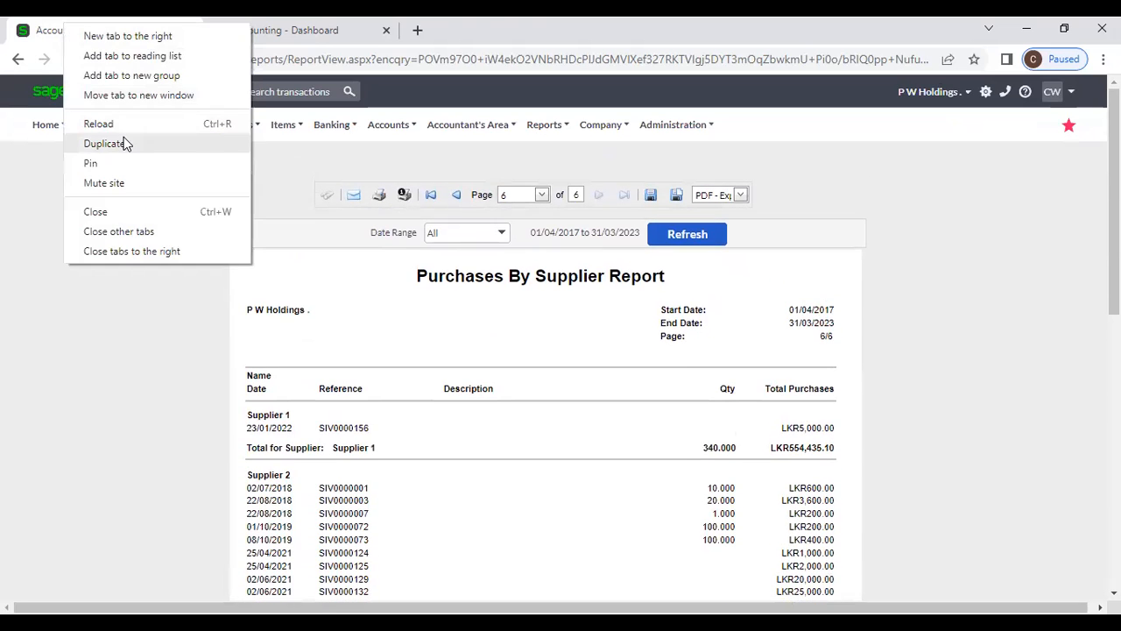
pyautogui.click(124, 143)
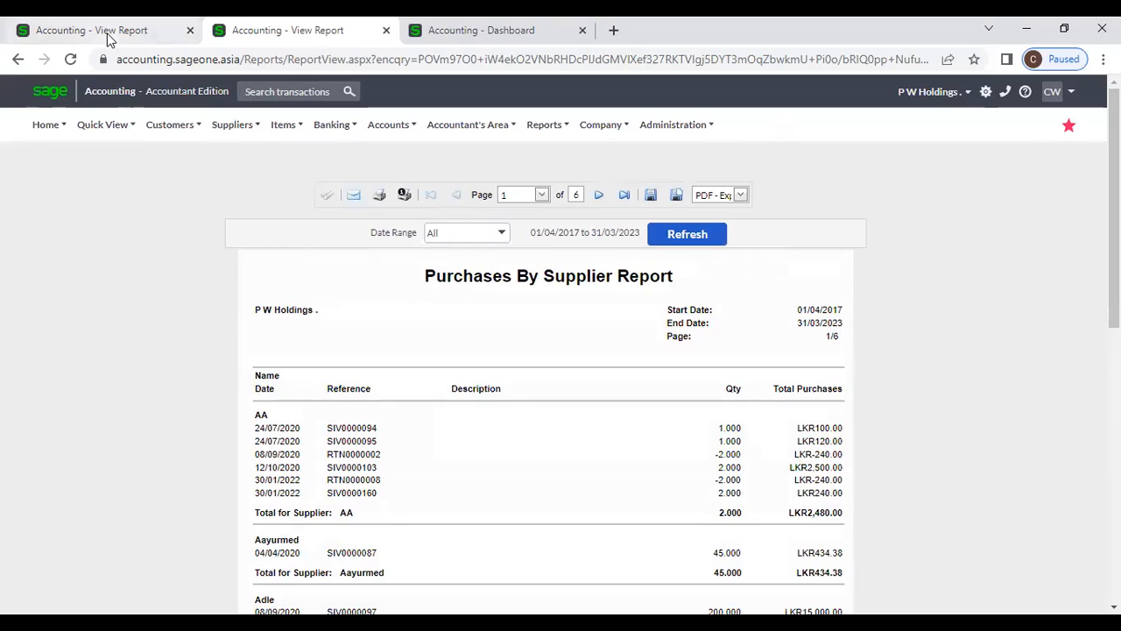
pyautogui.moveTo(244, 125)
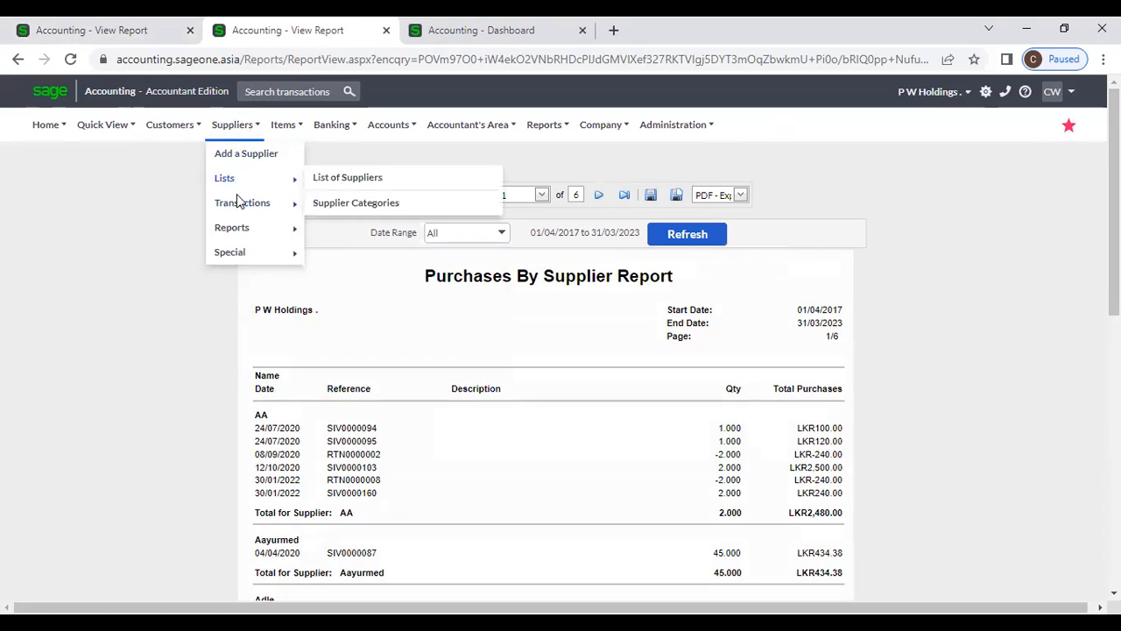
pyautogui.moveTo(242, 227)
pyautogui.click(368, 254)
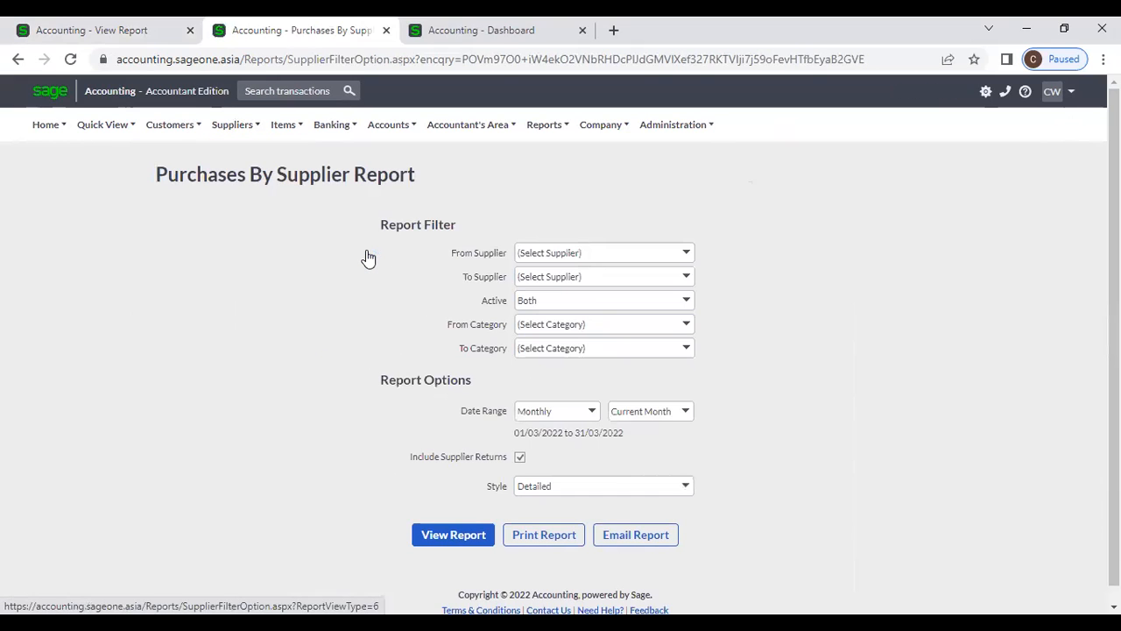
# - Set the report's date range to Yearly for the current year
pyautogui.click(591, 411)
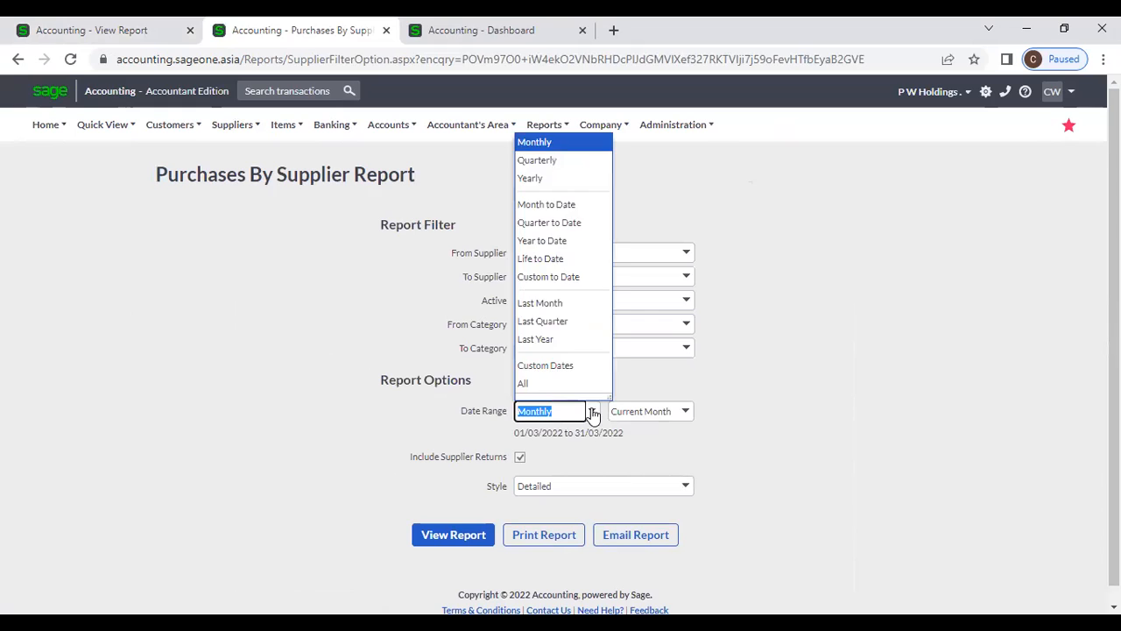
pyautogui.click(558, 178)
pyautogui.click(757, 419)
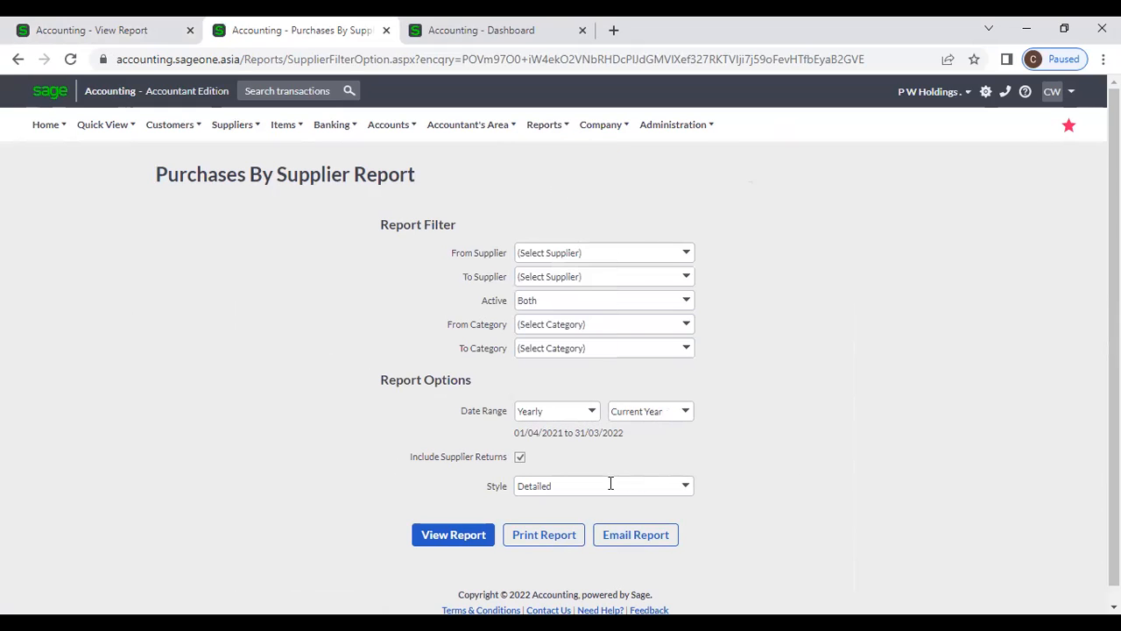
# - Generate the Purchases By Supplier Report in Detailed style and examine the item lines on its first page
pyautogui.click(687, 489)
pyautogui.click(689, 491)
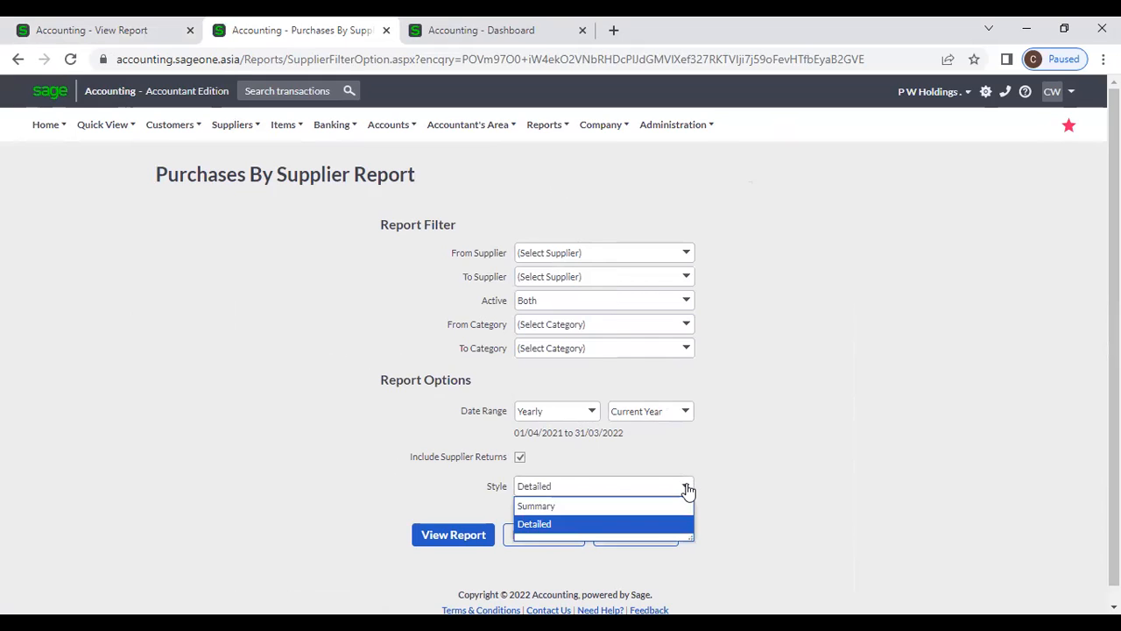
pyautogui.click(478, 537)
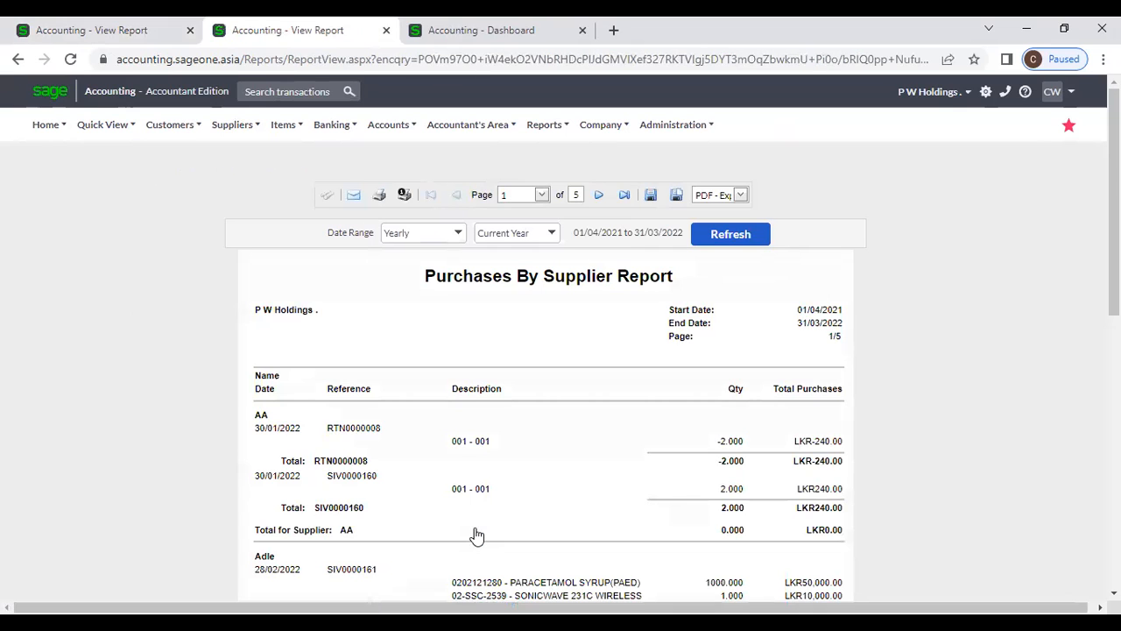
pyautogui.scroll(-3, 470, 490)
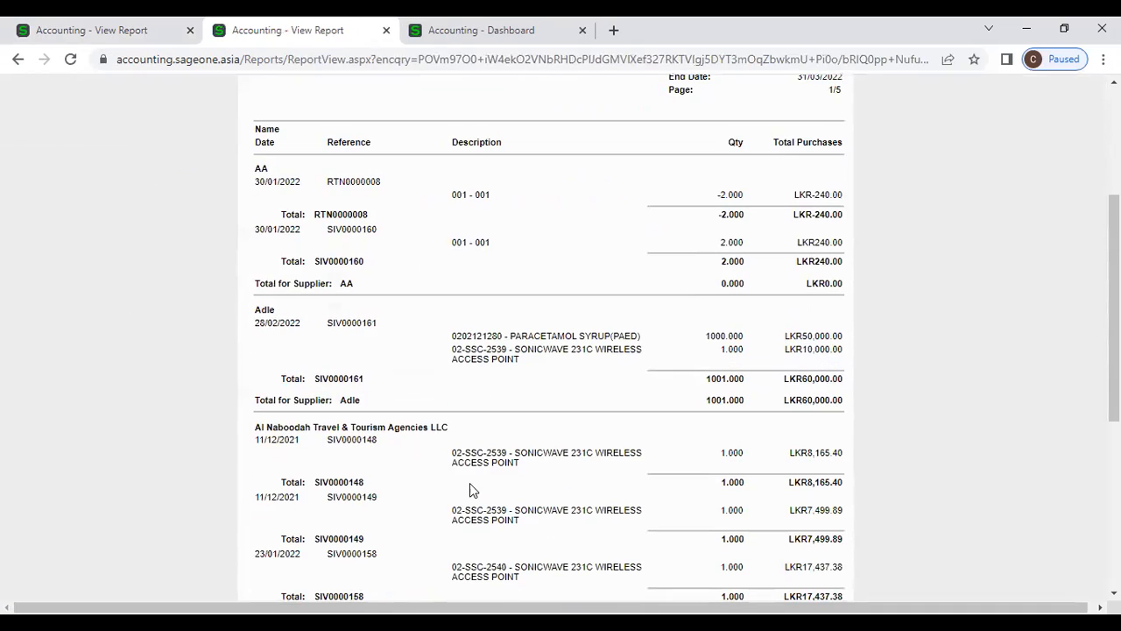
pyautogui.scroll(2, 470, 483)
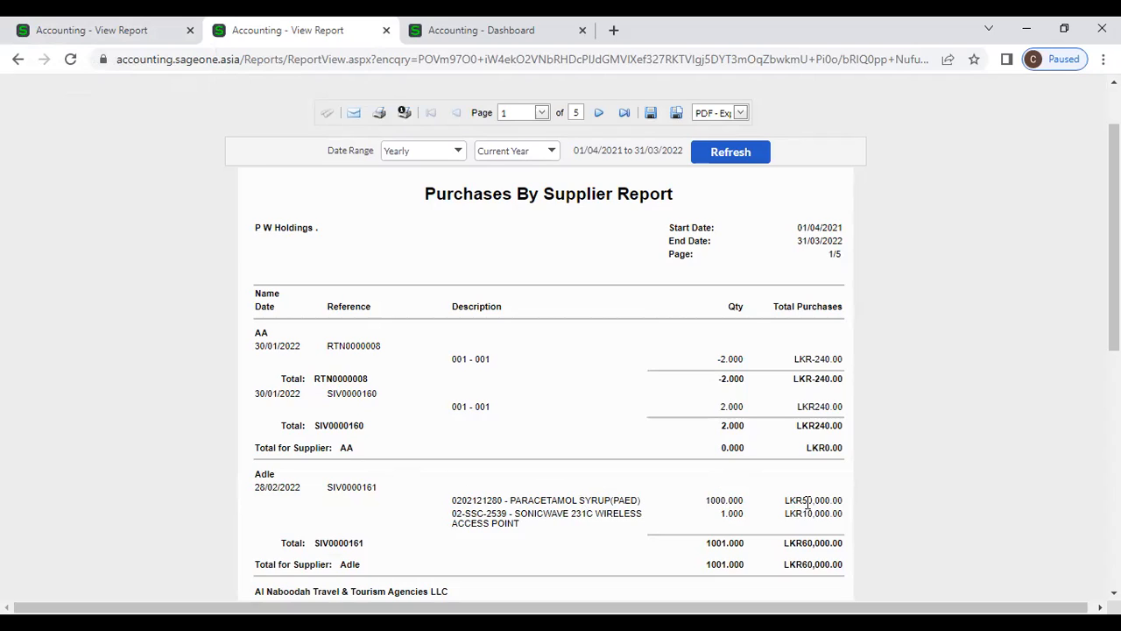
# - Compare the last page of the Summary report with the first page of the Detailed report across the two browser tabs
pyautogui.click(137, 28)
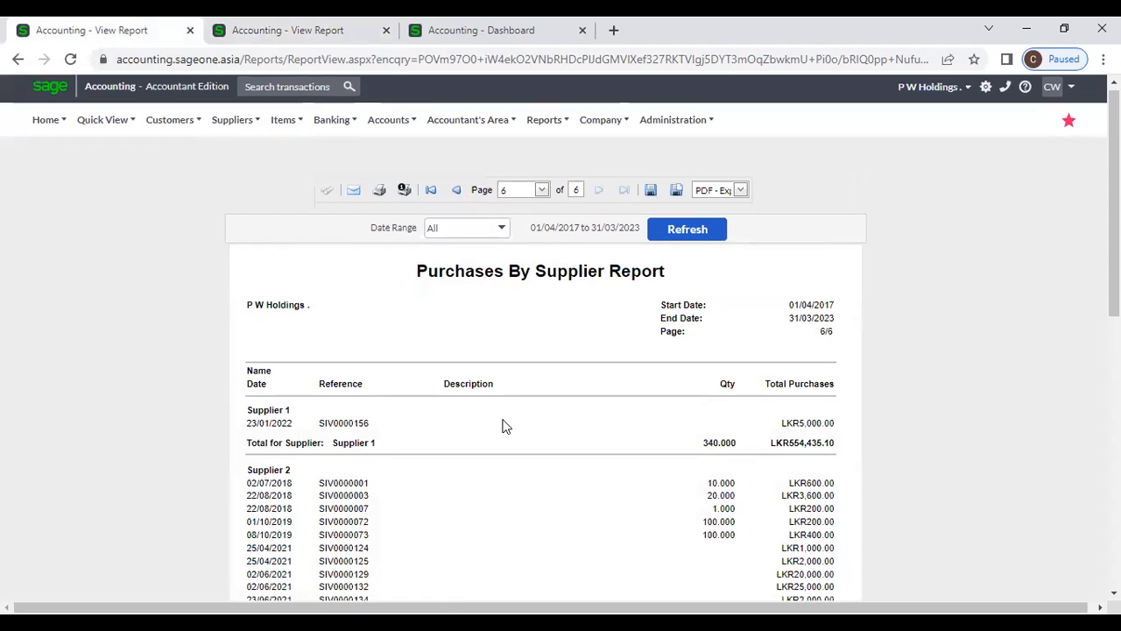
pyautogui.scroll(-1, 503, 424)
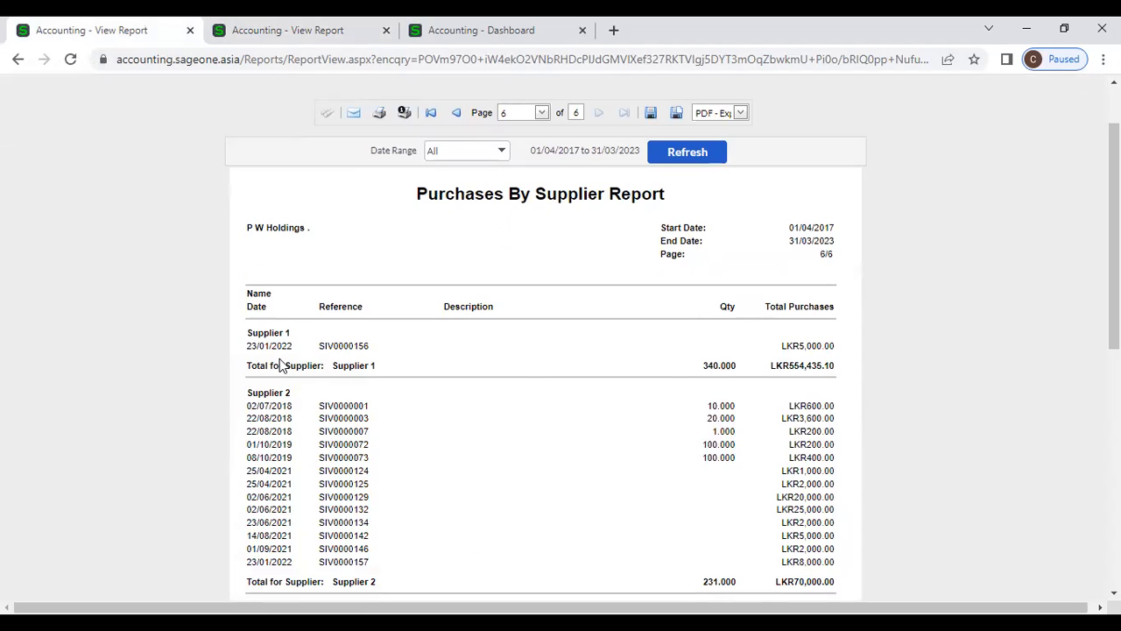
pyautogui.click(263, 32)
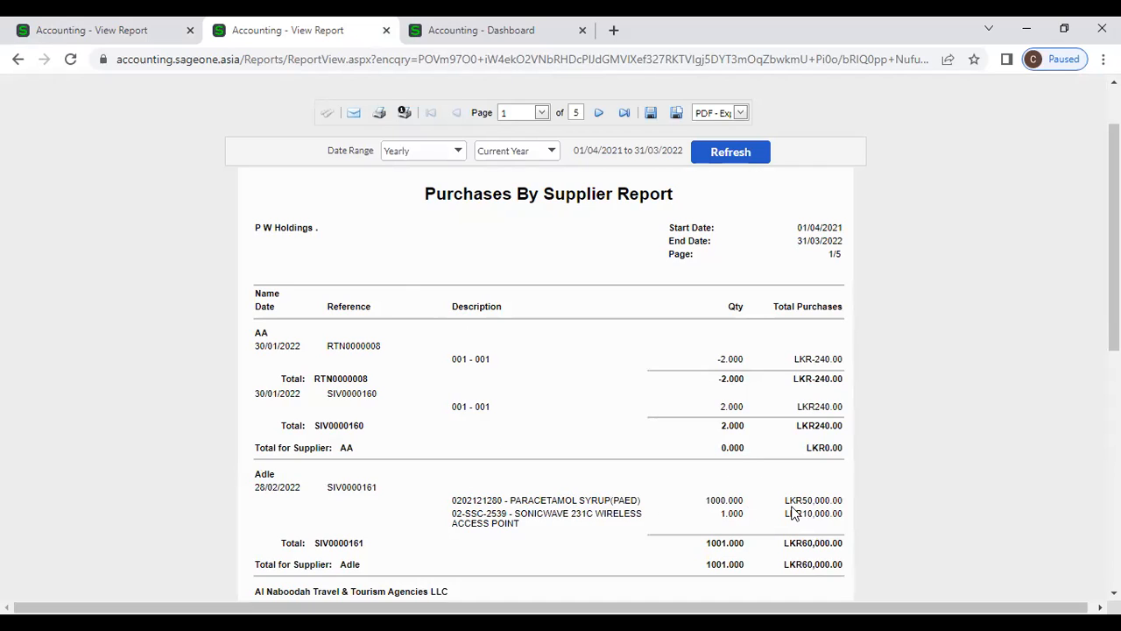
pyautogui.click(121, 29)
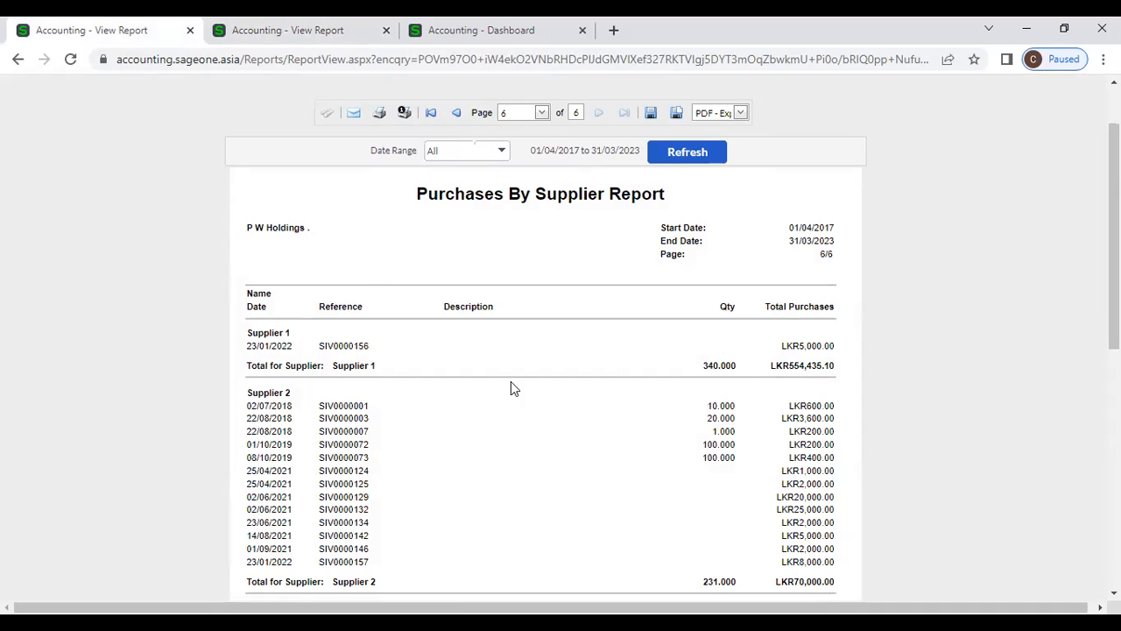
pyautogui.scroll(-1, 513, 388)
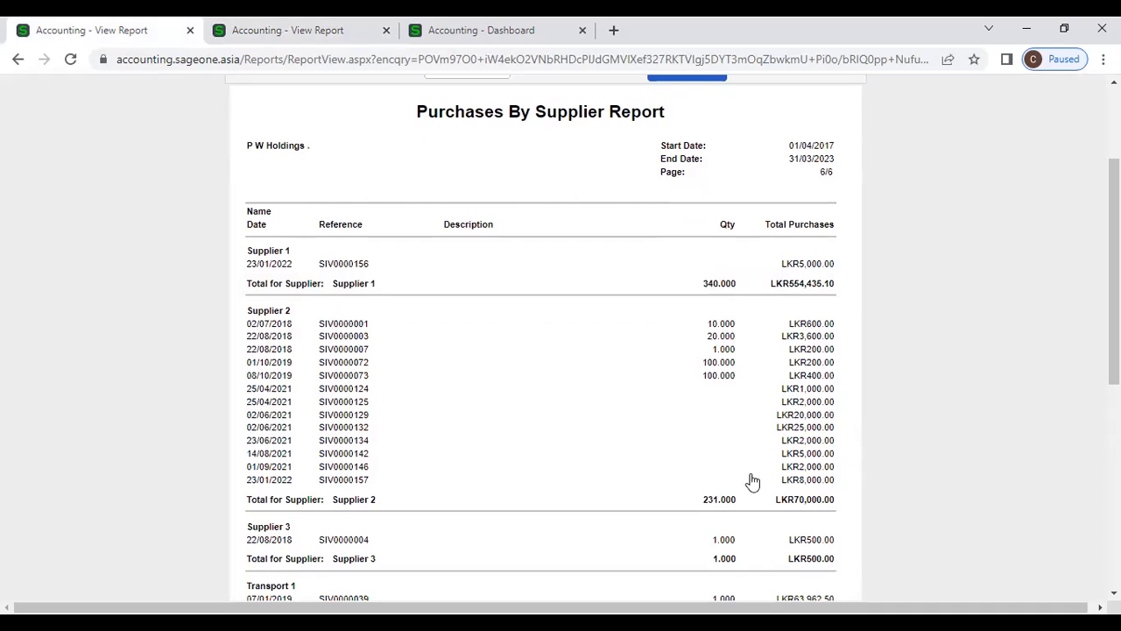
pyautogui.click(298, 31)
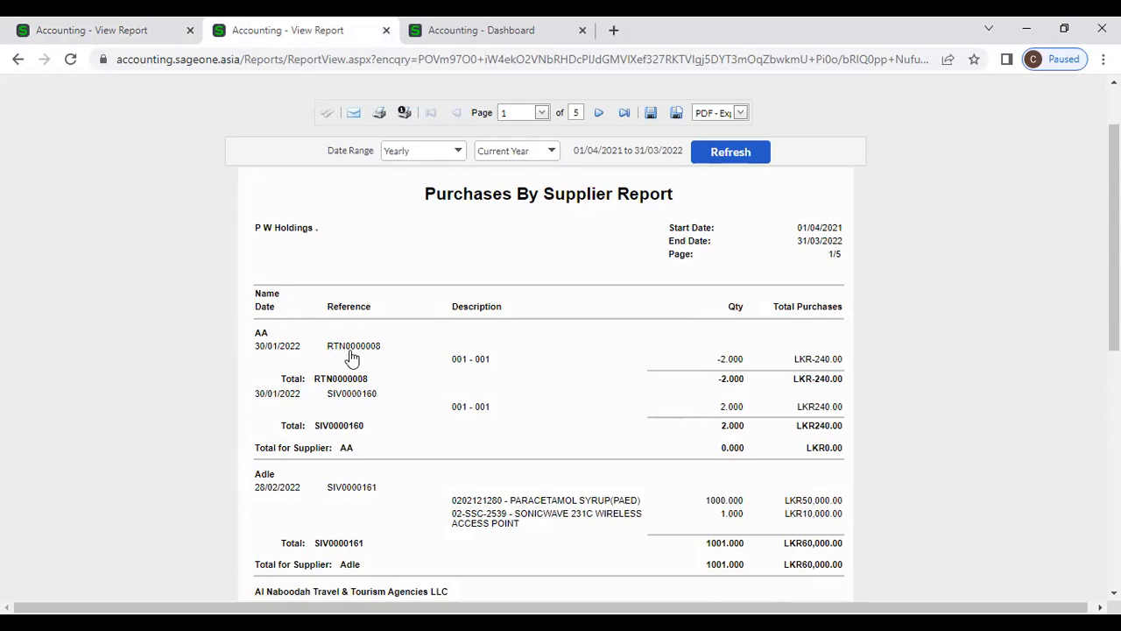
# - Return the Summary report to its first page
pyautogui.click(110, 29)
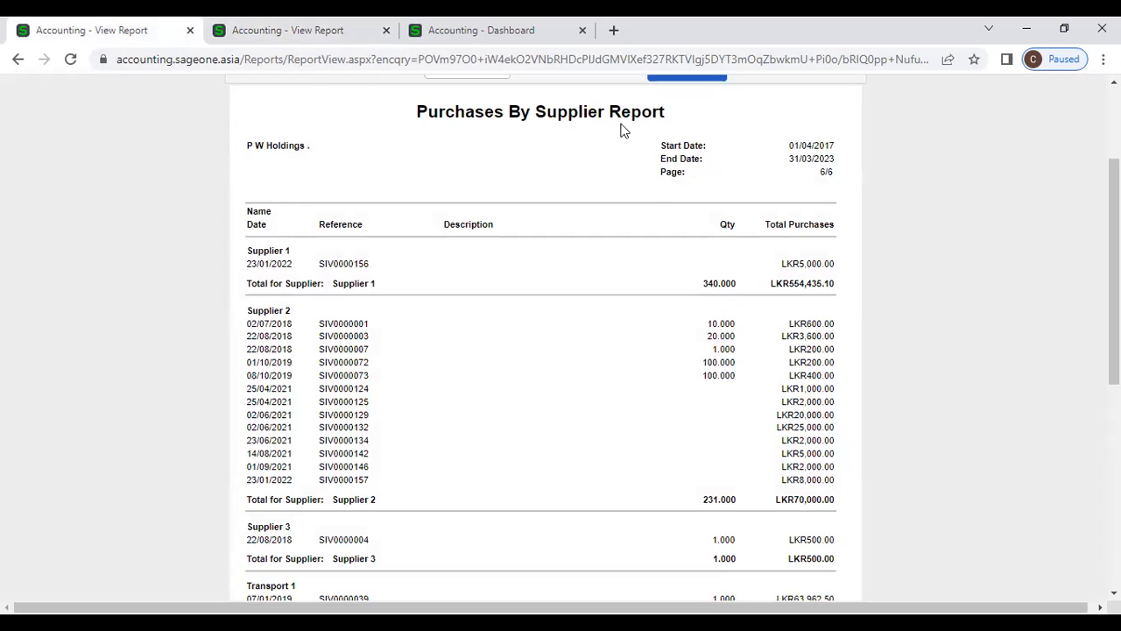
pyautogui.scroll(3, 648, 177)
pyautogui.scroll(1, 648, 178)
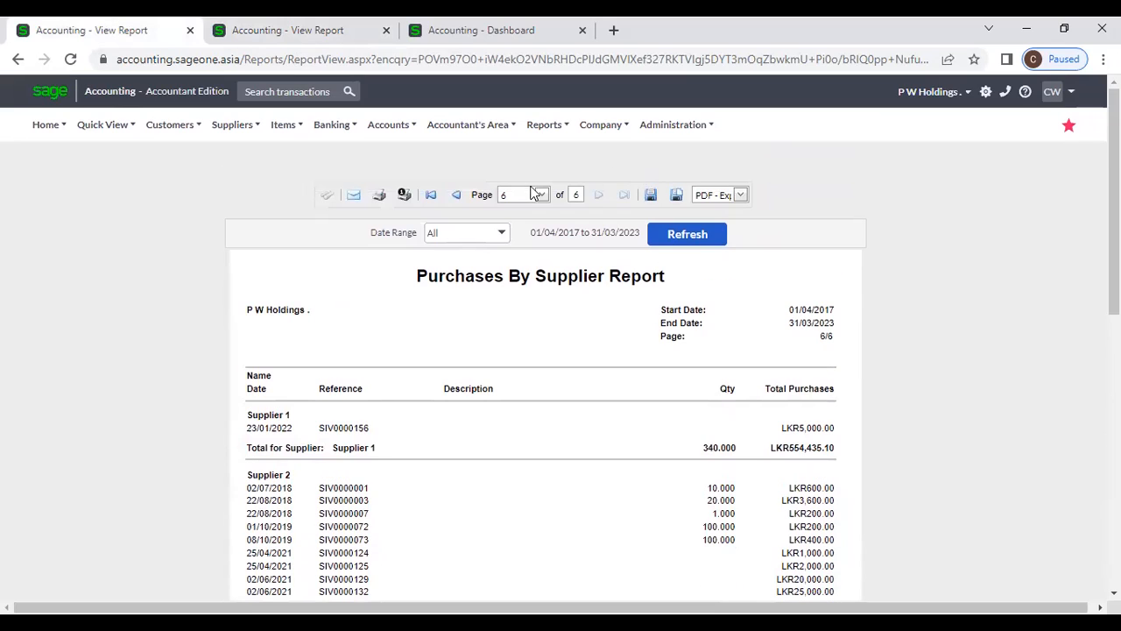
pyautogui.click(431, 196)
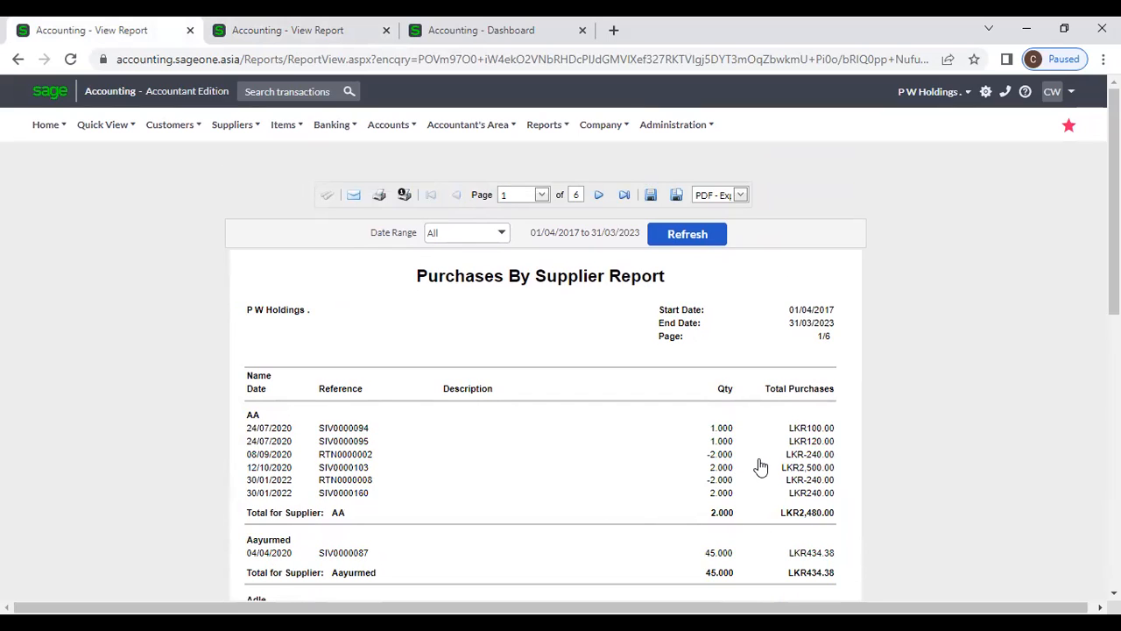
# - Compare the supplier entries on the first pages of the Detailed and Summary reports
pyautogui.click(309, 33)
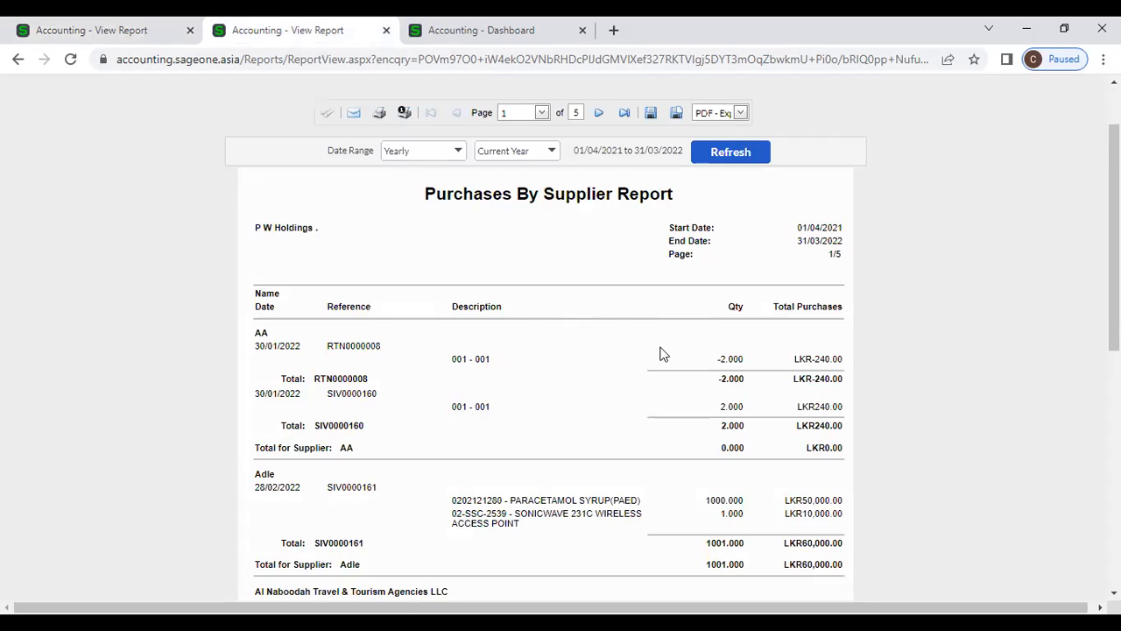
pyautogui.scroll(-1, 661, 354)
pyautogui.scroll(-1, 661, 354)
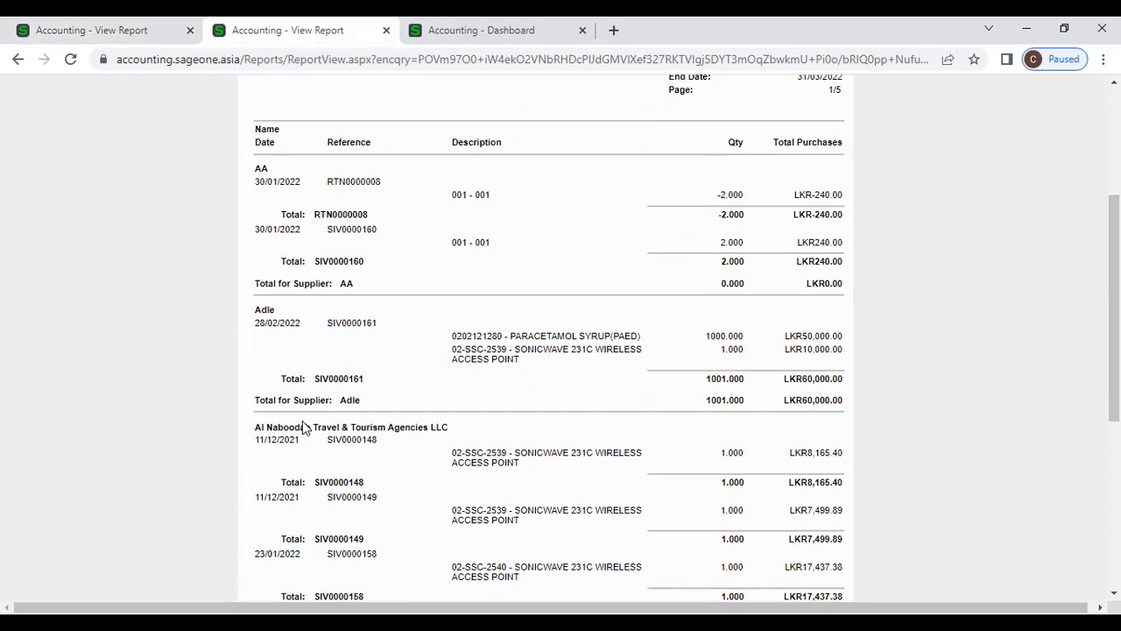
pyautogui.click(112, 29)
pyautogui.scroll(-2, 364, 449)
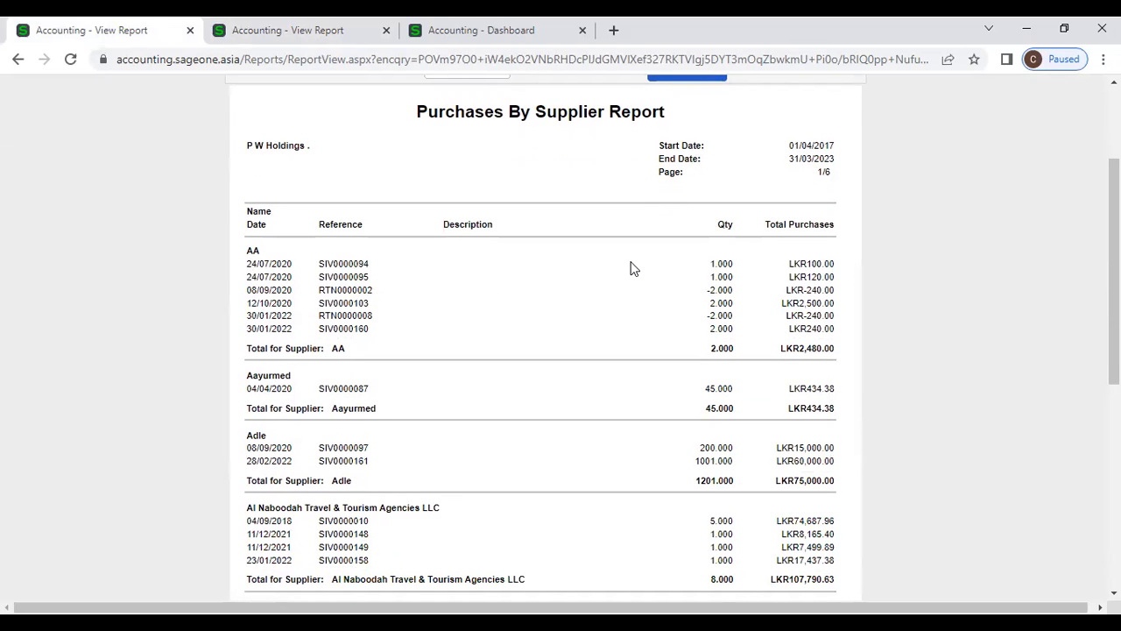
pyautogui.scroll(-5, 630, 268)
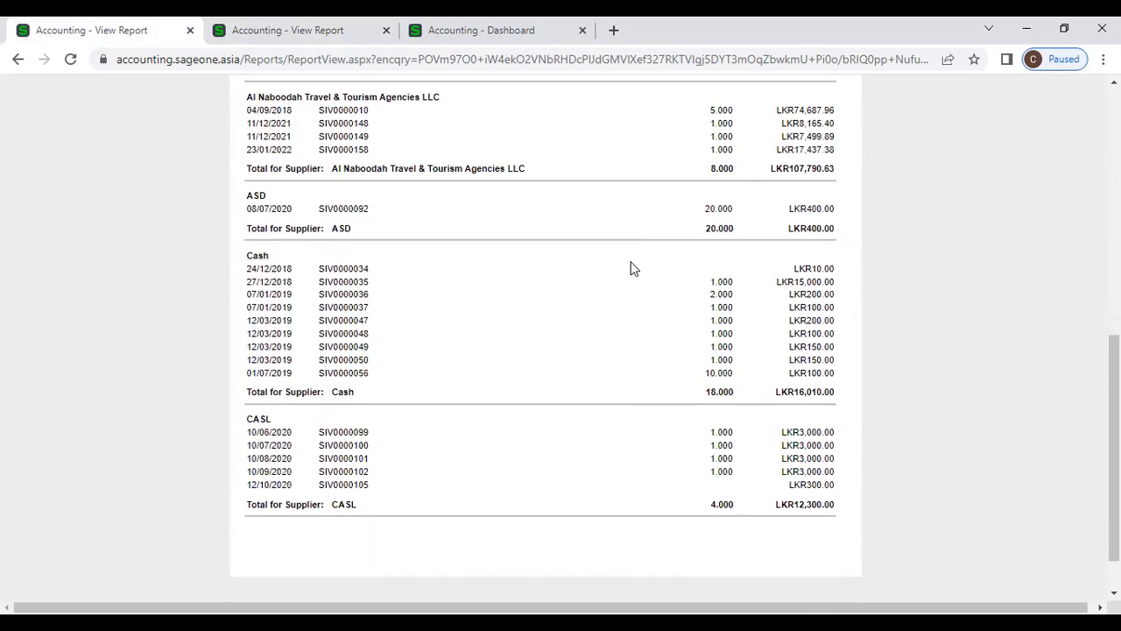
pyautogui.scroll(4, 625, 269)
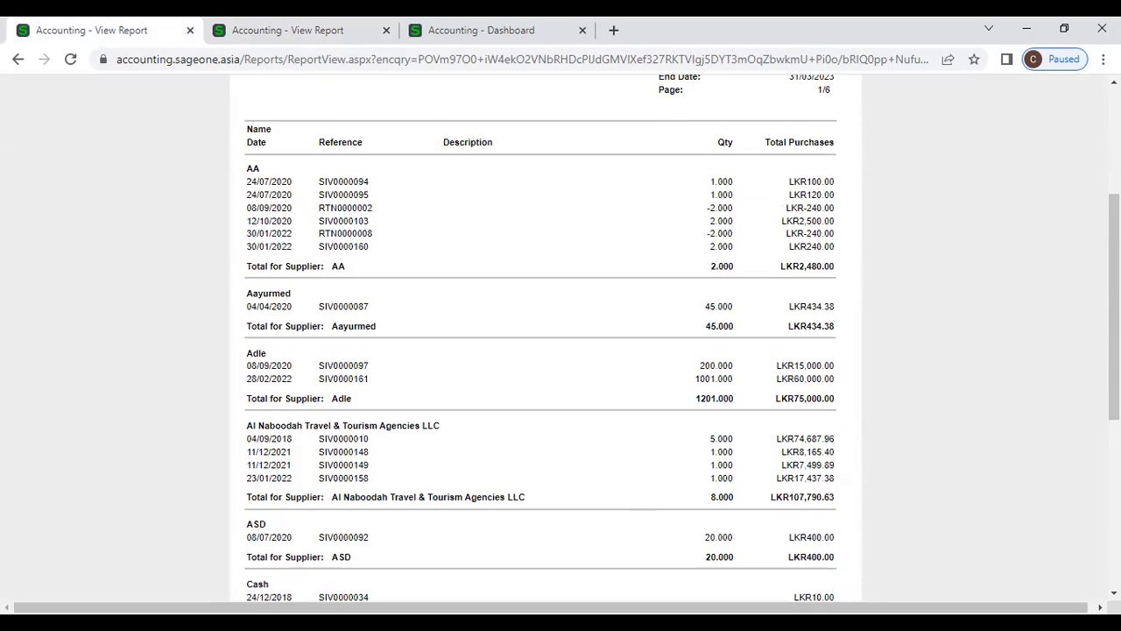
pyautogui.scroll(3, 649, 401)
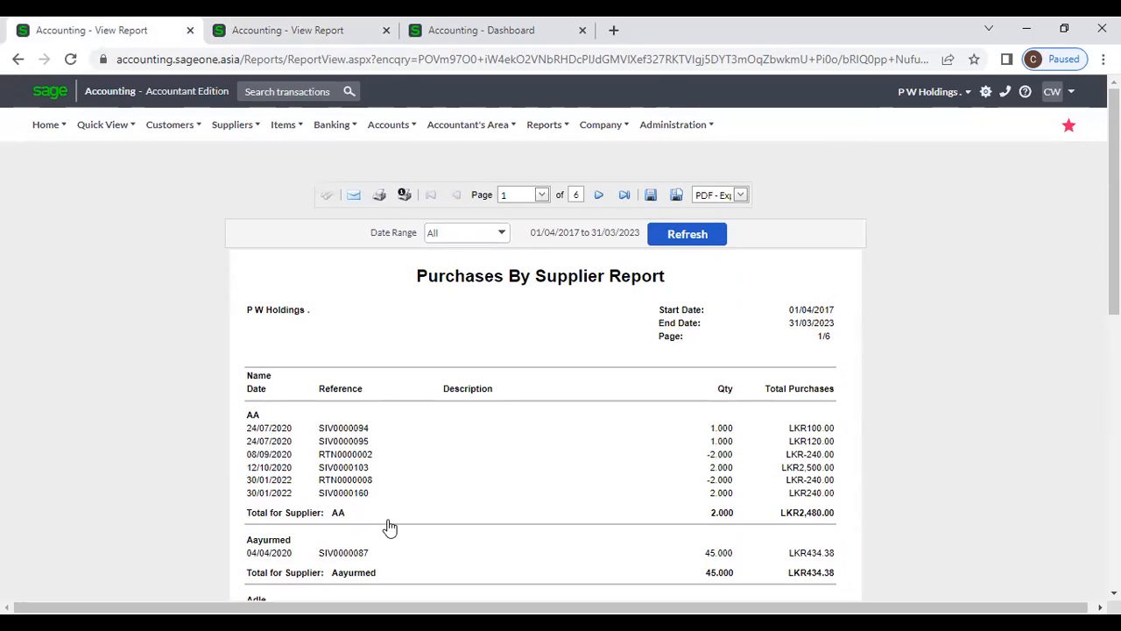
pyautogui.click(48, 476)
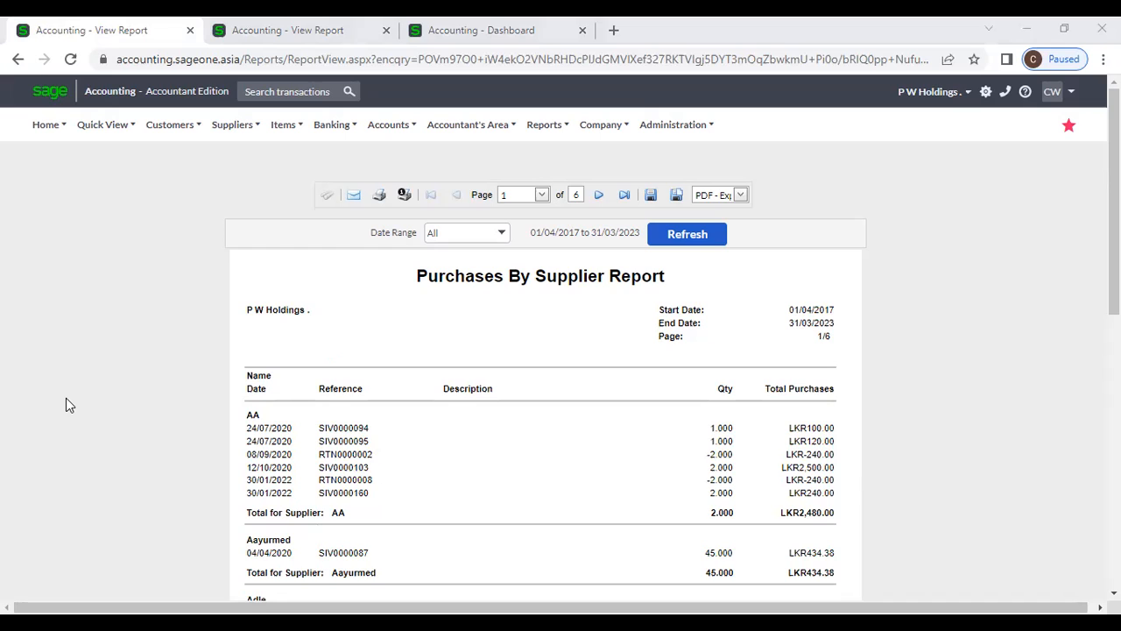
# - Open the Supplier Balances - Days Outstanding report and close the duplicated tab holding the Detailed report
pyautogui.click(232, 125)
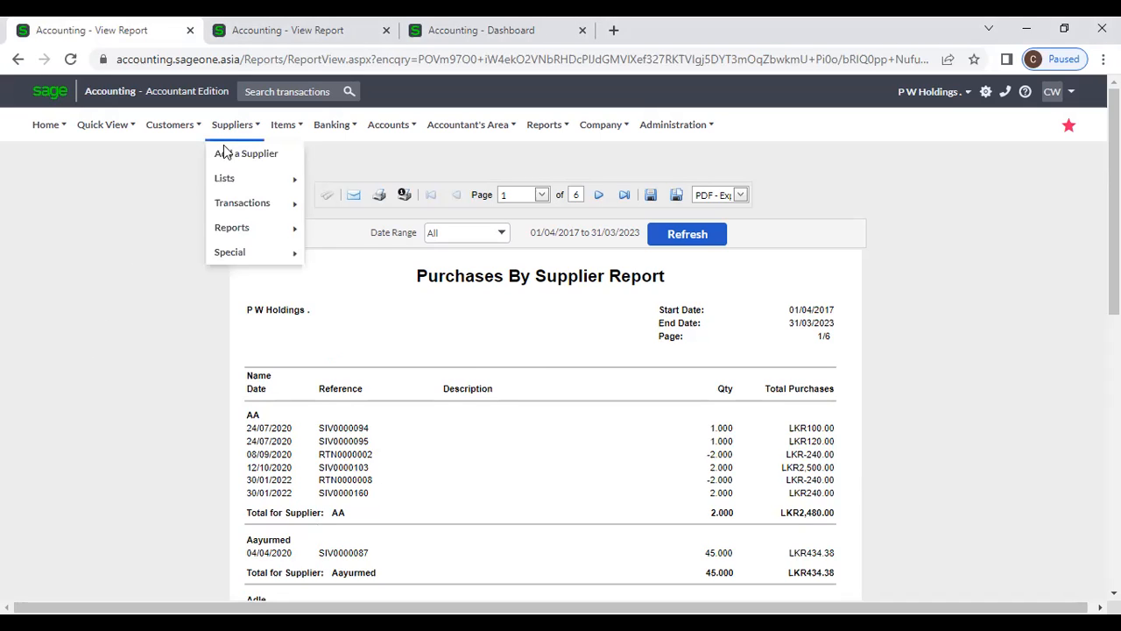
pyautogui.moveTo(232, 228)
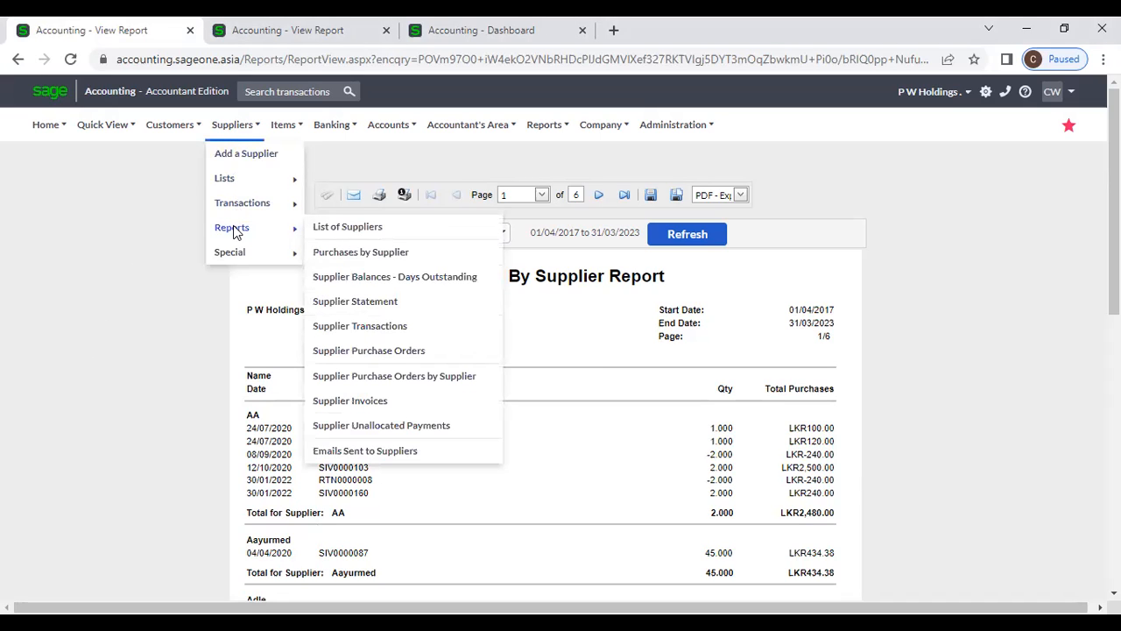
pyautogui.click(388, 283)
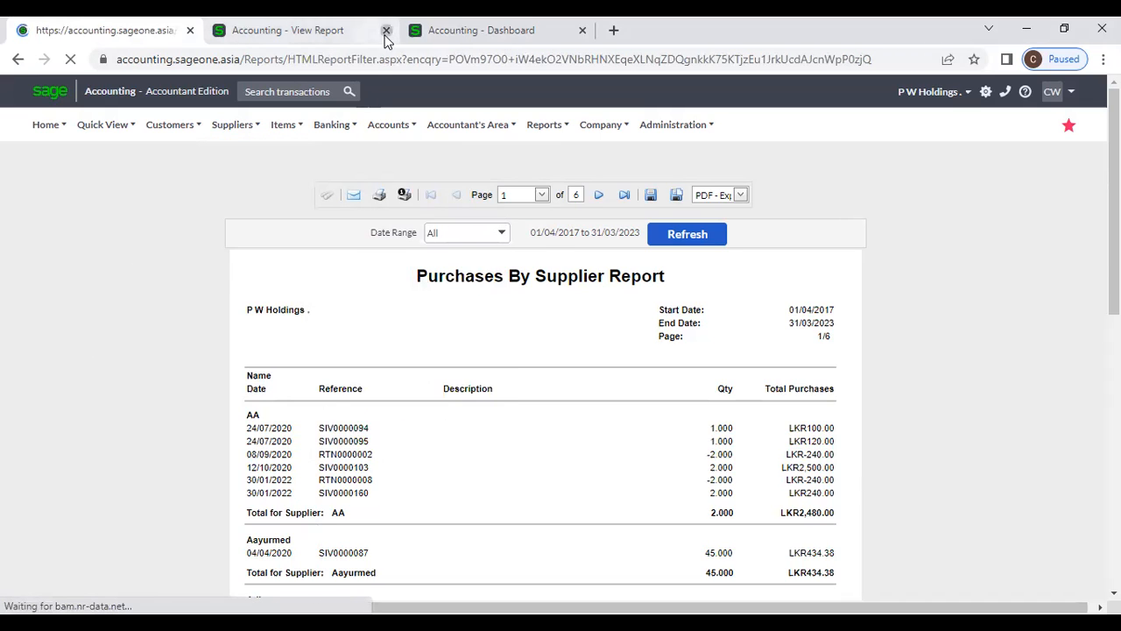
pyautogui.click(386, 30)
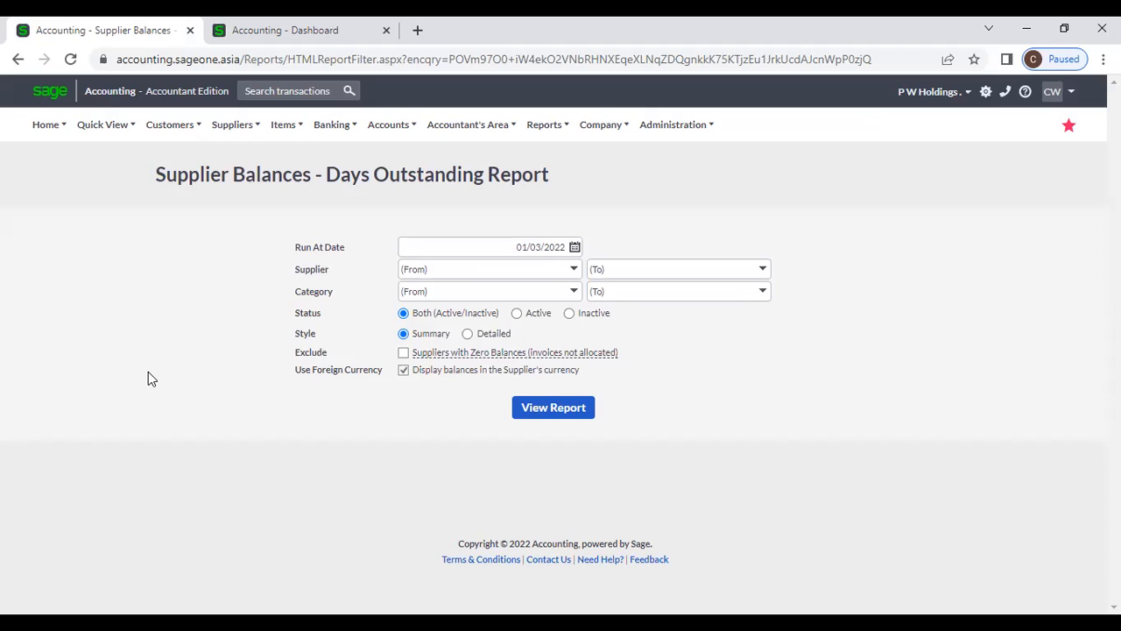
# - Examine the Run At Date, Supplier and Category filter choices for the Supplier Balances - Days Outstanding report
pyautogui.click(495, 245)
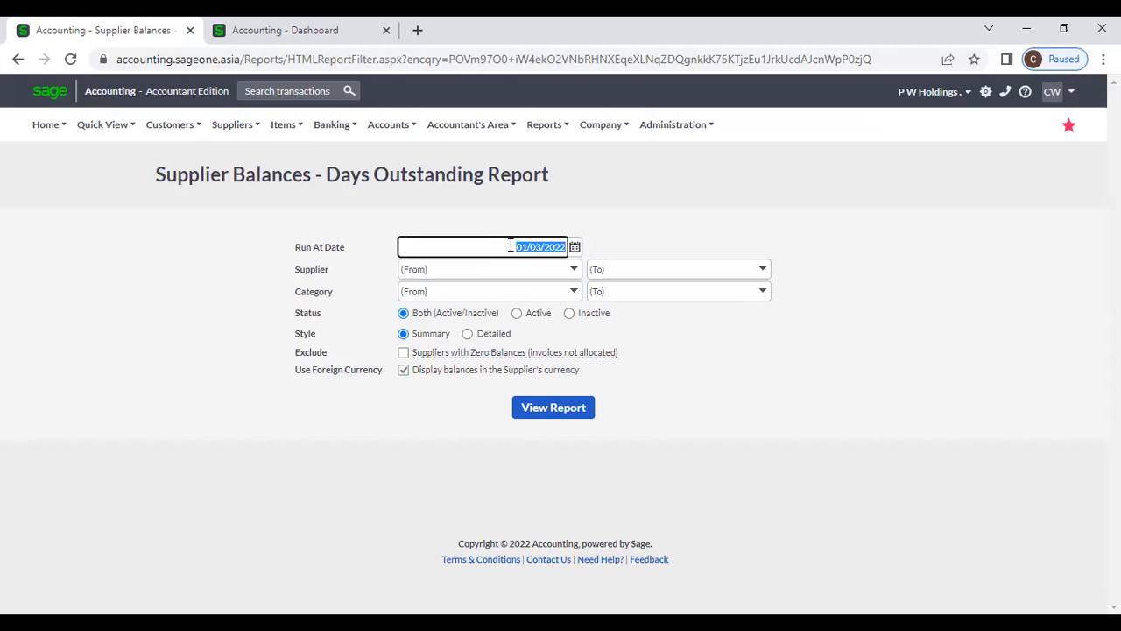
pyautogui.click(653, 229)
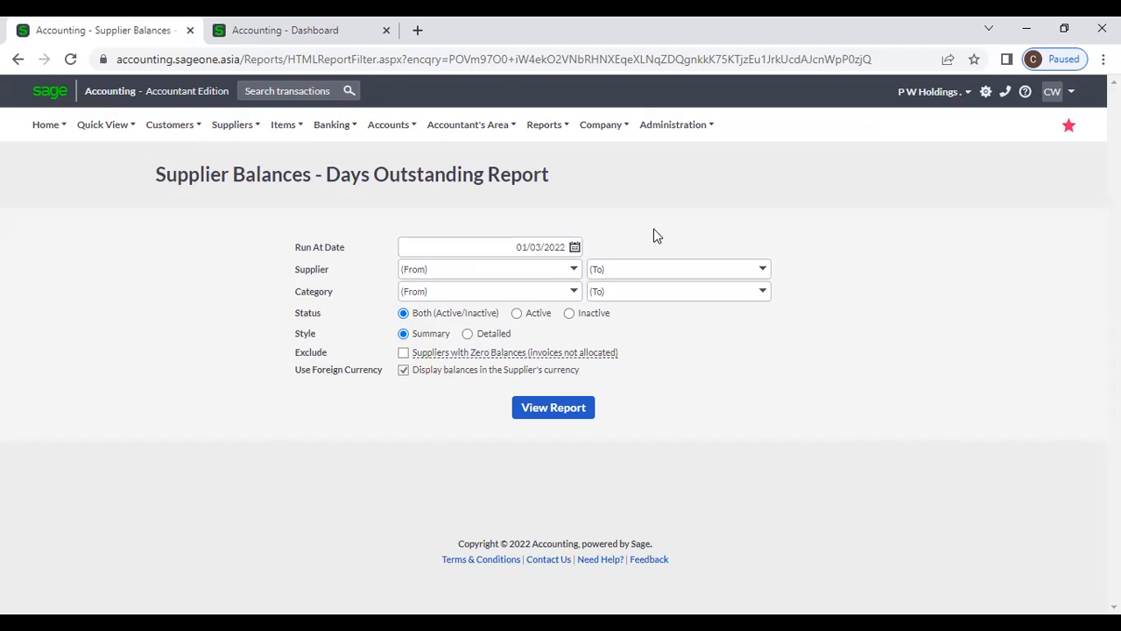
pyautogui.click(572, 270)
pyautogui.click(572, 274)
pyautogui.click(574, 294)
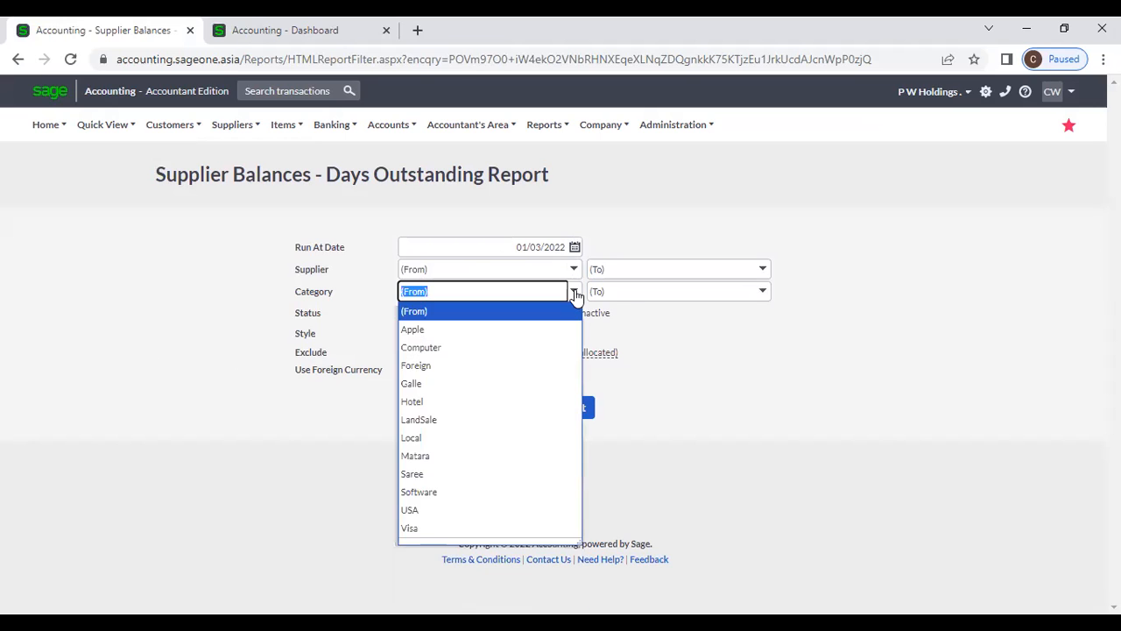
pyautogui.click(617, 334)
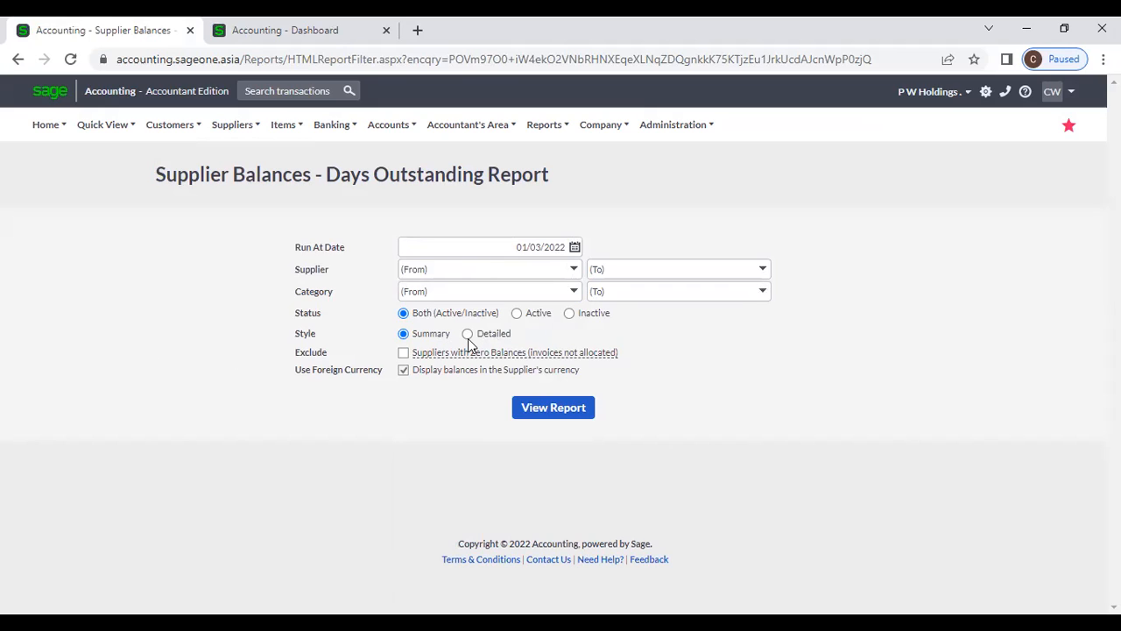
# - Exclude suppliers with zero balances, run the Summary report at 01/03/2022 and review its ageing columns down to the last supplier
pyautogui.click(405, 355)
pyautogui.moveTo(439, 354)
pyautogui.click(581, 412)
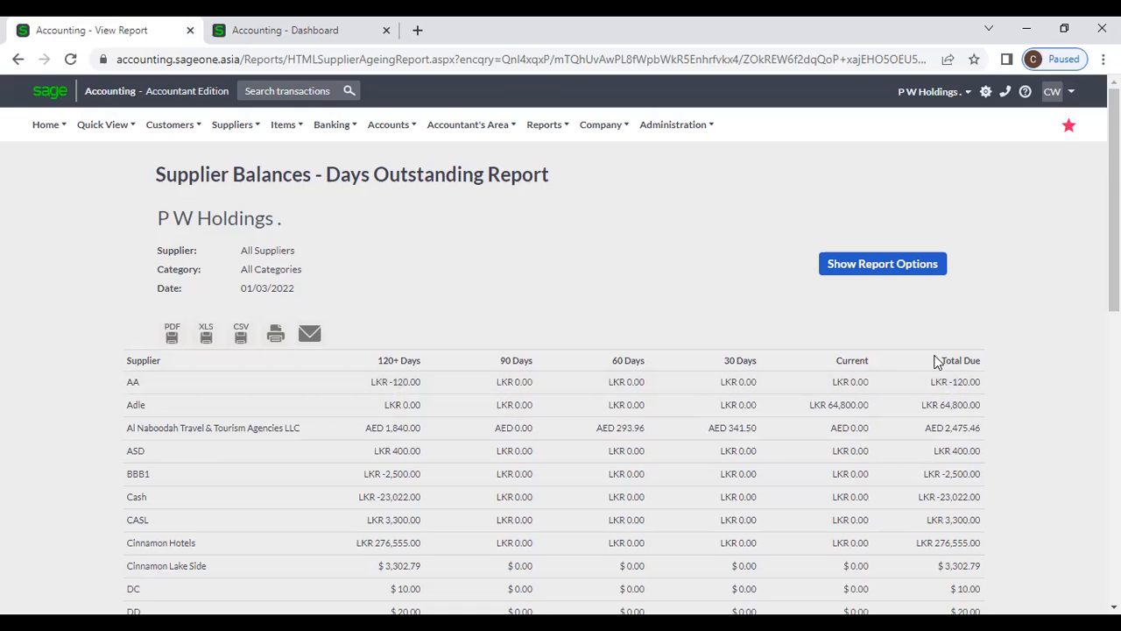
pyautogui.scroll(-6, 1018, 366)
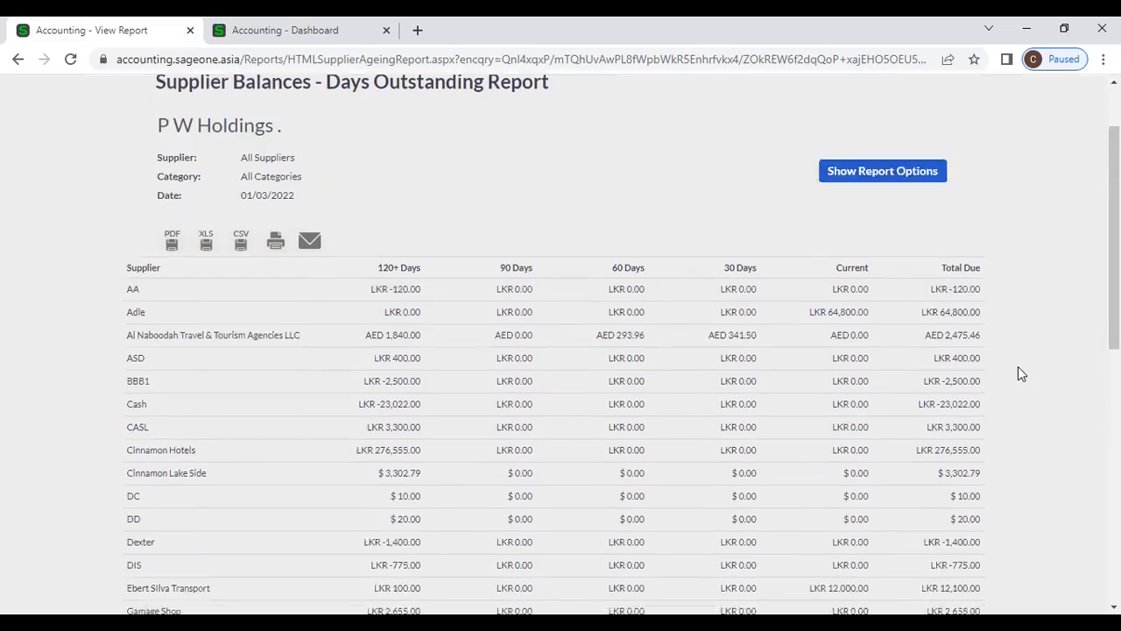
pyautogui.scroll(-3, 1018, 366)
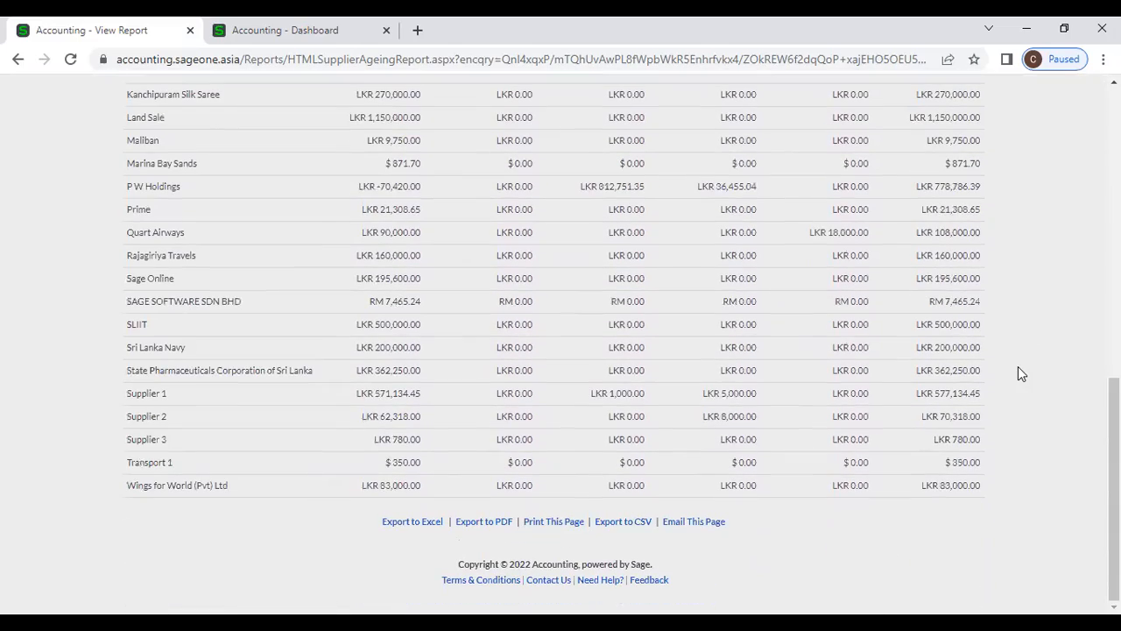
pyautogui.scroll(8, 1017, 368)
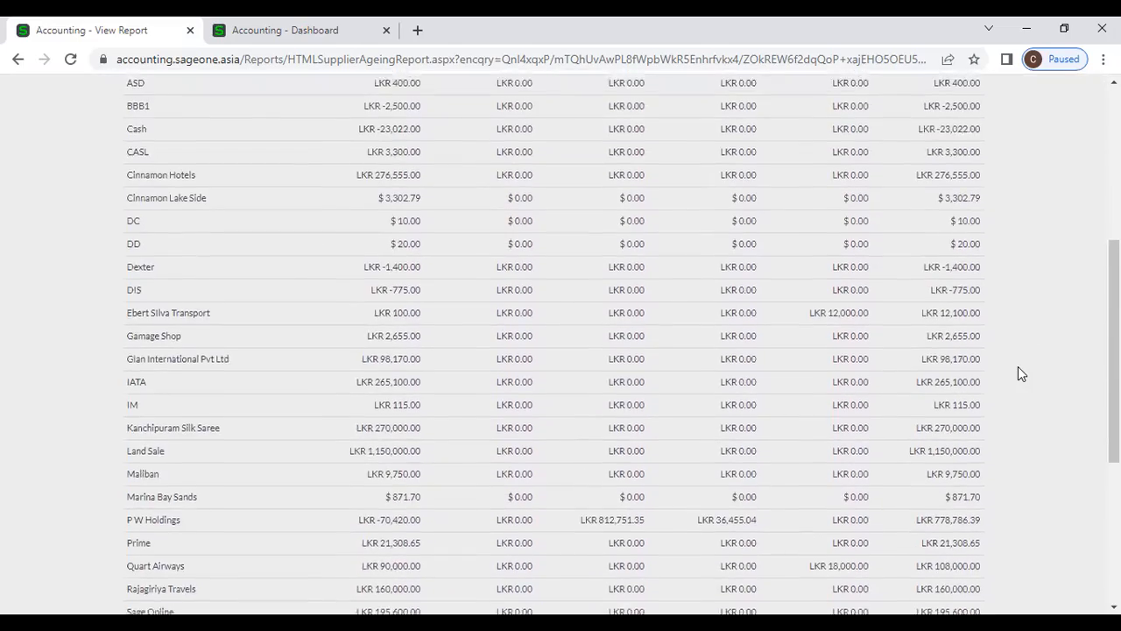
pyautogui.scroll(1, 1018, 373)
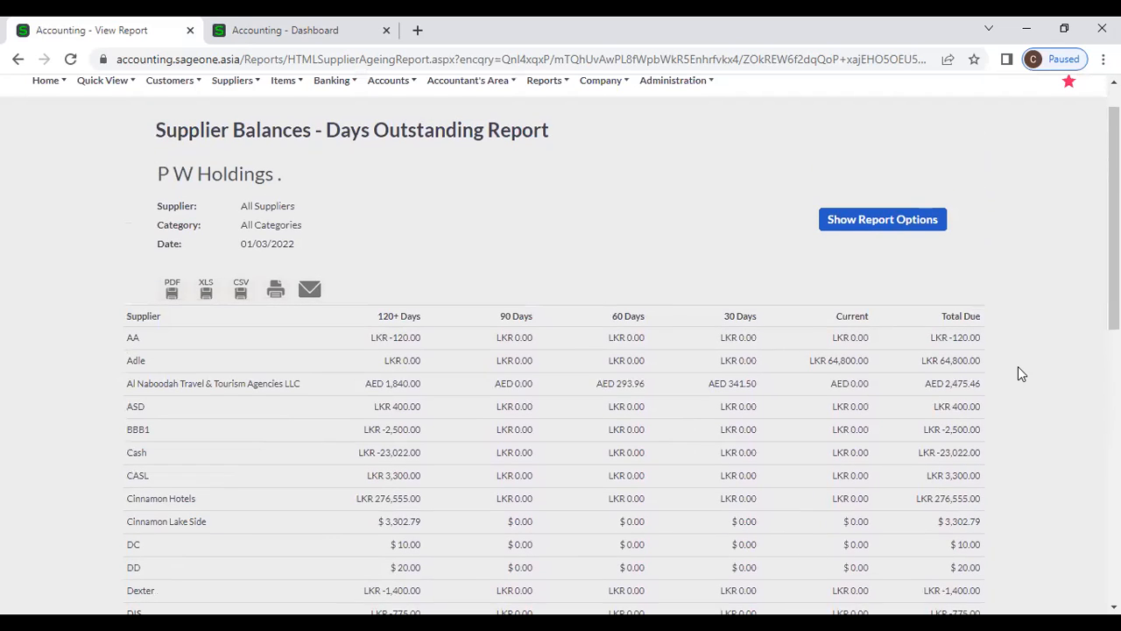
# - Duplicate the report's browser tab and rerun the copy in Detailed style, excluding suppliers with zero balances
pyautogui.rightClick(89, 30)
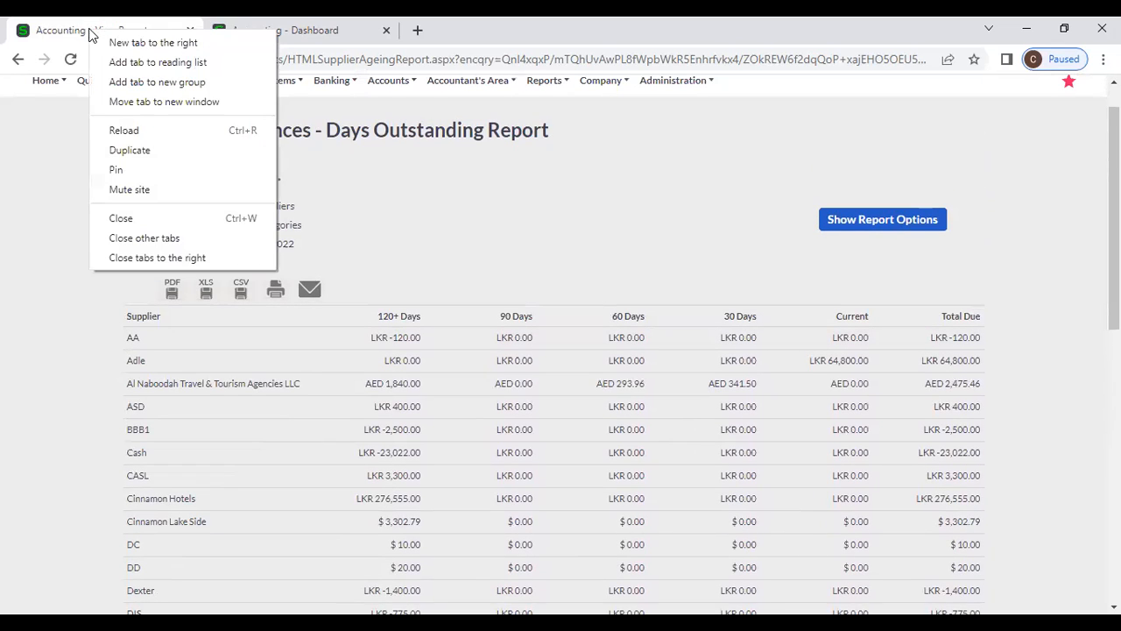
pyautogui.click(161, 148)
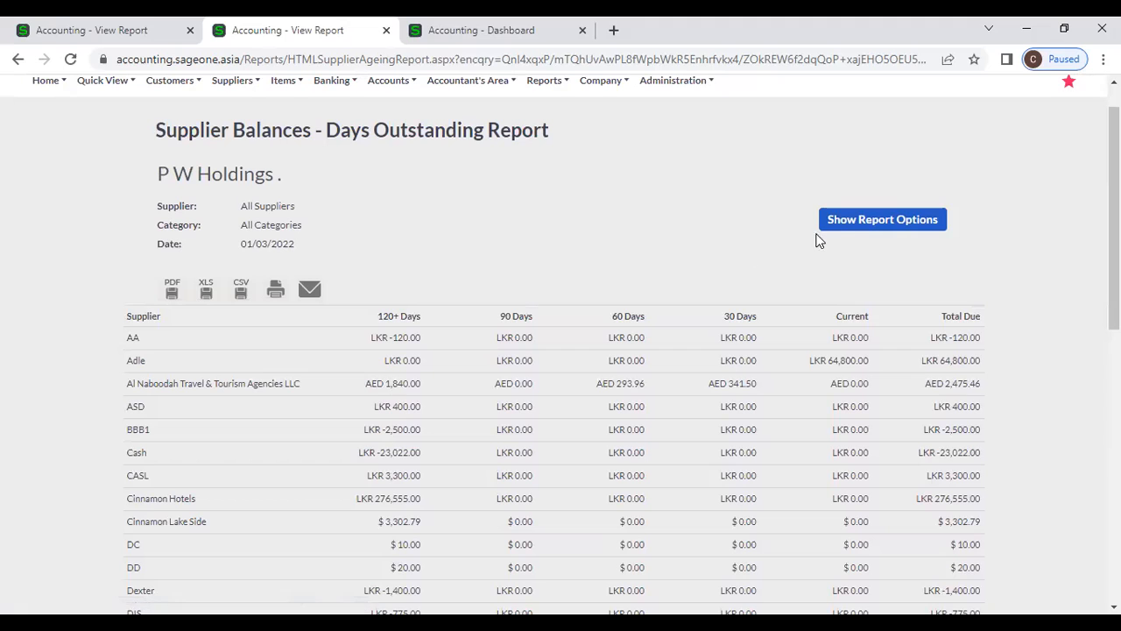
pyautogui.click(847, 224)
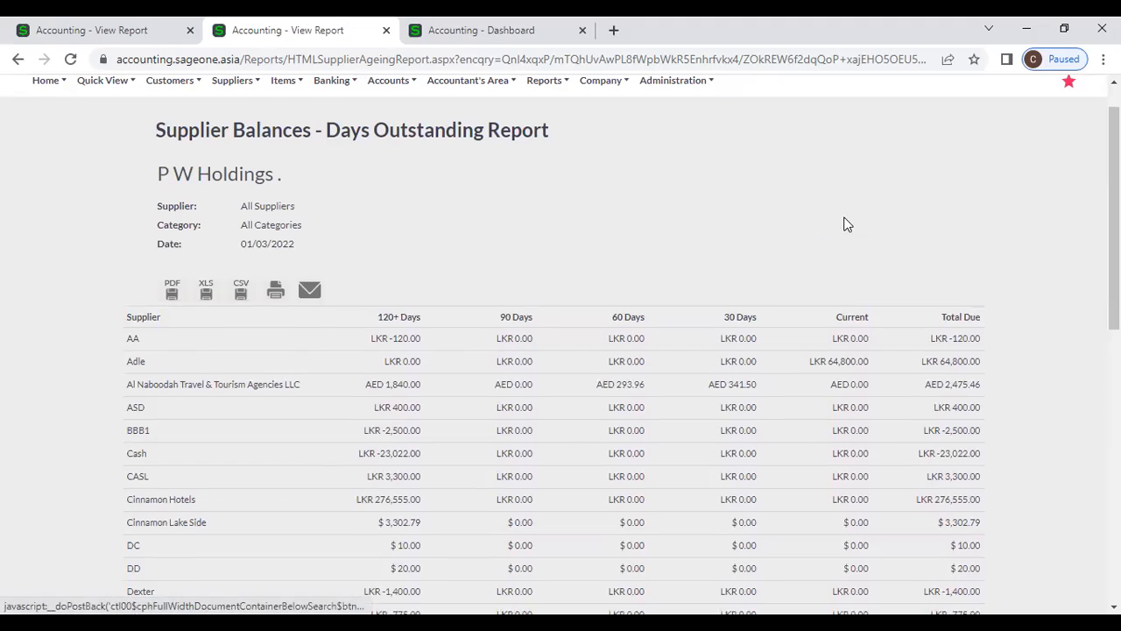
pyautogui.click(469, 305)
pyautogui.click(404, 324)
pyautogui.click(565, 372)
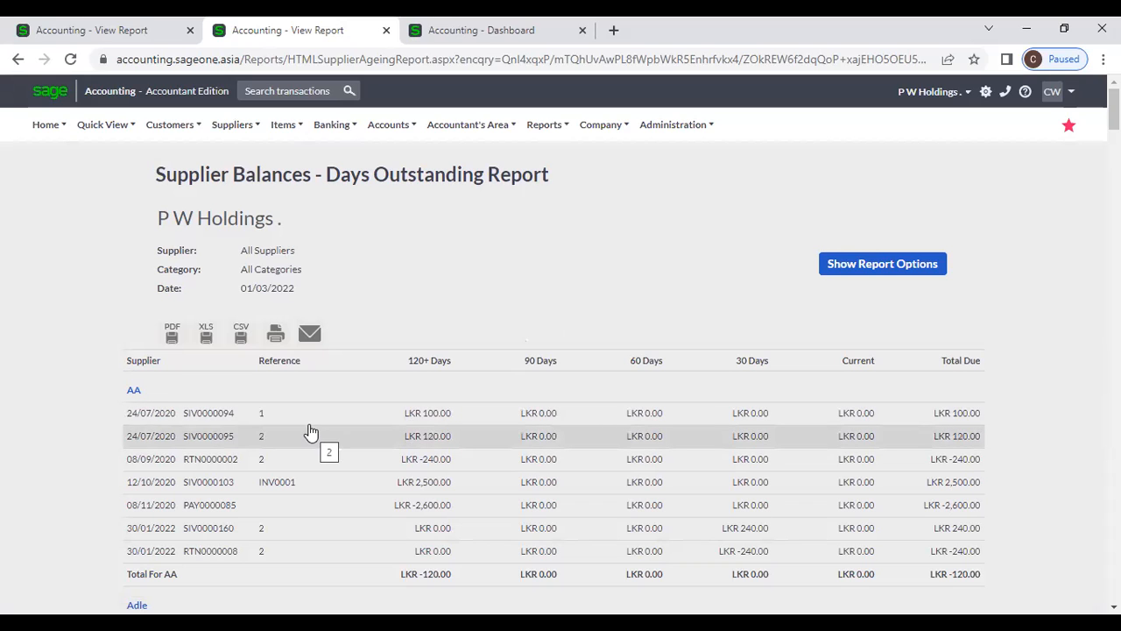
# - Compare supplier AA's Summary line with its transactions in the Detailed report, and review the following suppliers' transaction breakdowns
pyautogui.click(70, 26)
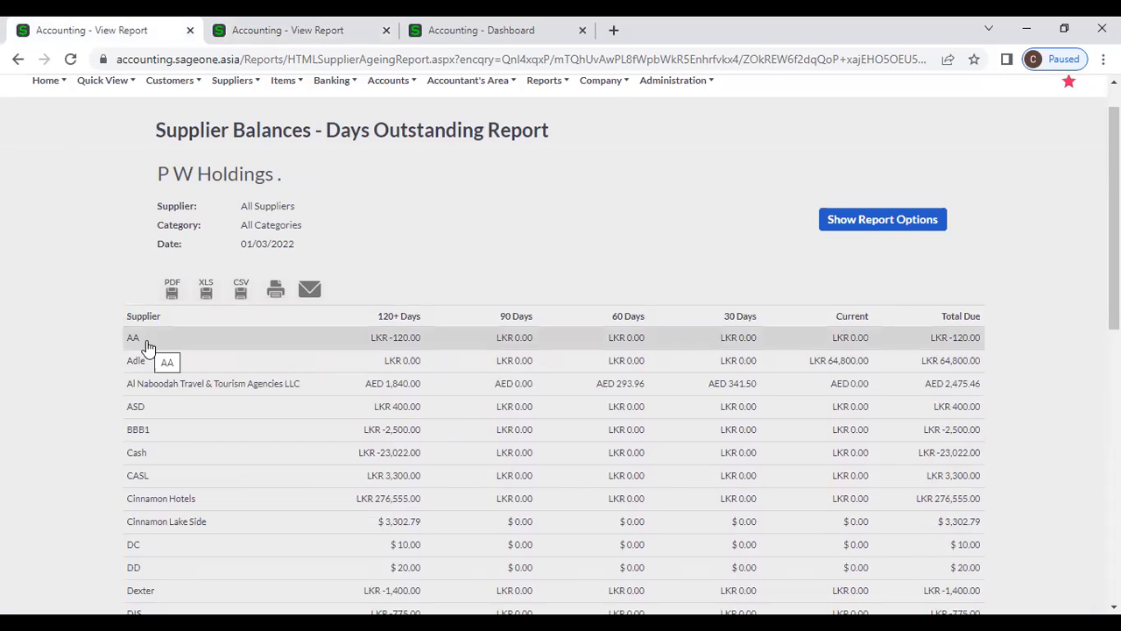
pyautogui.click(266, 29)
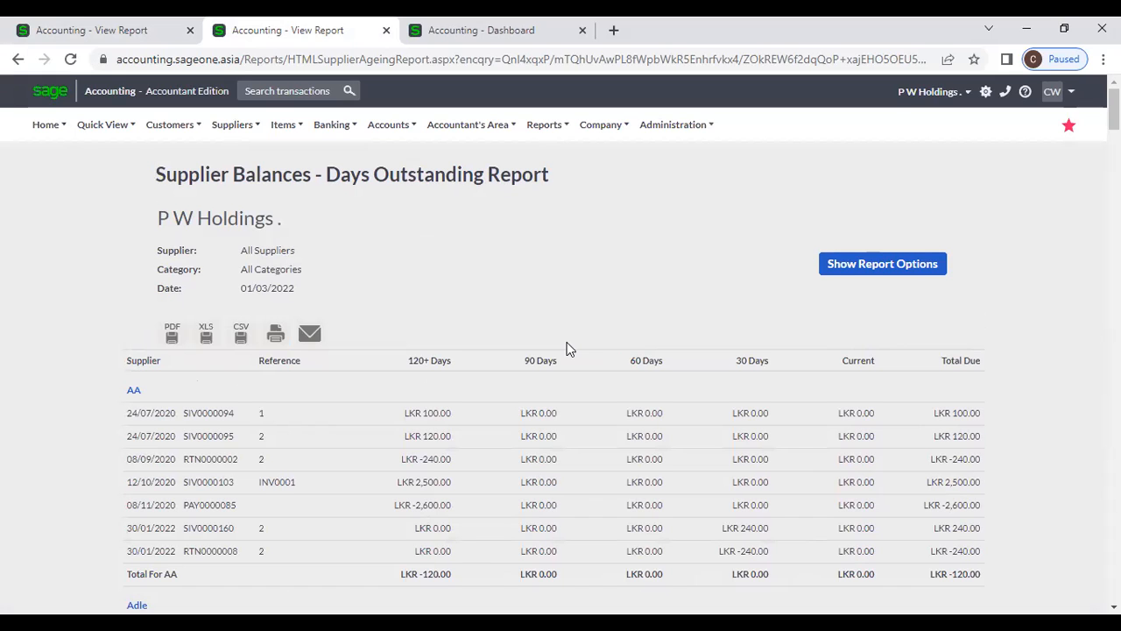
pyautogui.scroll(-2, 567, 348)
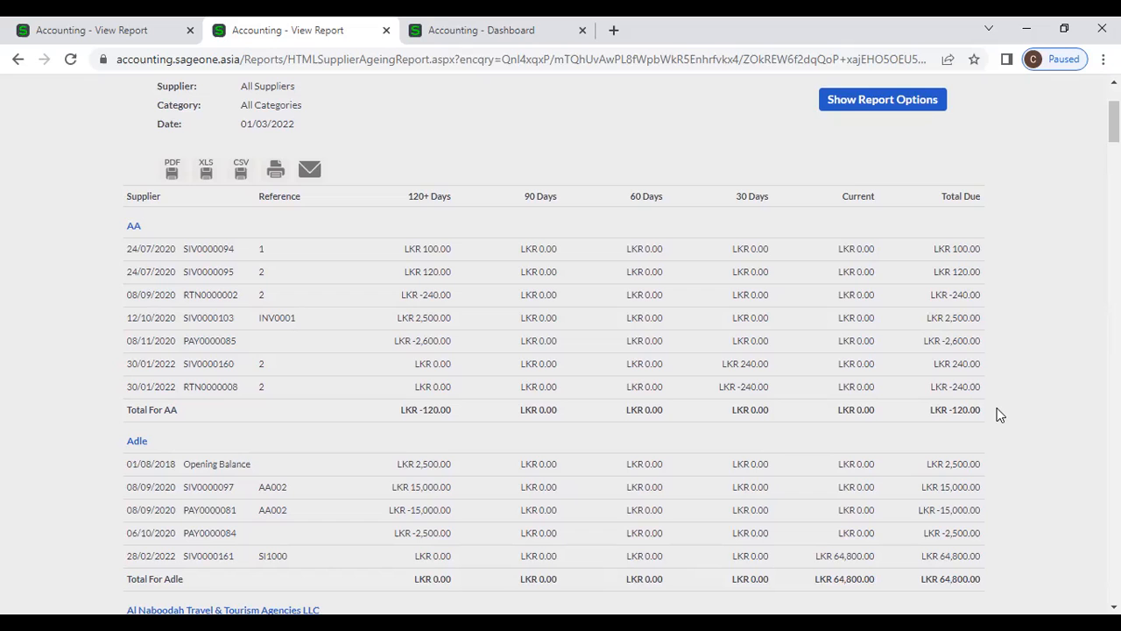
pyautogui.scroll(-3, 1001, 411)
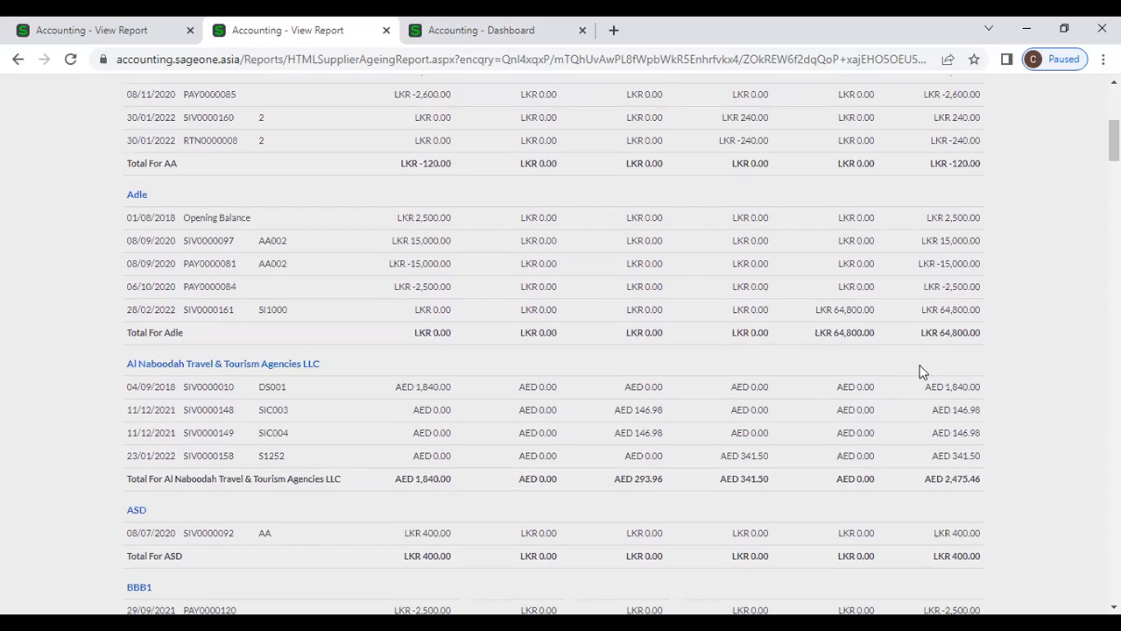
pyautogui.scroll(5, 1065, 290)
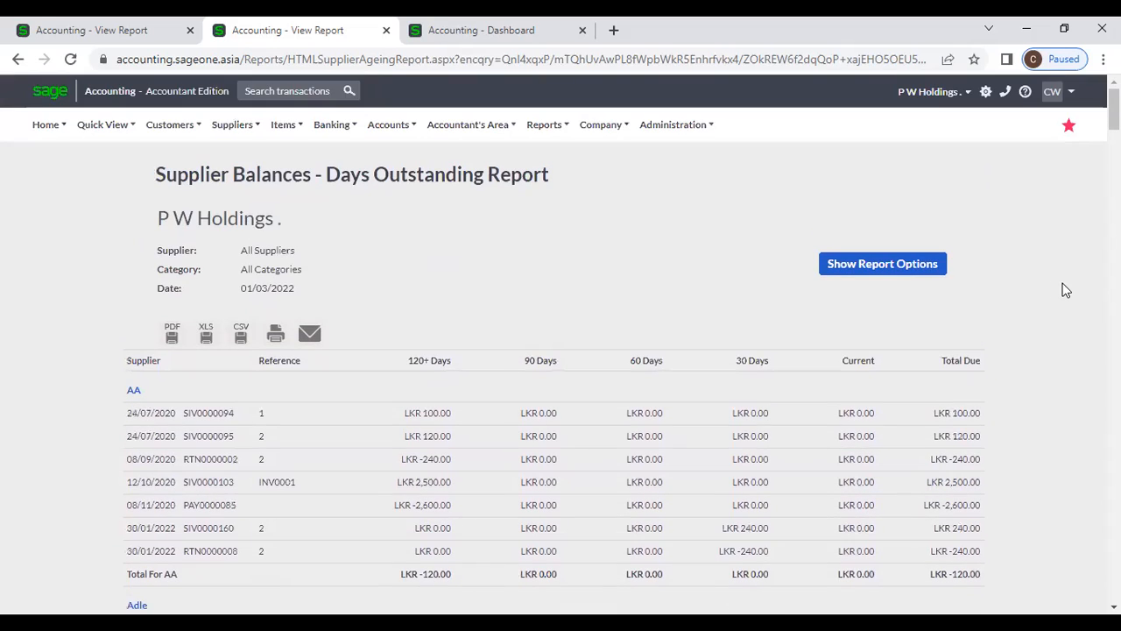
# - Return to the Summary report and look through its supplier balances from the first supplier to the last
pyautogui.click(99, 30)
pyautogui.scroll(-4, 899, 295)
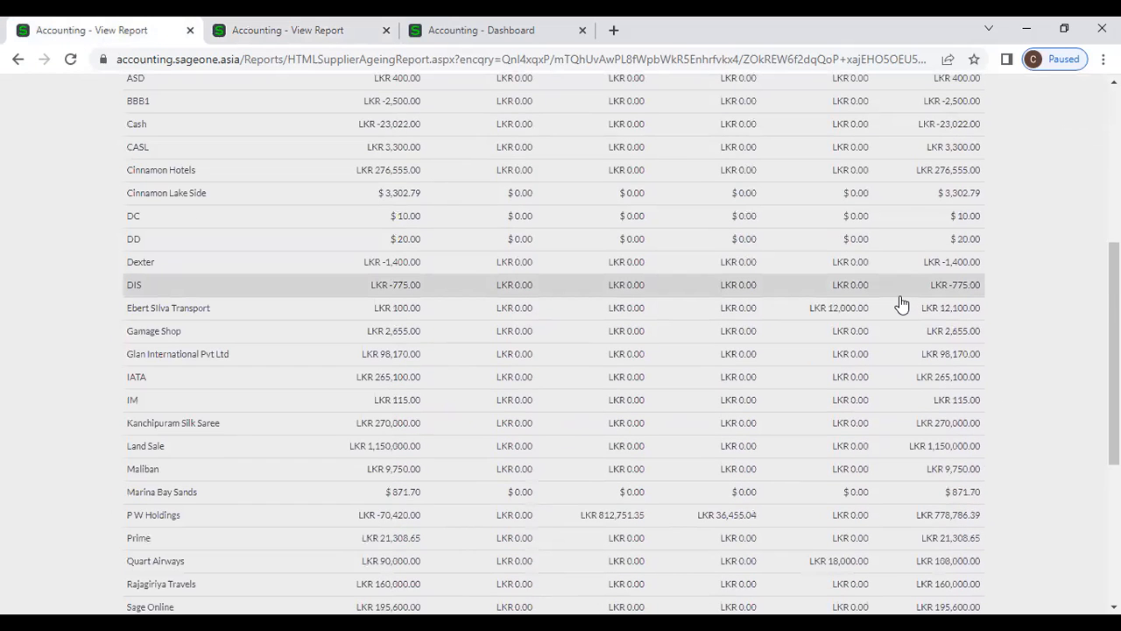
pyautogui.scroll(-3, 901, 303)
pyautogui.scroll(-1, 901, 303)
pyautogui.scroll(1, 901, 303)
pyautogui.scroll(7, 901, 303)
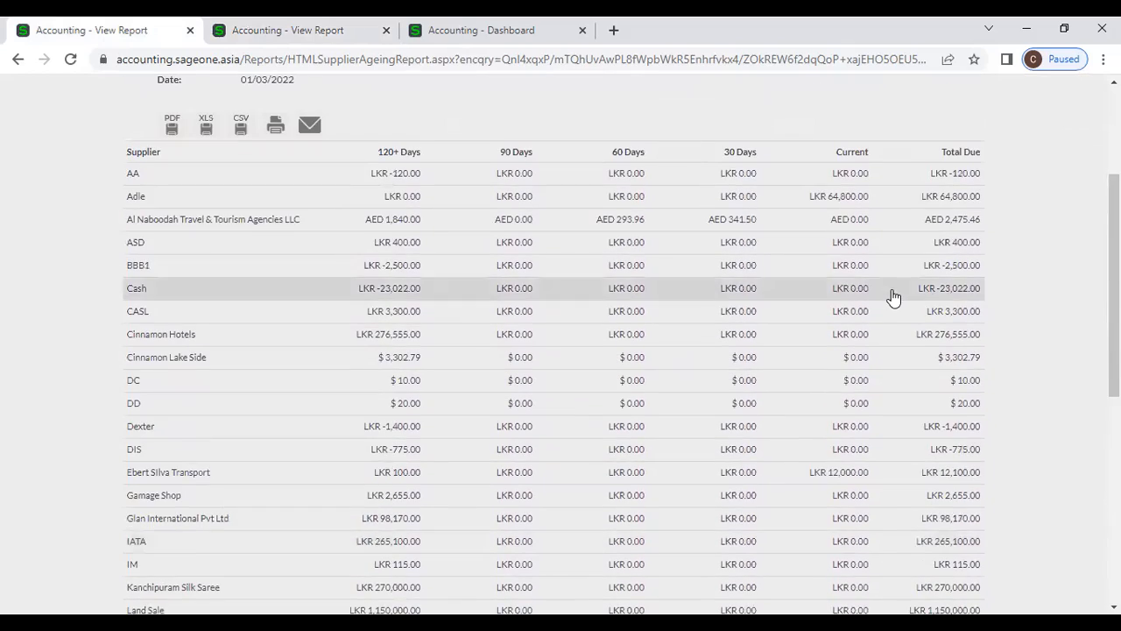
# - Turn off displaying balances in the supplier's currency, refresh the Summary report and check the foreign suppliers' amounts
pyautogui.click(879, 267)
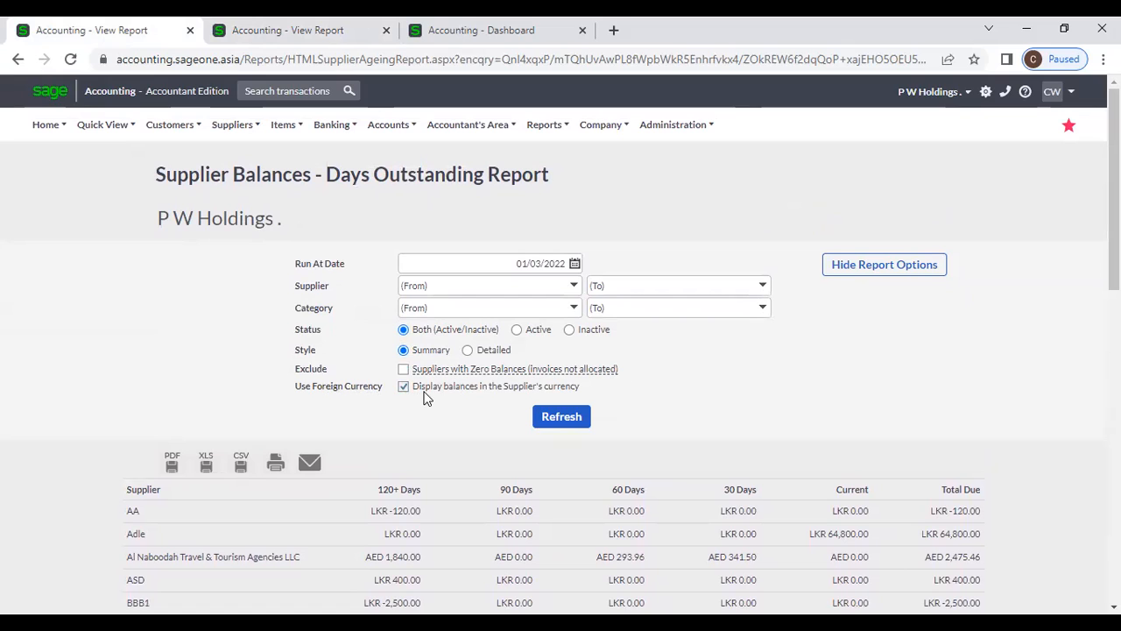
pyautogui.scroll(-2, 697, 411)
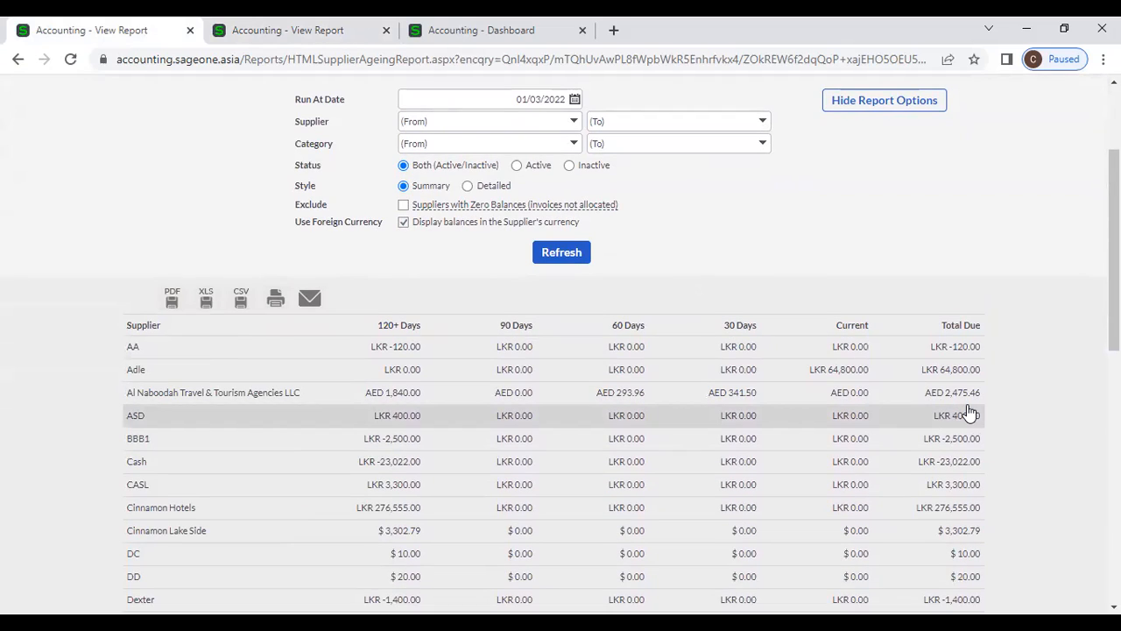
pyautogui.click(403, 222)
pyautogui.click(576, 259)
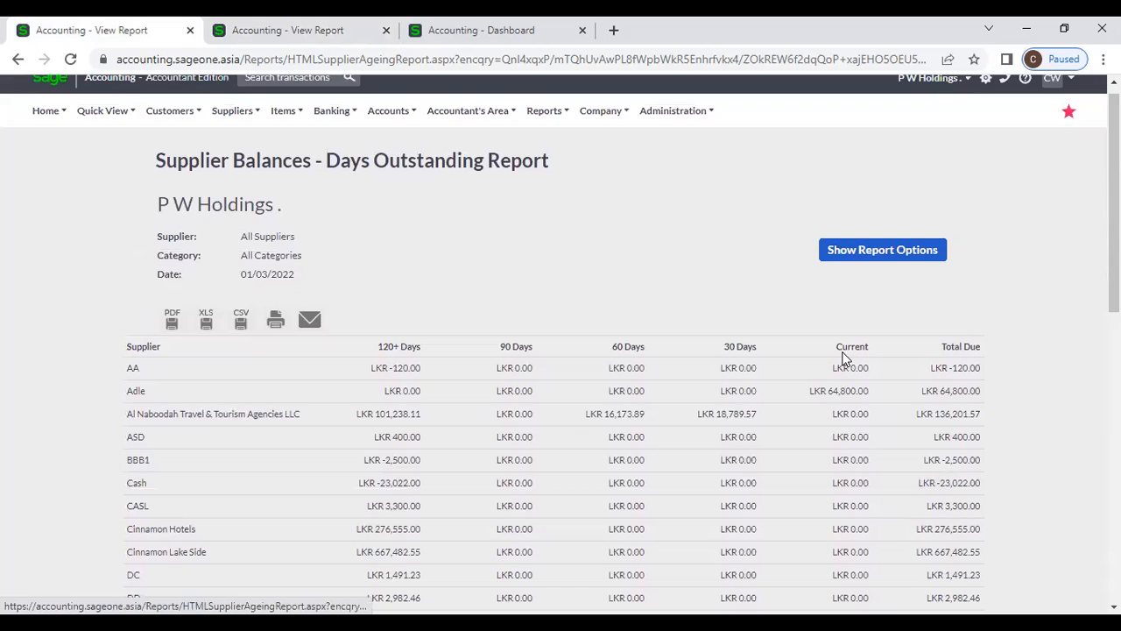
pyautogui.scroll(-2, 842, 357)
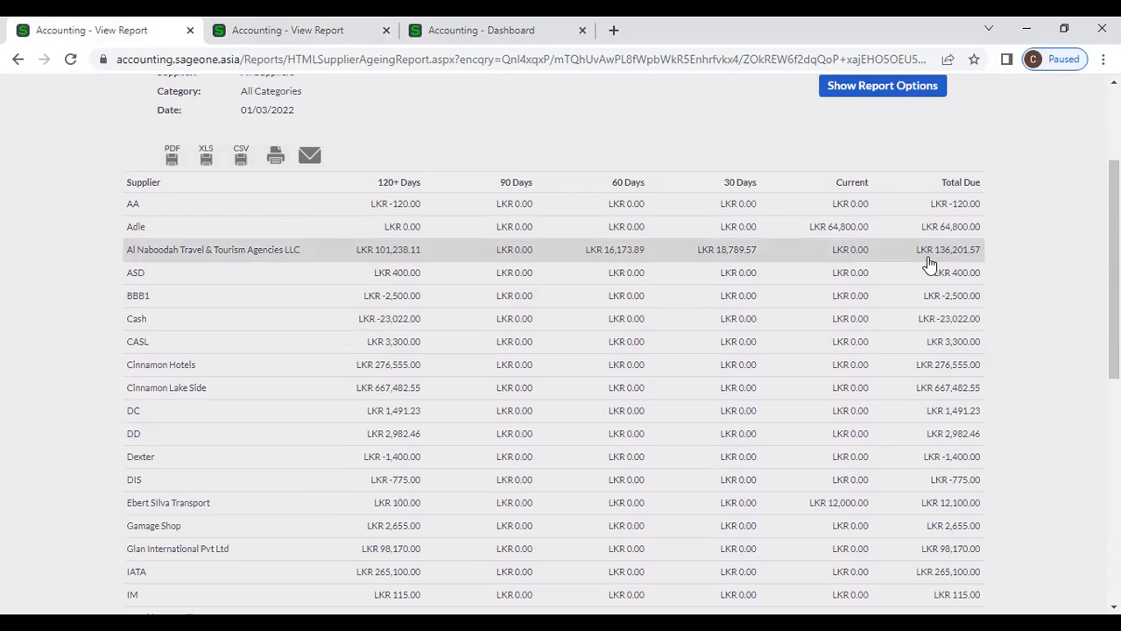
pyautogui.scroll(2, 930, 263)
# - Turn displaying balances in the supplier's currency back on, refresh the Summary report and review it down to the last supplier
pyautogui.click(927, 264)
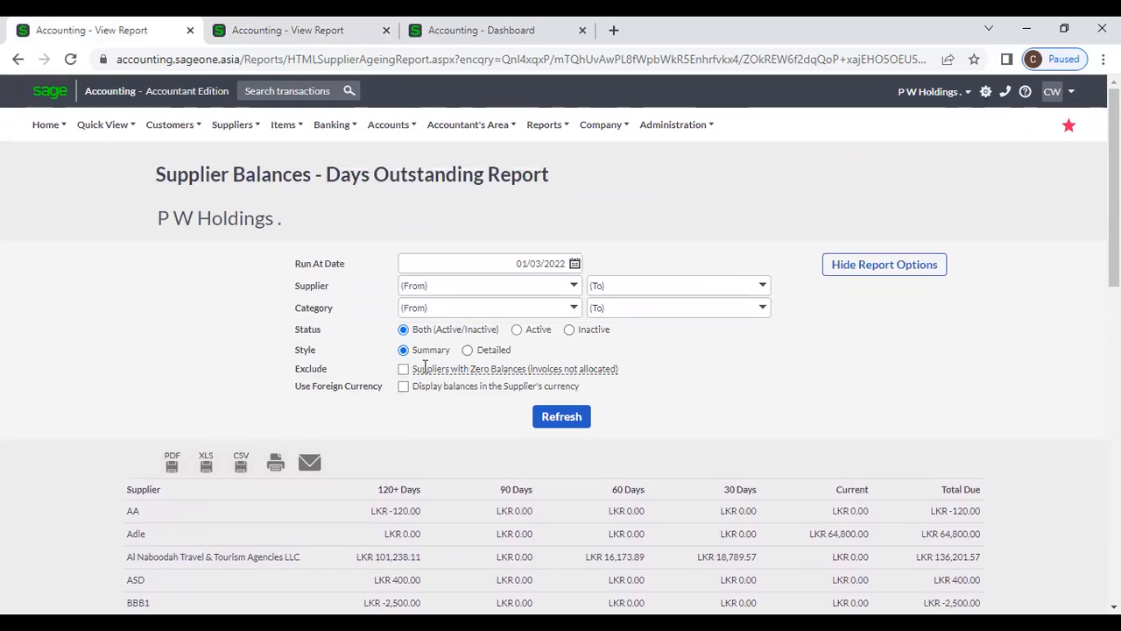
pyautogui.click(404, 386)
pyautogui.click(546, 420)
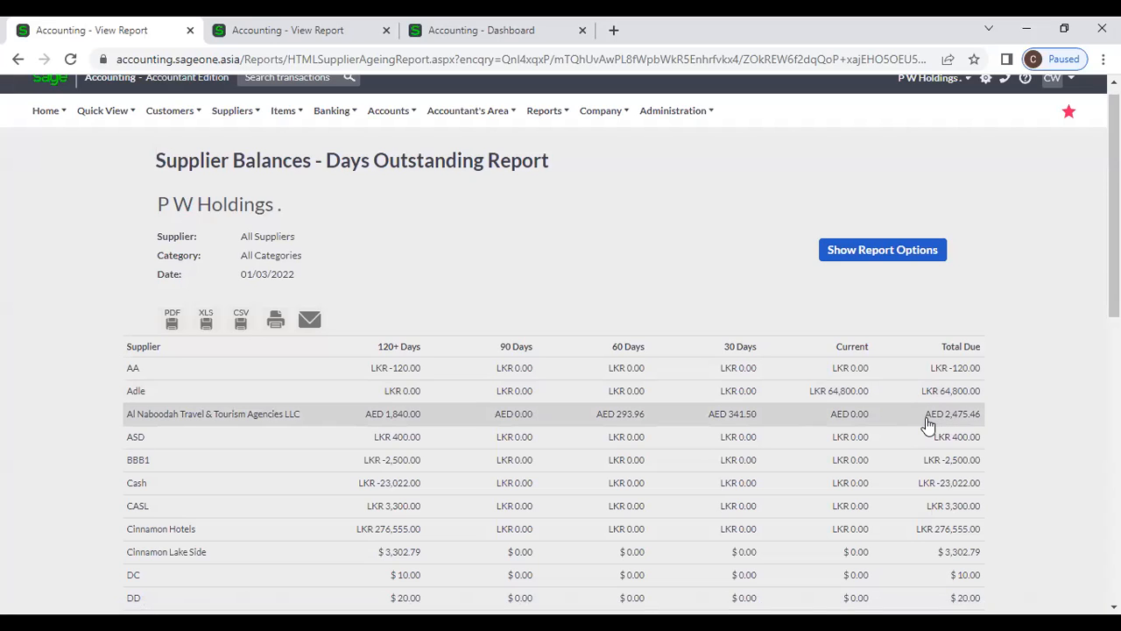
pyautogui.scroll(-4, 950, 458)
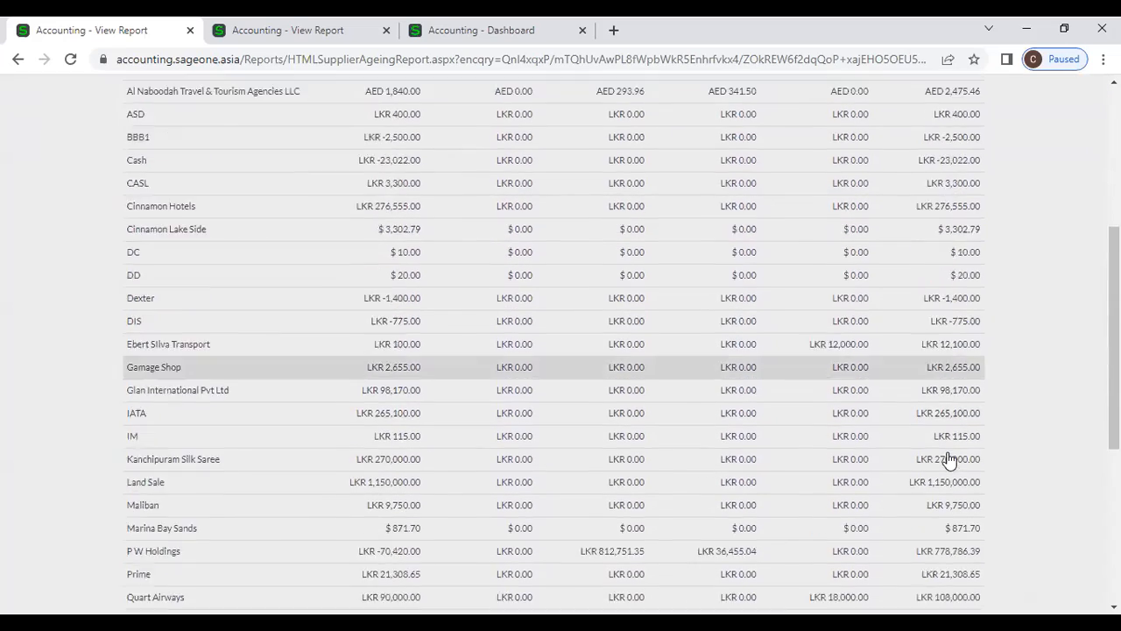
pyautogui.scroll(-1, 950, 459)
pyautogui.scroll(-2, 941, 459)
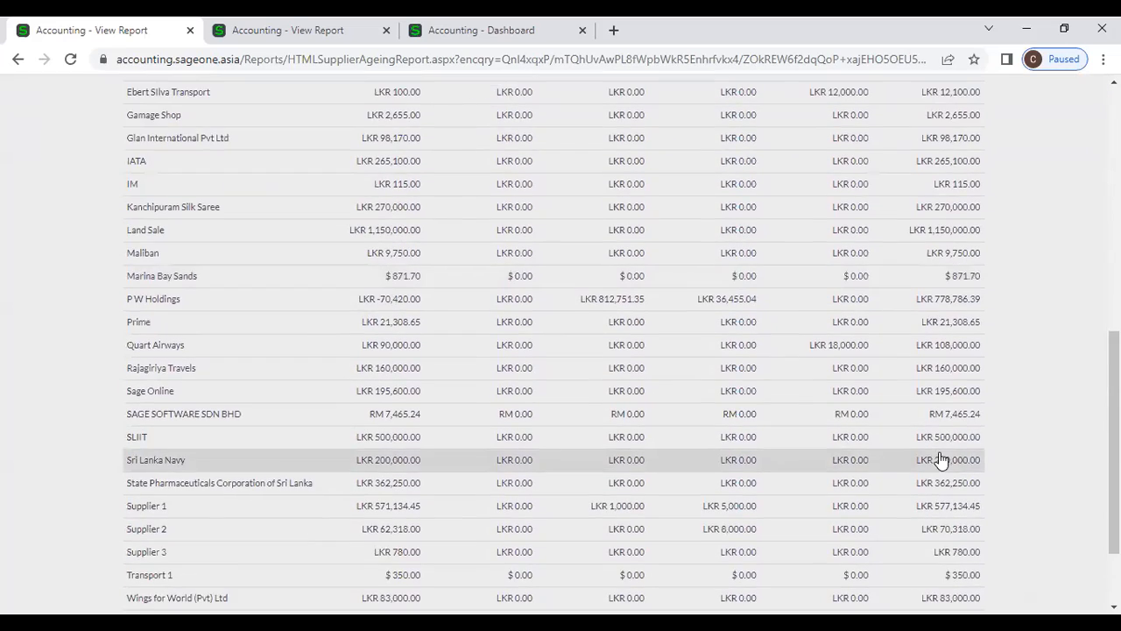
pyautogui.scroll(-1, 941, 459)
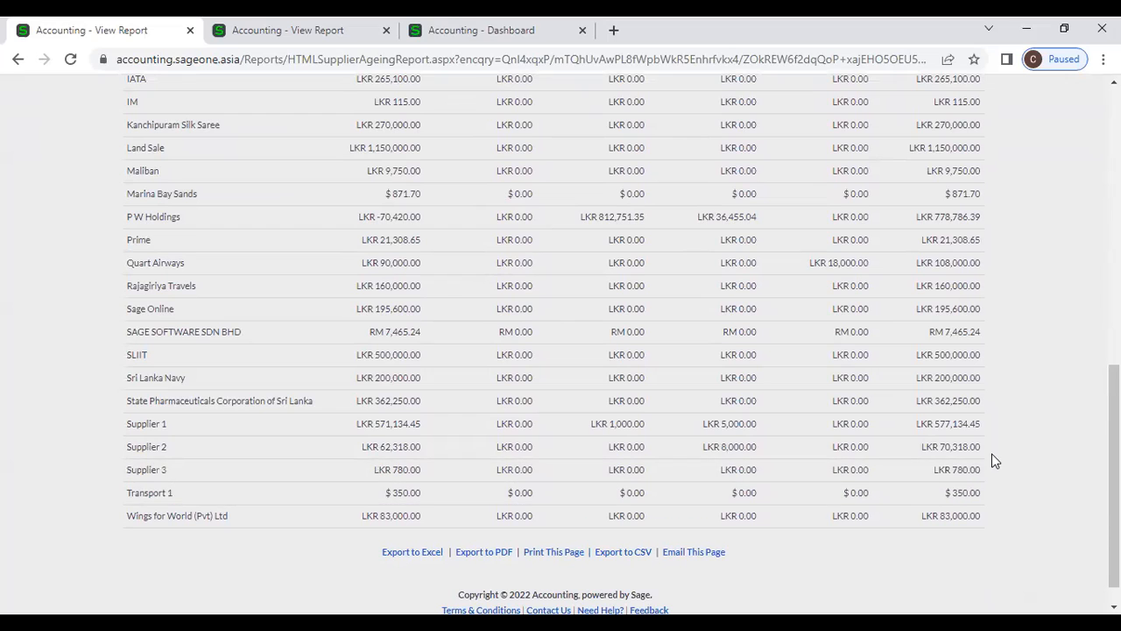
pyautogui.scroll(7, 1038, 347)
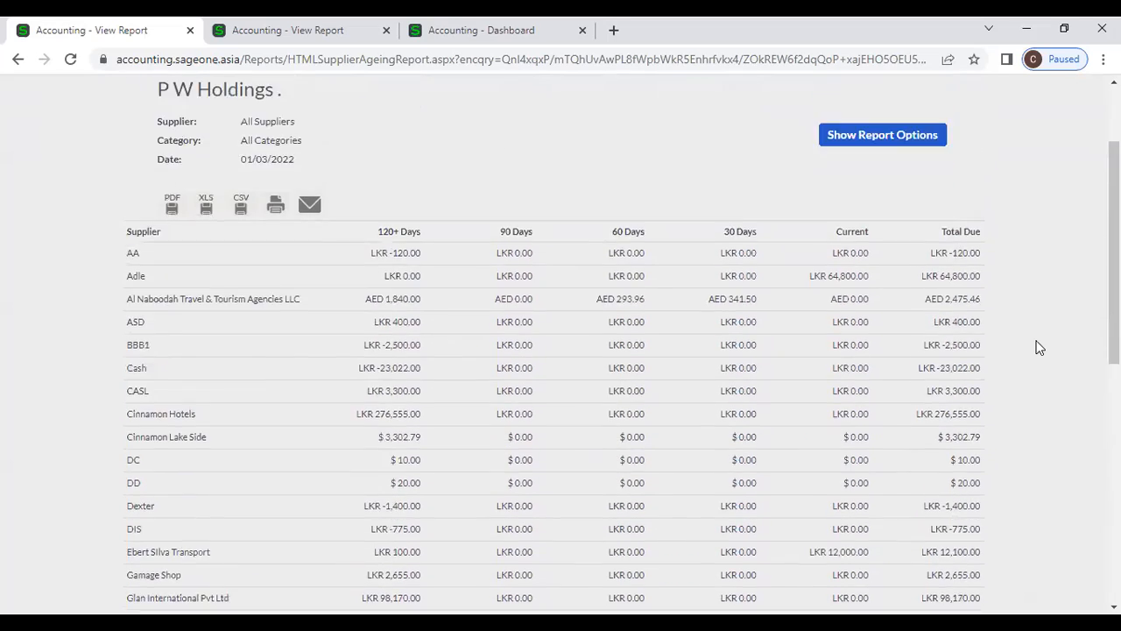
pyautogui.scroll(2, 1039, 348)
# - Rerun the Summary report without supplier-currency balances and check the end of the report for a grand total
pyautogui.click(881, 265)
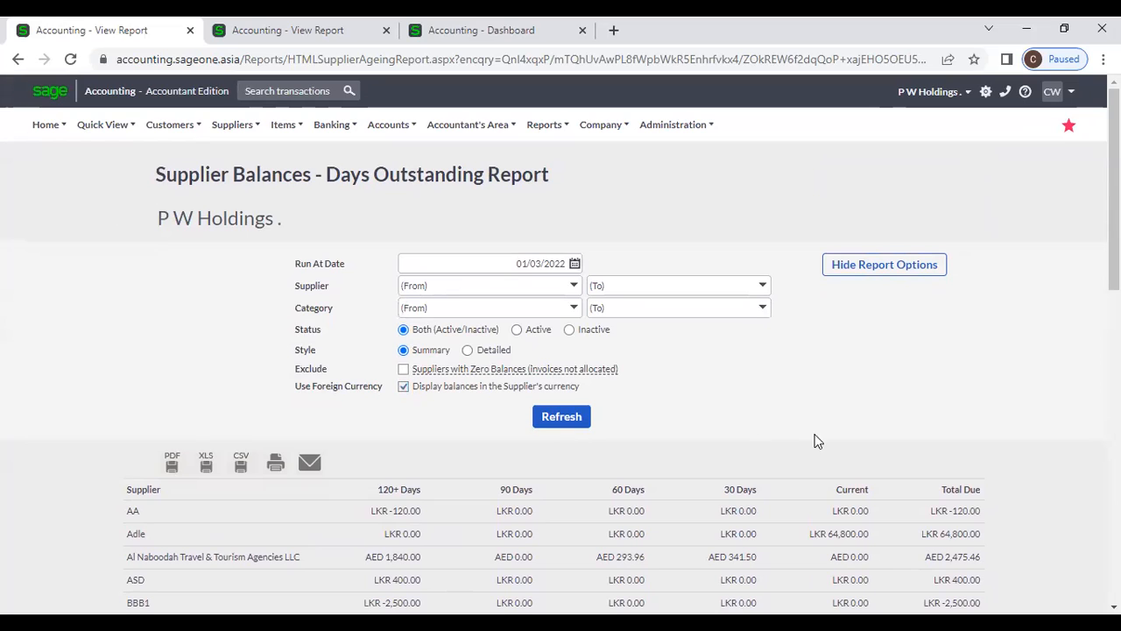
pyautogui.scroll(-9, 954, 441)
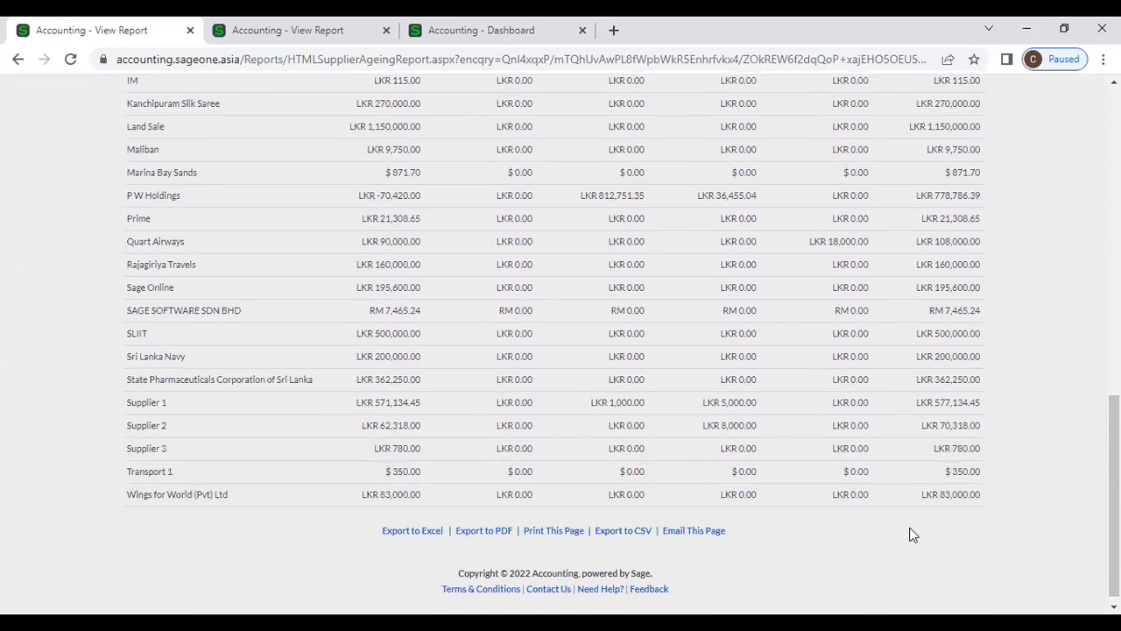
pyautogui.scroll(8, 500, 380)
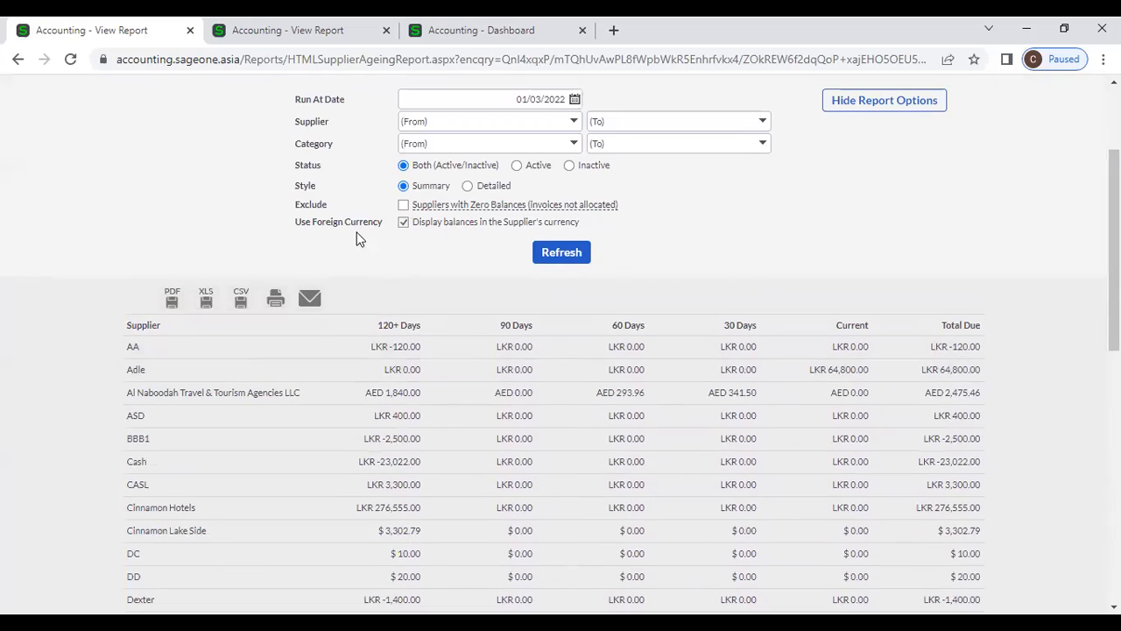
pyautogui.click(402, 223)
pyautogui.click(538, 252)
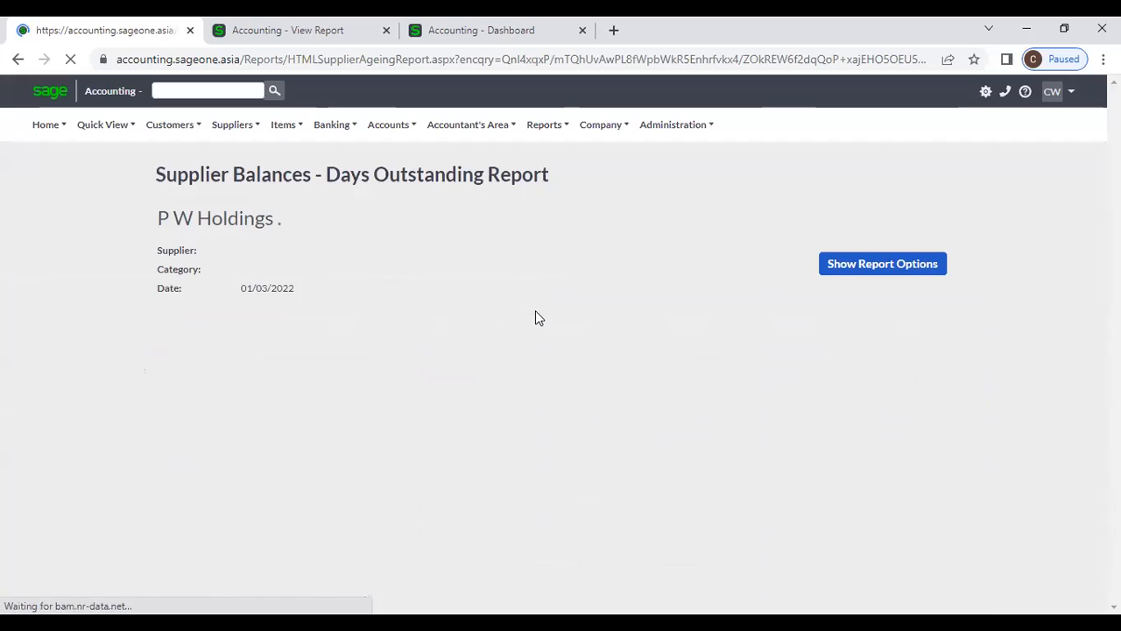
pyautogui.scroll(-10, 534, 311)
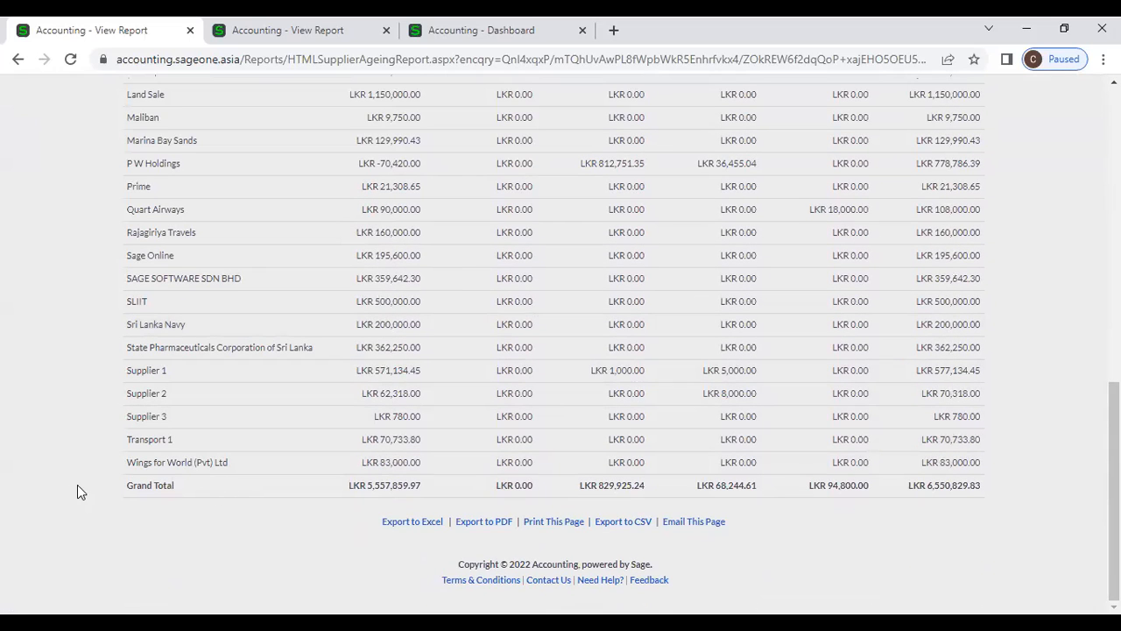
# - In the detailed Days Outstanding report, open supplier AA's invoice SIV0000094, return to the report and check AA's and Adle's transaction lines
pyautogui.click(351, 30)
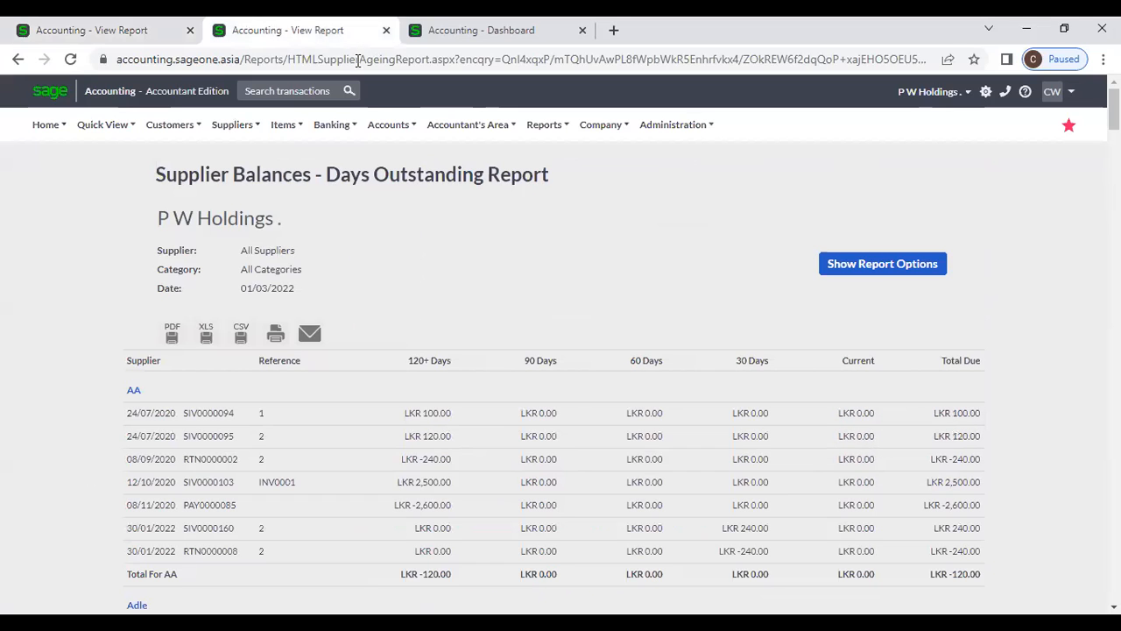
pyautogui.click(964, 423)
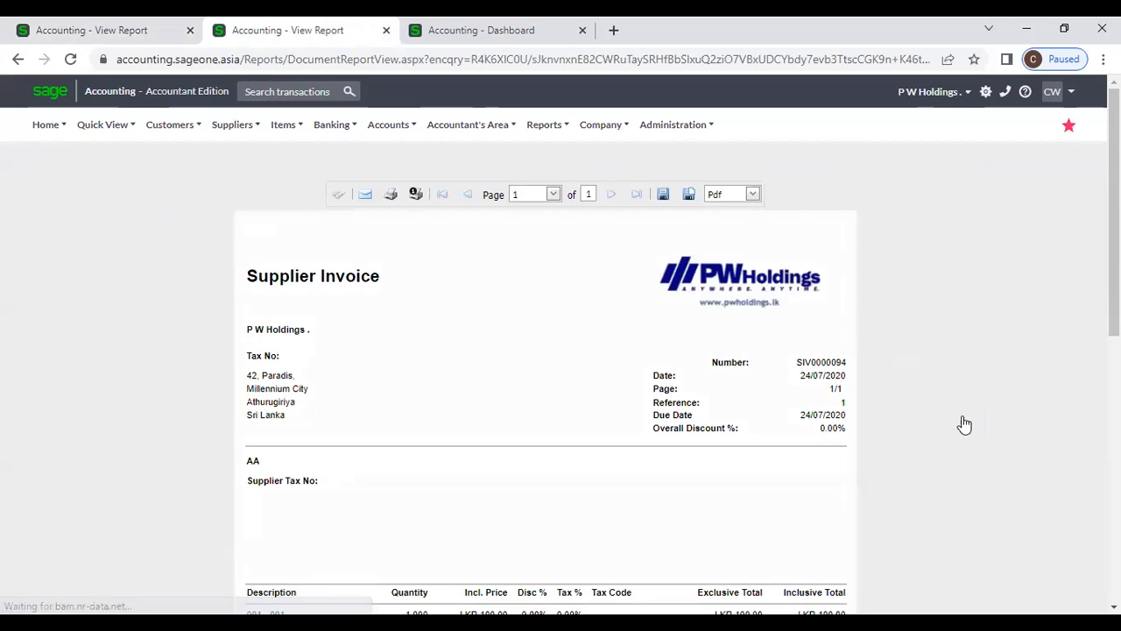
pyautogui.click(17, 61)
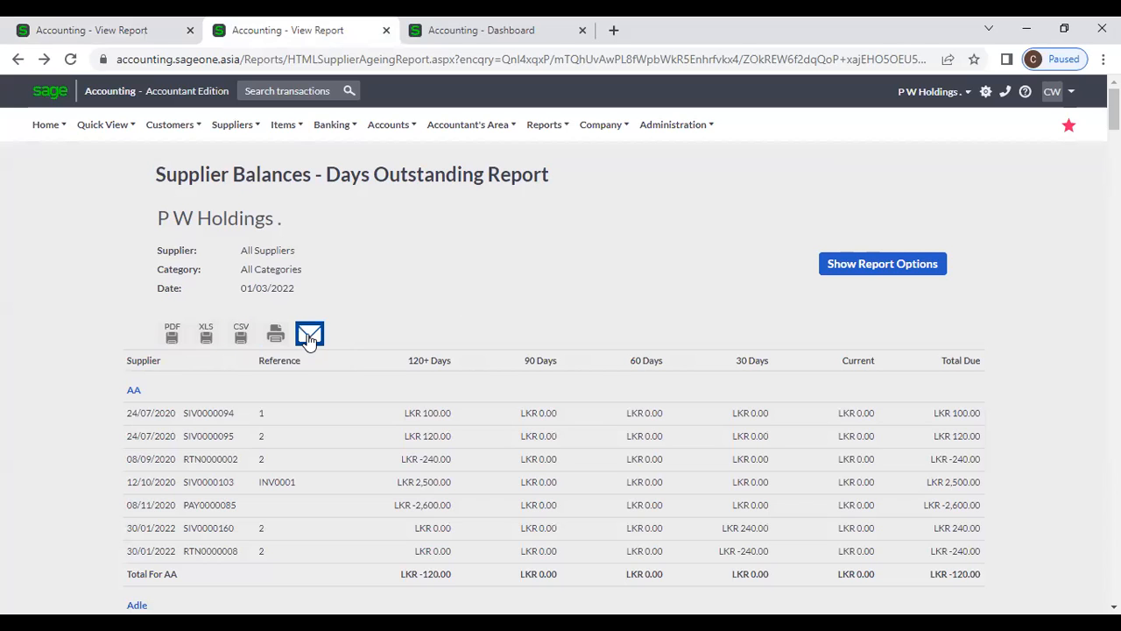
pyautogui.scroll(-3, 558, 288)
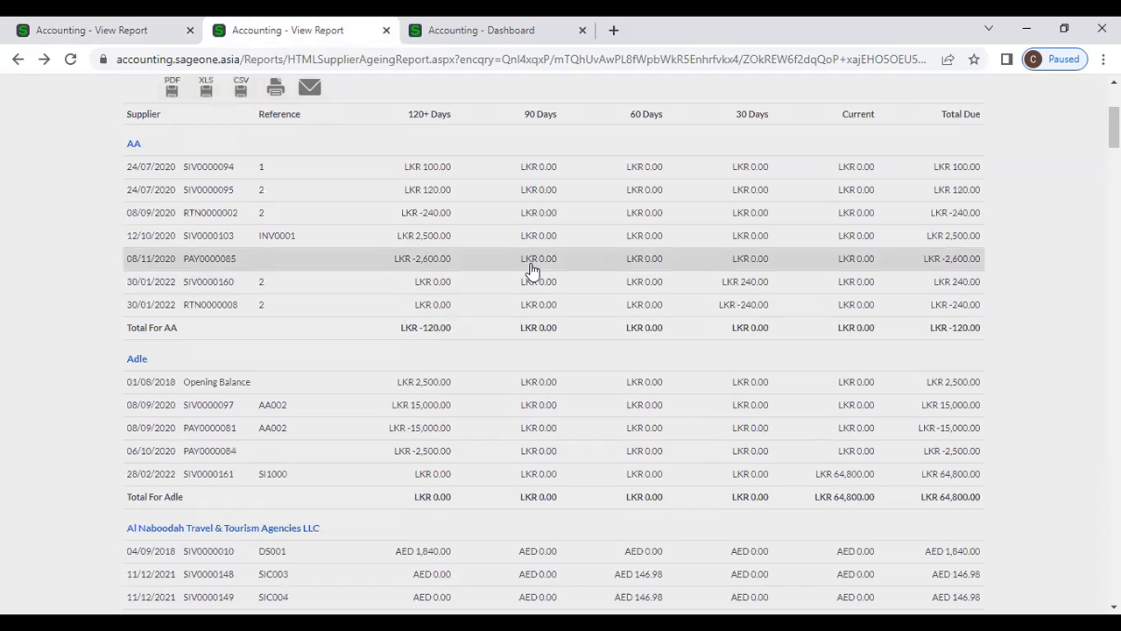
# - Return to the Summary report and review the supplier balances from the grand total back up to the first suppliers
pyautogui.click(110, 29)
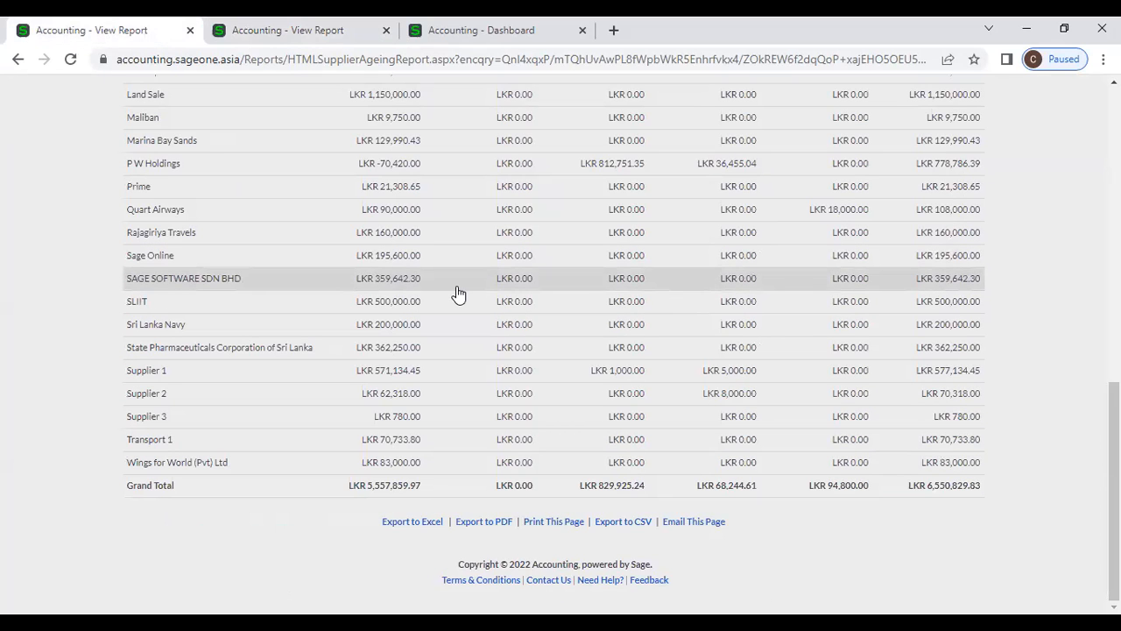
pyautogui.scroll(3, 457, 293)
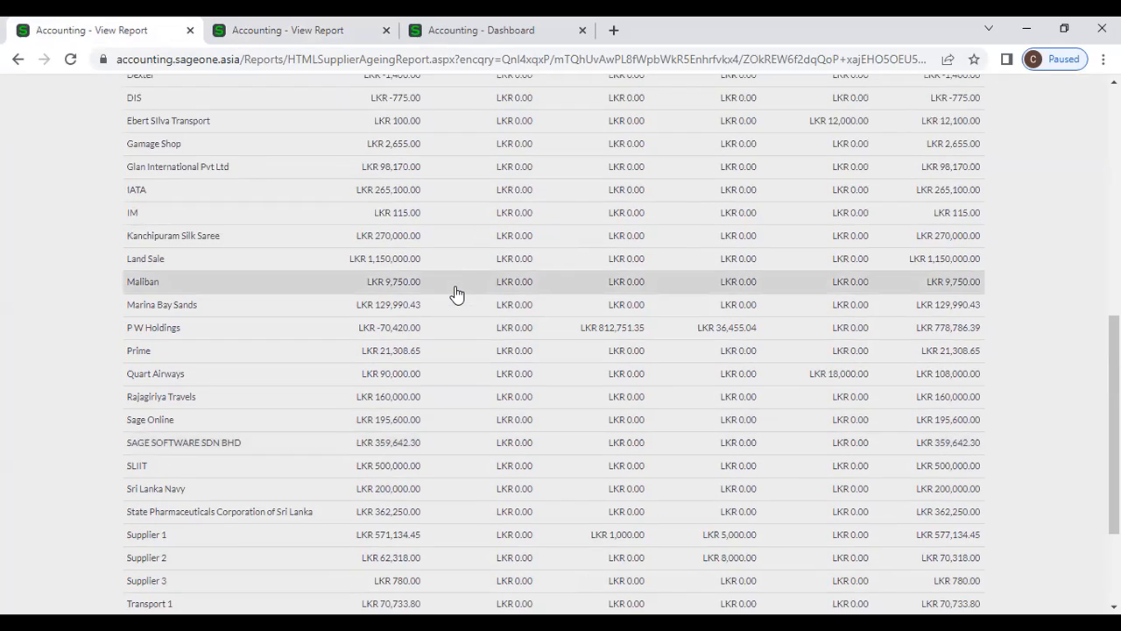
pyautogui.scroll(3, 457, 293)
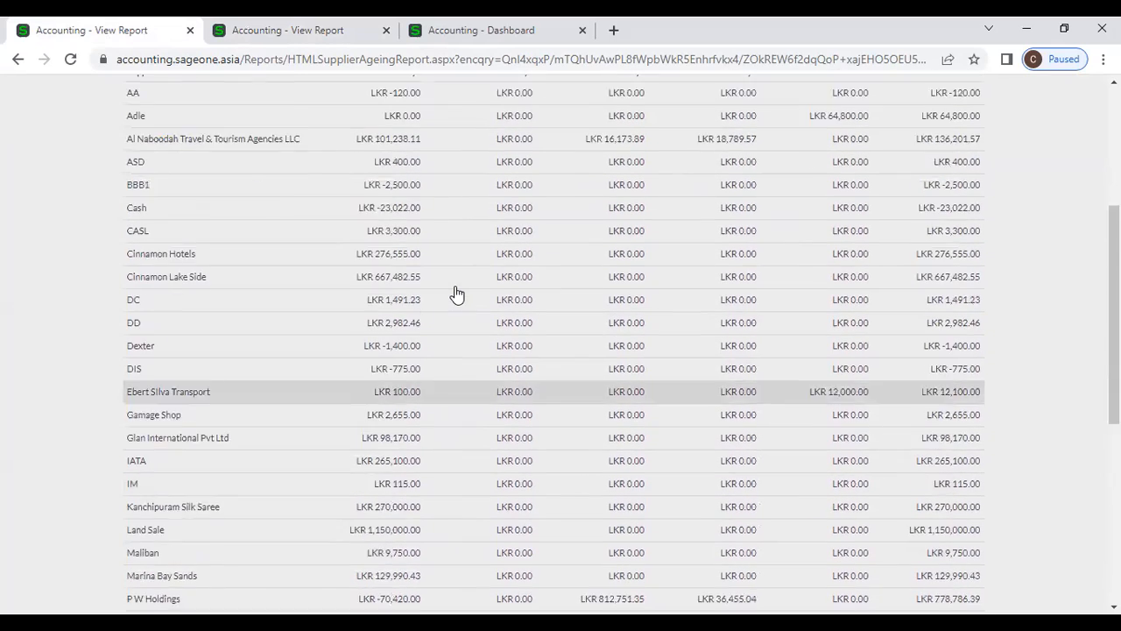
# - Duplicate the browser tab of the detailed report and open the supplier payment allocation page in the copy
pyautogui.click(306, 35)
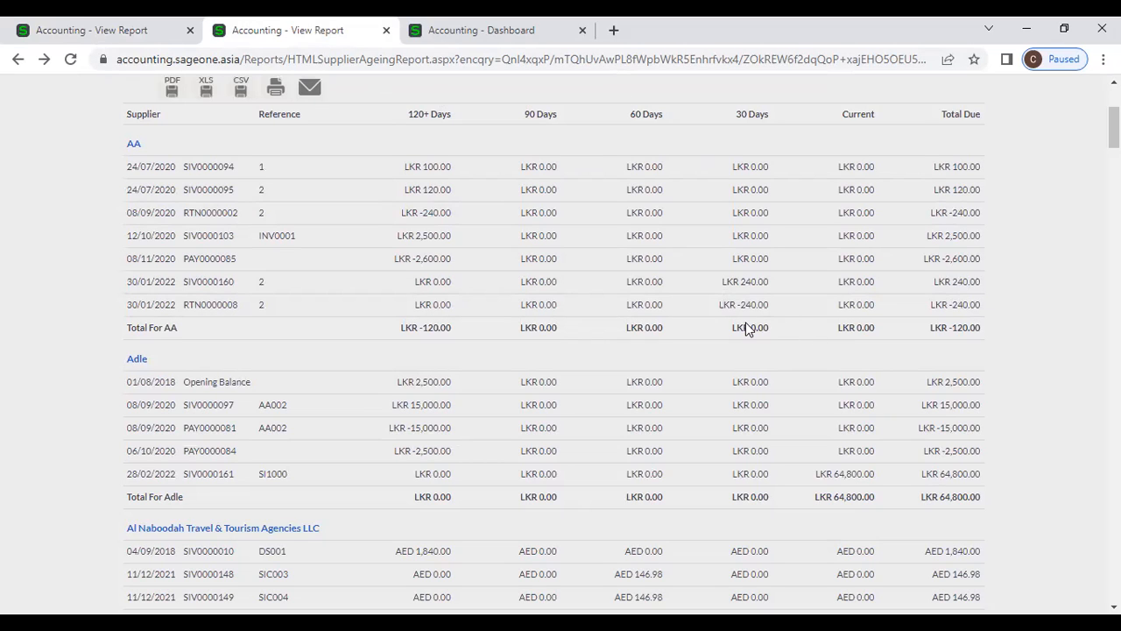
pyautogui.rightClick(301, 32)
pyautogui.click(361, 142)
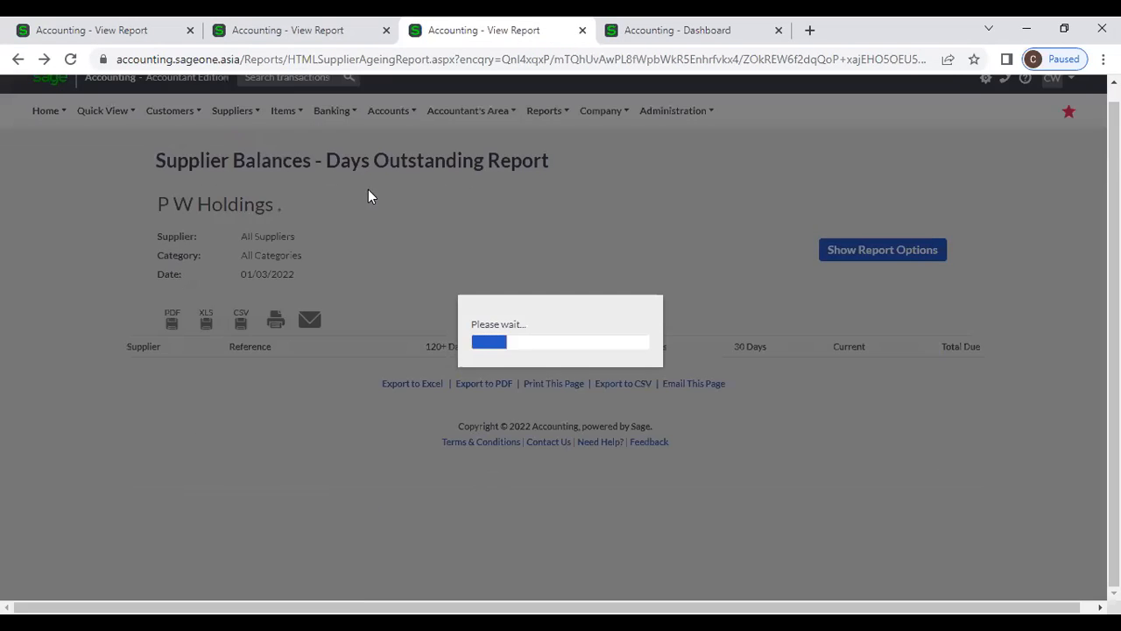
pyautogui.scroll(1, 249, 180)
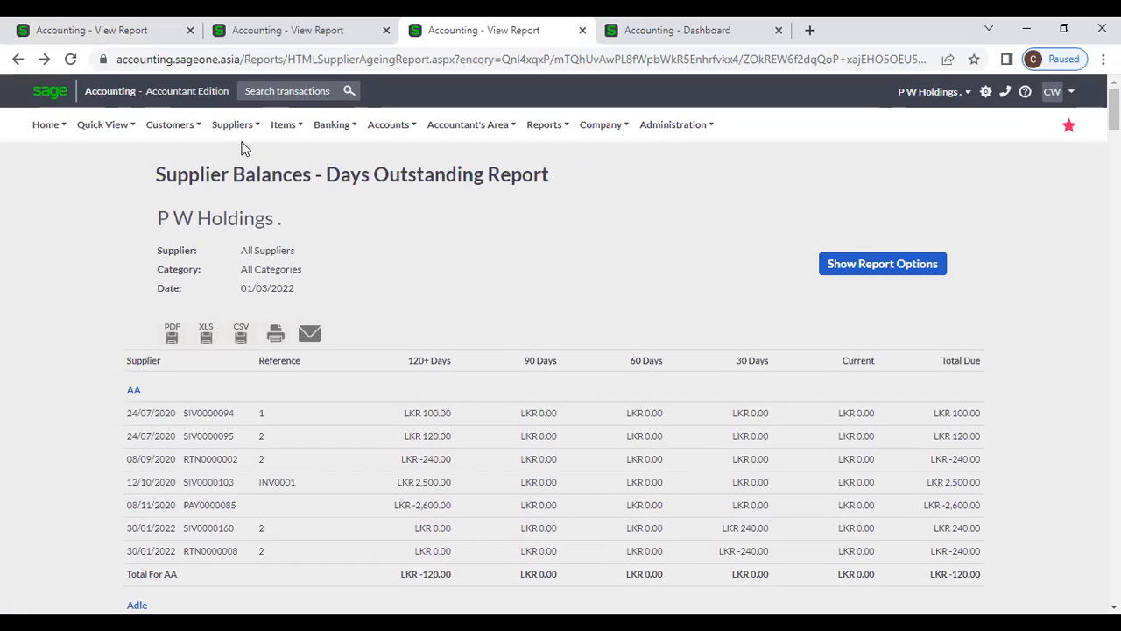
pyautogui.moveTo(237, 129)
pyautogui.moveTo(245, 199)
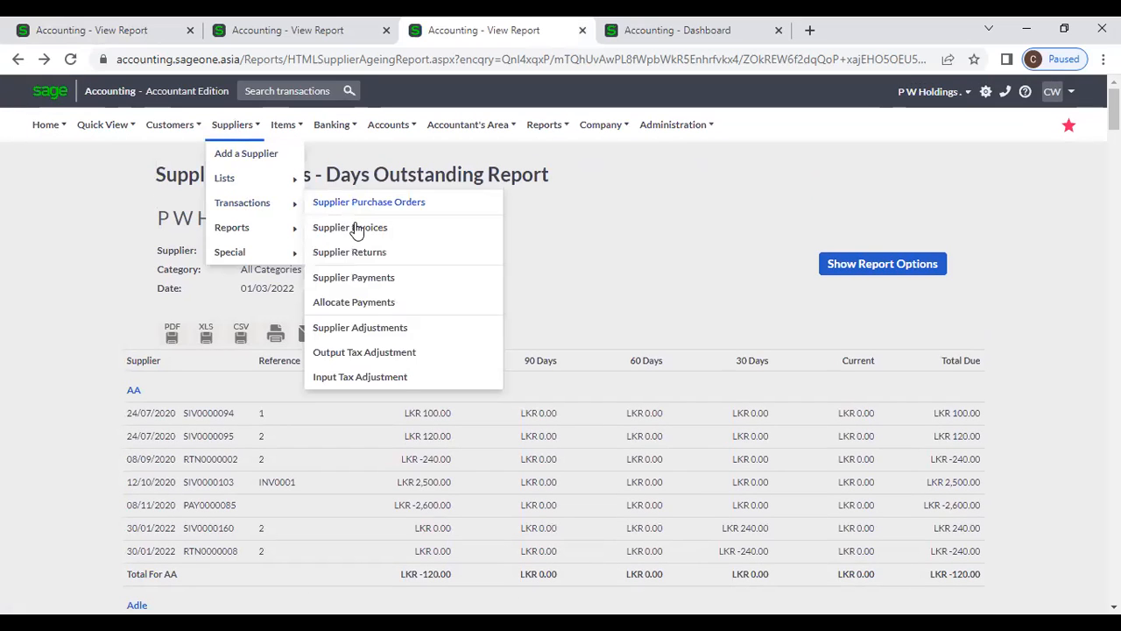
pyautogui.click(367, 302)
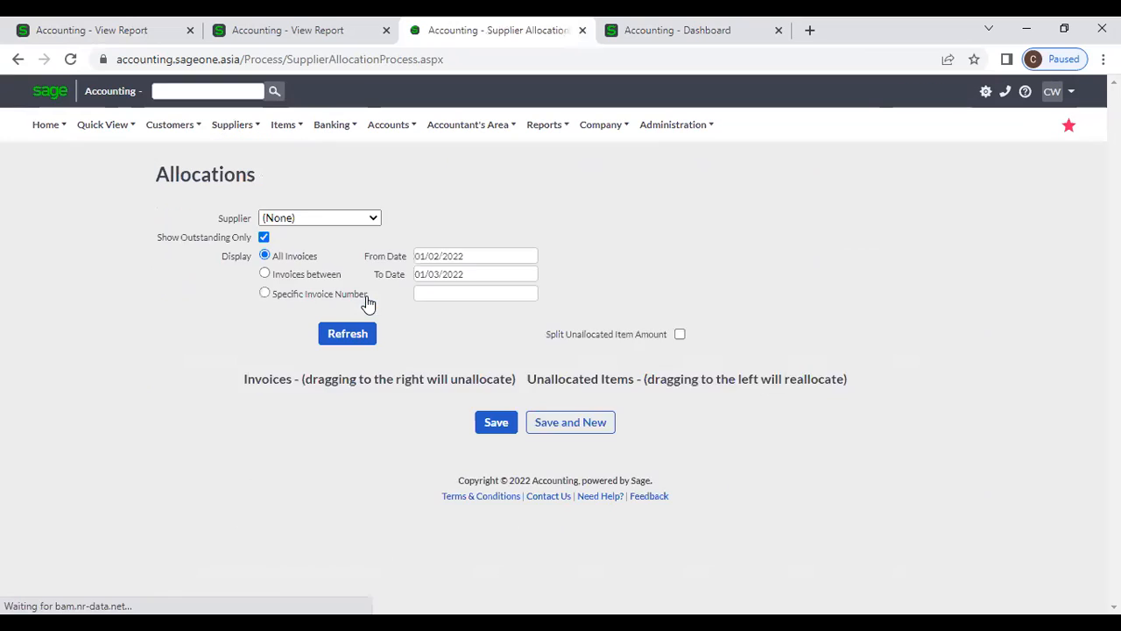
pyautogui.click(289, 27)
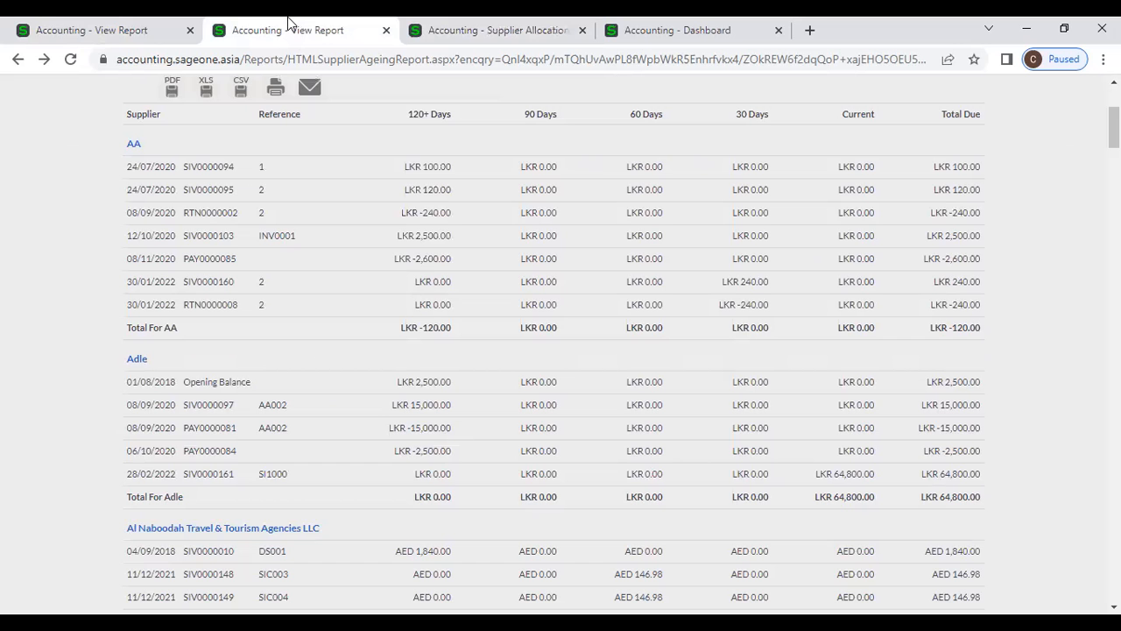
pyautogui.click(418, 32)
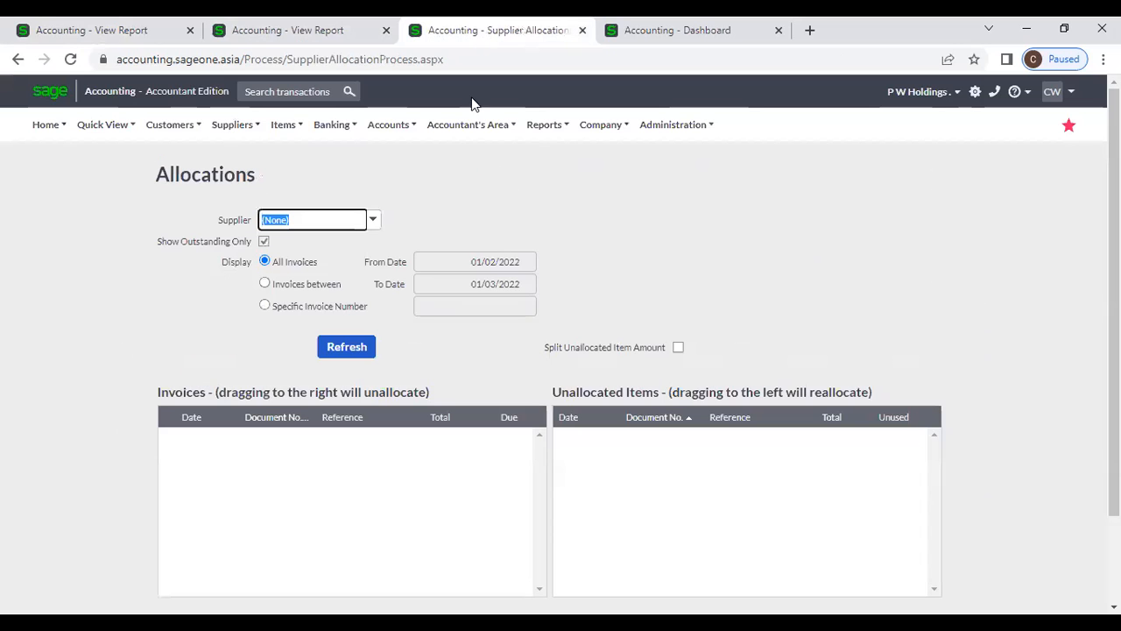
pyautogui.click(375, 220)
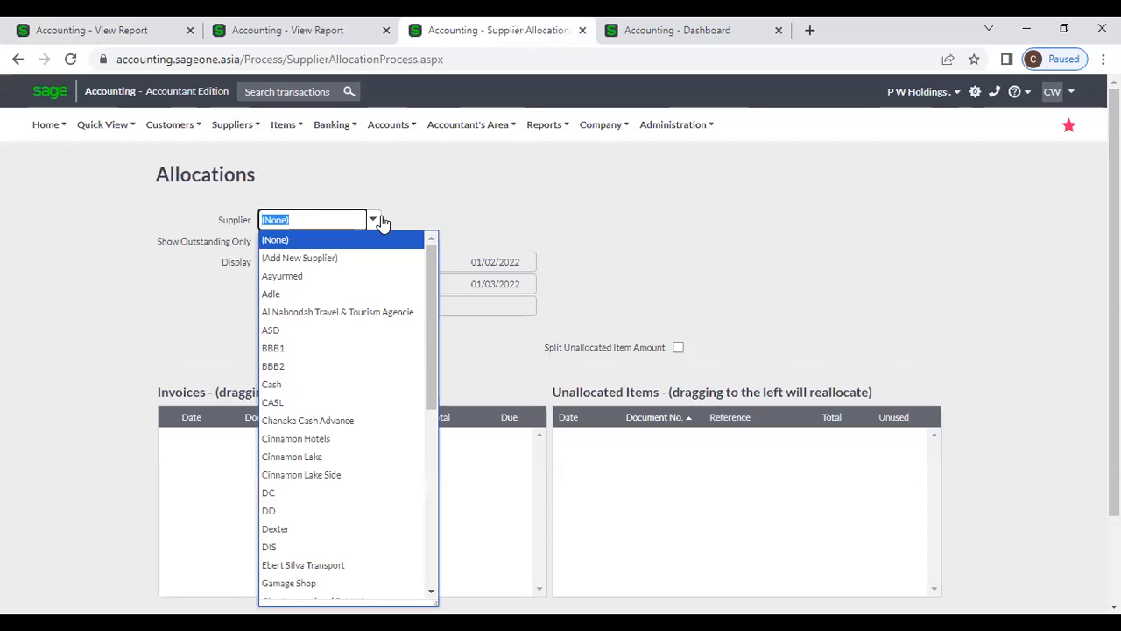
pyautogui.click(344, 276)
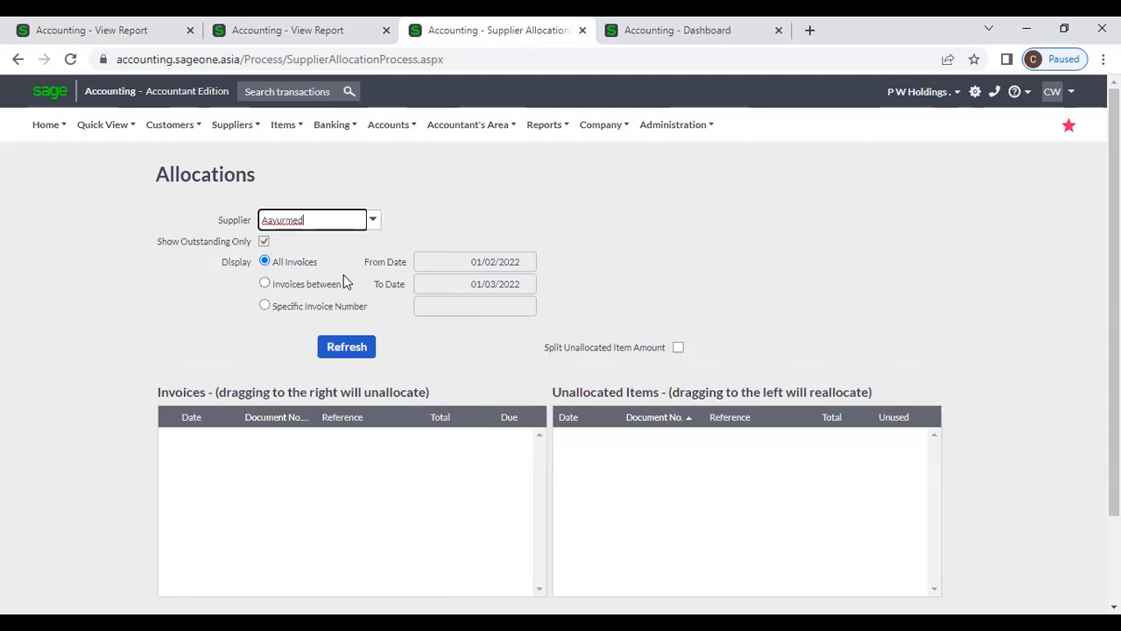
# - List supplier Adle's outstanding invoices and unallocated payments in Allocations, and compare them with Adle's lines in the detailed report
pyautogui.click(303, 27)
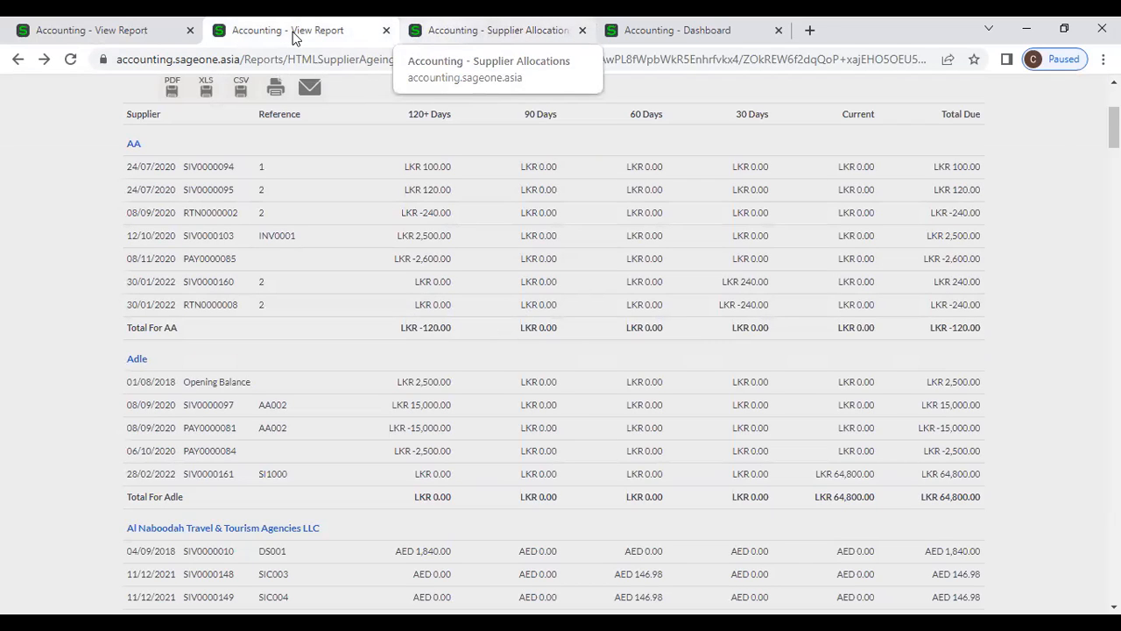
pyautogui.click(433, 35)
pyautogui.click(374, 219)
pyautogui.click(331, 295)
pyautogui.click(349, 347)
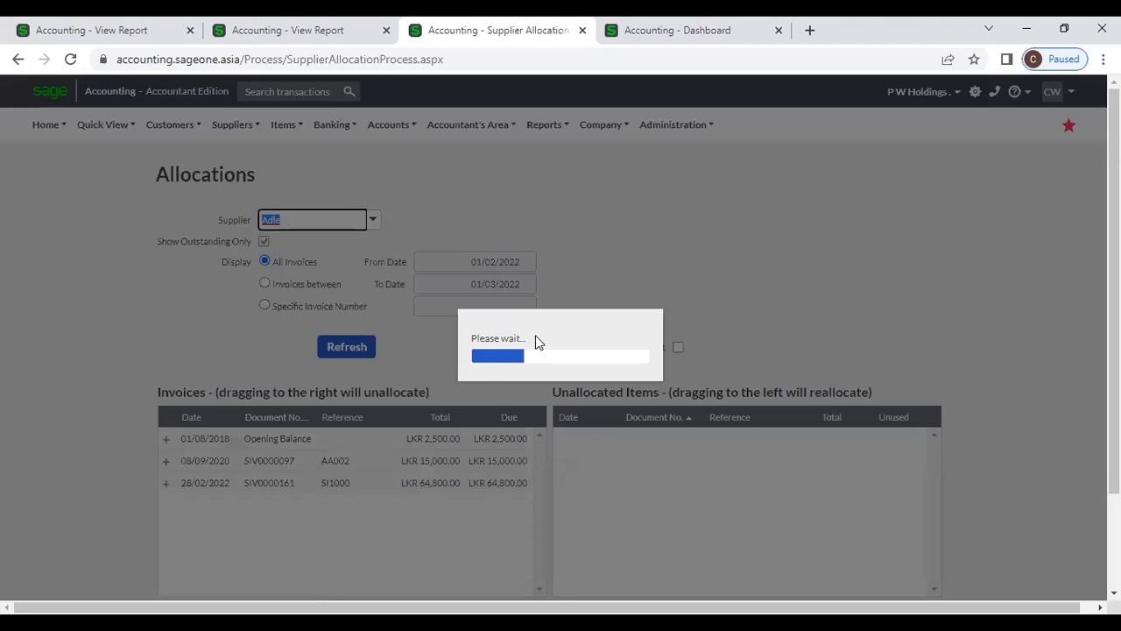
pyautogui.scroll(-1, 624, 343)
pyautogui.moveTo(780, 388); pyautogui.dragTo(584, 386)
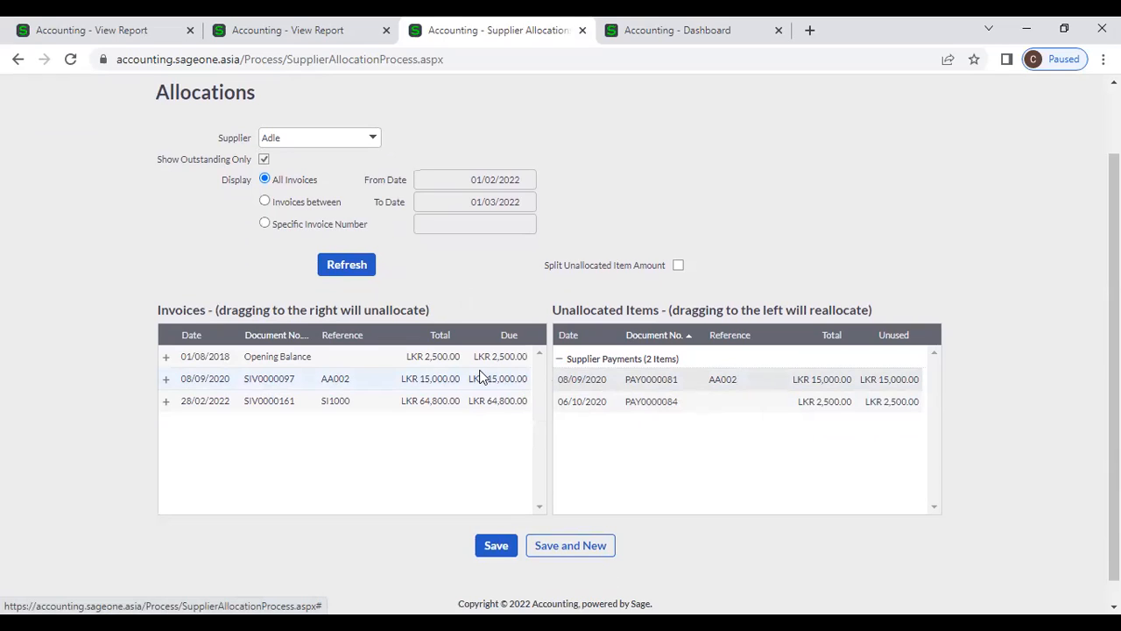
pyautogui.click(279, 28)
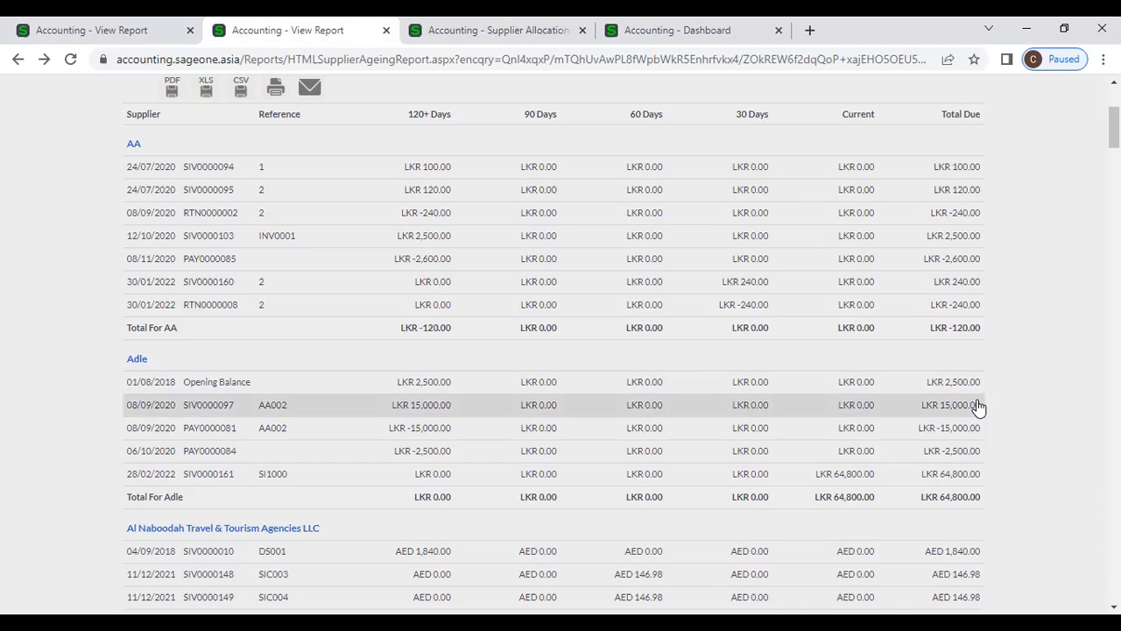
pyautogui.scroll(-3, 980, 410)
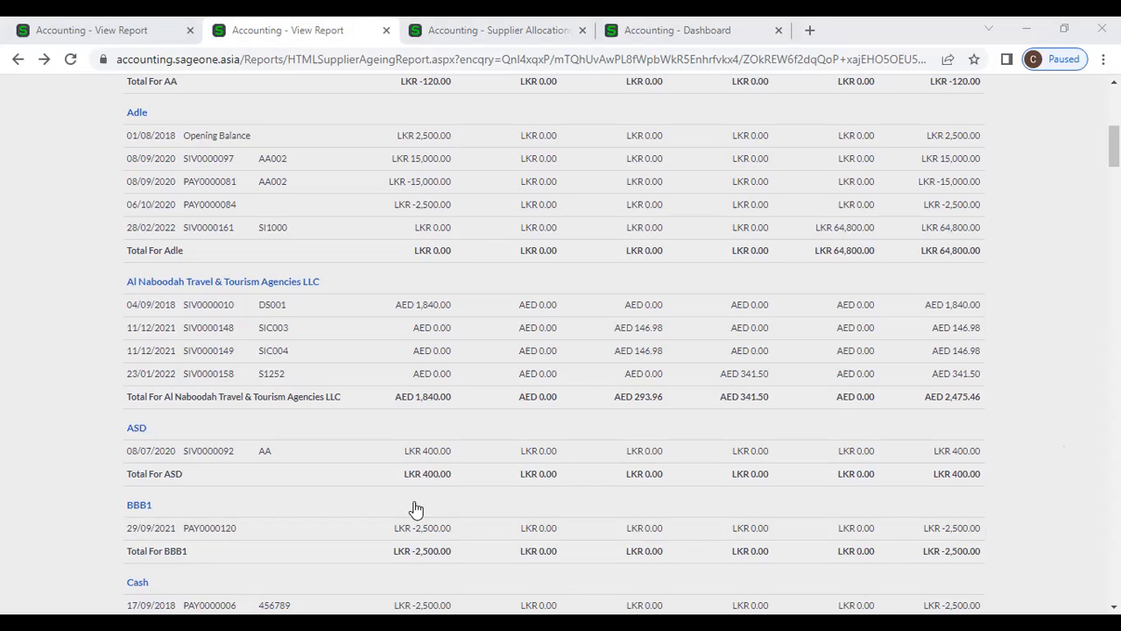
# - Close the Allocations and detailed report browser tabs and return to the start of the Summary report
pyautogui.click(582, 30)
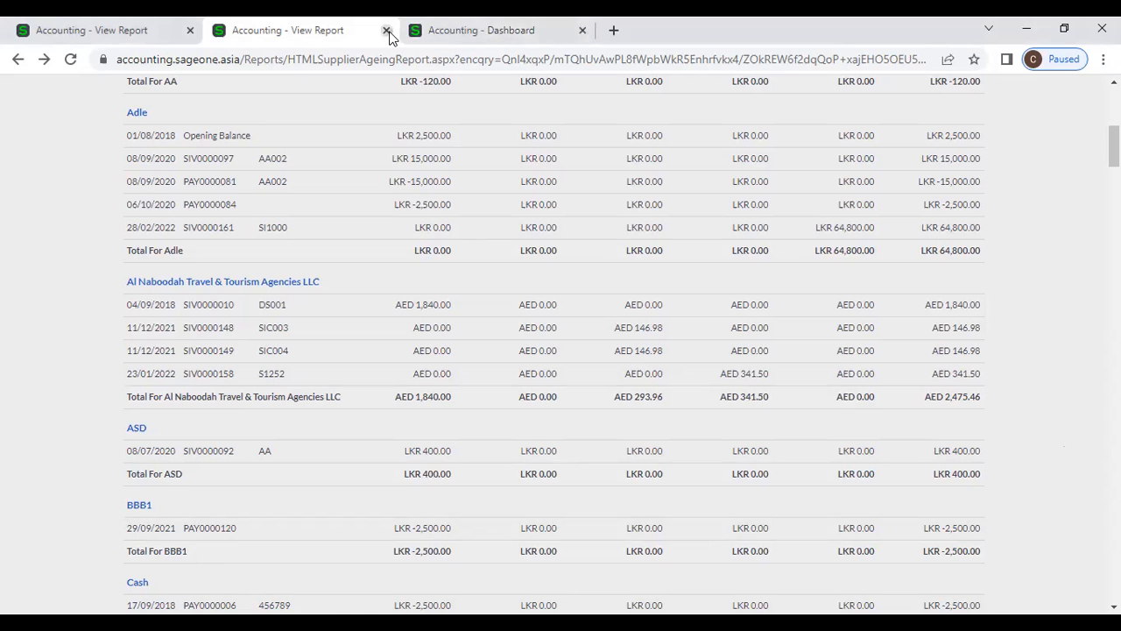
pyautogui.click(386, 29)
pyautogui.click(96, 35)
pyautogui.scroll(3, 286, 248)
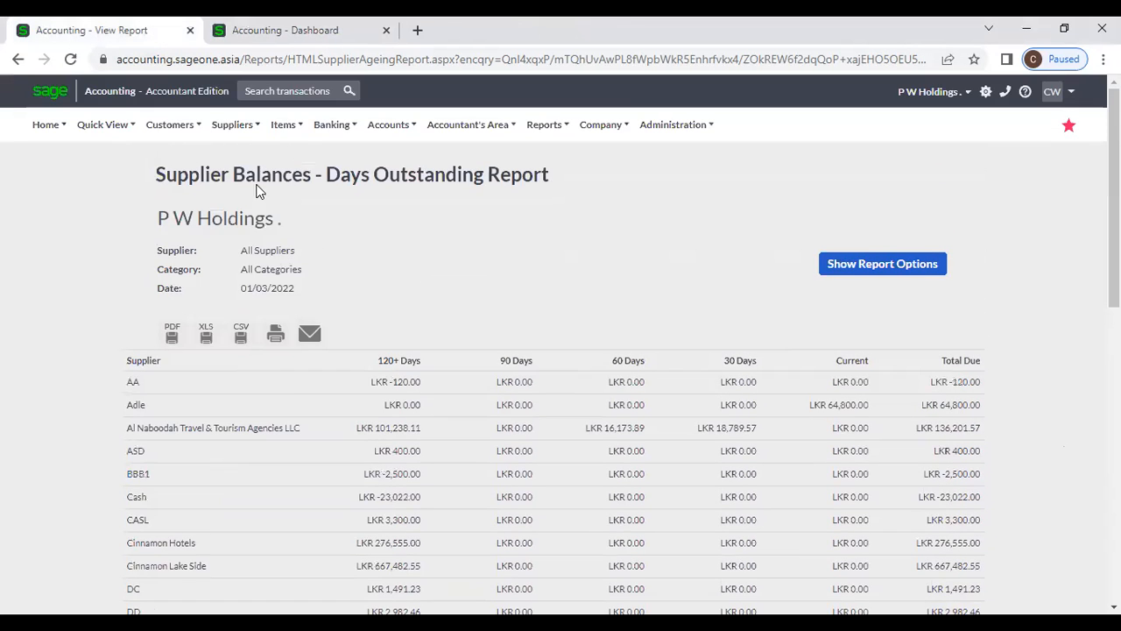
# - Open the Supplier Statement Report's options and look through the available supplier and category filters without changing them
pyautogui.click(232, 125)
pyautogui.moveTo(239, 225)
pyautogui.click(375, 301)
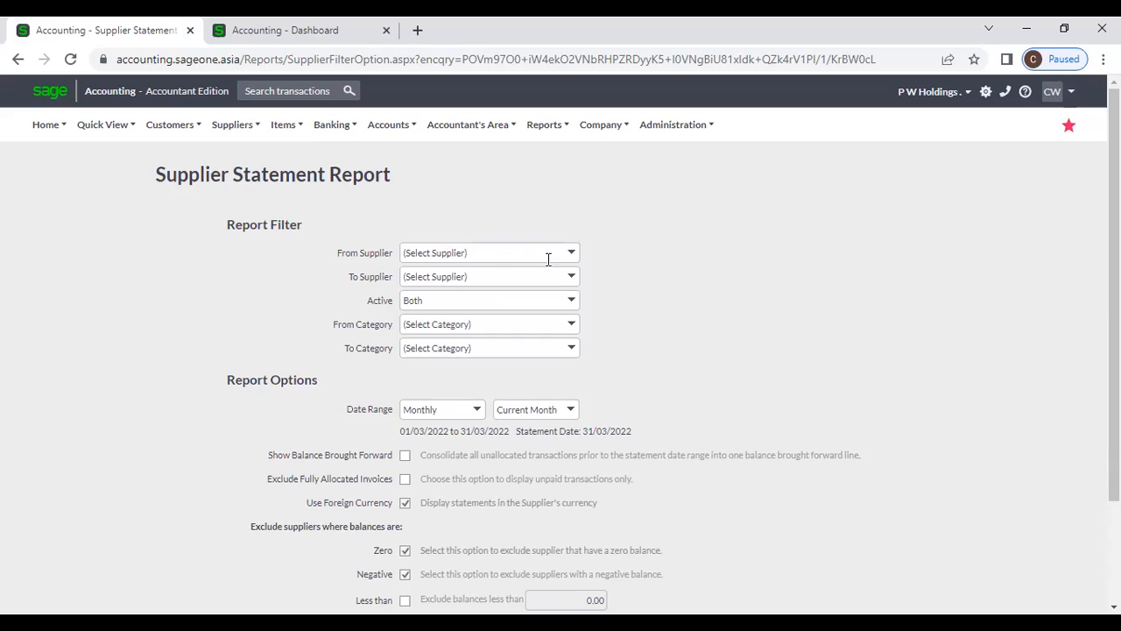
pyautogui.click(570, 254)
pyautogui.click(627, 262)
pyautogui.click(573, 325)
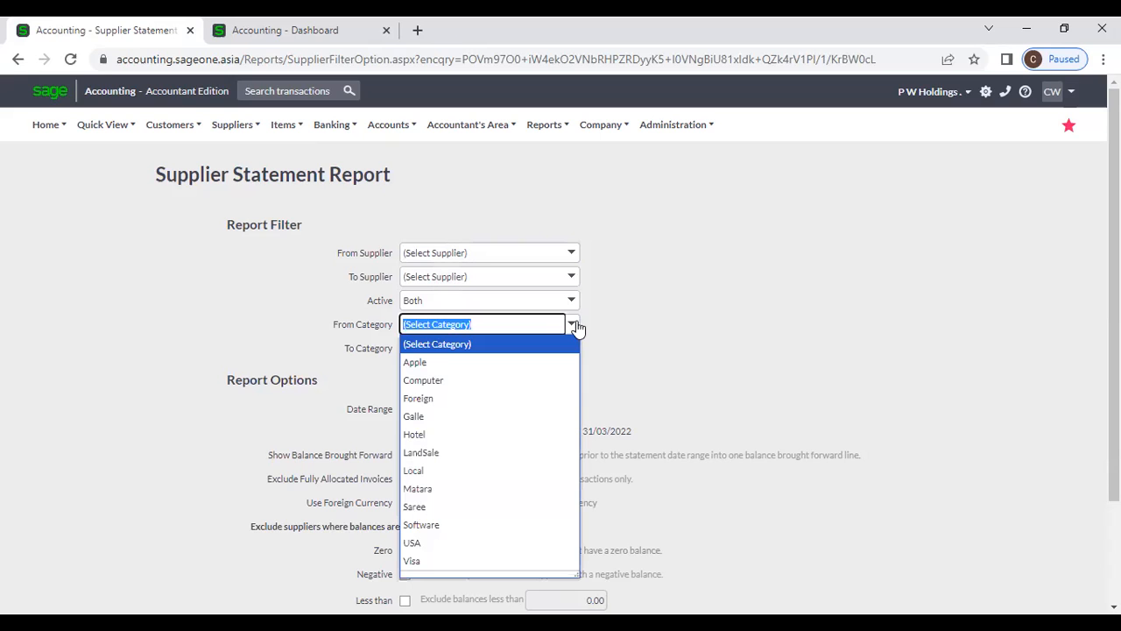
pyautogui.click(625, 327)
pyautogui.scroll(-2, 626, 326)
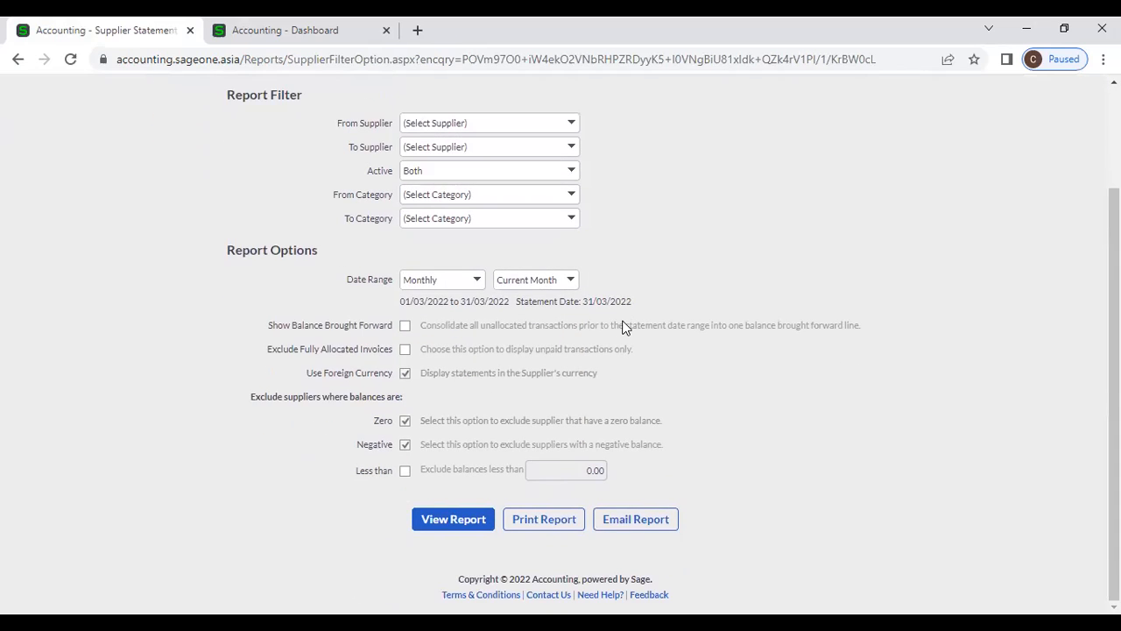
# - Set the statement date range to Yearly, Current Year, and view the Supplier Statement Report
pyautogui.click(477, 281)
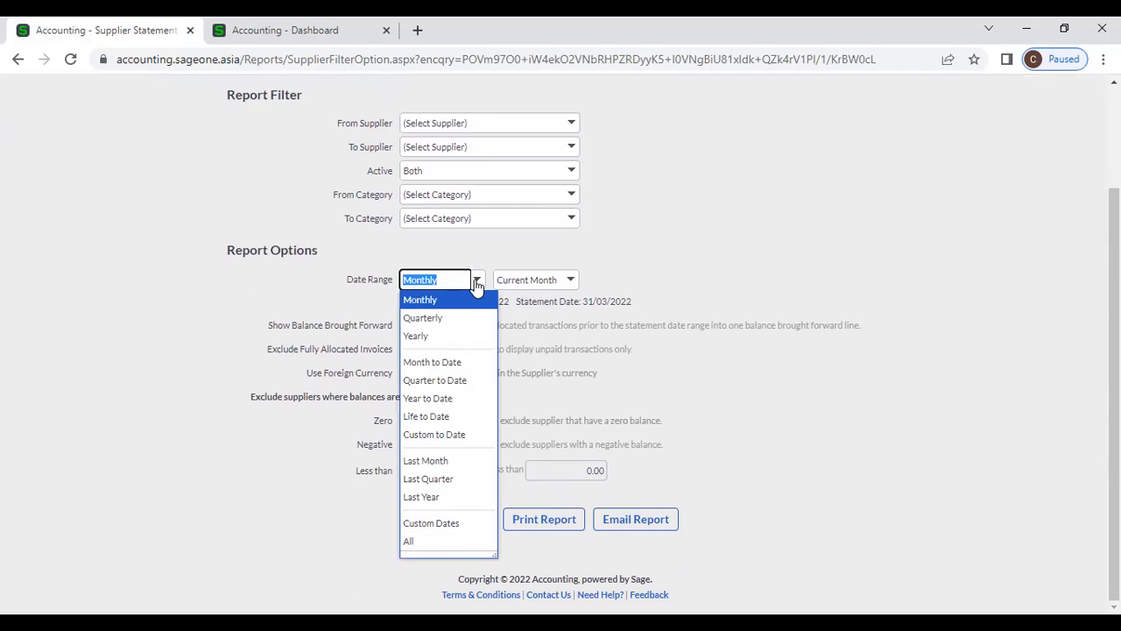
pyautogui.click(473, 331)
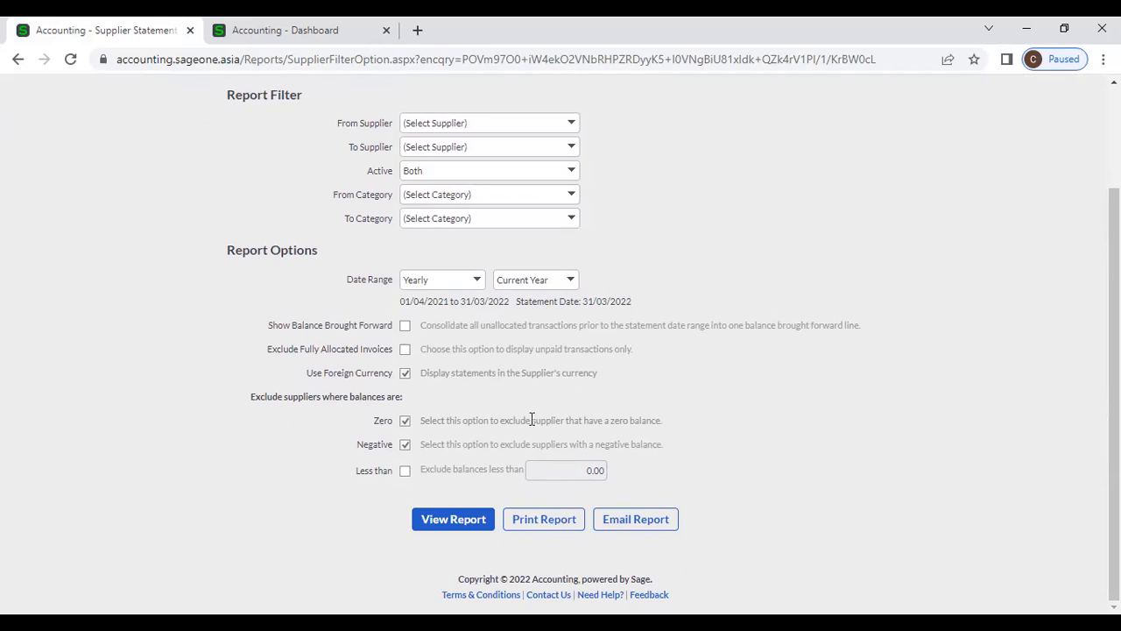
pyautogui.click(482, 522)
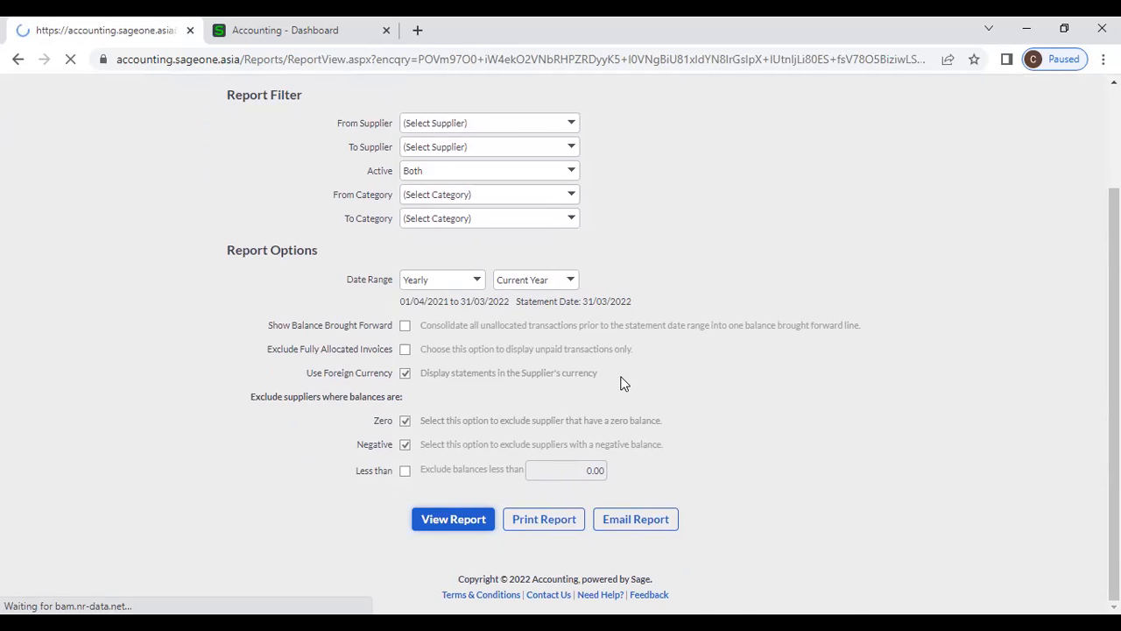
# - Examine supplier Adle's statement on the first page, from the company details to the transaction lines
pyautogui.scroll(-1, 611, 310)
pyautogui.scroll(-2, 610, 311)
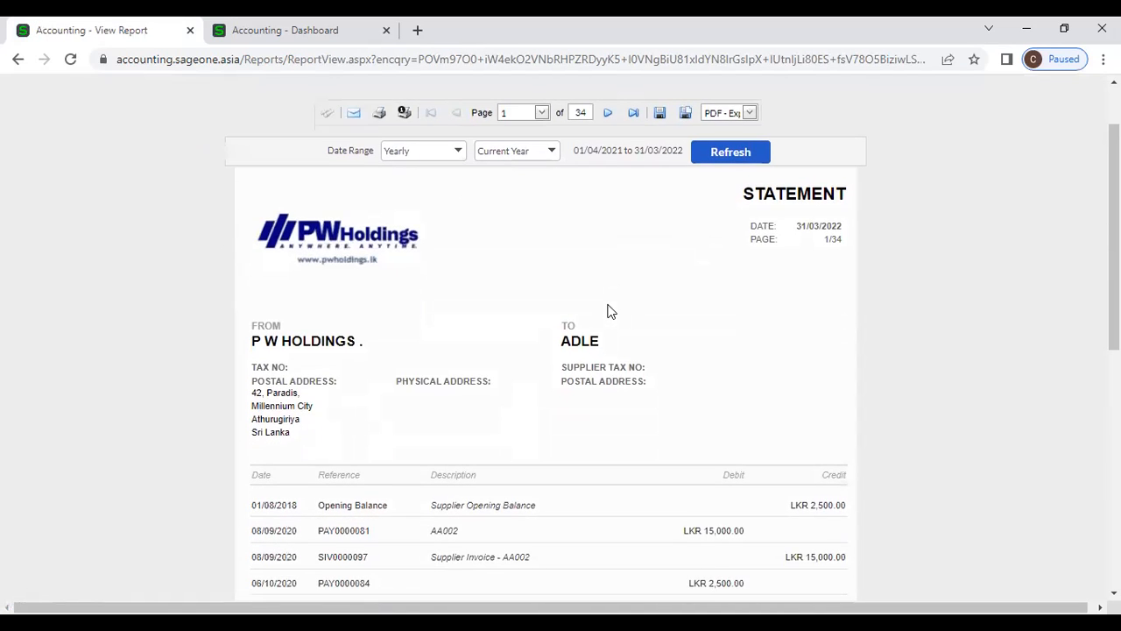
pyautogui.scroll(-4, 610, 311)
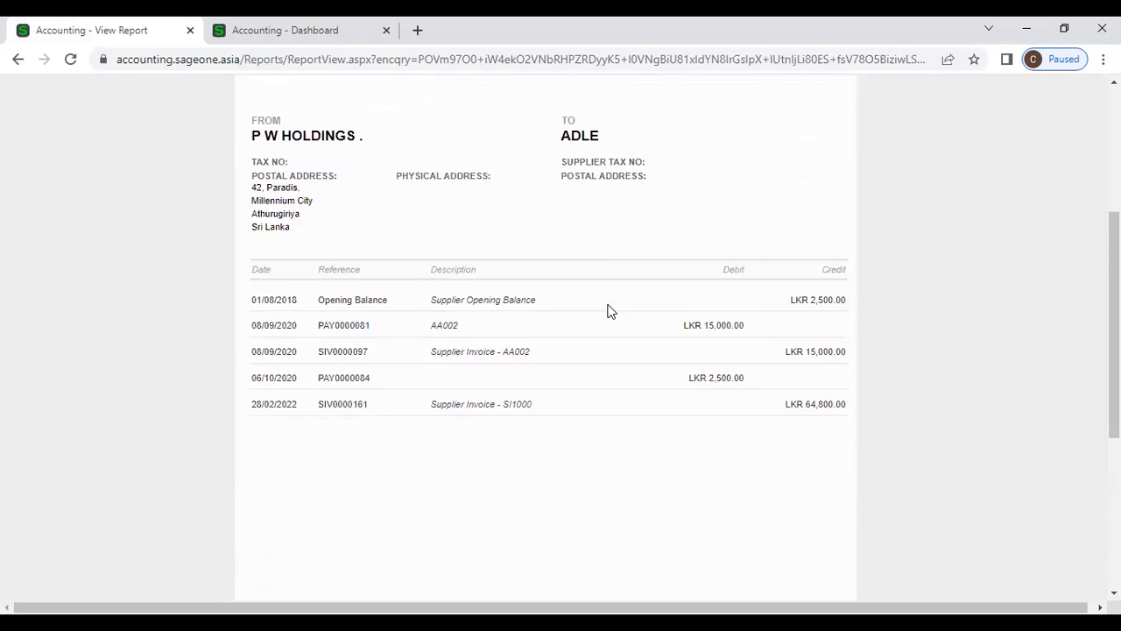
pyautogui.scroll(1, 611, 311)
pyautogui.scroll(6, 611, 311)
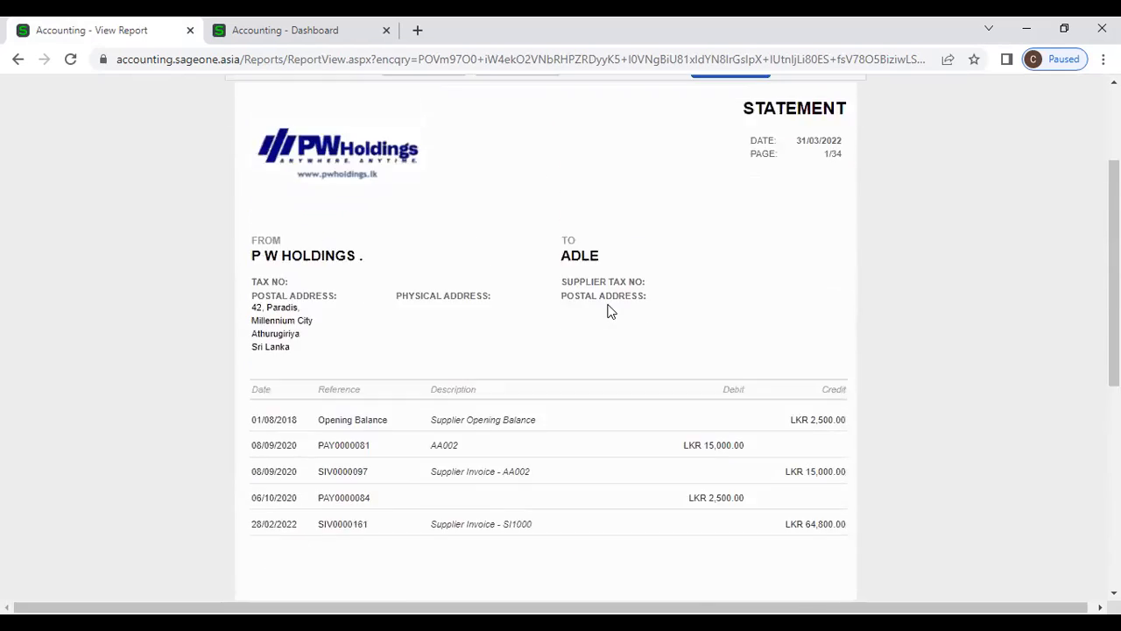
# - Page forward to page 3 of the statements, examining Al Naboodah Travel & Tourism Agencies LLC's invoices and ageing totals on the way
pyautogui.click(607, 195)
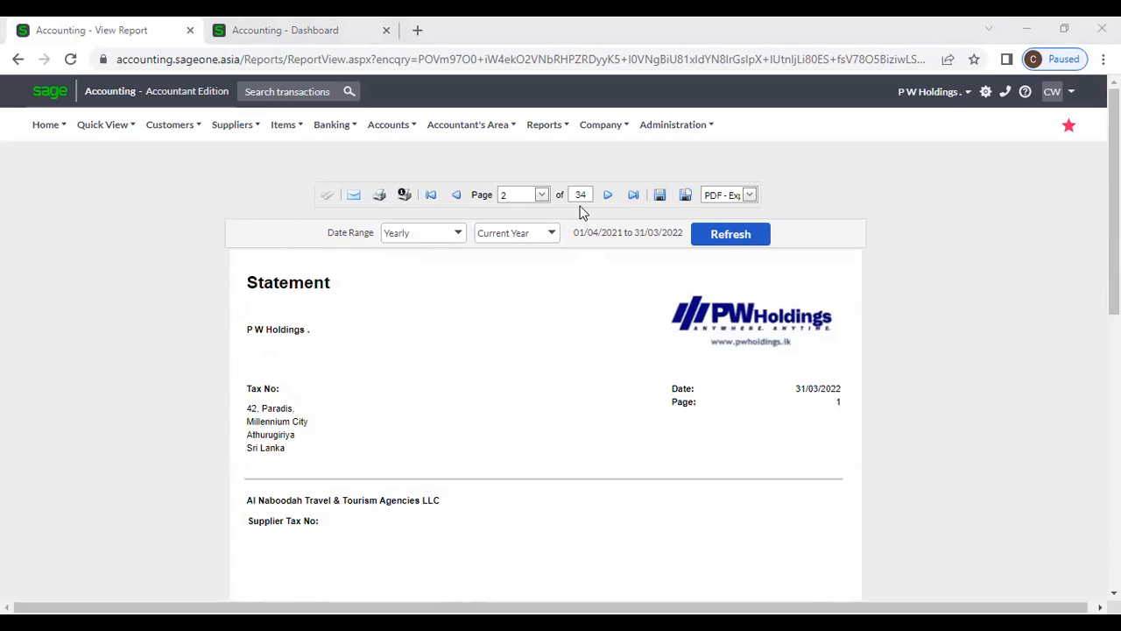
pyautogui.click(607, 195)
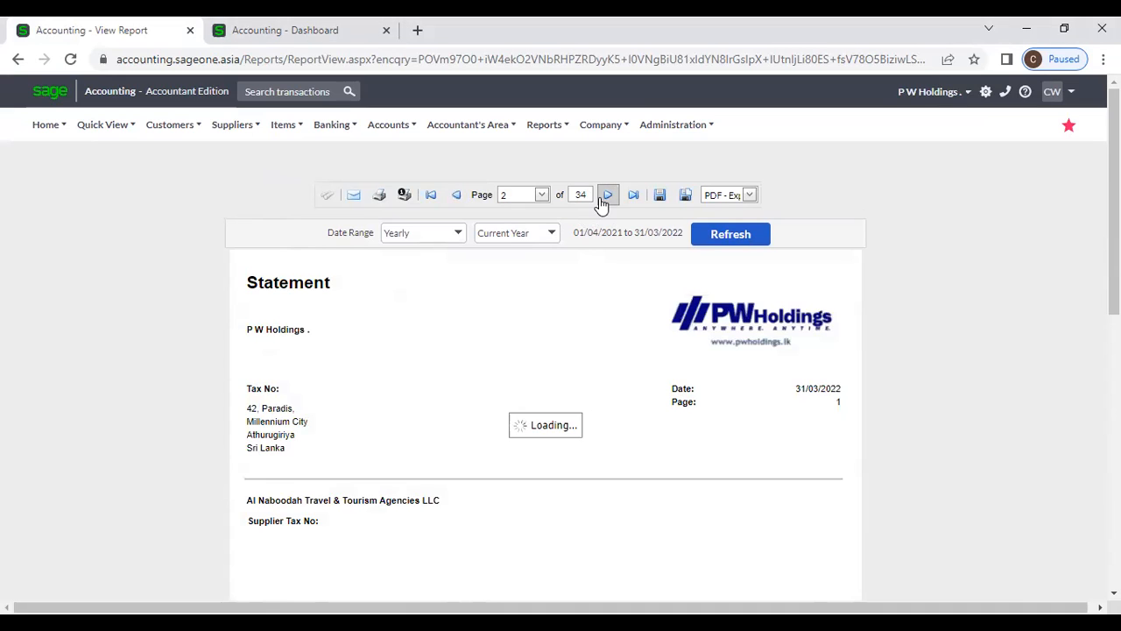
pyautogui.scroll(-2, 602, 302)
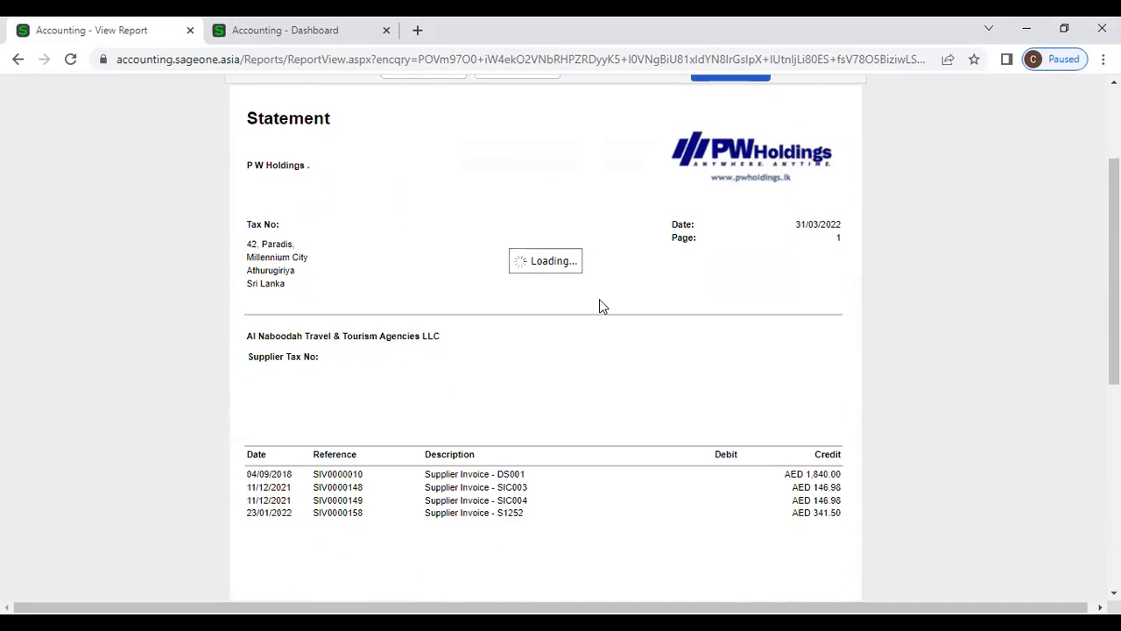
pyautogui.scroll(-2, 602, 306)
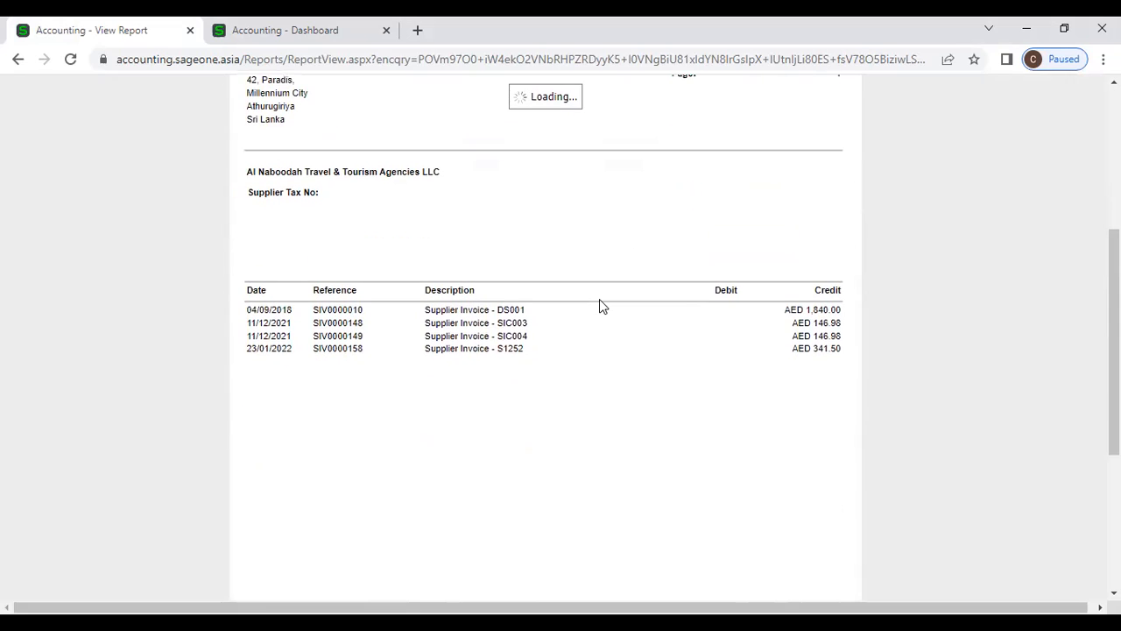
pyautogui.scroll(-1, 602, 305)
pyautogui.scroll(-3, 599, 299)
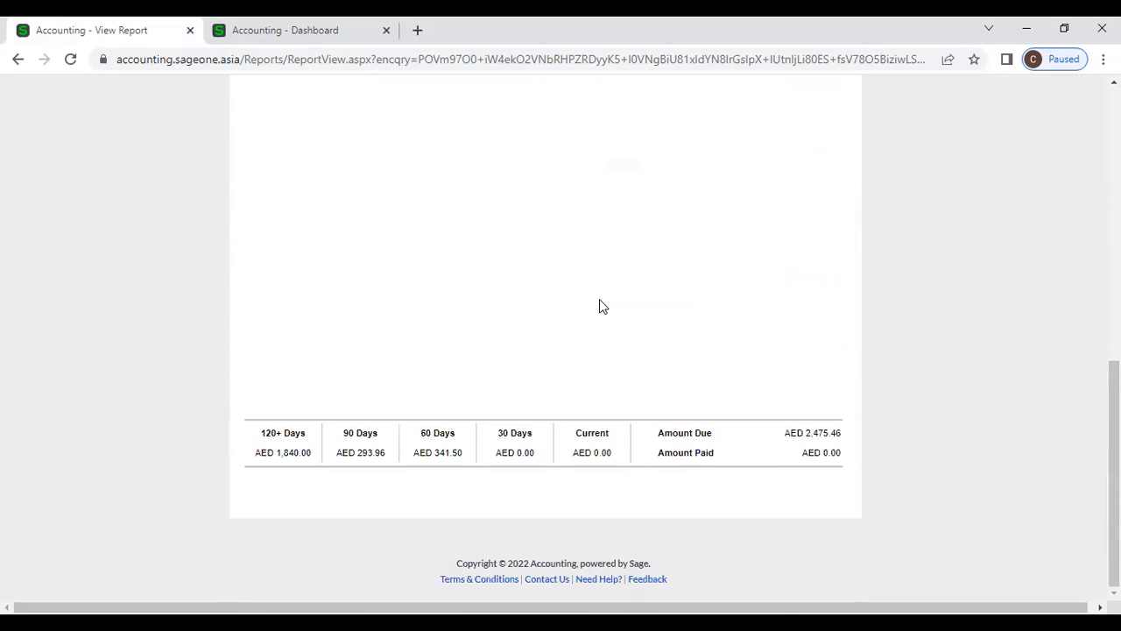
pyautogui.scroll(3, 599, 299)
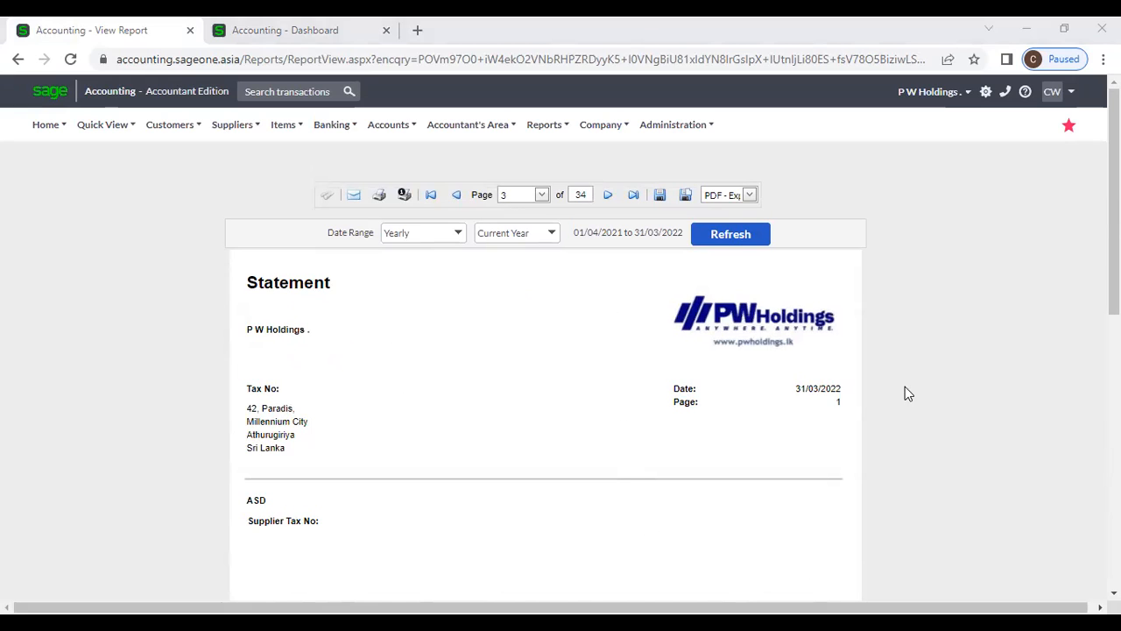
# - Review supplier ASD's statement lines and the ageing summary at its foot, and return to its start
pyautogui.scroll(-2, 376, 417)
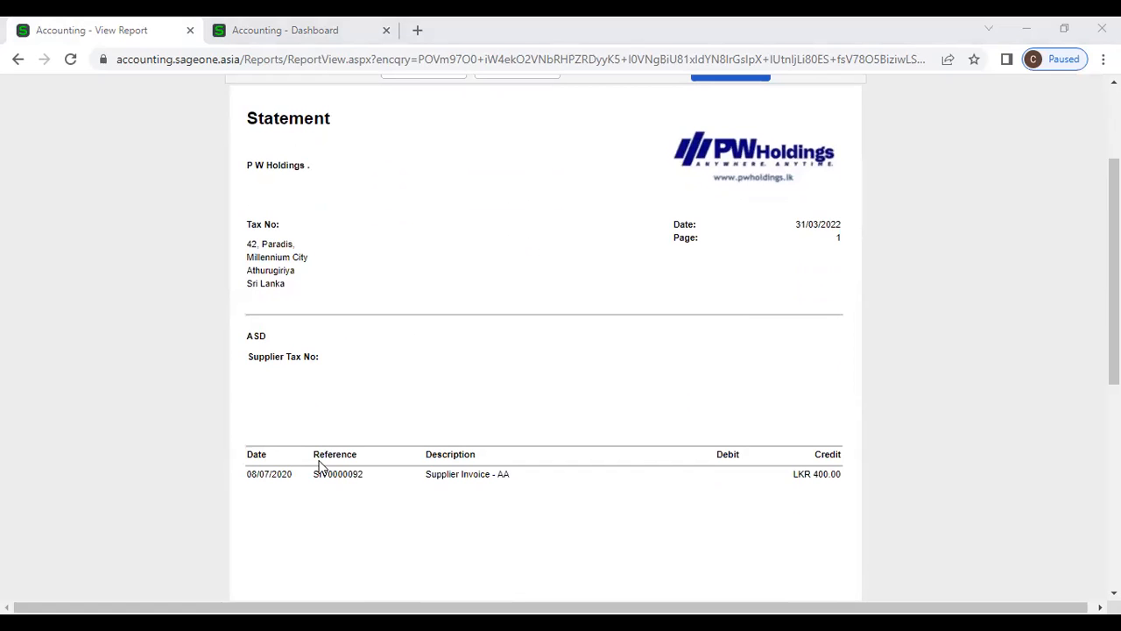
pyautogui.scroll(-3, 710, 488)
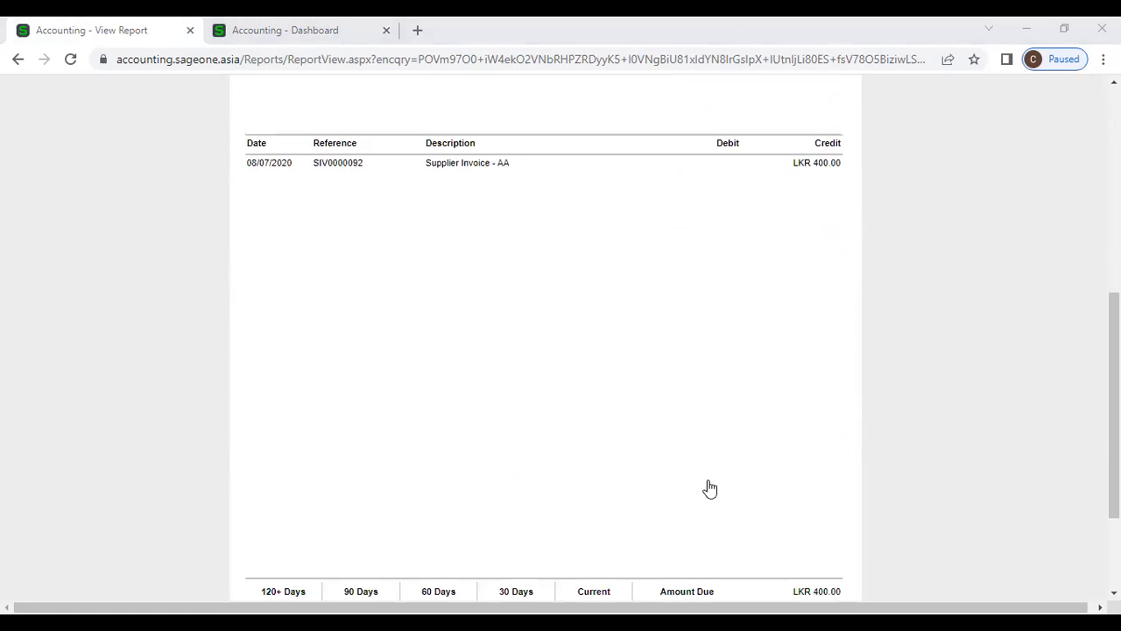
pyautogui.scroll(-2, 709, 488)
pyautogui.scroll(2, 690, 471)
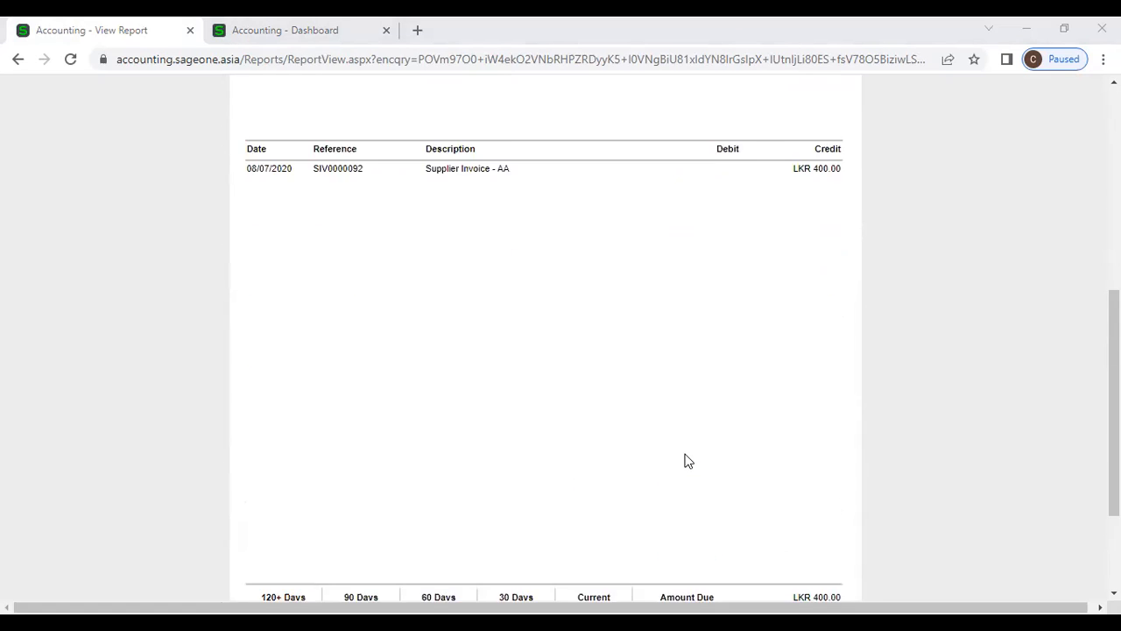
pyautogui.scroll(5, 688, 461)
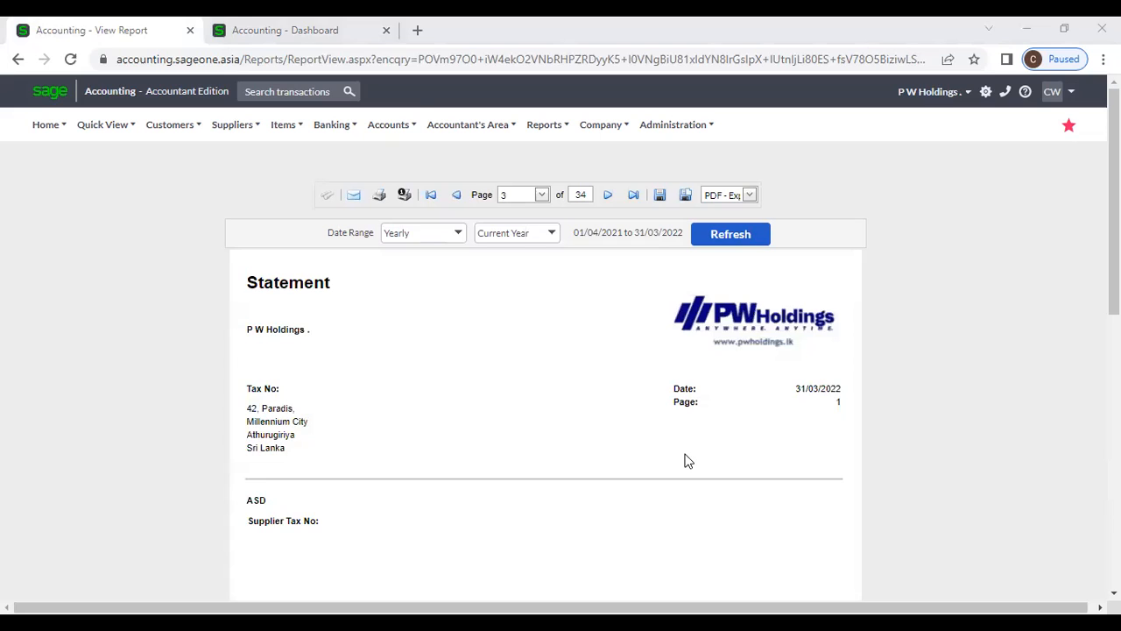
# - Duplicate the statement report's browser tab and open the Supplier Statement Report options in the copy
pyautogui.rightClick(116, 36)
pyautogui.click(174, 159)
pyautogui.moveTo(219, 132)
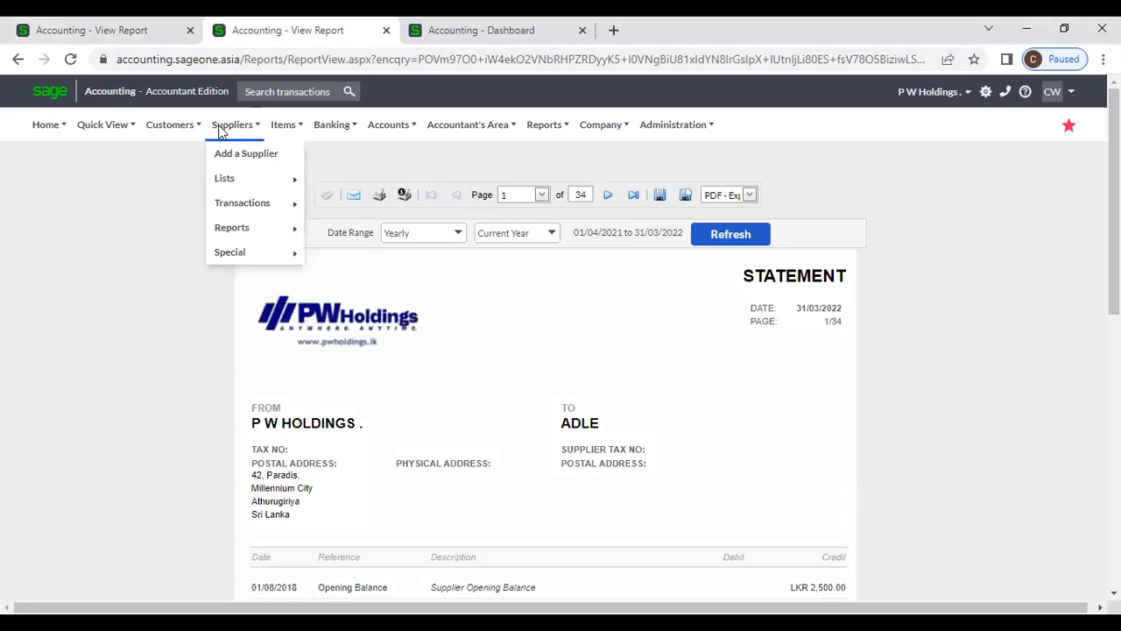
pyautogui.moveTo(244, 228)
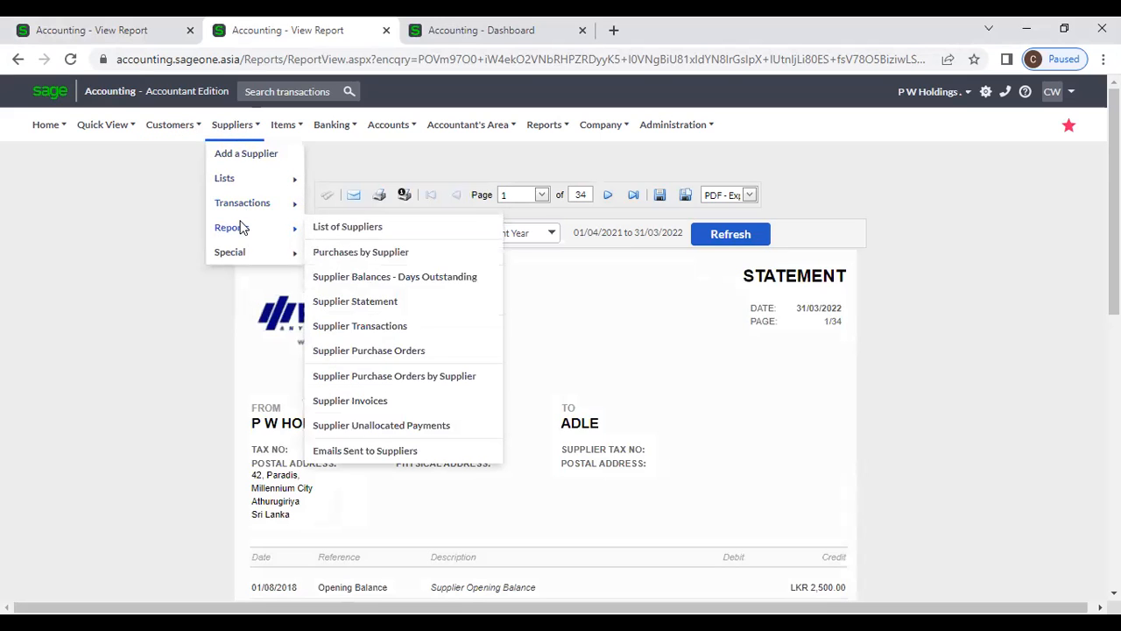
pyautogui.click(378, 302)
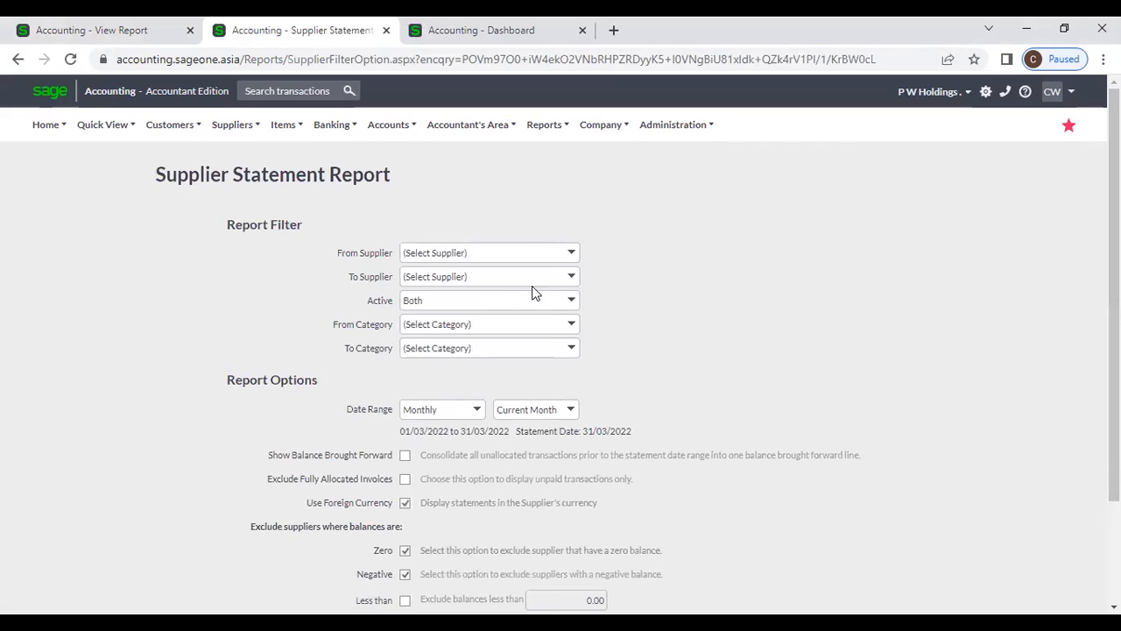
# - Limit the supplier range to P W Holdings and set the date range to Yearly
pyautogui.click(571, 255)
pyautogui.write('p')
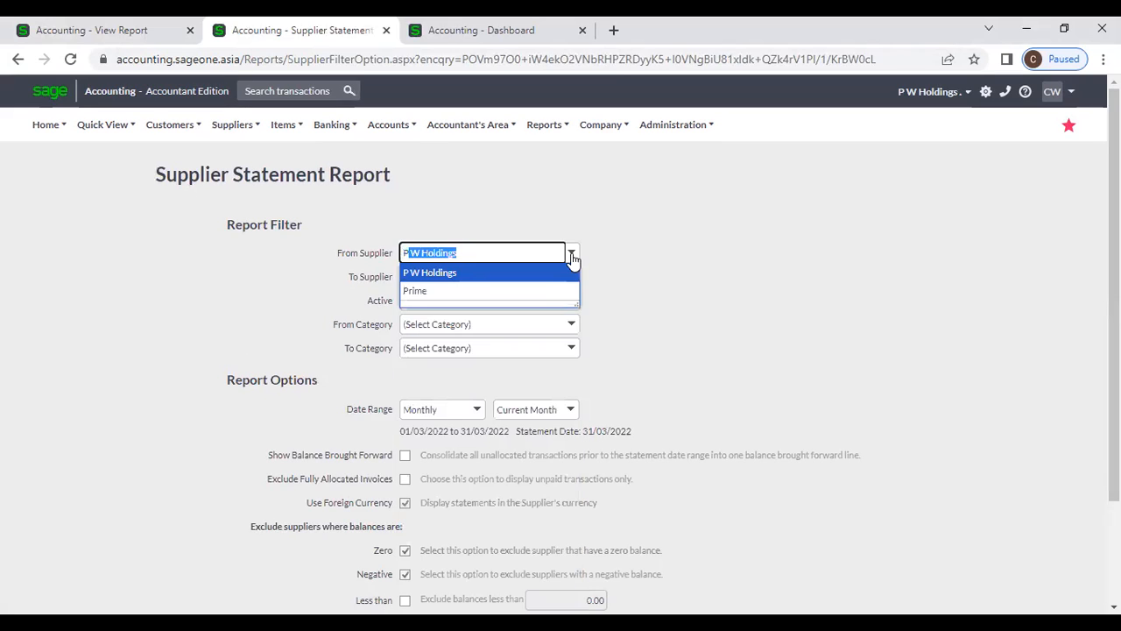
pyautogui.click(551, 273)
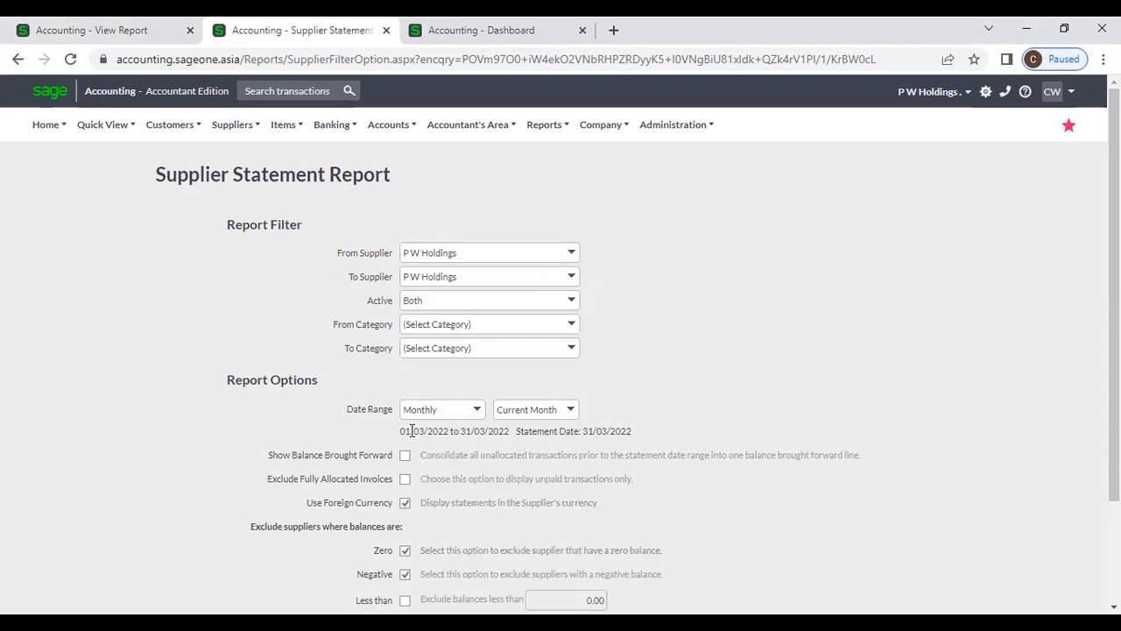
pyautogui.click(476, 409)
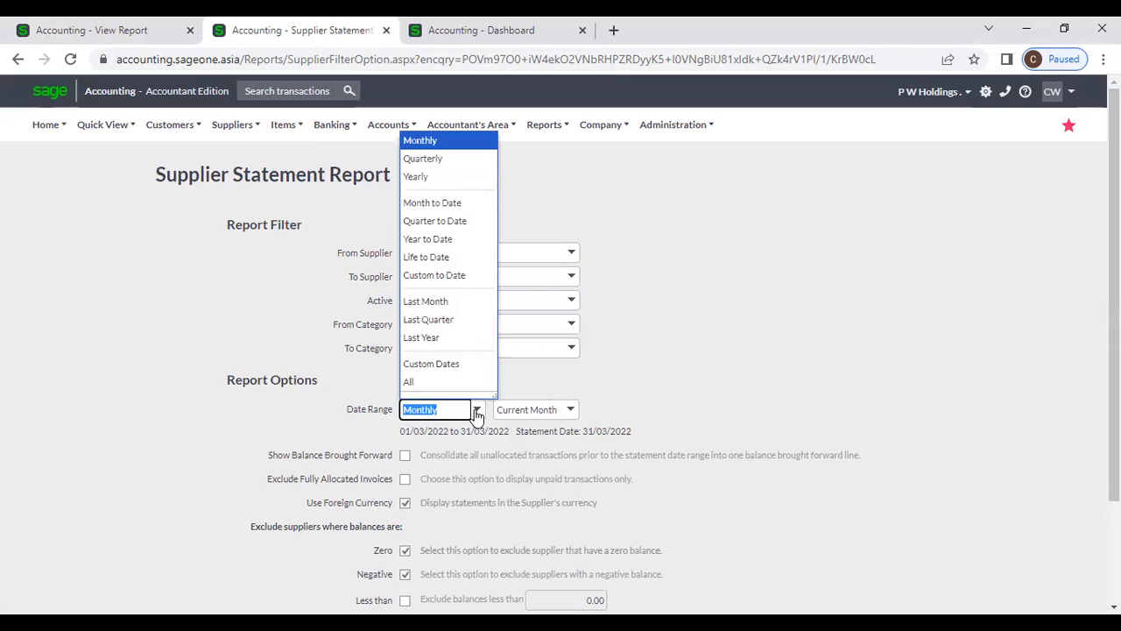
pyautogui.click(426, 178)
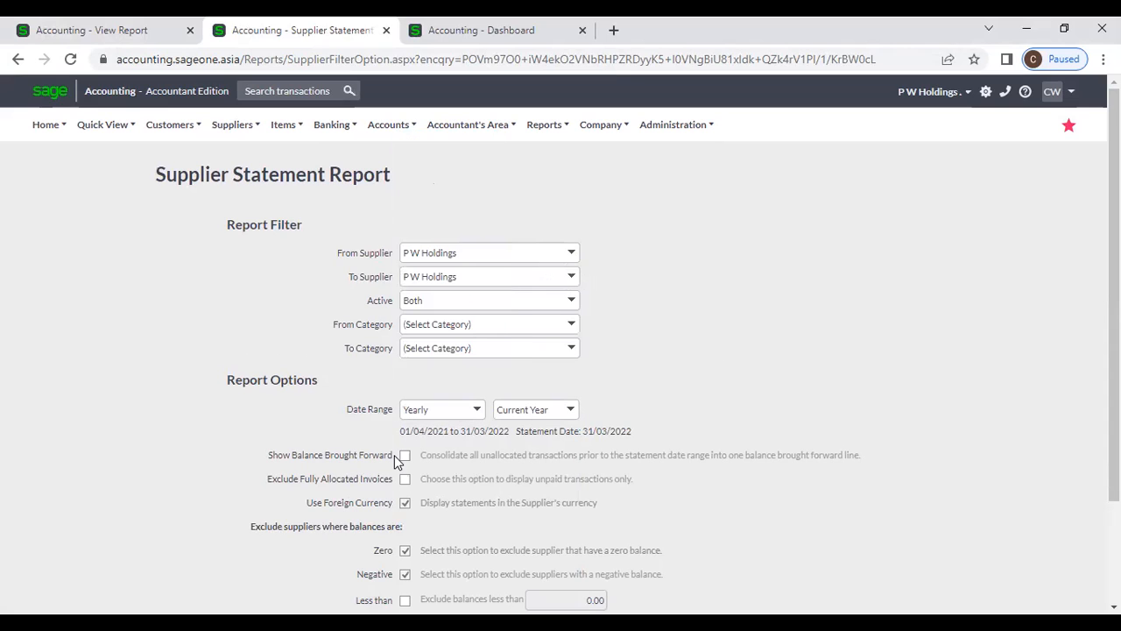
# - Recheck ASD's invoice line in the original report tab and return to the P W Holdings statement options
pyautogui.click(140, 30)
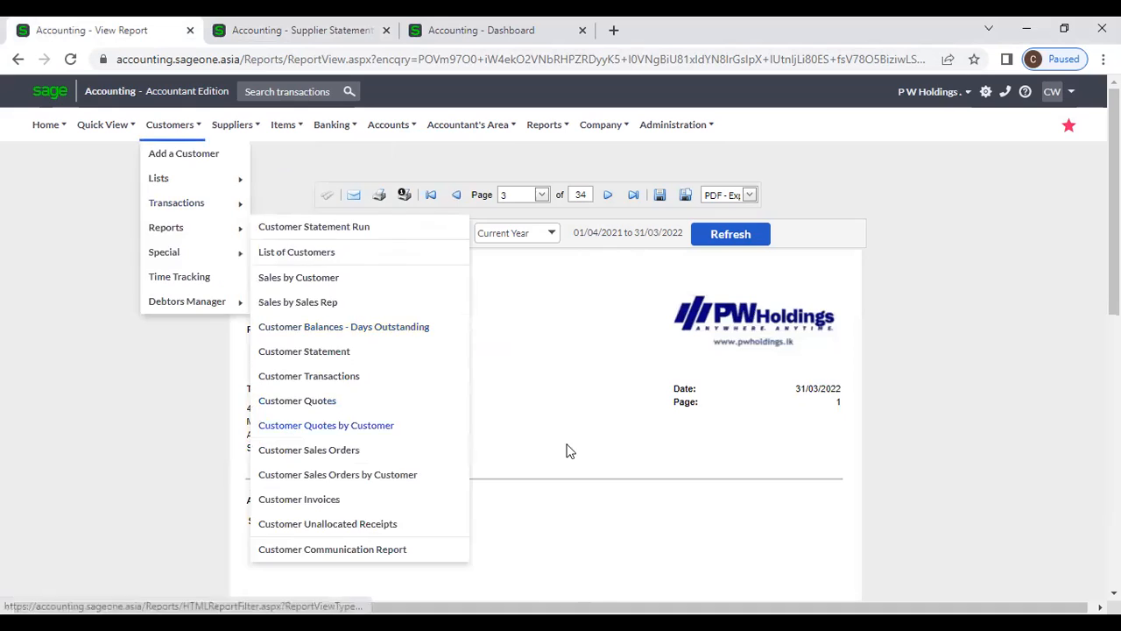
pyautogui.scroll(-3, 758, 447)
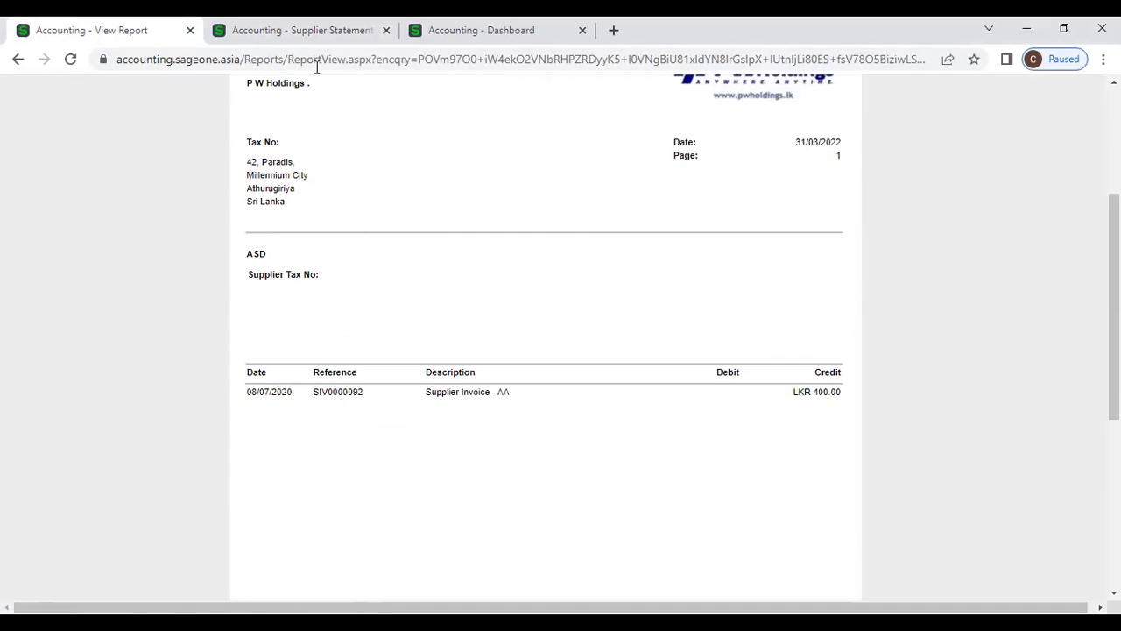
pyautogui.click(313, 33)
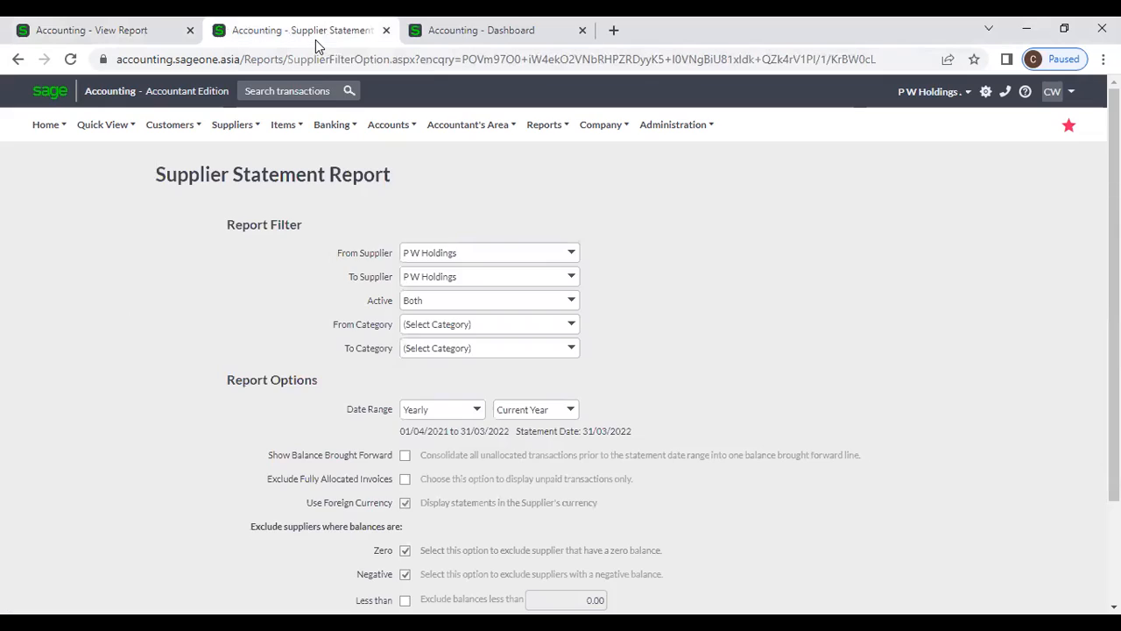
# - Enable Show Balance Brought Forward, and switch Exclude Fully Allocated Invoices on and back off
pyautogui.click(406, 457)
pyautogui.moveTo(405, 434); pyautogui.dragTo(426, 433)
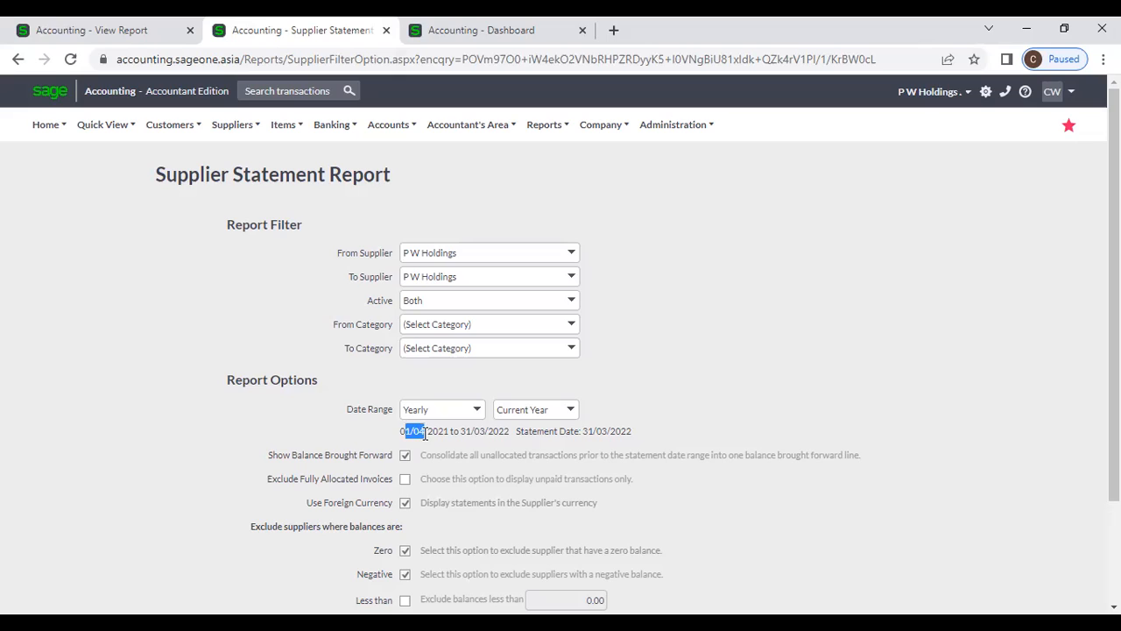
pyautogui.click(405, 480)
pyautogui.click(406, 484)
pyautogui.scroll(-1, 406, 486)
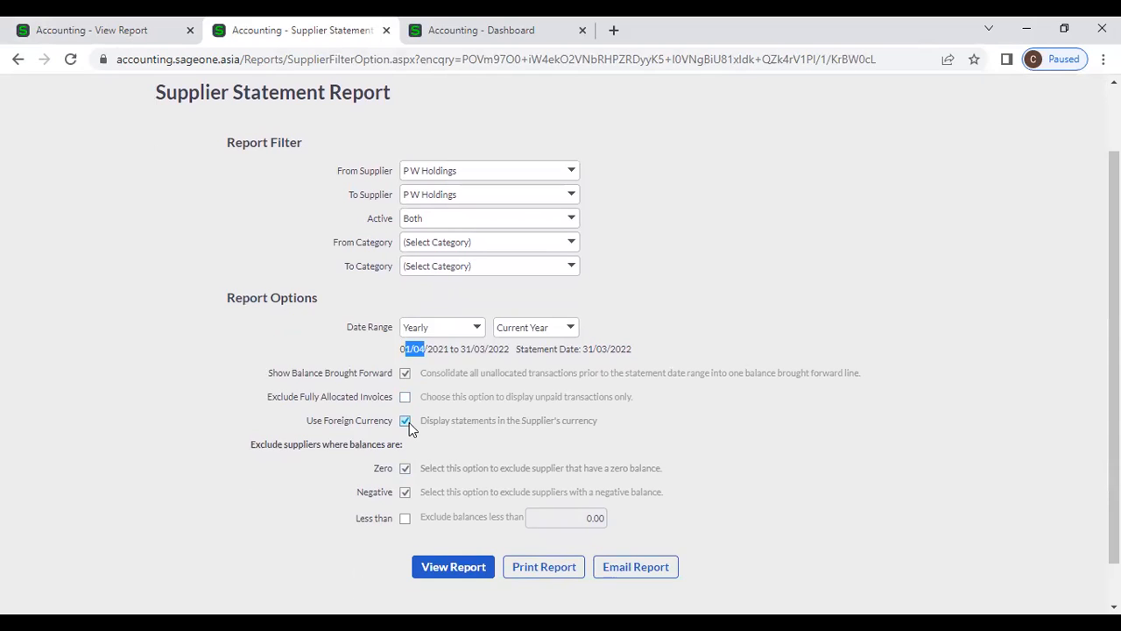
# - Exclude suppliers whose balances are less than 2,500.00
pyautogui.scroll(-1, 522, 432)
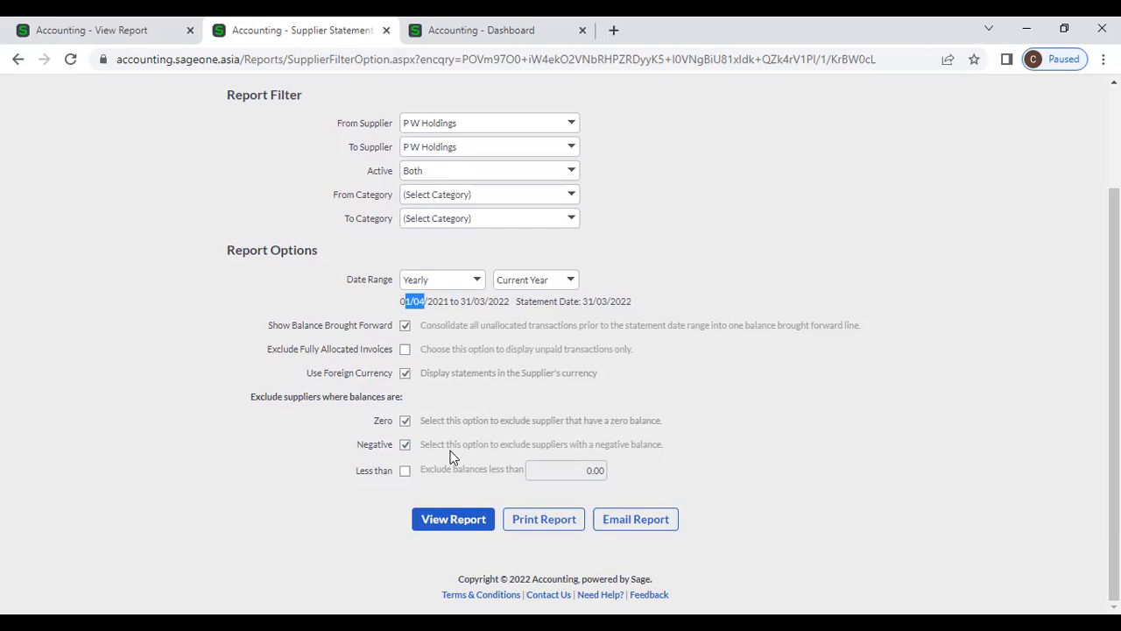
pyautogui.click(404, 471)
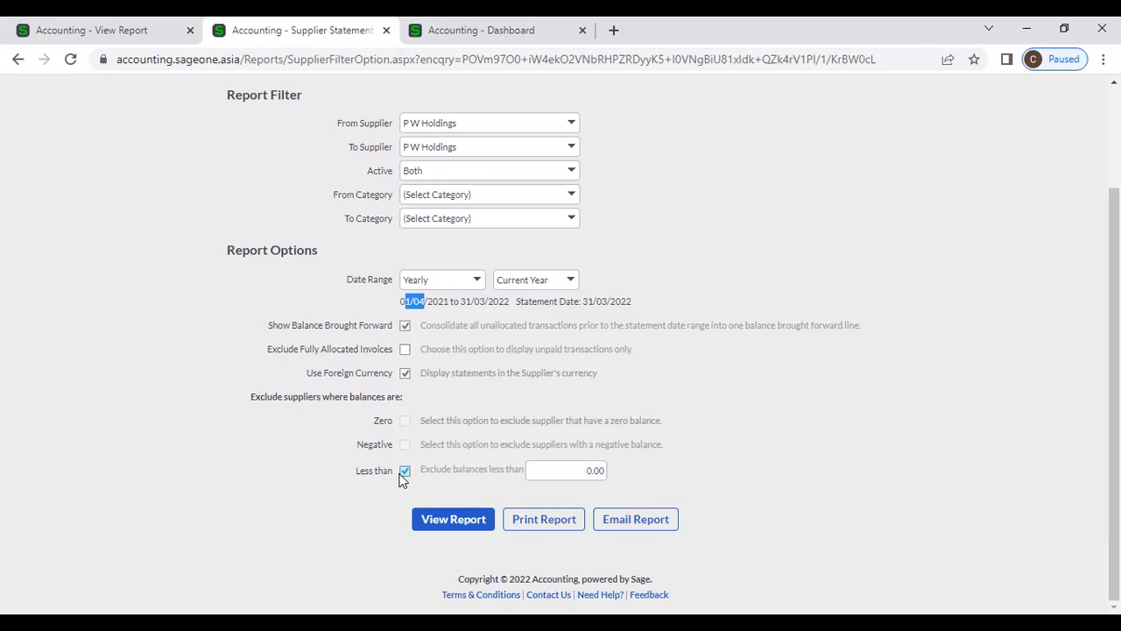
pyautogui.click(538, 472)
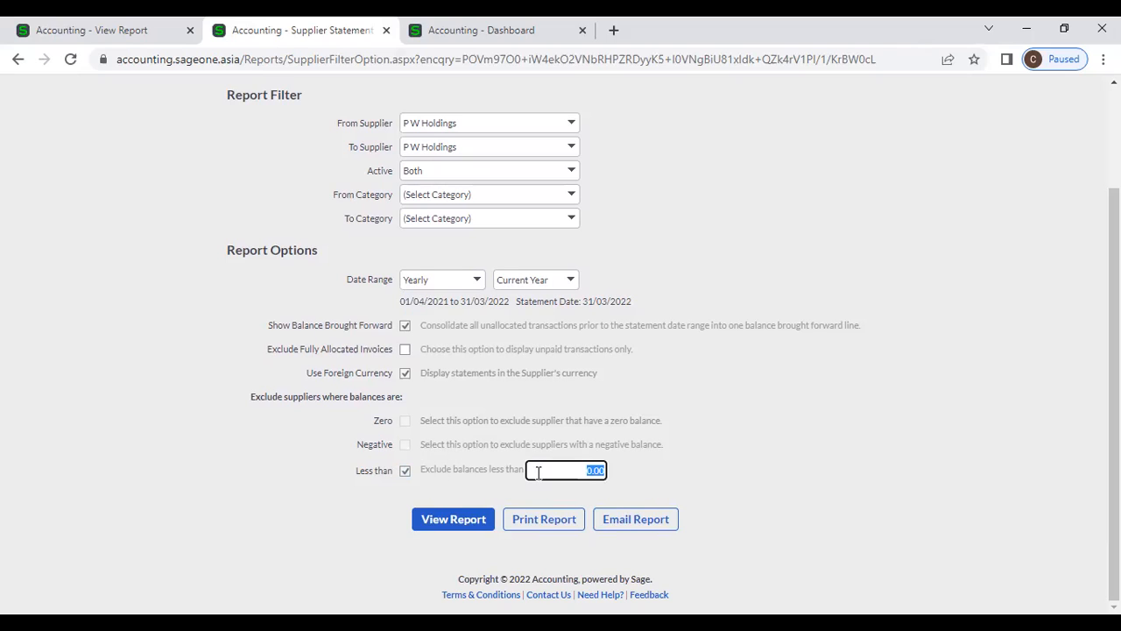
pyautogui.write('2500')
pyautogui.click(747, 467)
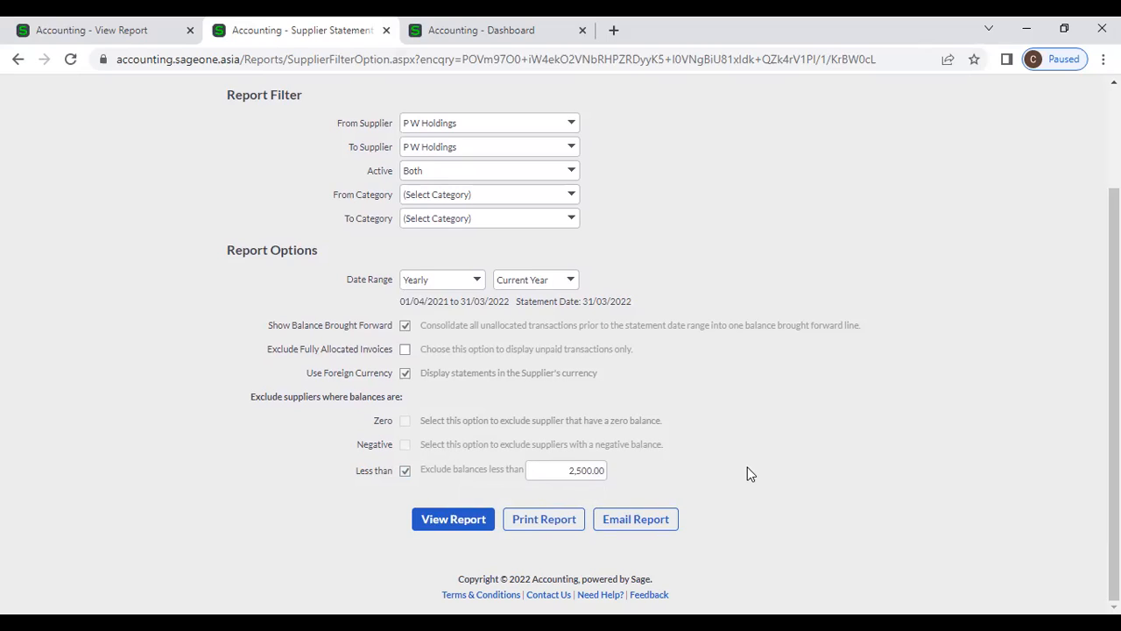
# - Try the zero-balance and less-than exclusions alternately, ending with the zero, negative and less-than exclusions all turned off
pyautogui.click(571, 469)
pyautogui.click(800, 480)
pyautogui.click(403, 471)
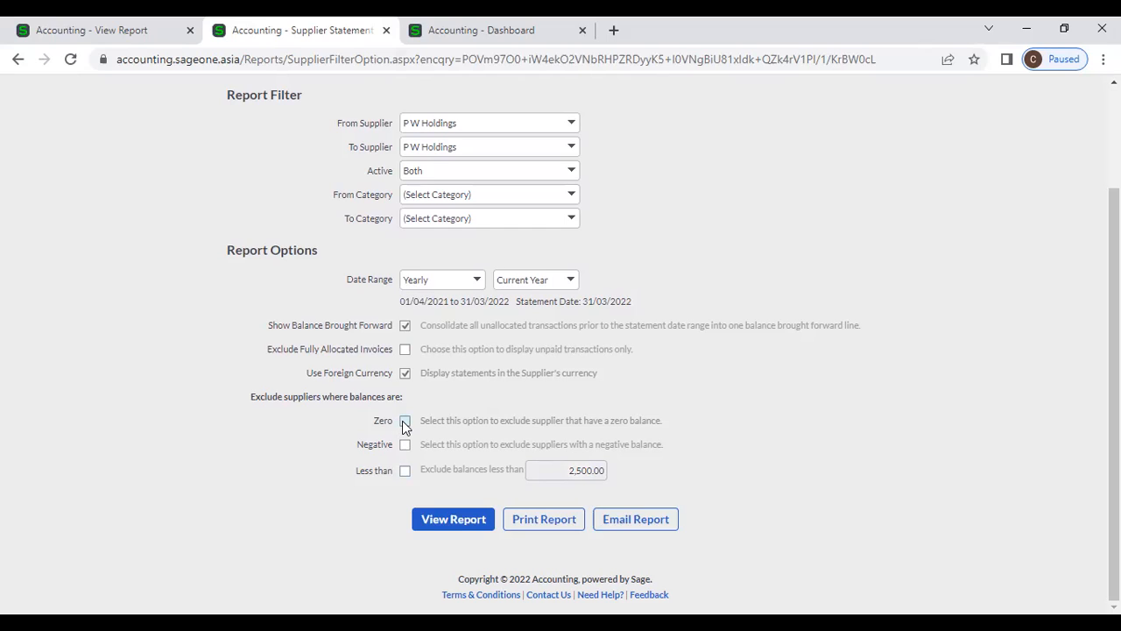
pyautogui.click(404, 423)
pyautogui.click(403, 466)
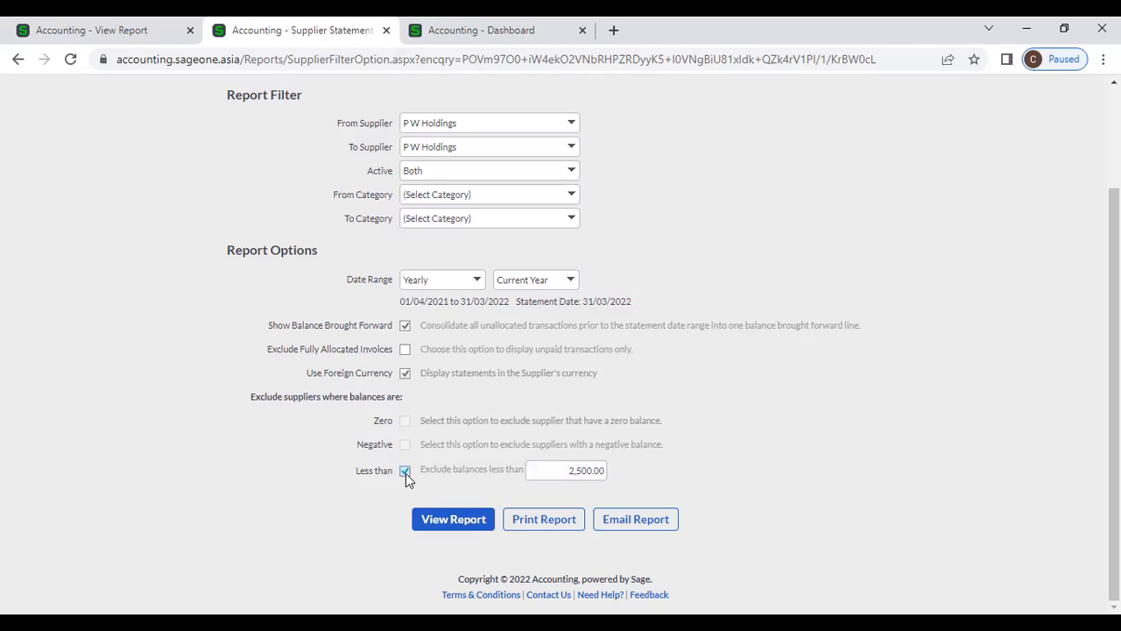
pyautogui.click(406, 472)
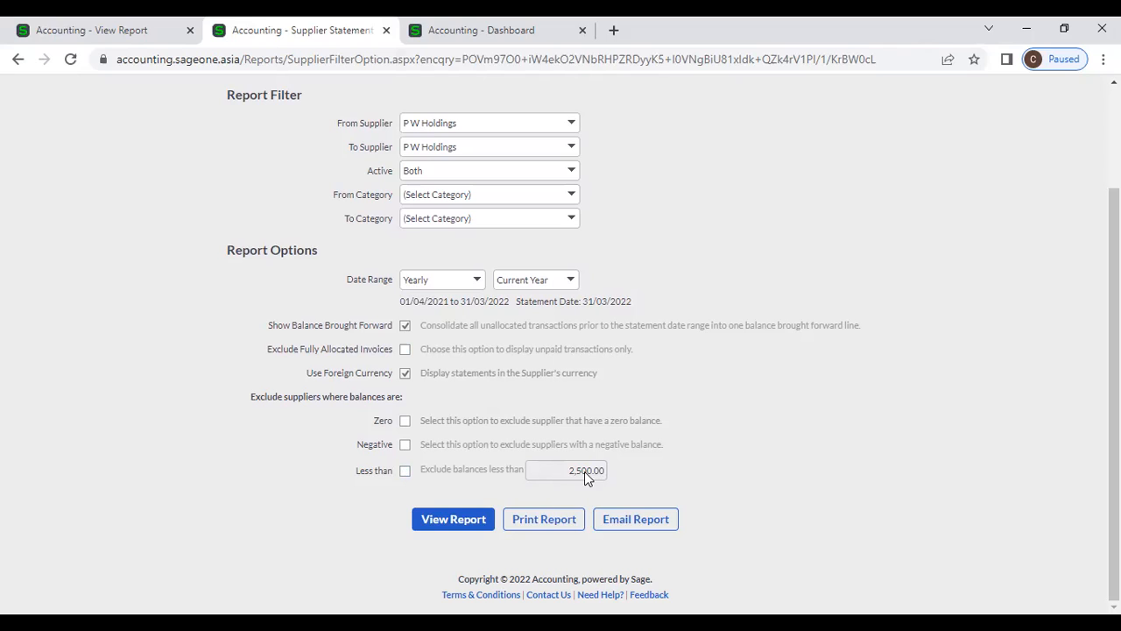
# - View the P W Holdings statement, examine its brought-forward line and transactions, and switch to the original report tab to compare
pyautogui.click(473, 519)
pyautogui.click(473, 519)
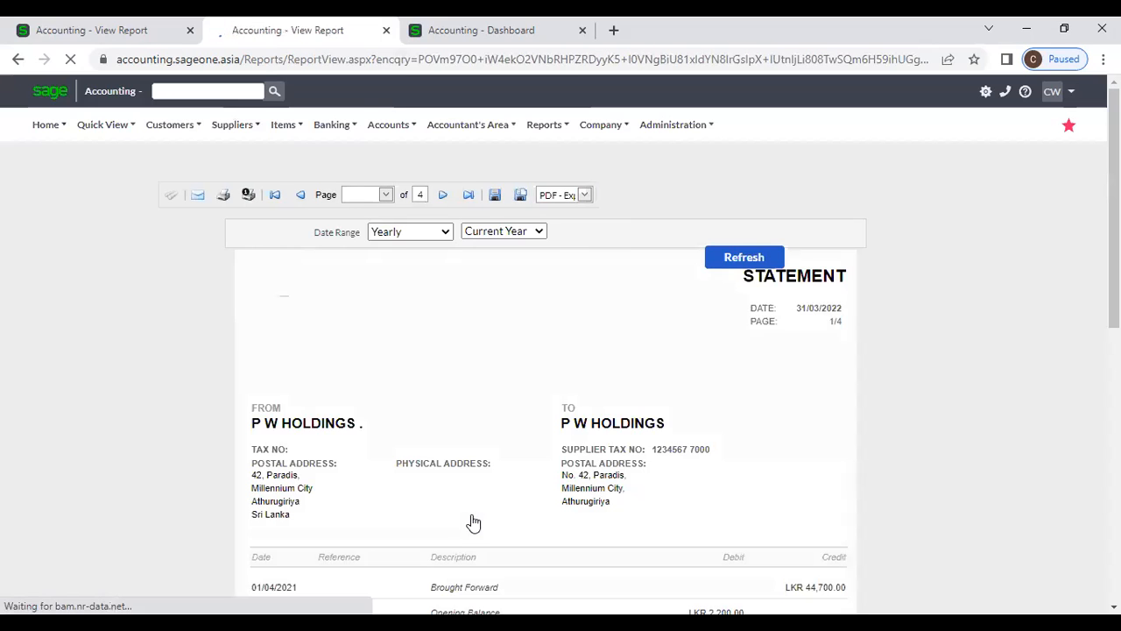
pyautogui.scroll(-3, 477, 463)
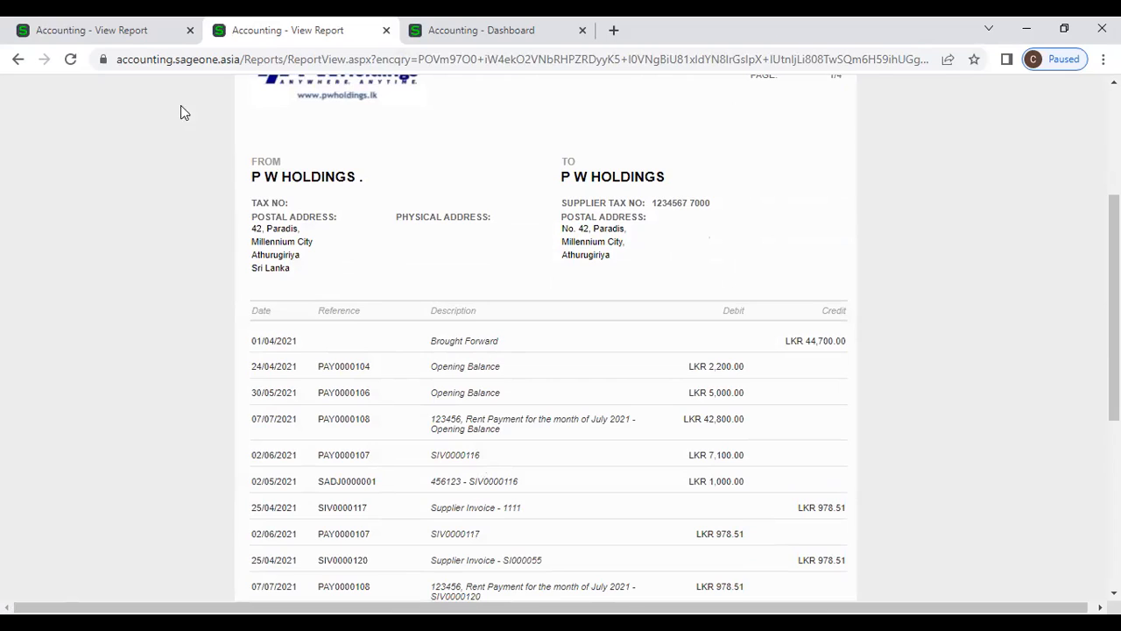
pyautogui.click(151, 33)
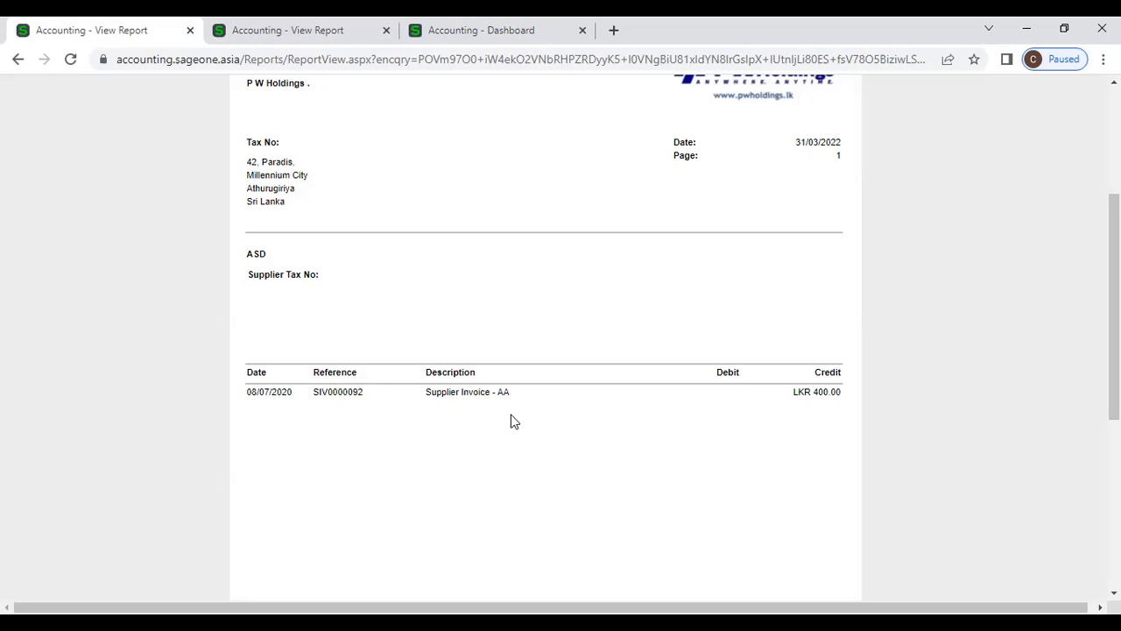
# - Return to the P W Holdings statement with the brought-forward line, examine its transactions and ageing summary, and advance to the next page
pyautogui.click(293, 31)
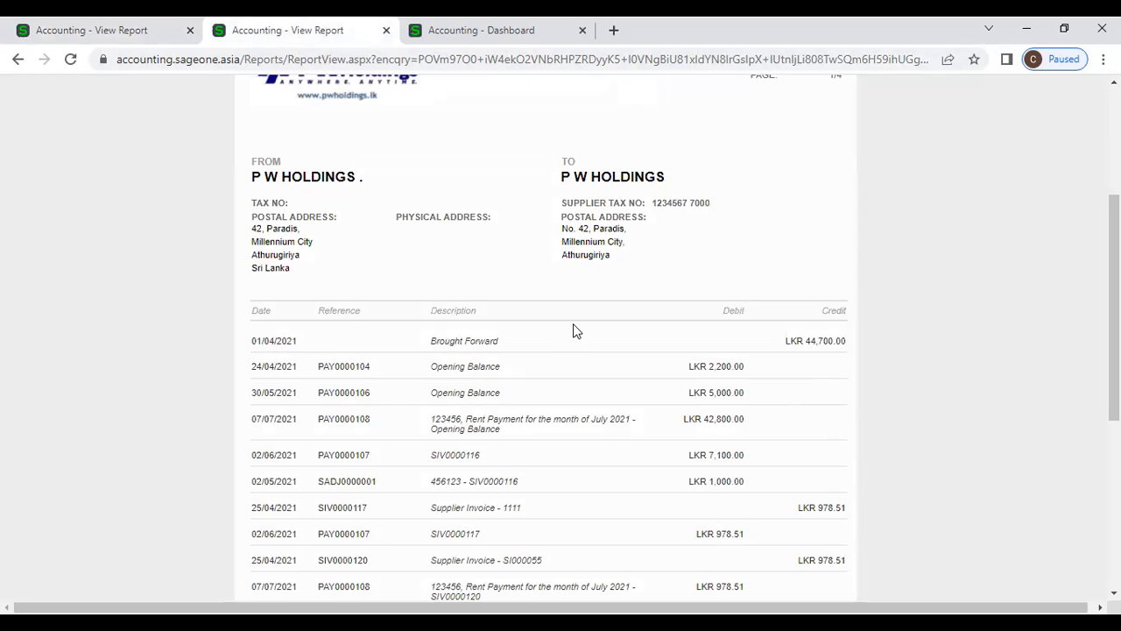
pyautogui.scroll(-5, 574, 326)
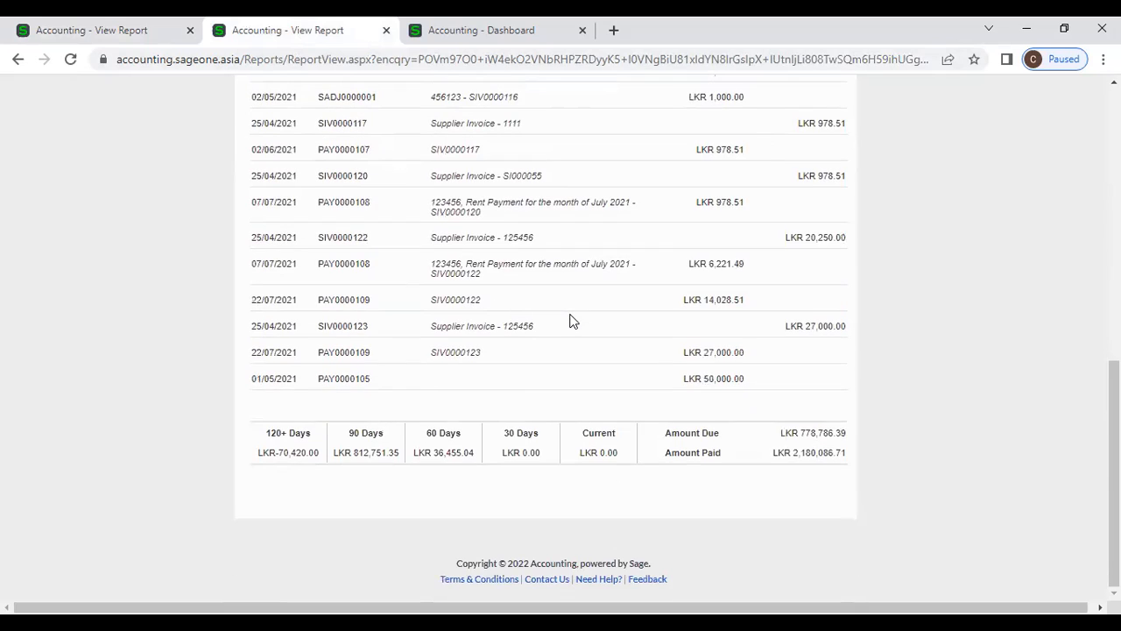
pyautogui.scroll(6, 571, 320)
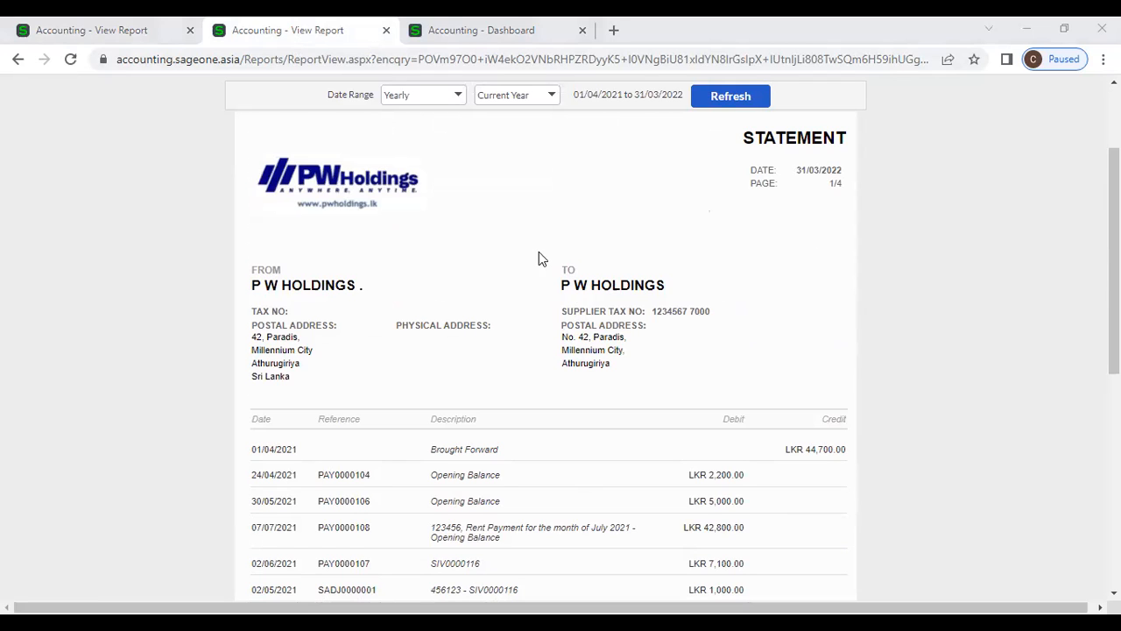
pyautogui.scroll(1, 540, 259)
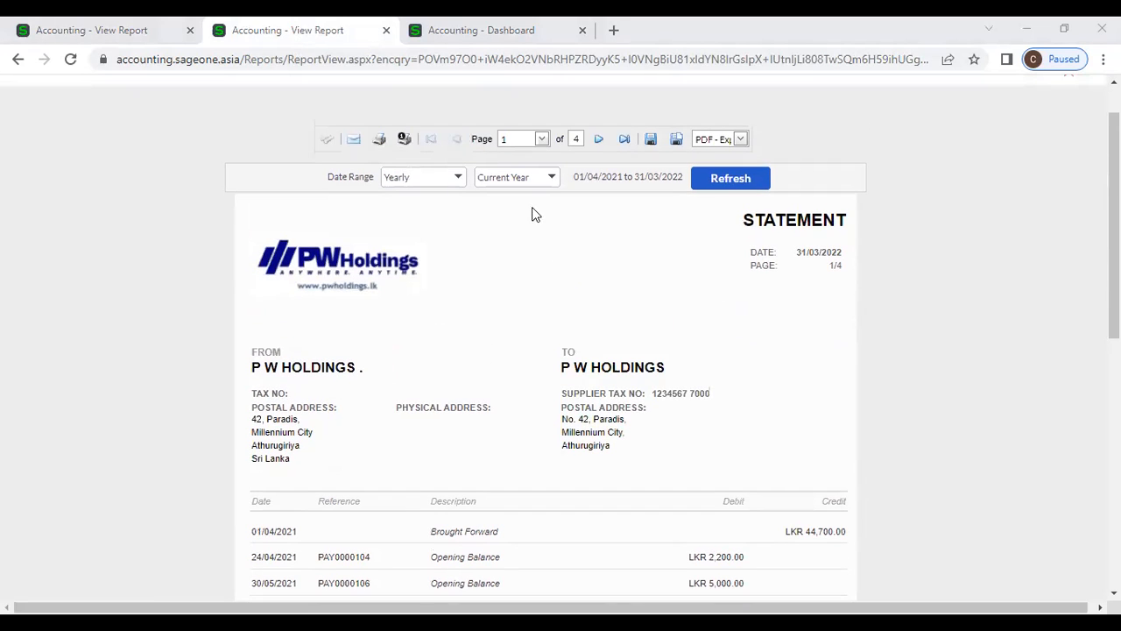
pyautogui.click(596, 143)
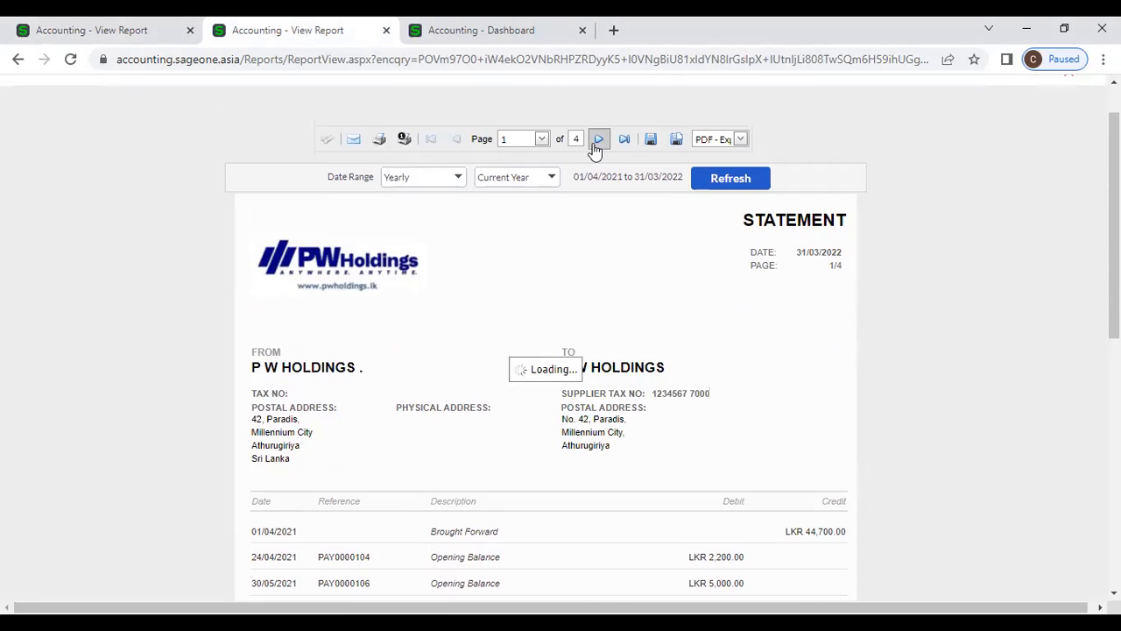
# - Switch back to the original statement report, advance to page 4, and examine the CASL statement's transactions
pyautogui.click(80, 26)
pyautogui.scroll(3, 493, 270)
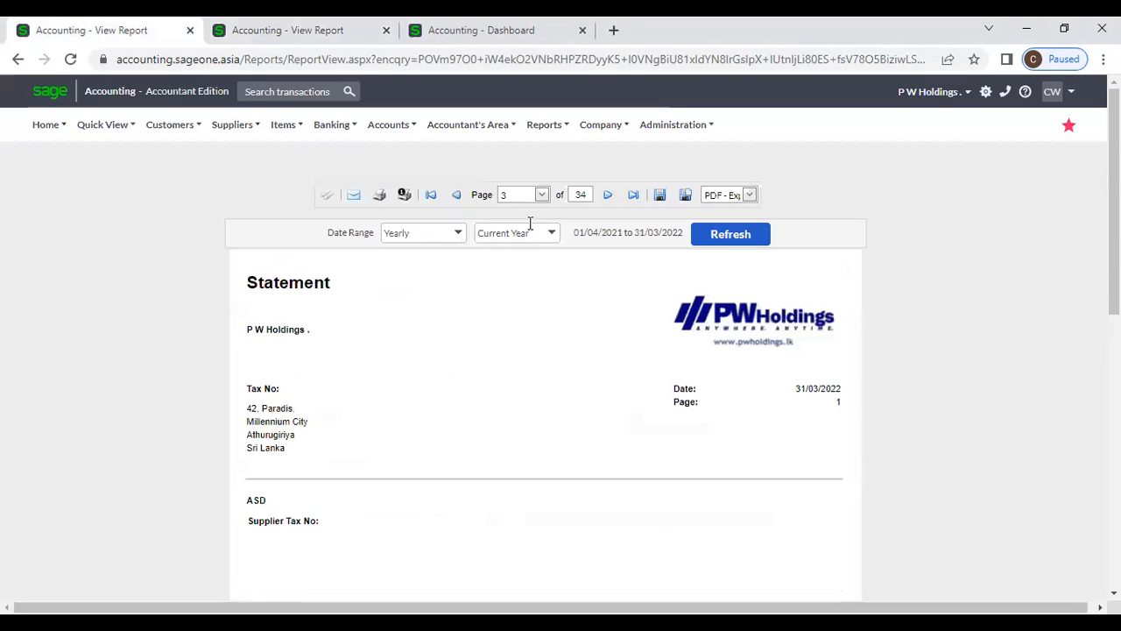
pyautogui.click(606, 197)
pyautogui.scroll(-3, 540, 329)
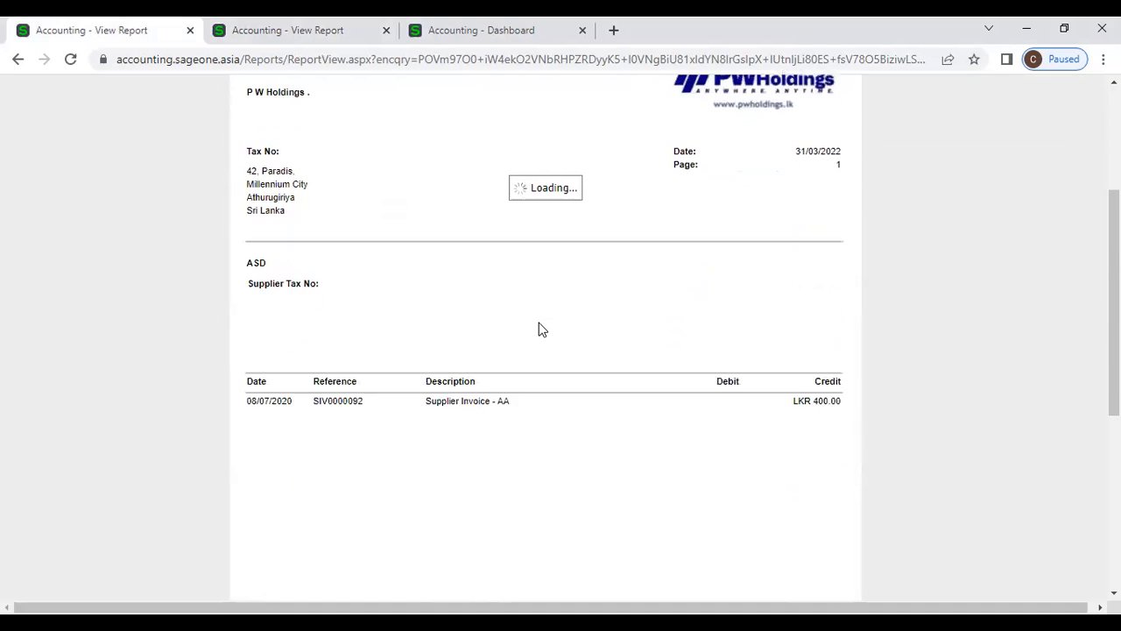
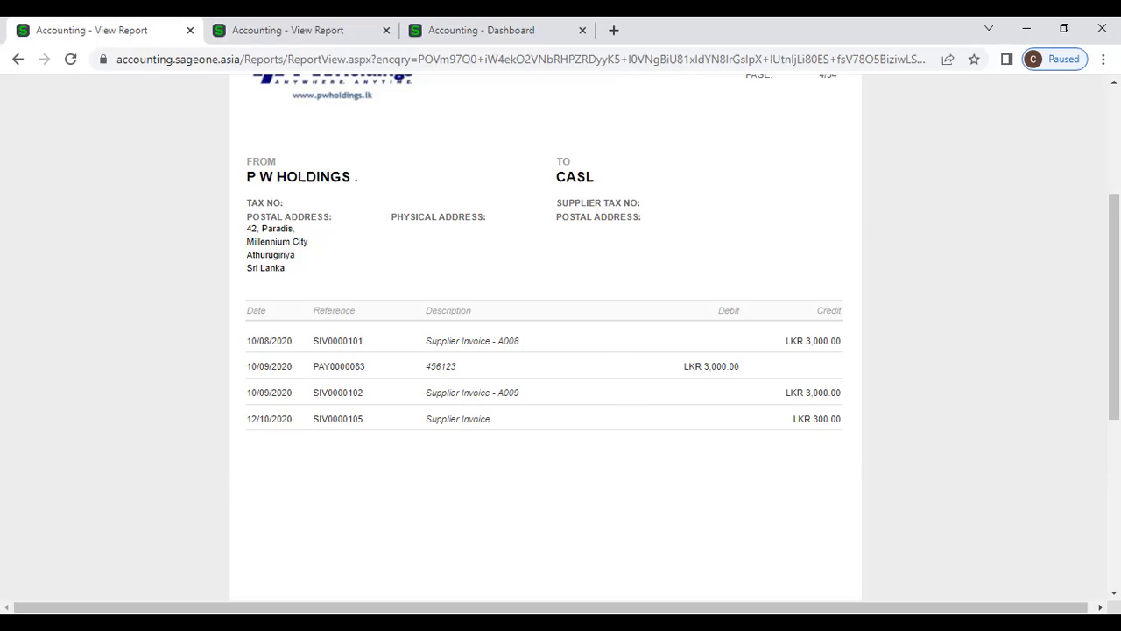
pyautogui.scroll(3, 350, 350)
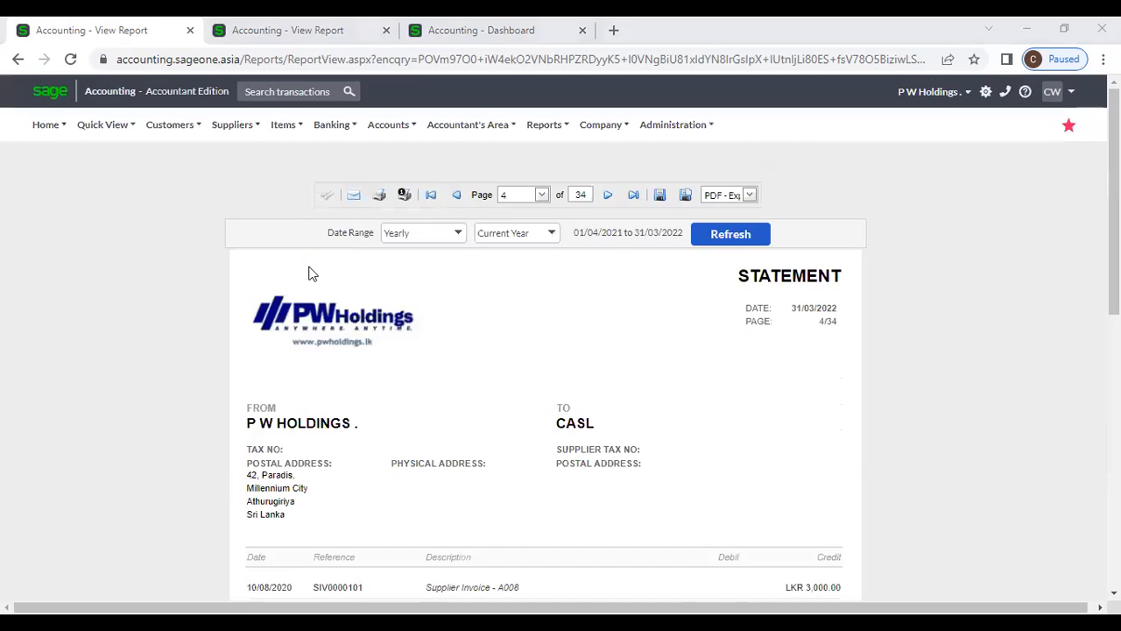
# - Close the original statement report and open the Supplier Transactions report options
pyautogui.click(189, 30)
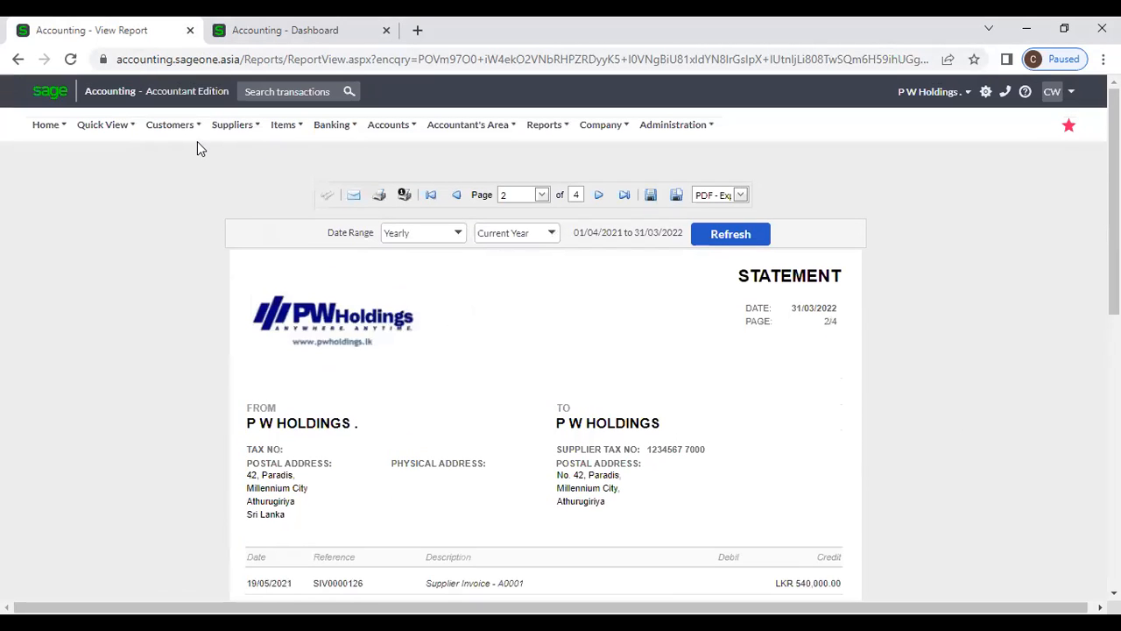
pyautogui.moveTo(175, 129)
pyautogui.moveTo(232, 127)
pyautogui.moveTo(254, 229)
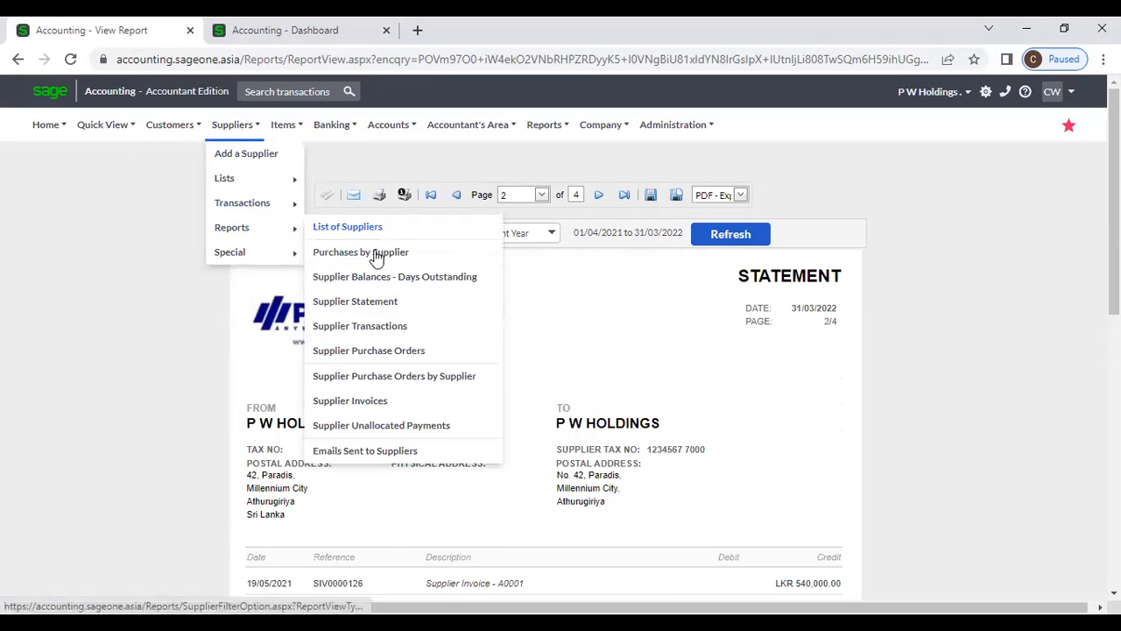
pyautogui.click(402, 326)
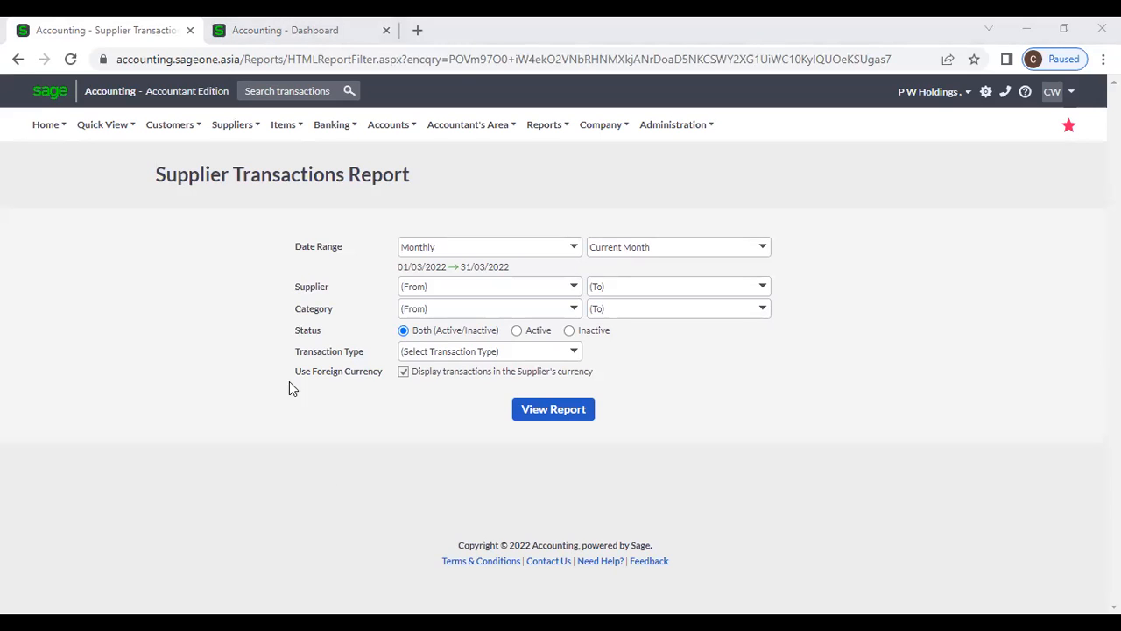
pyautogui.click(233, 128)
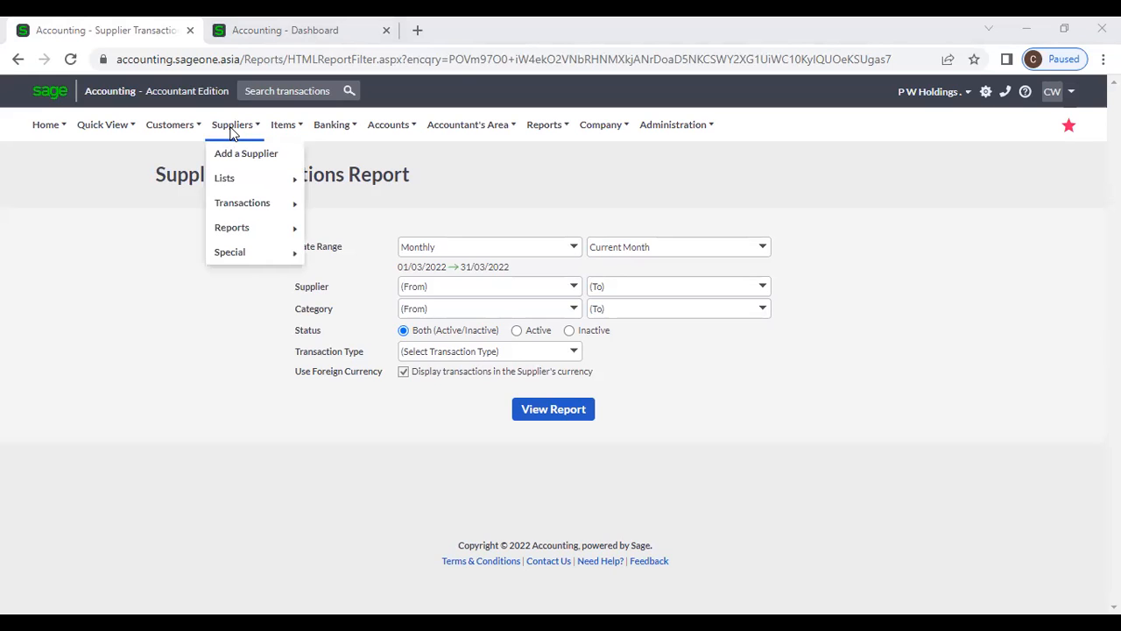
pyautogui.moveTo(239, 231)
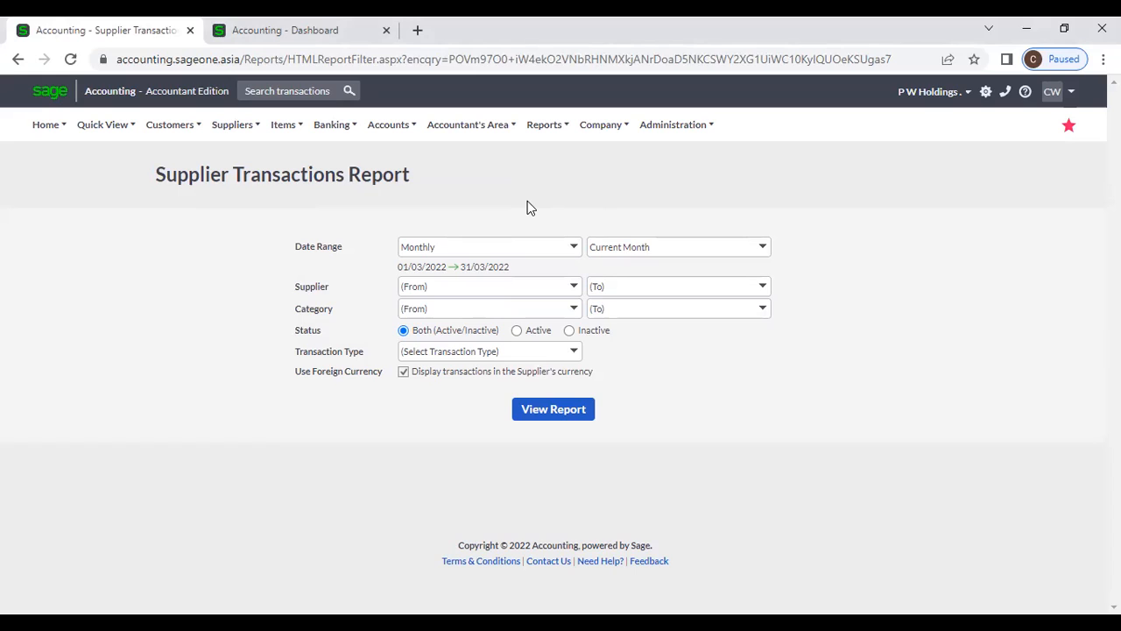
# - Set the date range to Yearly for the current year, and review the supplier, category and transaction type choices without selecting any
pyautogui.click(570, 250)
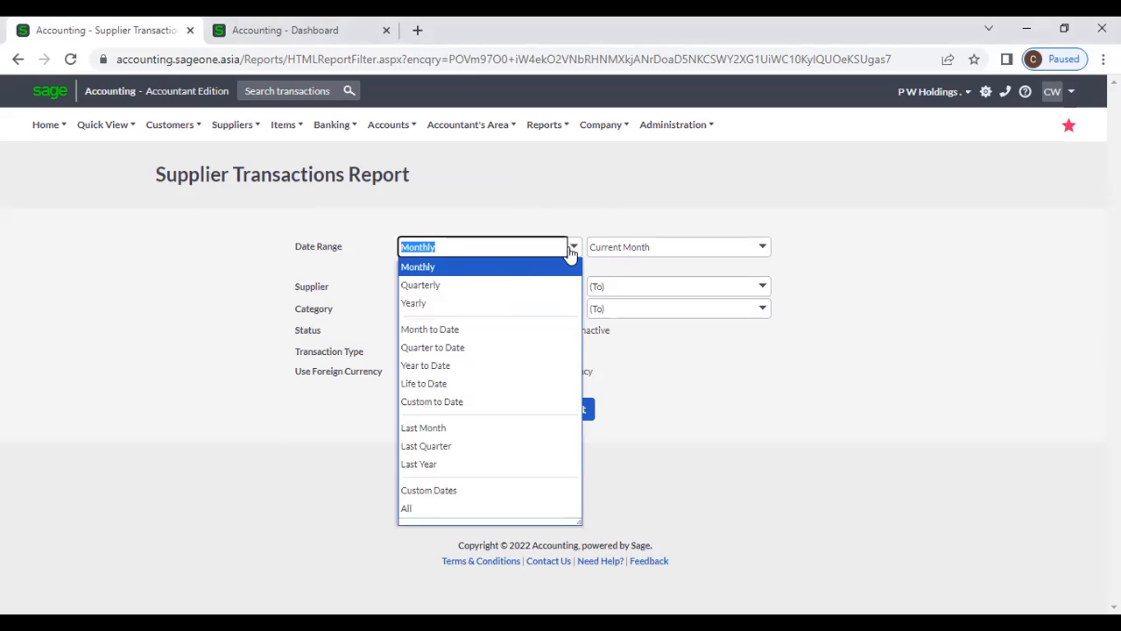
pyautogui.click(484, 303)
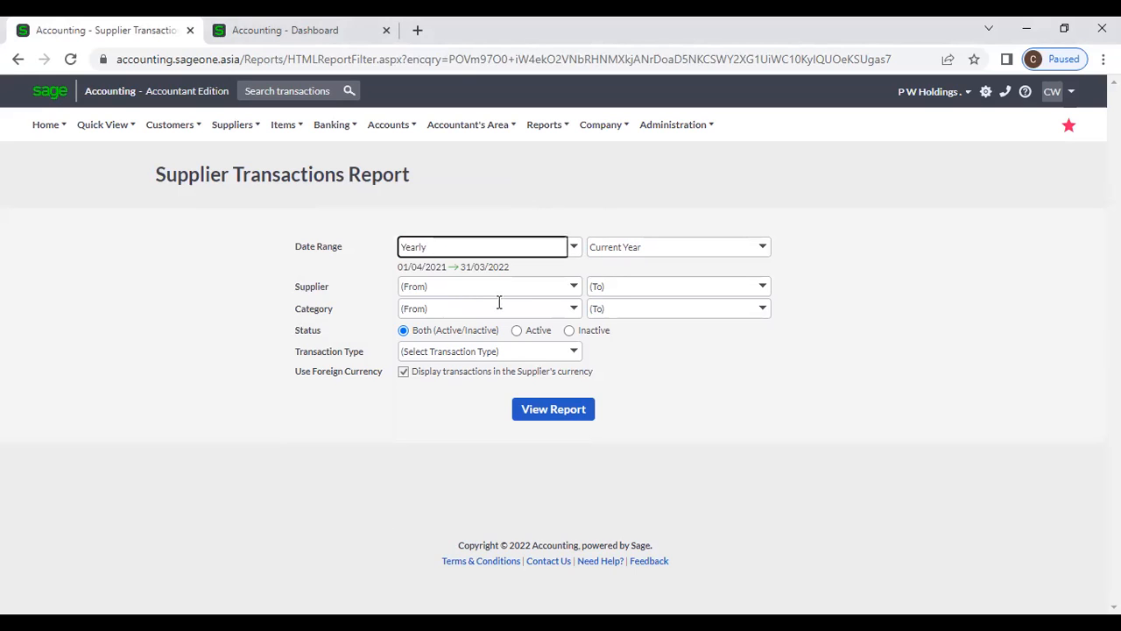
pyautogui.click(575, 288)
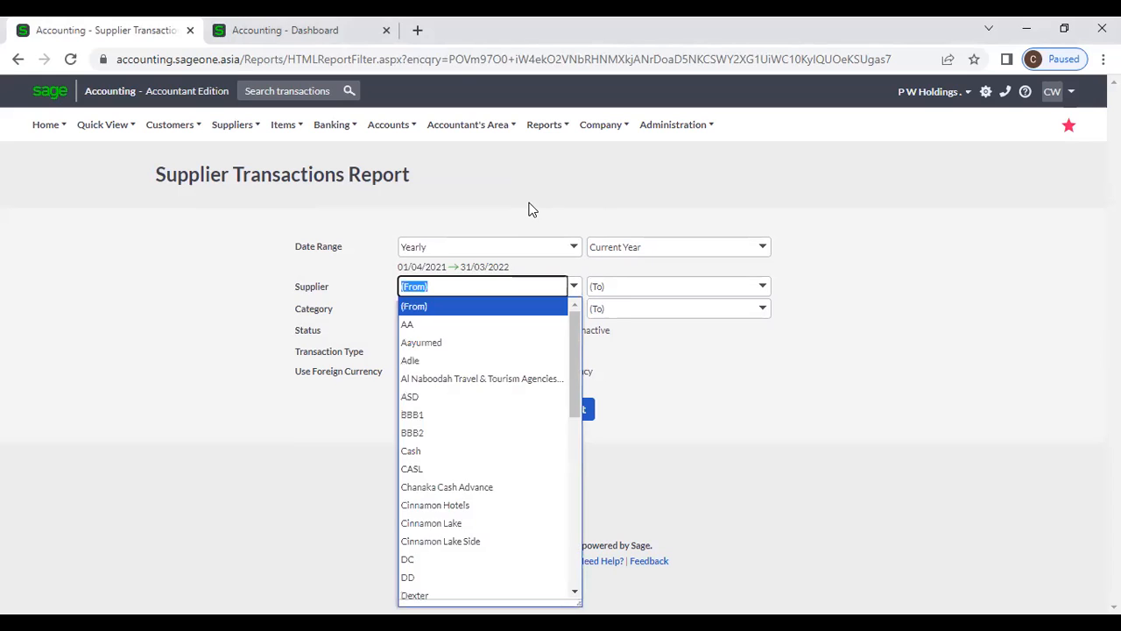
pyautogui.click(529, 209)
pyautogui.click(574, 312)
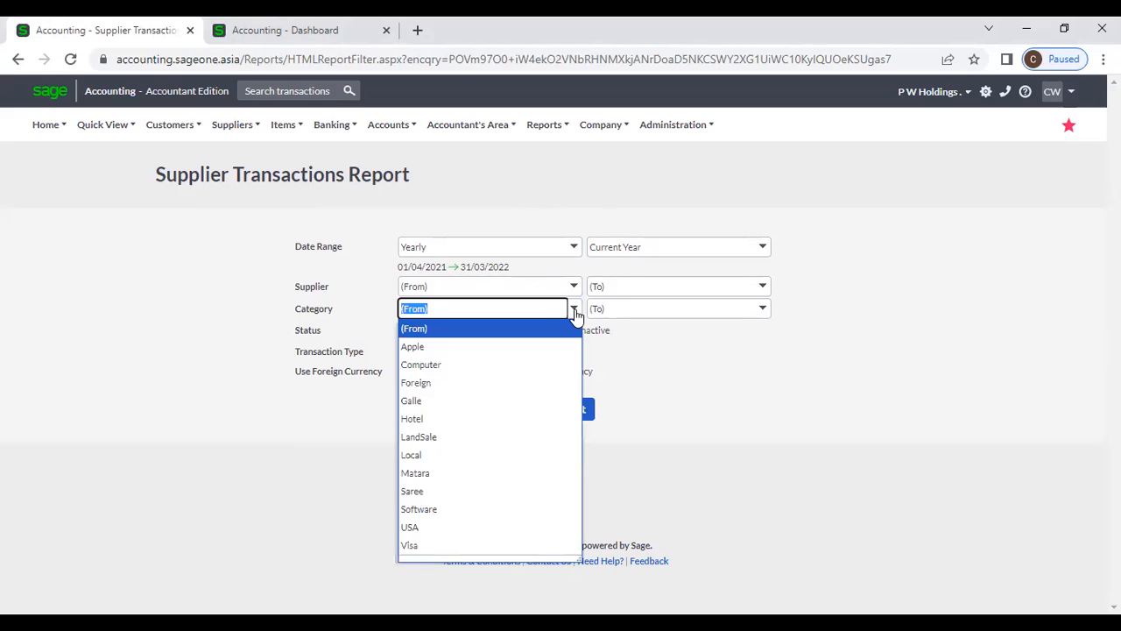
pyautogui.click(663, 356)
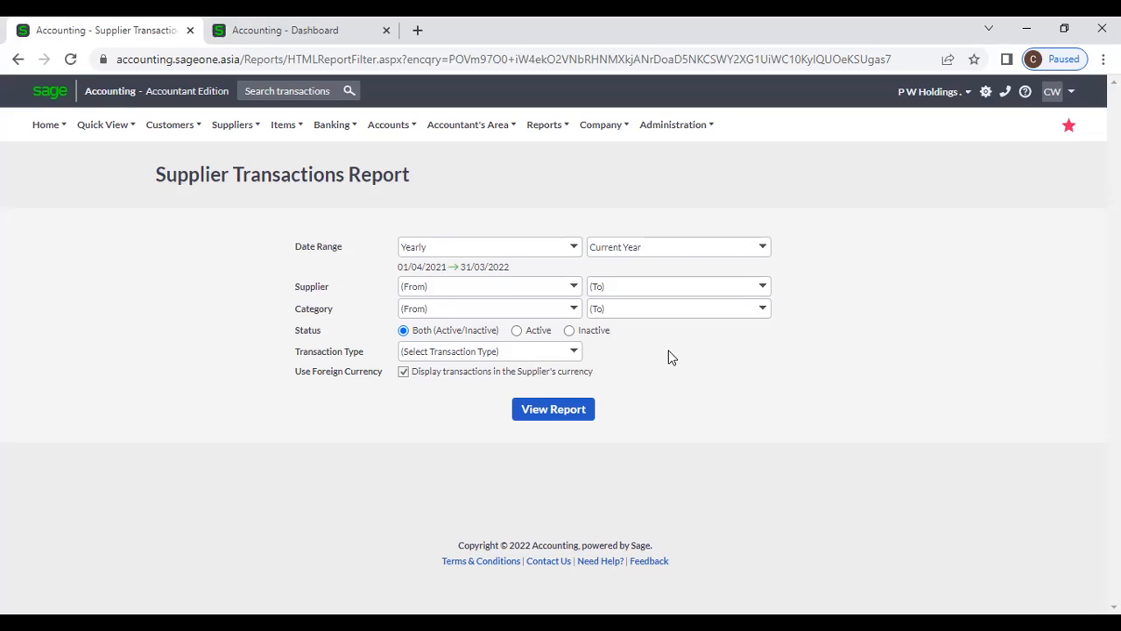
pyautogui.click(572, 355)
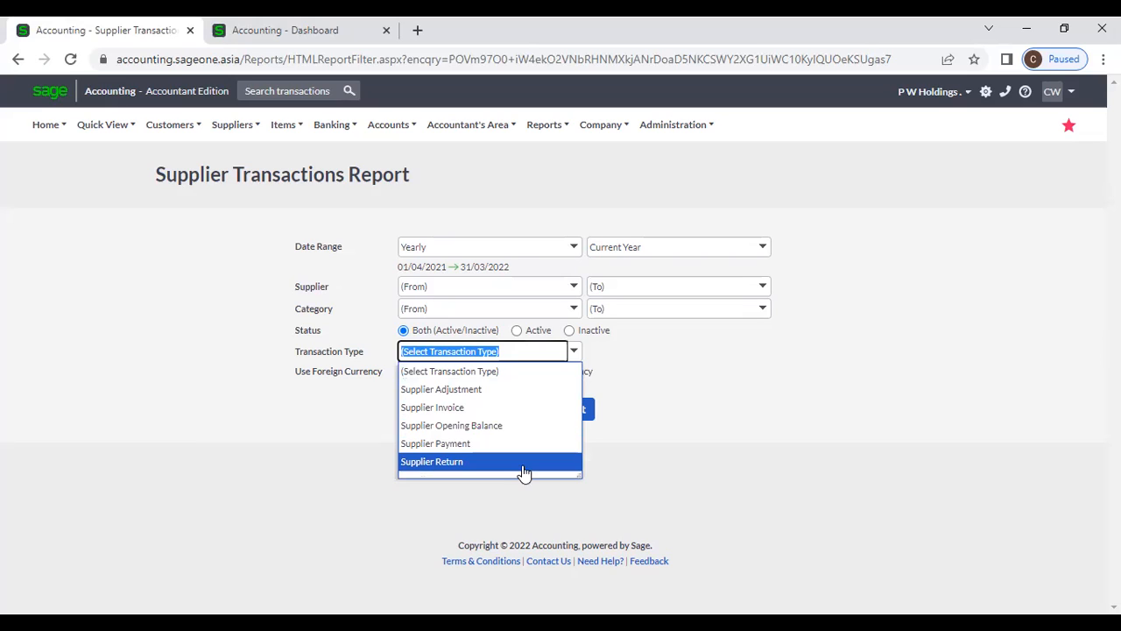
pyautogui.click(714, 456)
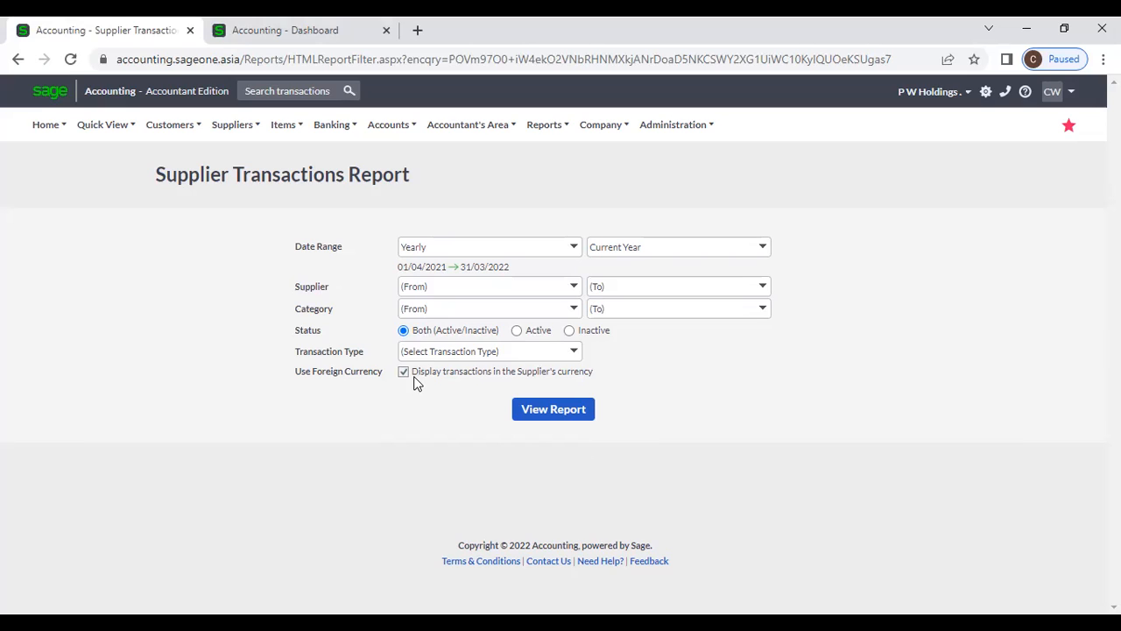
# - Generate the Supplier Transactions report and examine its date range and the entries for supplier AA
pyautogui.click(573, 412)
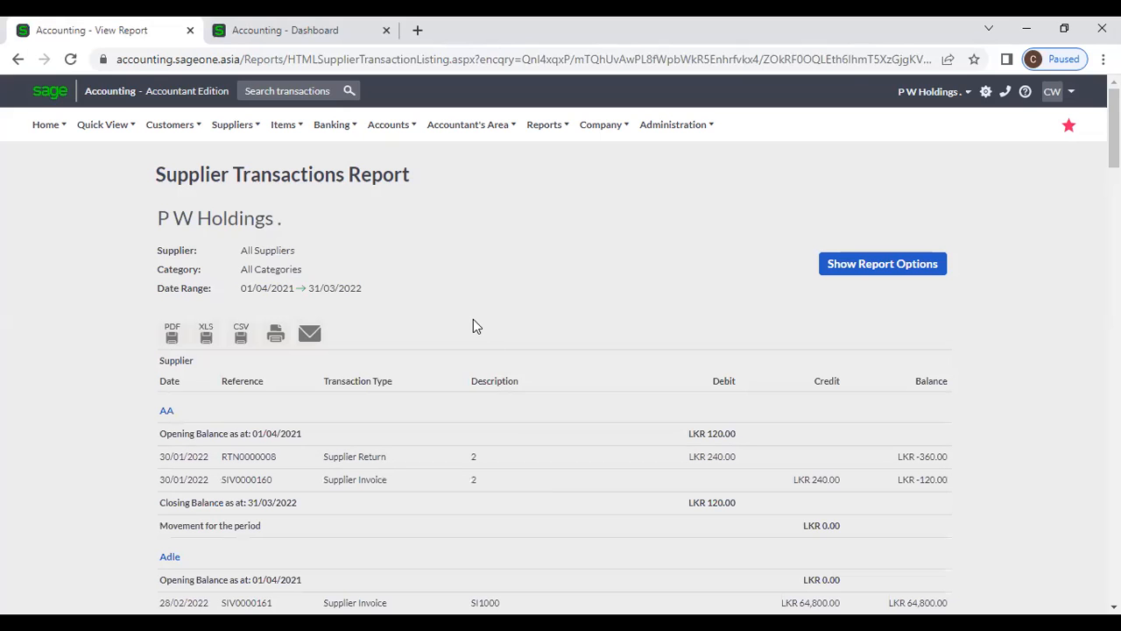
pyautogui.scroll(-2, 473, 324)
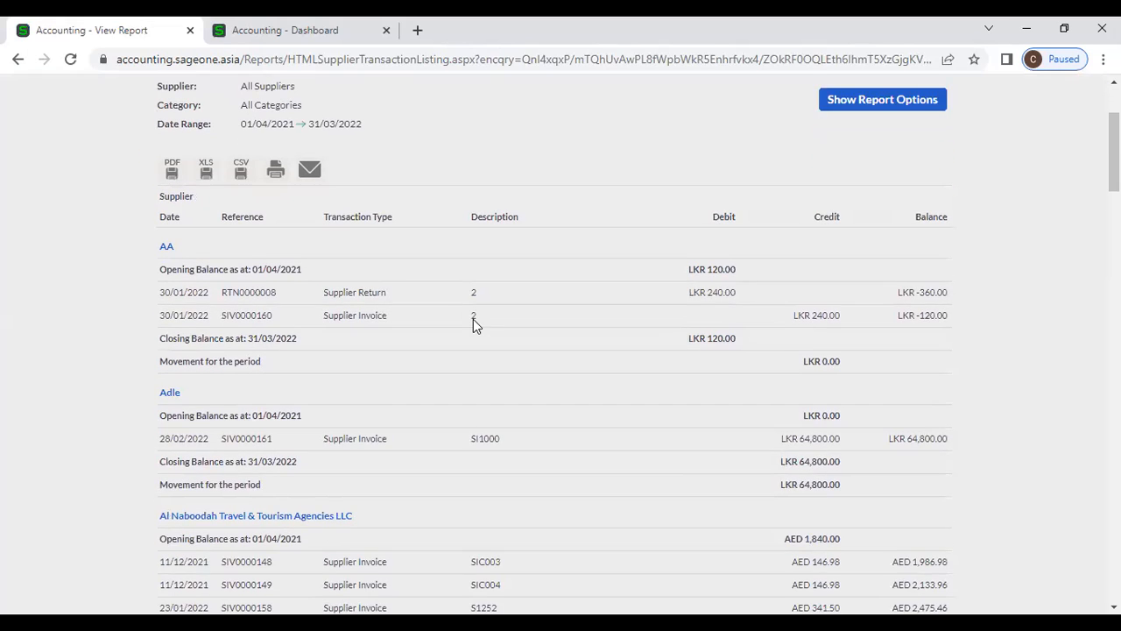
pyautogui.scroll(1, 473, 324)
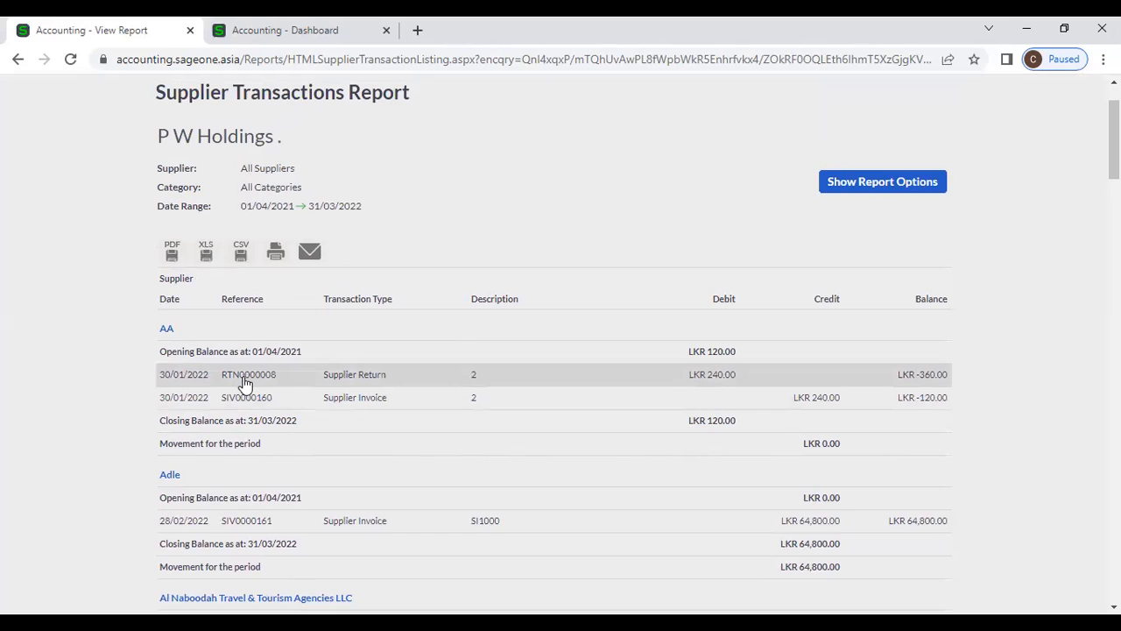
pyautogui.moveTo(234, 205); pyautogui.dragTo(382, 207)
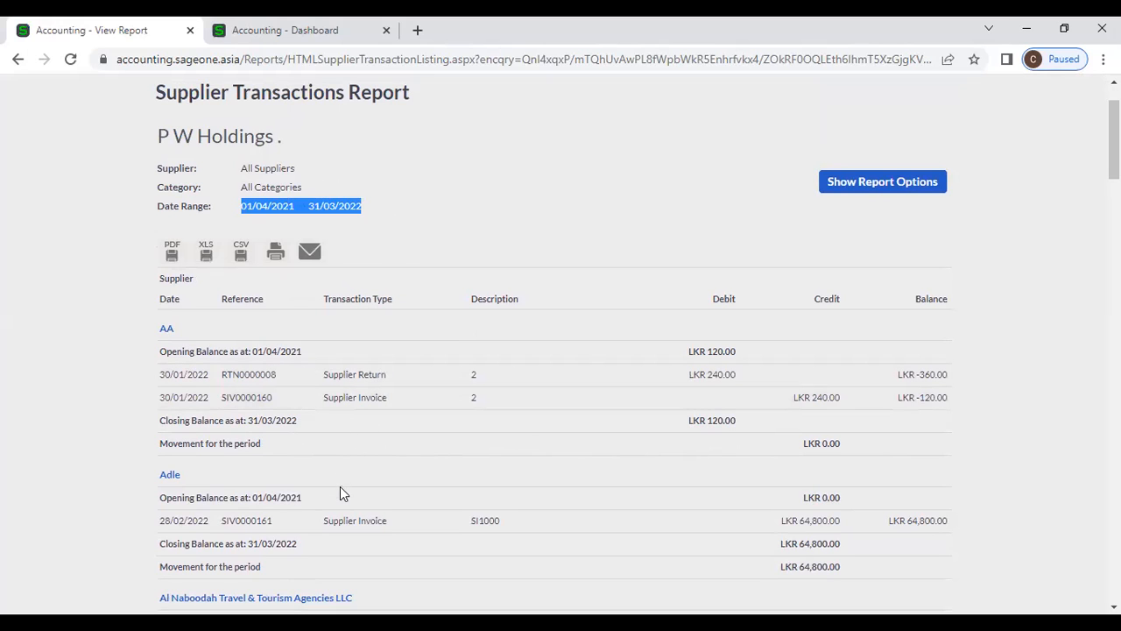
# - Examine each supplier's opening balance, transactions, closing balance and period movement throughout the Supplier Transactions report, and return to its beginning
pyautogui.scroll(-1, 340, 486)
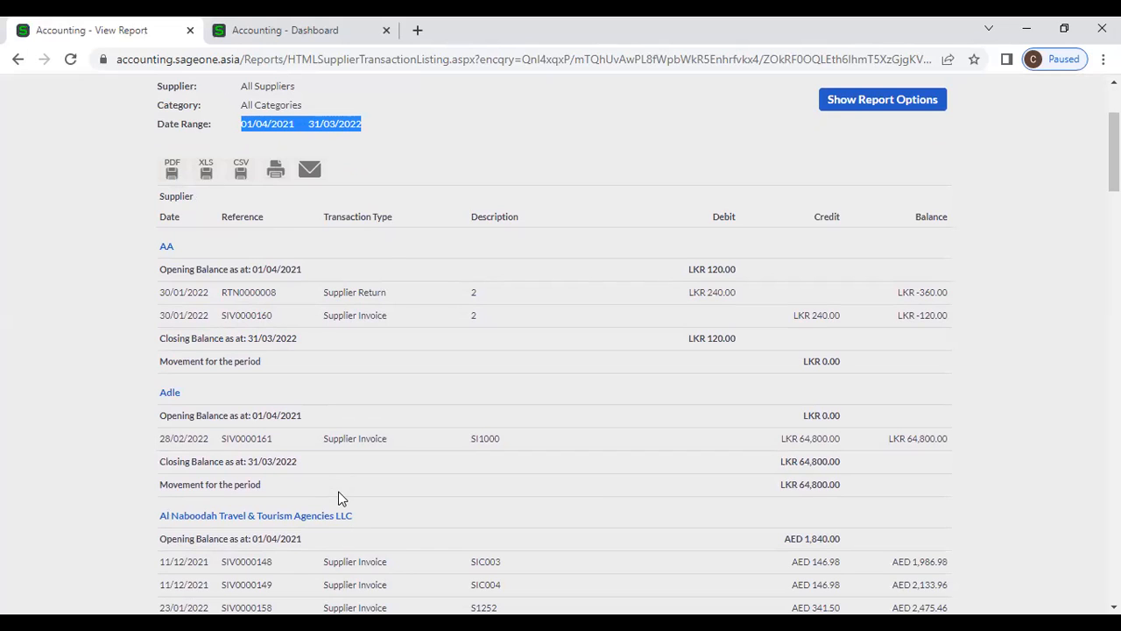
pyautogui.scroll(-4, 963, 498)
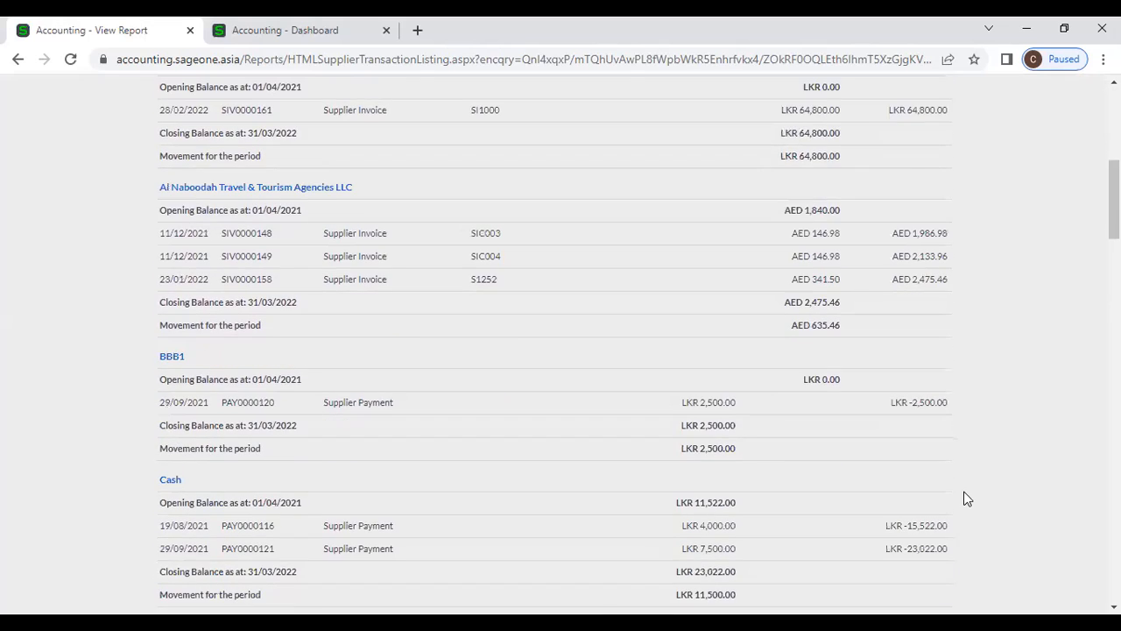
pyautogui.scroll(-3, 935, 481)
pyautogui.scroll(-4, 935, 481)
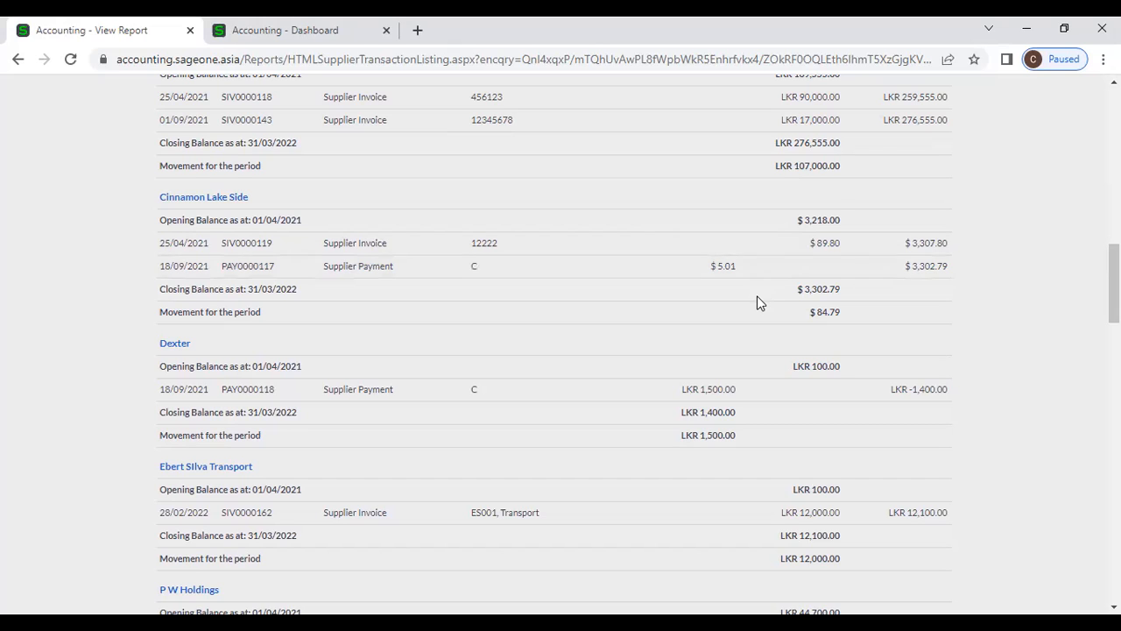
pyautogui.scroll(-5, 758, 301)
pyautogui.scroll(-15, 758, 302)
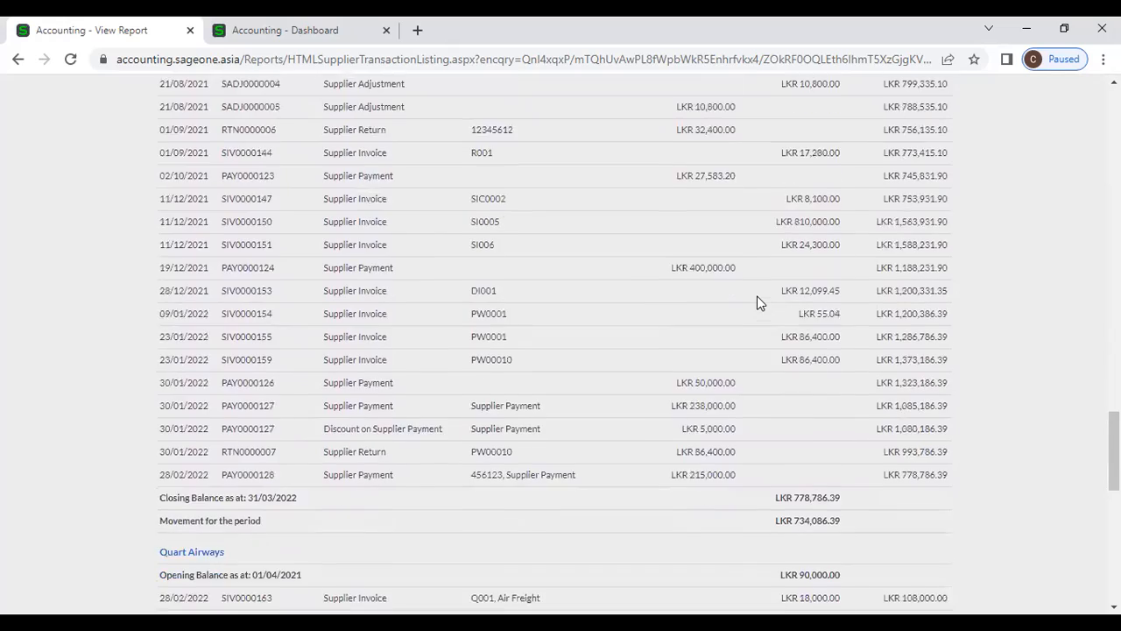
pyautogui.scroll(-2, 756, 297)
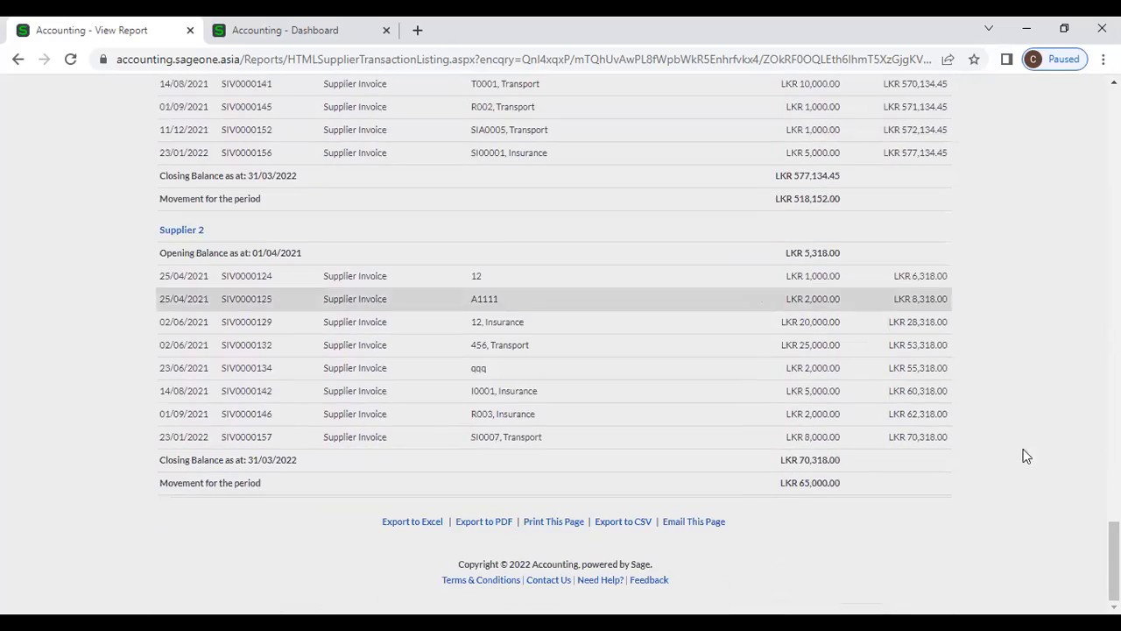
pyautogui.moveTo(1114, 561); pyautogui.dragTo(1113, 125)
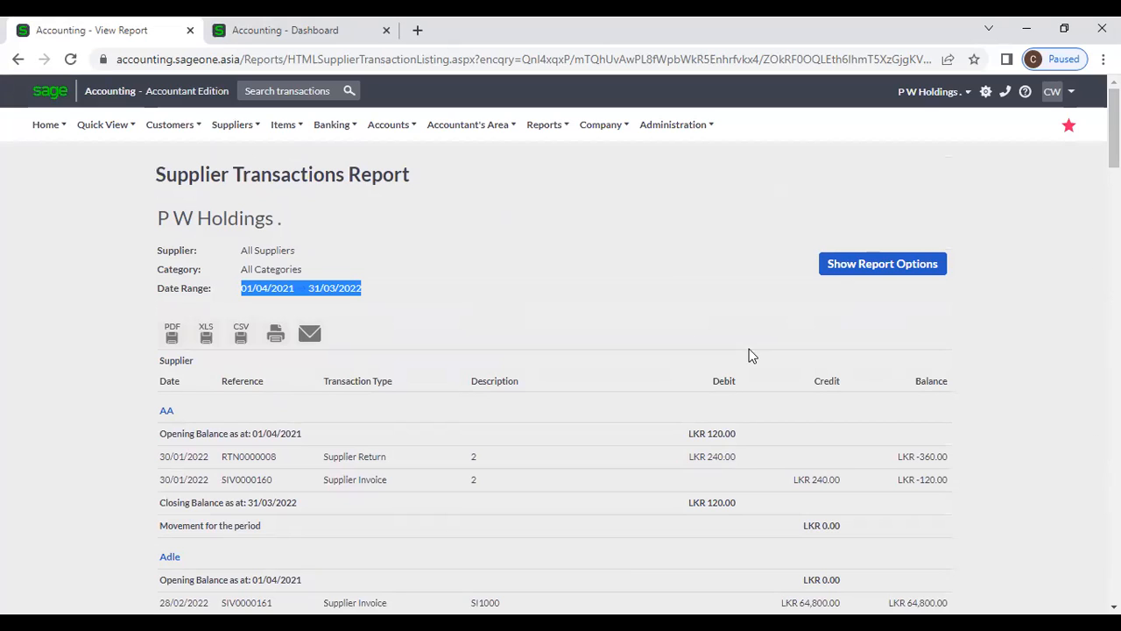
pyautogui.click(565, 221)
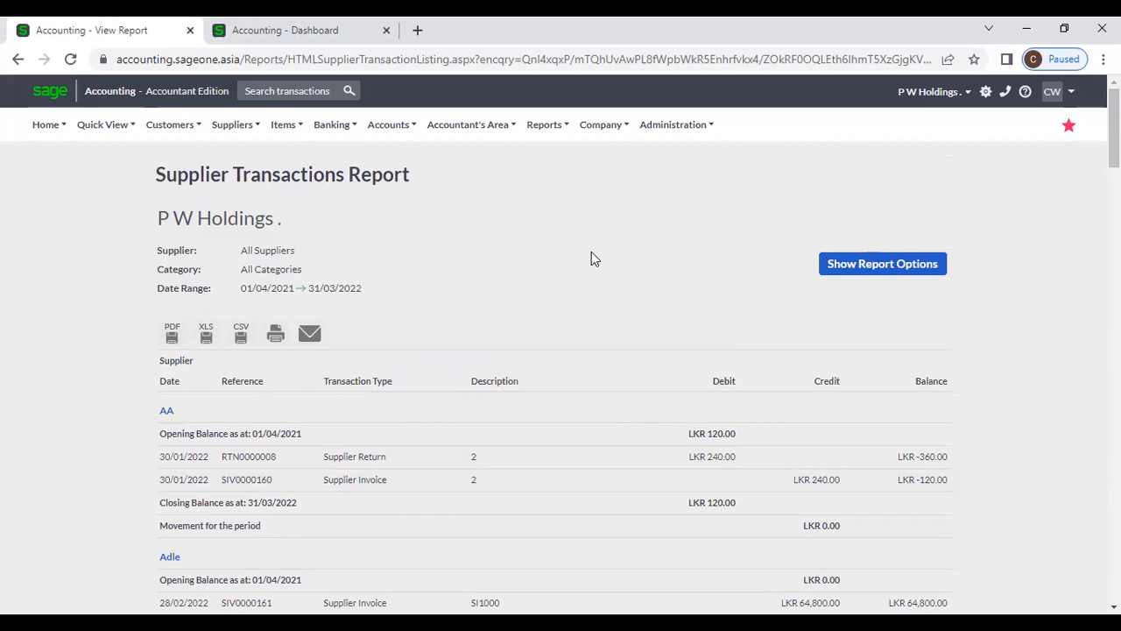
# - Open the Supplier Purchase Orders report options
pyautogui.click(232, 124)
pyautogui.moveTo(247, 192)
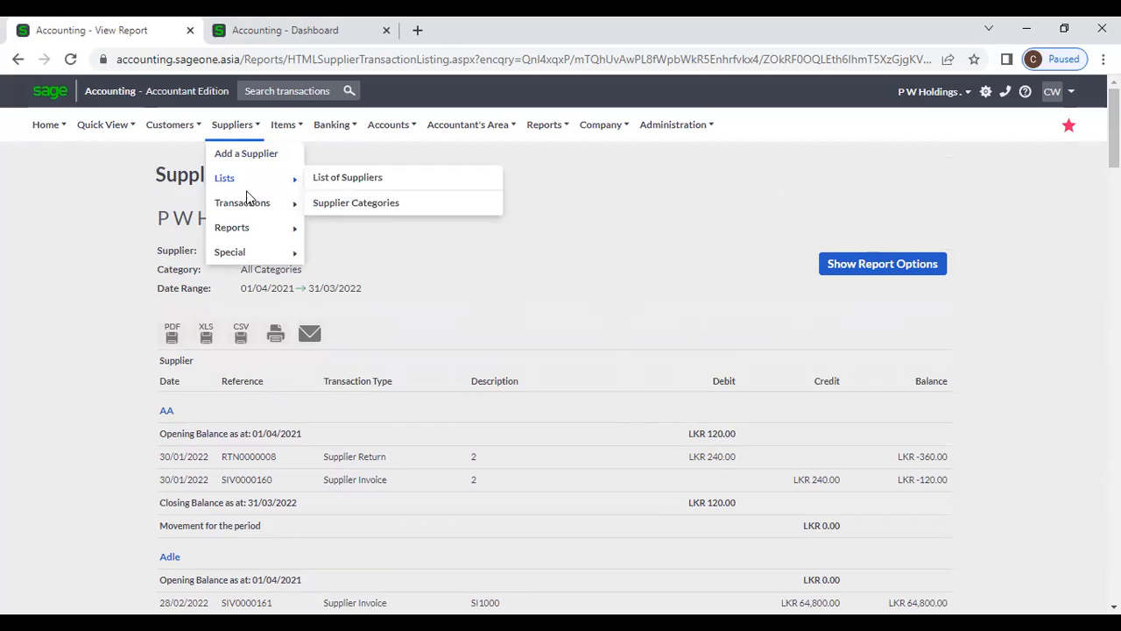
pyautogui.moveTo(254, 227)
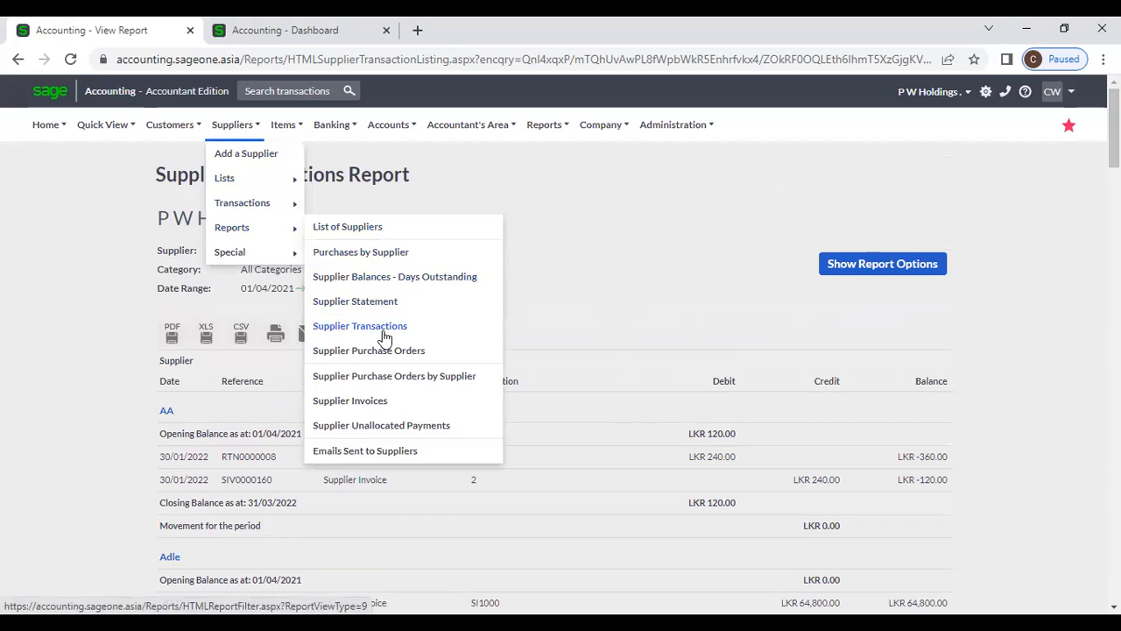
pyautogui.click(386, 360)
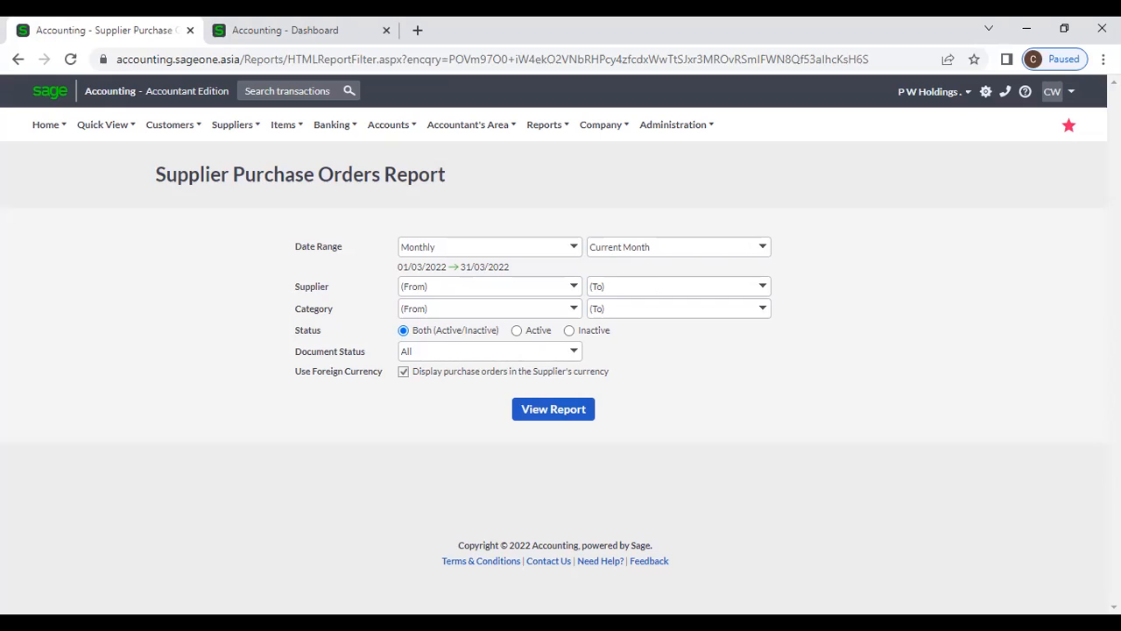
# - Set the purchase orders report's date range to Yearly for the current year, and review the supplier, category and document status choices
pyautogui.click(574, 251)
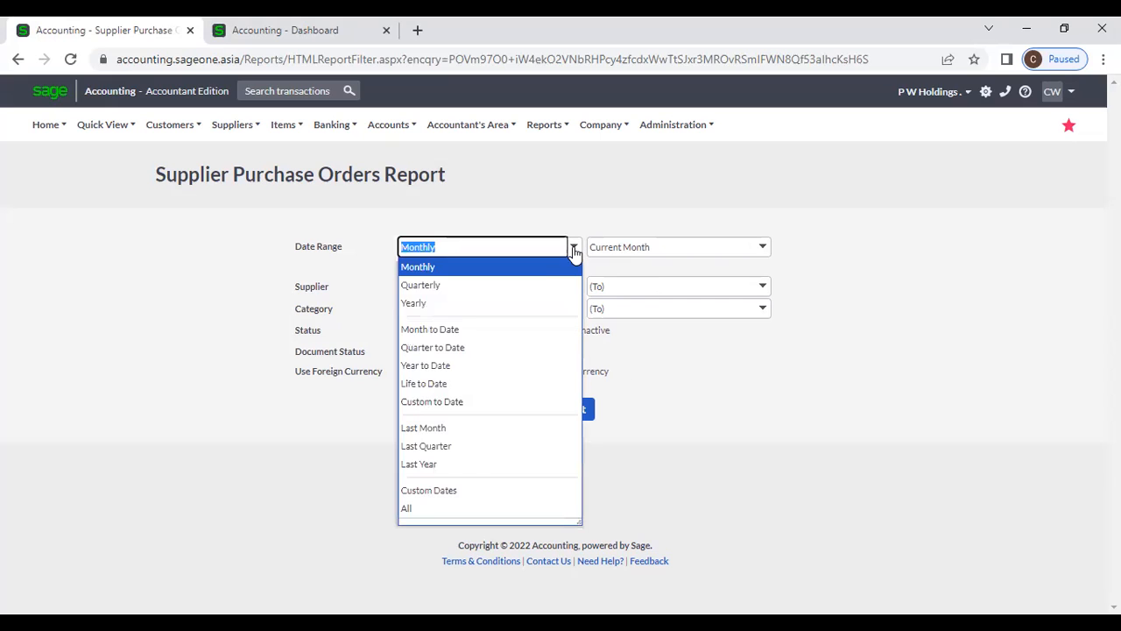
pyautogui.click(481, 310)
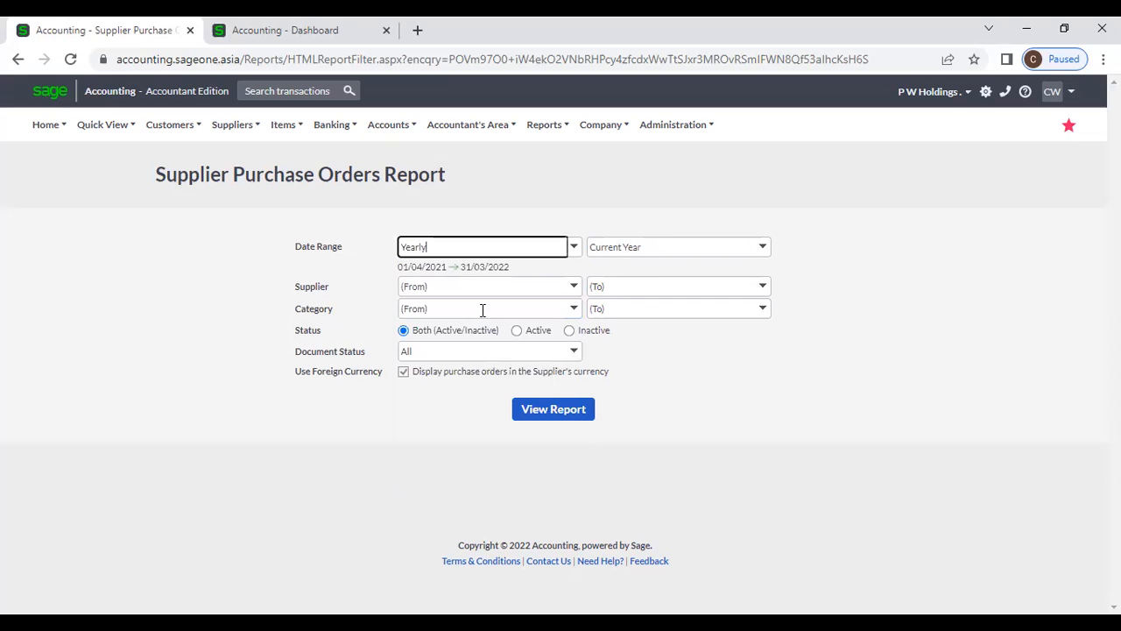
pyautogui.click(574, 287)
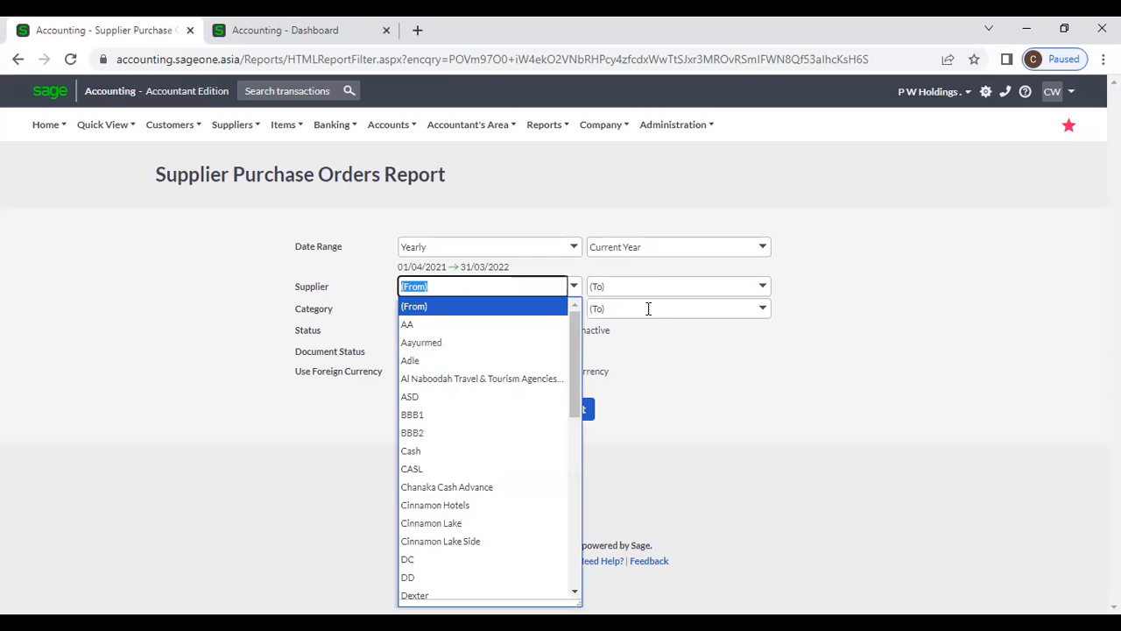
pyautogui.click(665, 336)
pyautogui.click(572, 310)
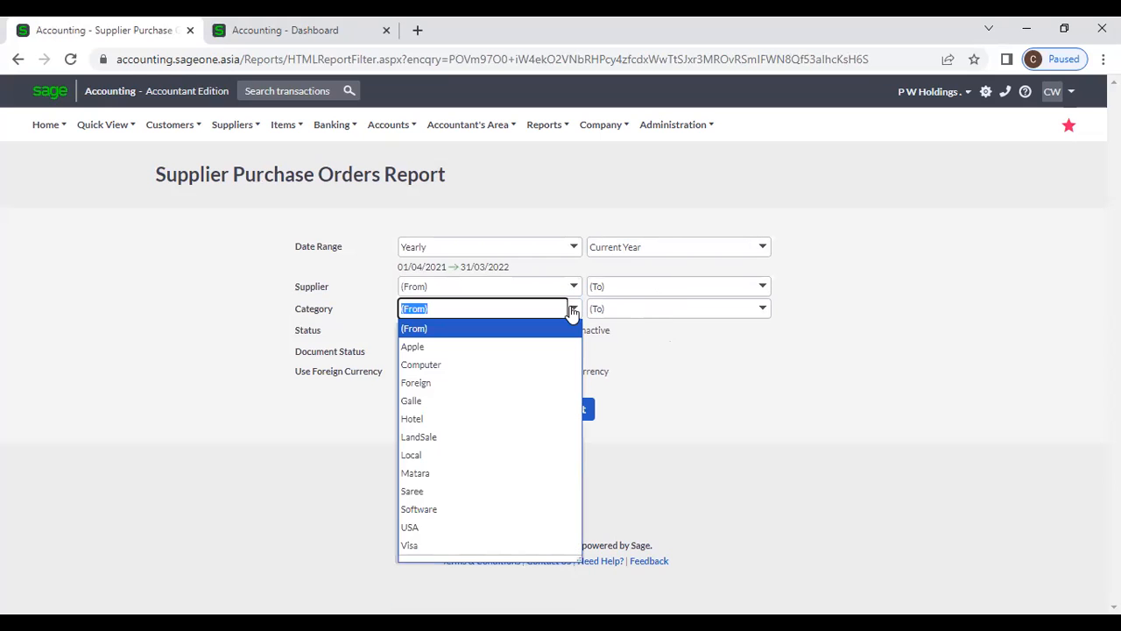
pyautogui.click(656, 351)
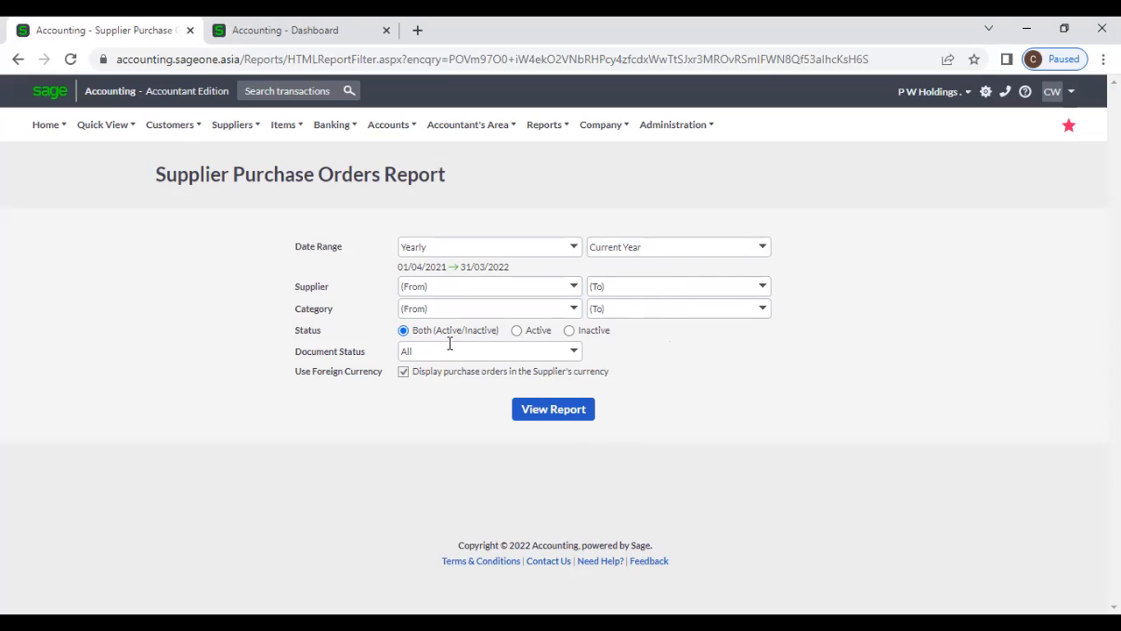
pyautogui.click(576, 352)
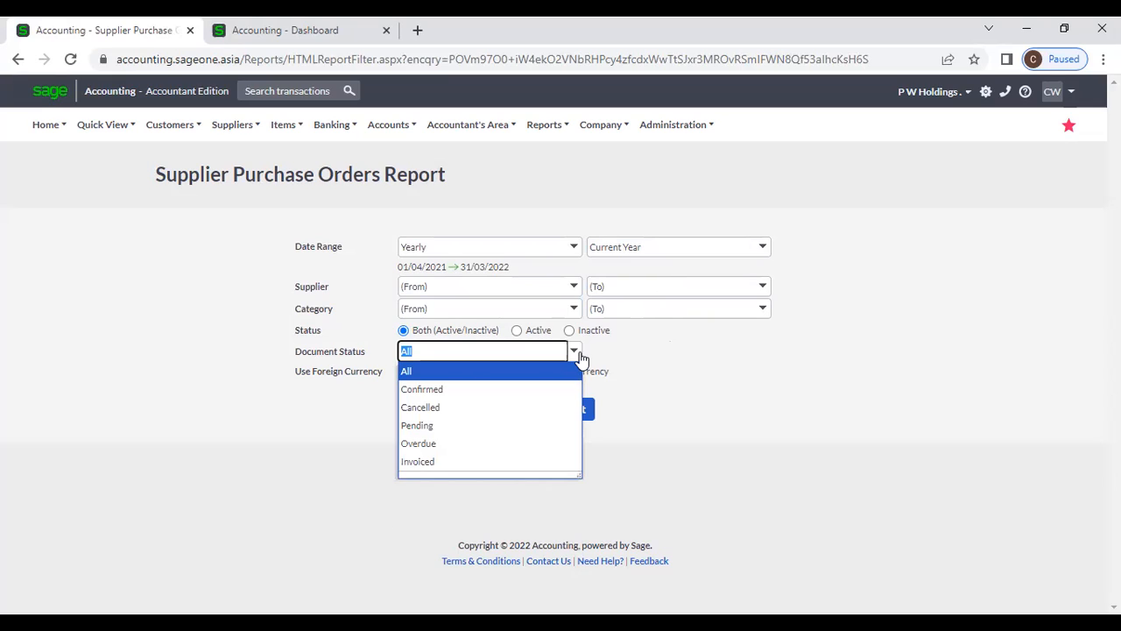
# - Open the Supplier Purchase Orders transaction list in a duplicate browser tab and sort it by status
pyautogui.rightClick(108, 26)
pyautogui.click(175, 144)
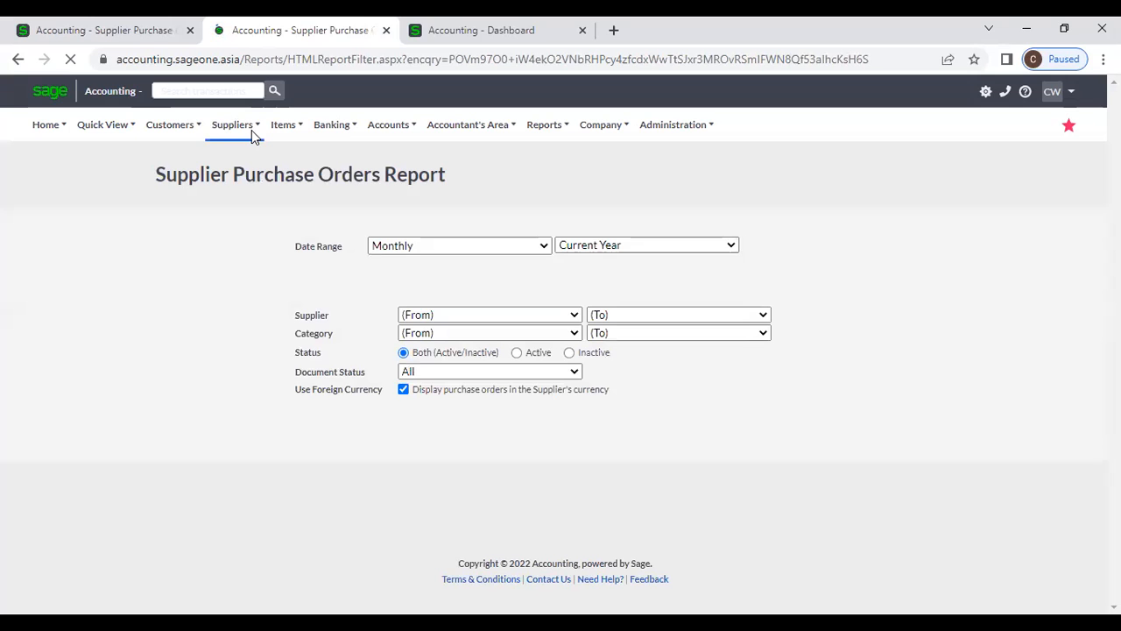
pyautogui.click(225, 132)
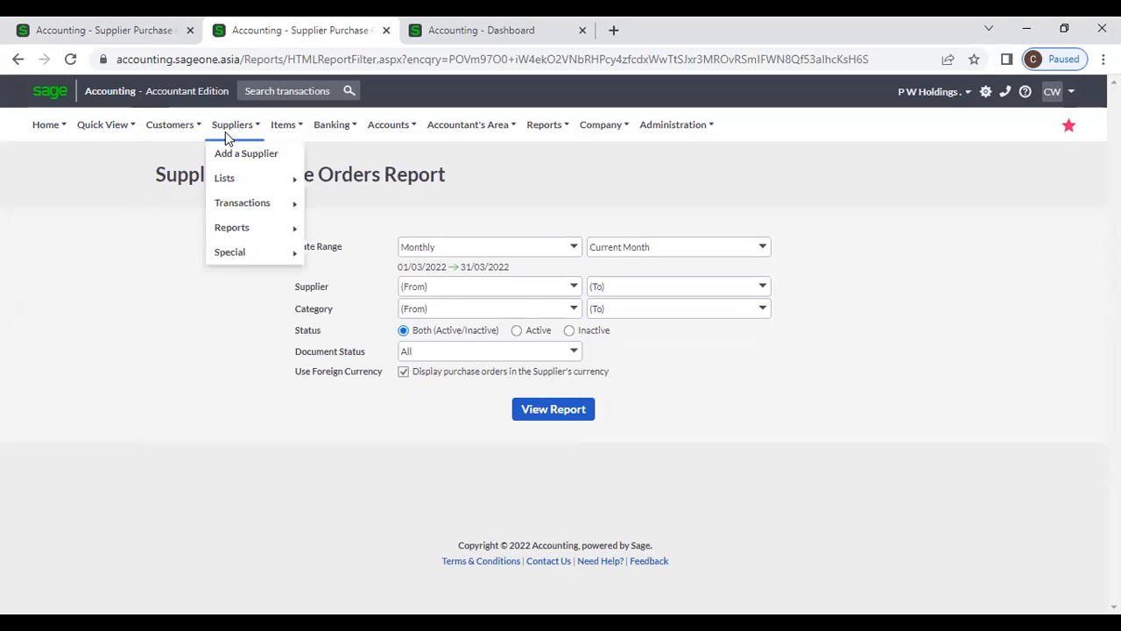
pyautogui.moveTo(233, 205)
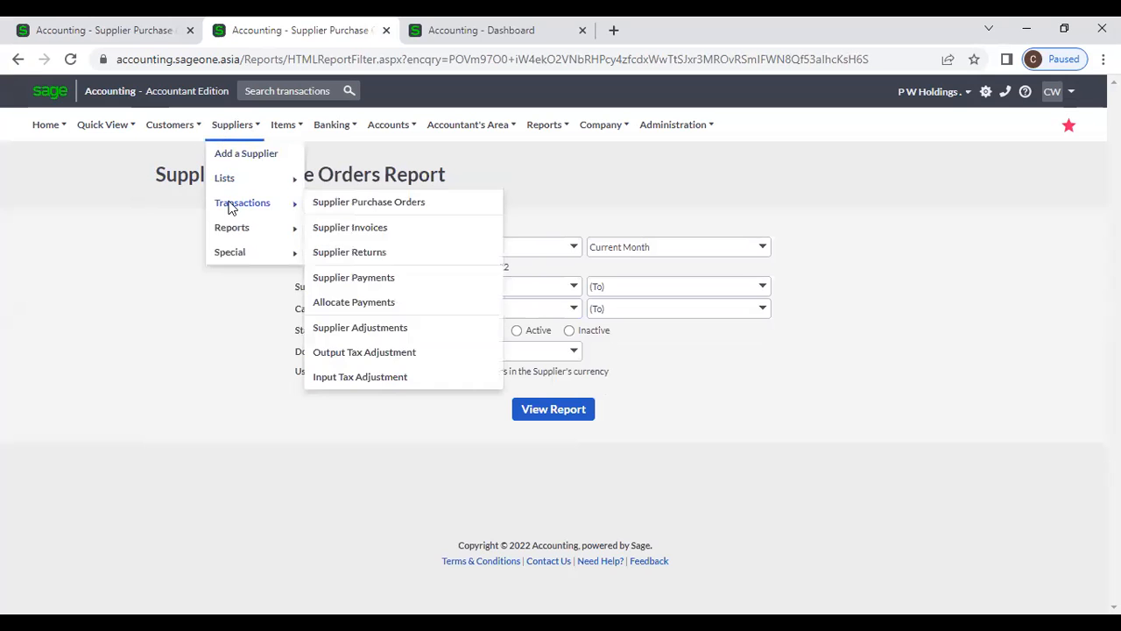
pyautogui.click(350, 207)
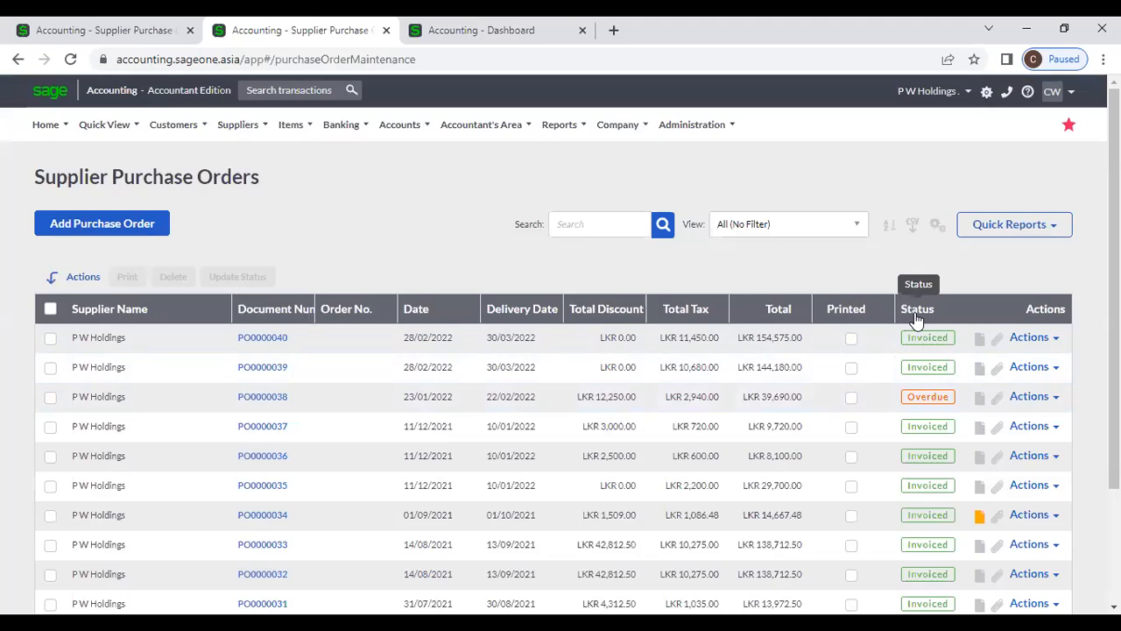
pyautogui.click(917, 308)
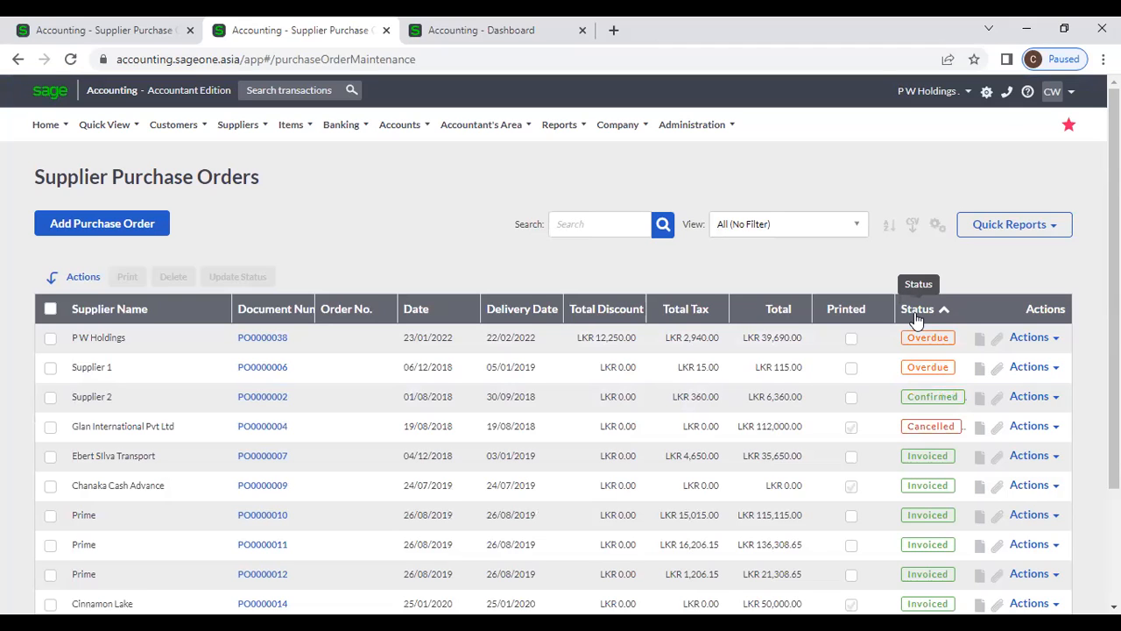
# - Return to the report options, keep document status at All, generate the Supplier Purchase Orders Report and examine its orders
pyautogui.click(127, 31)
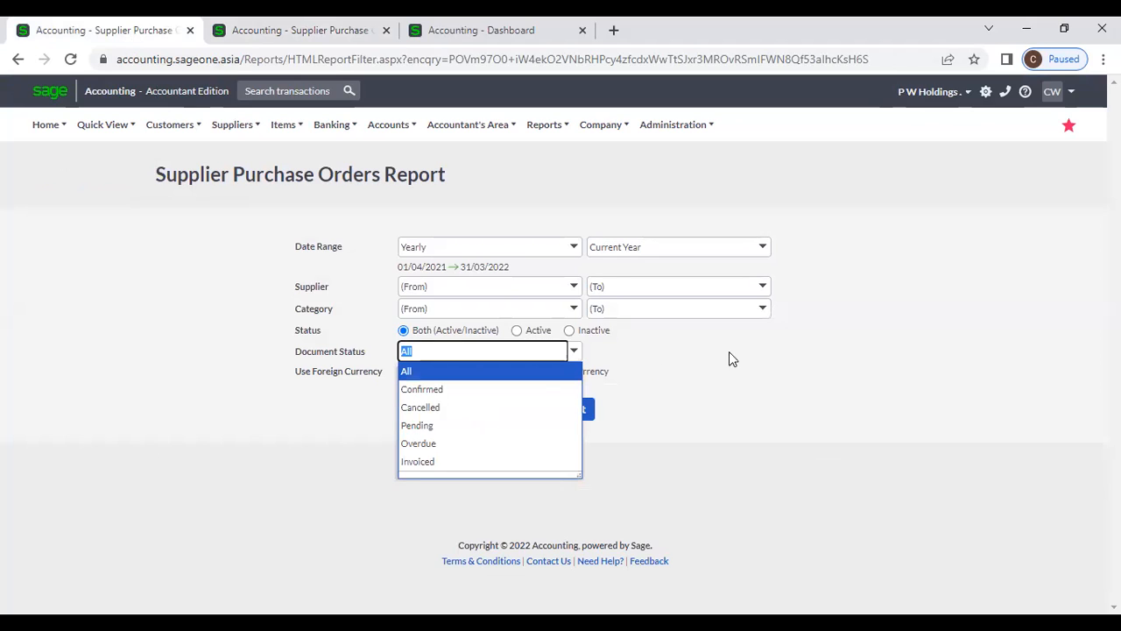
pyautogui.click(550, 375)
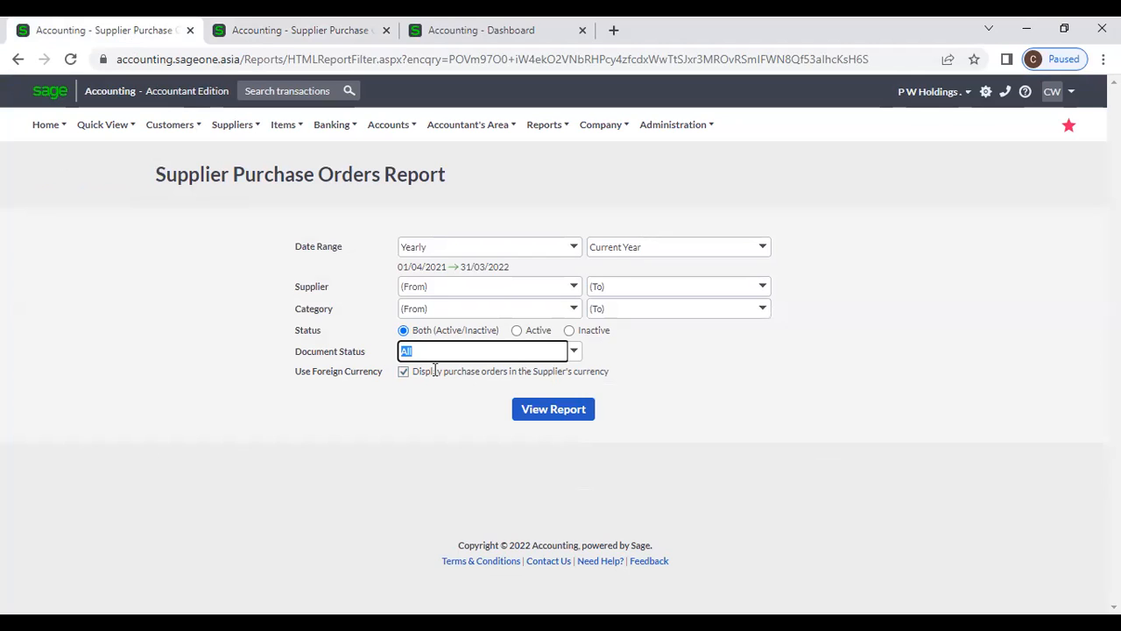
pyautogui.click(579, 418)
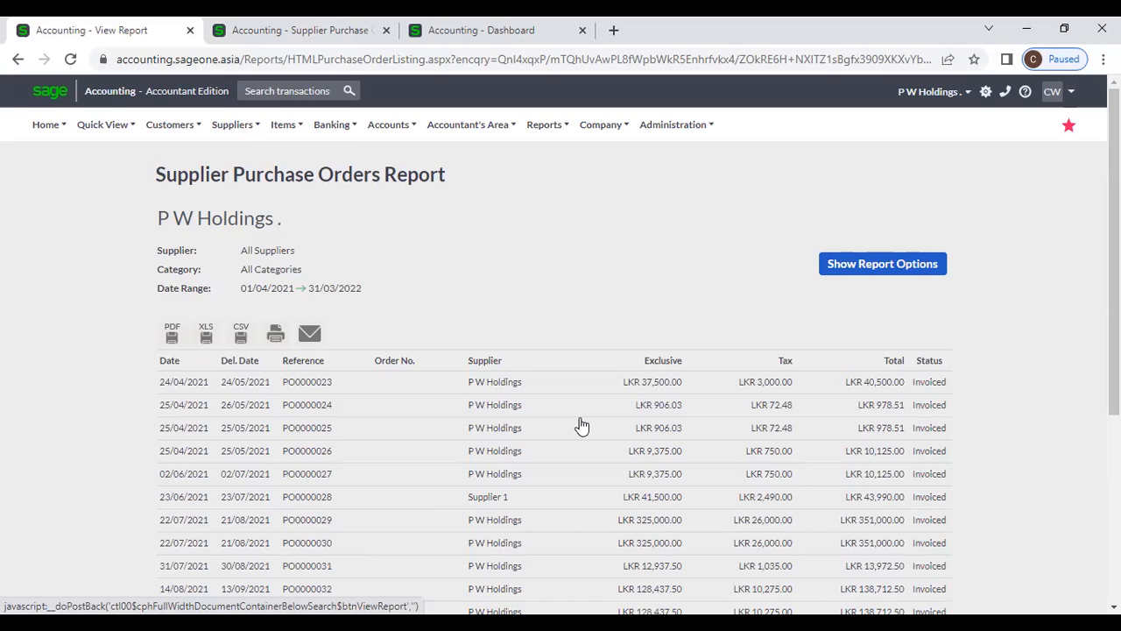
pyautogui.scroll(-4, 581, 421)
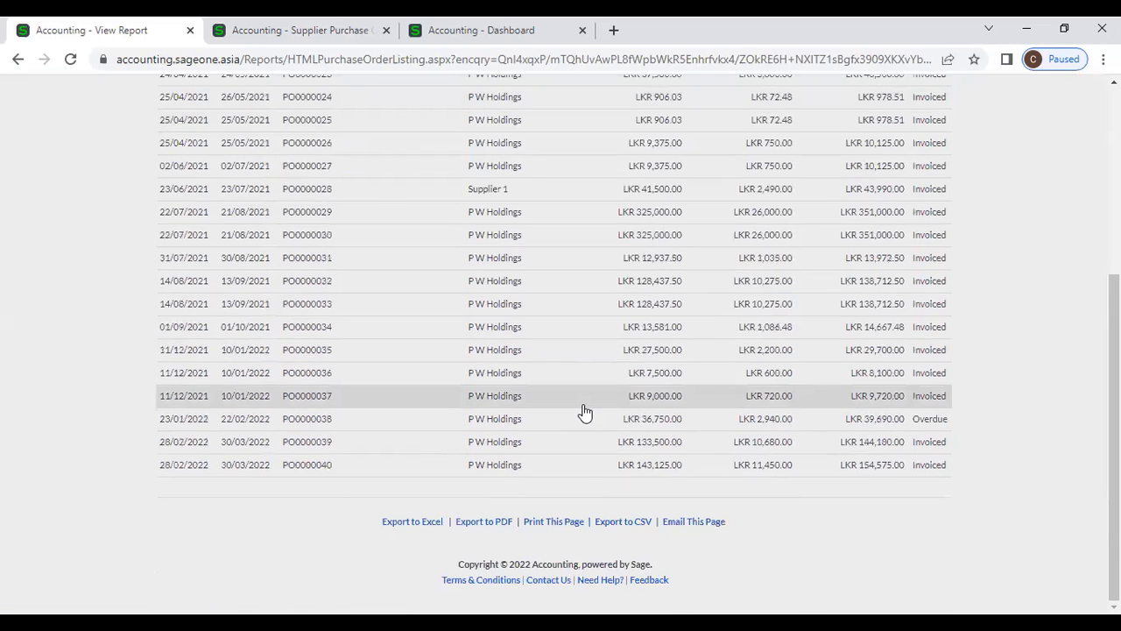
pyautogui.scroll(3, 405, 300)
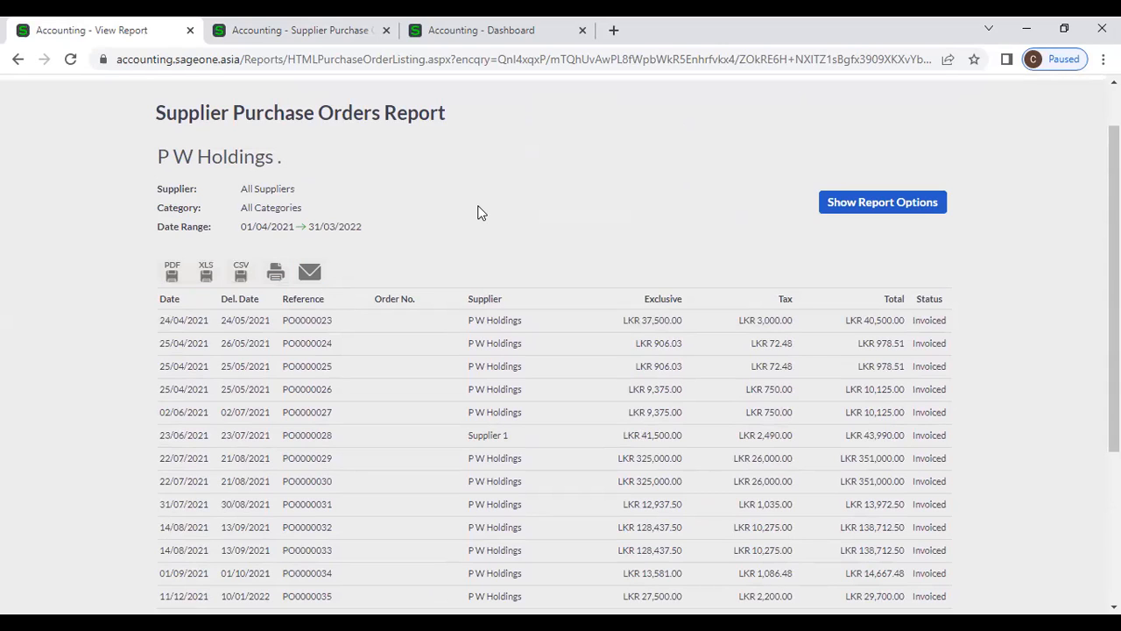
# - Open the Supplier Purchase Orders By Supplier Report options in the tab showing the purchase orders list
pyautogui.click(281, 29)
pyautogui.moveTo(242, 123)
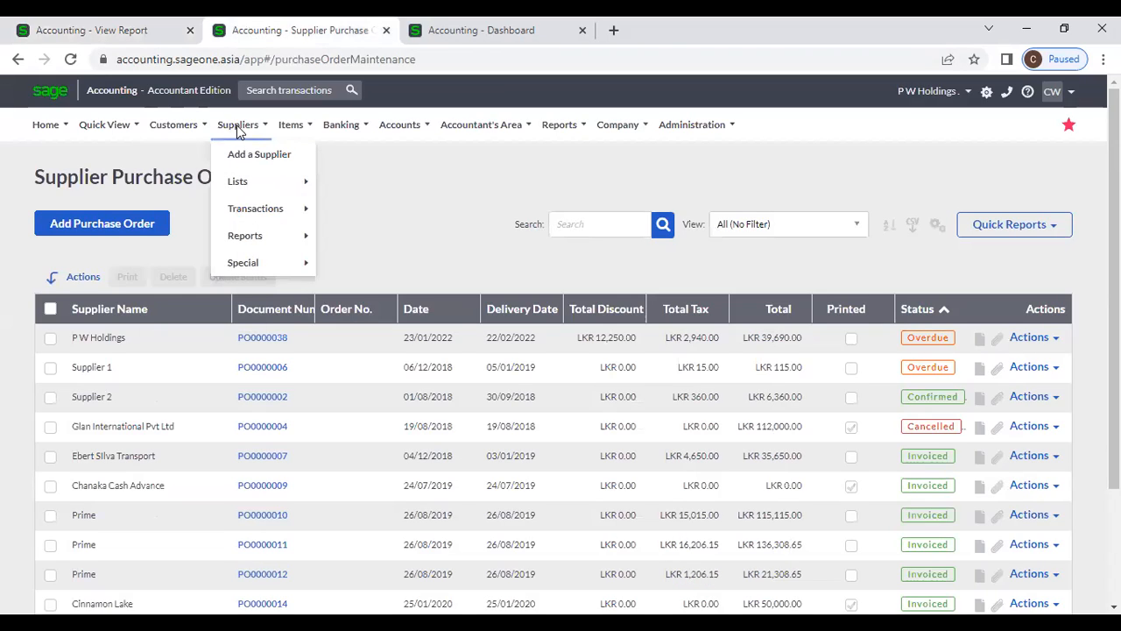
pyautogui.moveTo(263, 238)
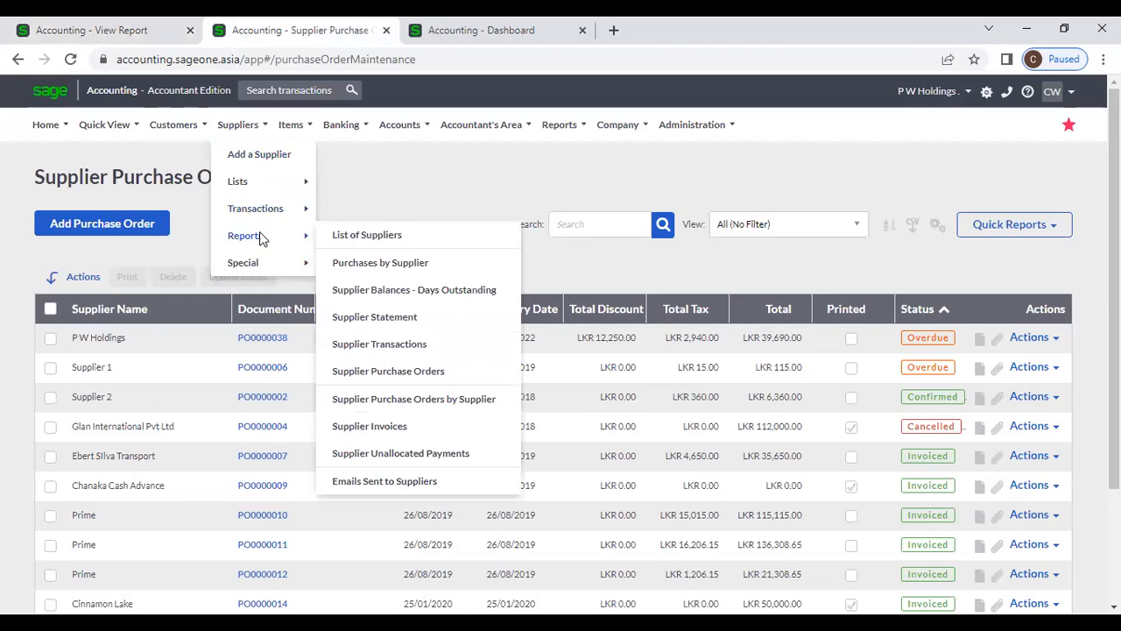
pyautogui.click(441, 406)
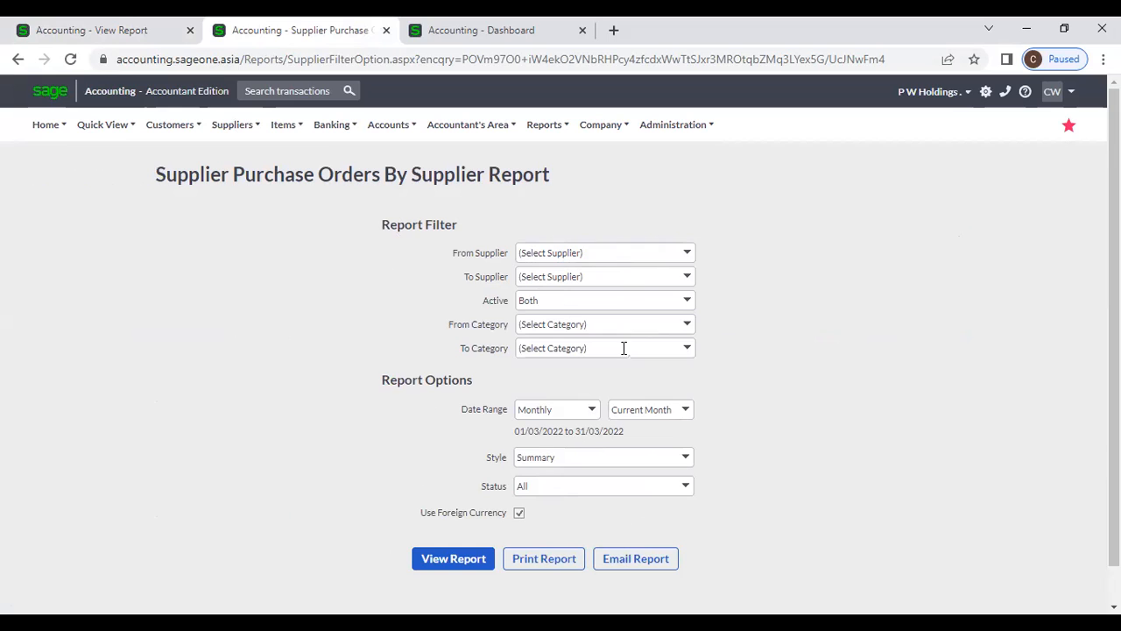
# - Set the date range to Yearly for the current year and generate the Summary-style purchase orders by supplier report with status All
pyautogui.click(596, 417)
pyautogui.click(568, 183)
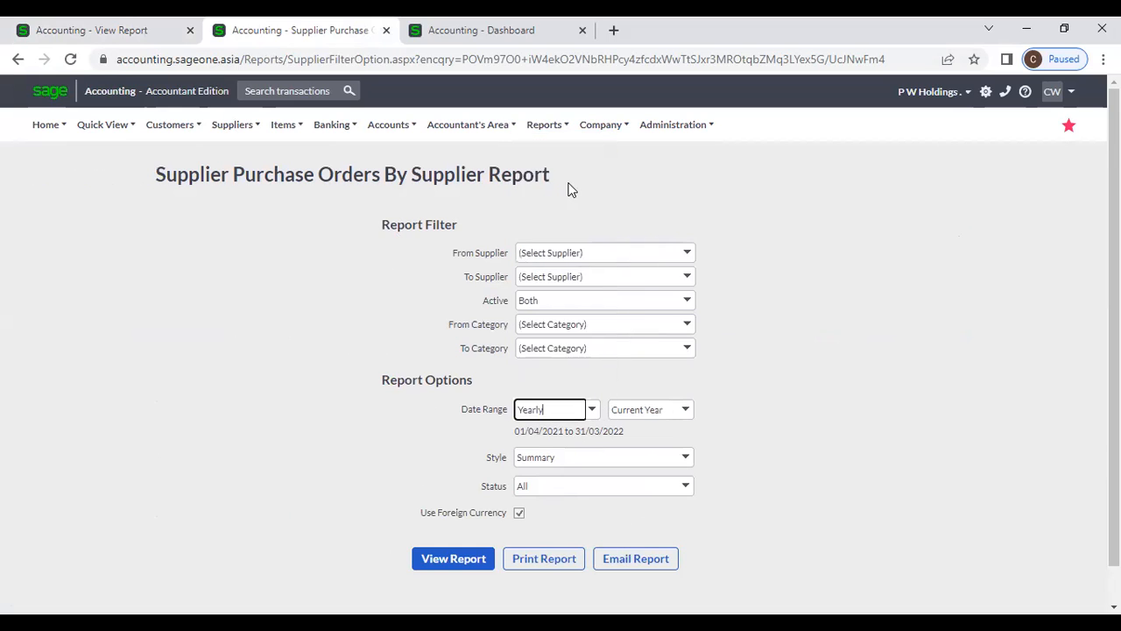
pyautogui.click(765, 447)
pyautogui.click(685, 487)
pyautogui.click(467, 557)
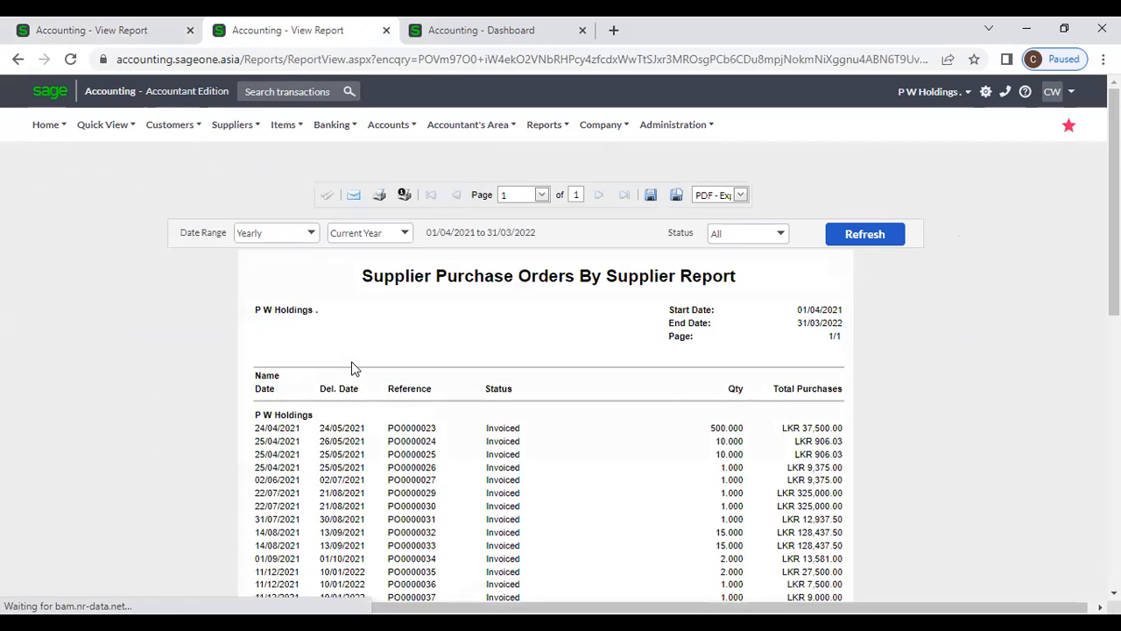
# - Compare the order listing in the Supplier Purchase Orders Report with the per-supplier grouping in the Supplier Purchase Orders By Supplier Report
pyautogui.scroll(-2, 354, 368)
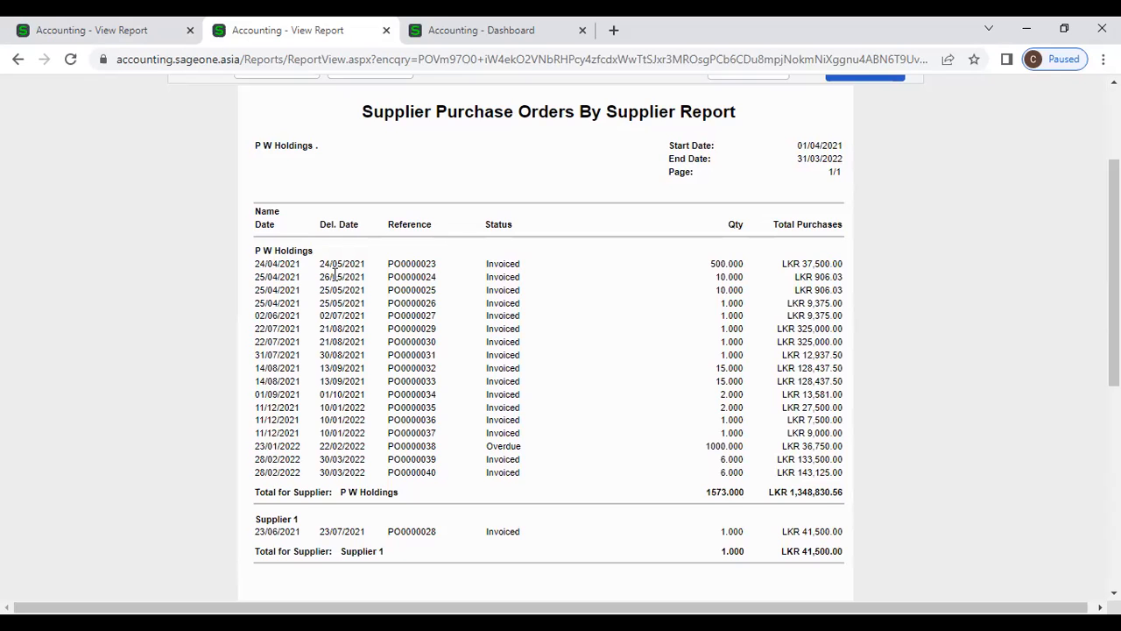
pyautogui.scroll(1, 334, 274)
pyautogui.scroll(-2, 334, 274)
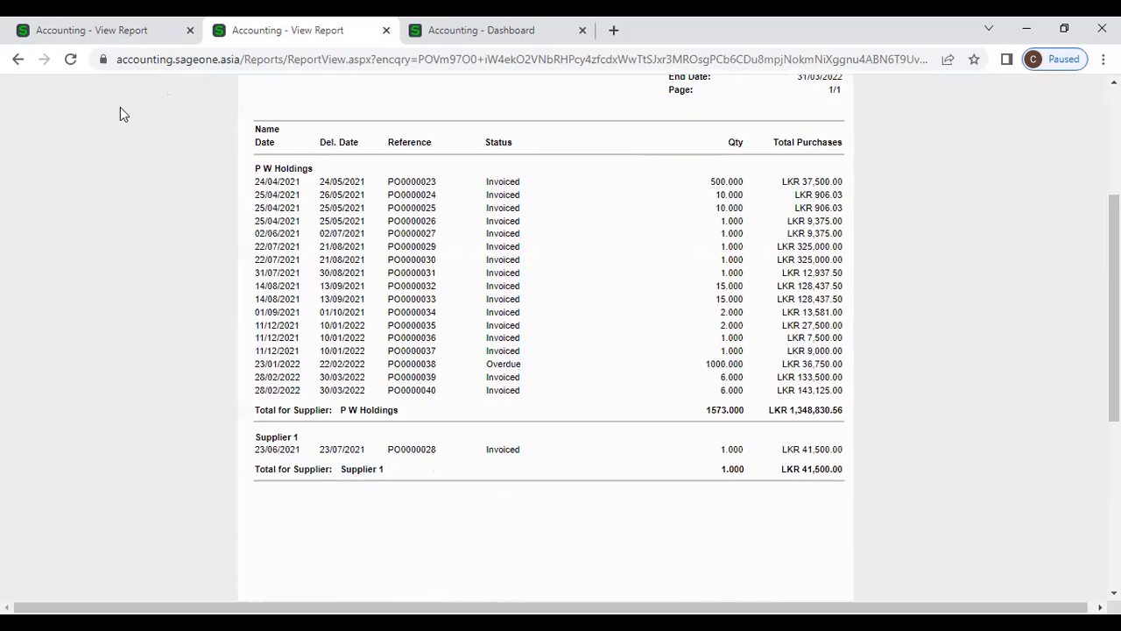
pyautogui.click(76, 24)
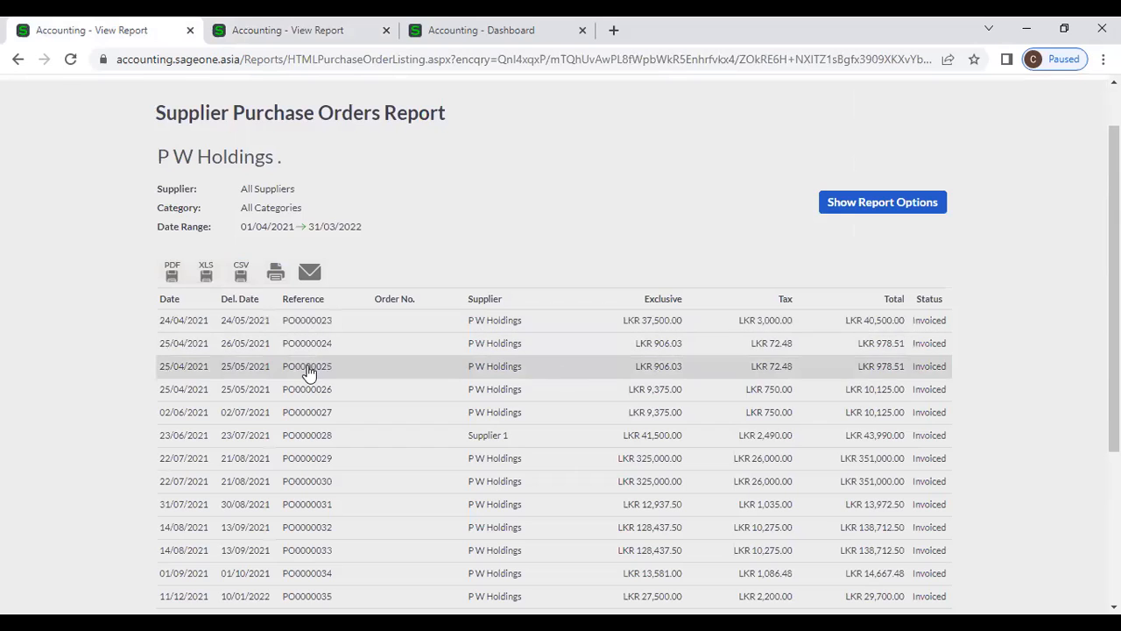
pyautogui.click(276, 28)
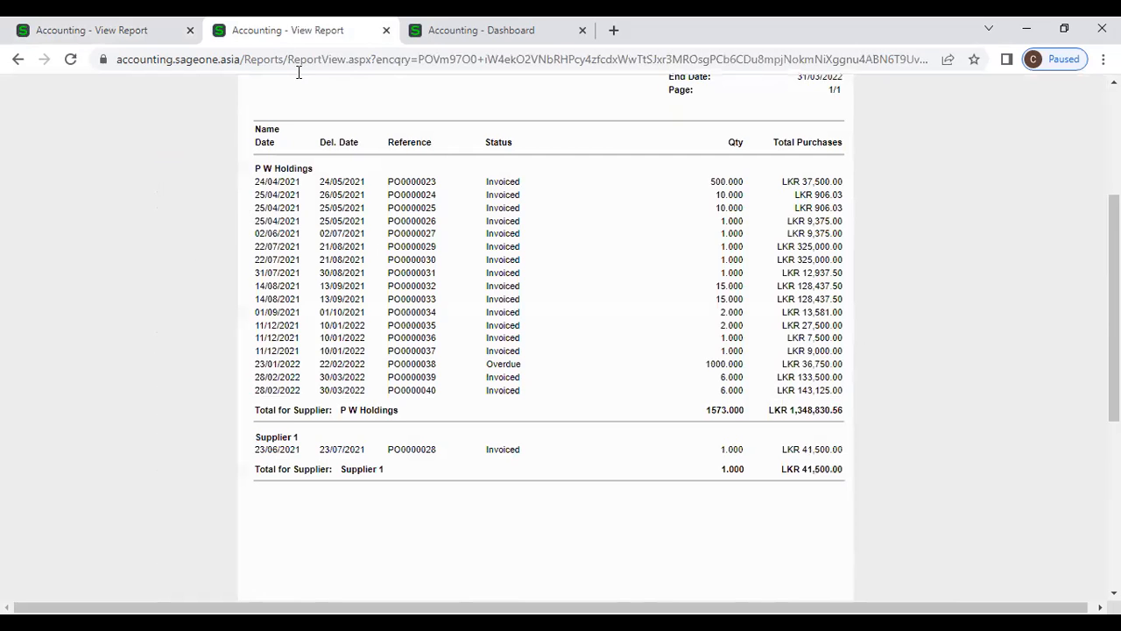
pyautogui.scroll(2, 421, 280)
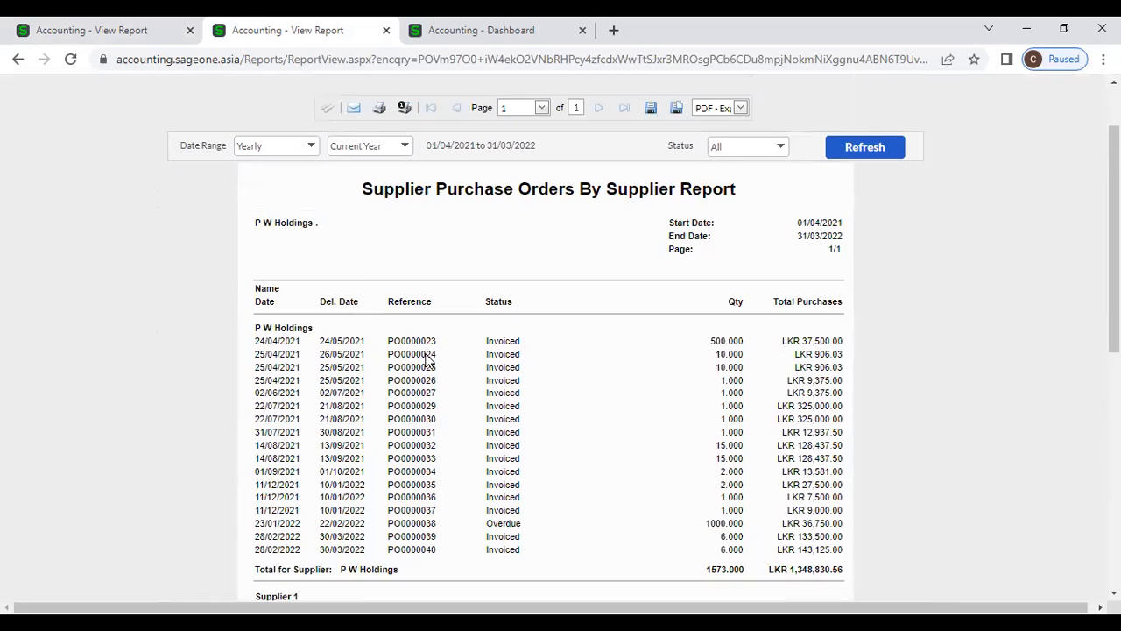
pyautogui.scroll(-1, 262, 227)
pyautogui.click(108, 31)
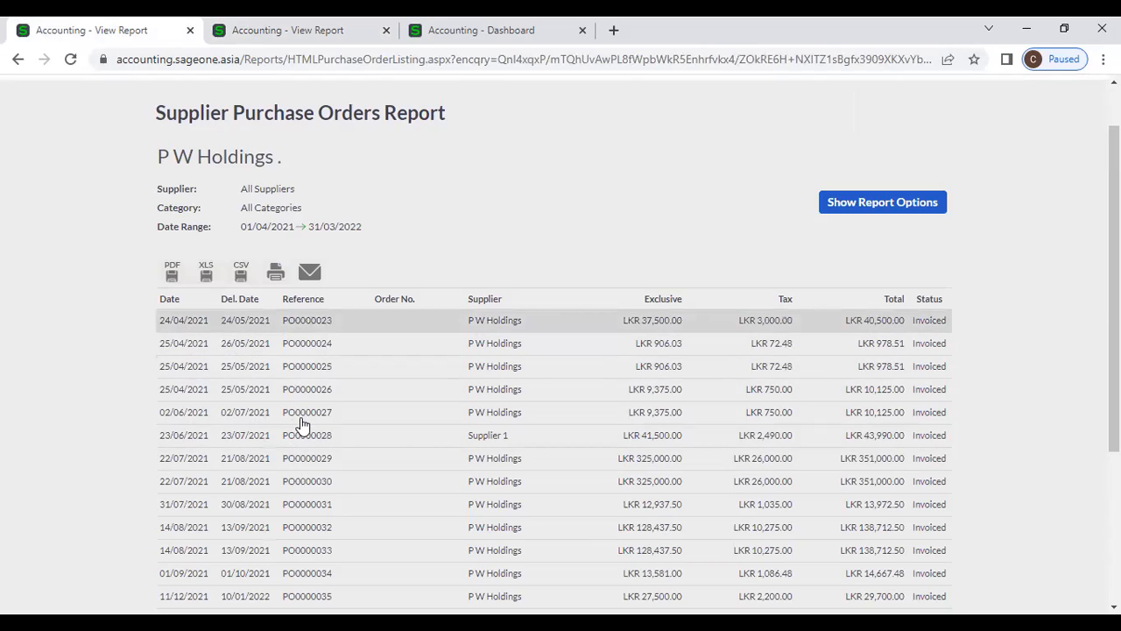
pyautogui.click(272, 33)
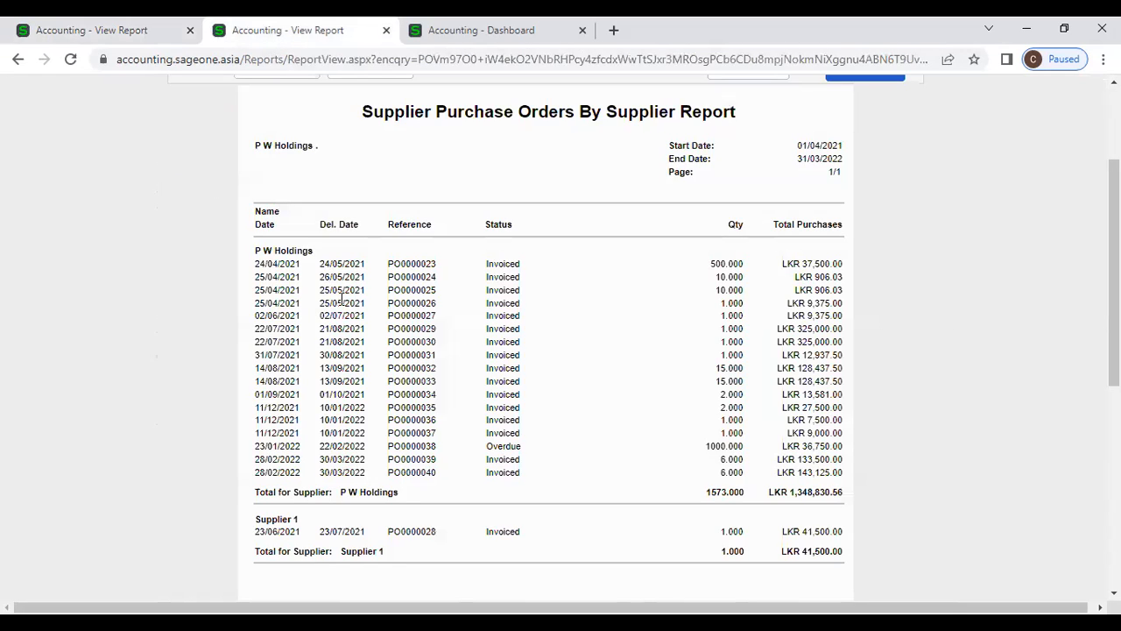
# - Review the years available for the by-supplier report without changing the period, and examine each supplier's orders and total
pyautogui.scroll(2, 394, 246)
pyautogui.click(406, 233)
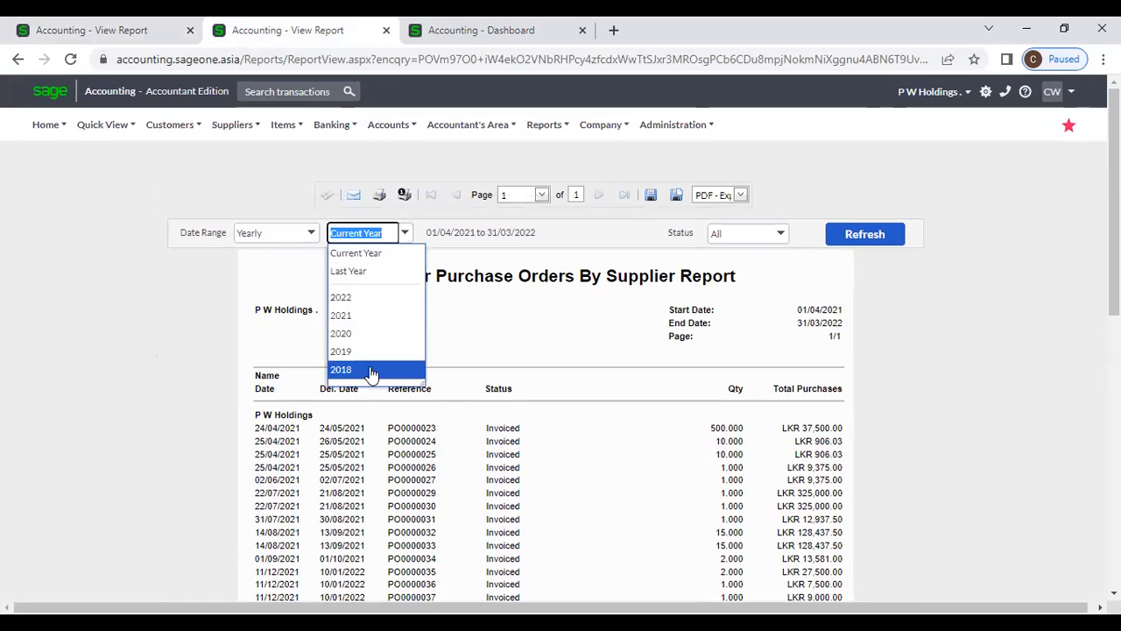
pyautogui.click(956, 331)
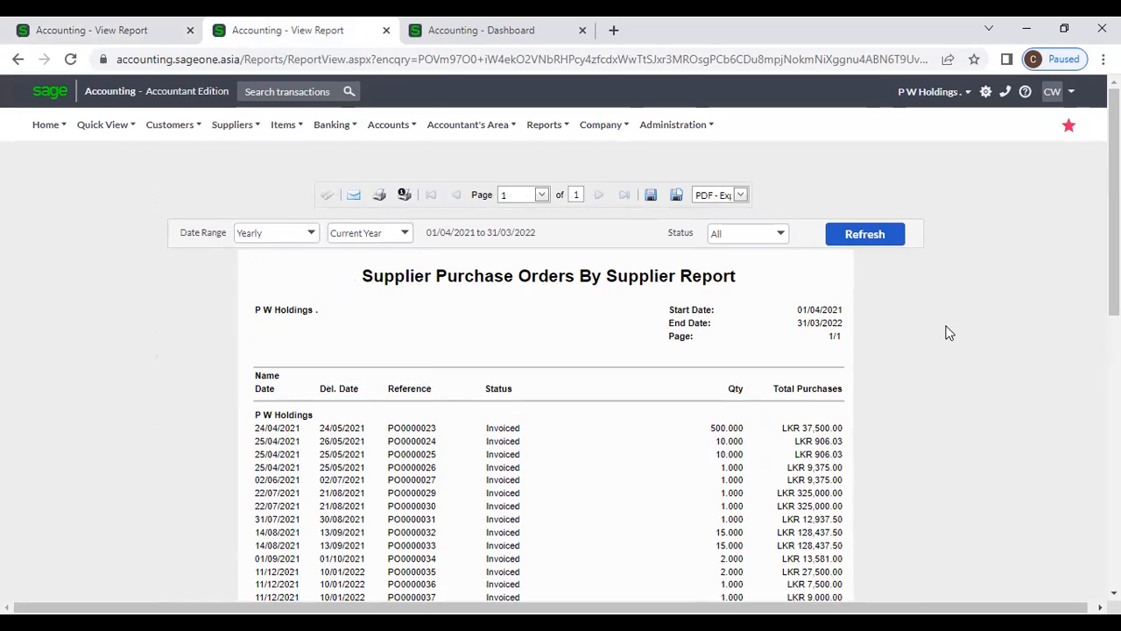
pyautogui.scroll(-3, 919, 342)
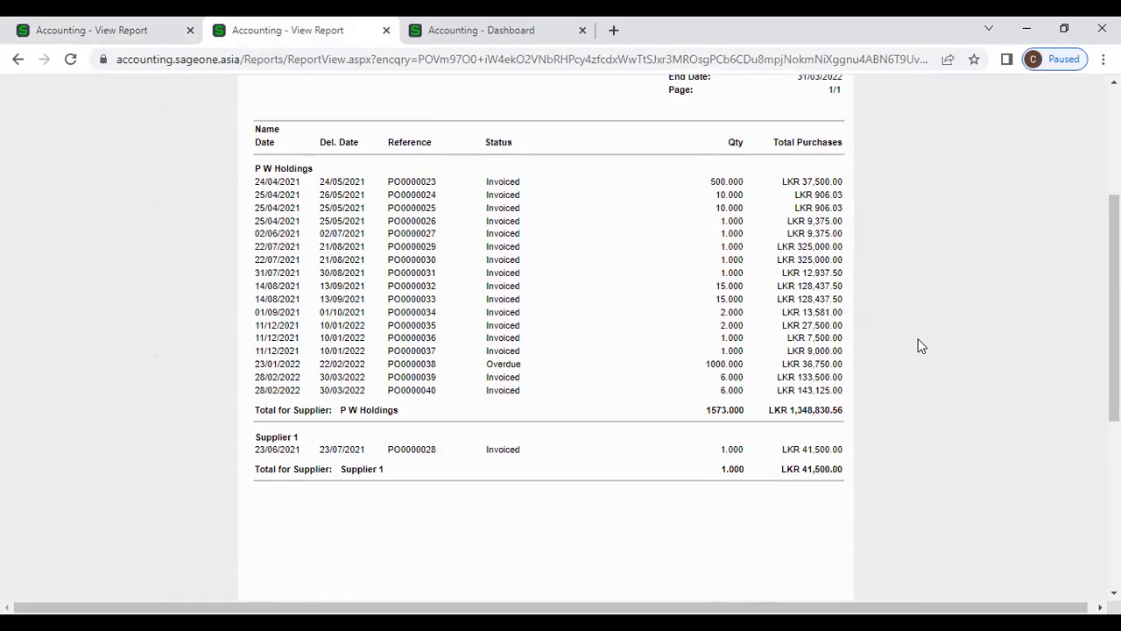
# - Duplicate the by-supplier report's browser tab and open the Supplier Purchase Orders By Supplier Report options in the copy
pyautogui.rightClick(321, 36)
pyautogui.click(372, 156)
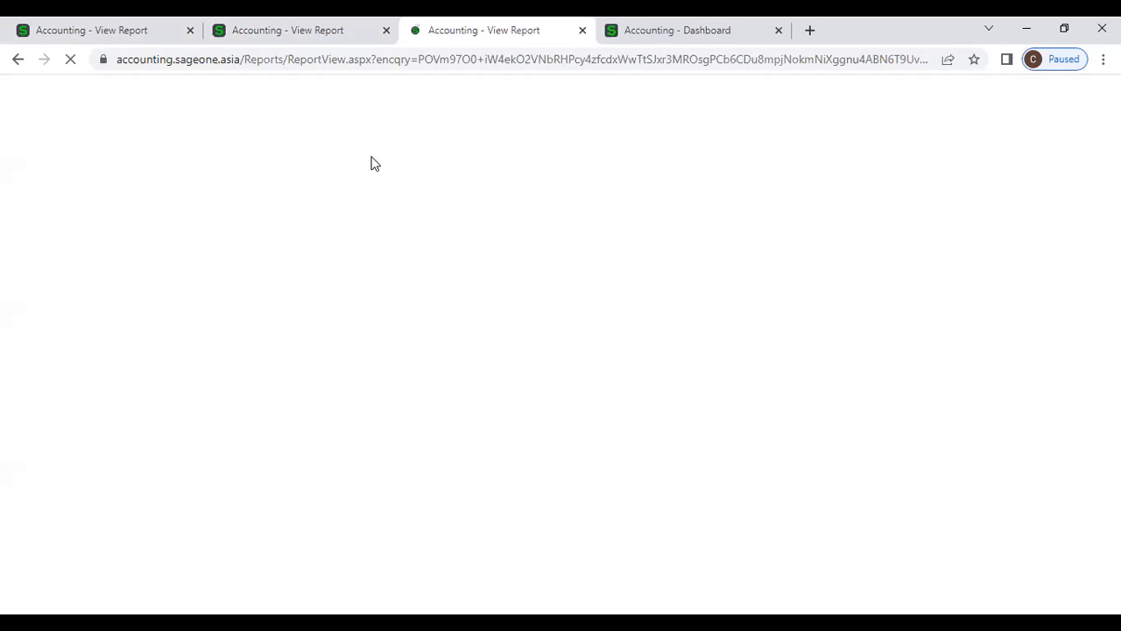
pyautogui.scroll(3, 330, 140)
pyautogui.moveTo(210, 136)
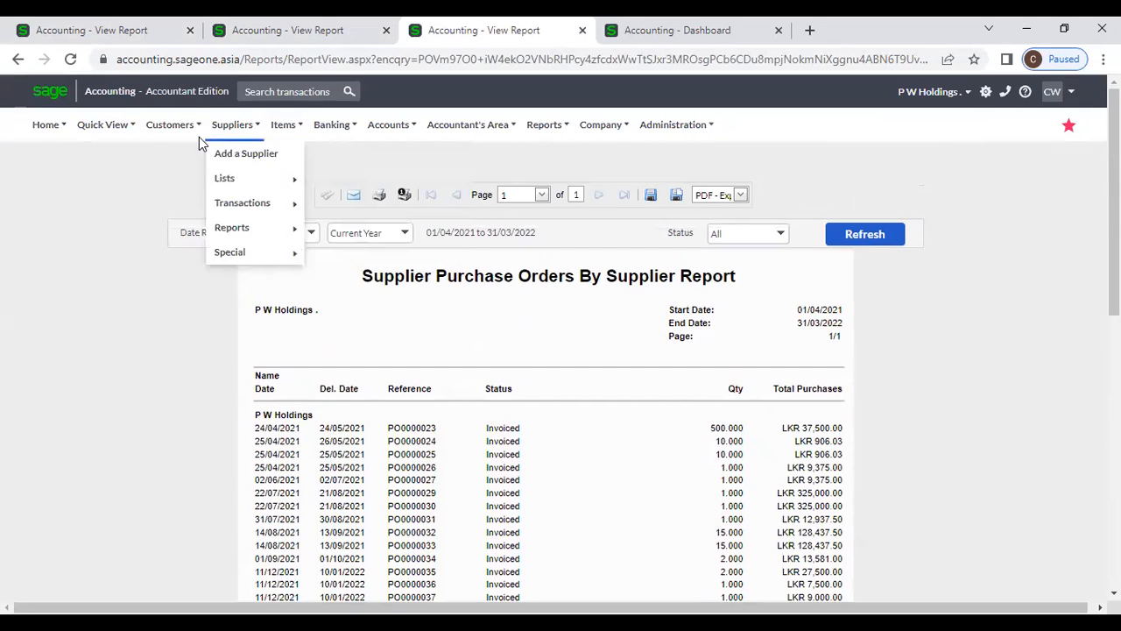
pyautogui.moveTo(262, 234)
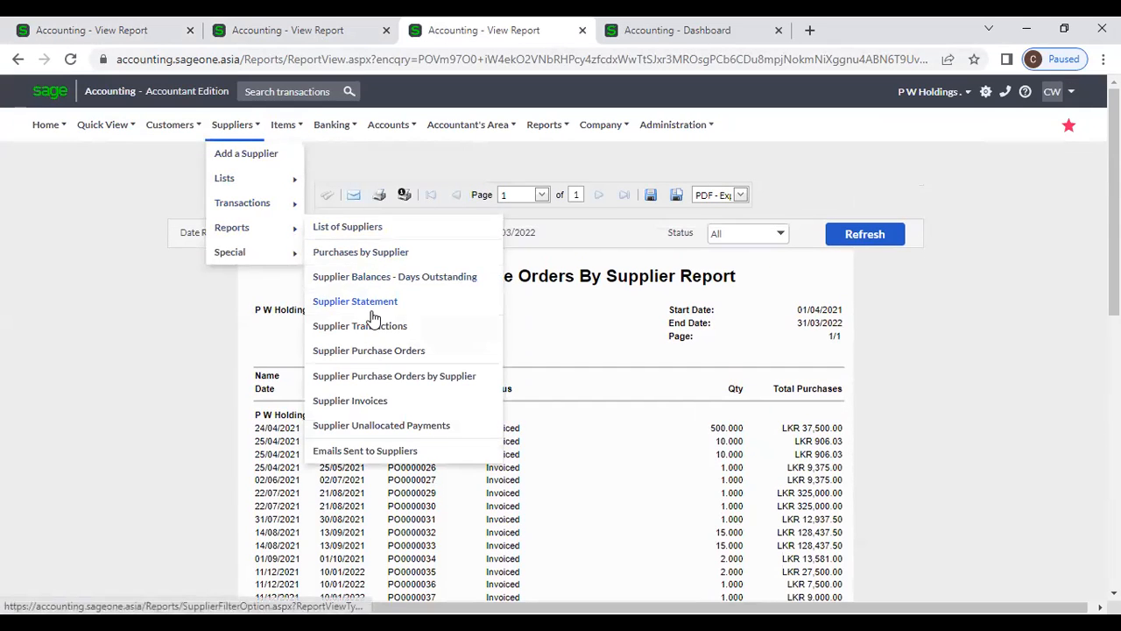
pyautogui.click(375, 375)
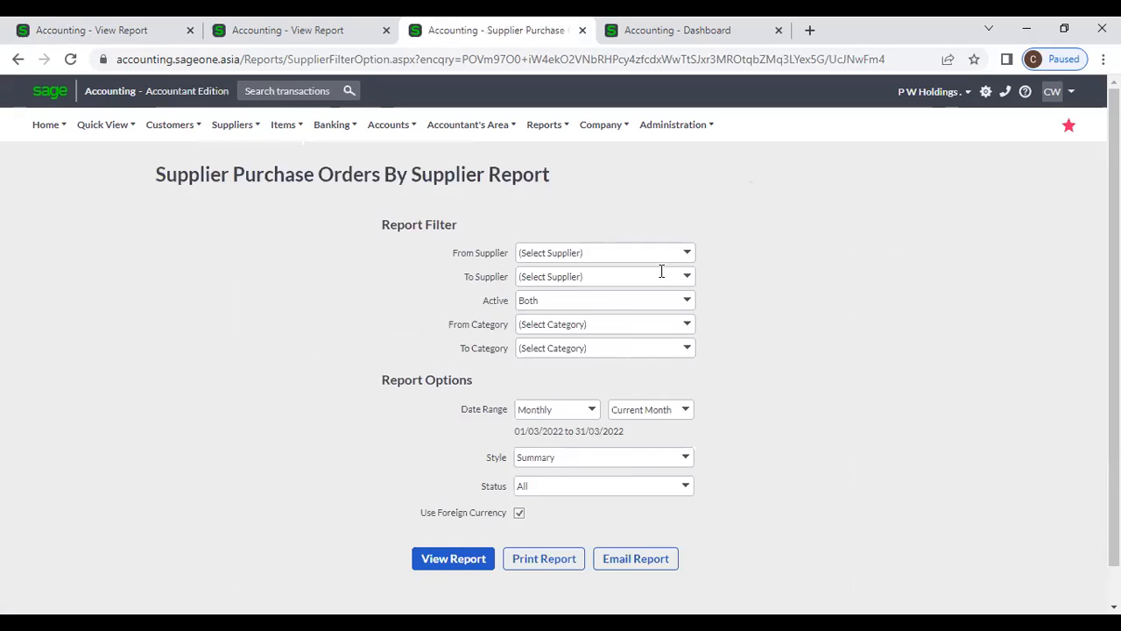
# - Generate the Supplier Purchase Orders By Supplier Report with a Yearly date range for the current year and Detailed style
pyautogui.click(593, 409)
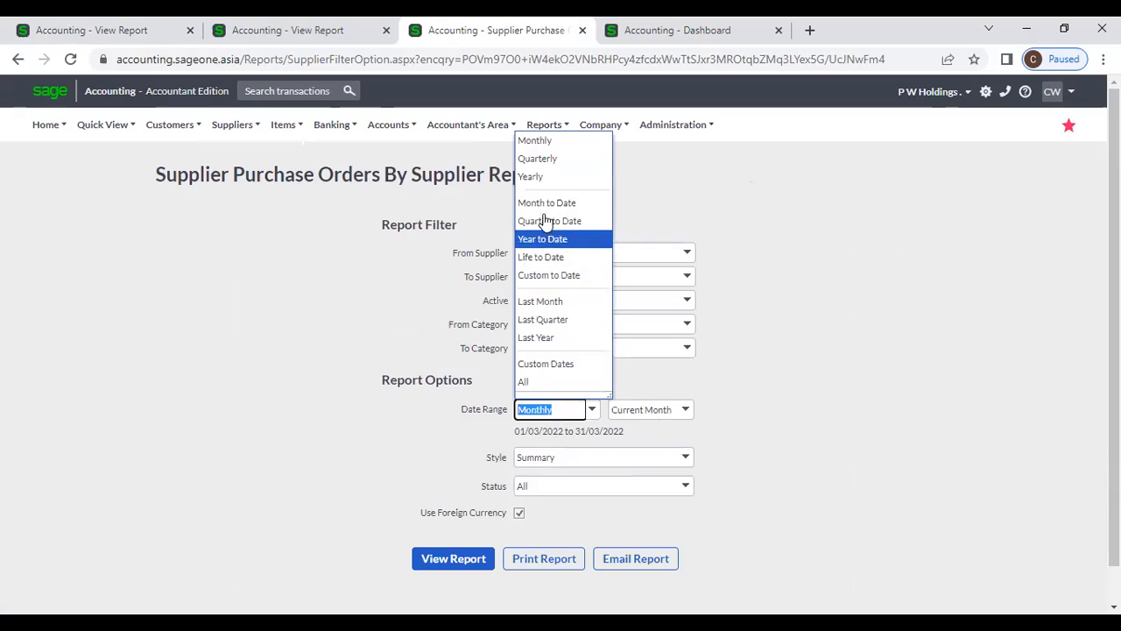
pyautogui.click(535, 182)
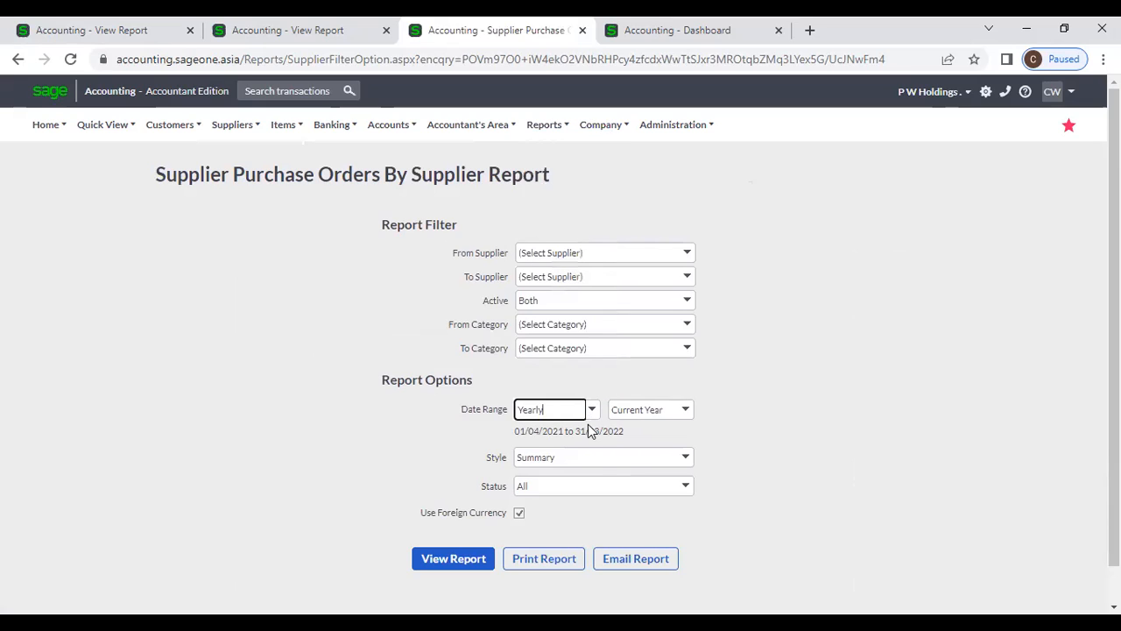
pyautogui.click(685, 459)
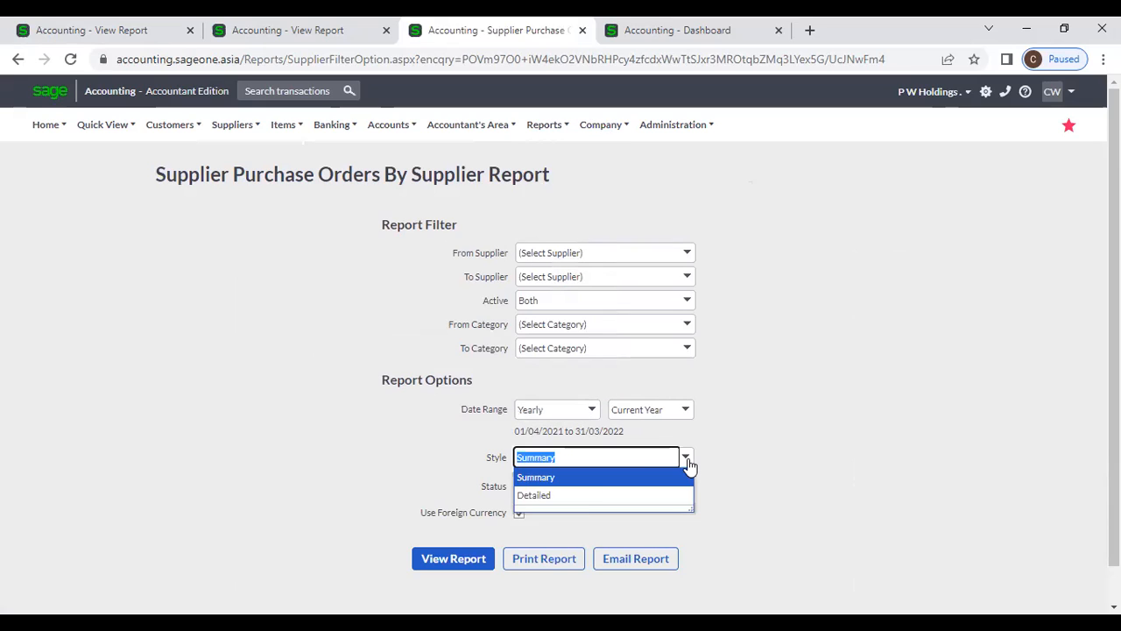
pyautogui.click(593, 497)
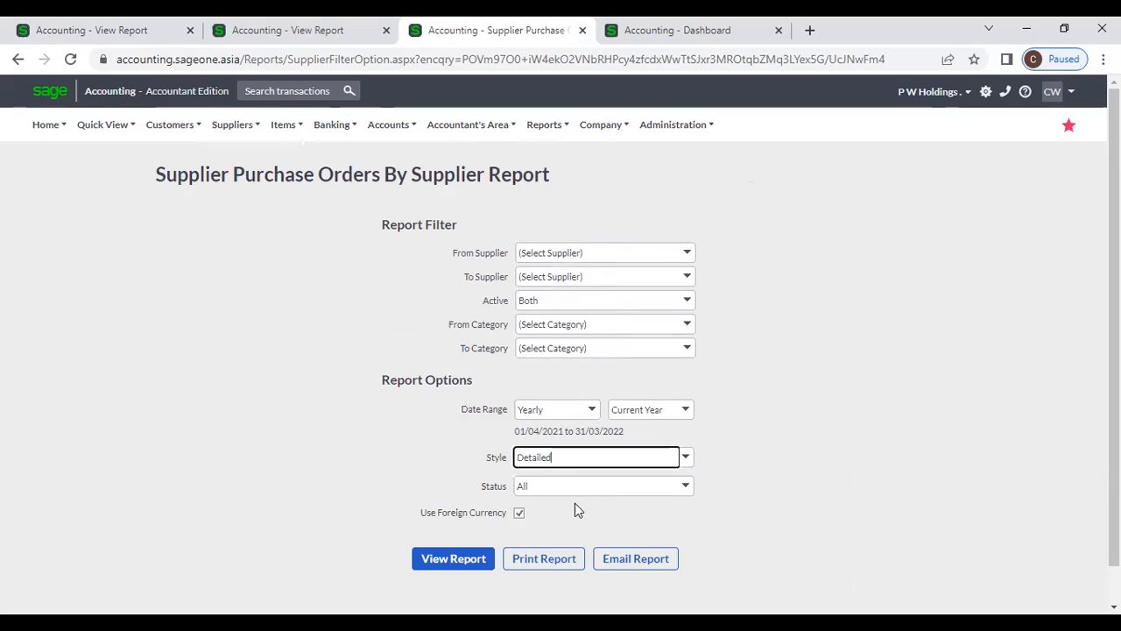
pyautogui.click(468, 537)
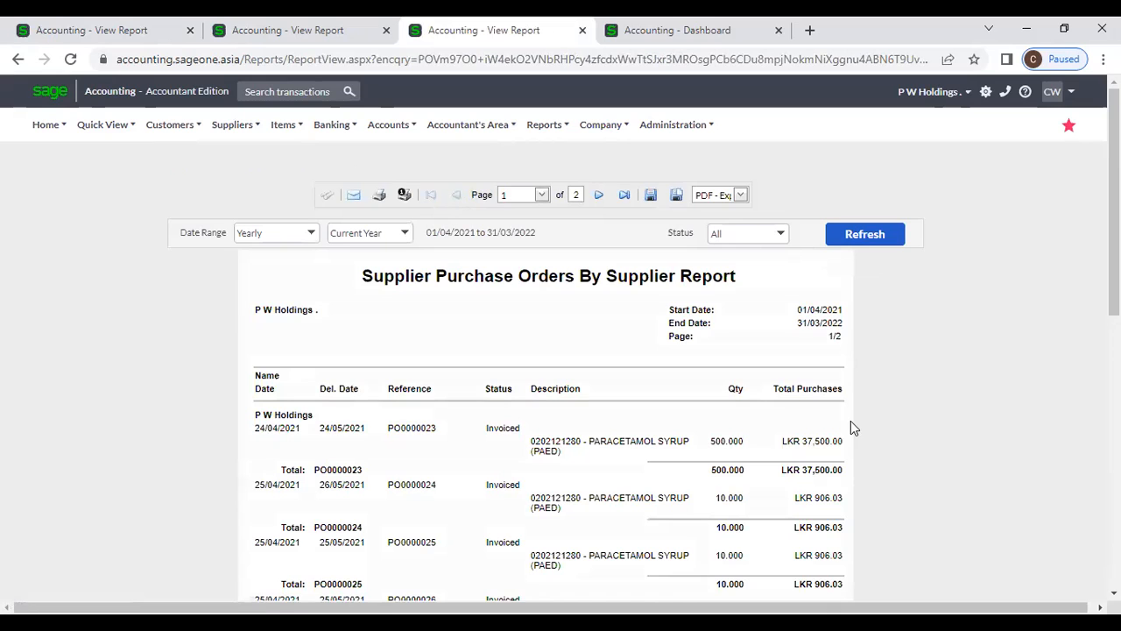
# - Compare the Detailed by-supplier report's item lines with the Summary version of the same report
pyautogui.scroll(-1, 449, 412)
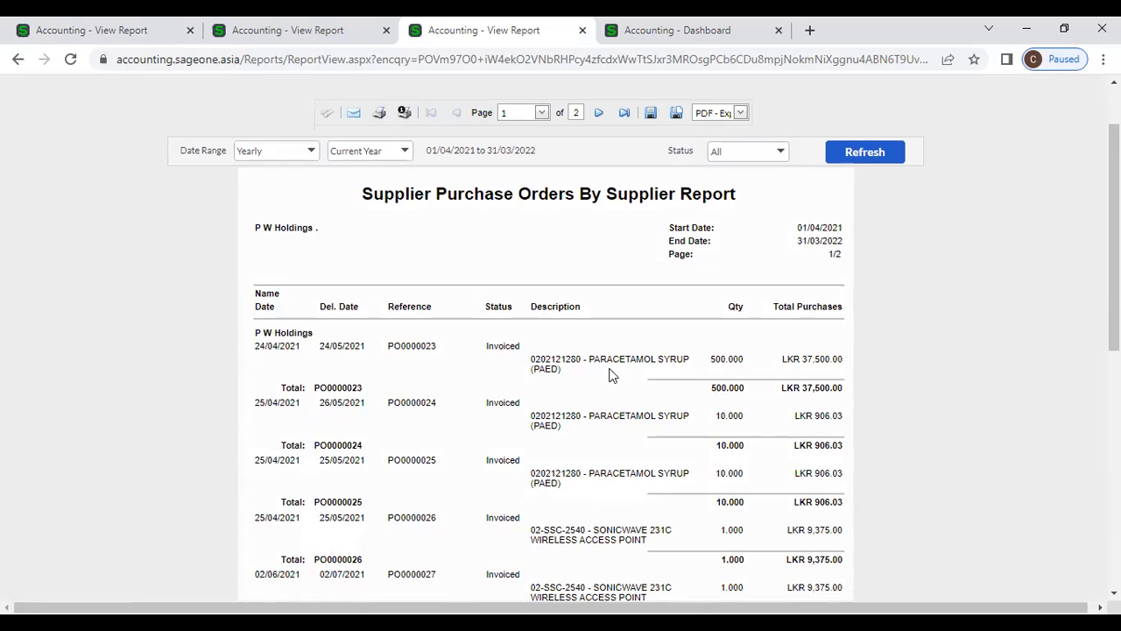
pyautogui.click(288, 30)
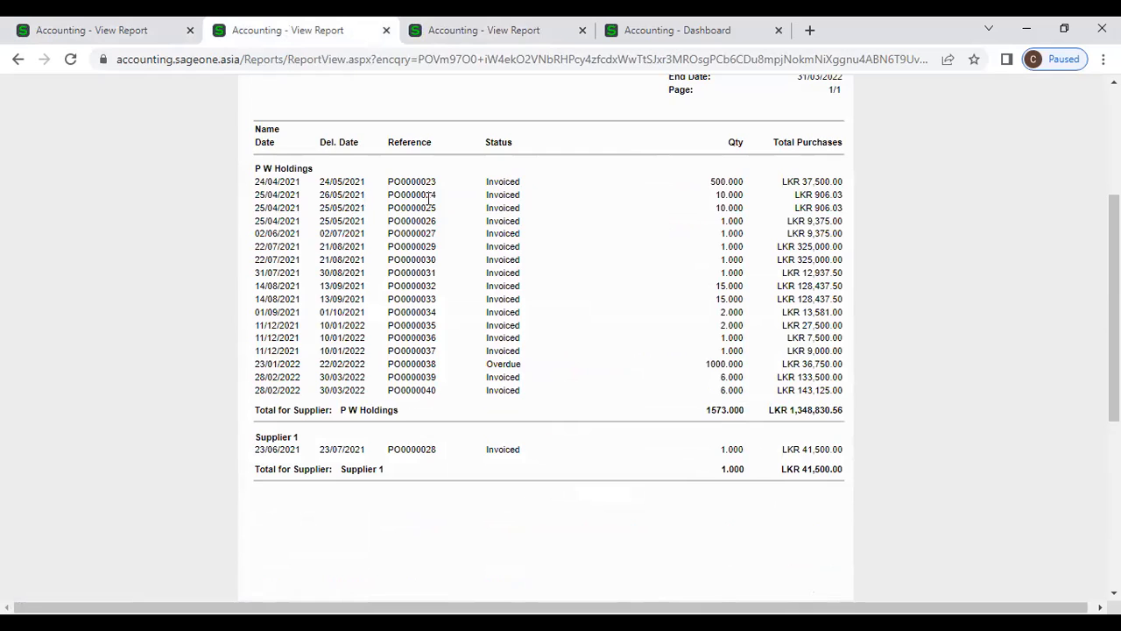
pyautogui.click(453, 31)
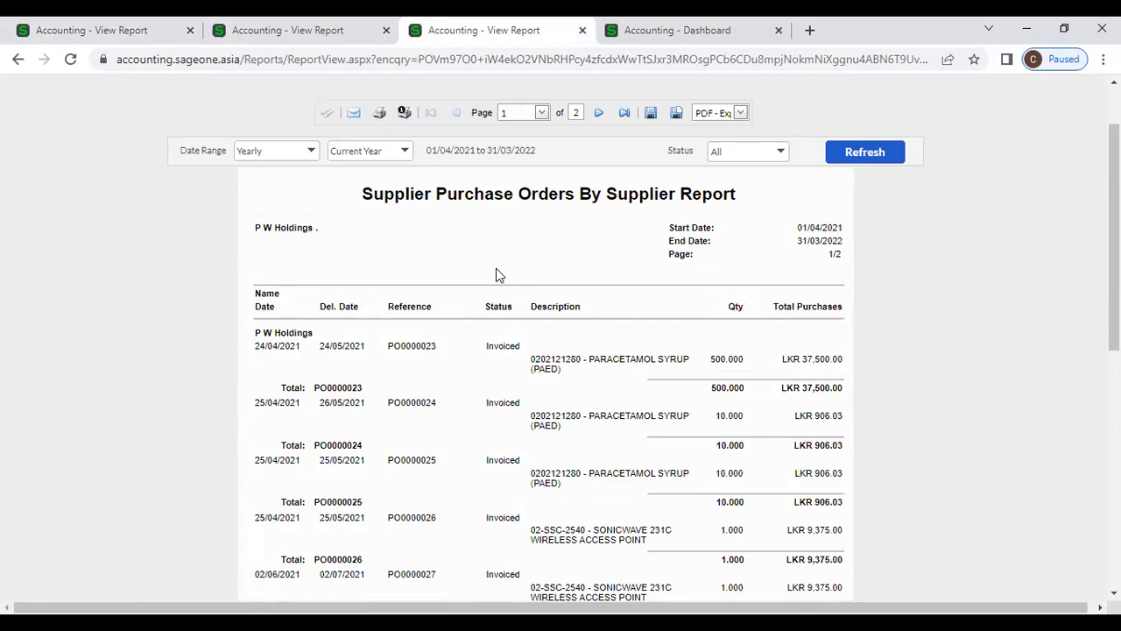
# - Examine the item descriptions, quantities, order totals and supplier totals on both pages of the Detailed purchase orders report
pyautogui.scroll(-1, 553, 302)
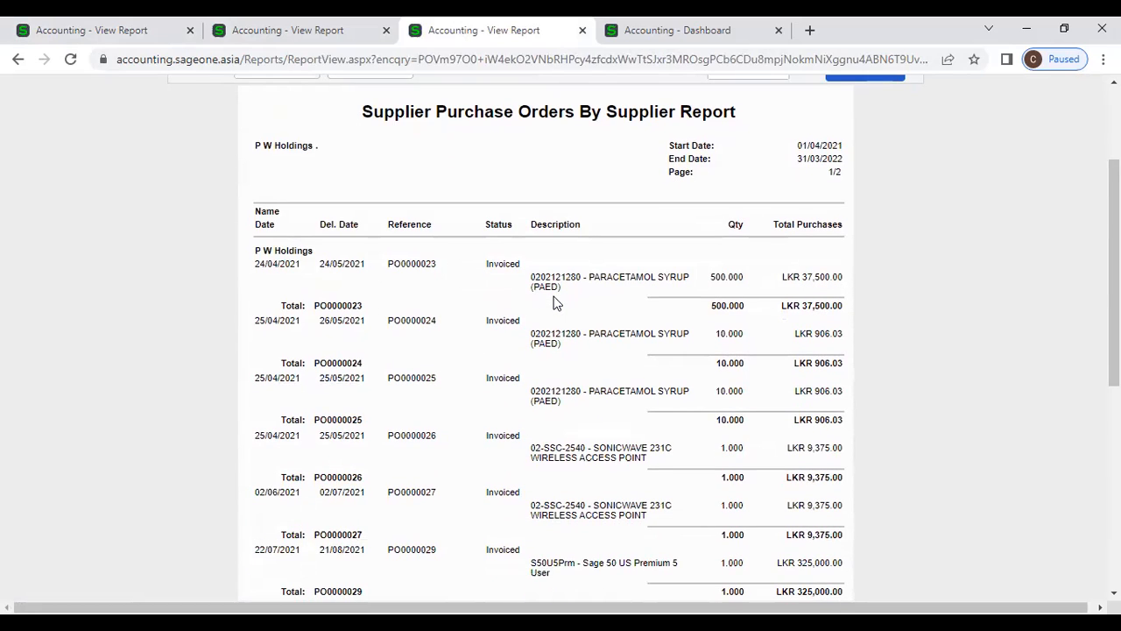
pyautogui.scroll(-2, 553, 303)
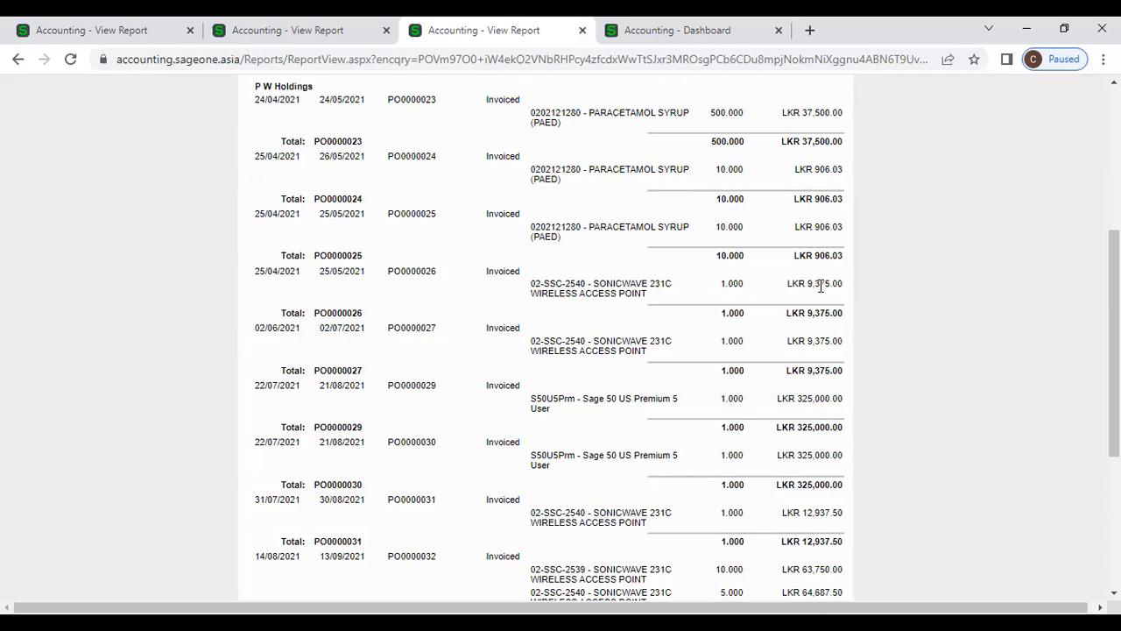
pyautogui.scroll(-4, 820, 286)
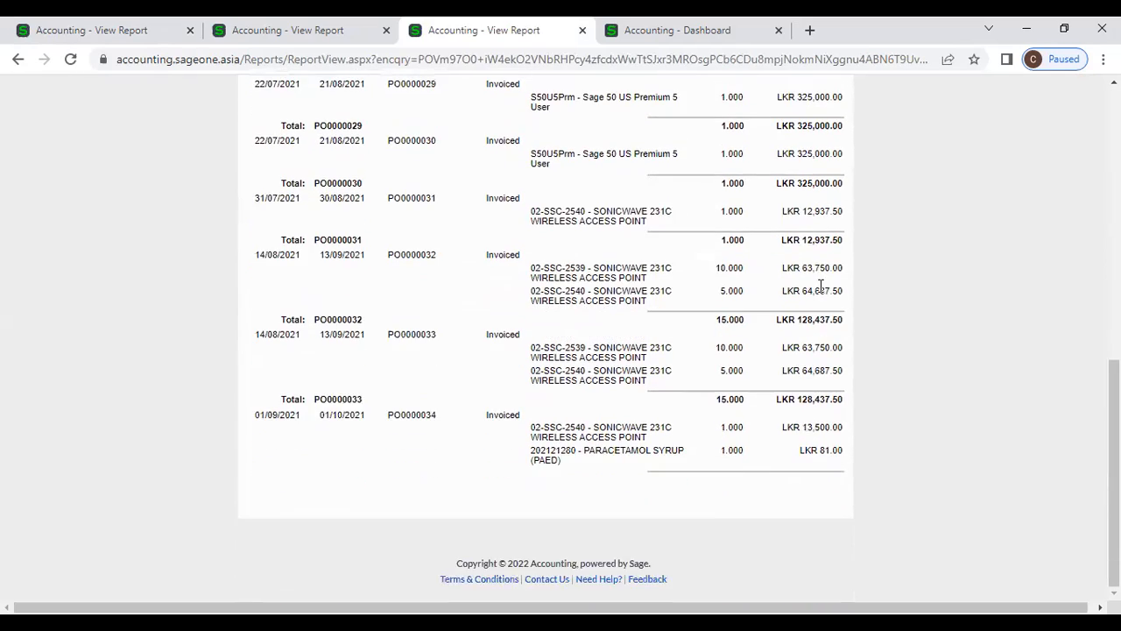
pyautogui.scroll(6, 821, 285)
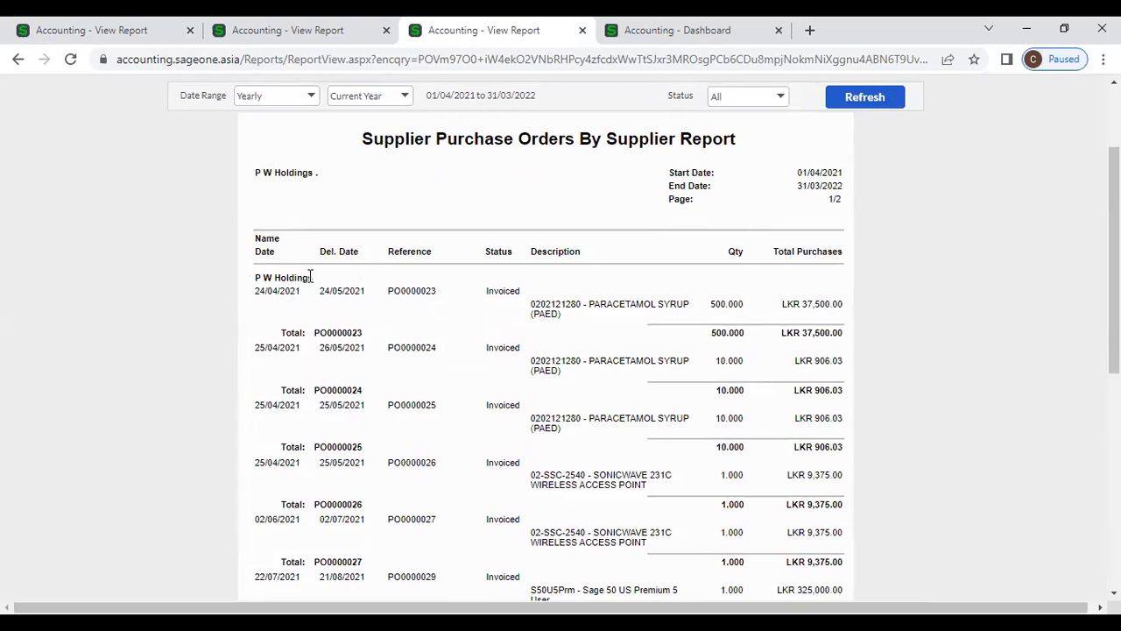
pyautogui.scroll(2, 515, 313)
pyautogui.click(600, 196)
pyautogui.scroll(-3, 547, 231)
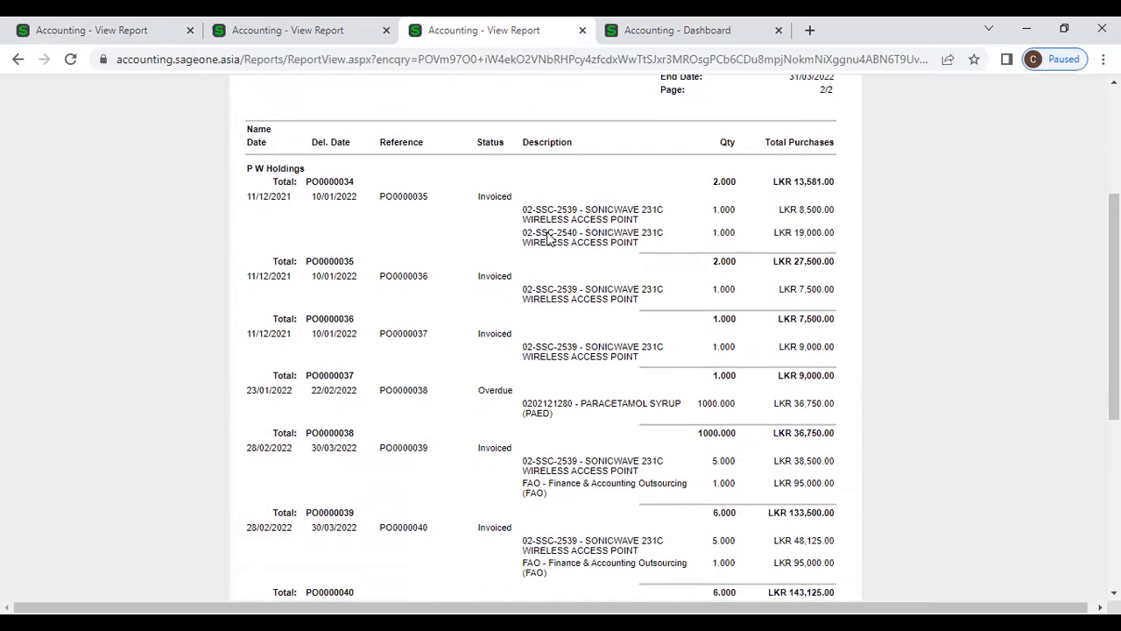
pyautogui.scroll(-3, 546, 231)
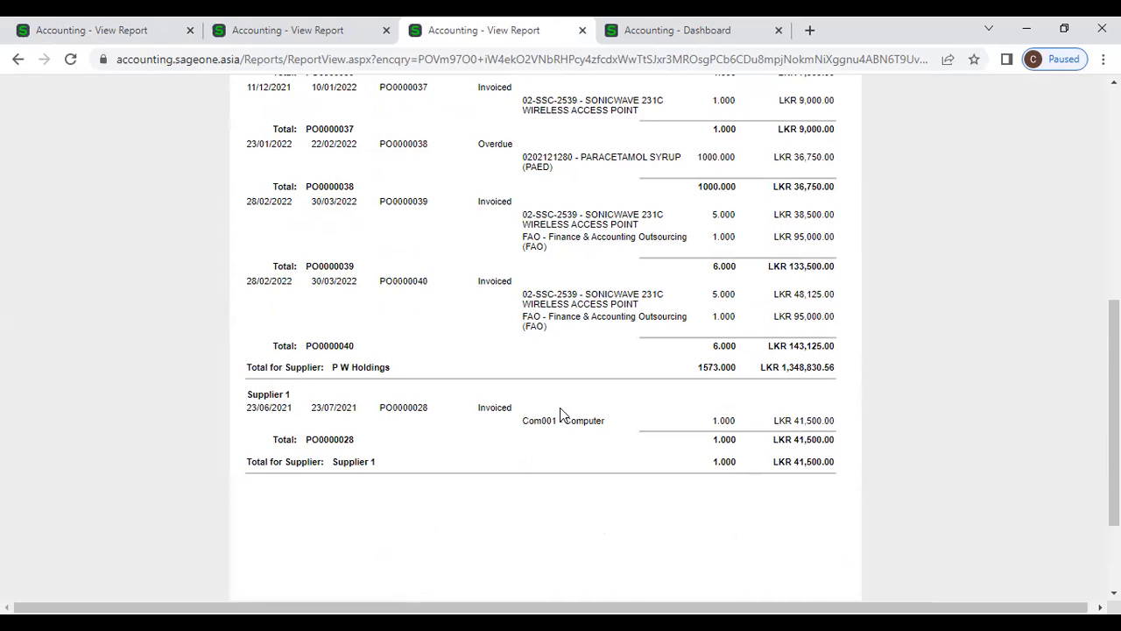
pyautogui.click(174, 537)
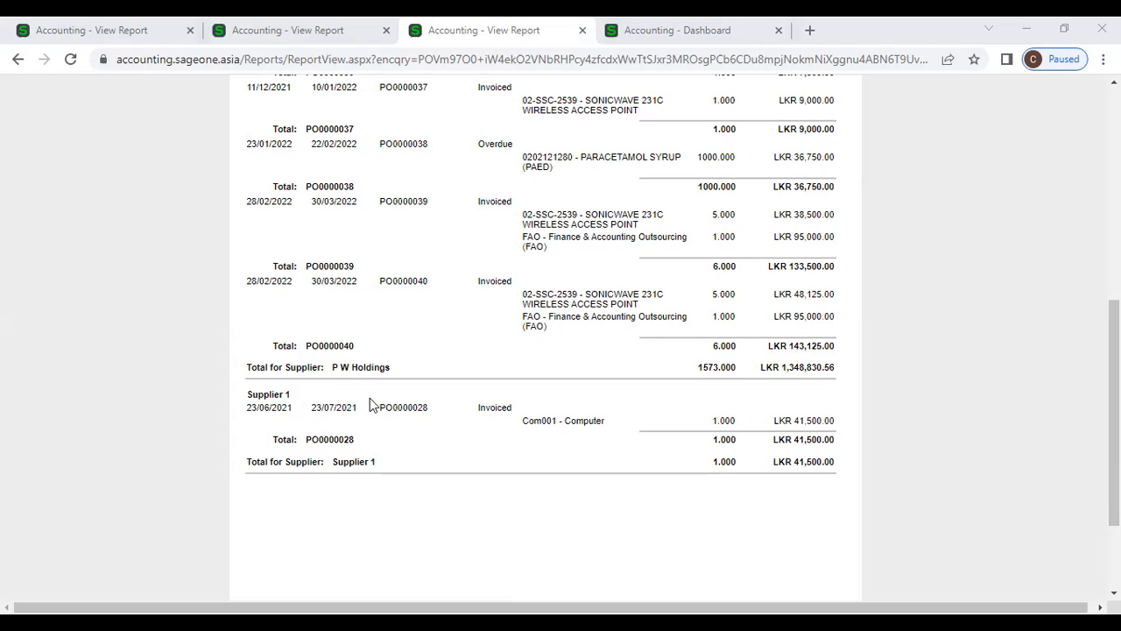
pyautogui.scroll(10, 434, 149)
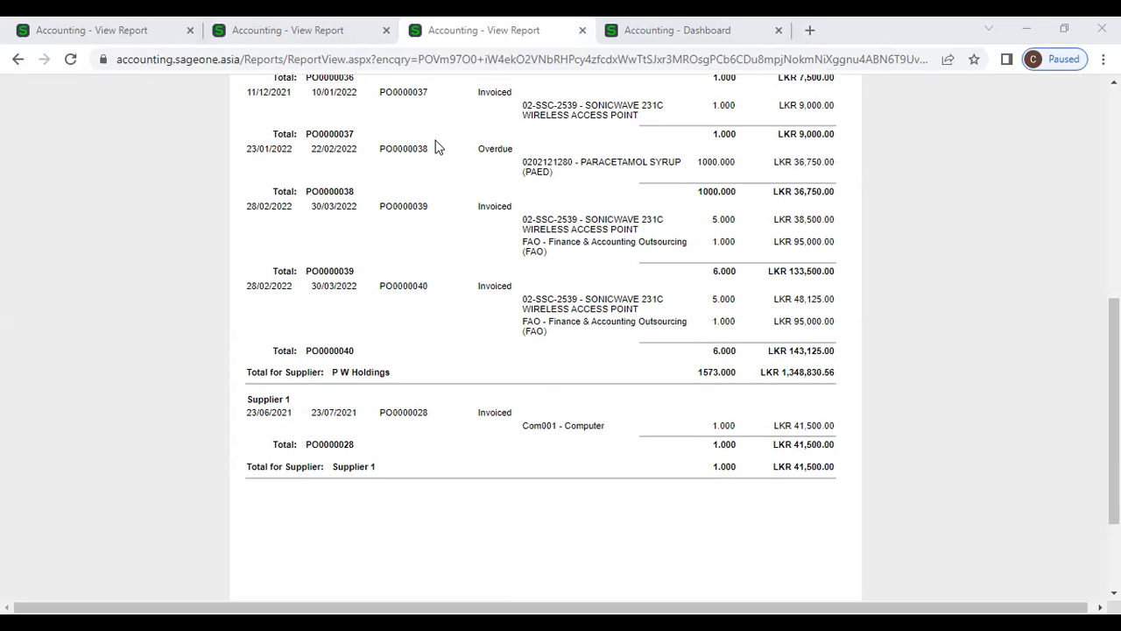
# - Close both by-supplier report tabs and return to the Supplier Purchase Orders Report
pyautogui.click(386, 30)
pyautogui.click(386, 30)
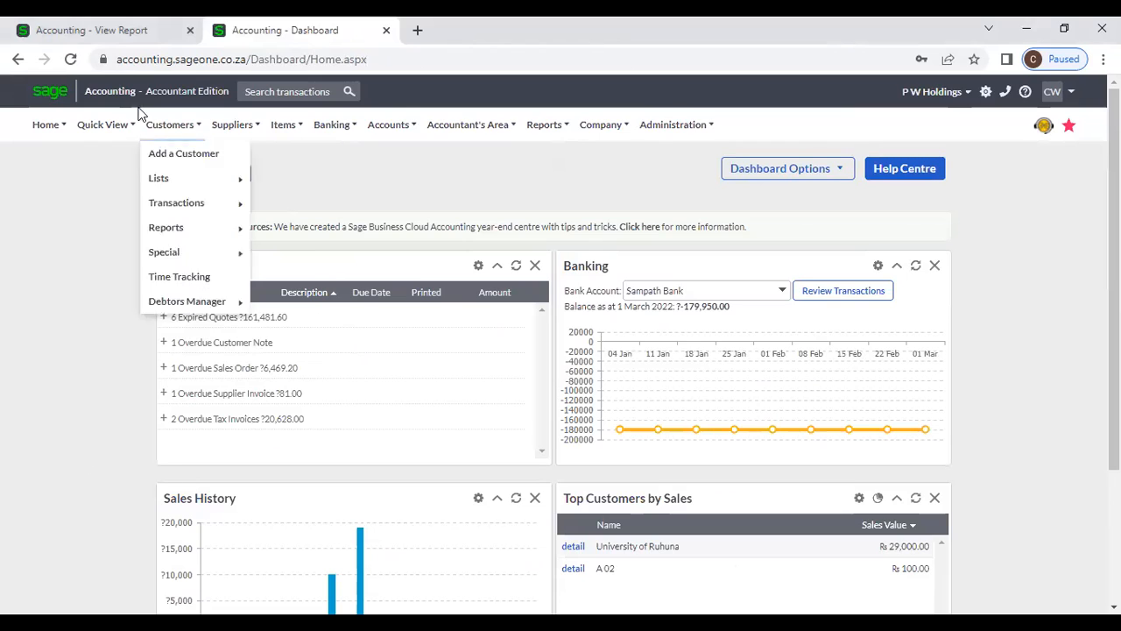
pyautogui.click(117, 28)
pyautogui.scroll(1, 372, 203)
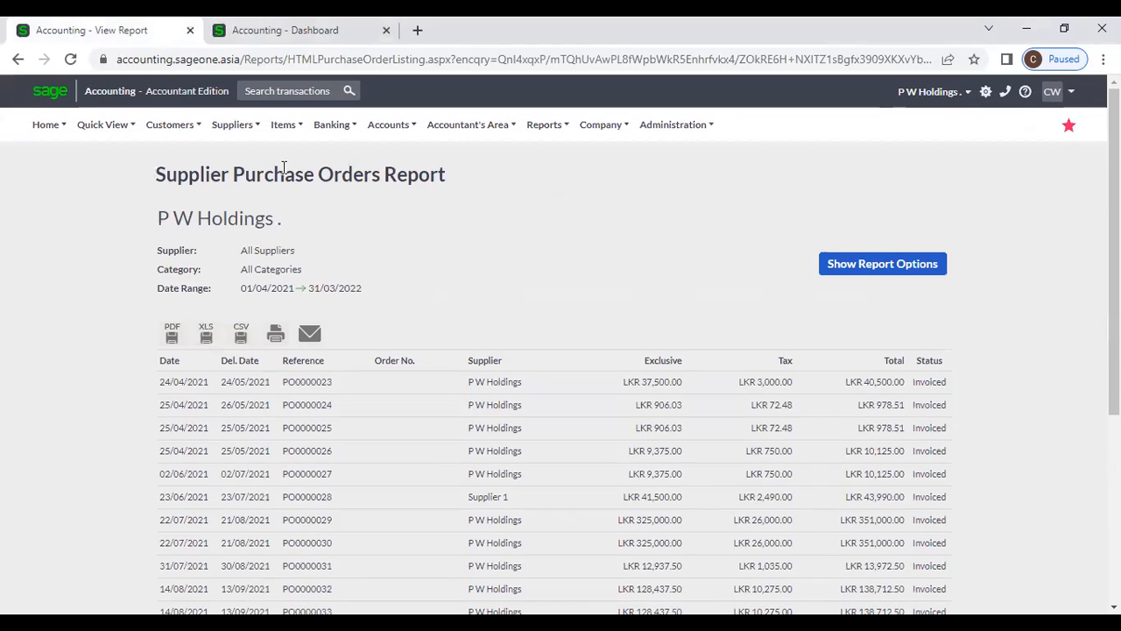
# - Open the options of the Supplier Invoices Report from the supplier reports
pyautogui.click(232, 125)
pyautogui.moveTo(258, 229)
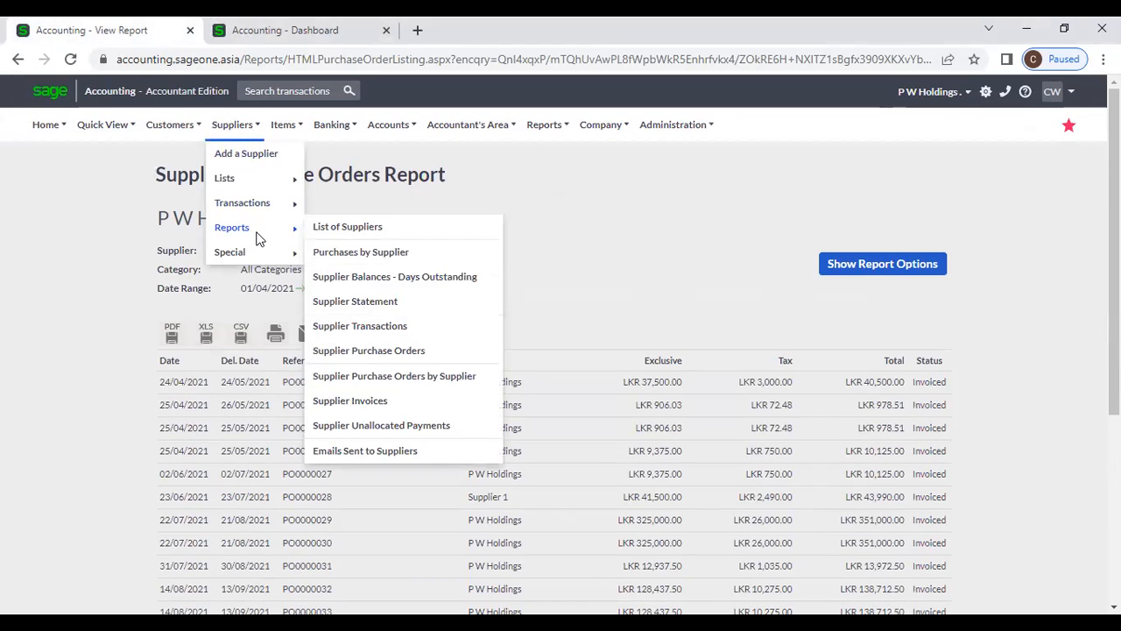
pyautogui.click(394, 399)
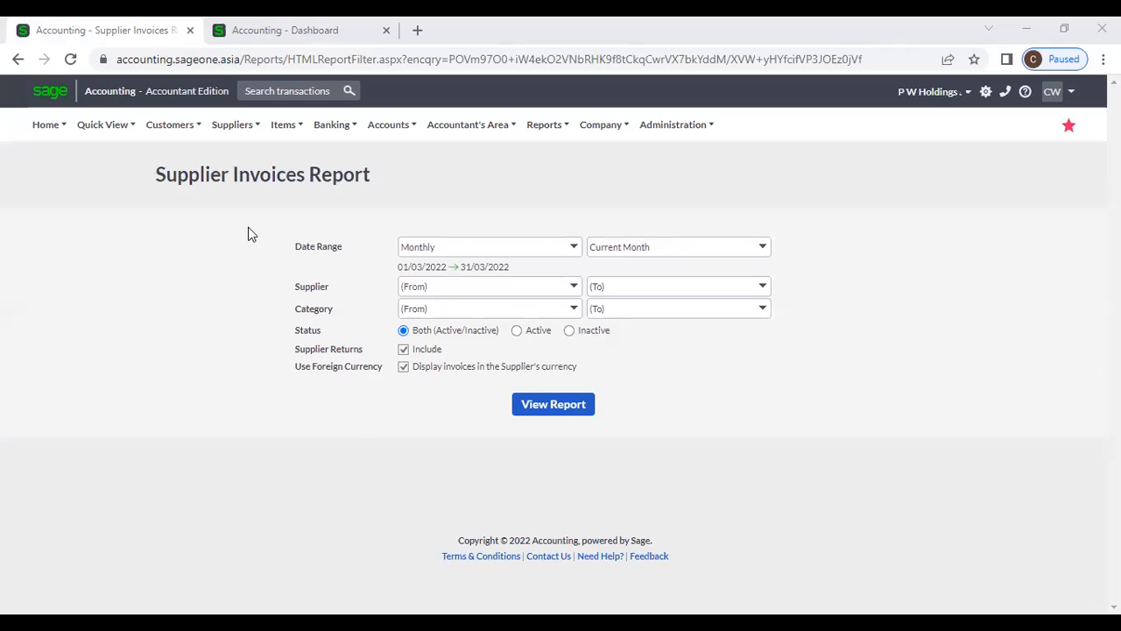
pyautogui.moveTo(232, 127)
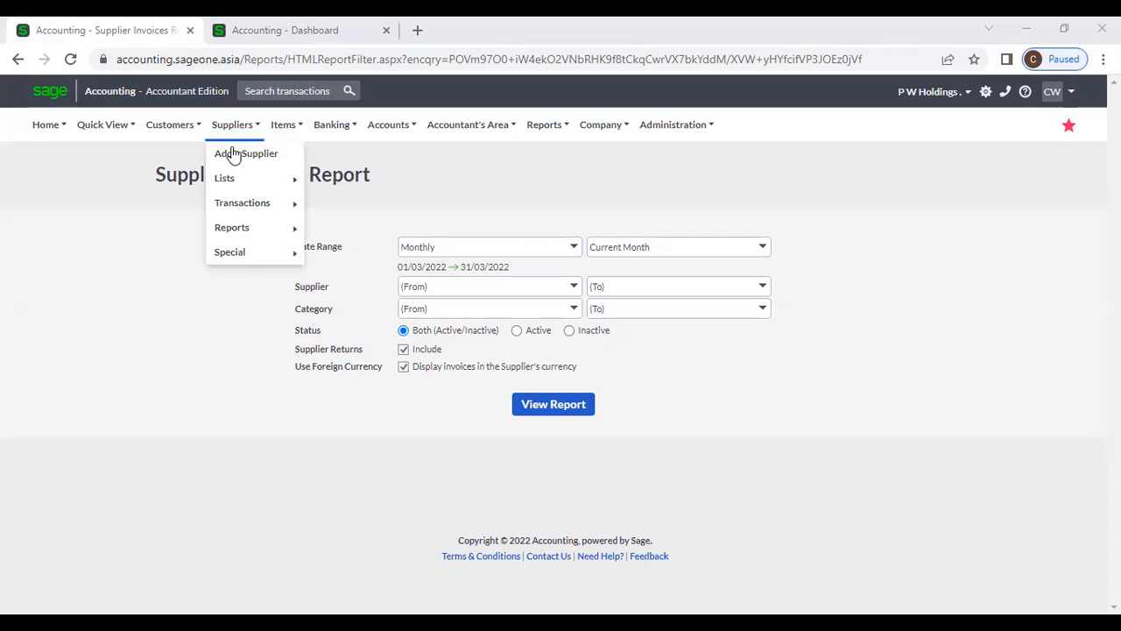
pyautogui.moveTo(275, 228)
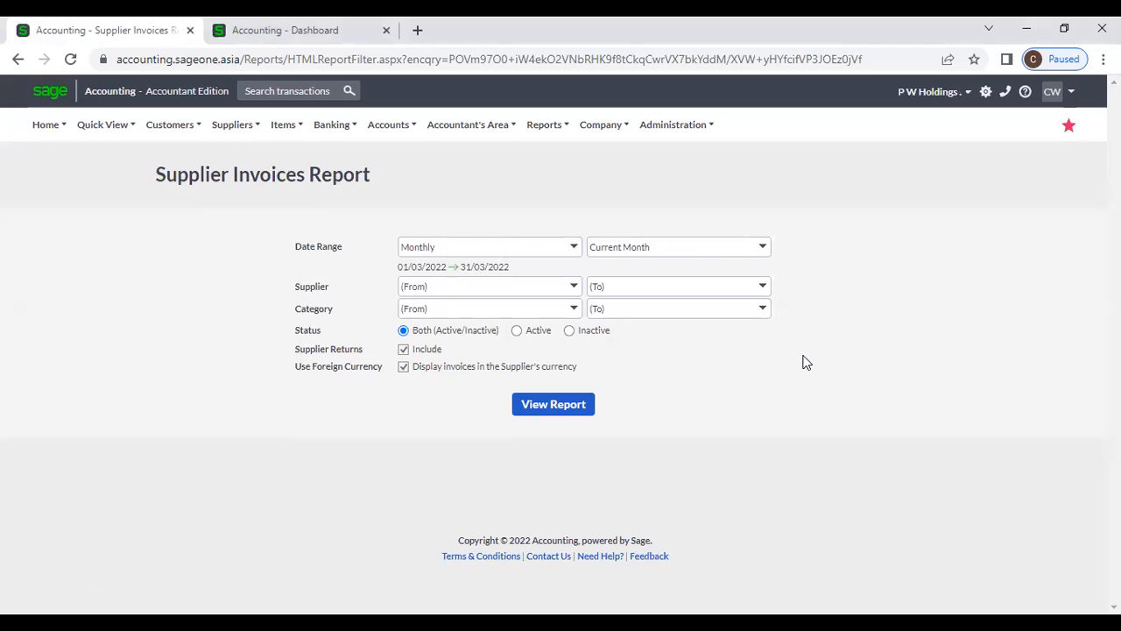
# - Generate the Supplier Invoices Report for the current year with a Yearly range, all suppliers and categories, and status Both (Active/Inactive)
pyautogui.click(575, 248)
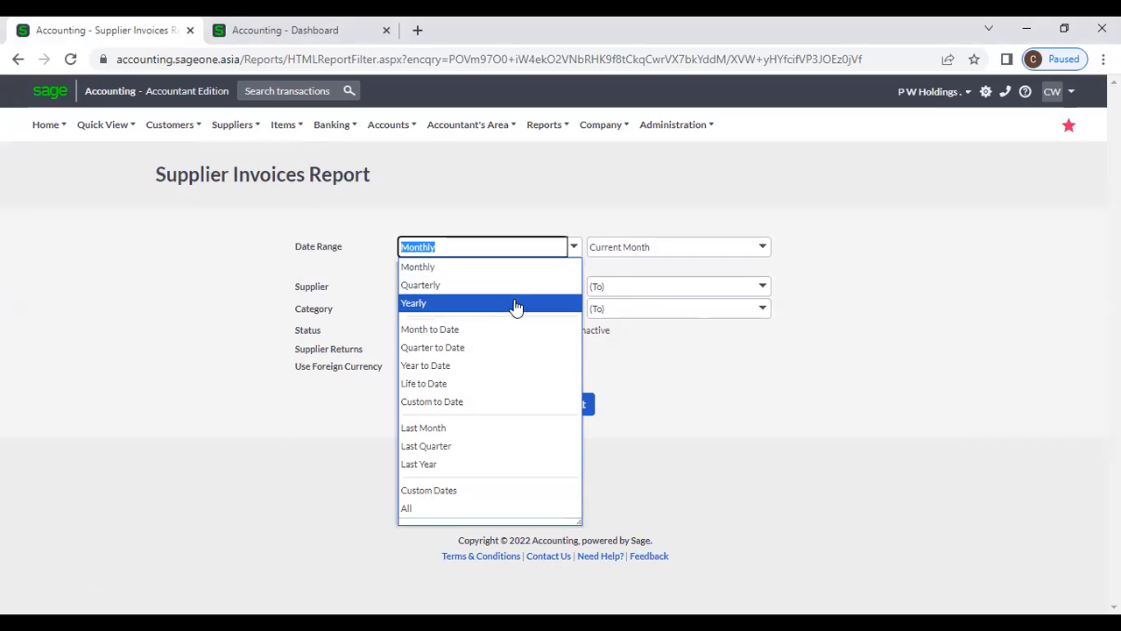
pyautogui.click(513, 304)
pyautogui.click(575, 289)
pyautogui.click(691, 354)
pyautogui.click(575, 309)
pyautogui.click(703, 359)
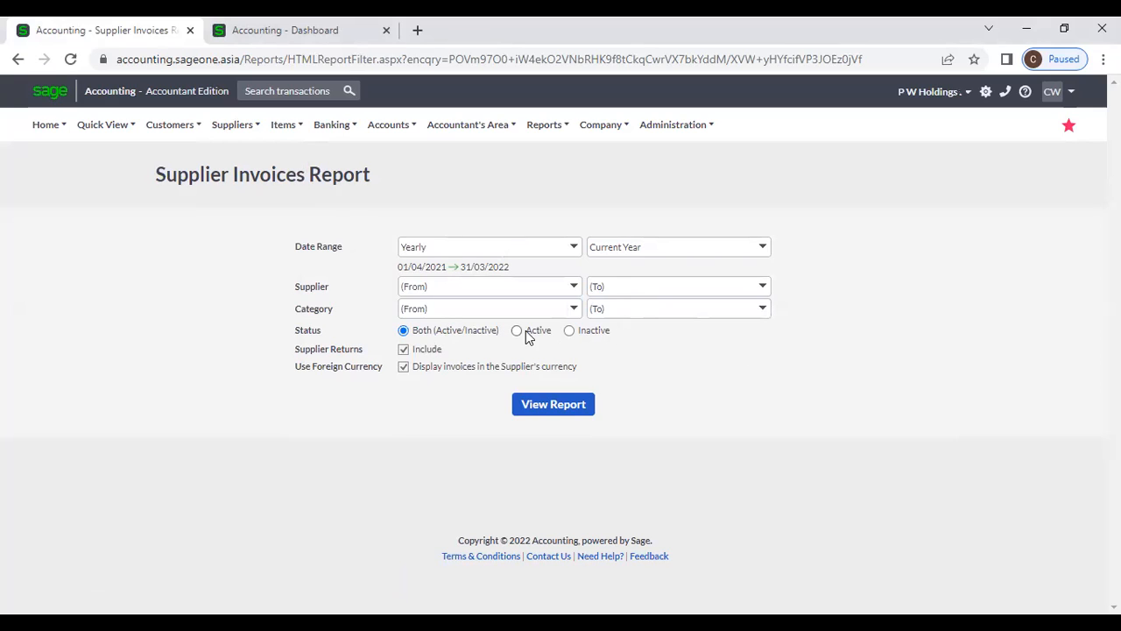
pyautogui.click(567, 332)
pyautogui.click(442, 337)
pyautogui.click(570, 411)
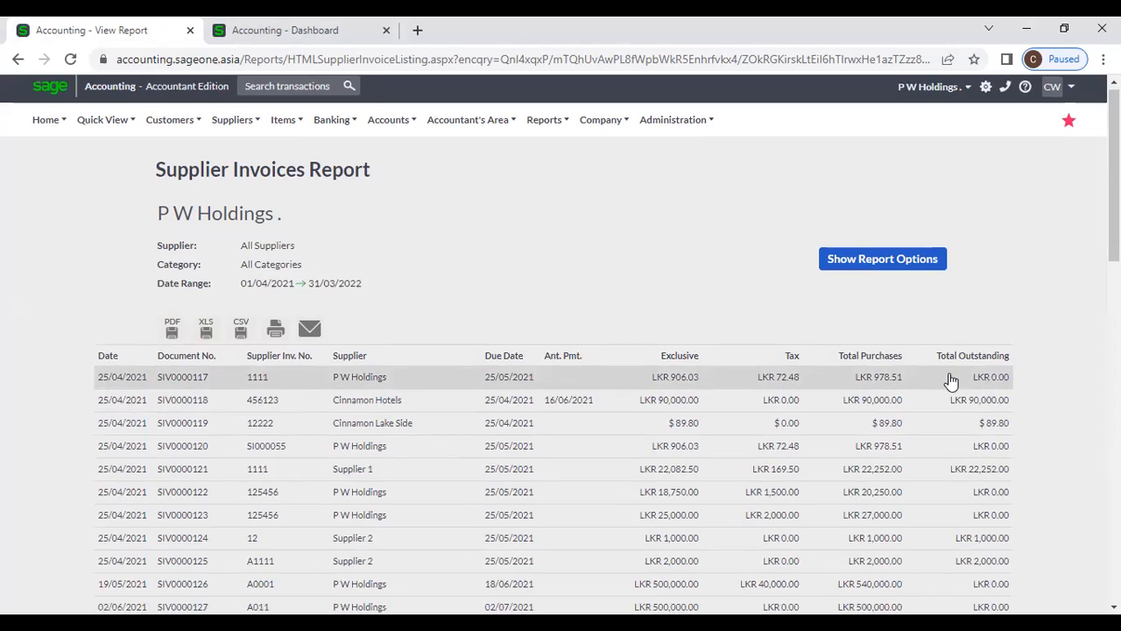
# - Turn off displaying invoices in the supplier's currency, refresh the Supplier Invoices Report and review the listing down to the grand total
pyautogui.scroll(-9, 951, 381)
pyautogui.scroll(-3, 951, 381)
pyautogui.scroll(2, 959, 390)
pyautogui.scroll(15, 956, 240)
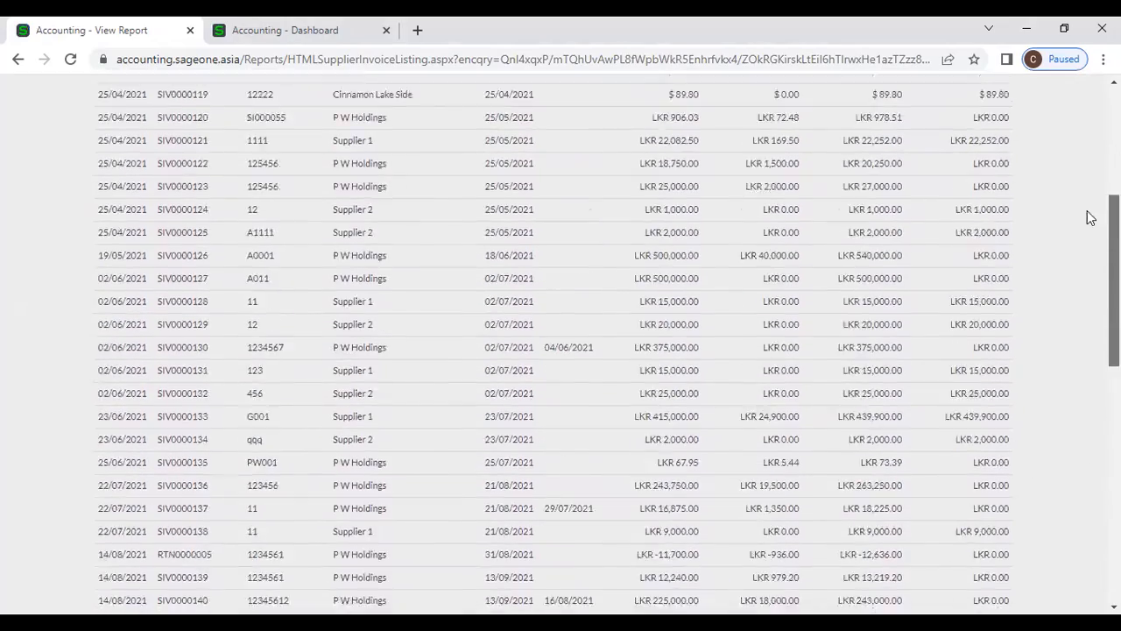
pyautogui.click(887, 265)
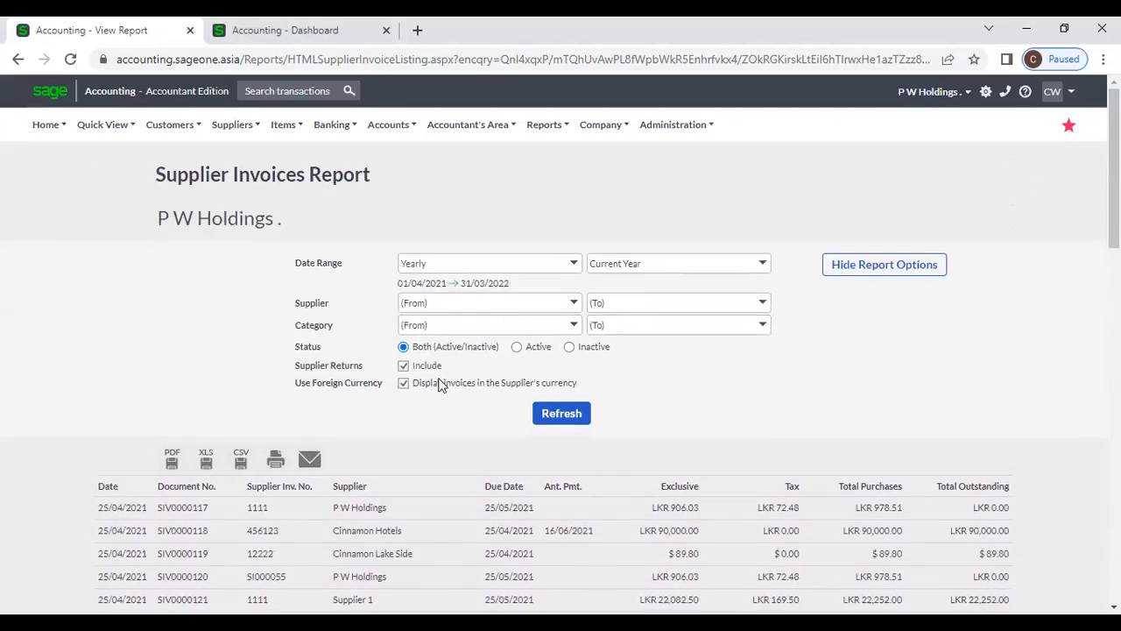
pyautogui.click(404, 382)
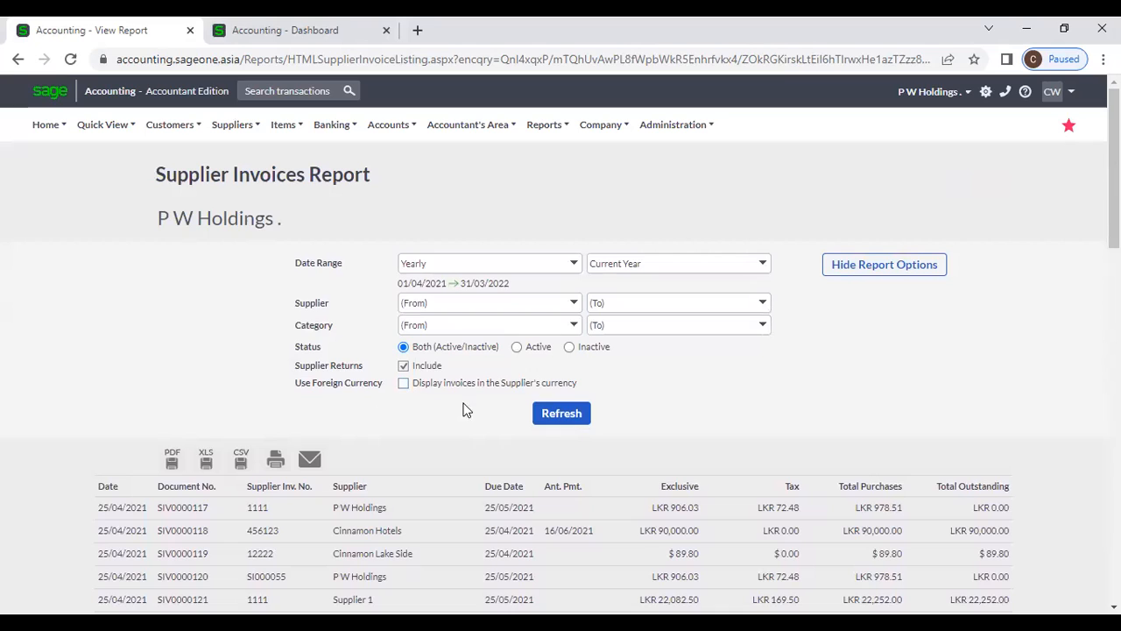
pyautogui.click(565, 413)
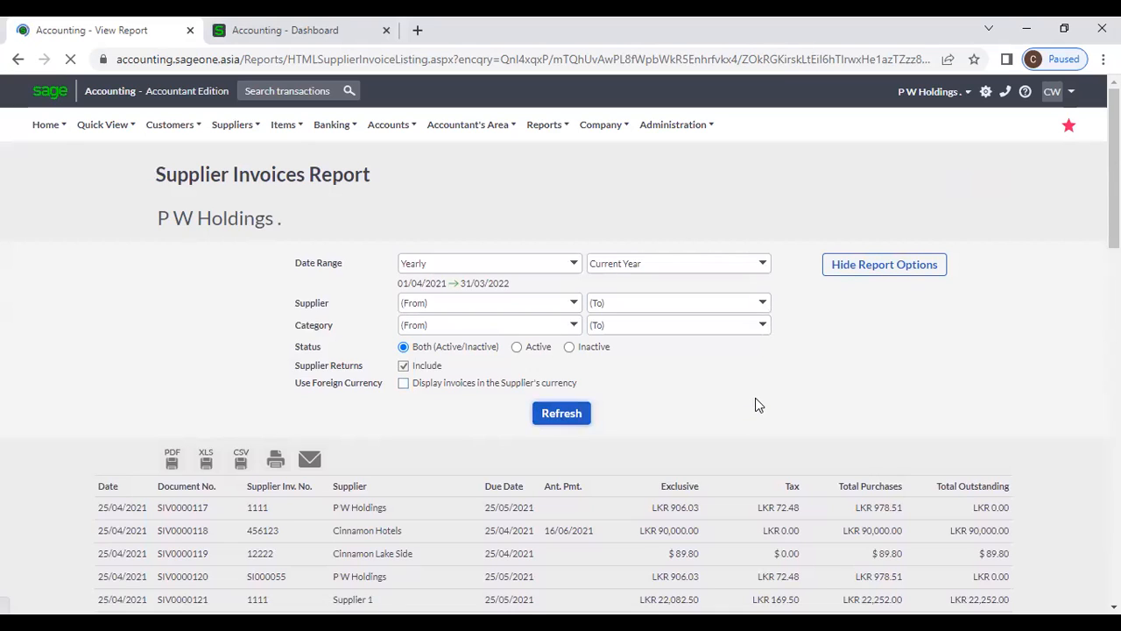
pyautogui.scroll(-7, 755, 401)
pyautogui.scroll(-10, 754, 401)
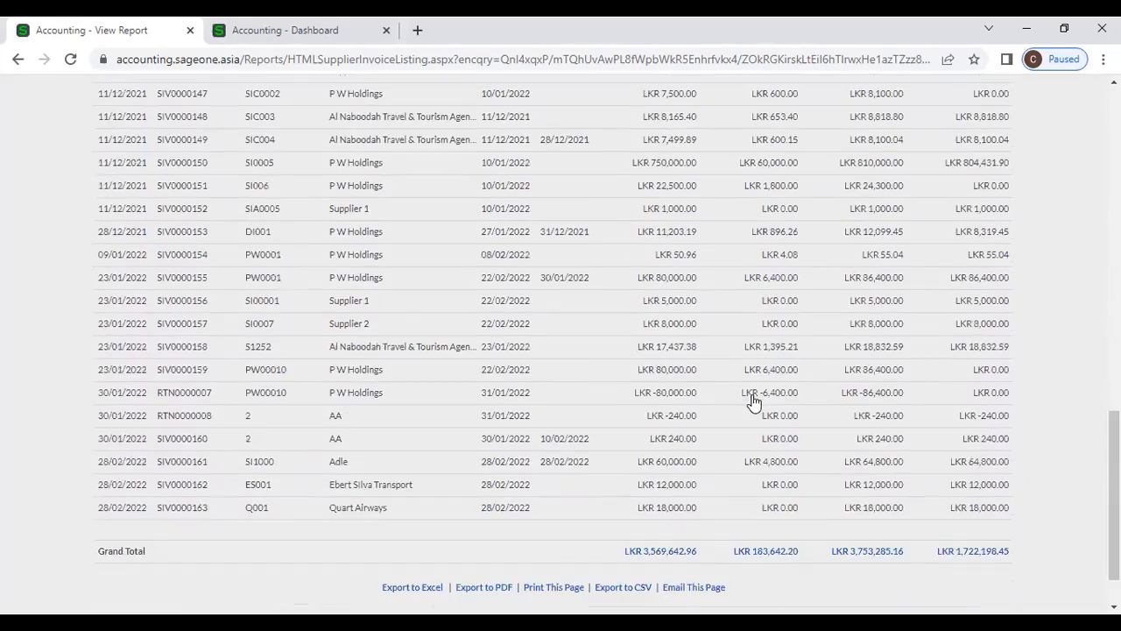
pyautogui.scroll(20, 670, 438)
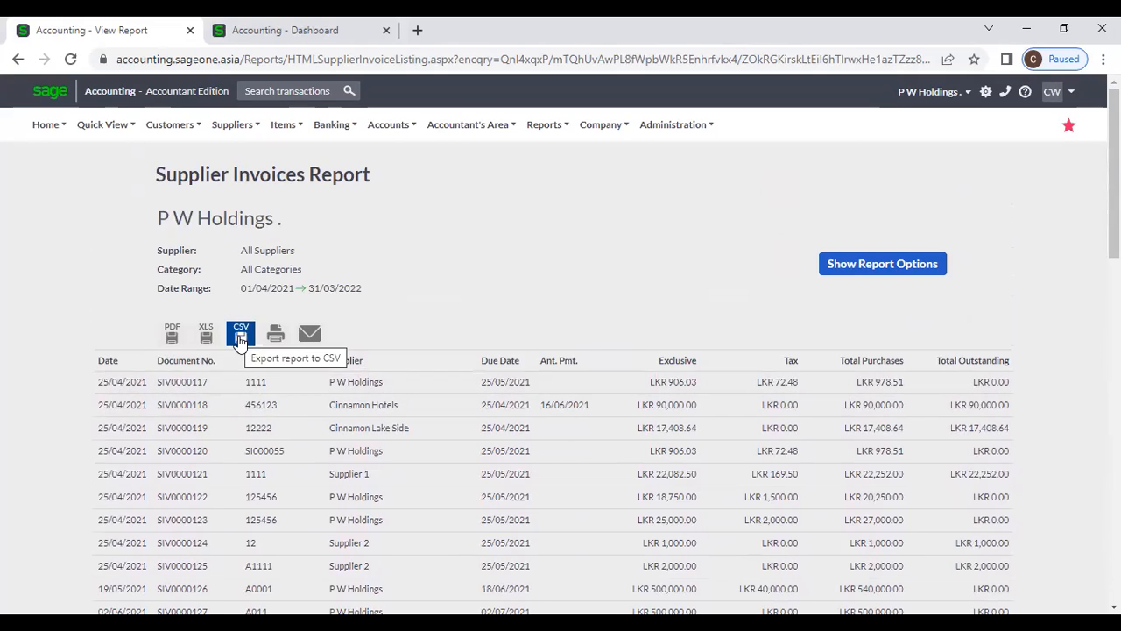
# - Open the Cinnamon Hotels invoice from the report to view its source document and return to the Supplier Invoices Report
pyautogui.click(902, 408)
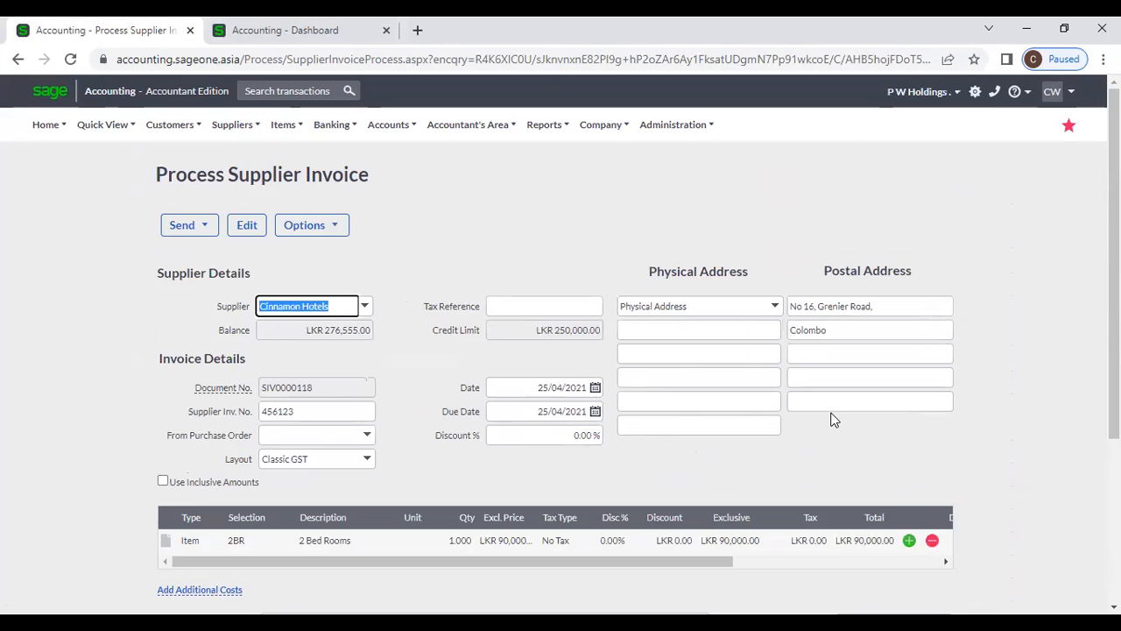
pyautogui.scroll(-1, 834, 421)
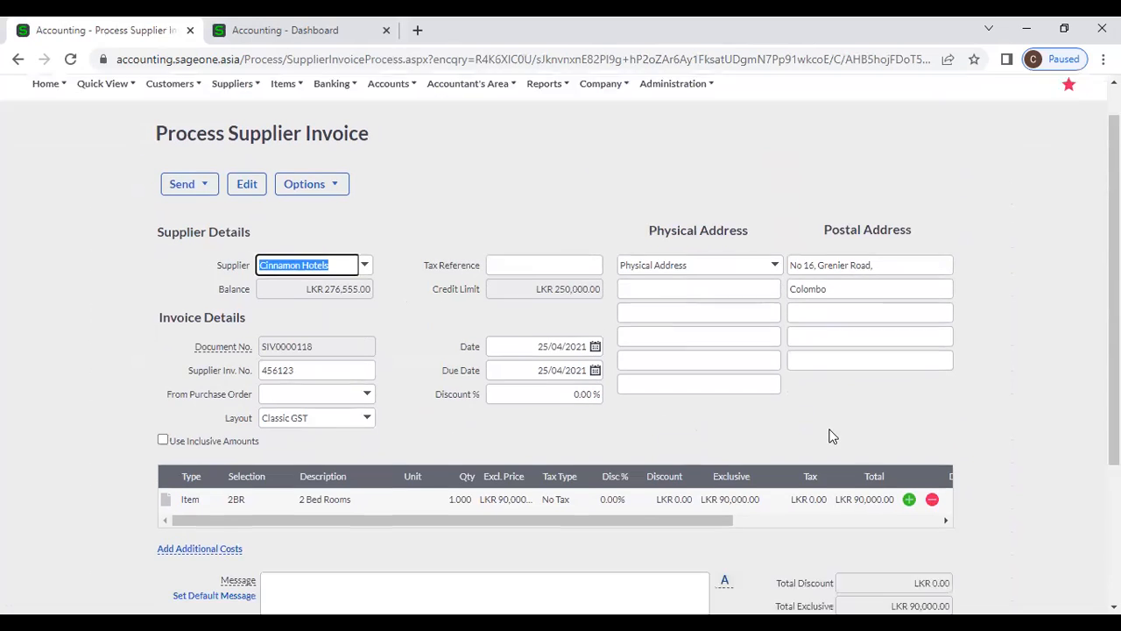
pyautogui.click(19, 58)
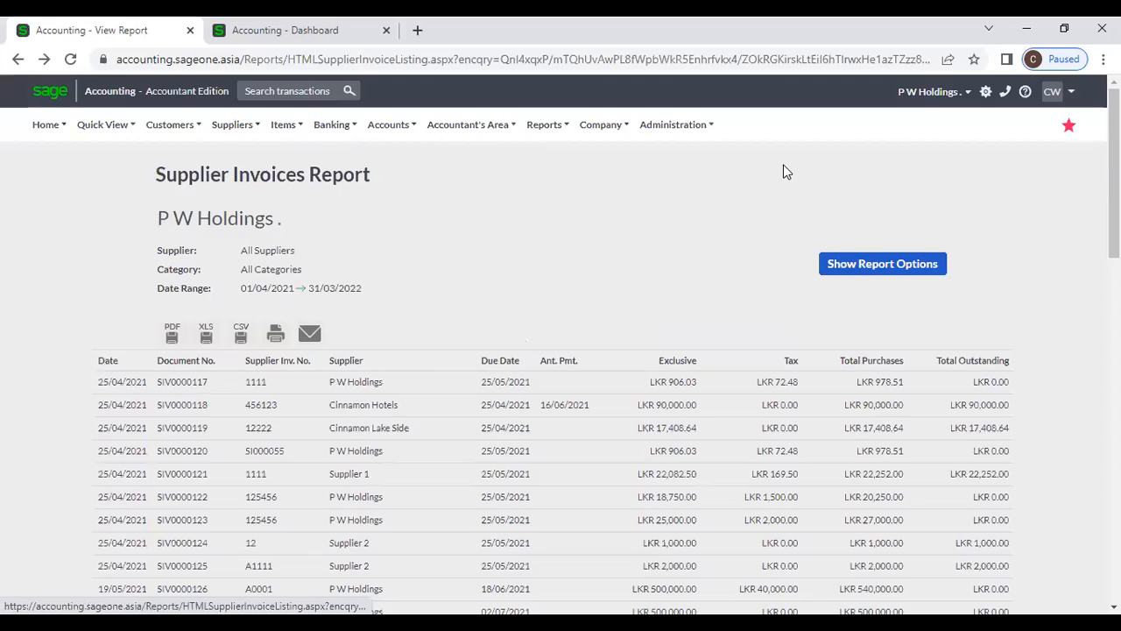
pyautogui.scroll(-2, 645, 342)
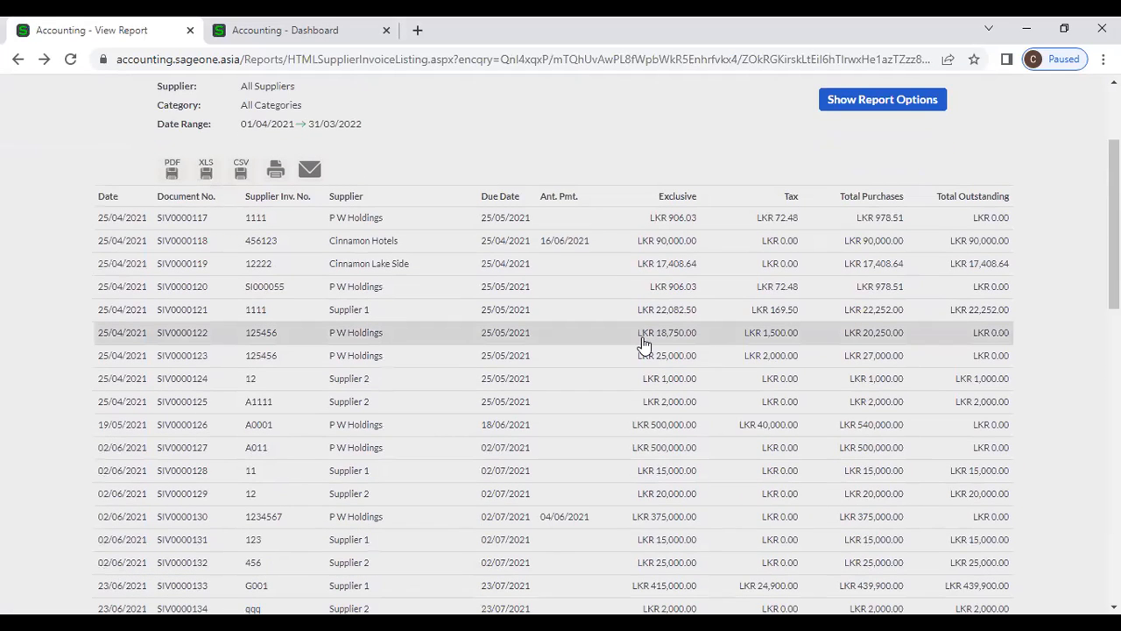
pyautogui.scroll(-5, 644, 344)
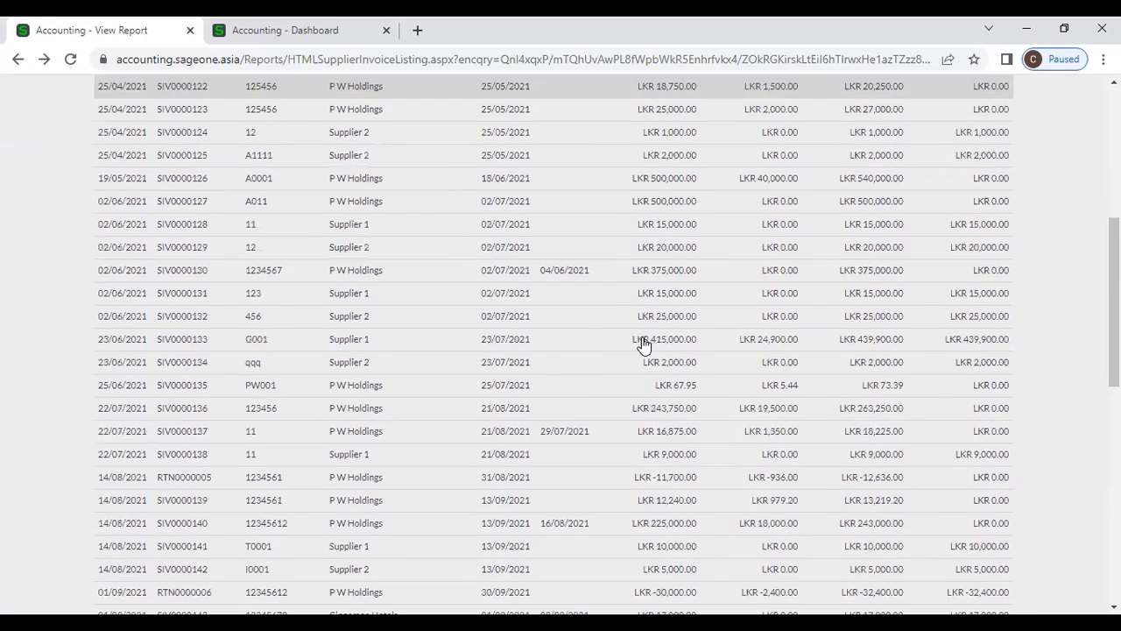
pyautogui.scroll(3, 644, 344)
pyautogui.scroll(4, 644, 344)
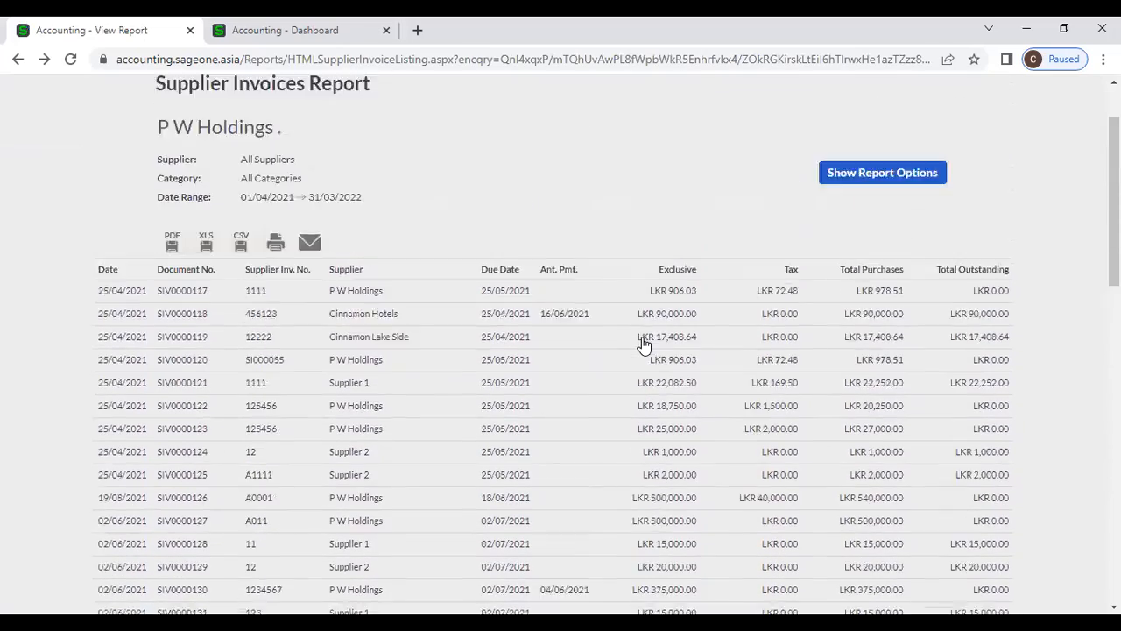
pyautogui.click(243, 140)
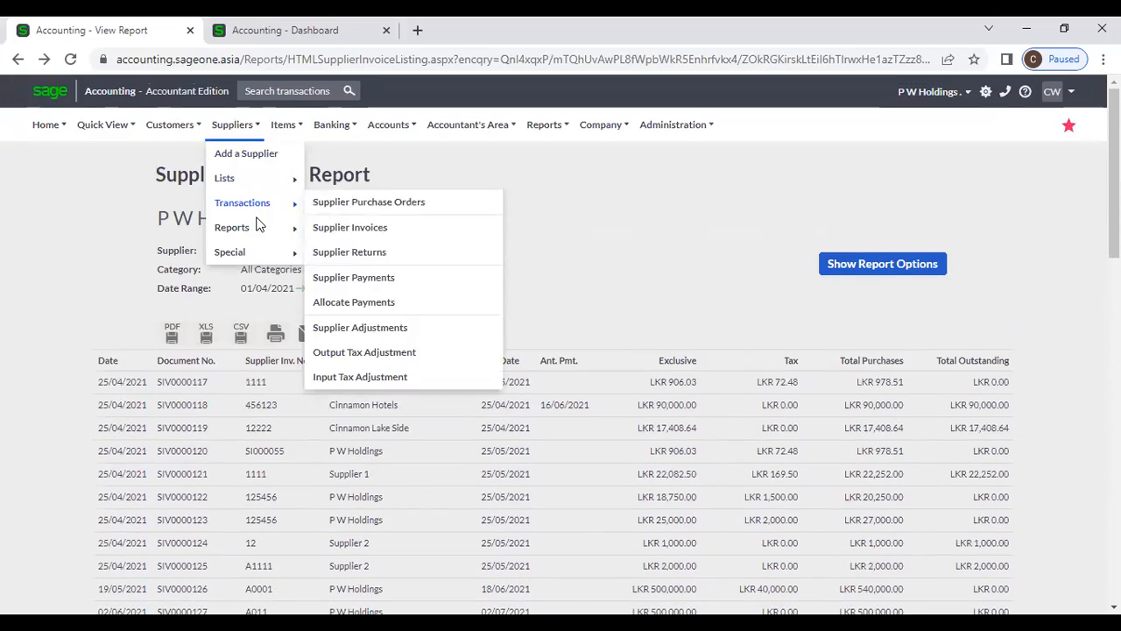
pyautogui.moveTo(257, 229)
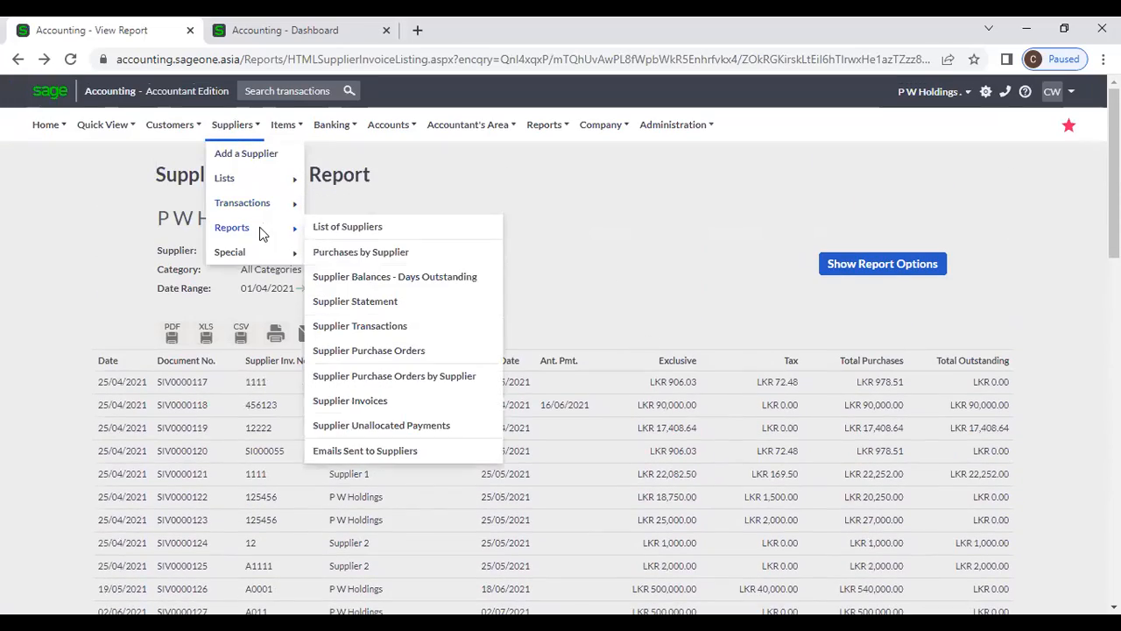
pyautogui.click(405, 404)
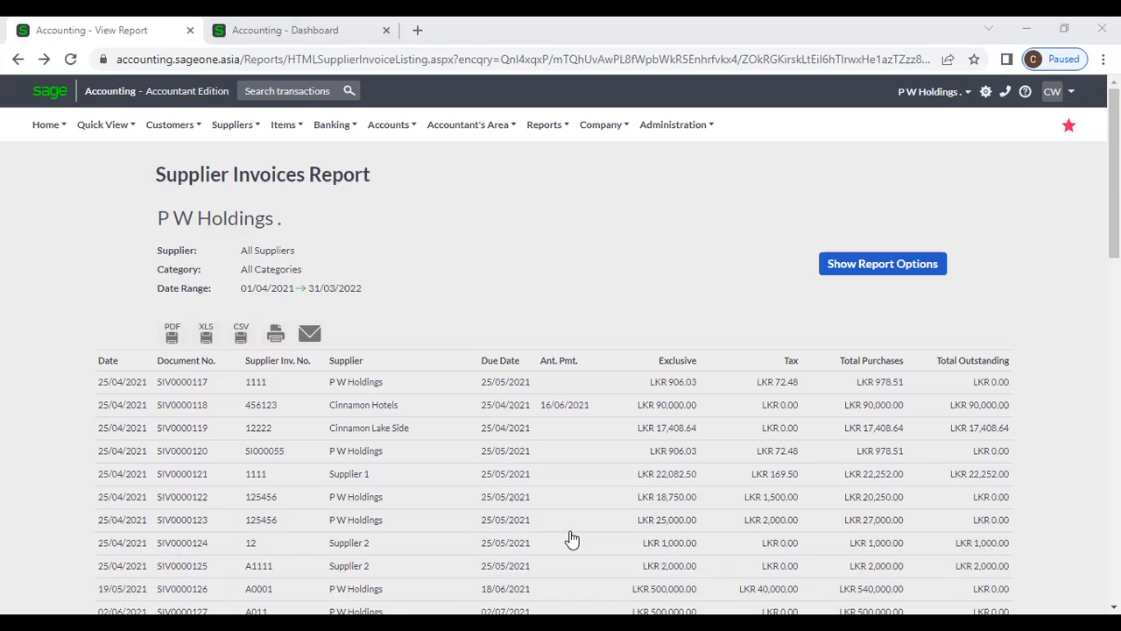
pyautogui.click(488, 174)
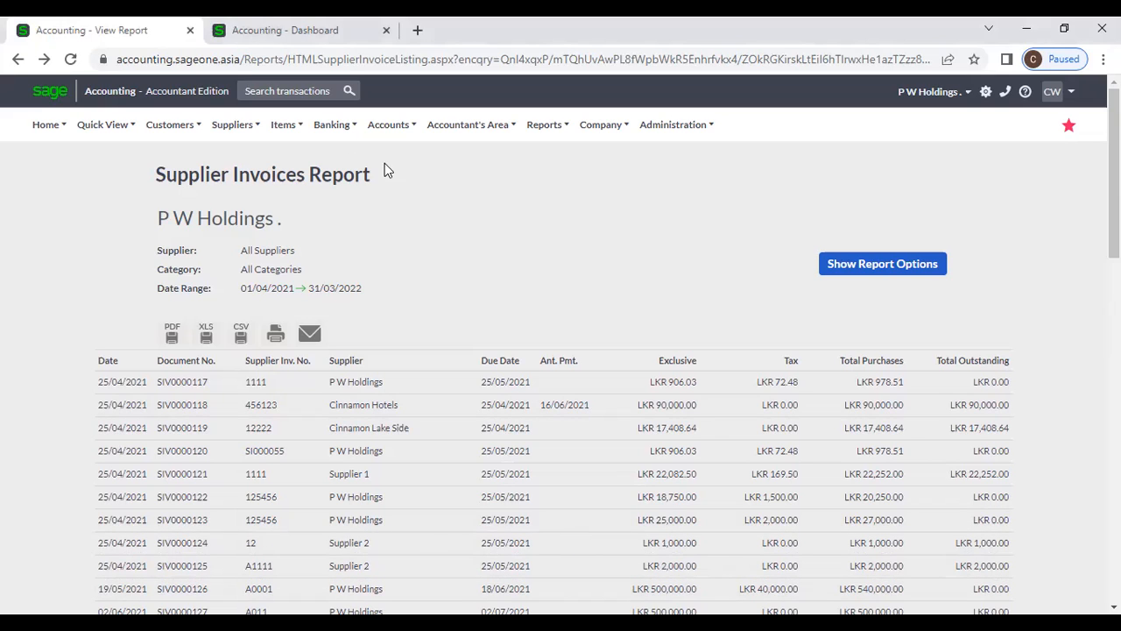
# - Generate the Supplier Unallocated Payments Report for all dates, suppliers and categories, status Both (Active/Inactive), including returns and adjustments, in the supplier's currency
pyautogui.click(241, 127)
pyautogui.moveTo(251, 225)
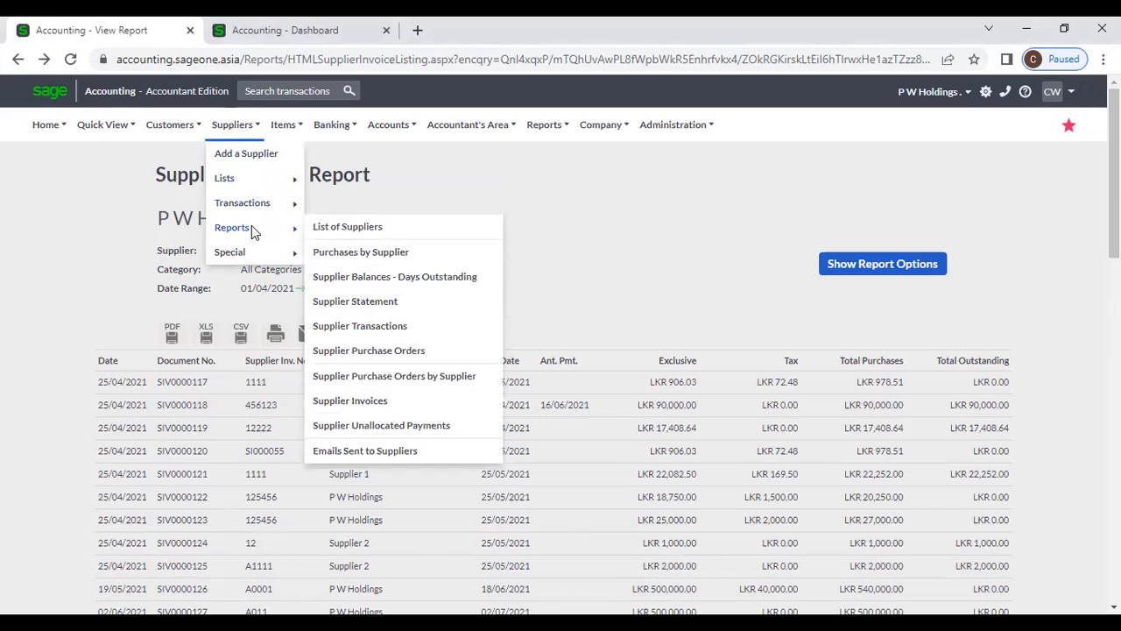
pyautogui.click(403, 429)
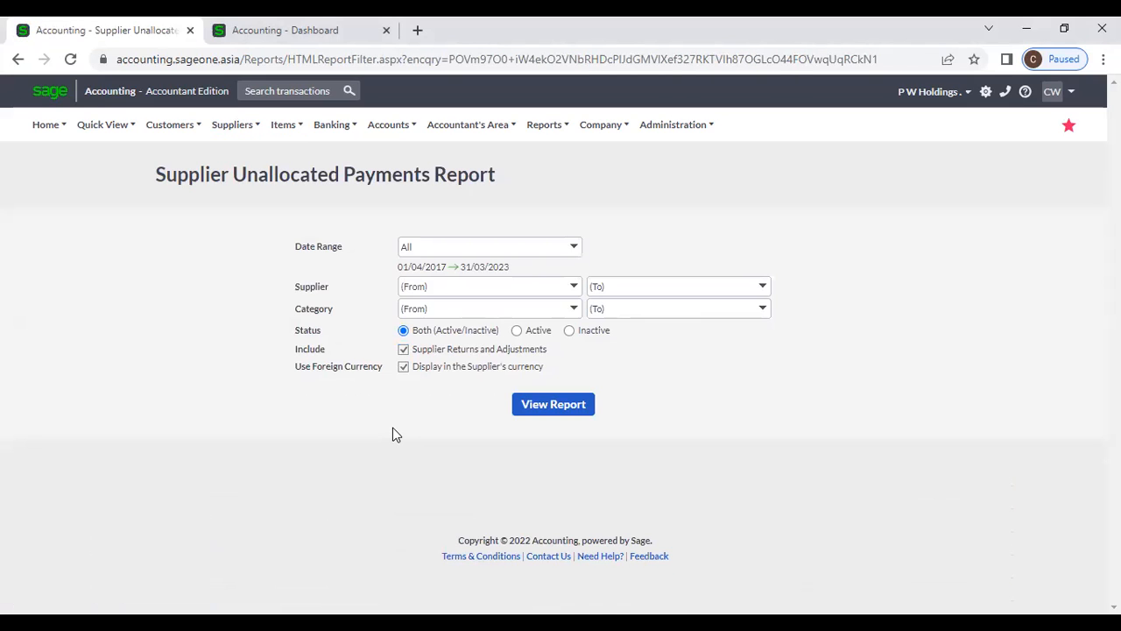
pyautogui.click(560, 408)
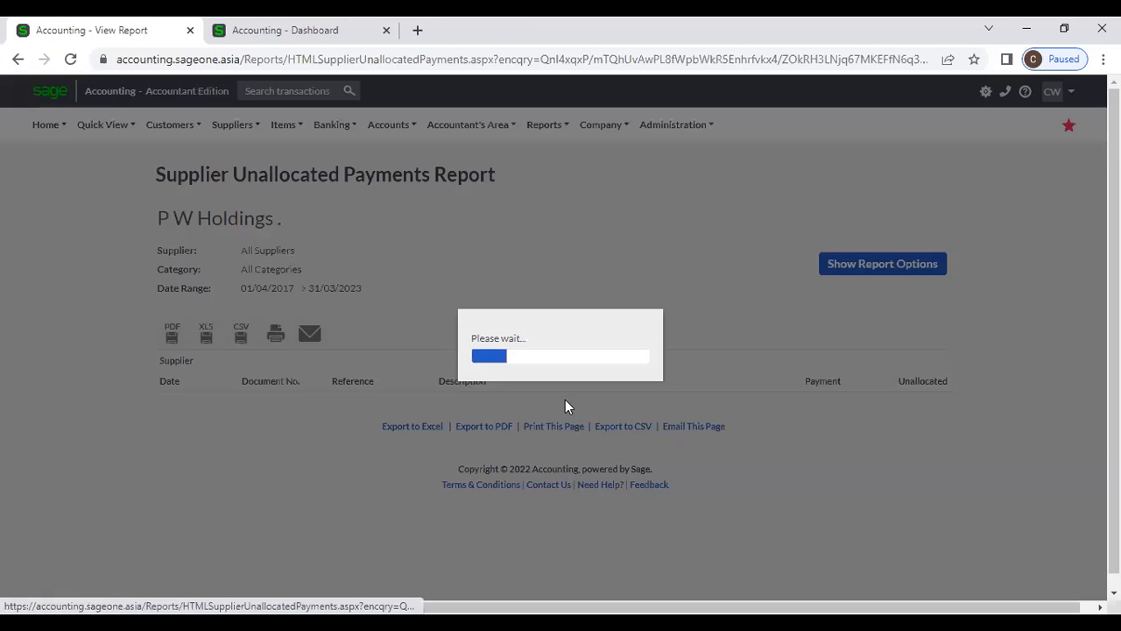
pyautogui.scroll(-1, 565, 402)
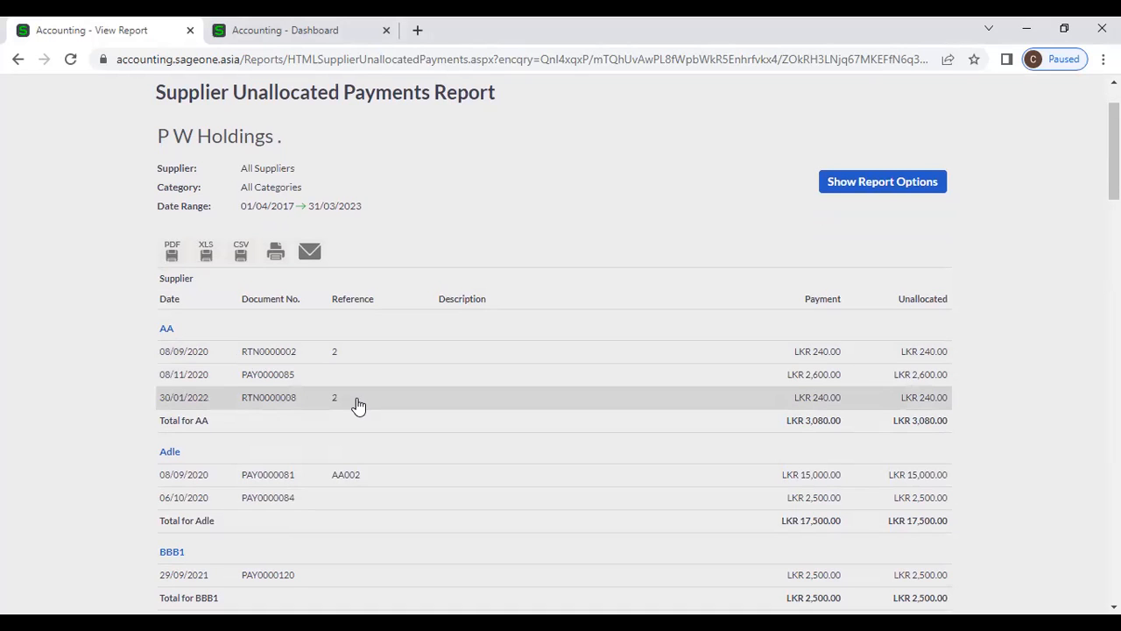
# - Duplicate the Supplier Unallocated Payments Report in a second browser tab and bring up the supplier transaction options there
pyautogui.rightClick(127, 30)
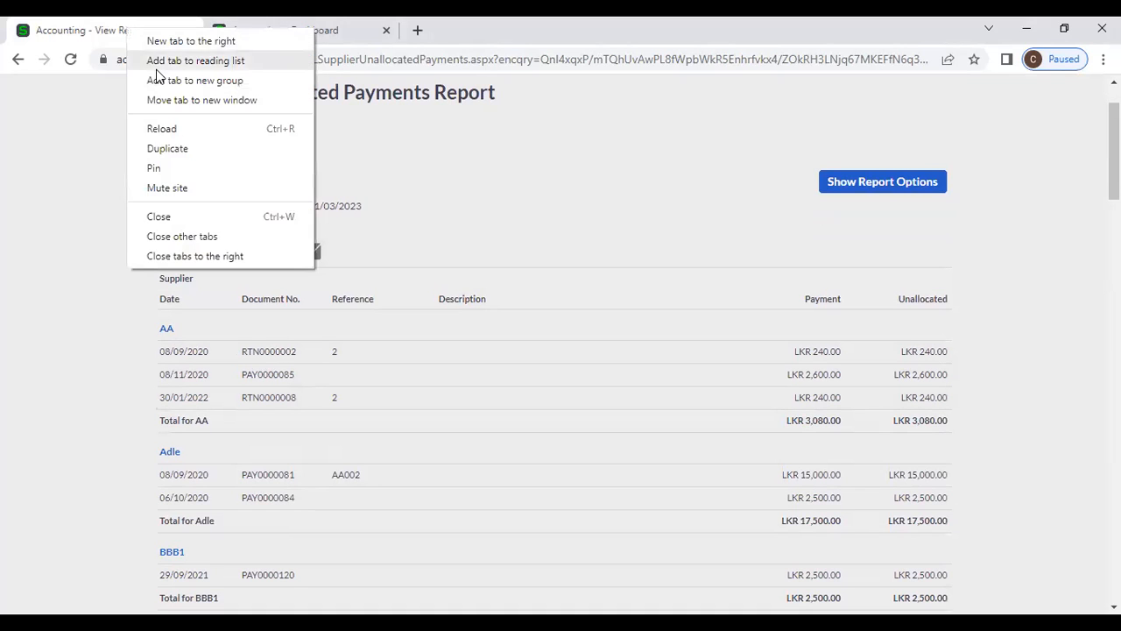
pyautogui.click(182, 145)
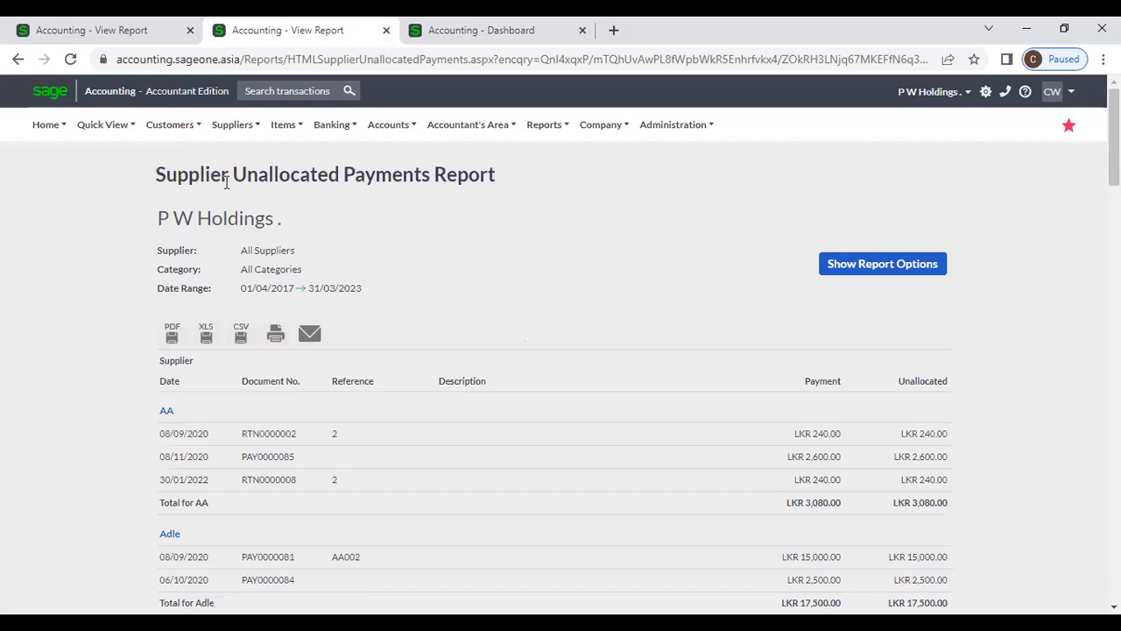
pyautogui.click(173, 128)
pyautogui.click(232, 129)
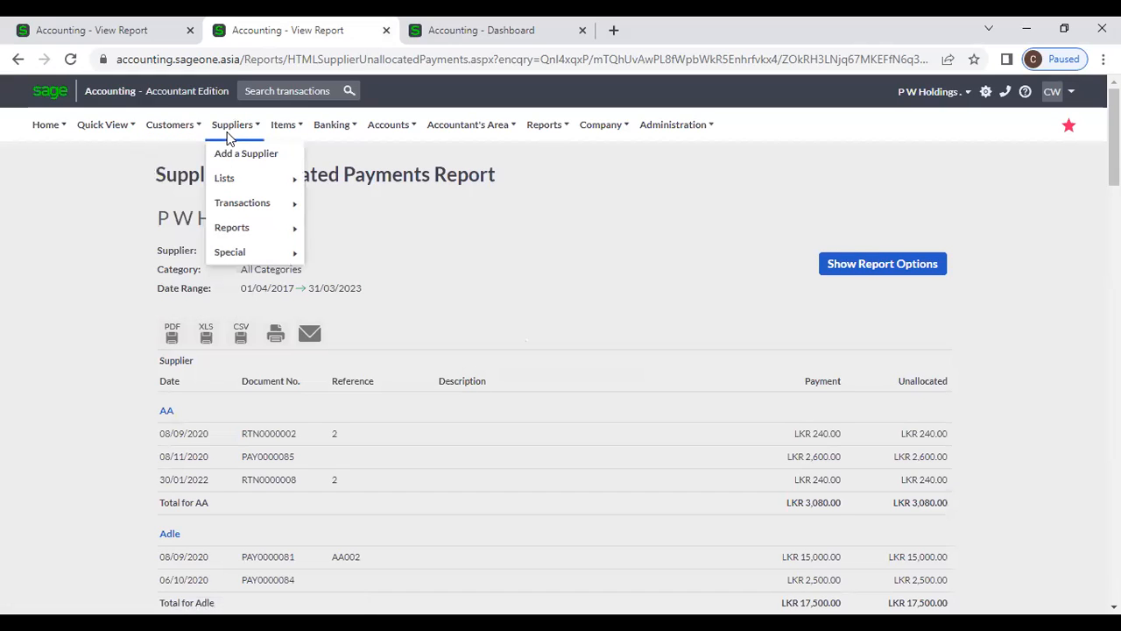
pyautogui.moveTo(240, 232)
pyautogui.moveTo(237, 208)
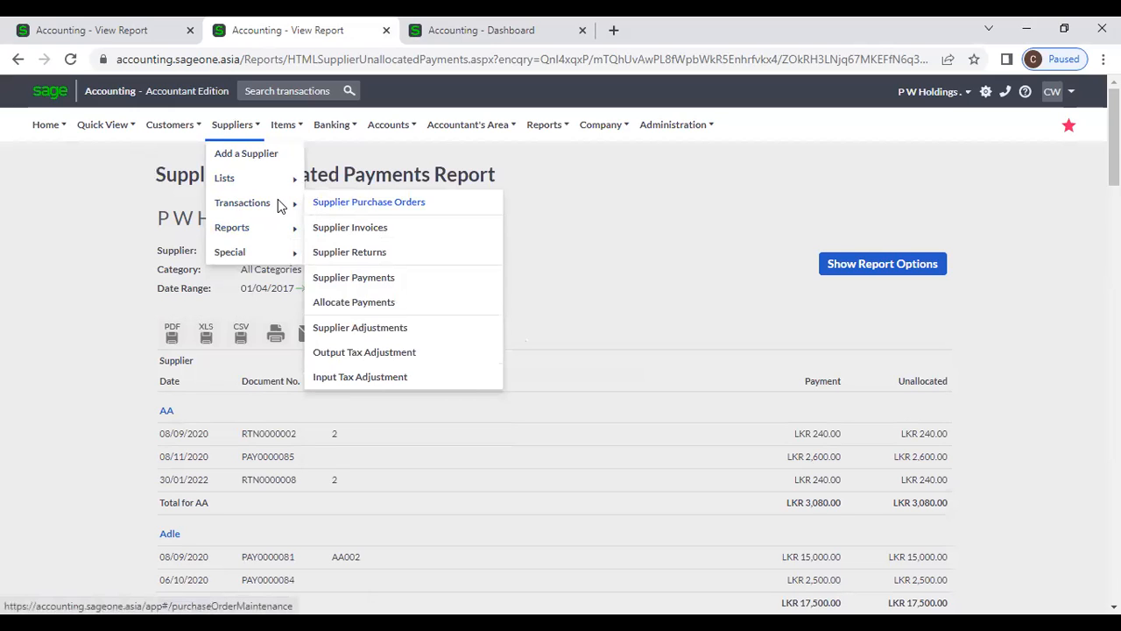
# - Open the supplier payment allocations page and look for a supplier with open payments in the Supplier Unallocated Payments Report
pyautogui.click(354, 302)
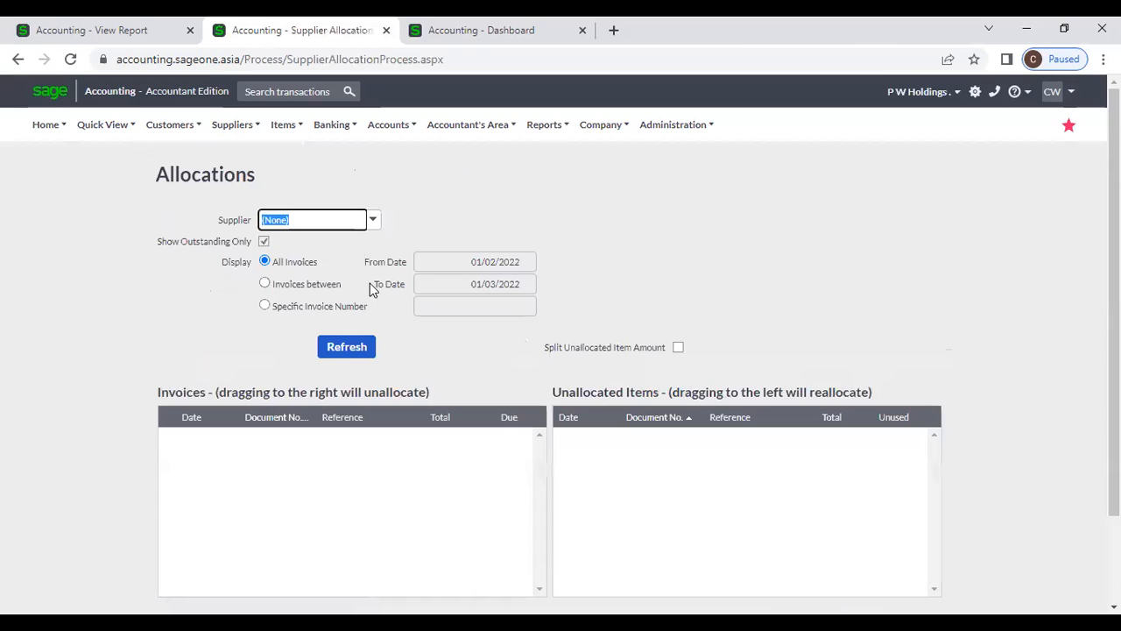
pyautogui.write('ayurmed')
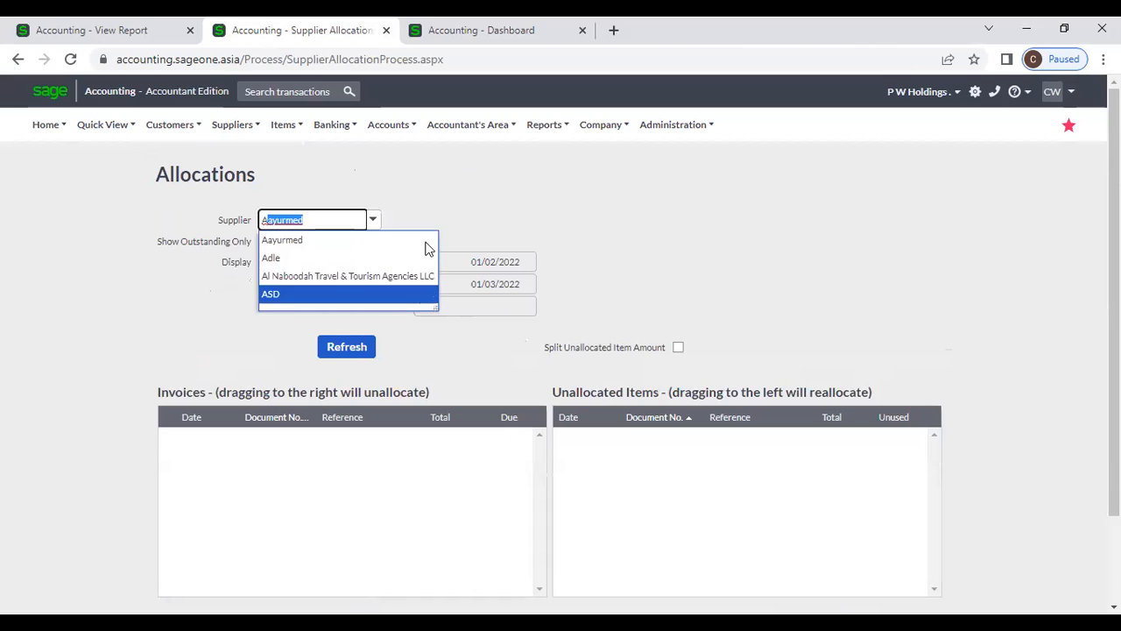
pyautogui.click(160, 32)
pyautogui.scroll(-1, 350, 413)
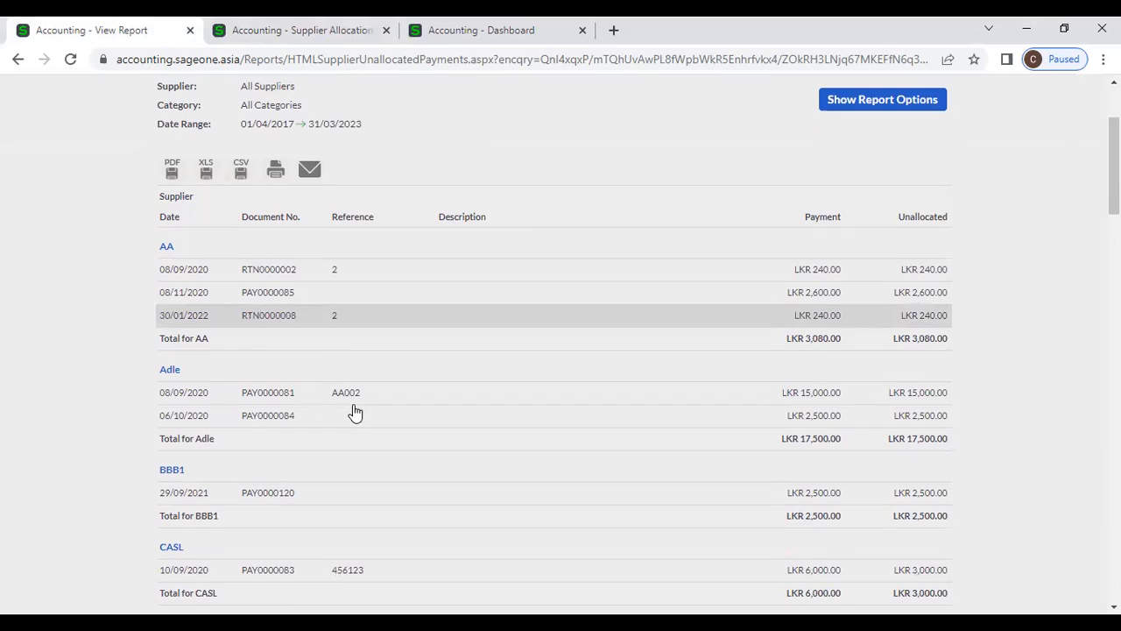
pyautogui.scroll(-1, 355, 412)
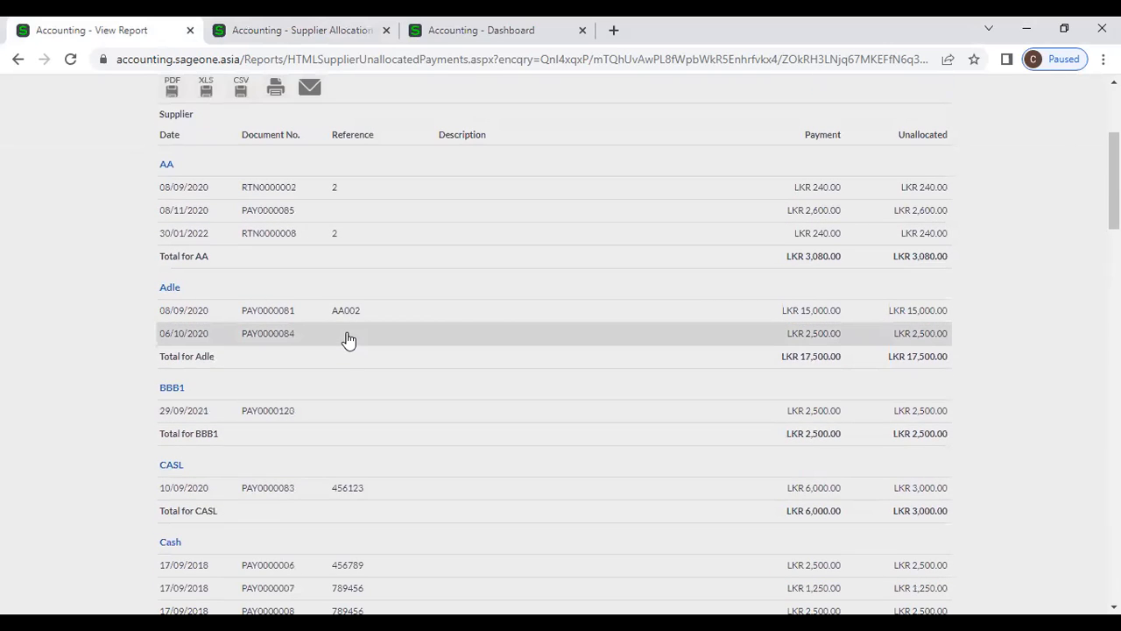
# - Load the outstanding invoices and unallocated items of supplier Adle on the Allocations page
pyautogui.click(270, 22)
pyautogui.moveTo(294, 127)
pyautogui.write('Ad')
pyautogui.press('Tab')
pyautogui.click(325, 355)
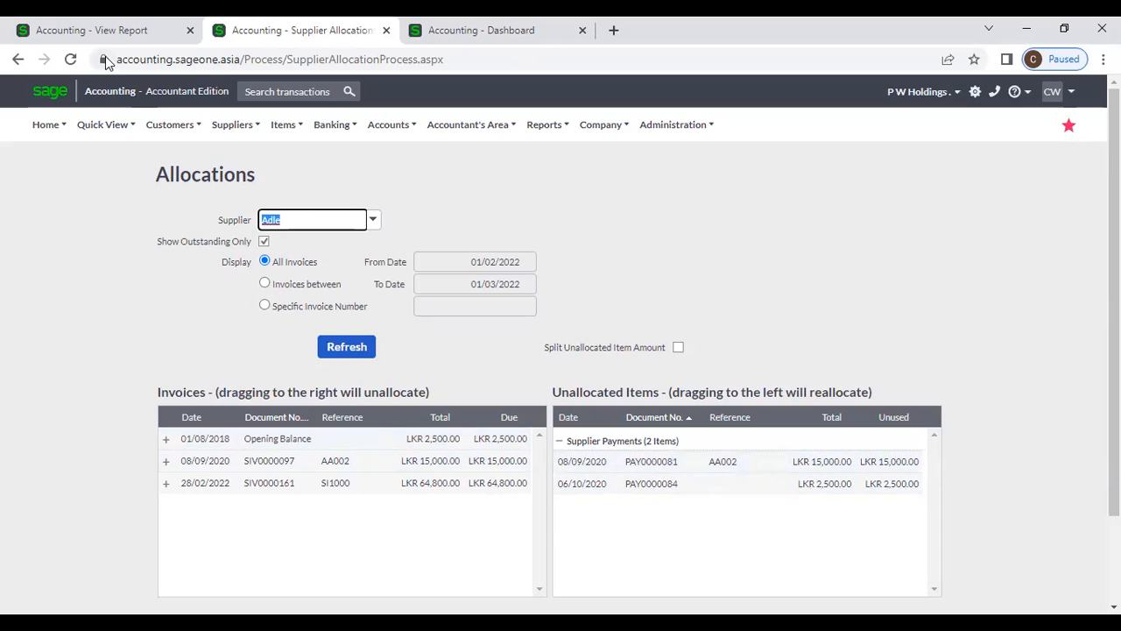
# - Return to the Supplier Unallocated Payments Report and show its report options
pyautogui.click(85, 31)
pyautogui.scroll(3, 120, 251)
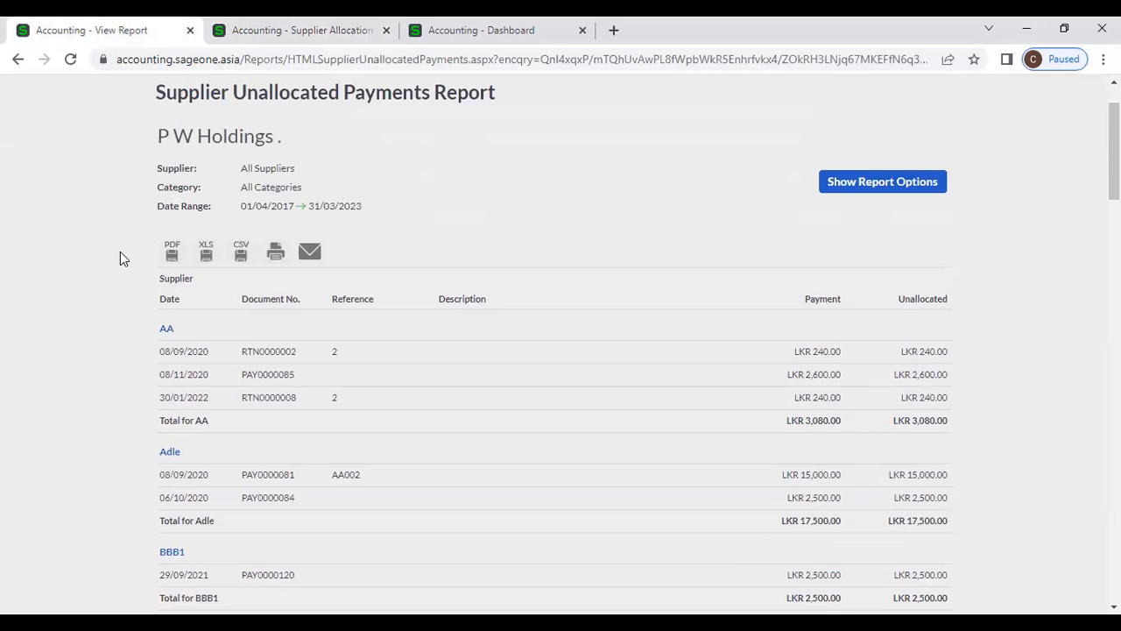
pyautogui.scroll(2, 199, 207)
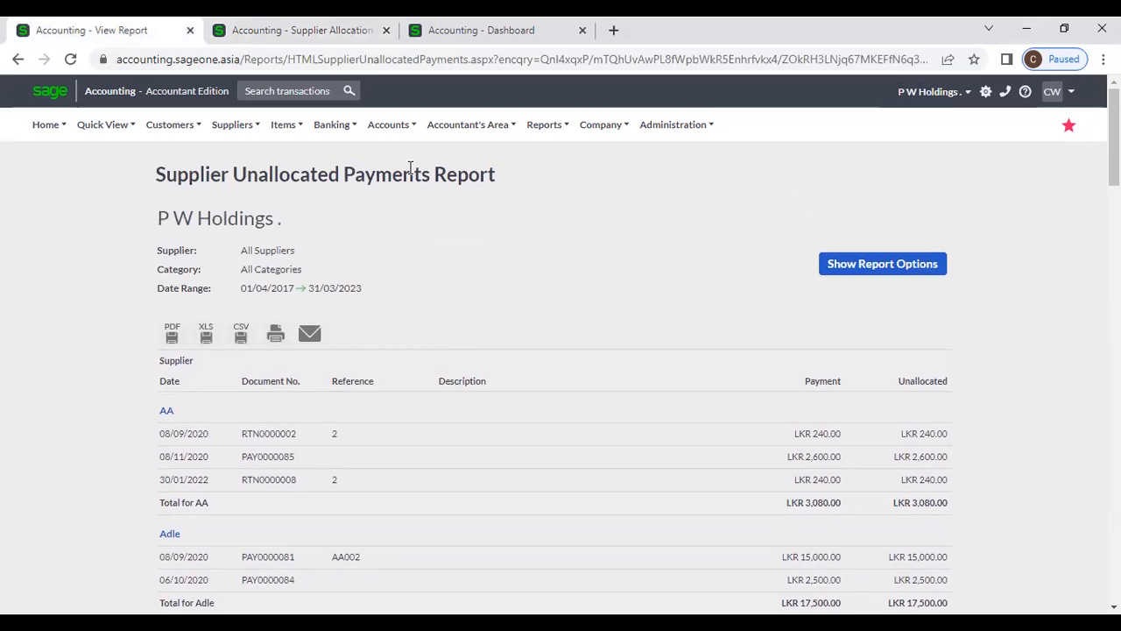
pyautogui.click(847, 266)
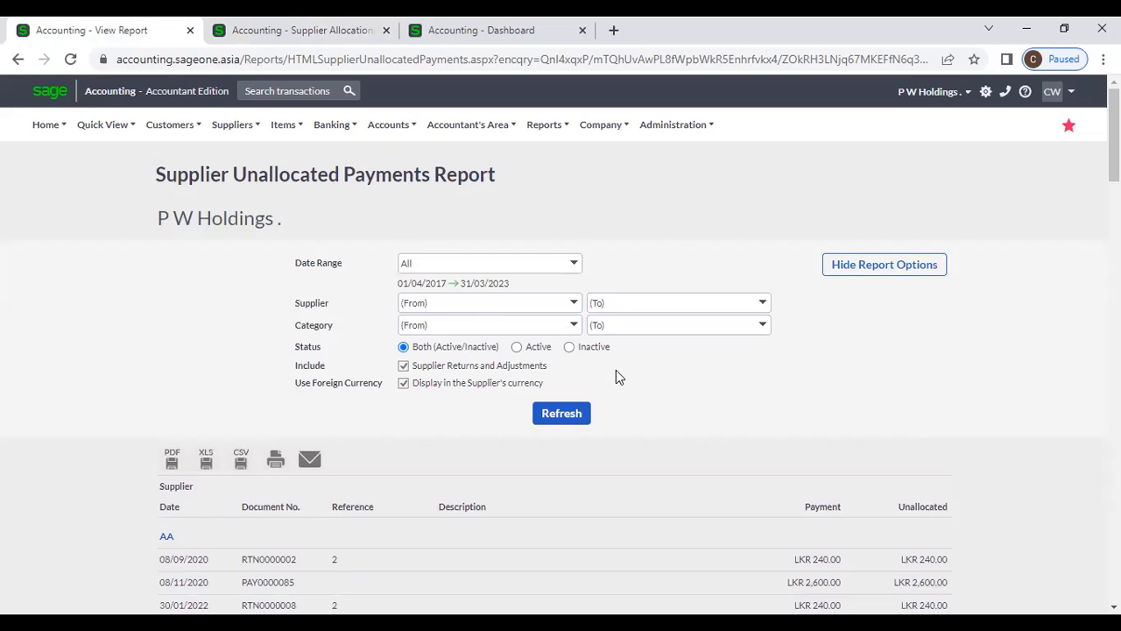
# - Look through the unallocated payments of every supplier down to the end of the report
pyautogui.scroll(-2, 616, 371)
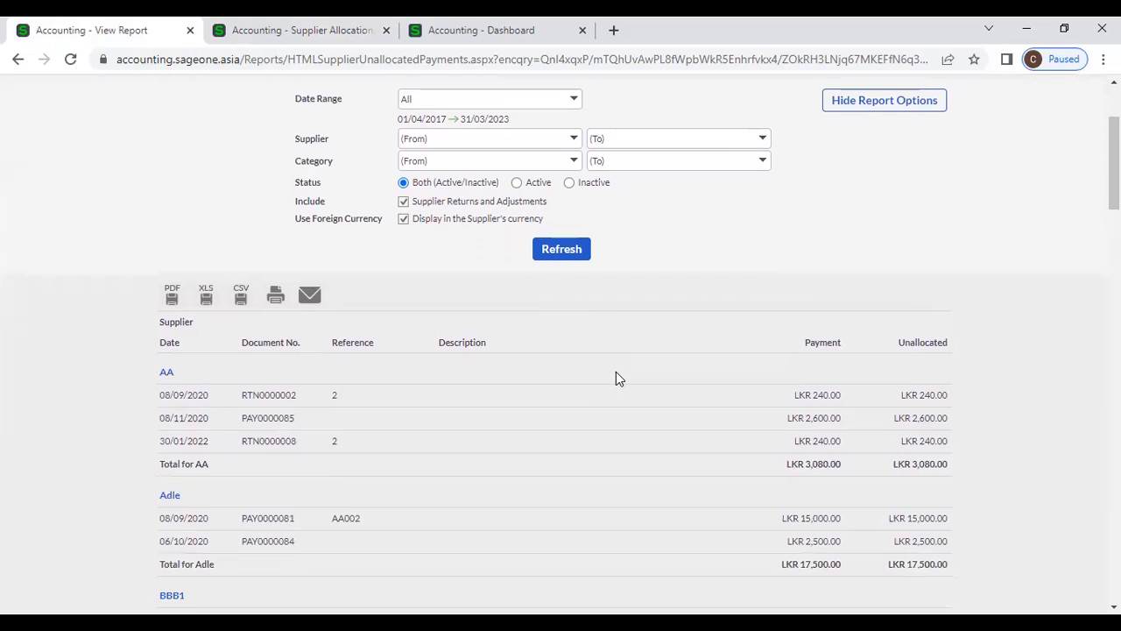
pyautogui.scroll(-16, 616, 376)
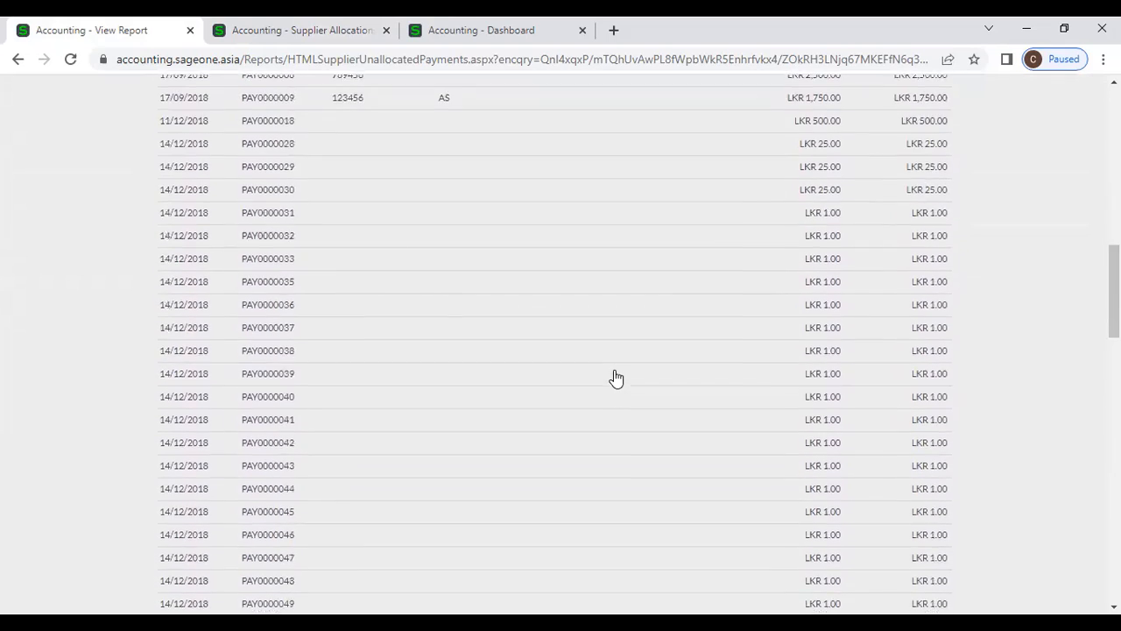
pyautogui.scroll(-10, 616, 377)
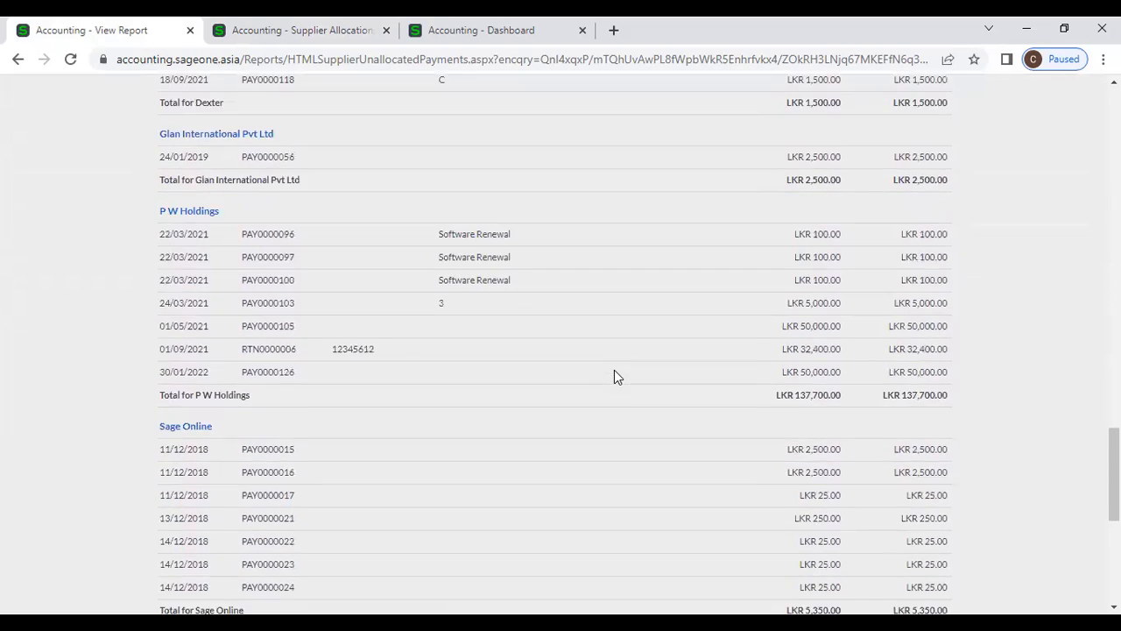
pyautogui.scroll(-2, 615, 377)
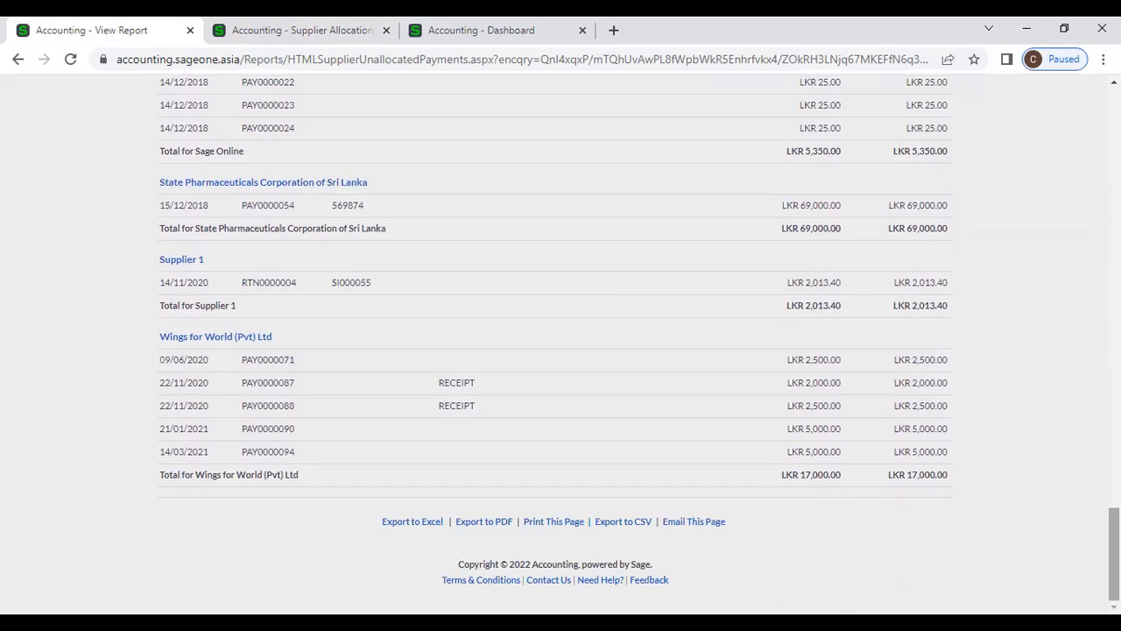
pyautogui.scroll(20, 978, 299)
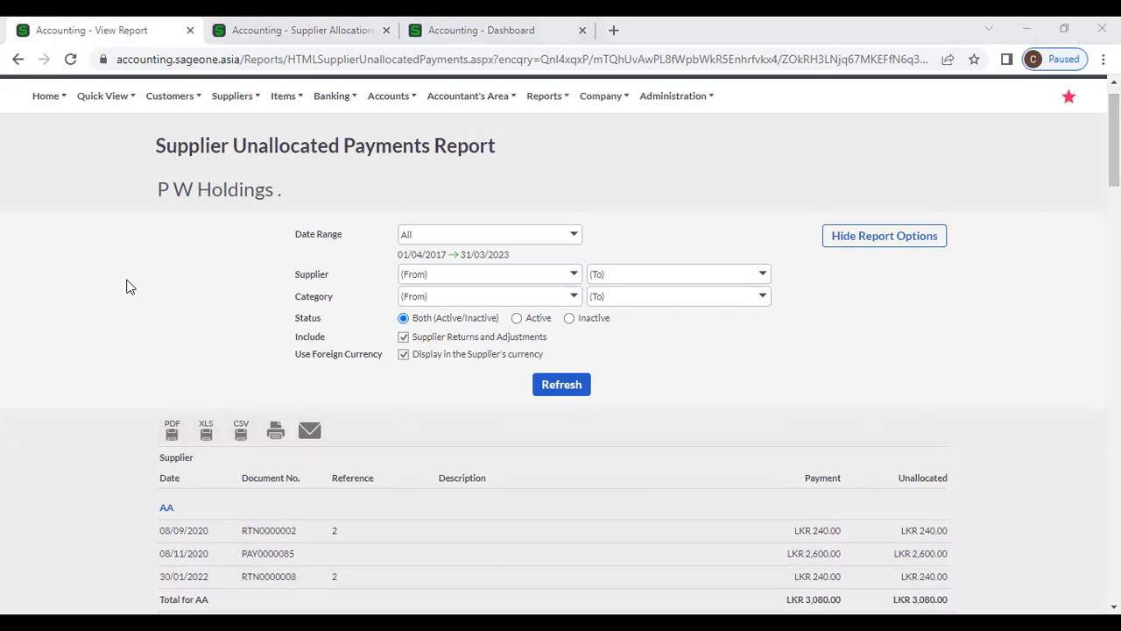
pyautogui.click(257, 26)
pyautogui.click(92, 32)
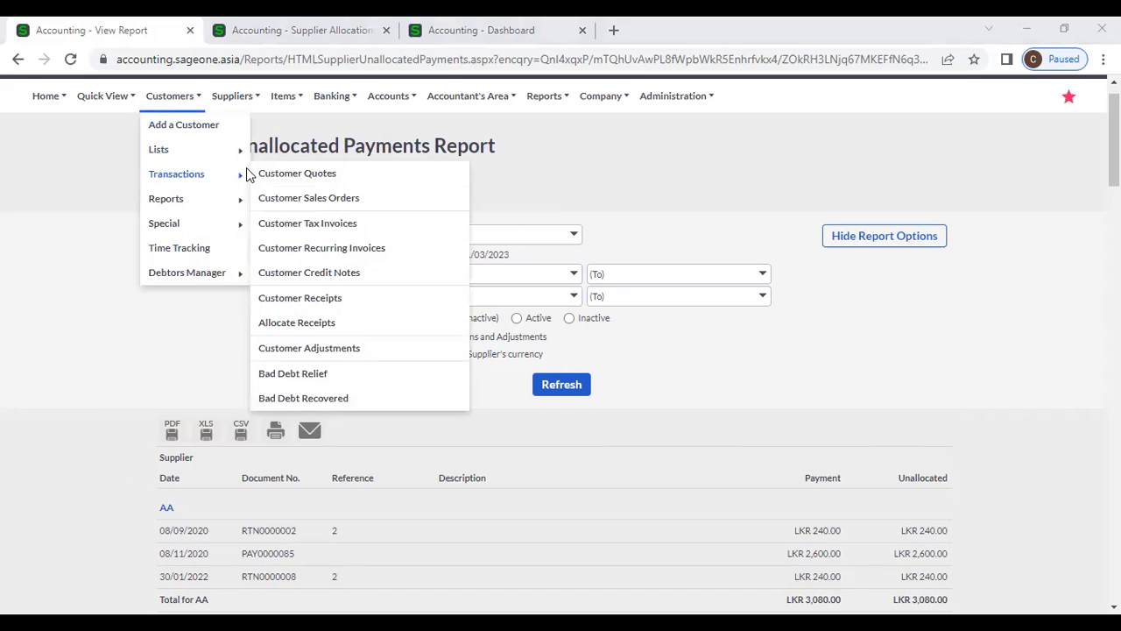
# - Open the Emails Sent to Suppliers report from the supplier reports
pyautogui.scroll(1, 246, 172)
pyautogui.moveTo(243, 140)
pyautogui.moveTo(248, 234)
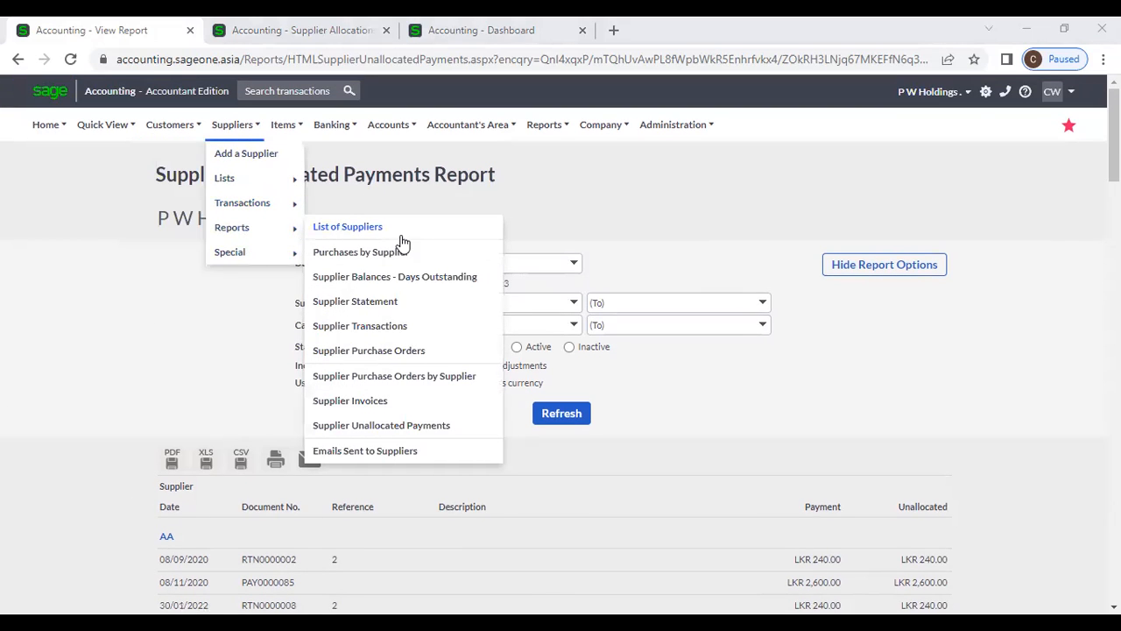
pyautogui.click(466, 452)
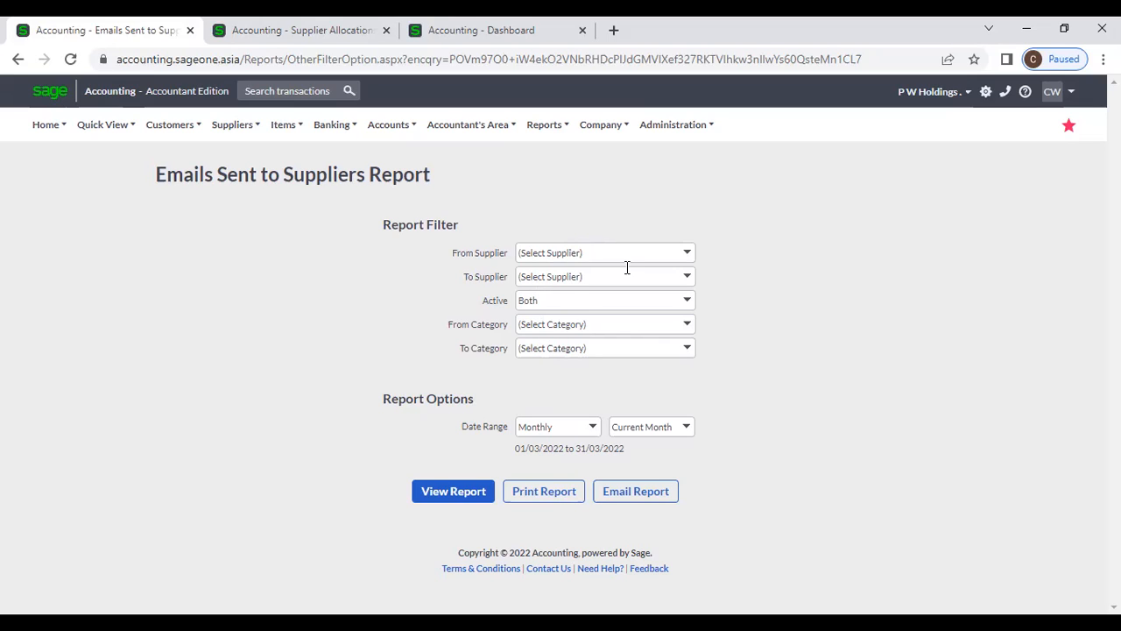
# - Check the Active, From Category and date range options, and view the emails report for the current month
pyautogui.click(688, 304)
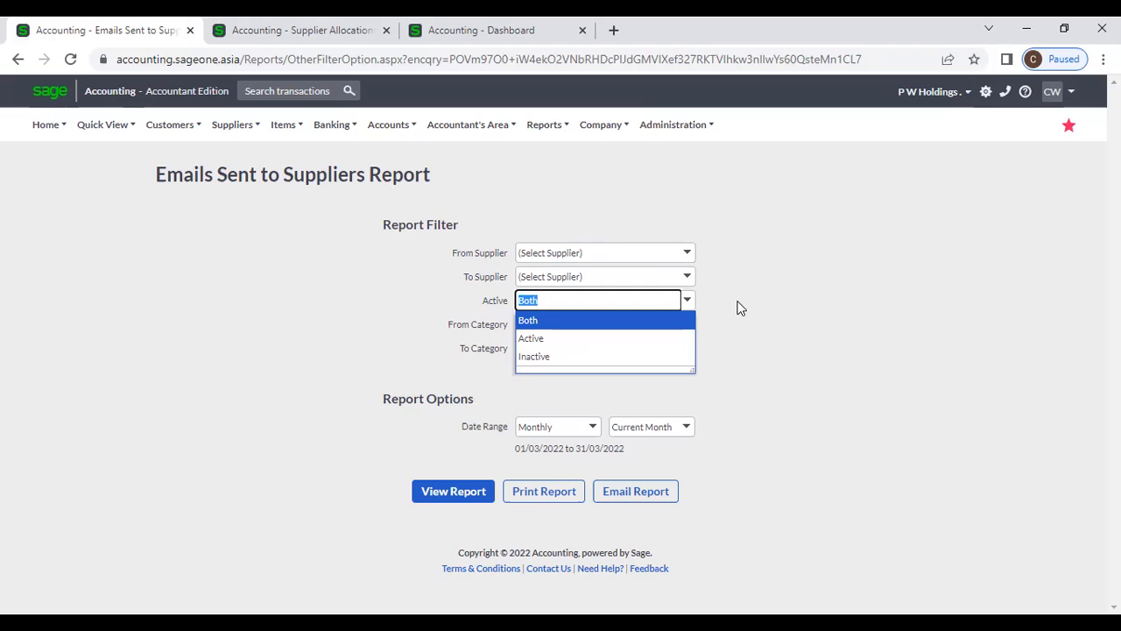
pyautogui.click(737, 307)
pyautogui.click(691, 325)
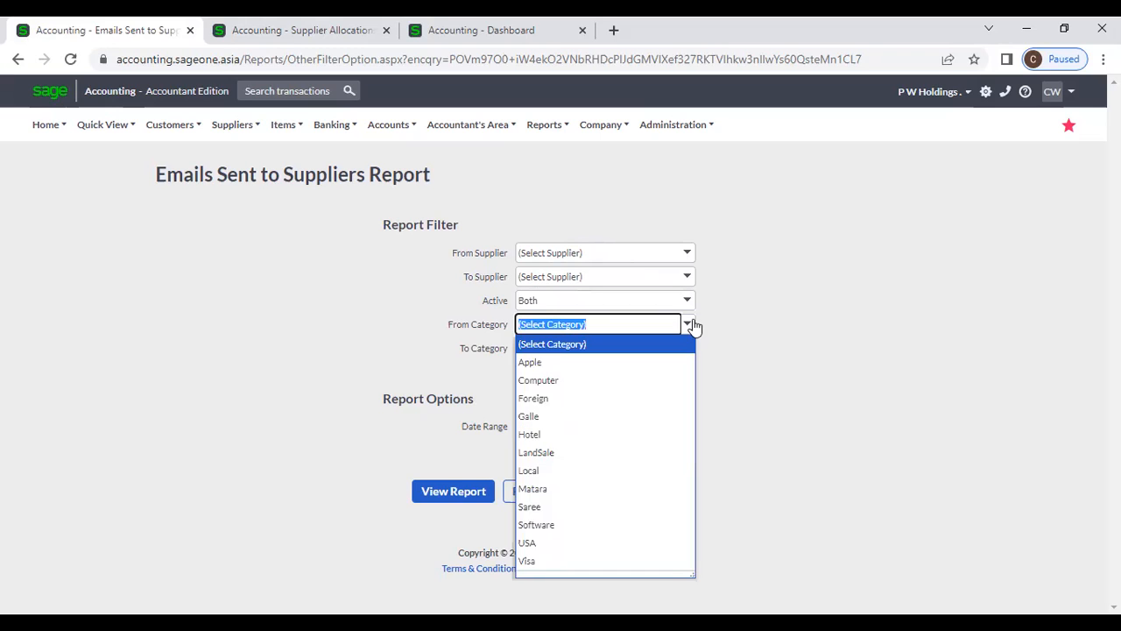
pyautogui.click(755, 299)
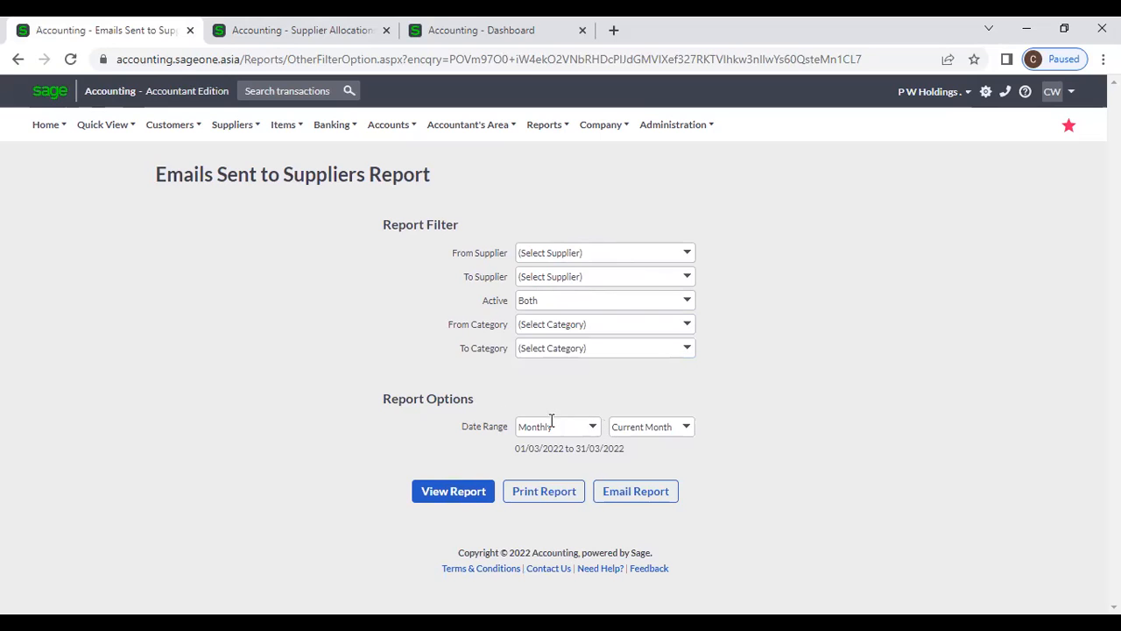
pyautogui.click(592, 433)
pyautogui.click(543, 193)
pyautogui.click(473, 498)
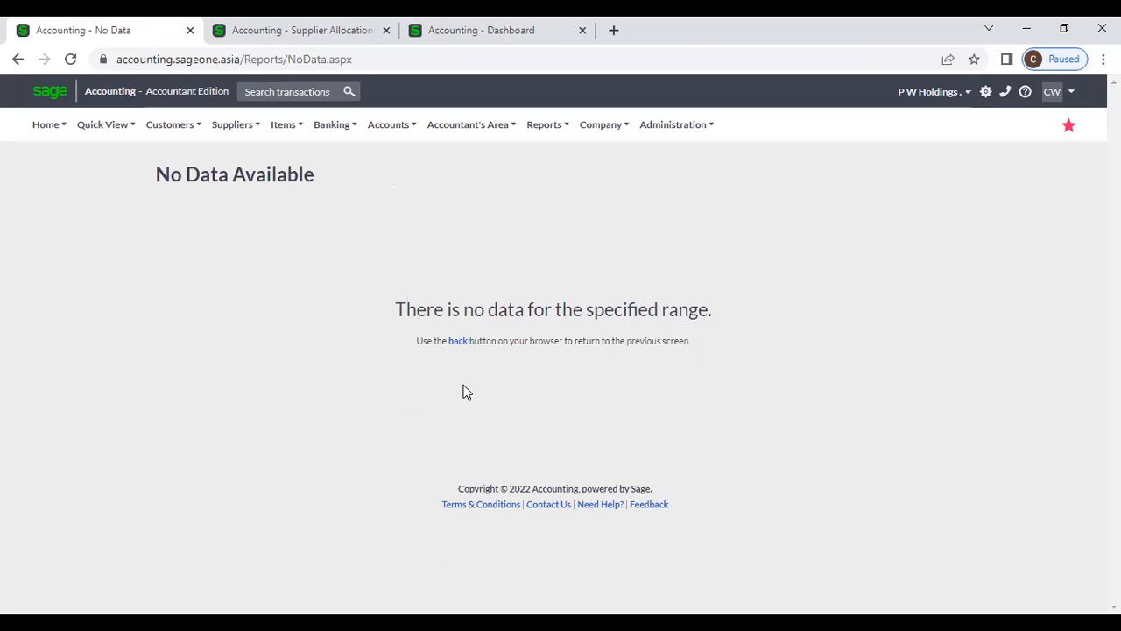
pyautogui.click(459, 348)
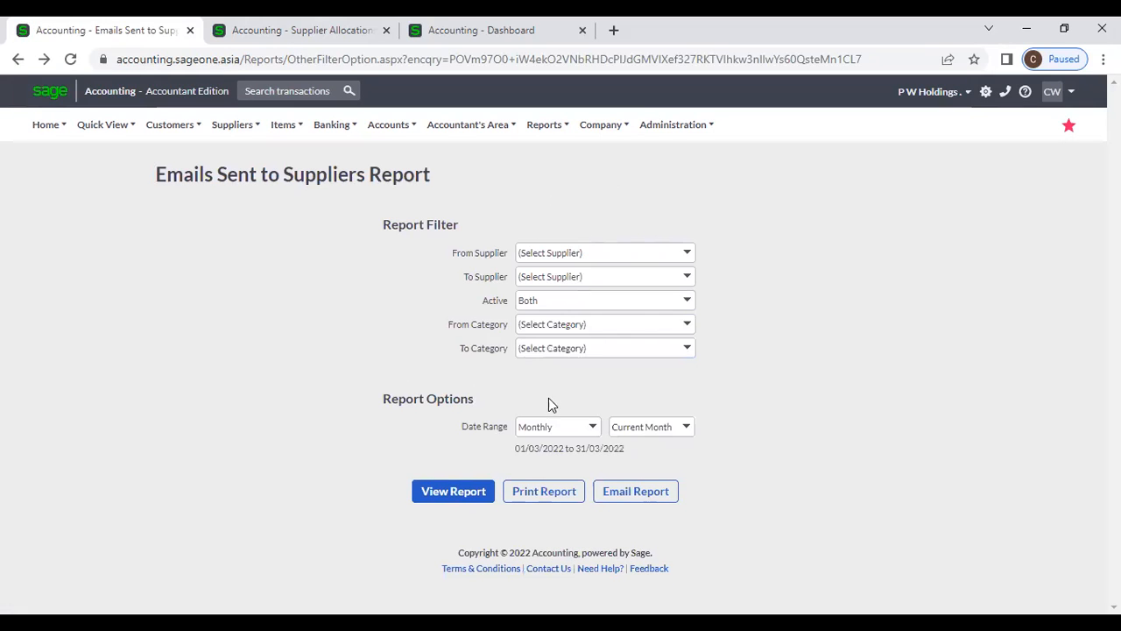
# - Adjust the date range, view the emails report again and examine the purchase order emailed to Sage Online
pyautogui.click(578, 428)
pyautogui.click(548, 399)
pyautogui.click(478, 489)
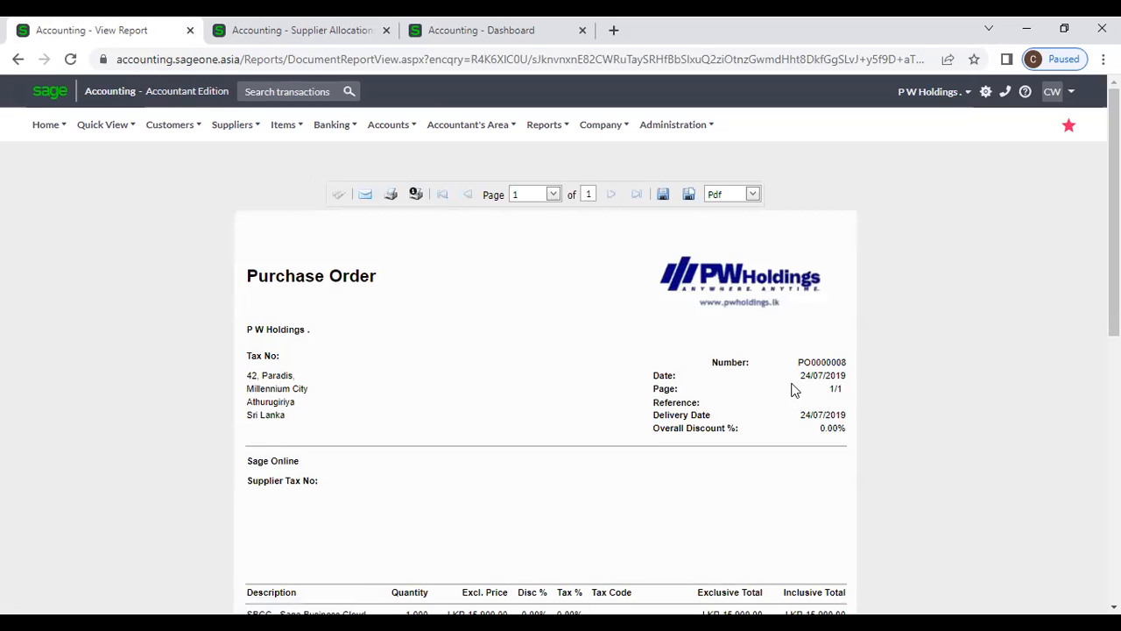
pyautogui.scroll(-1, 795, 392)
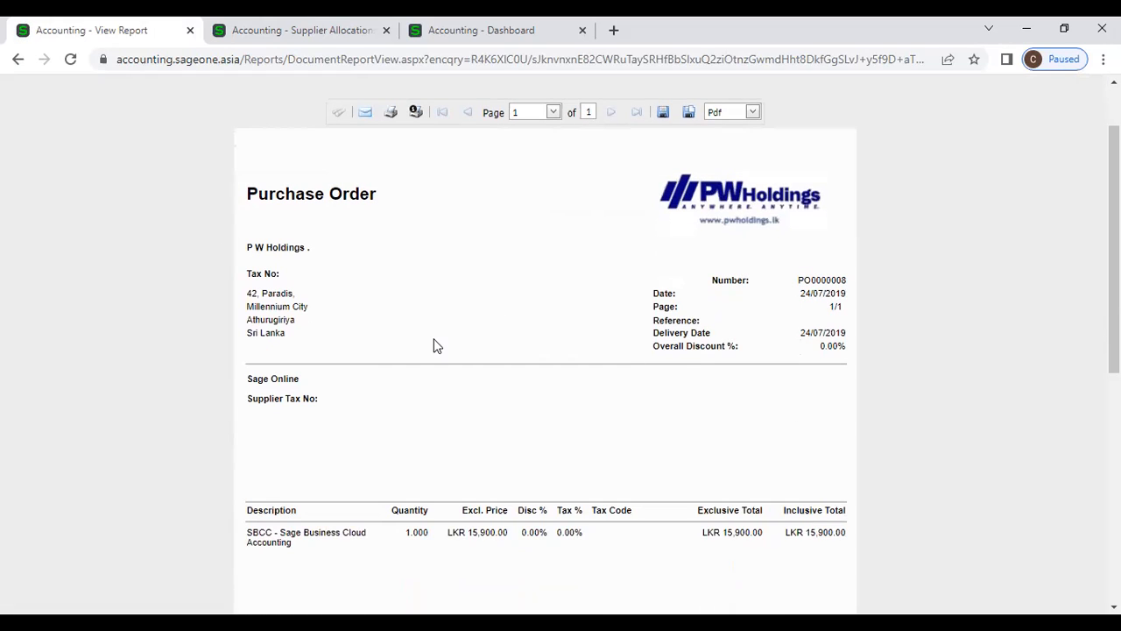
pyautogui.scroll(1, 454, 341)
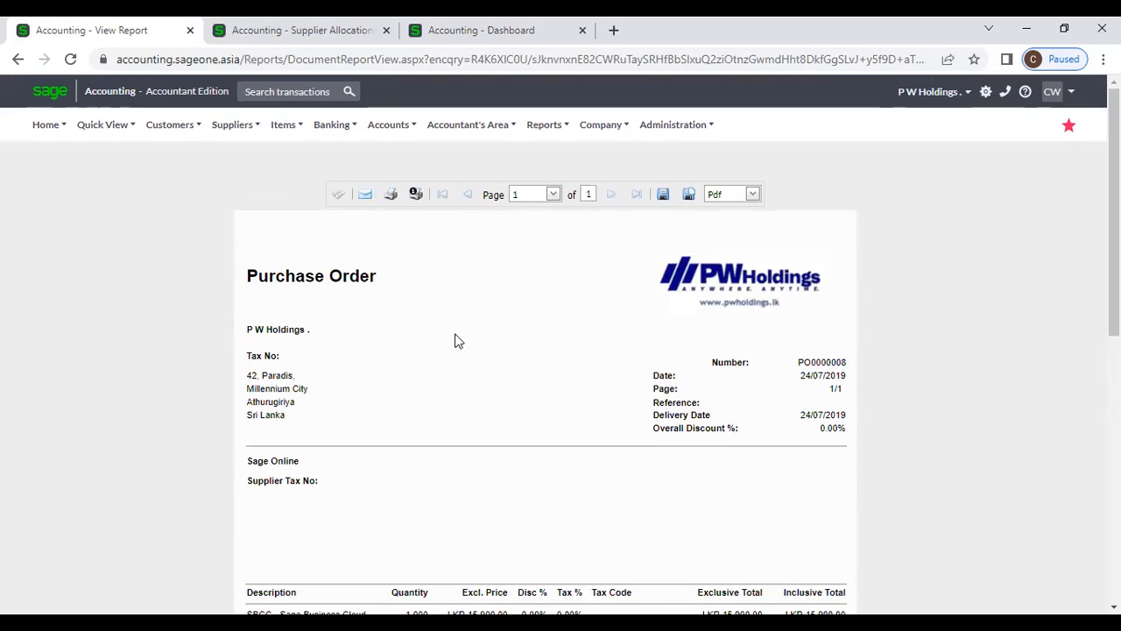
pyautogui.scroll(-2, 455, 340)
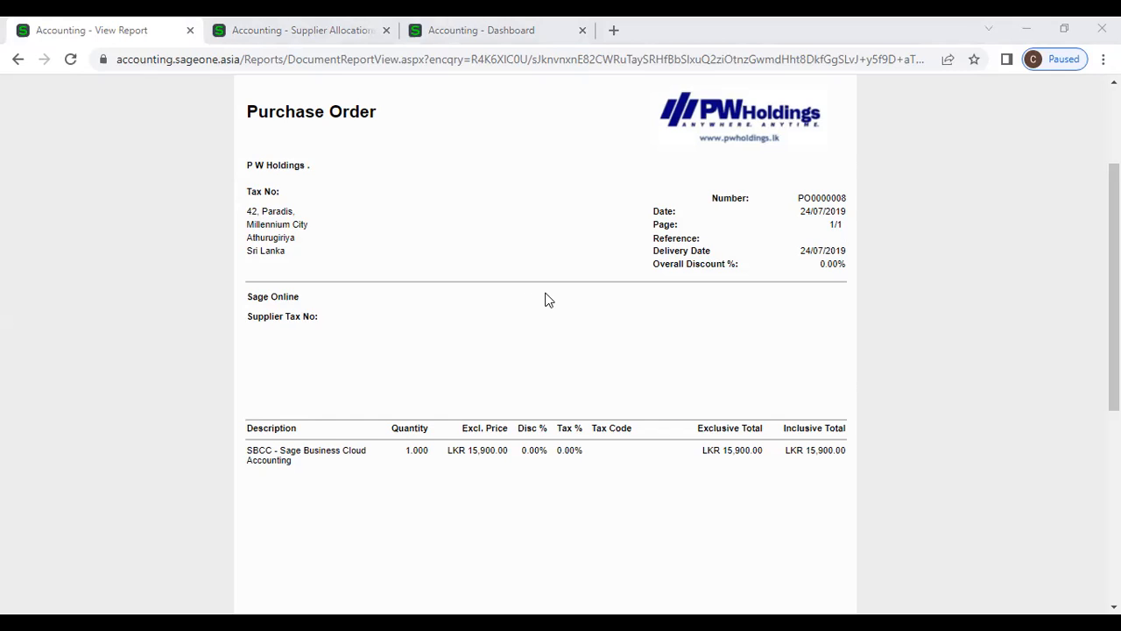
pyautogui.scroll(2, 545, 299)
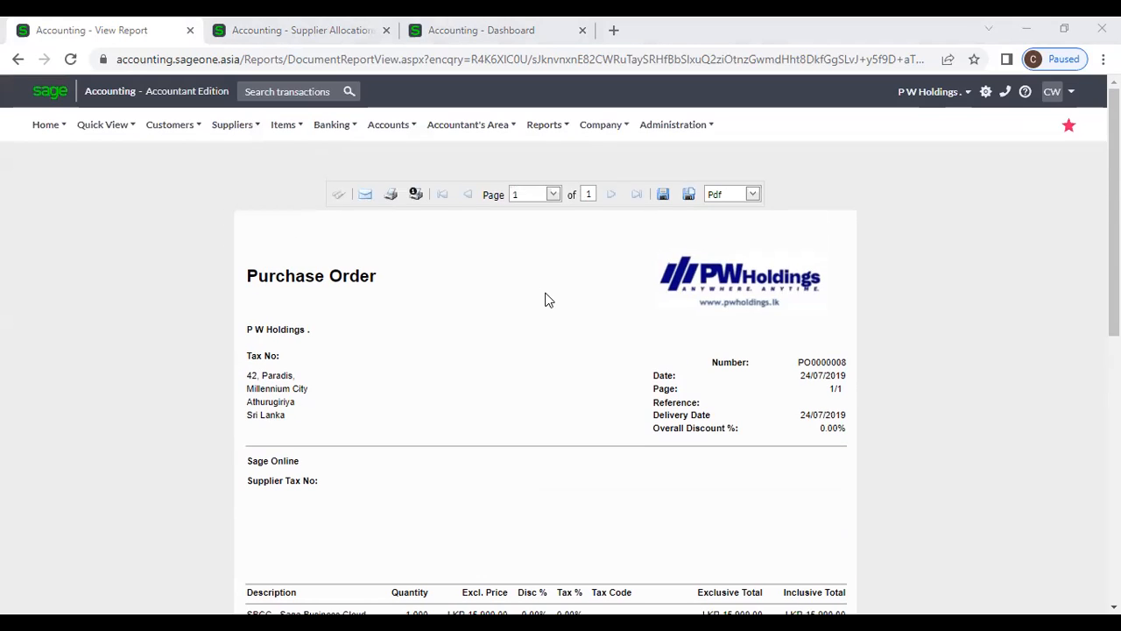
# - Close the supplier allocations page and open the Adjust Supplier Opening Balances page
pyautogui.click(386, 31)
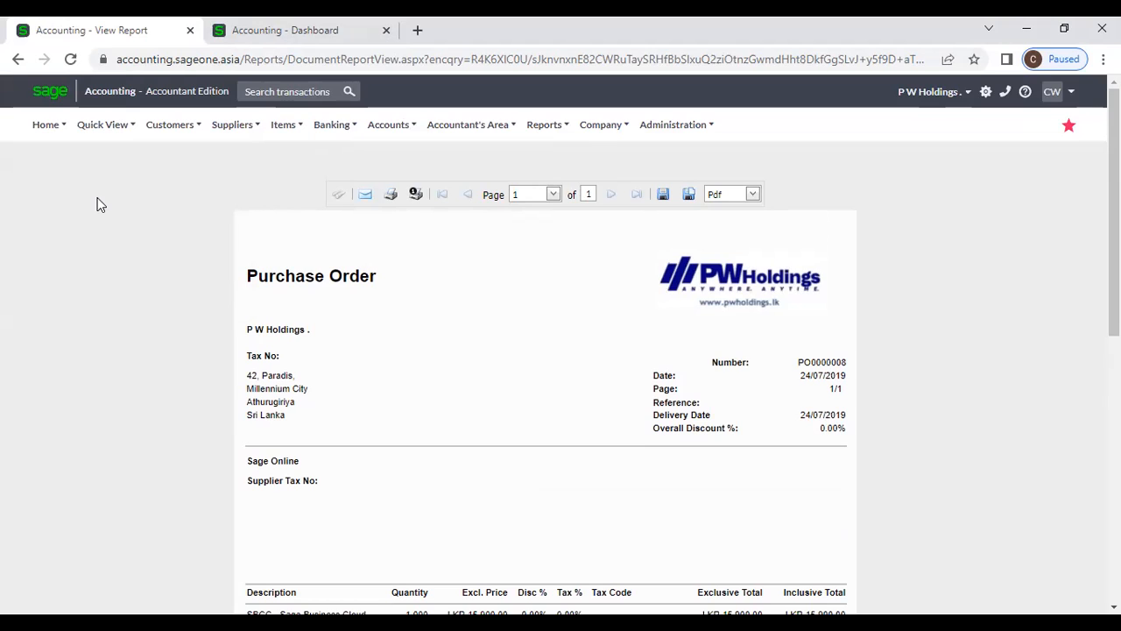
pyautogui.click(232, 124)
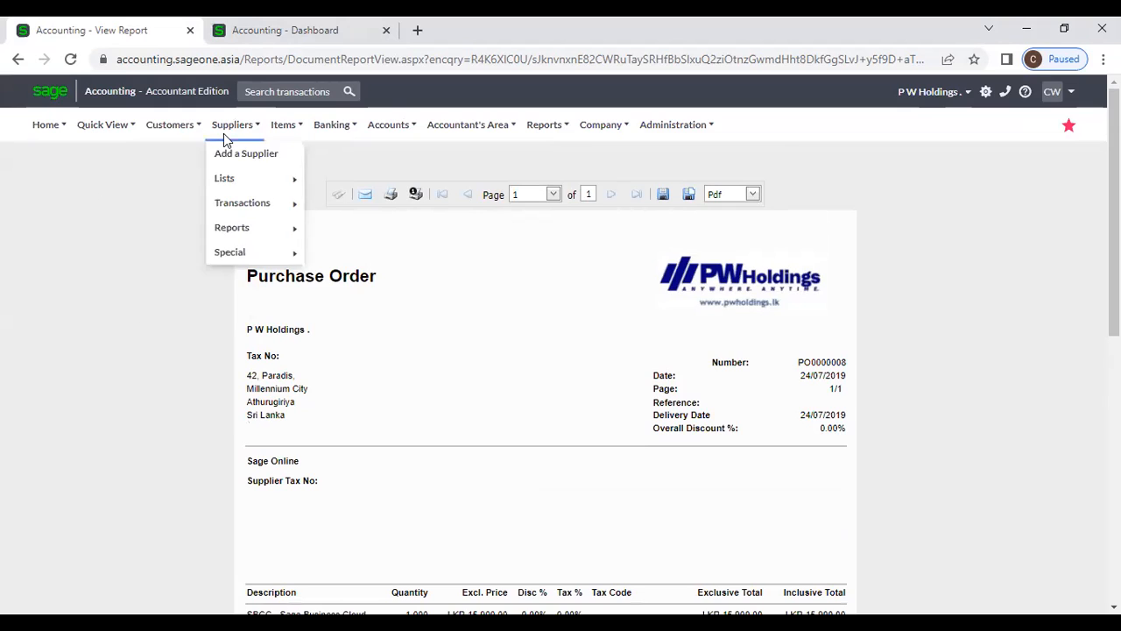
pyautogui.moveTo(226, 230)
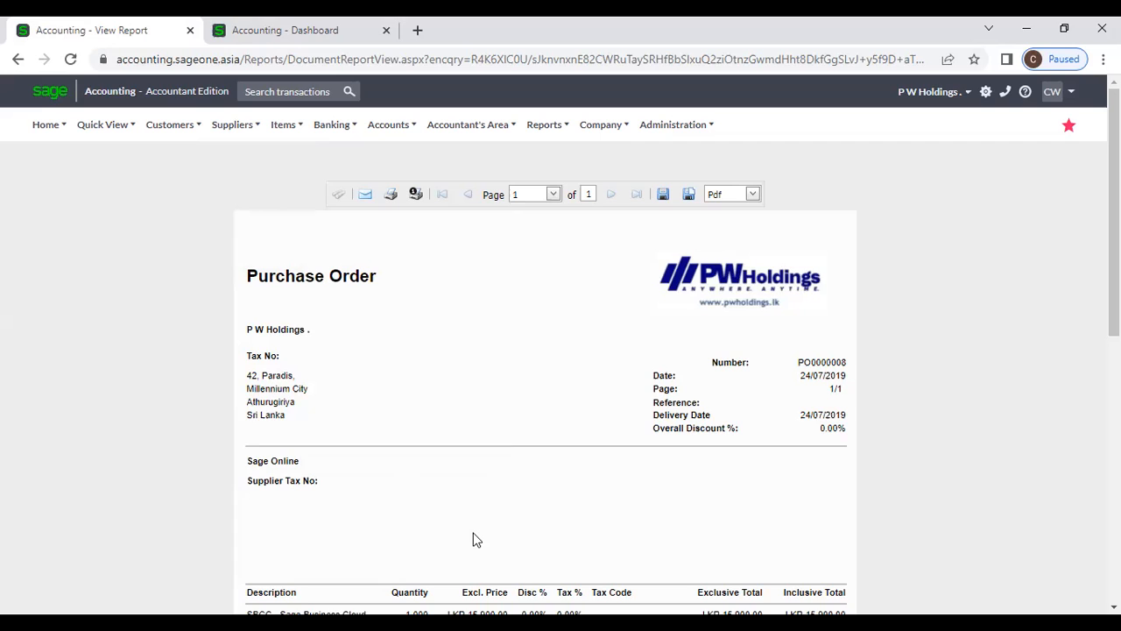
pyautogui.moveTo(229, 129)
pyautogui.moveTo(245, 235)
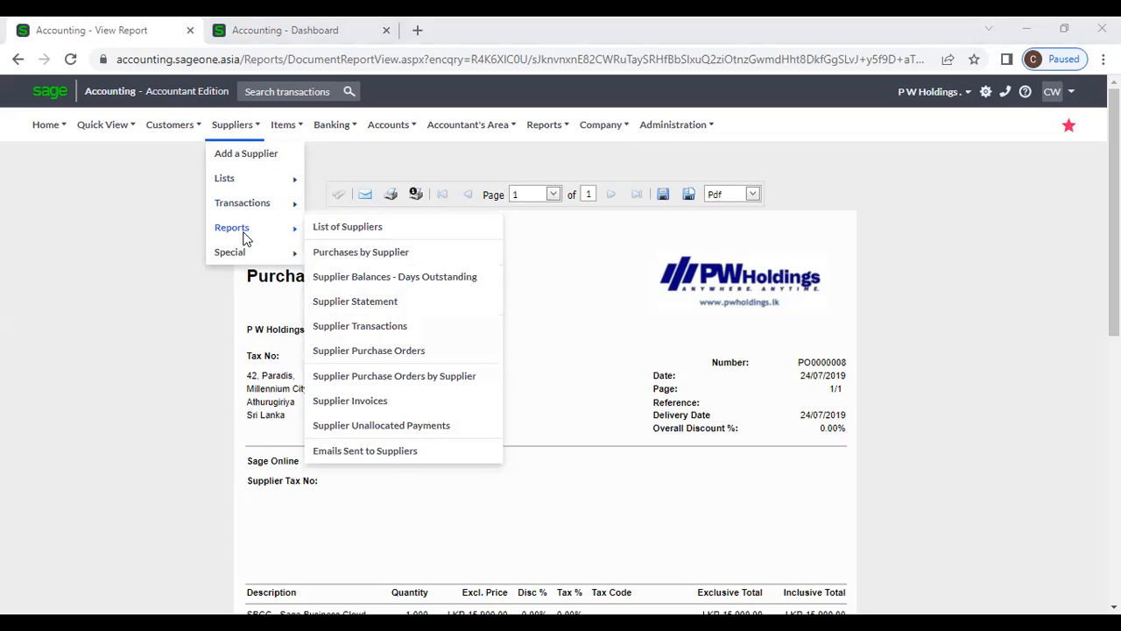
pyautogui.moveTo(243, 256)
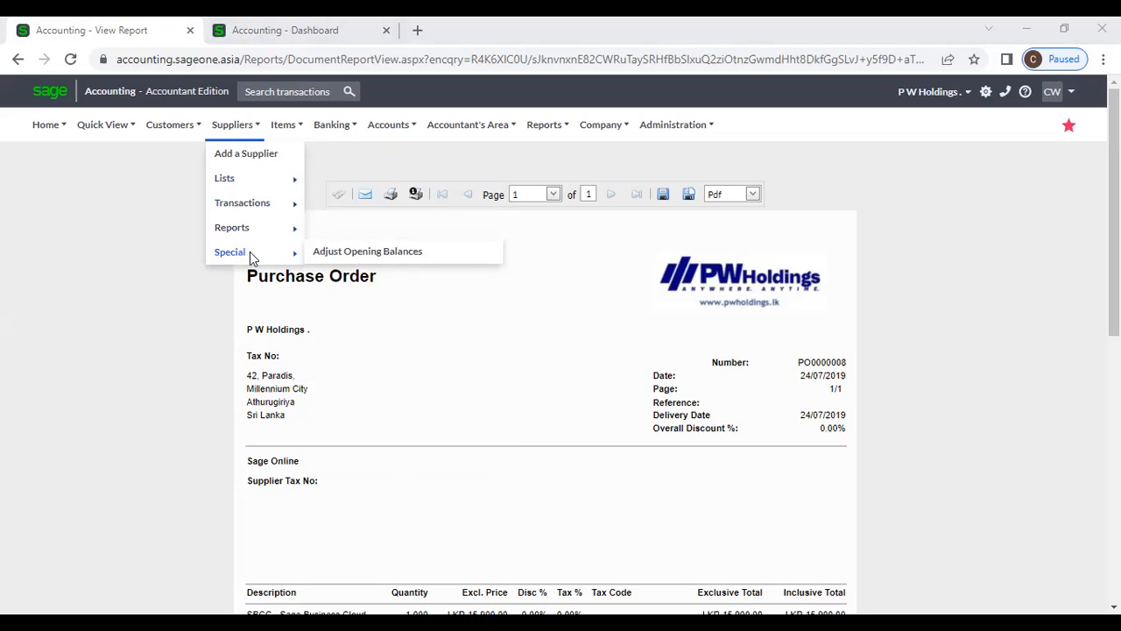
pyautogui.click(340, 254)
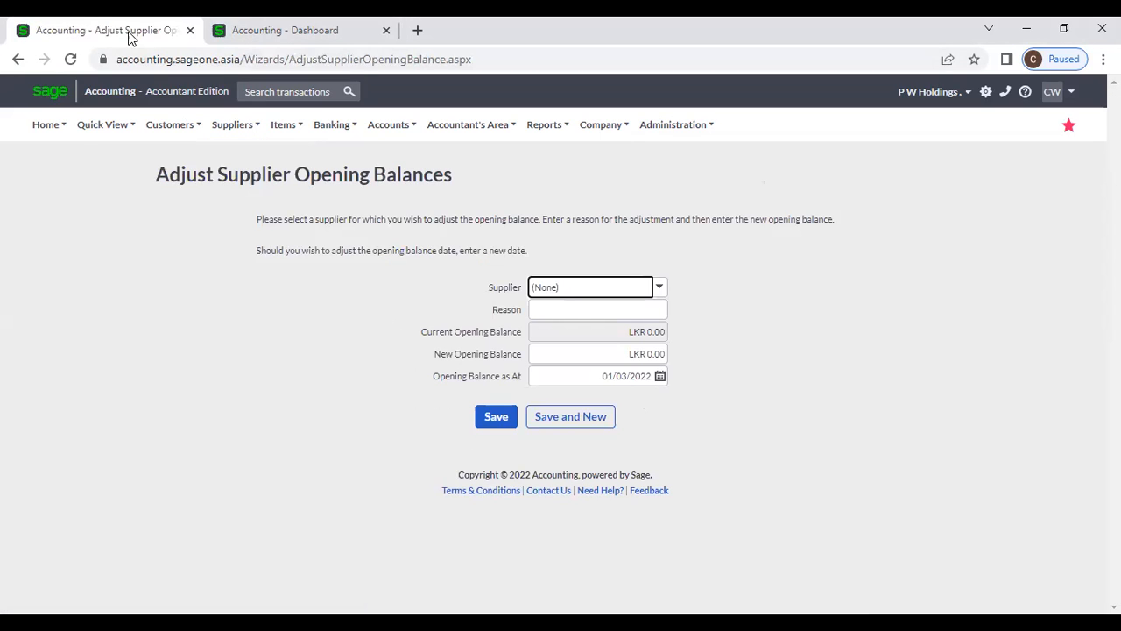
# - Duplicate the opening balances page in a second tab and open a new supplier form there to check its Opening Balance field
pyautogui.rightClick(130, 34)
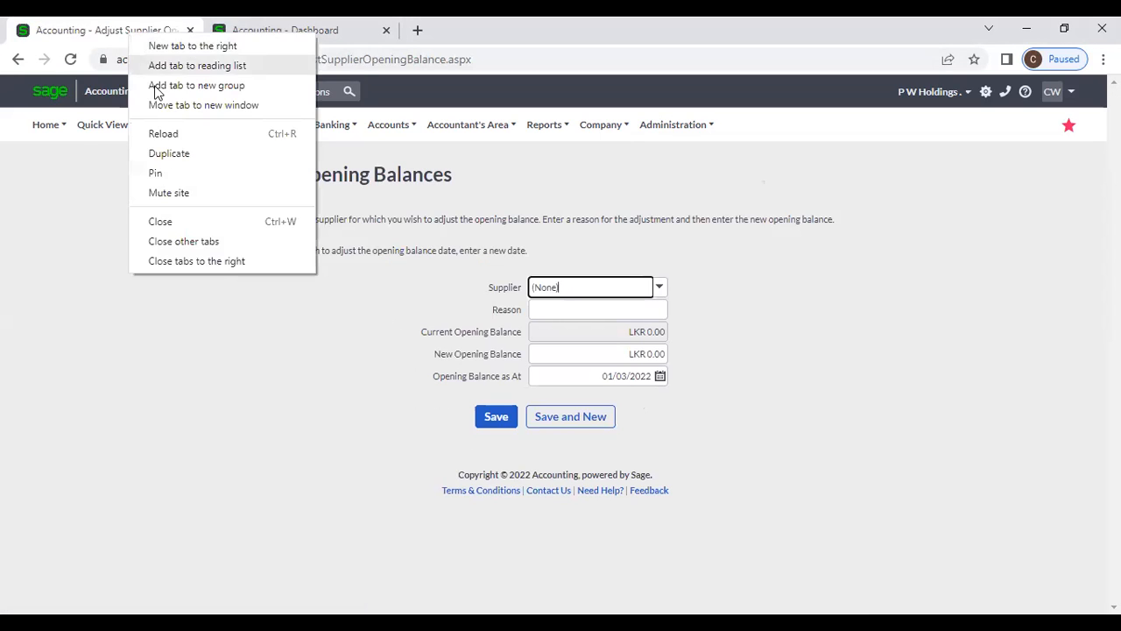
pyautogui.click(182, 155)
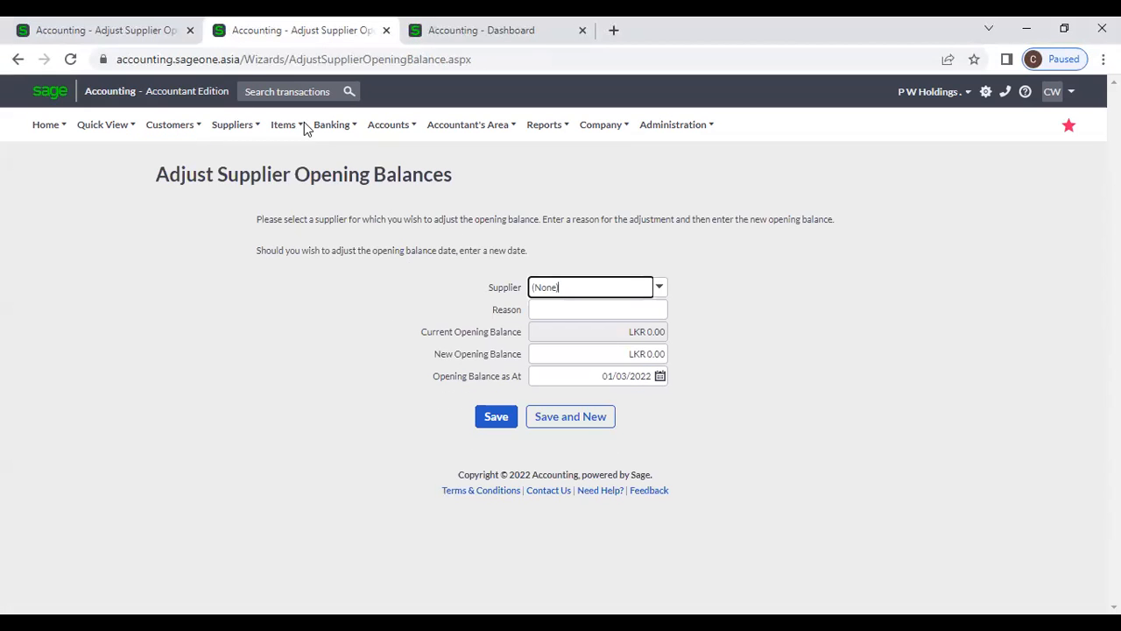
pyautogui.click(233, 124)
pyautogui.moveTo(237, 209)
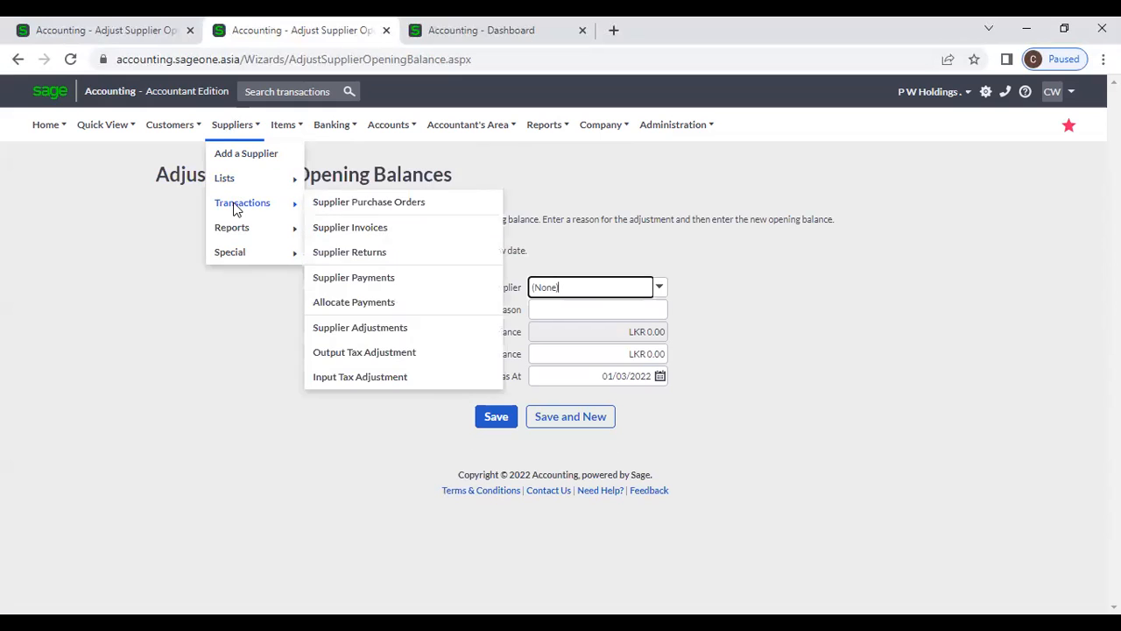
pyautogui.click(234, 157)
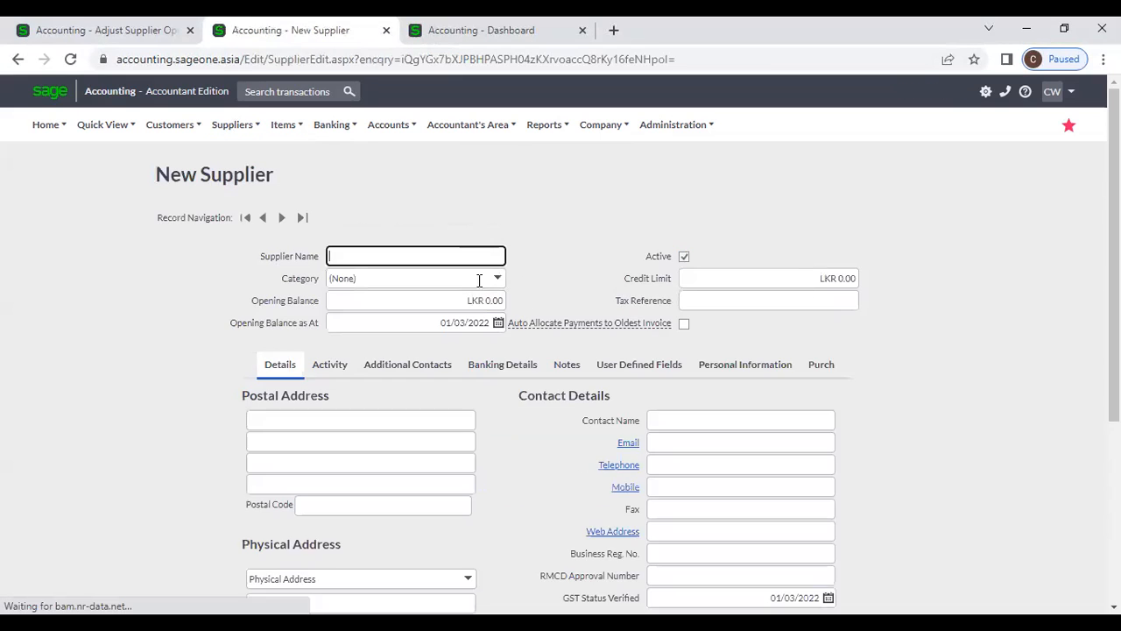
pyautogui.click(394, 302)
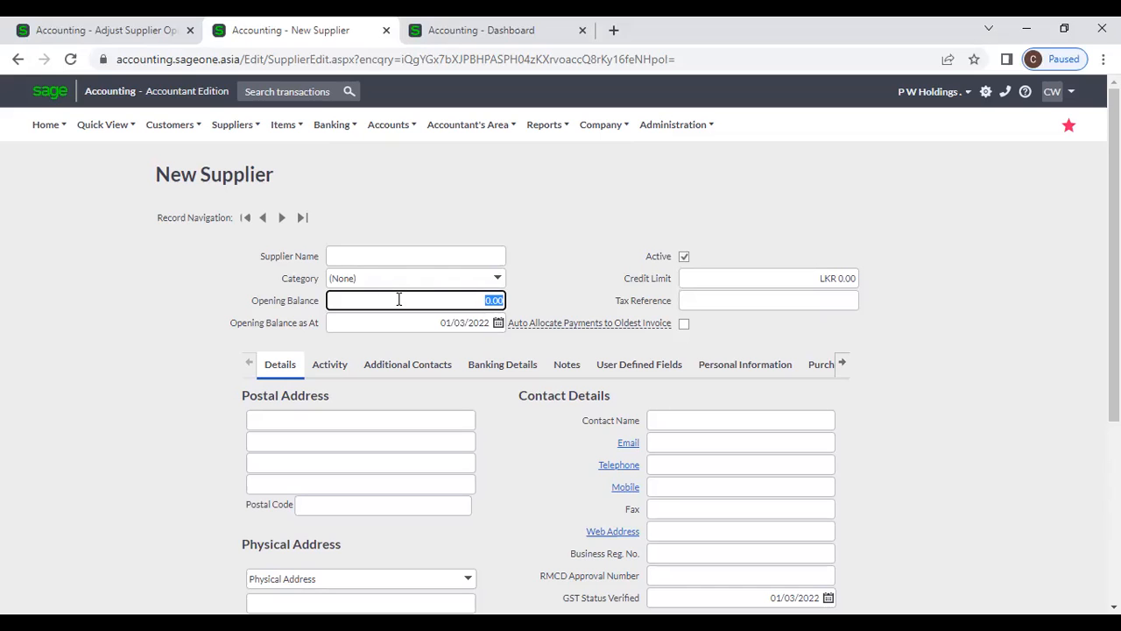
# - Return to the opening balance adjustment page, select the supplier P W Holdings and set the new opening balance to LKR 25,000.00
pyautogui.click(123, 33)
pyautogui.moveTo(250, 212)
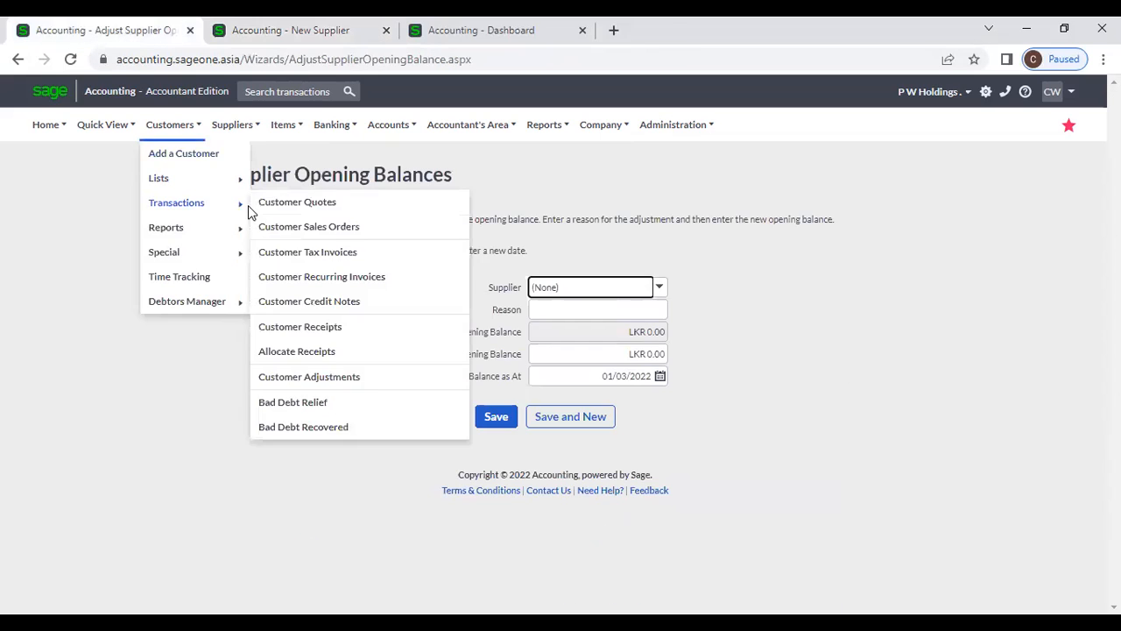
pyautogui.moveTo(230, 132)
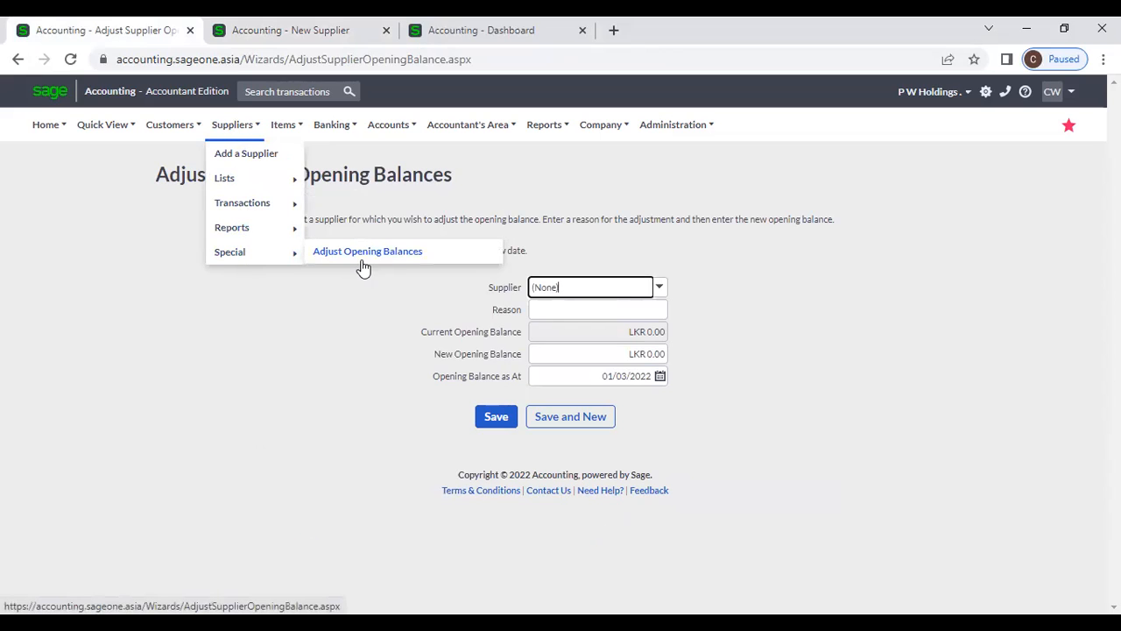
pyautogui.click(659, 289)
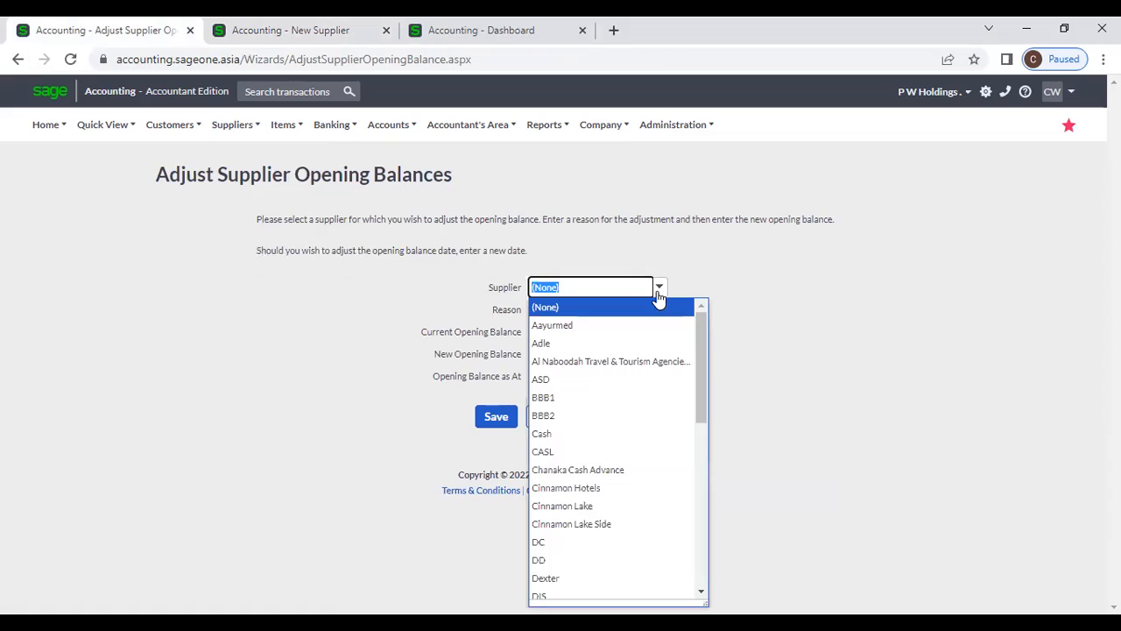
pyautogui.write('p')
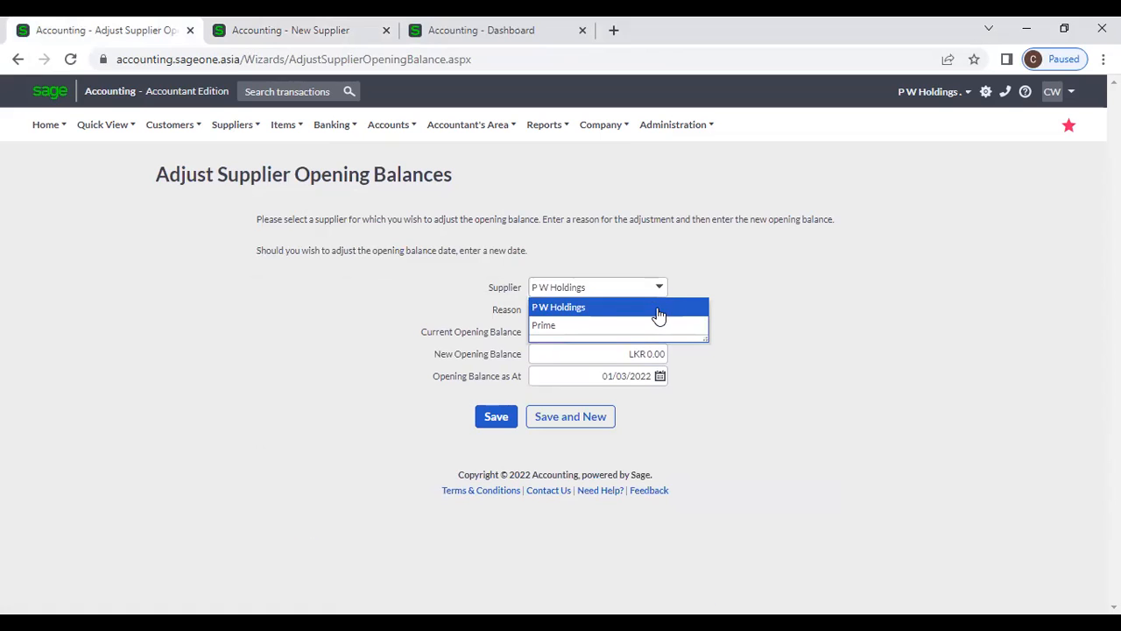
pyautogui.click(658, 308)
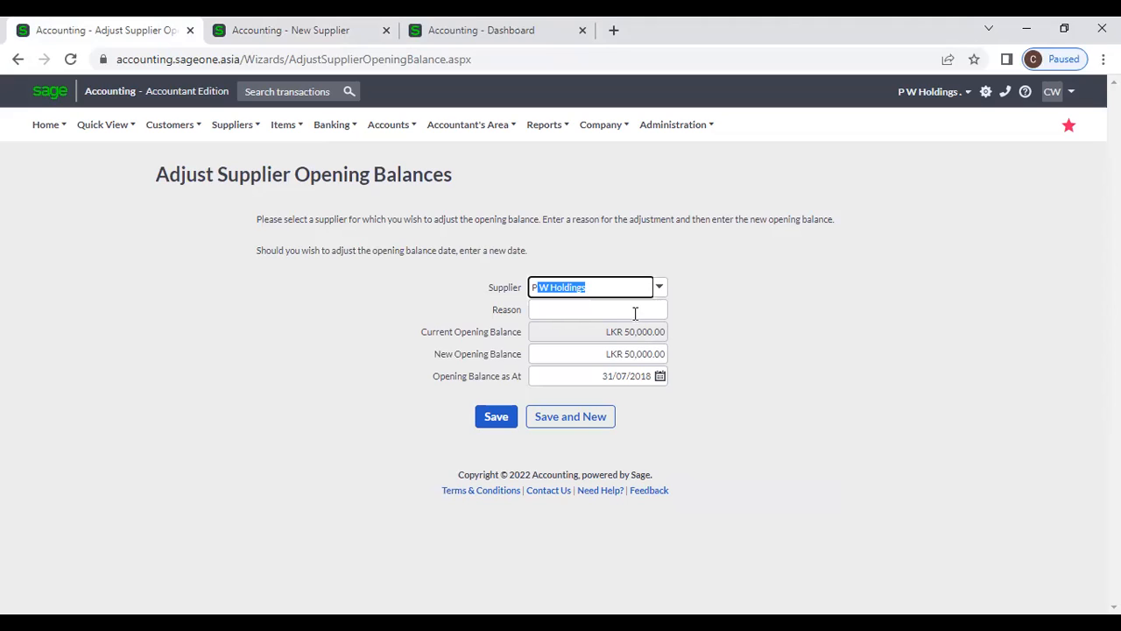
pyautogui.click(632, 354)
pyautogui.write('25000')
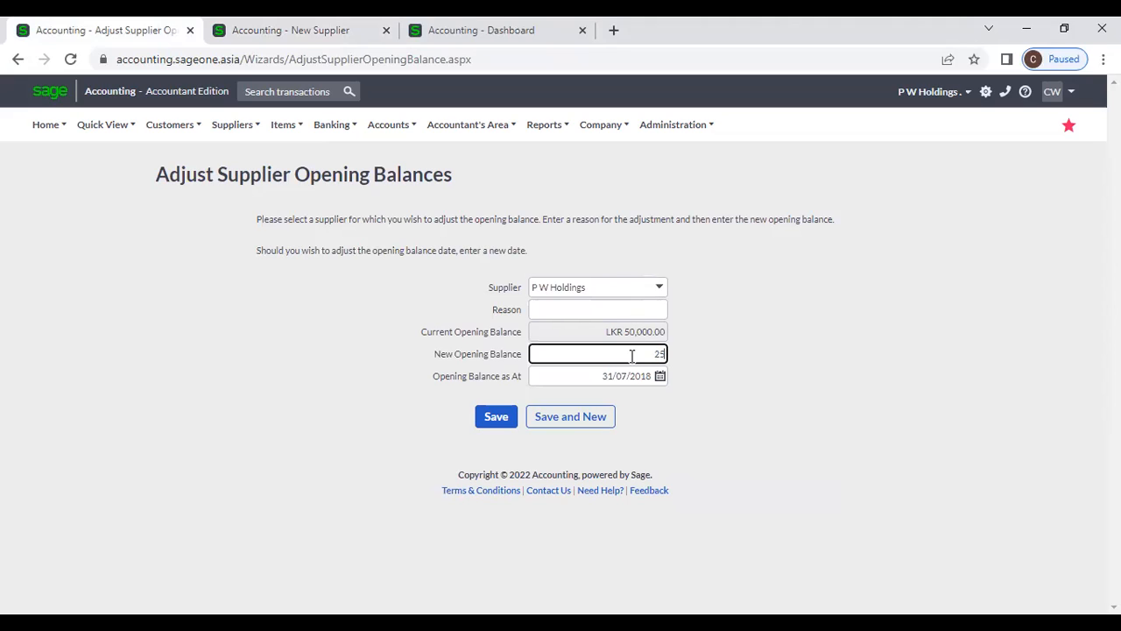
pyautogui.click(798, 354)
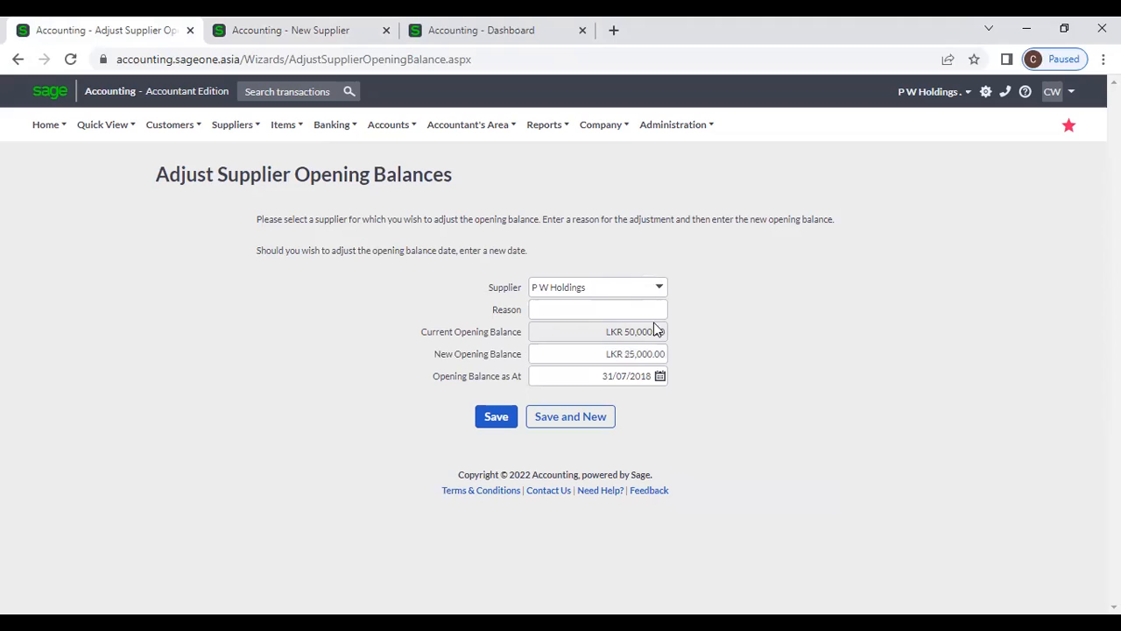
# - Enter OPB Change as the reason for the supplier's opening balance adjustment
pyautogui.click(646, 314)
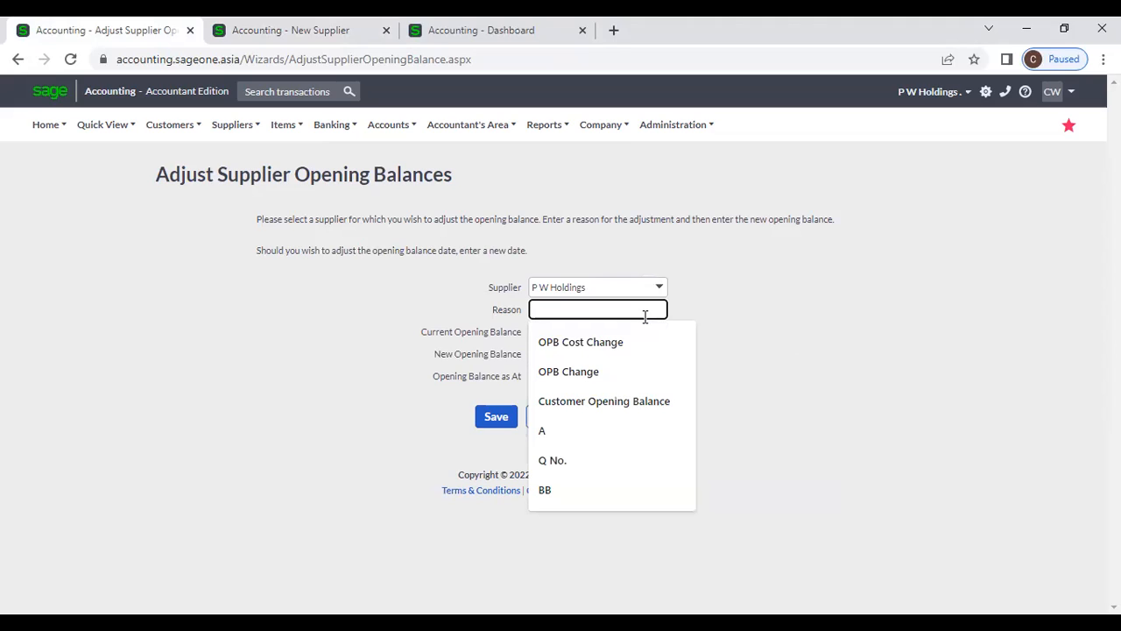
pyautogui.click(629, 368)
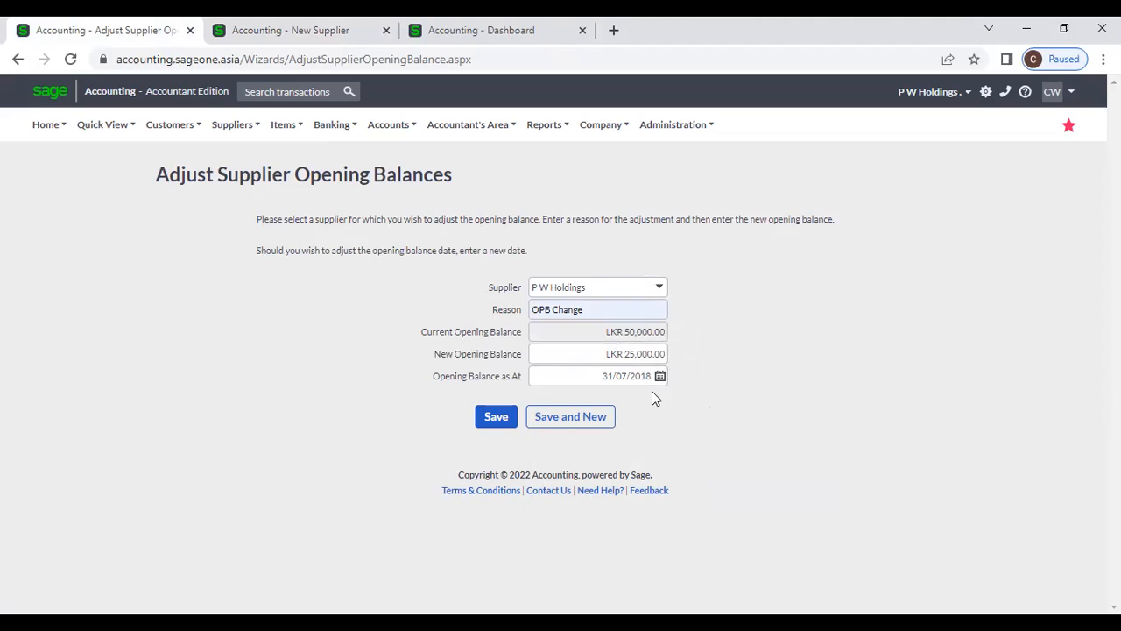
pyautogui.click(618, 354)
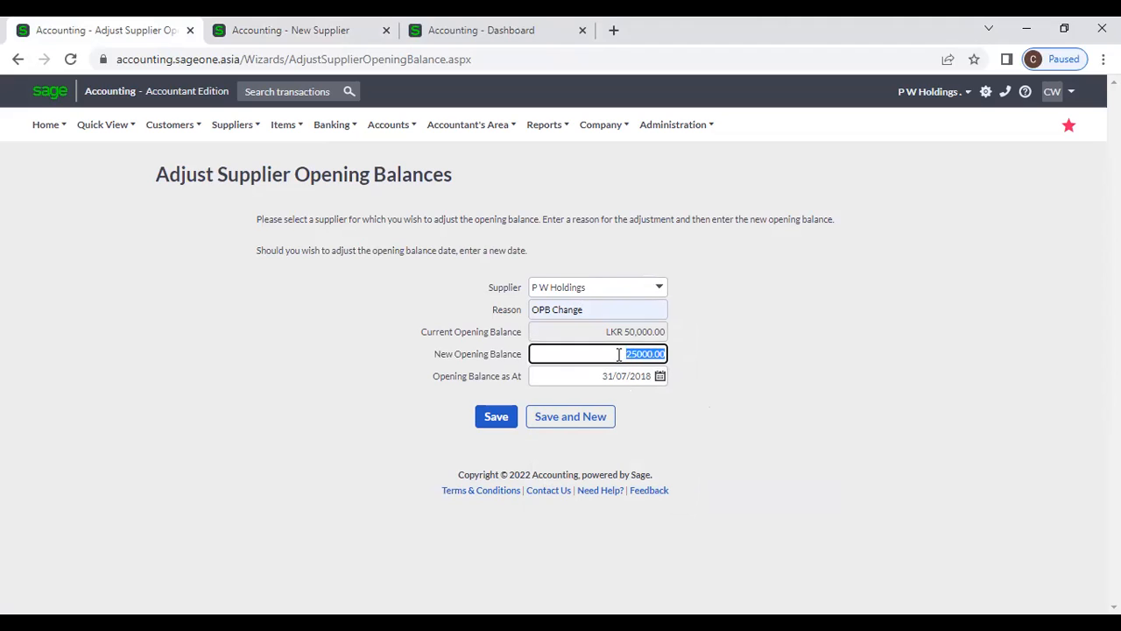
pyautogui.click(771, 359)
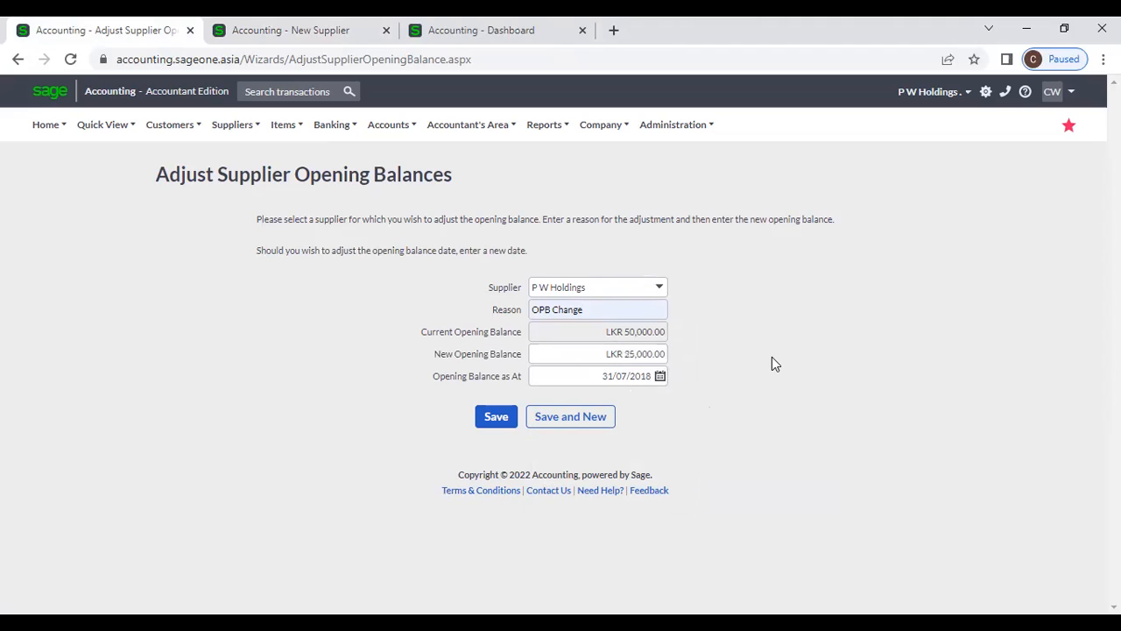
# - Try to save the adjustment with the reason cleared, and restore OPB Change as the reason
pyautogui.click(599, 310)
pyautogui.press('BackSpace')
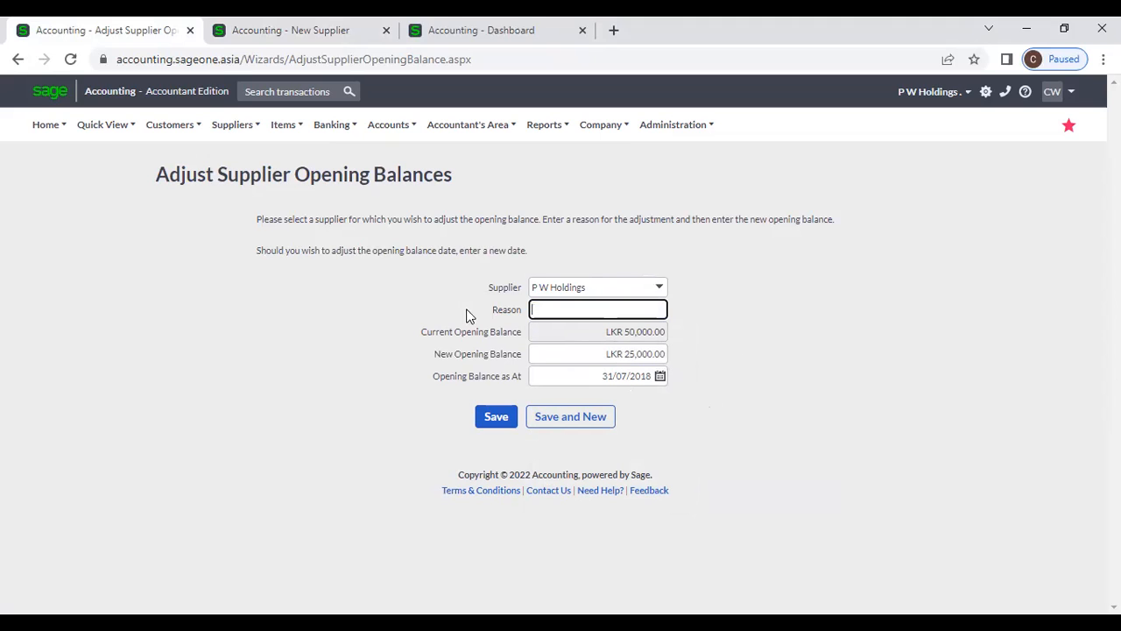
pyautogui.click(506, 421)
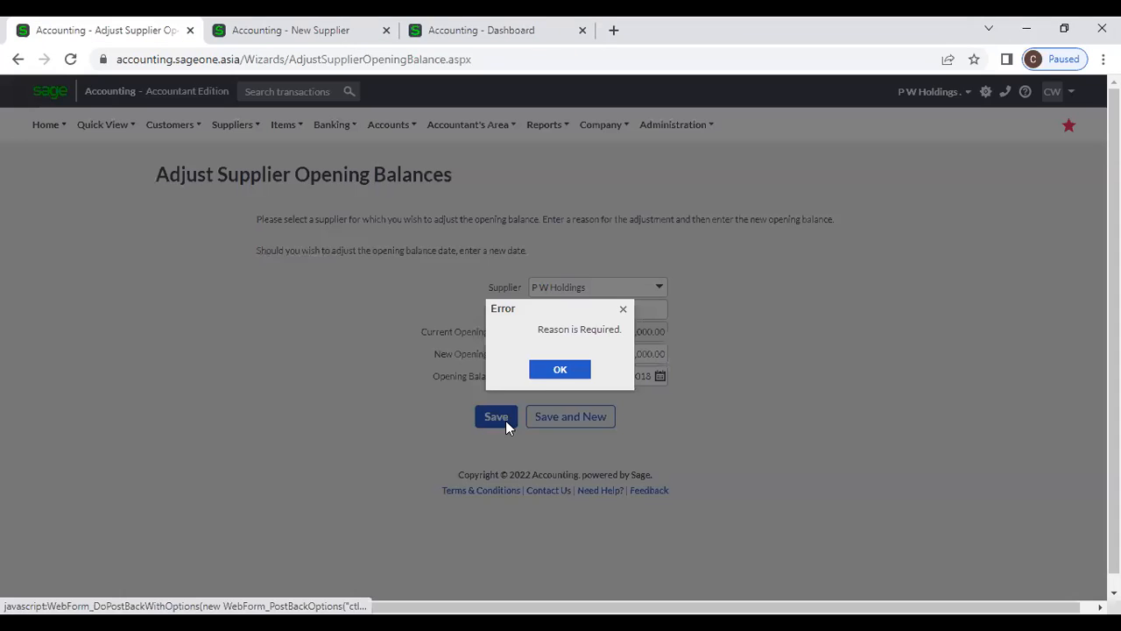
pyautogui.click(560, 370)
pyautogui.click(553, 312)
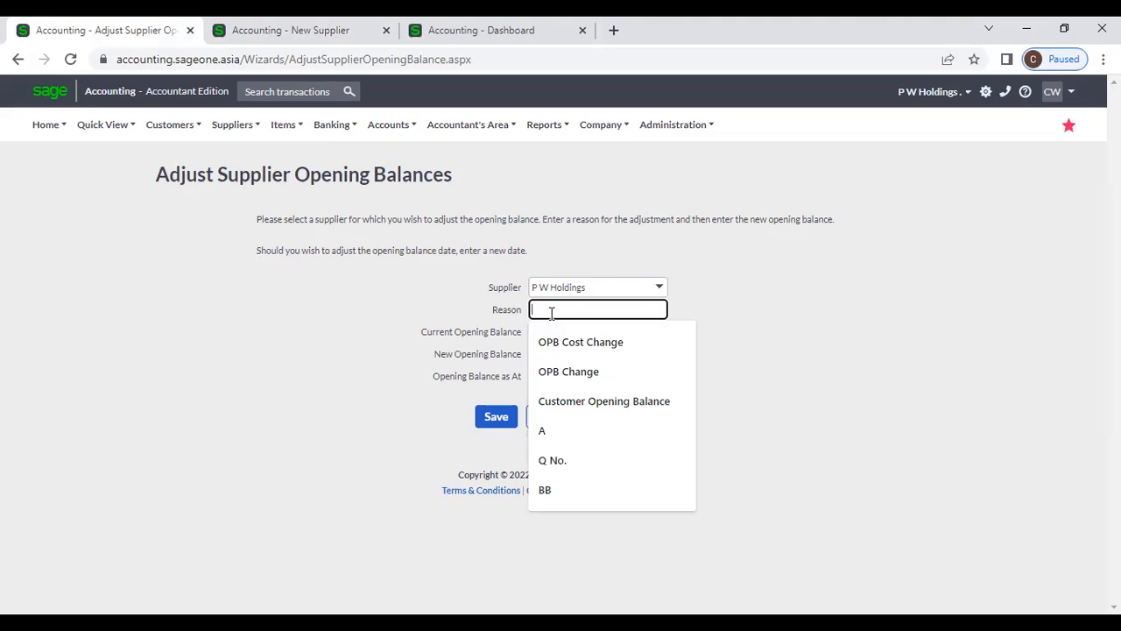
pyautogui.click(565, 371)
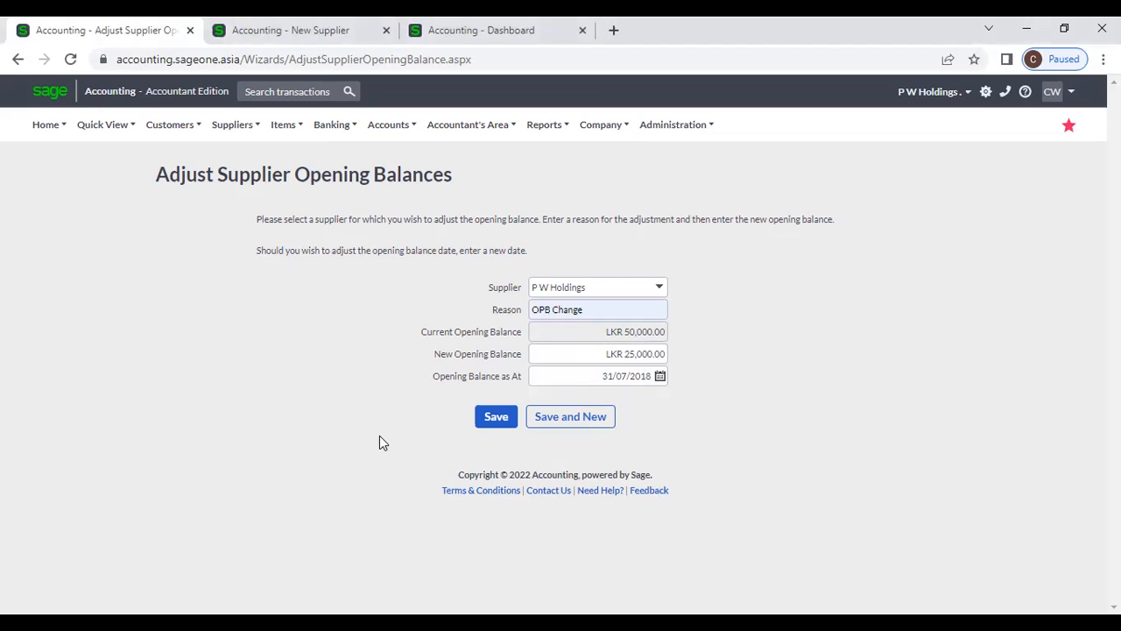
pyautogui.click(232, 129)
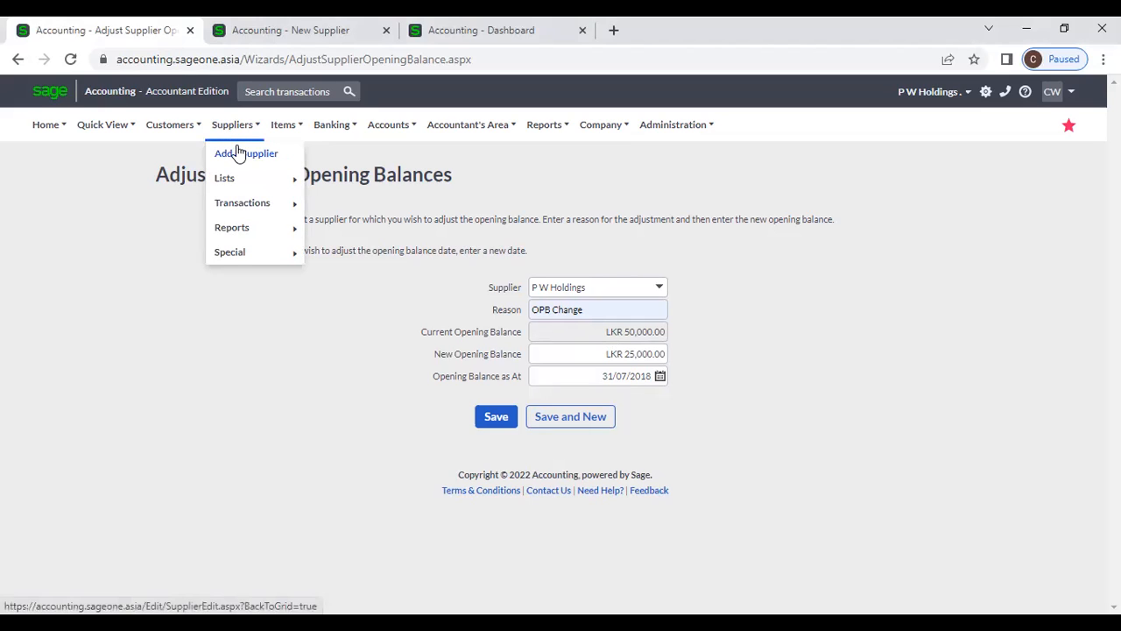
pyautogui.moveTo(246, 180)
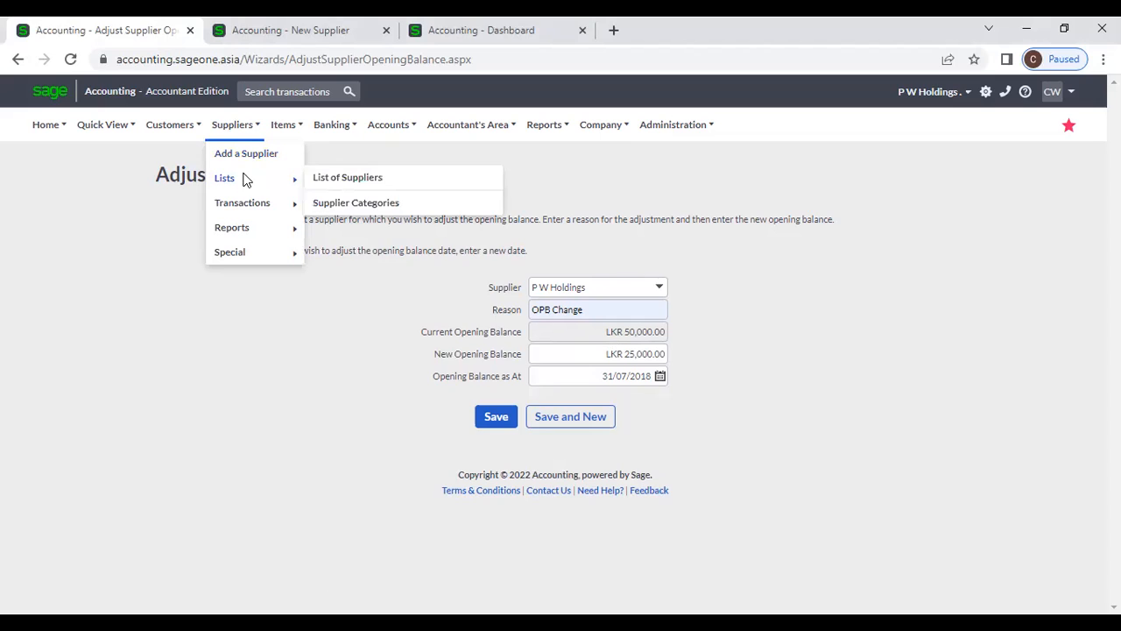
pyautogui.moveTo(255, 205)
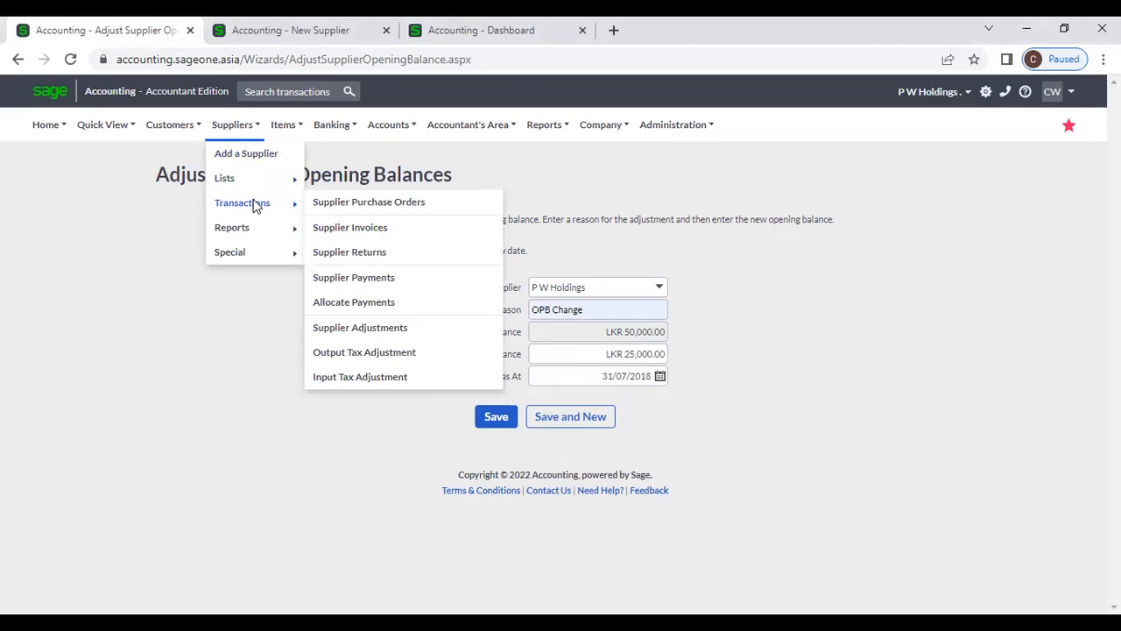
pyautogui.moveTo(259, 230)
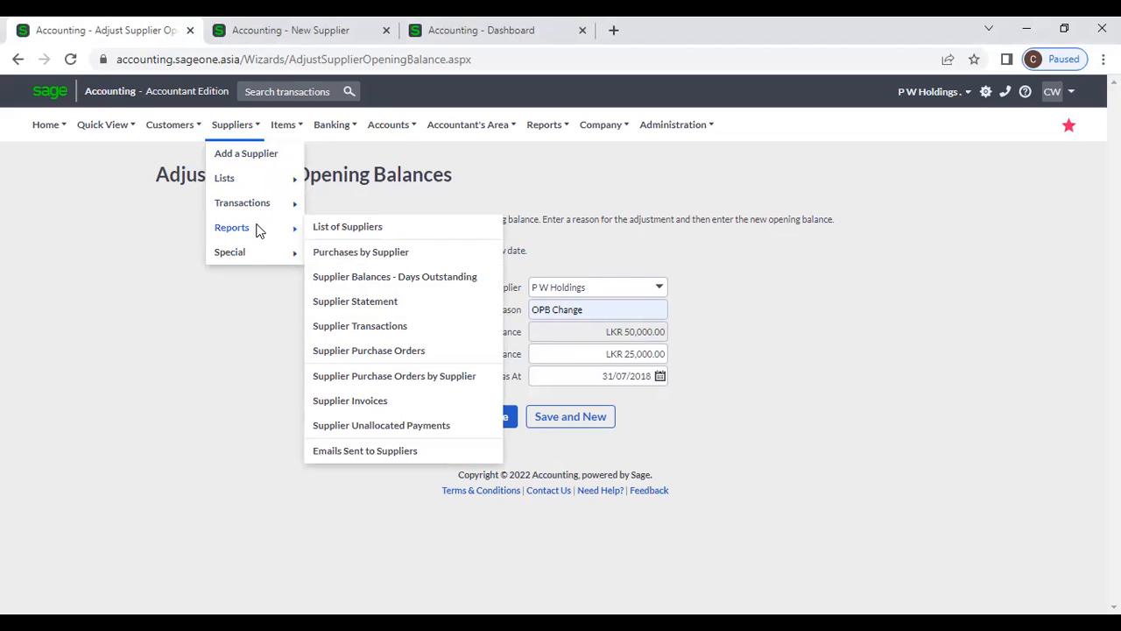
pyautogui.moveTo(265, 254)
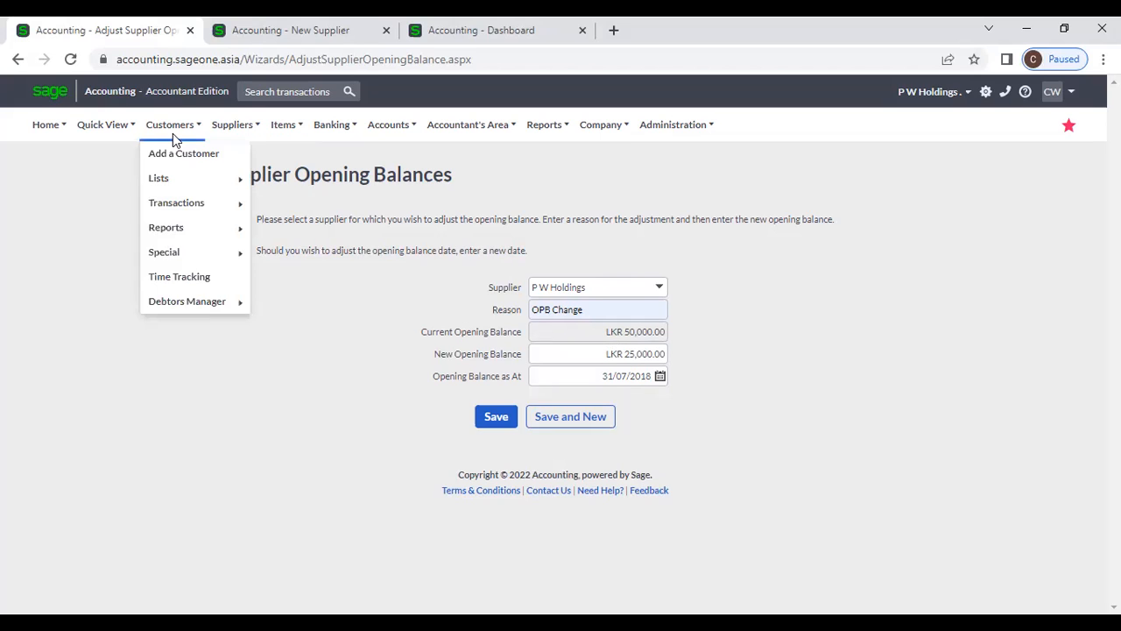
# - Close the New Supplier page and open a new sales rep form from the customer lists
pyautogui.click(386, 31)
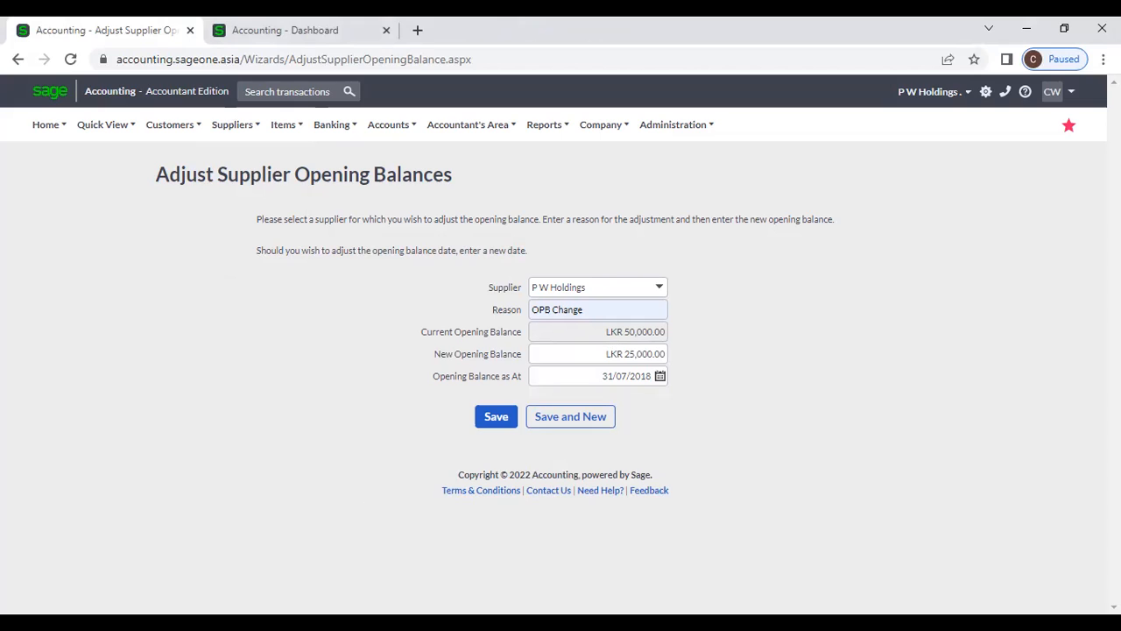
pyautogui.moveTo(191, 137)
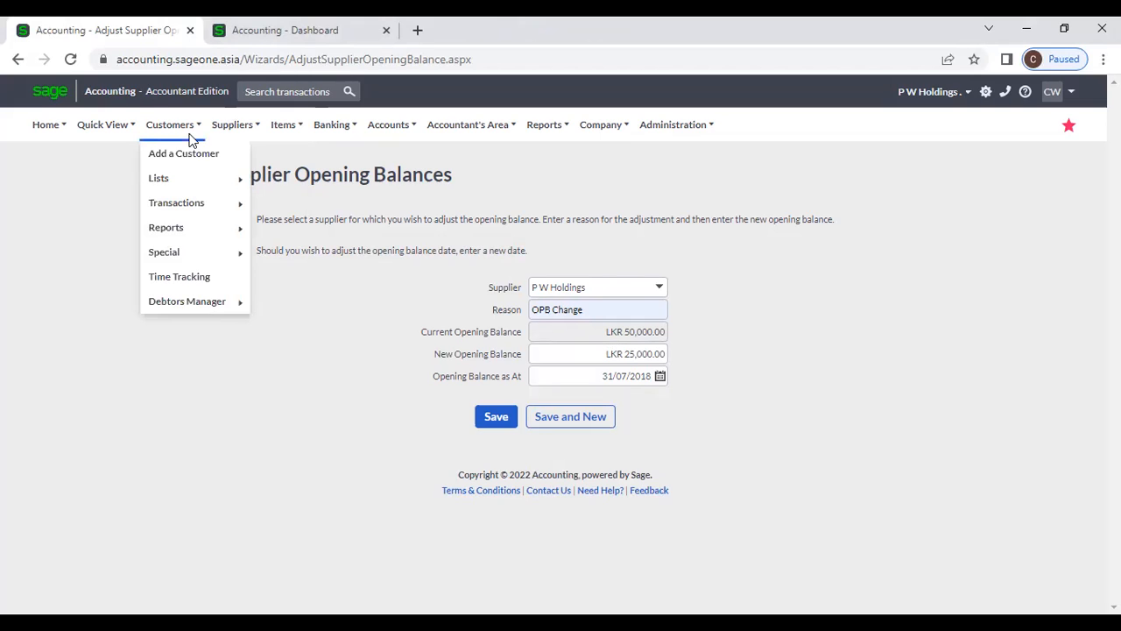
pyautogui.moveTo(195, 180)
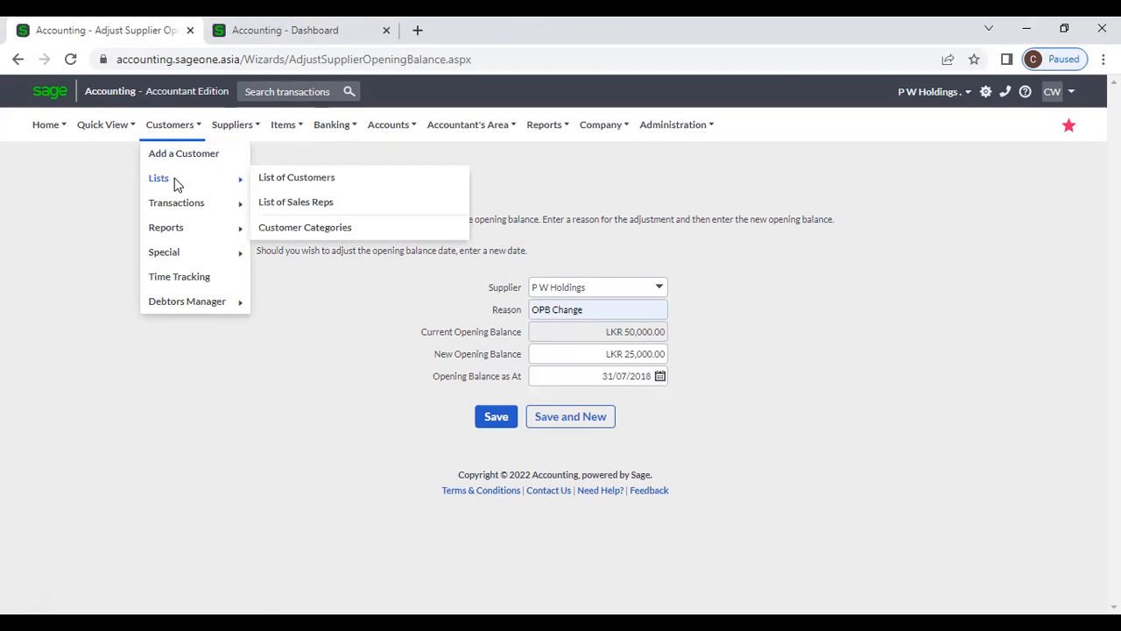
pyautogui.click(319, 212)
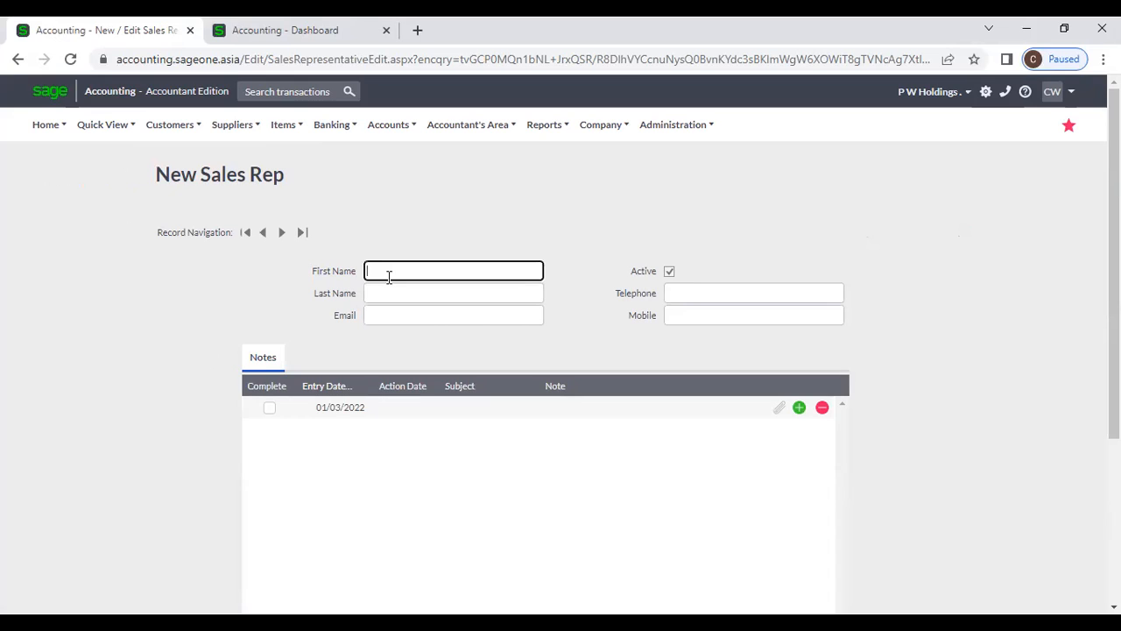
# - Fill in the new sales rep's first name, last name, email and telephone from the saved contact details
pyautogui.click(389, 273)
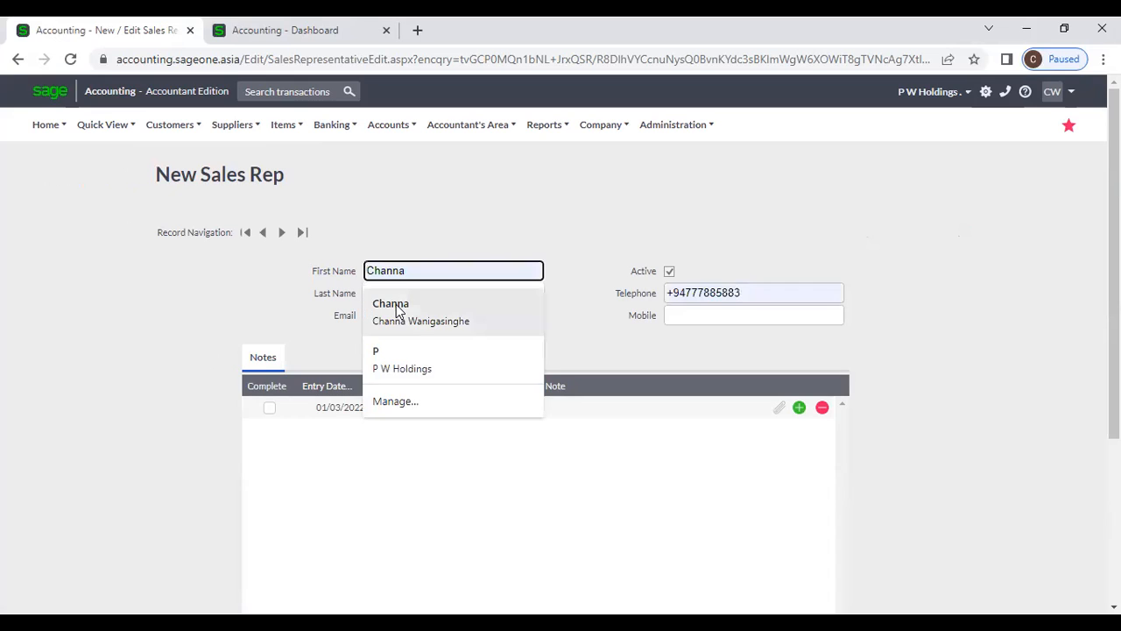
pyautogui.click(395, 313)
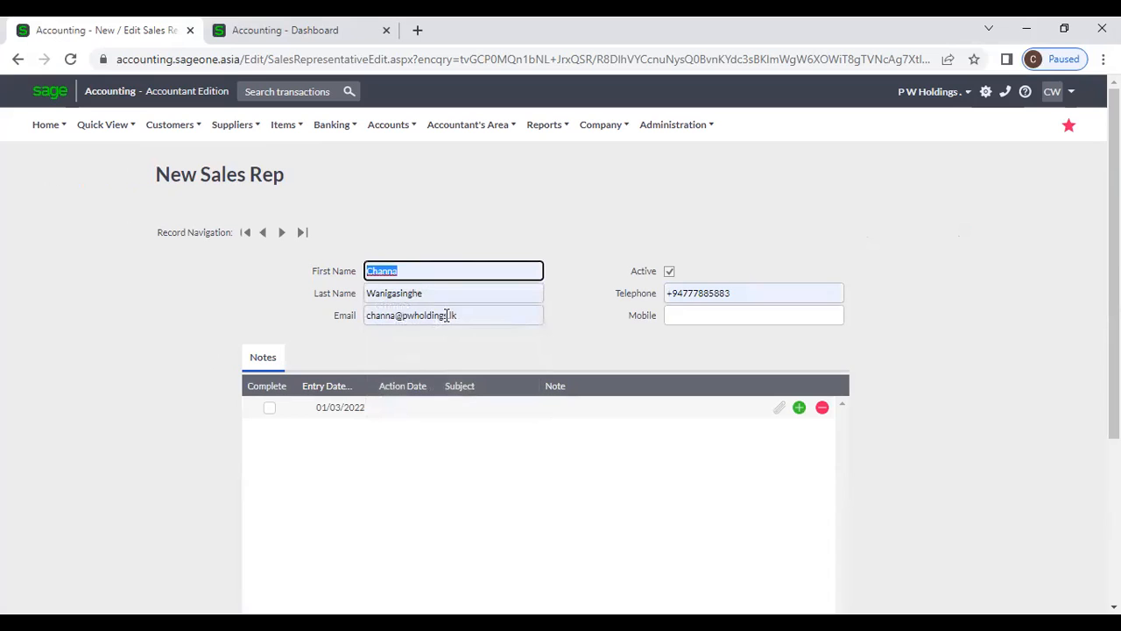
pyautogui.click(745, 316)
pyautogui.click(904, 324)
pyautogui.scroll(-3, 903, 320)
pyautogui.click(496, 522)
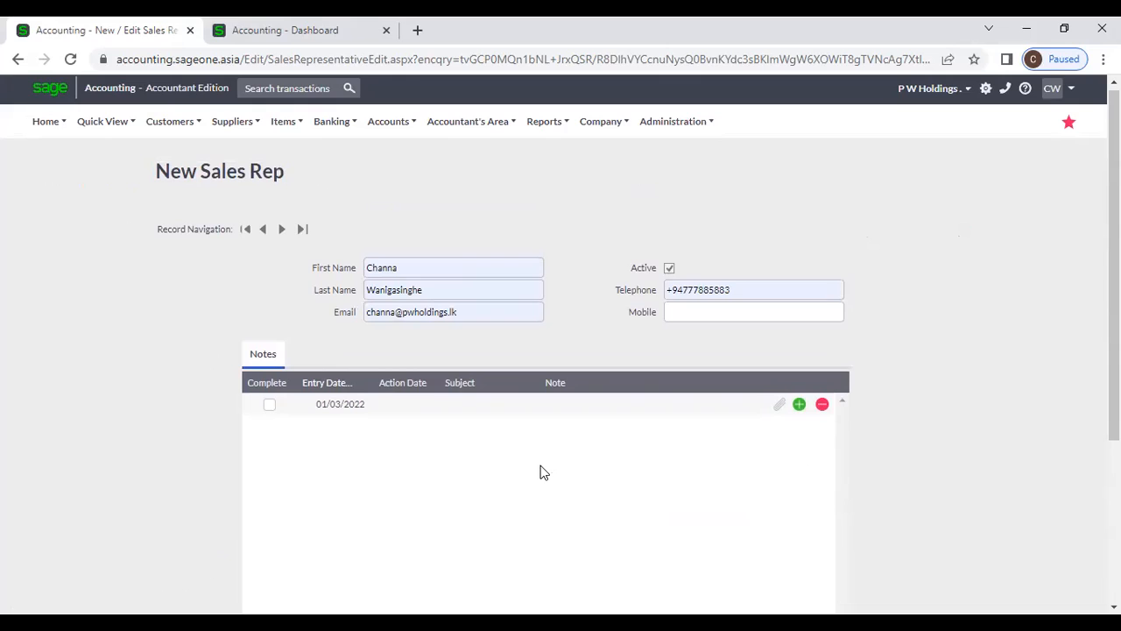
# - Set the note line's action date to 01/03/2022 and try adding an attachment without saving the sales rep
pyautogui.click(780, 406)
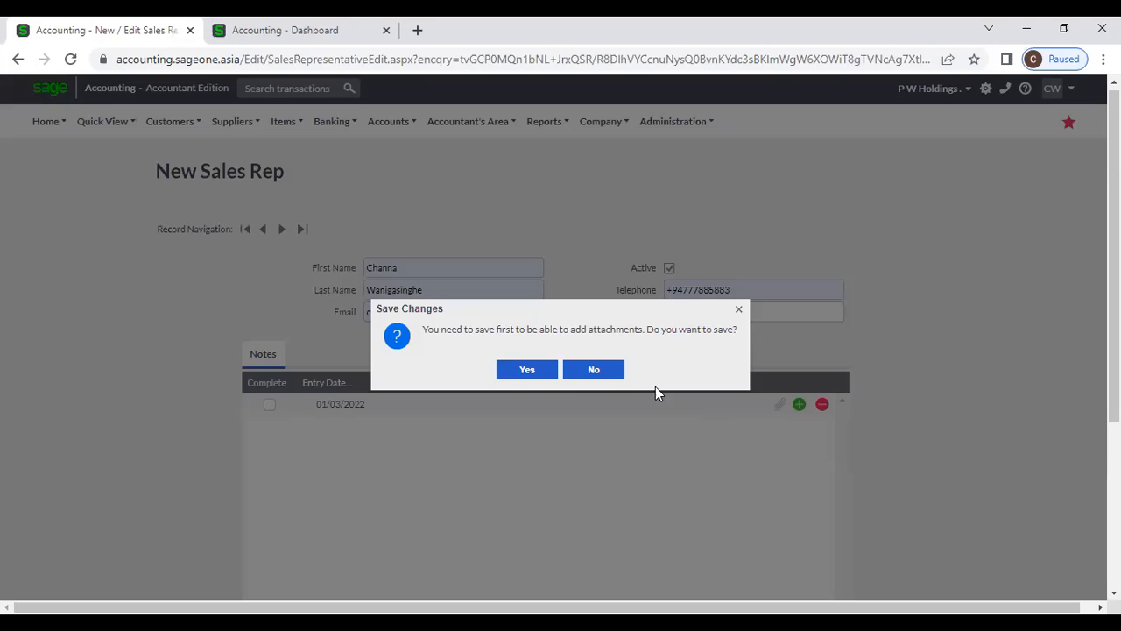
pyautogui.click(603, 379)
pyautogui.click(431, 408)
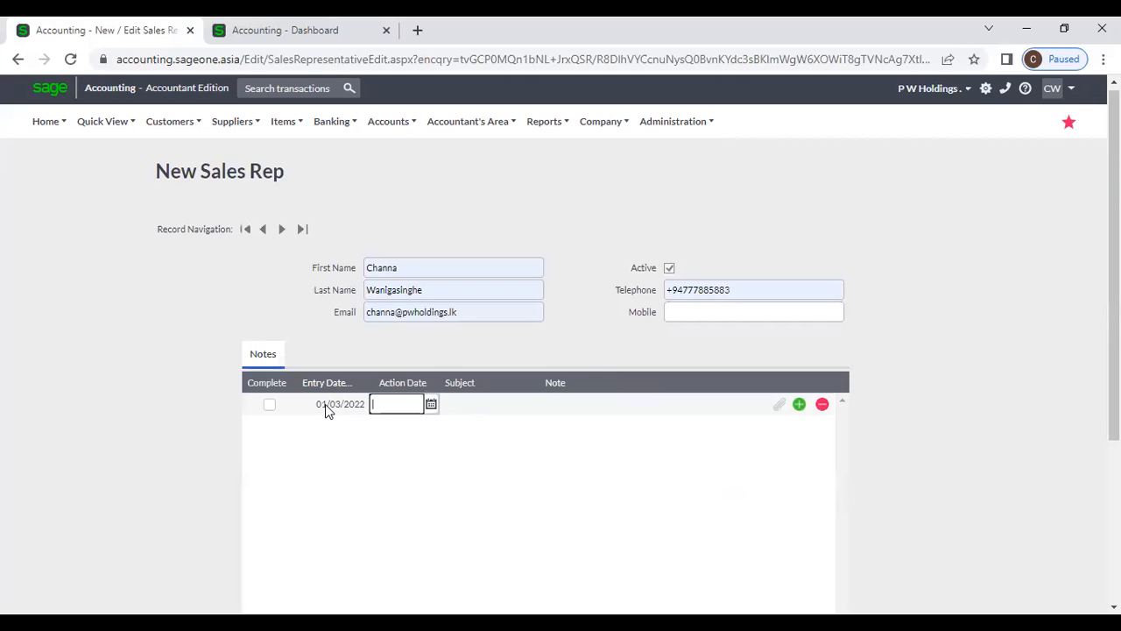
pyautogui.click(432, 404)
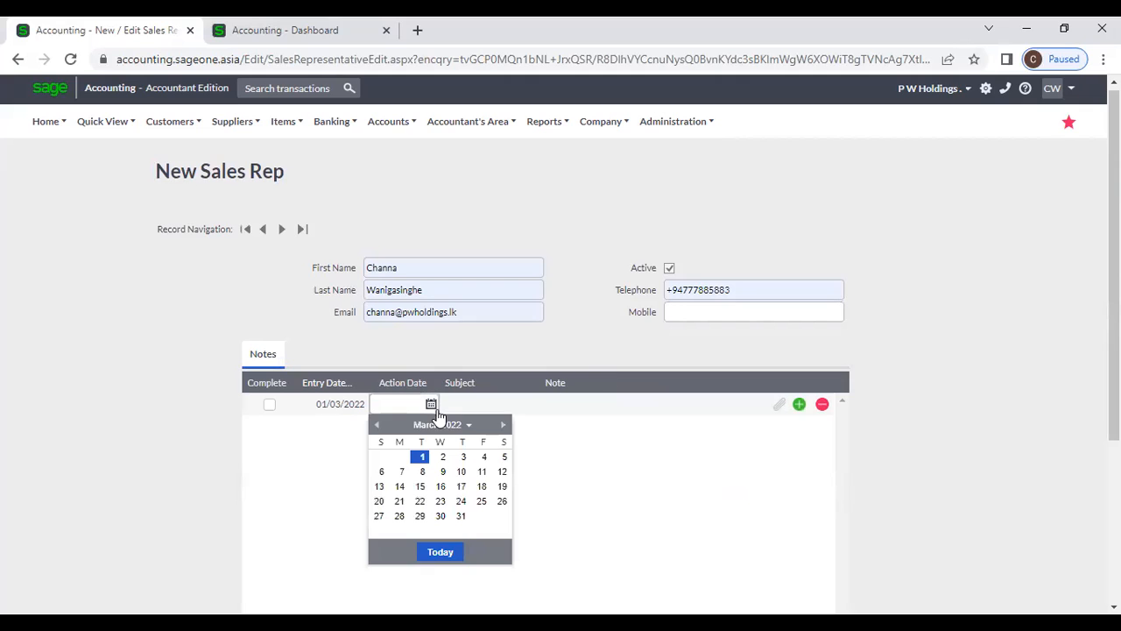
pyautogui.click(426, 457)
pyautogui.click(483, 405)
pyautogui.click(586, 404)
pyautogui.click(768, 407)
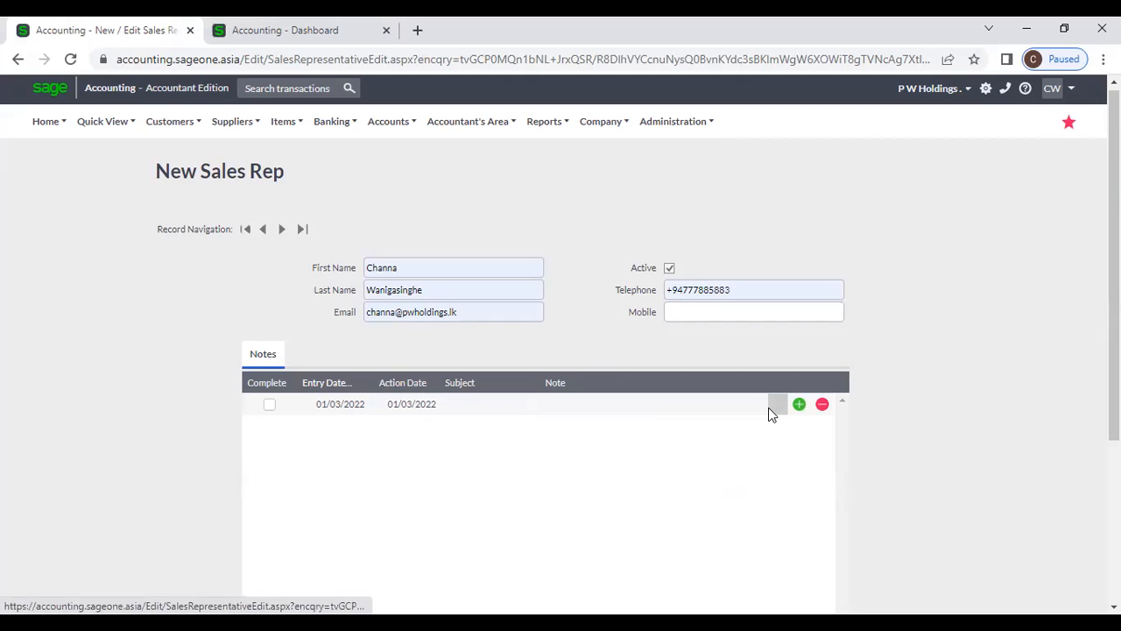
pyautogui.click(778, 409)
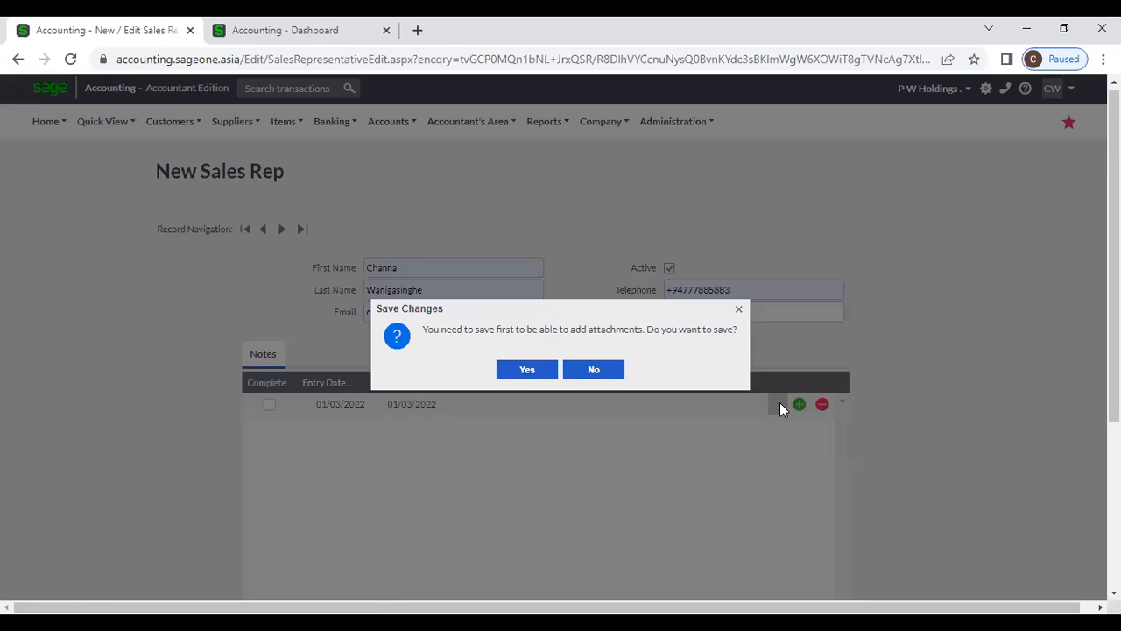
pyautogui.click(739, 309)
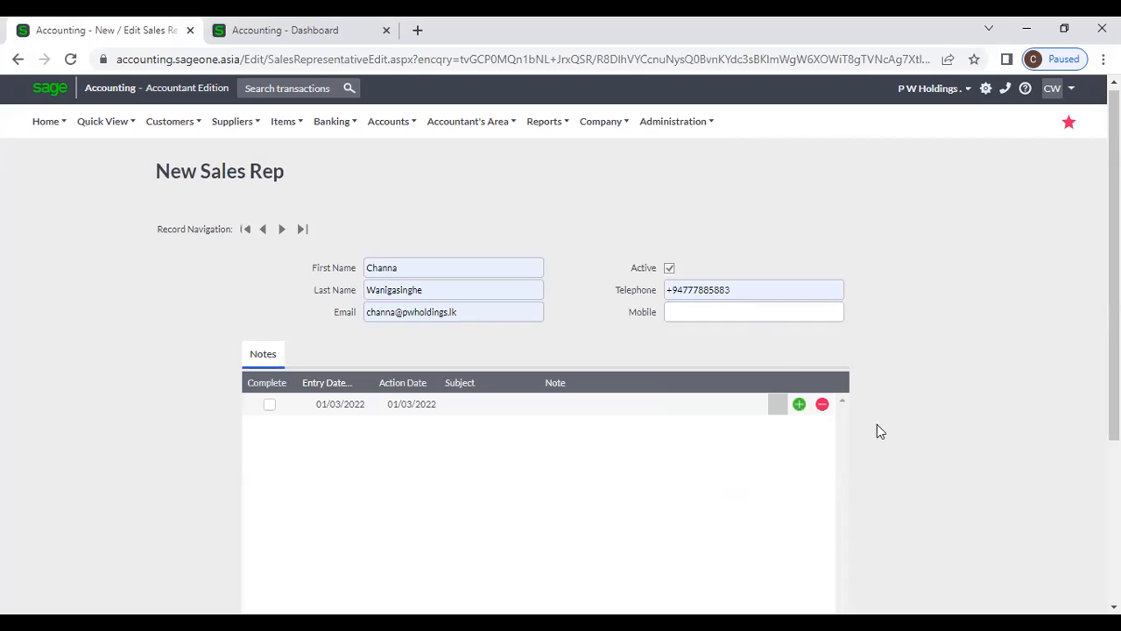
# - Add three more note lines for the sales rep and delete the last two
pyautogui.scroll(-1, 896, 461)
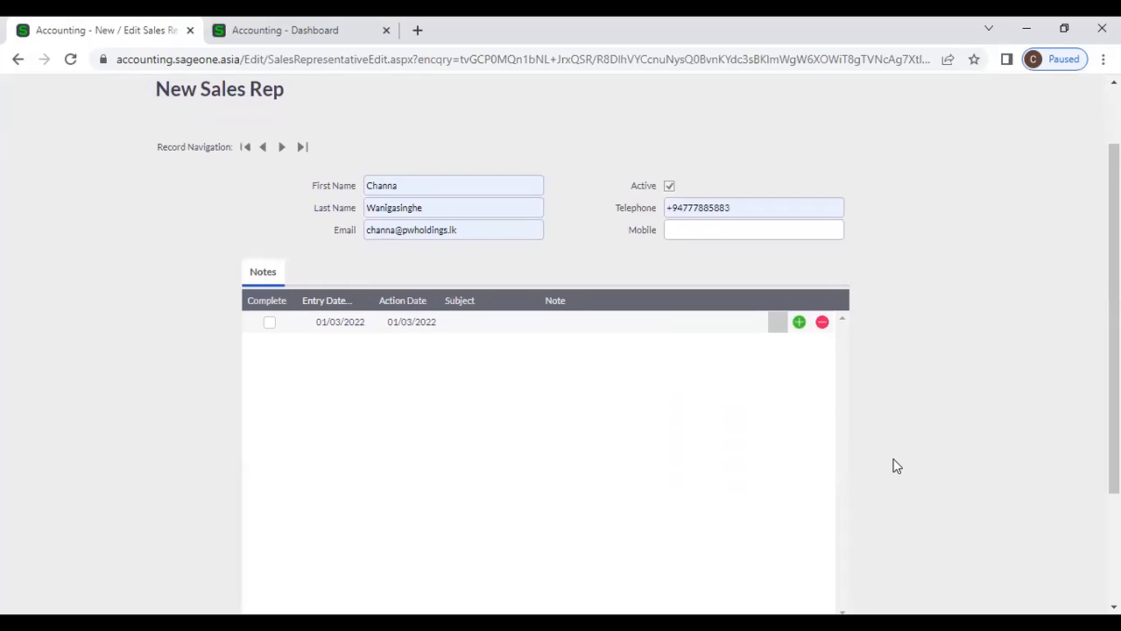
pyautogui.click(801, 323)
pyautogui.click(804, 325)
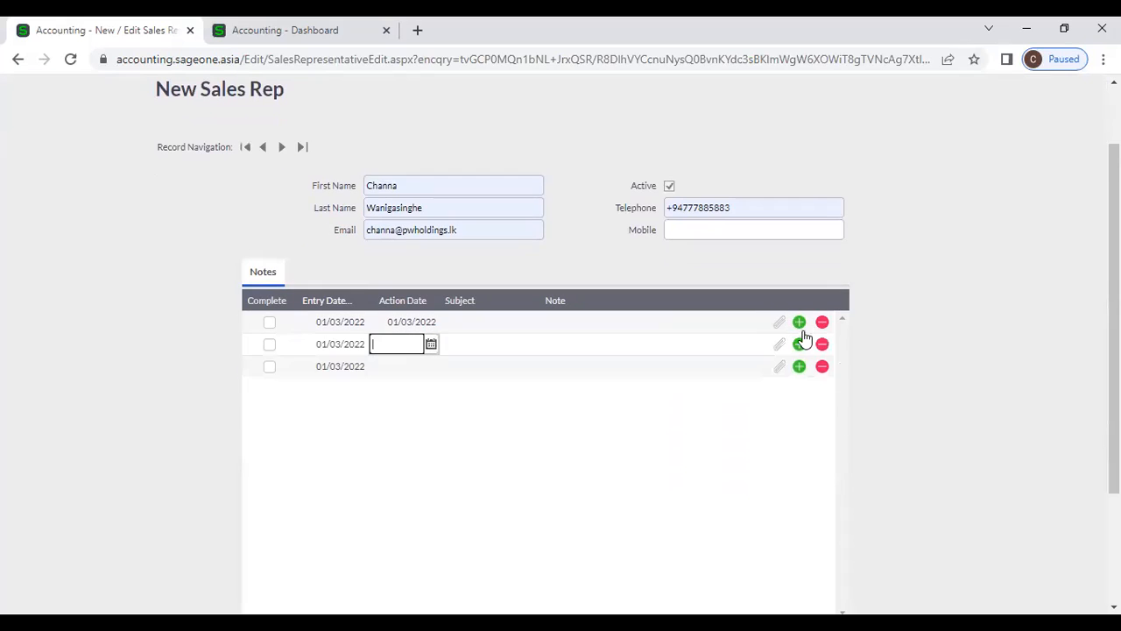
pyautogui.click(800, 367)
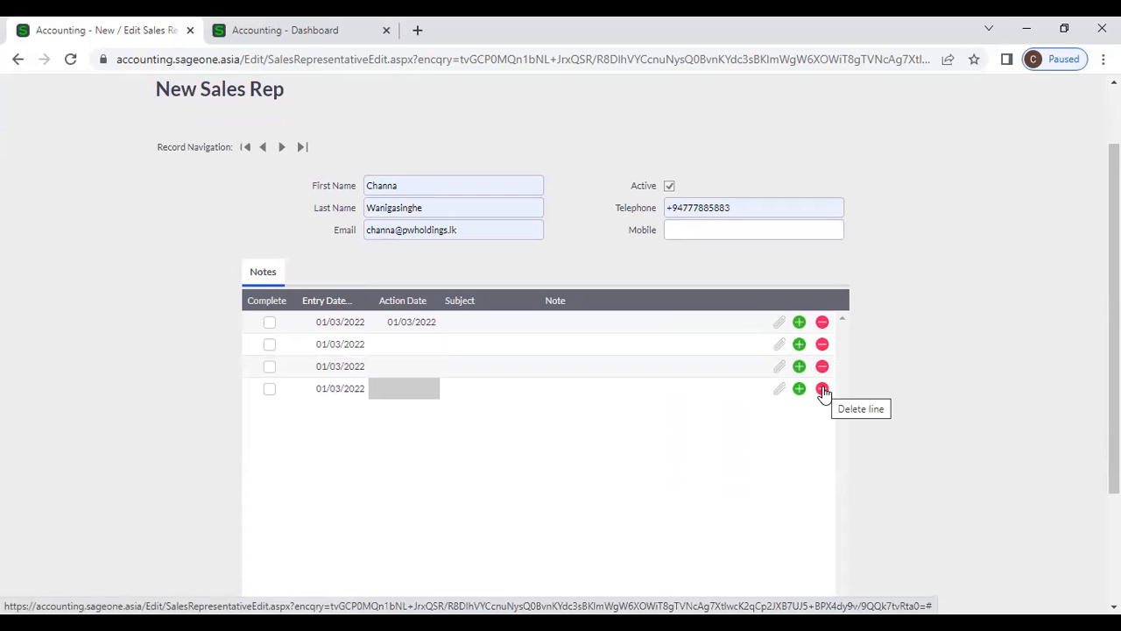
pyautogui.click(823, 389)
pyautogui.click(822, 367)
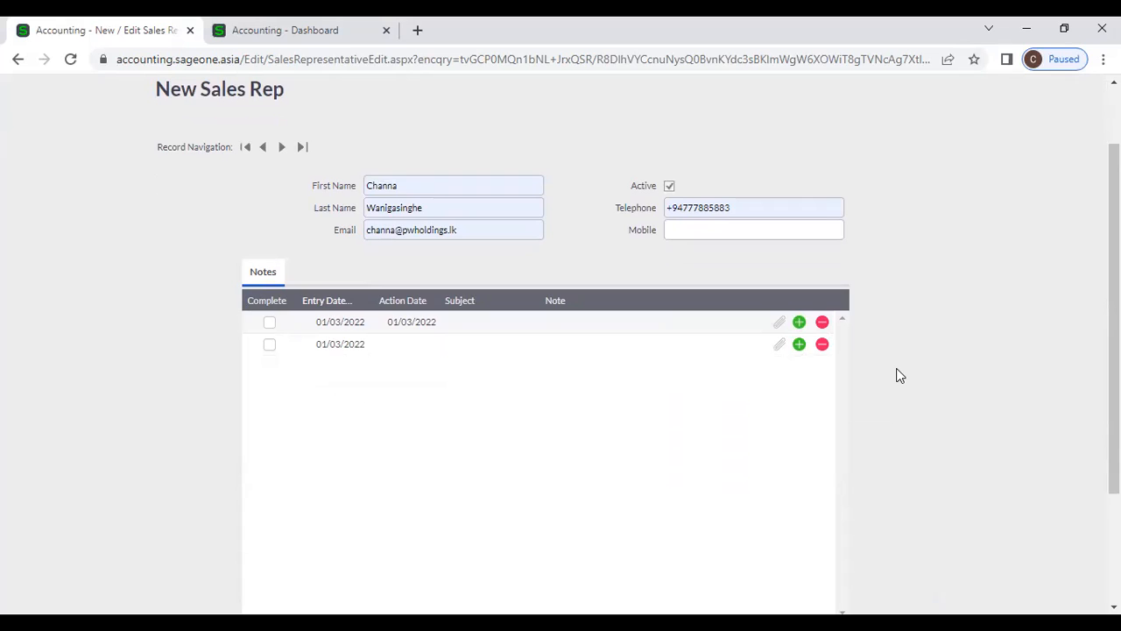
# - Try to save the new sales rep, and go back to the list of sales reps
pyautogui.scroll(-2, 899, 375)
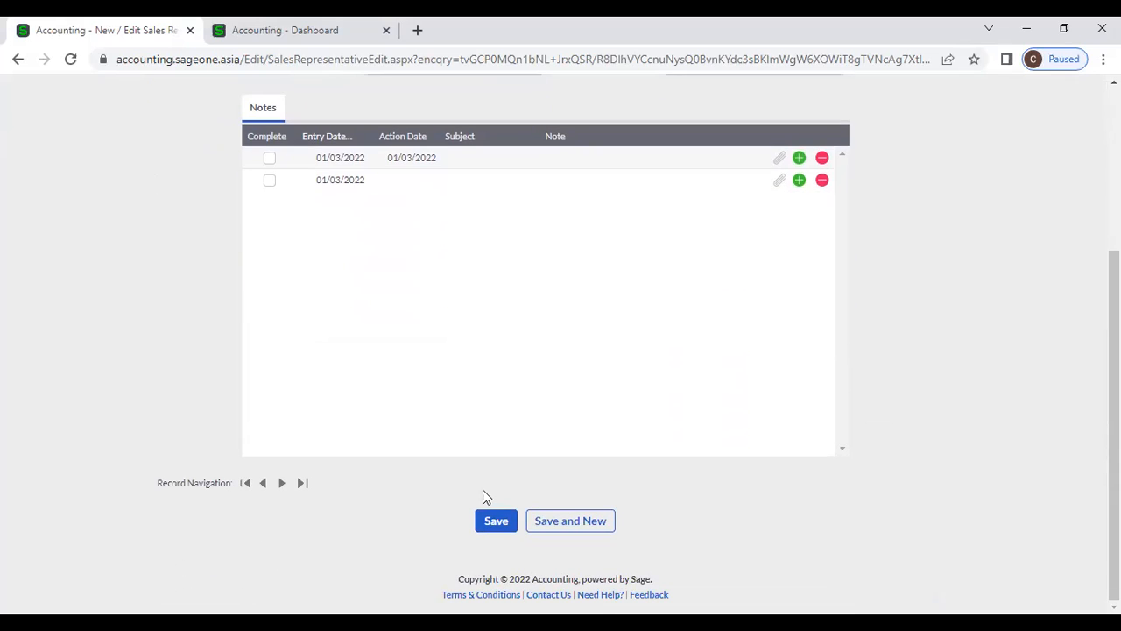
pyautogui.click(487, 523)
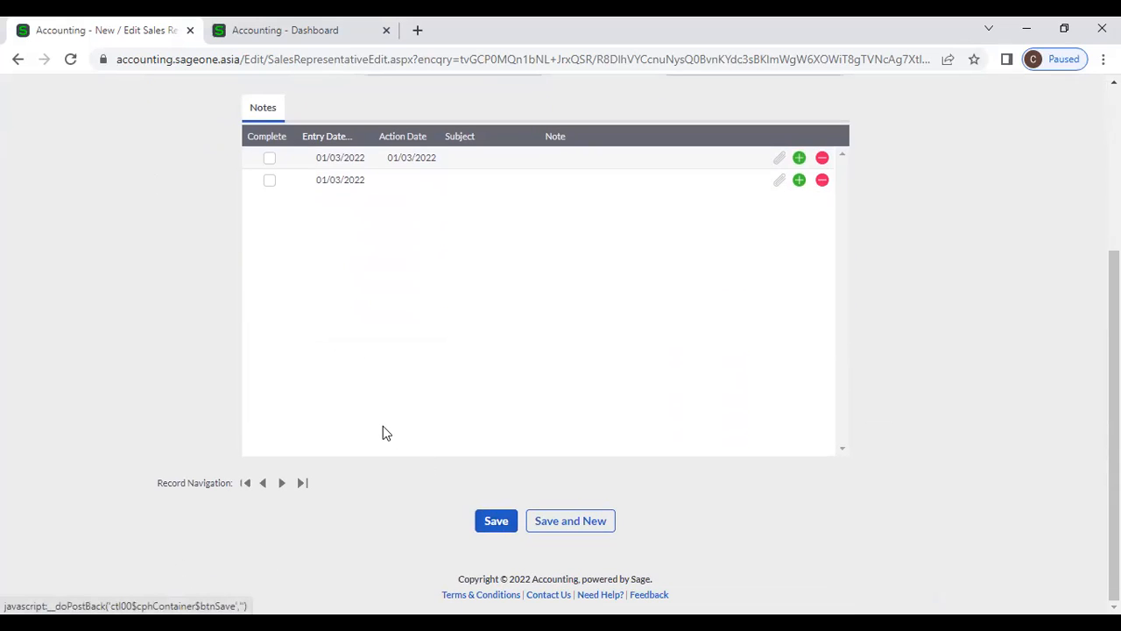
pyautogui.click(18, 63)
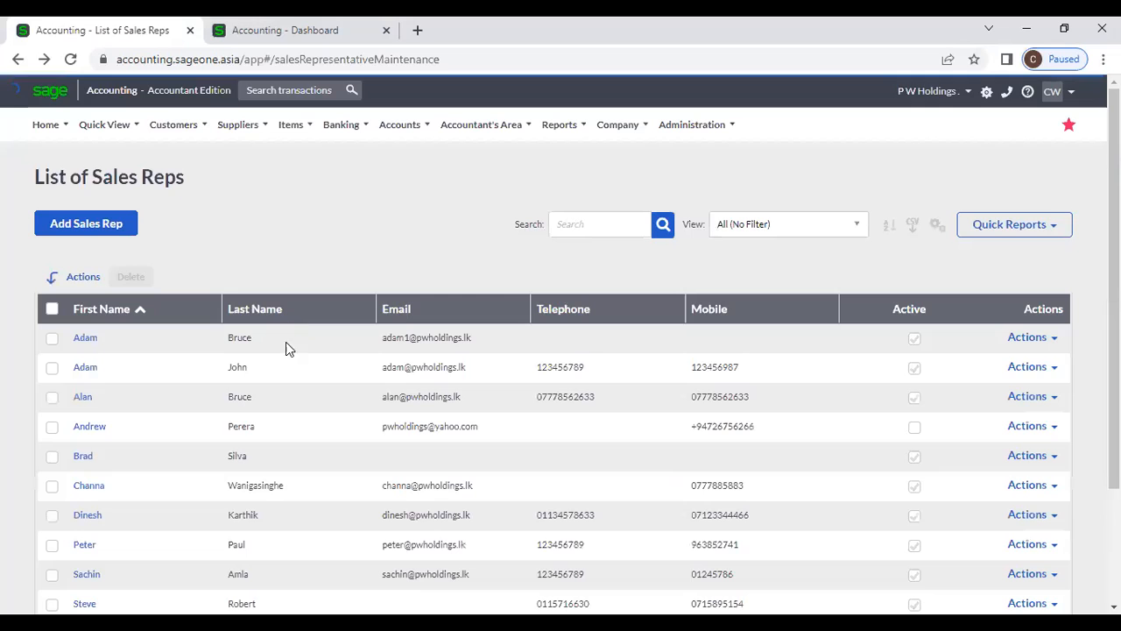
pyautogui.scroll(-1, 294, 379)
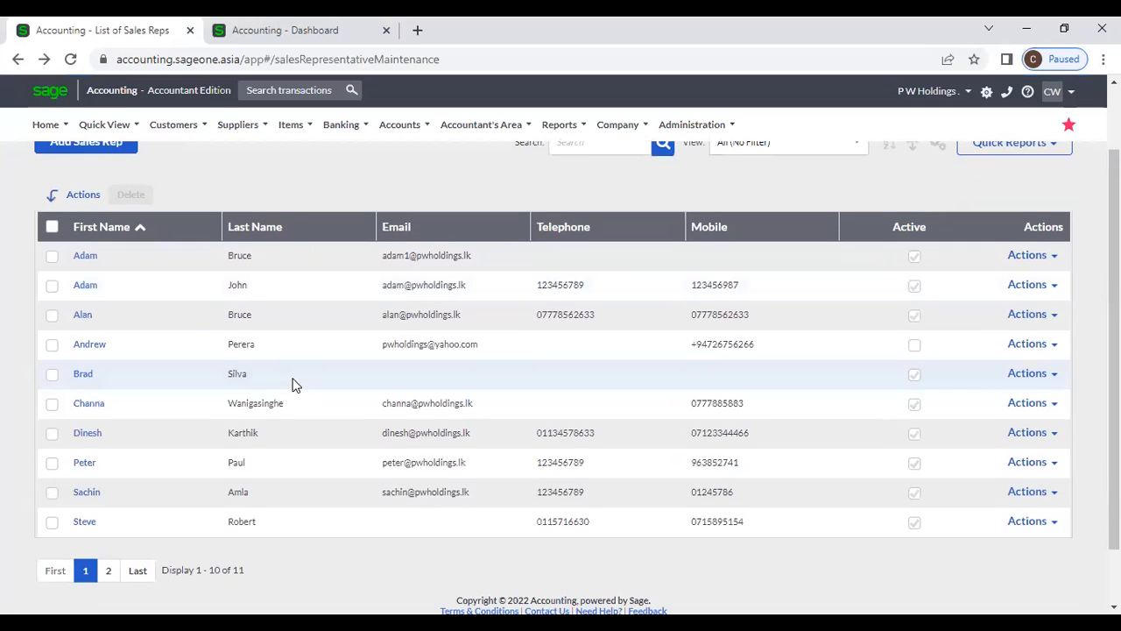
pyautogui.scroll(1, 298, 379)
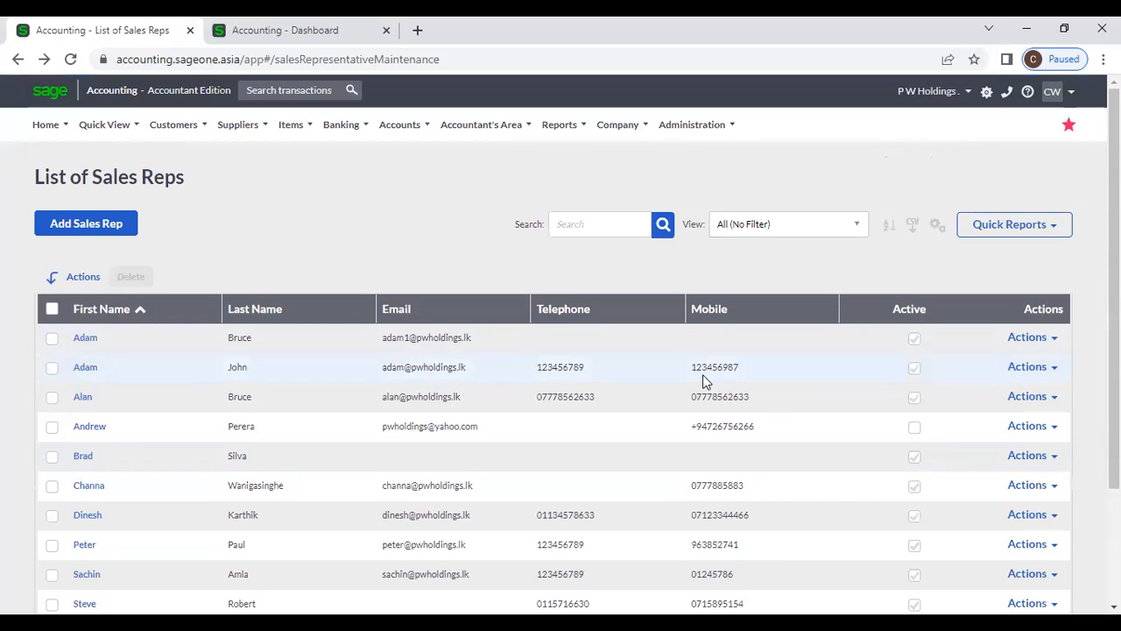
# - Search the sales reps by a partial first name, clear the search, and check the available view filters
pyautogui.click(605, 224)
pyautogui.write('chann')
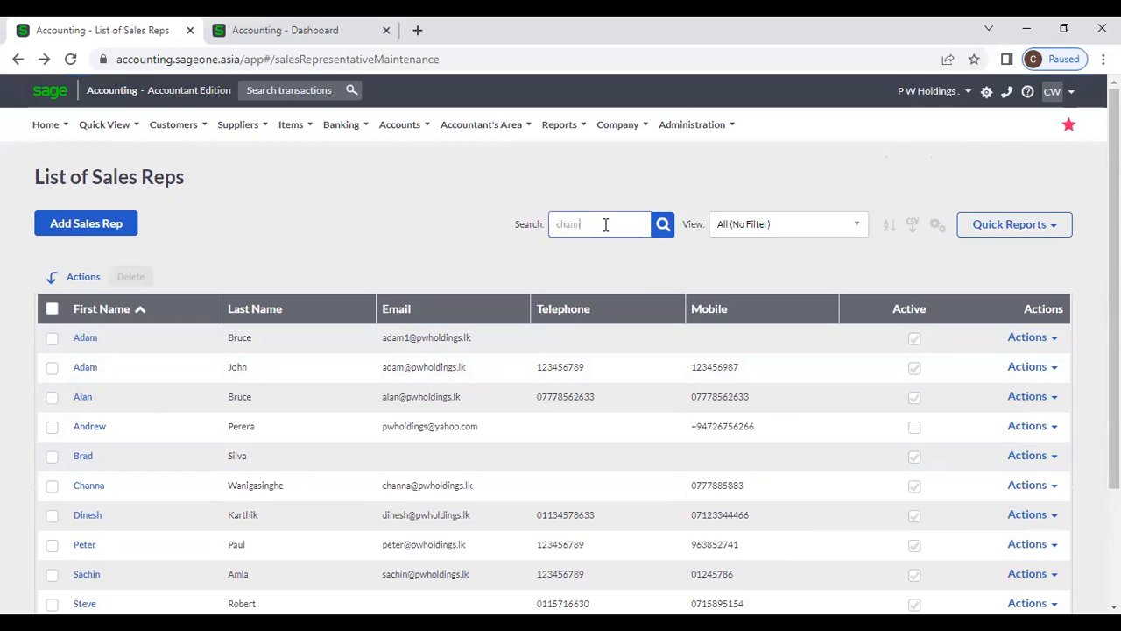
pyautogui.press('Return')
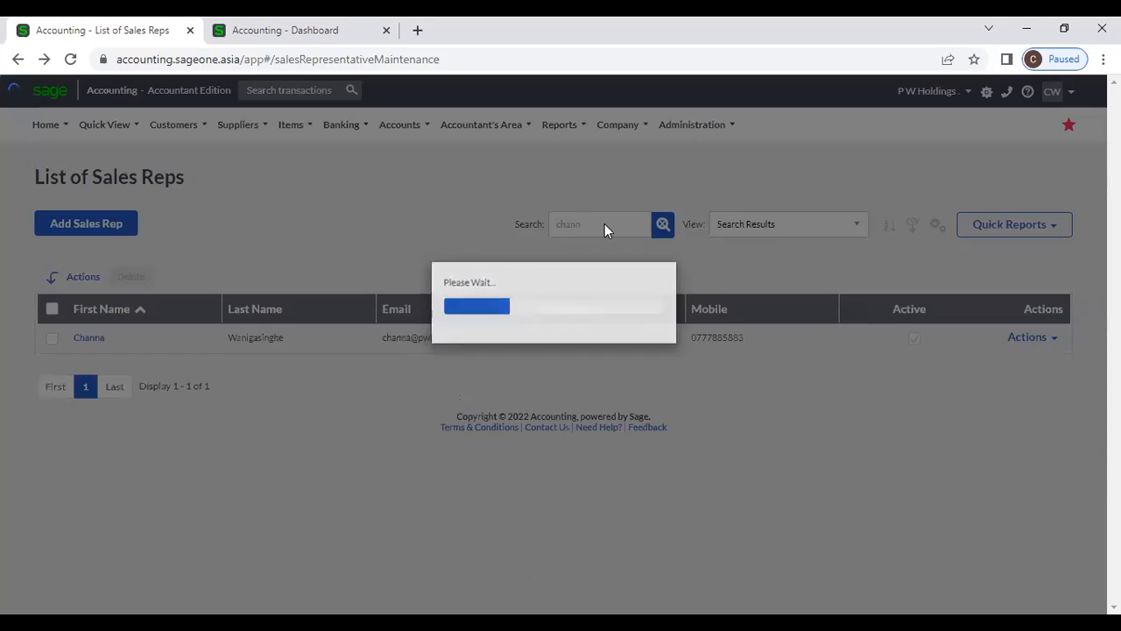
pyautogui.click(663, 226)
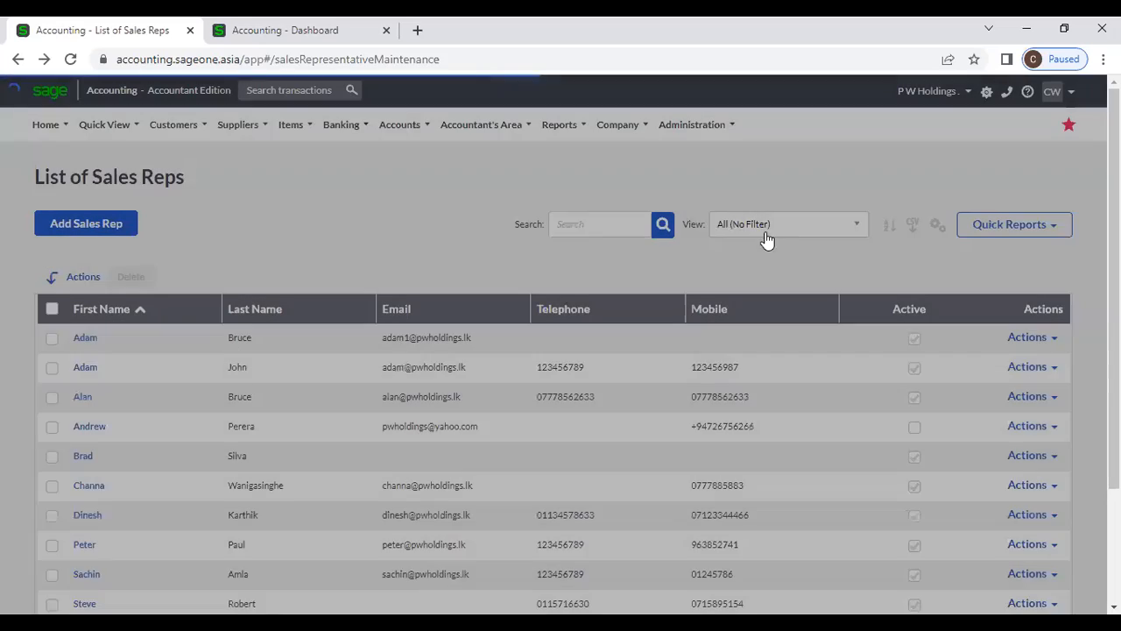
pyautogui.click(791, 235)
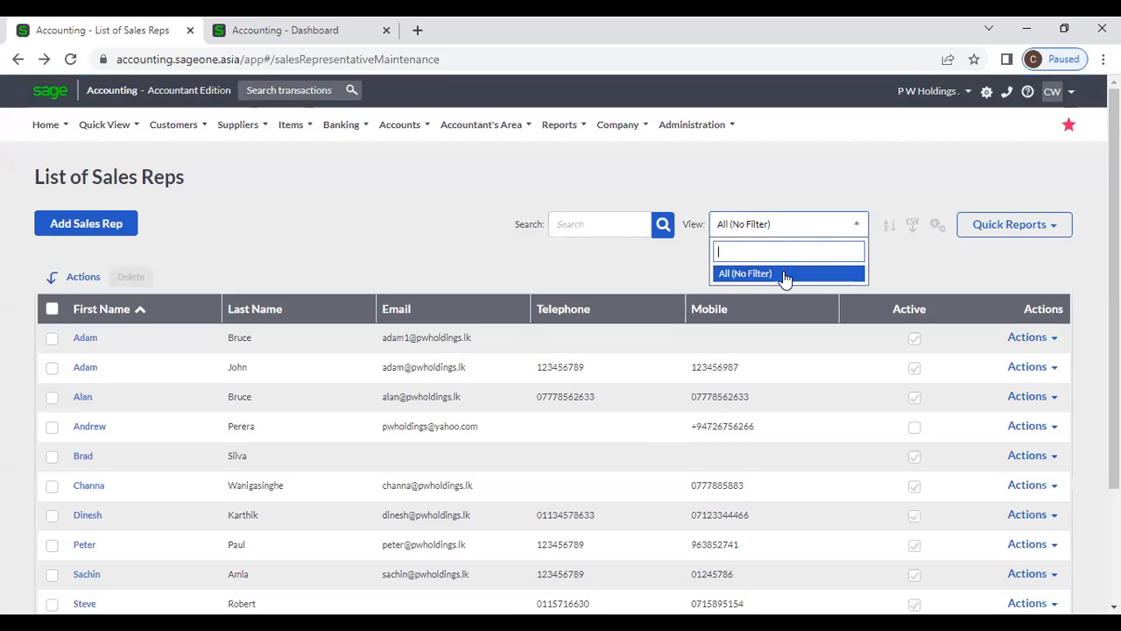
pyautogui.click(638, 266)
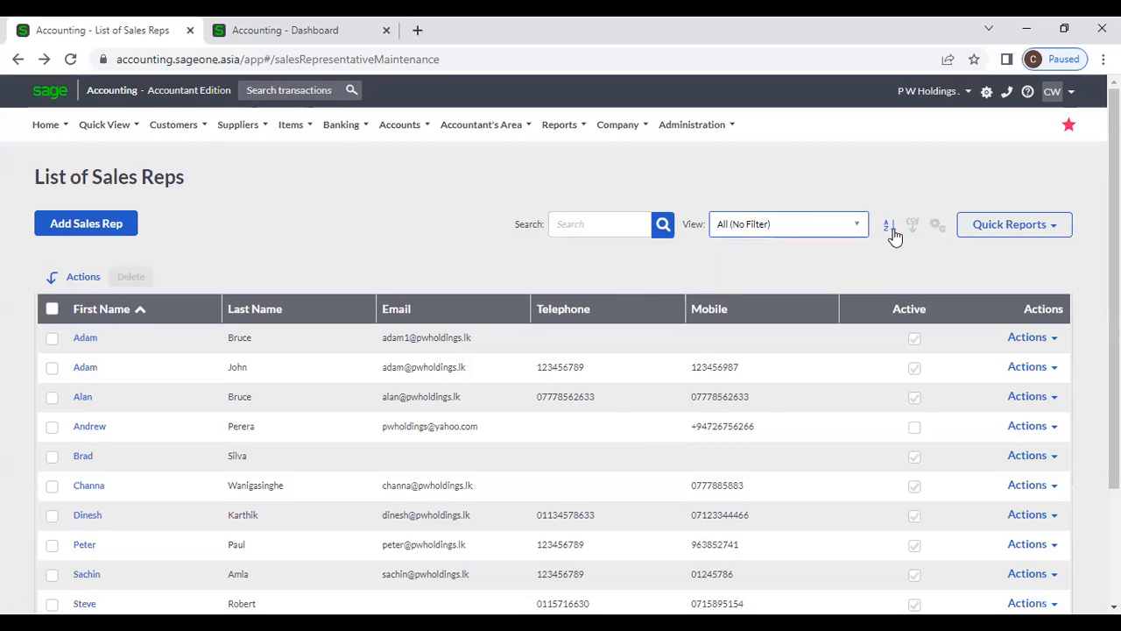
# - Sort the sales reps on two levels, by First Name from A to Z and by Last Name
pyautogui.click(893, 230)
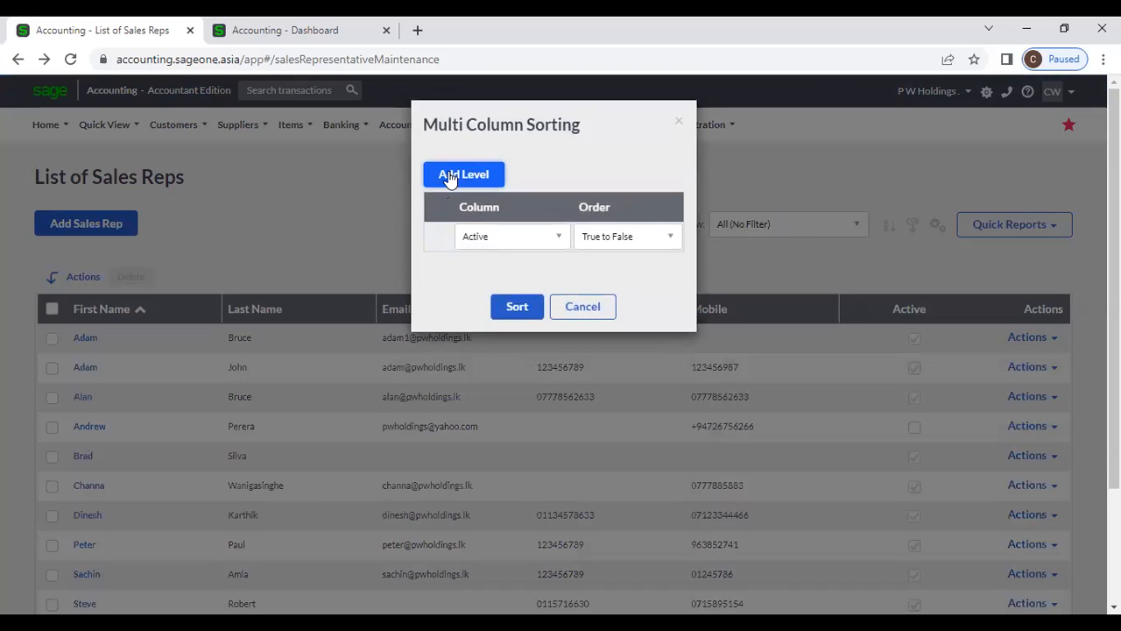
pyautogui.click(448, 180)
pyautogui.click(495, 237)
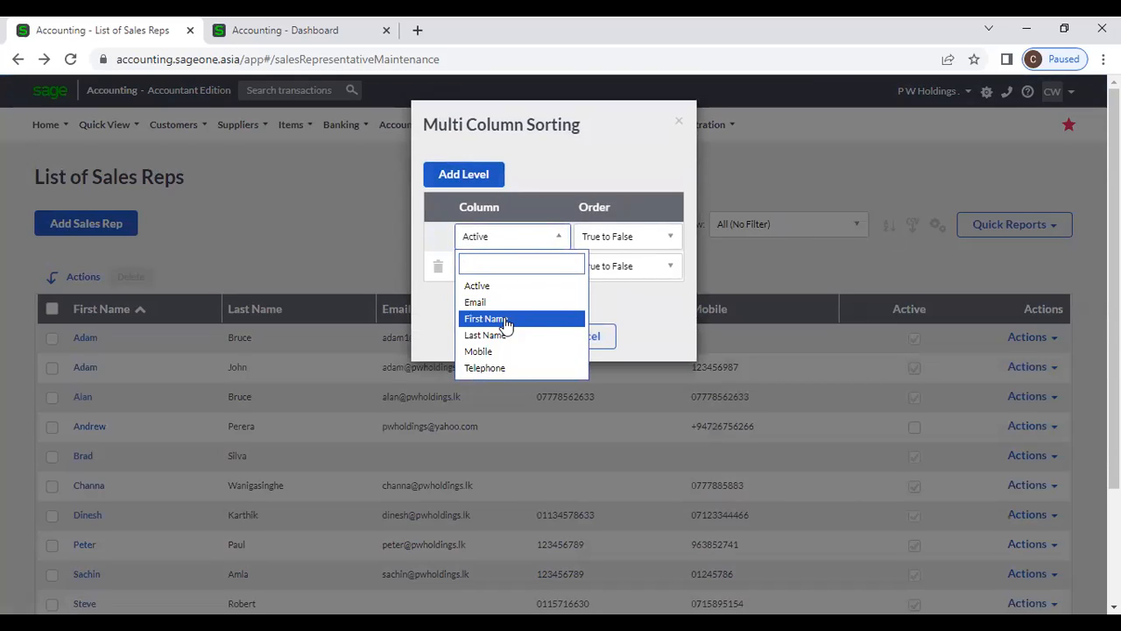
pyautogui.click(500, 319)
pyautogui.click(506, 272)
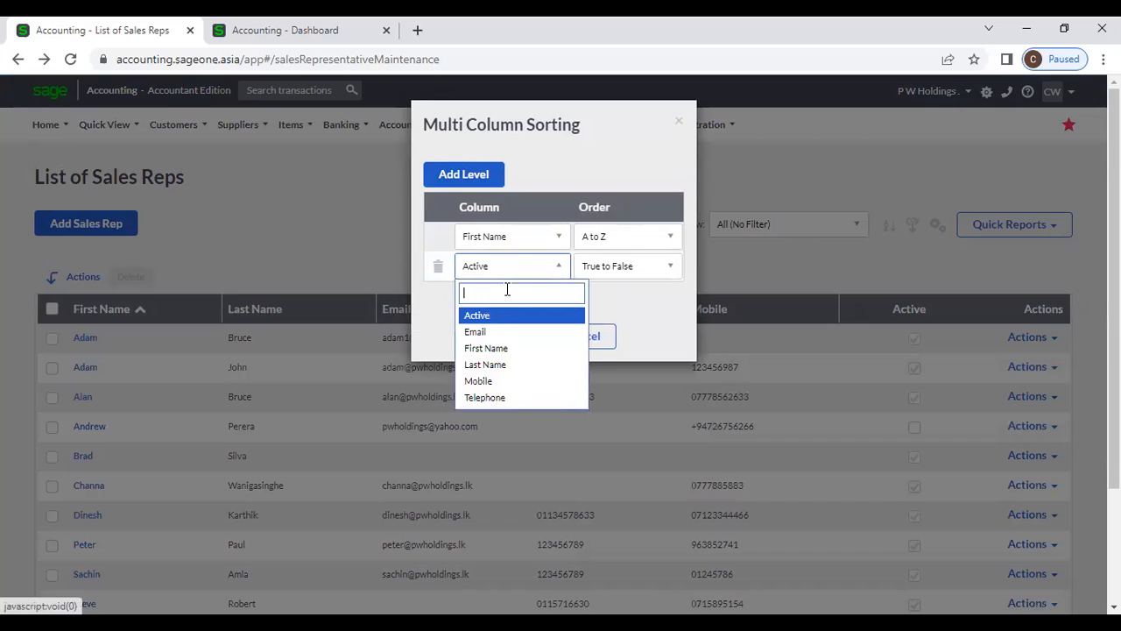
pyautogui.click(509, 364)
pyautogui.click(516, 340)
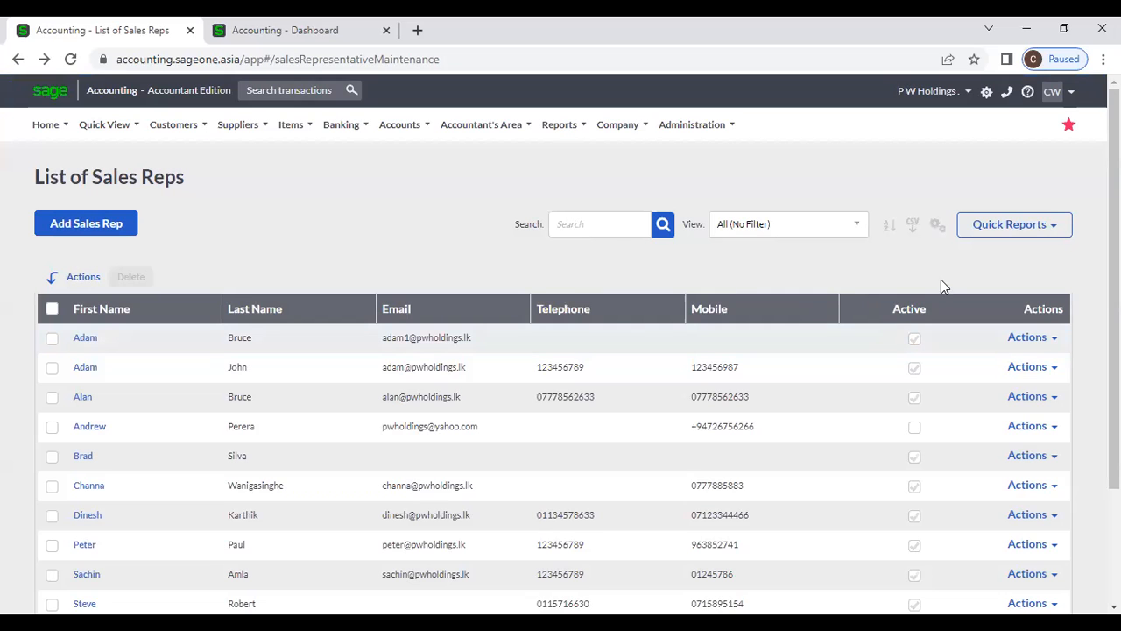
# - Save the sales rep grid with the Active, Email, First Name, Last Name, Mobile and Telephone columns included
pyautogui.click(936, 226)
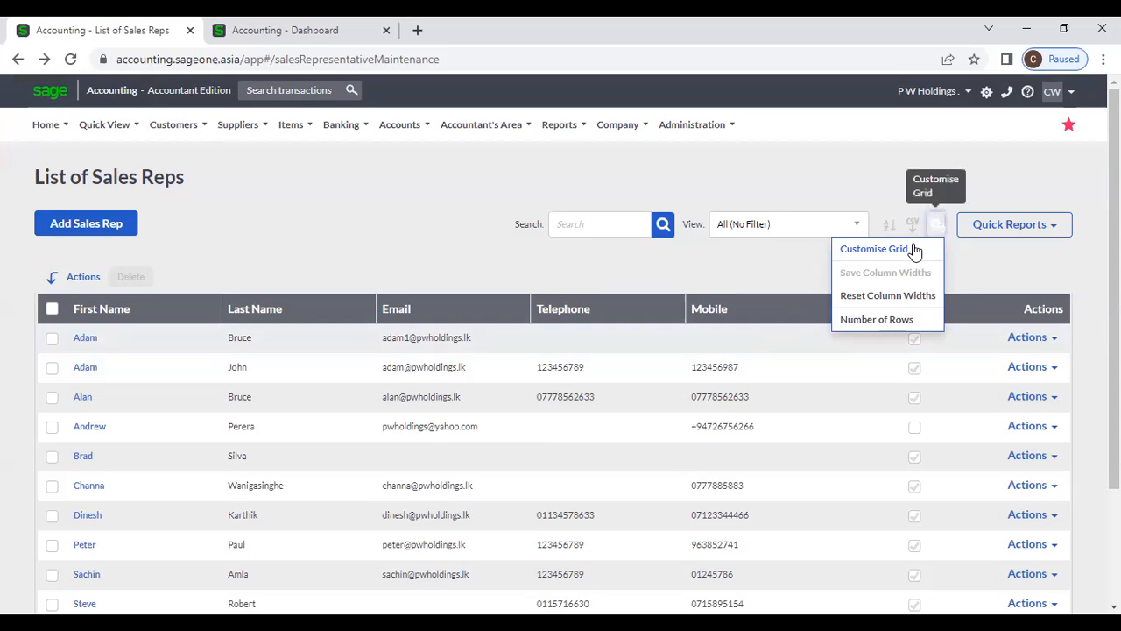
pyautogui.click(914, 251)
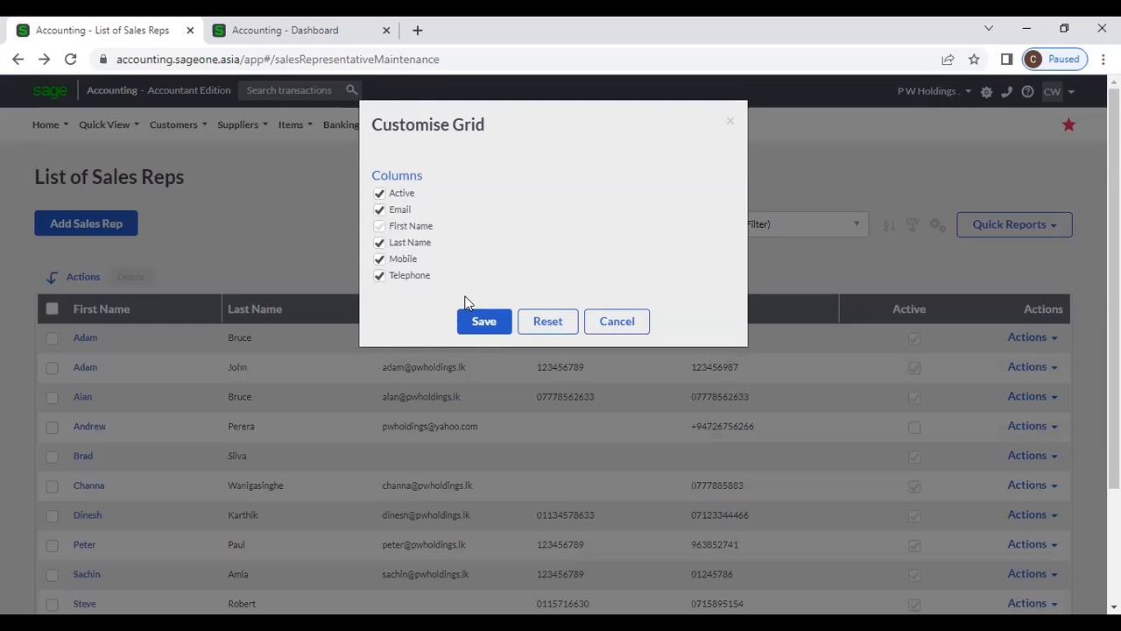
pyautogui.click(481, 320)
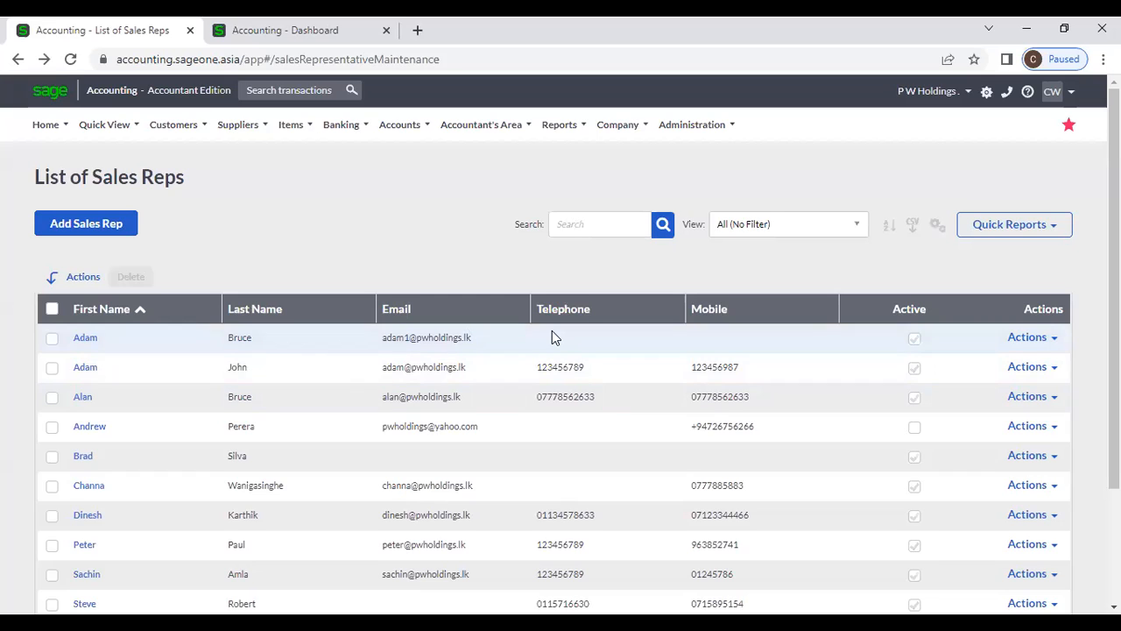
pyautogui.scroll(-3, 552, 330)
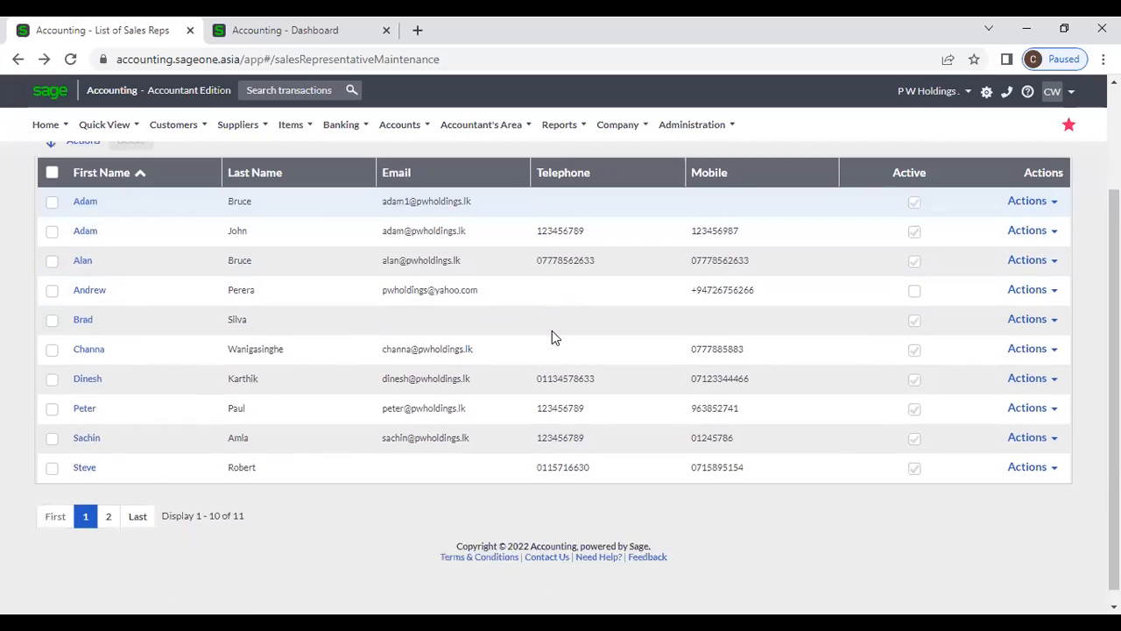
pyautogui.moveTo(169, 503); pyautogui.dragTo(260, 507)
pyautogui.click(287, 512)
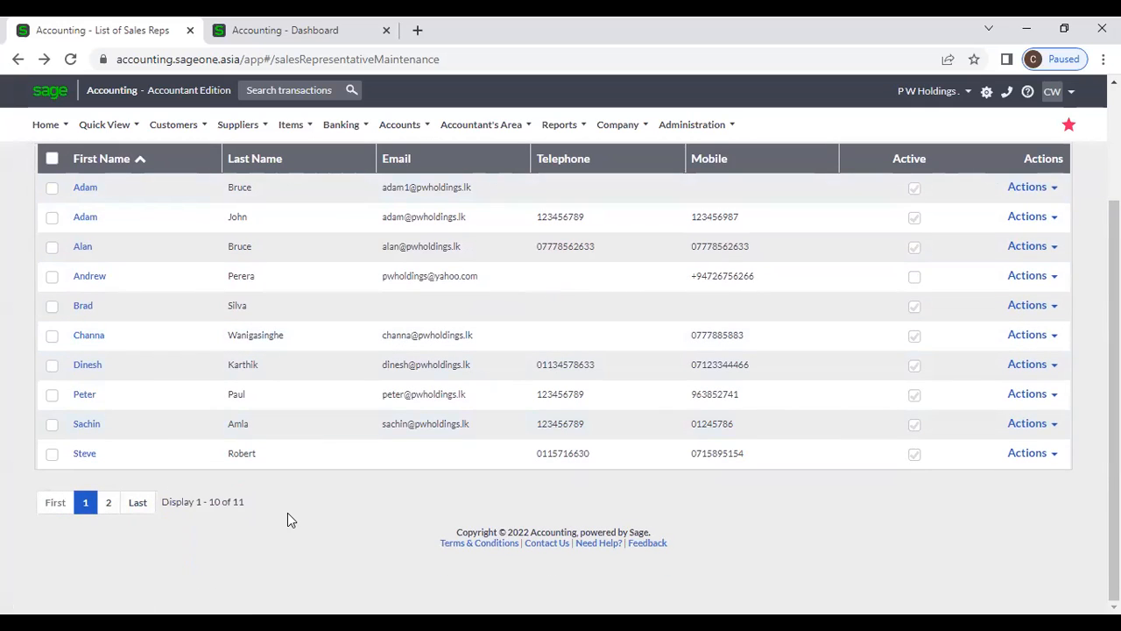
pyautogui.scroll(3, 282, 500)
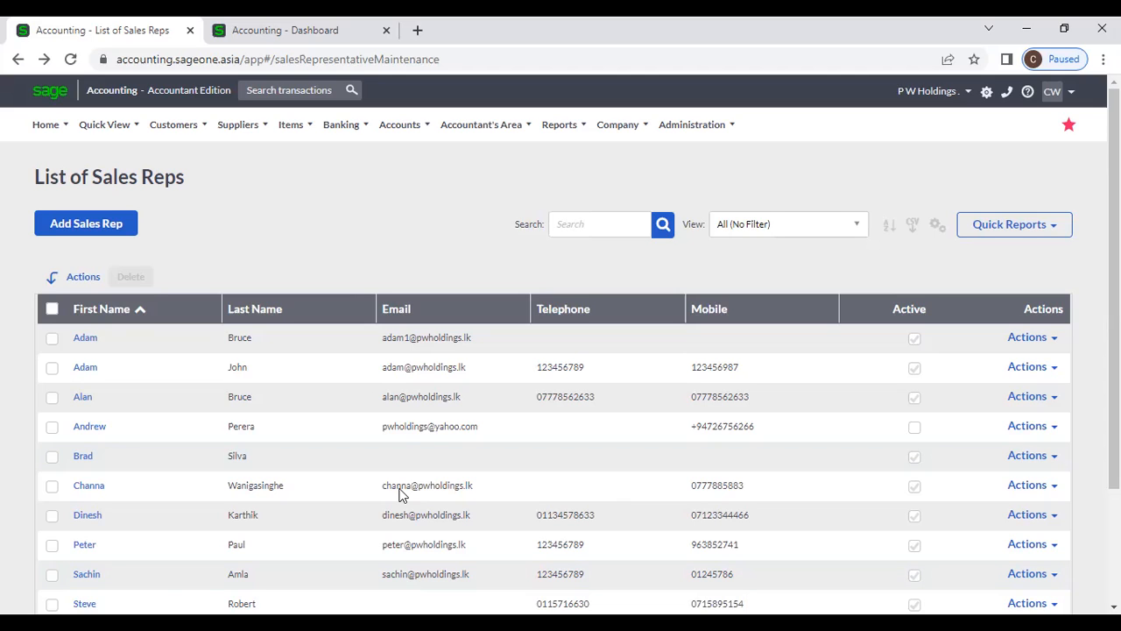
# - Open the Customer Categories list from the customer lists
pyautogui.click(166, 124)
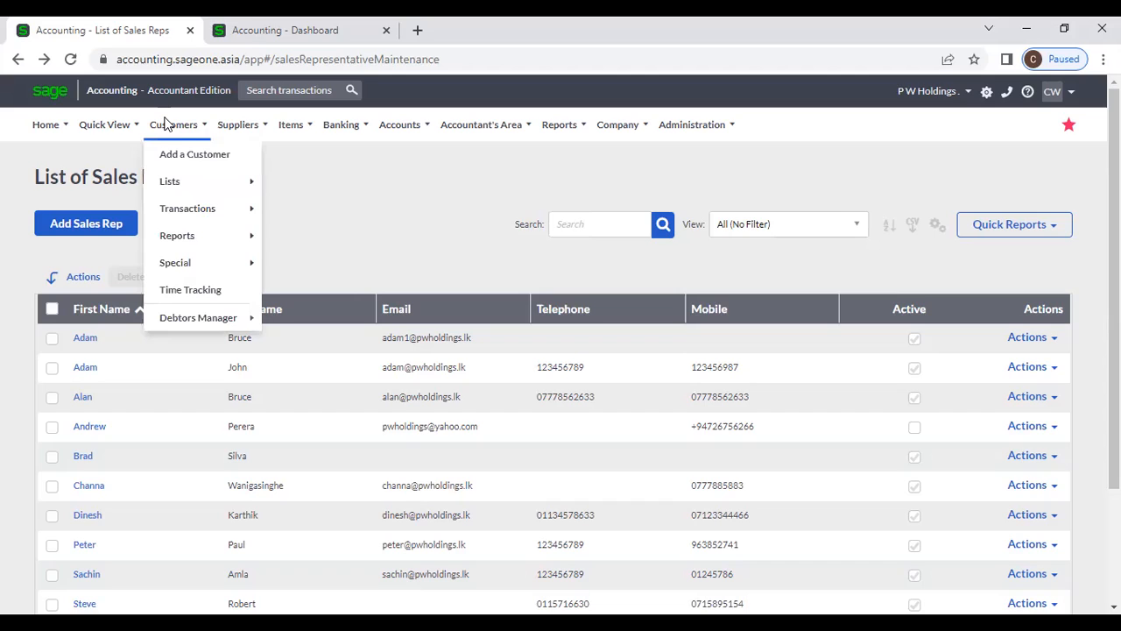
pyautogui.moveTo(175, 182)
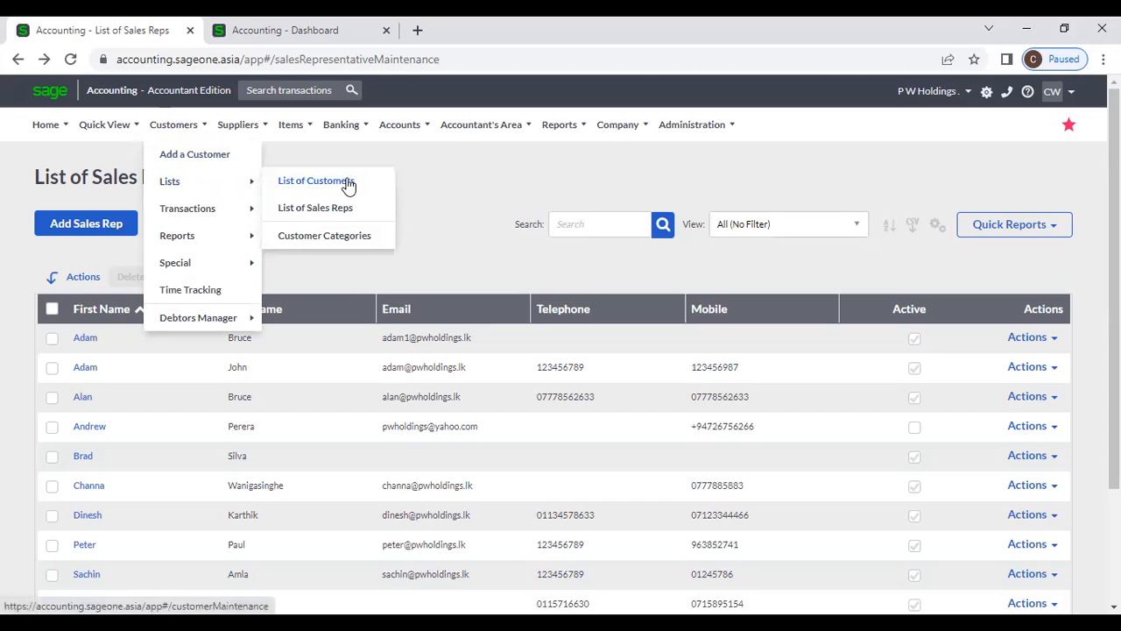
pyautogui.click(352, 238)
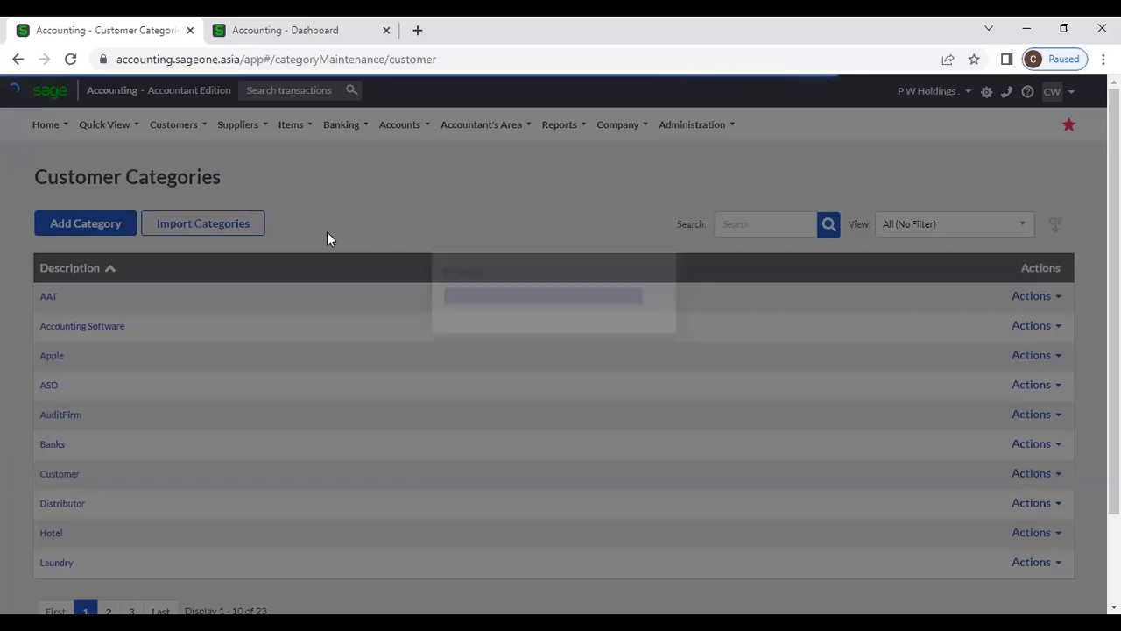
pyautogui.click(166, 127)
pyautogui.moveTo(178, 184)
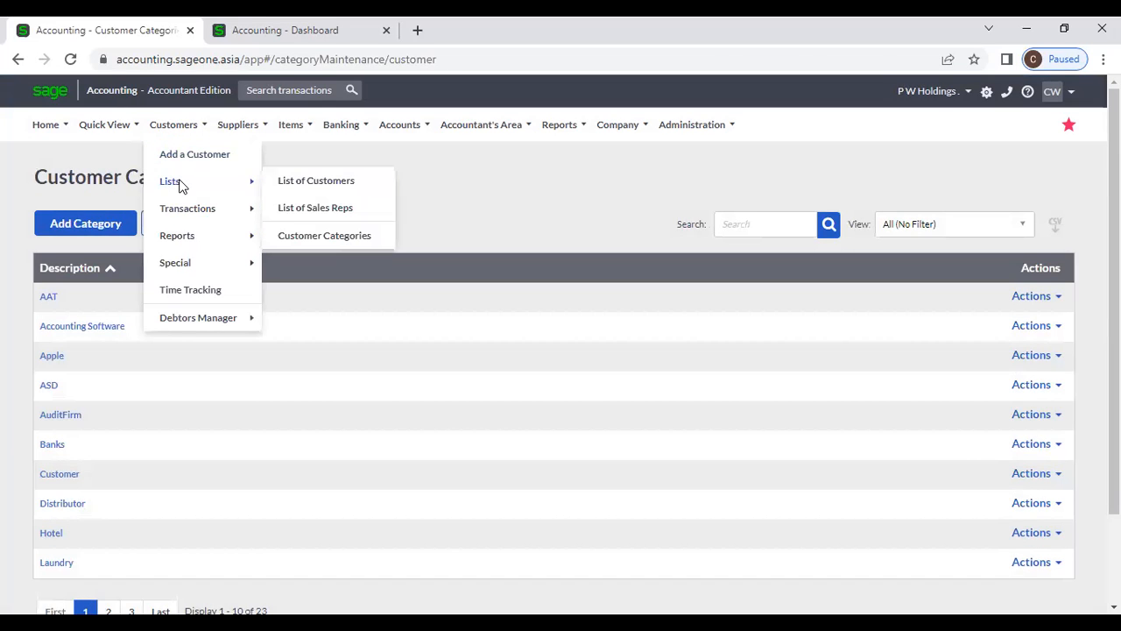
pyautogui.click(312, 235)
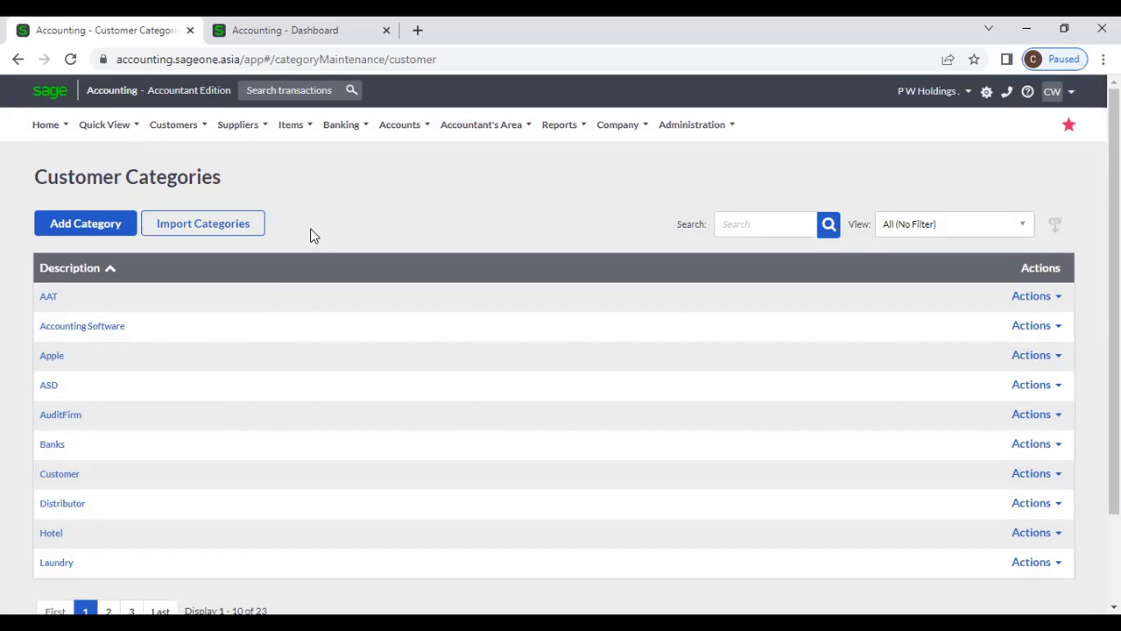
pyautogui.click(92, 229)
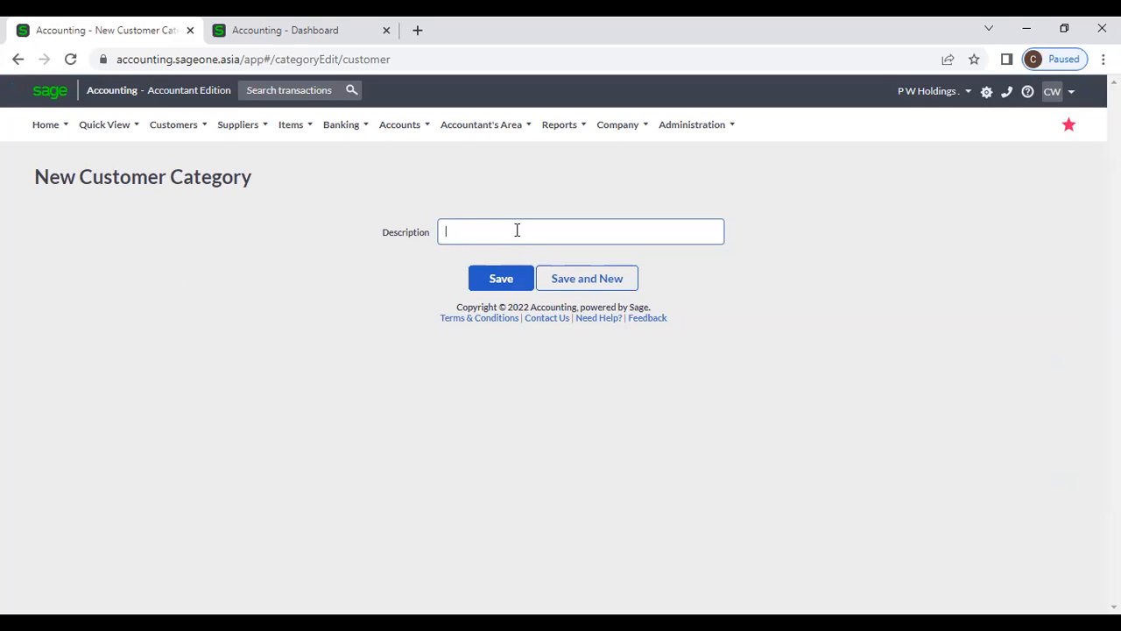
pyautogui.write('Retail')
pyautogui.click(18, 59)
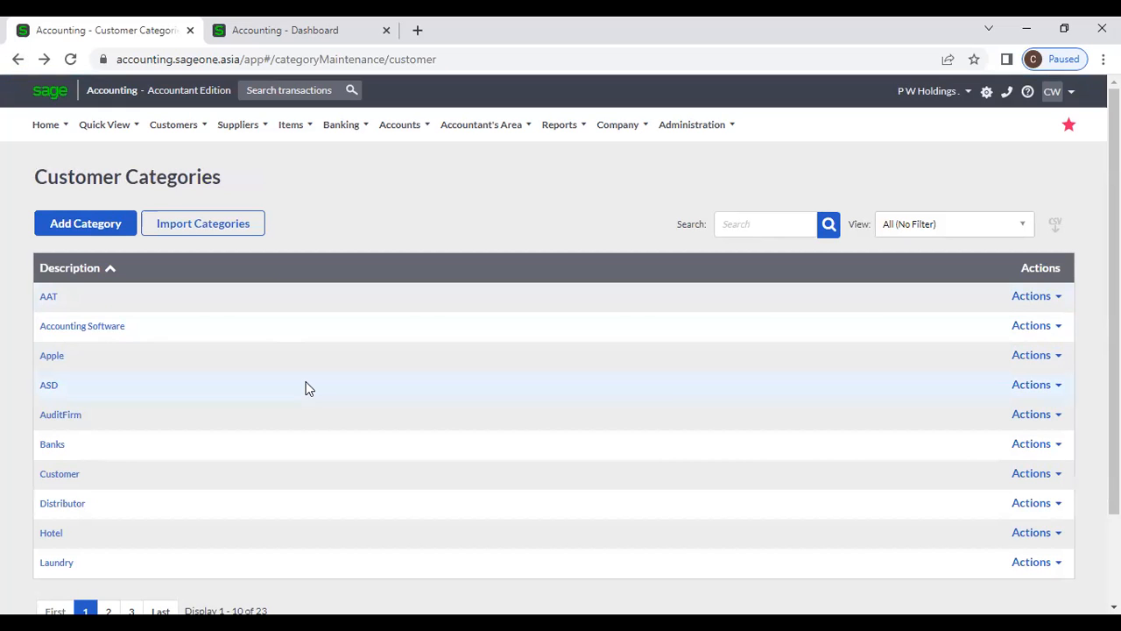
# - Sort the customer categories by description in descending order
pyautogui.click(80, 268)
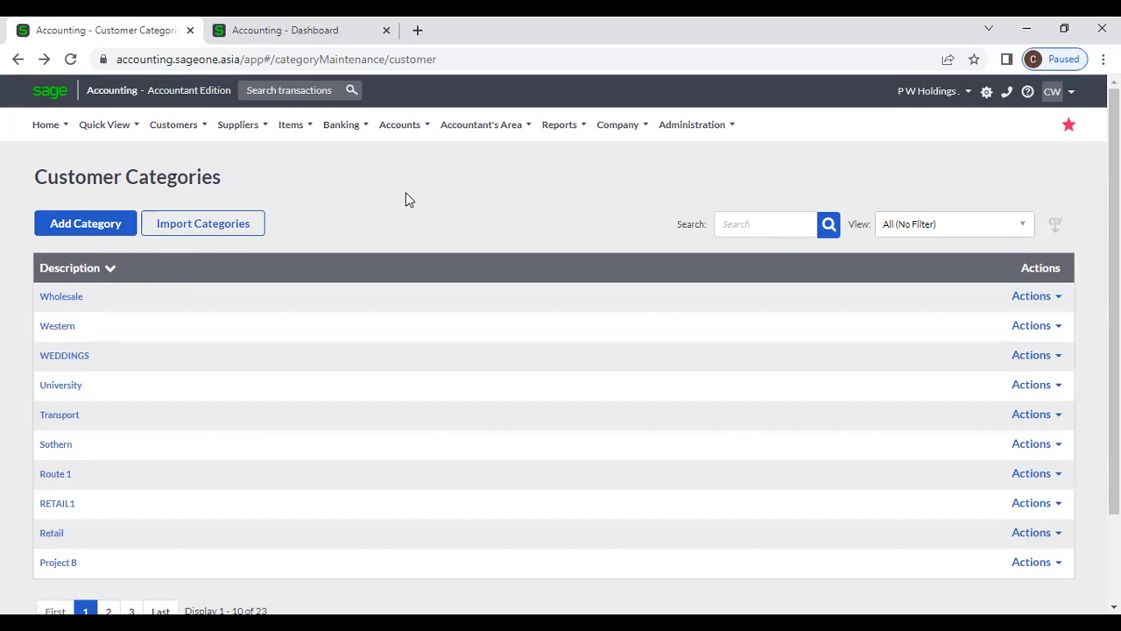
pyautogui.moveTo(178, 131)
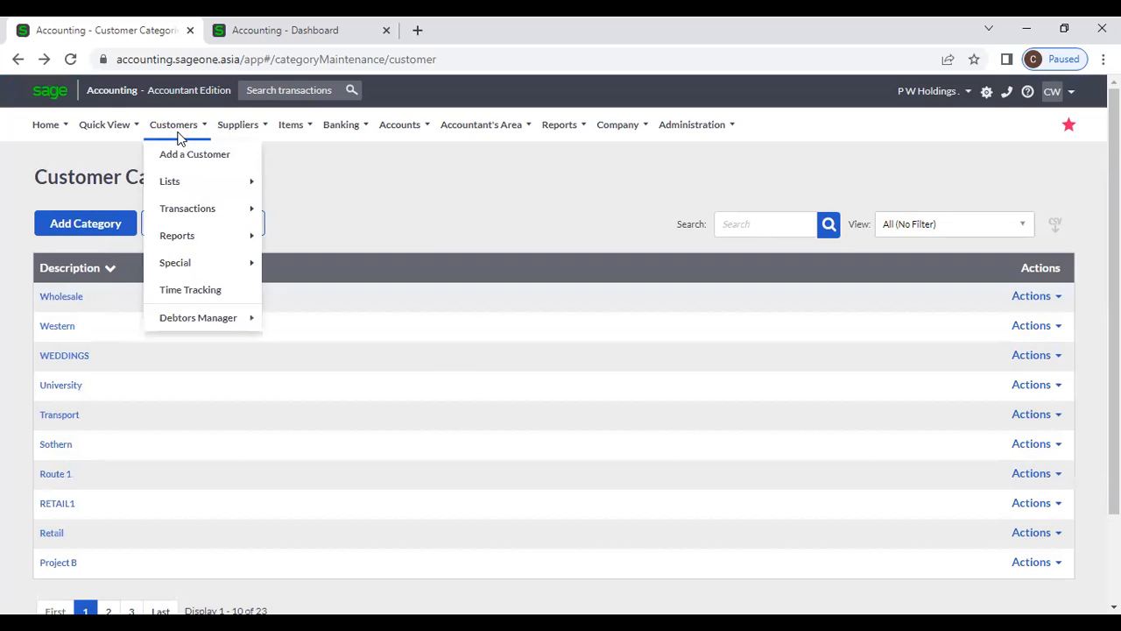
pyautogui.moveTo(225, 235)
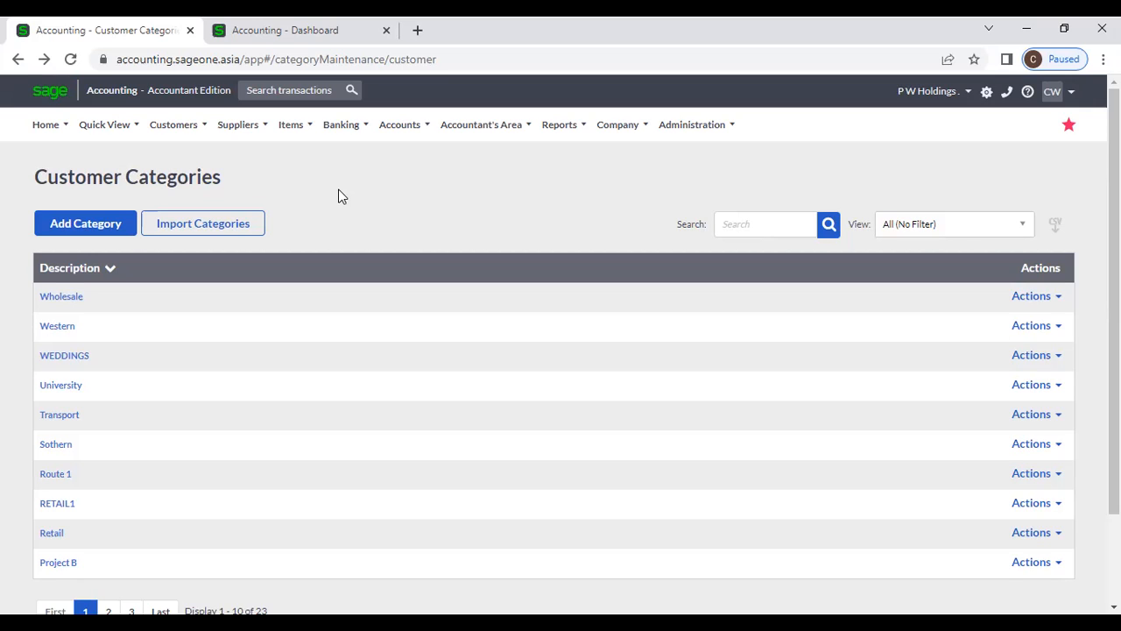
pyautogui.scroll(-3, 338, 196)
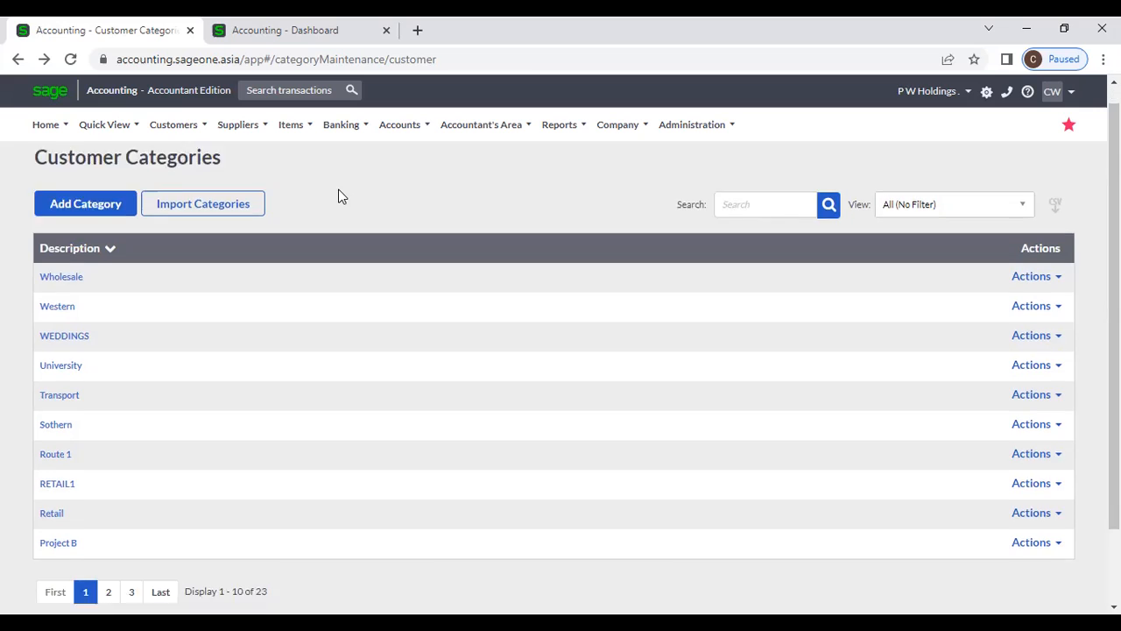
pyautogui.scroll(3, 338, 196)
# - Open the List of Customers from the customer lists
pyautogui.click(171, 140)
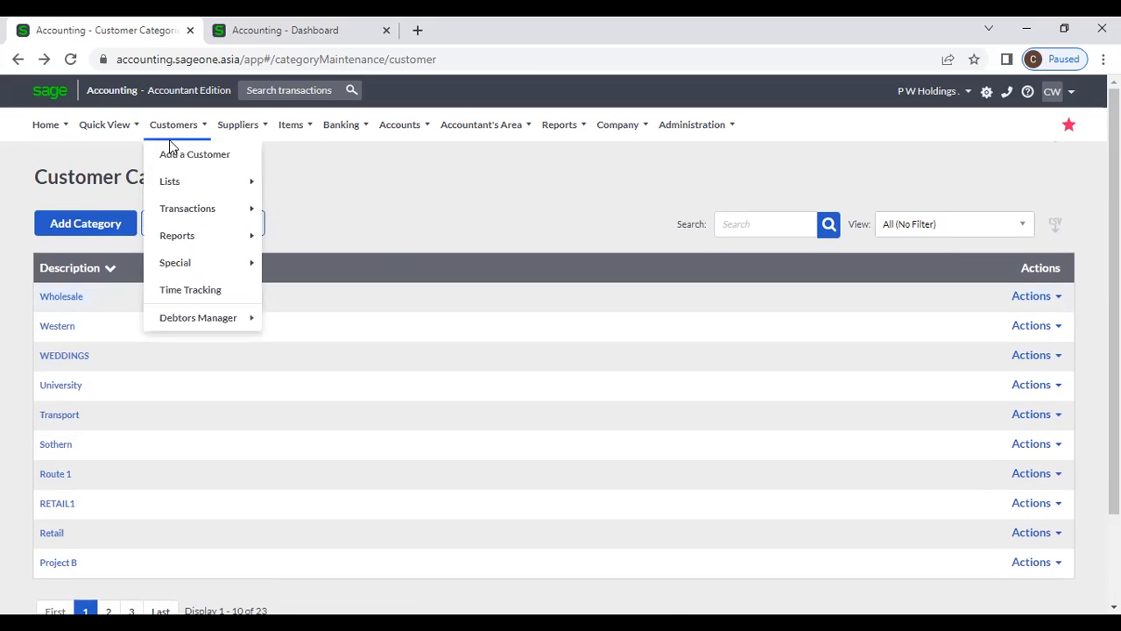
pyautogui.moveTo(184, 187)
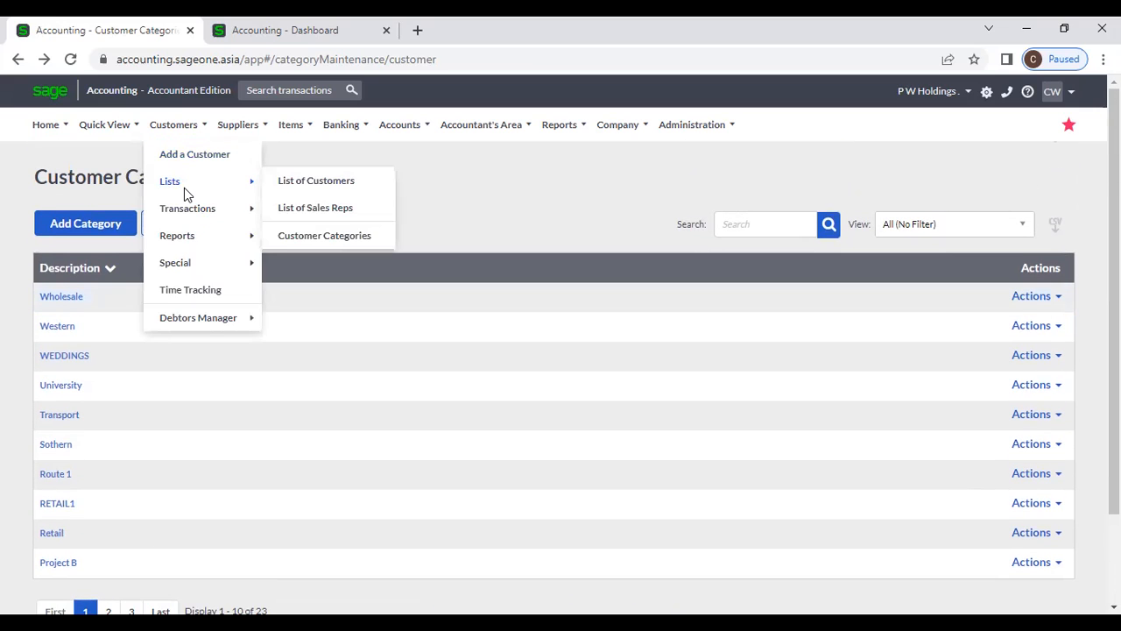
pyautogui.click(306, 184)
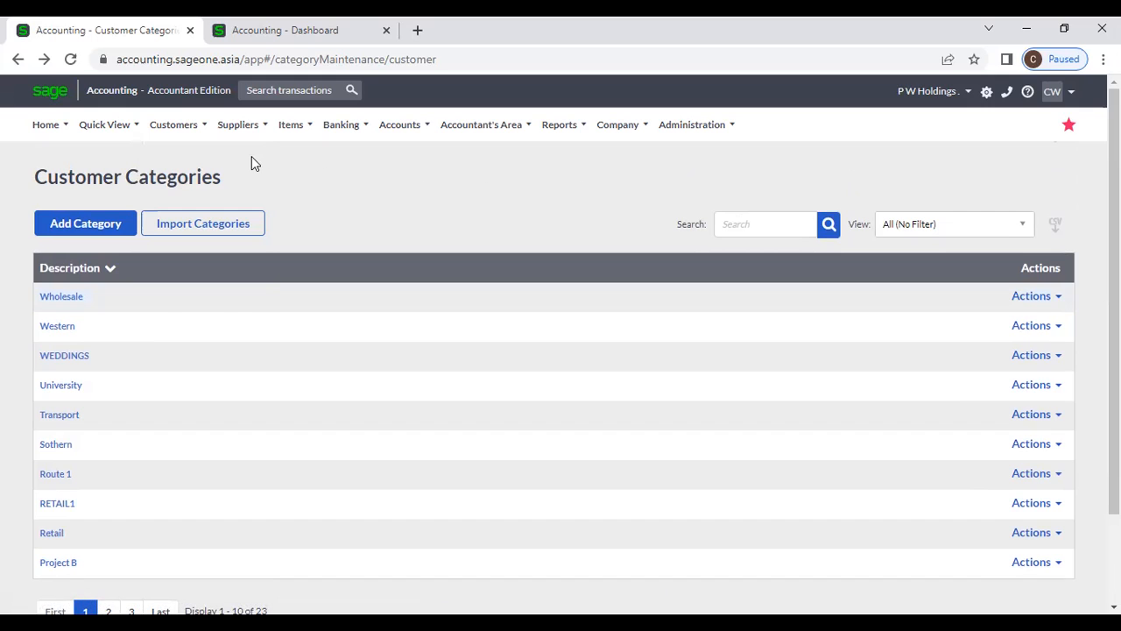
pyautogui.click(188, 143)
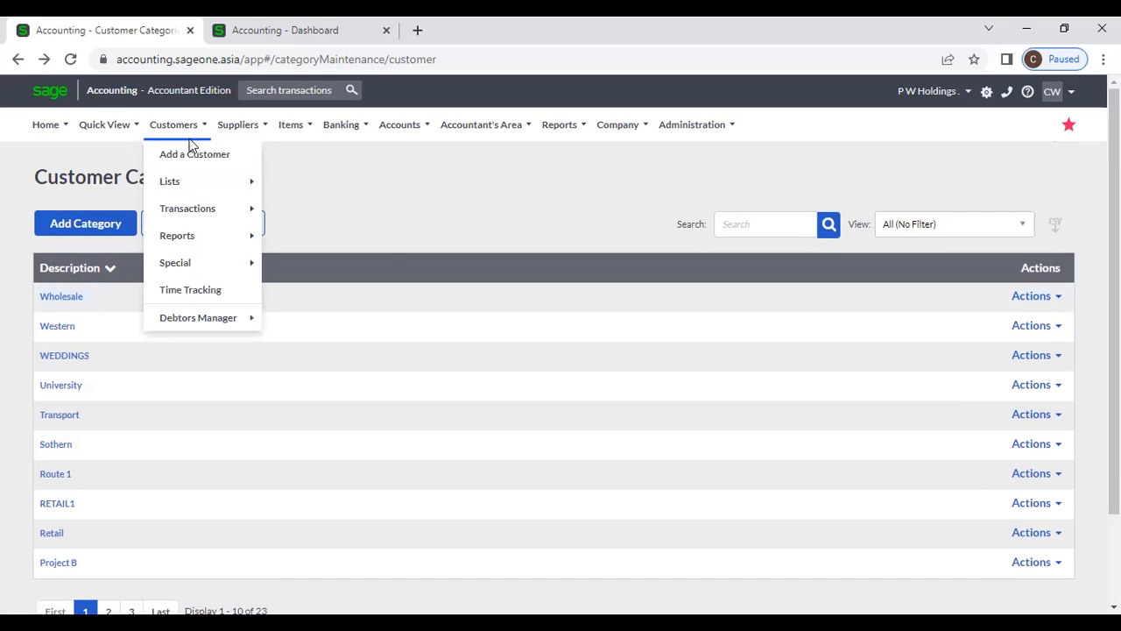
pyautogui.moveTo(195, 186)
pyautogui.click(278, 185)
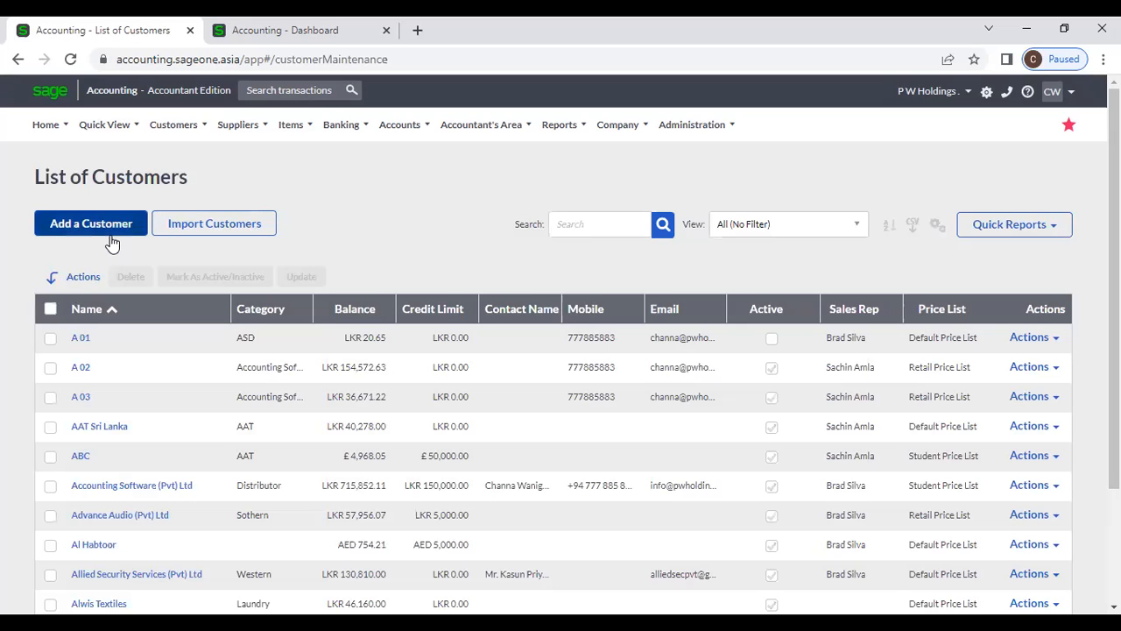
# - Open a blank new customer form and look through its detail, contact, delivery and default settings fields
pyautogui.click(111, 243)
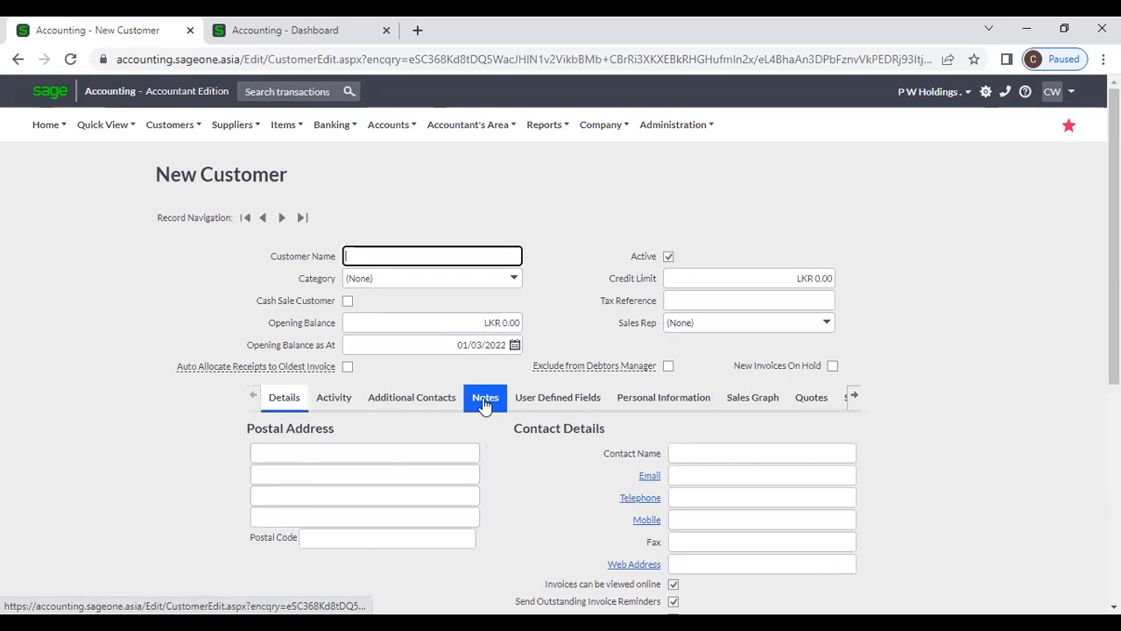
pyautogui.moveTo(171, 141)
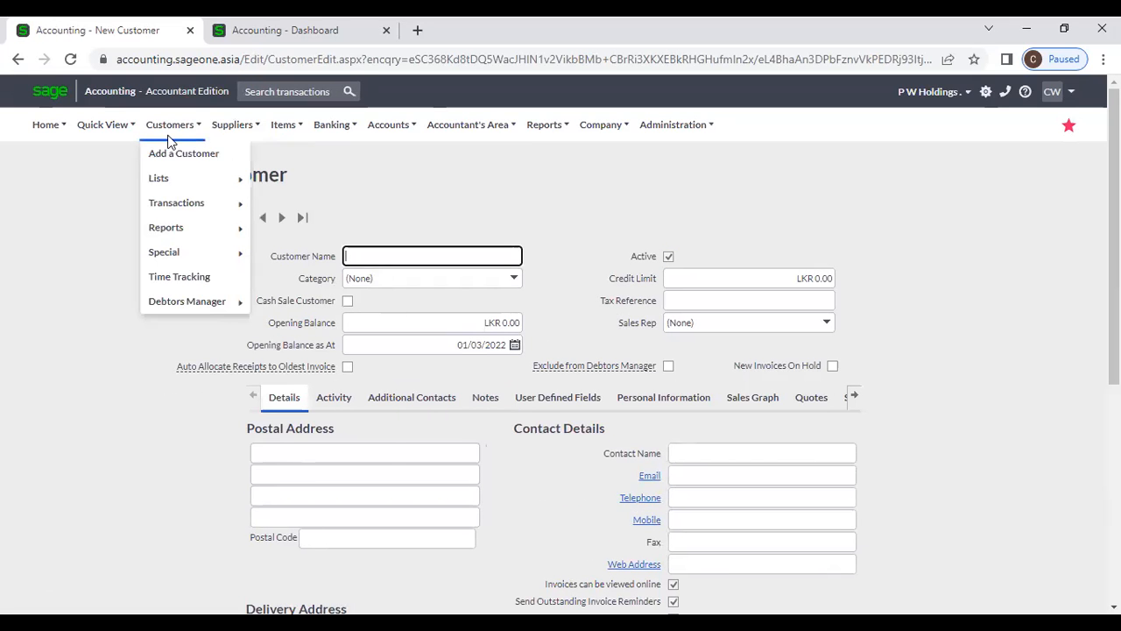
pyautogui.click(176, 164)
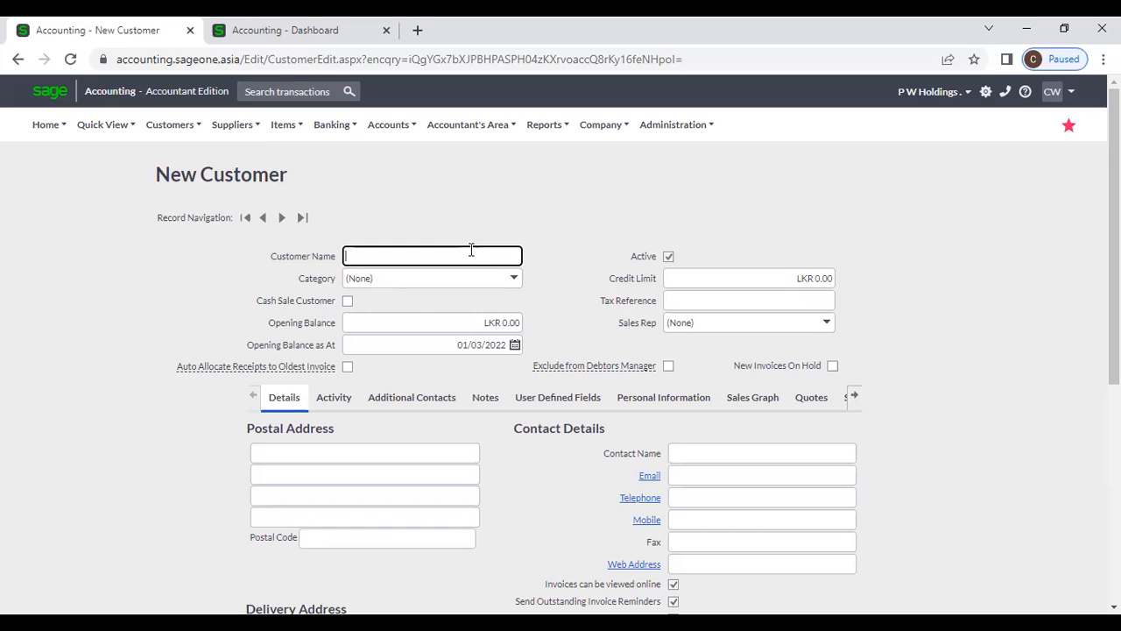
pyautogui.scroll(-5, 392, 420)
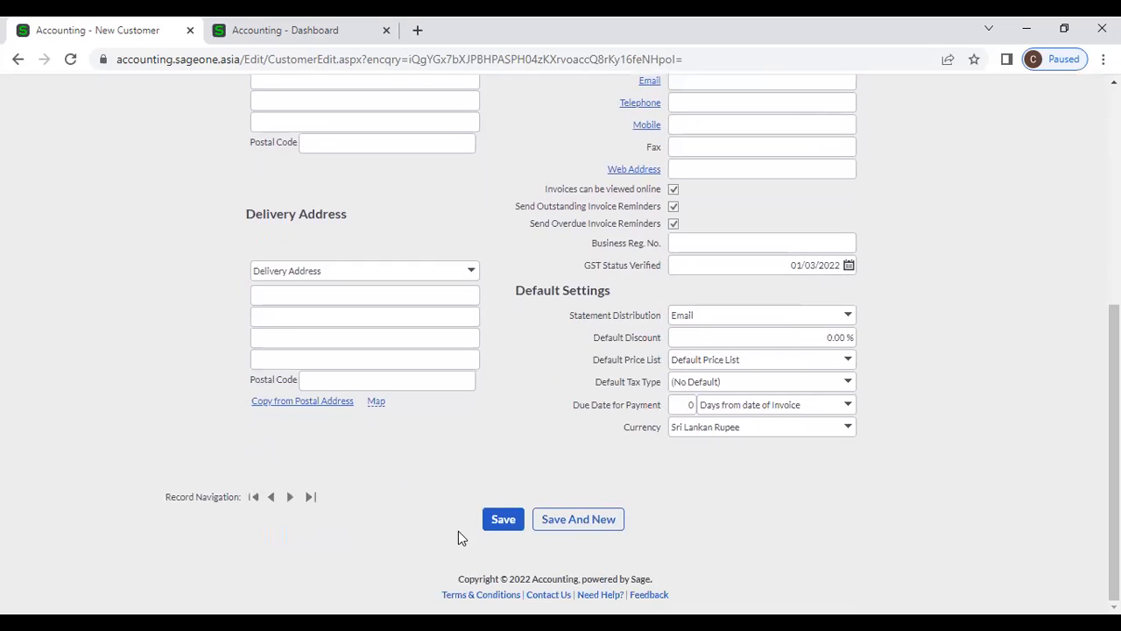
pyautogui.scroll(3, 528, 461)
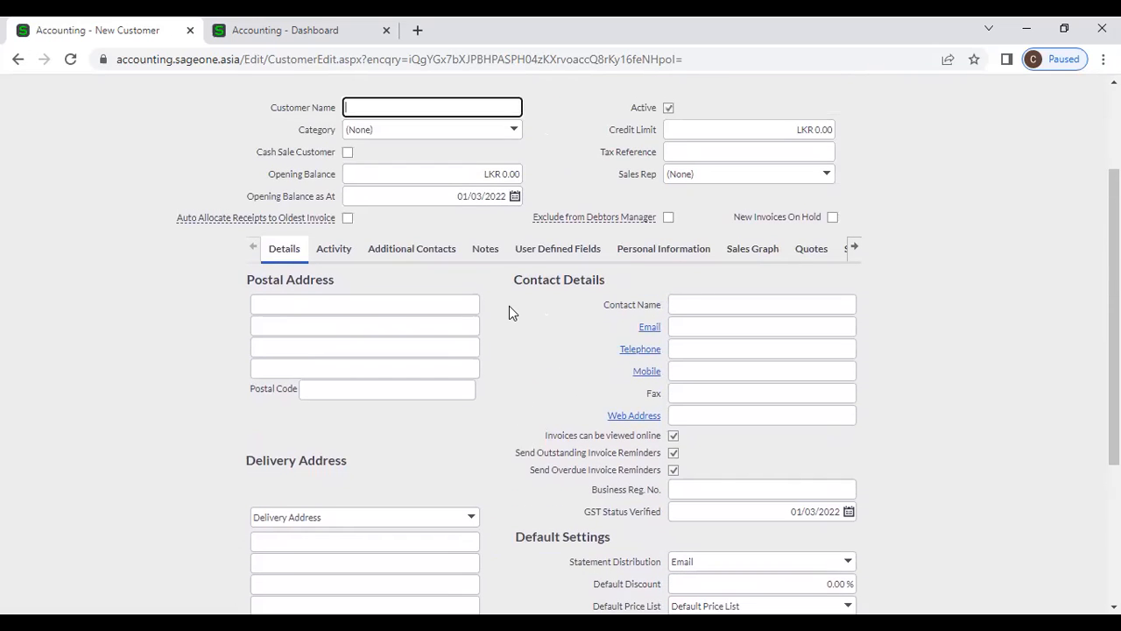
pyautogui.click(520, 319)
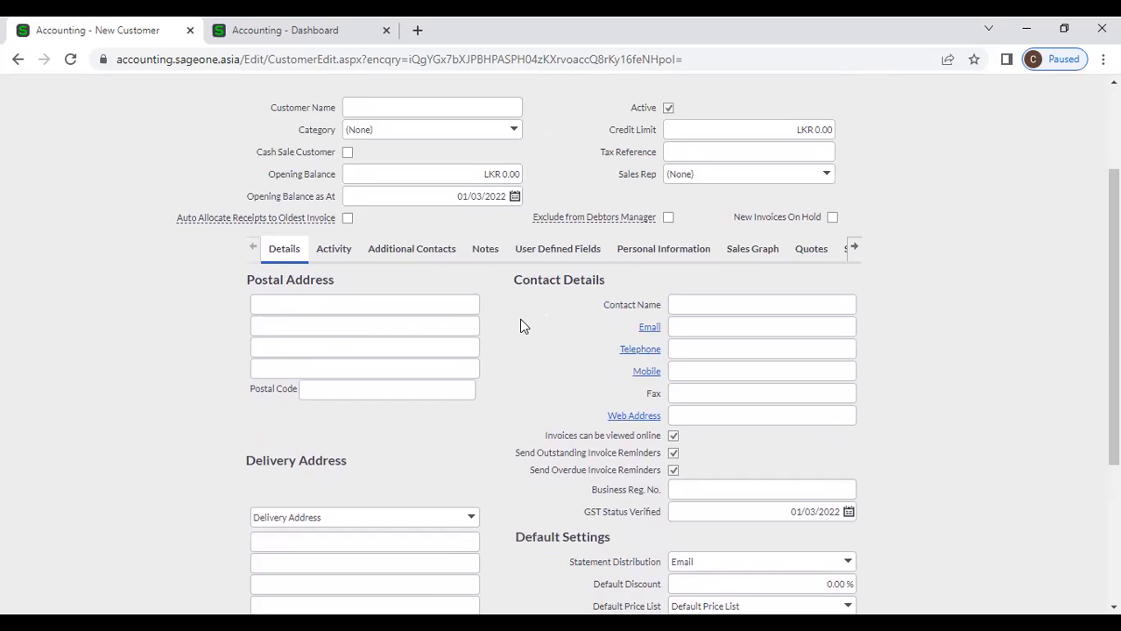
pyautogui.scroll(1, 521, 319)
# - Enter P W Holdings as the customer name, using the saved address suggestion
pyautogui.click(425, 183)
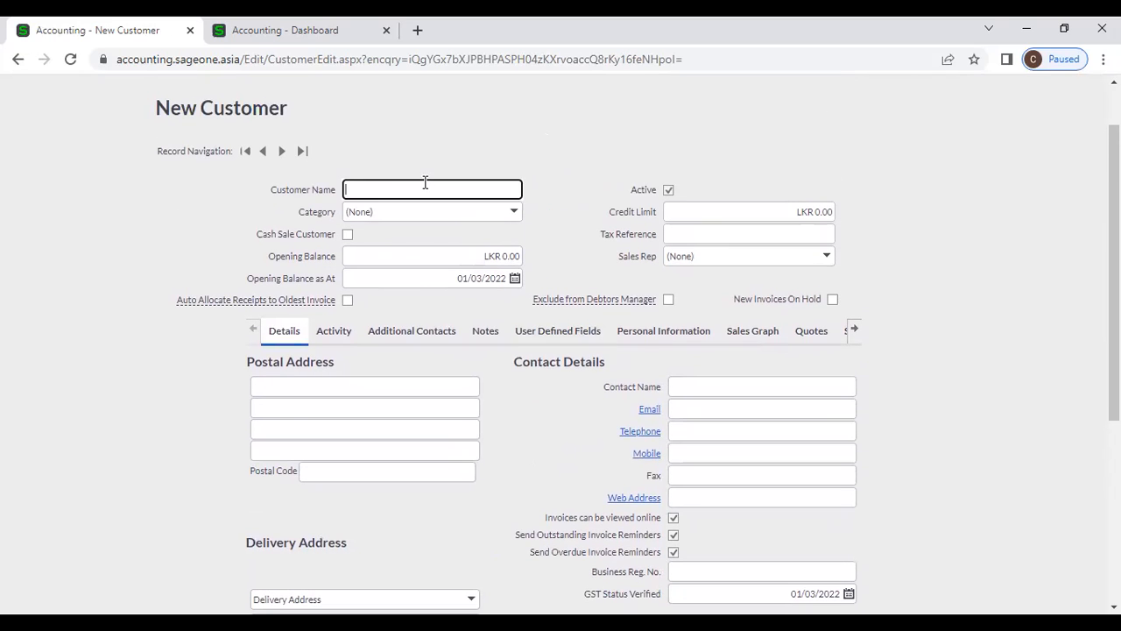
pyautogui.click(421, 219)
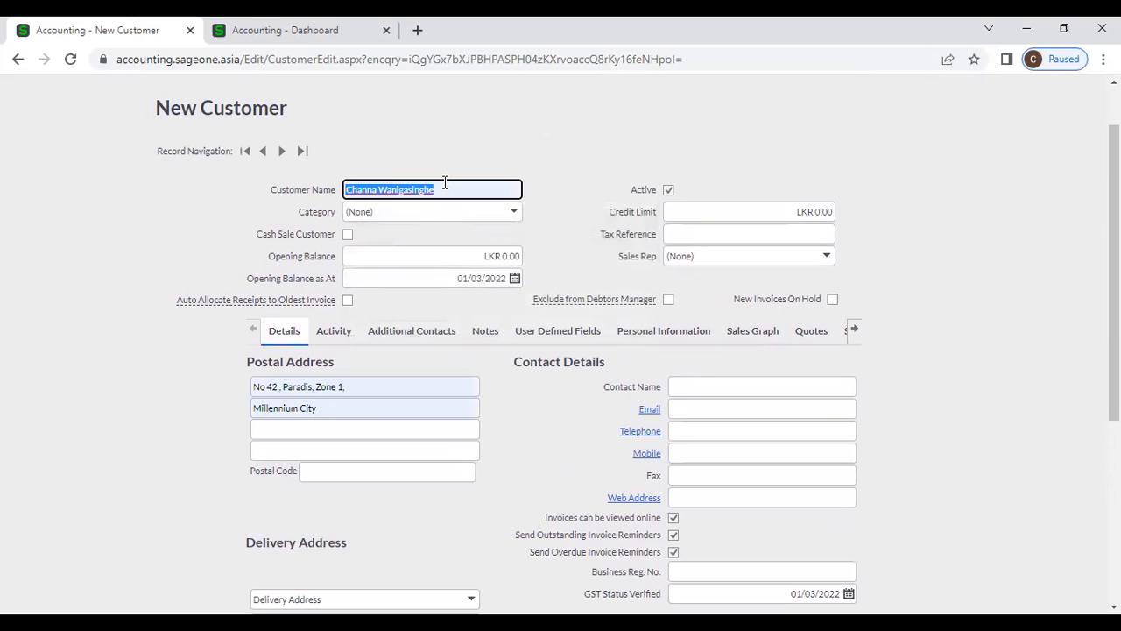
pyautogui.click(440, 184)
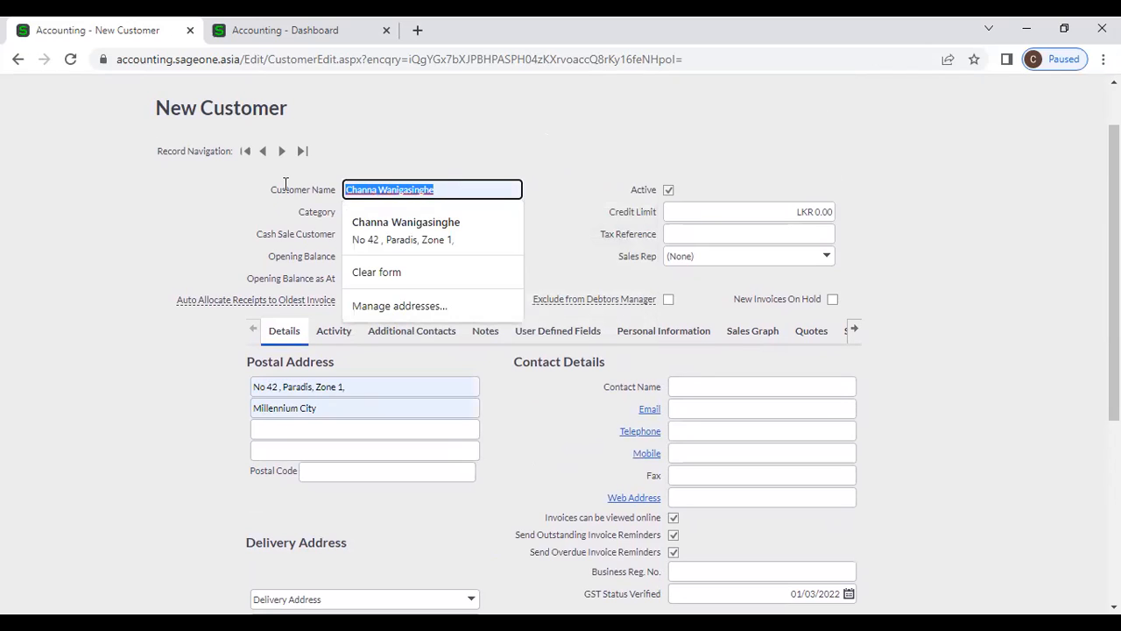
pyautogui.write('P W Holdings')
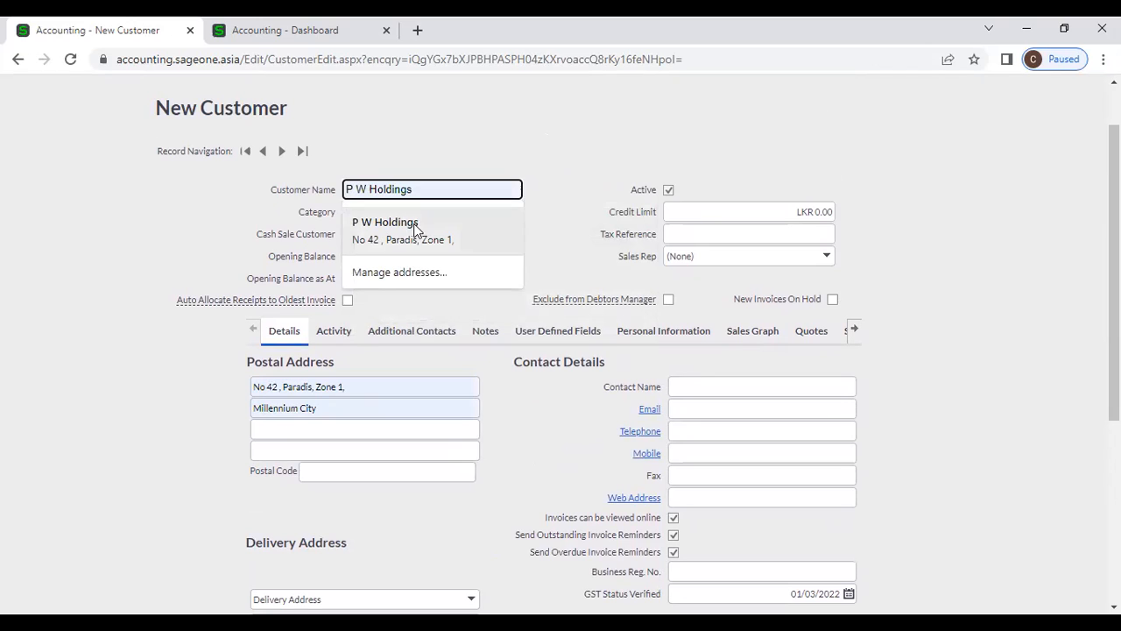
pyautogui.click(413, 226)
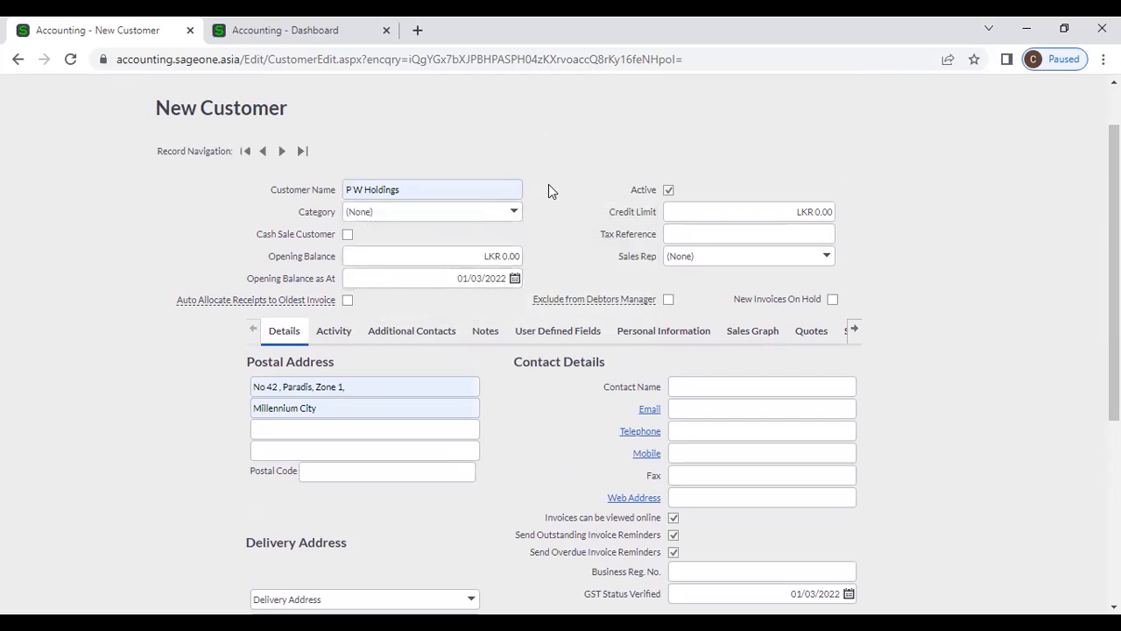
# - Examine the customer's category choices and the form for adding a new category, leaving the category unassigned
pyautogui.click(514, 215)
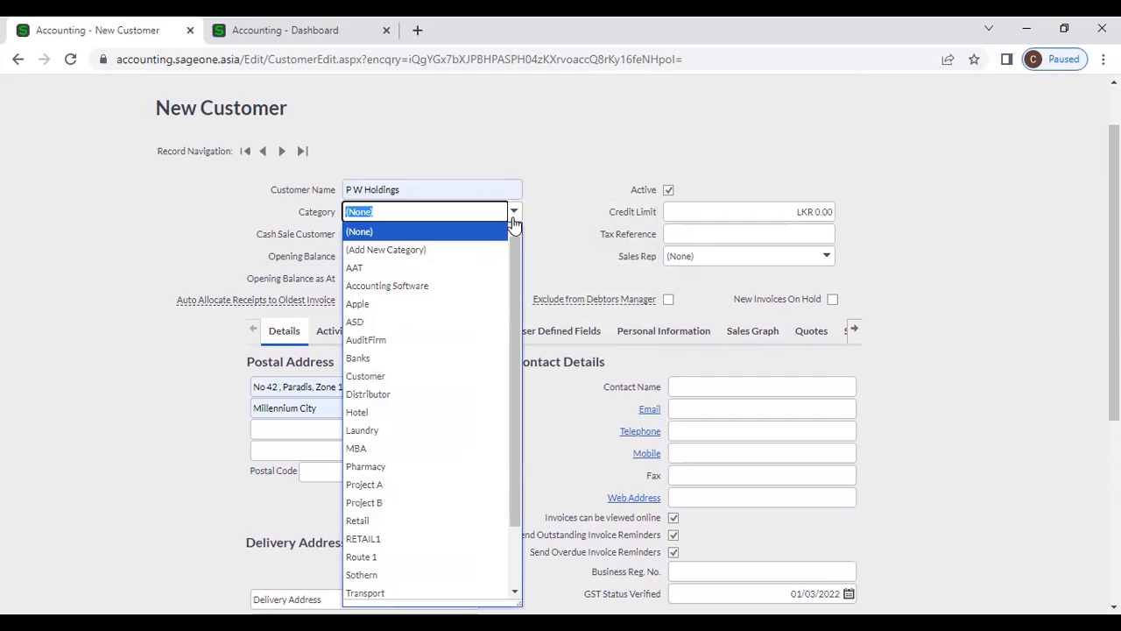
pyautogui.click(601, 181)
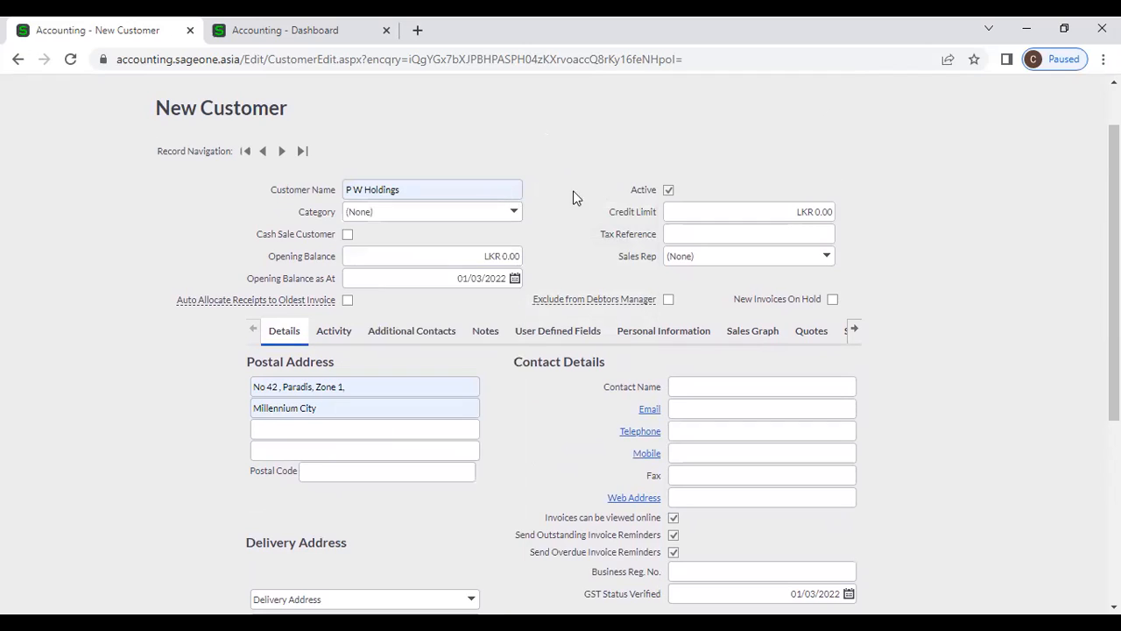
pyautogui.click(513, 215)
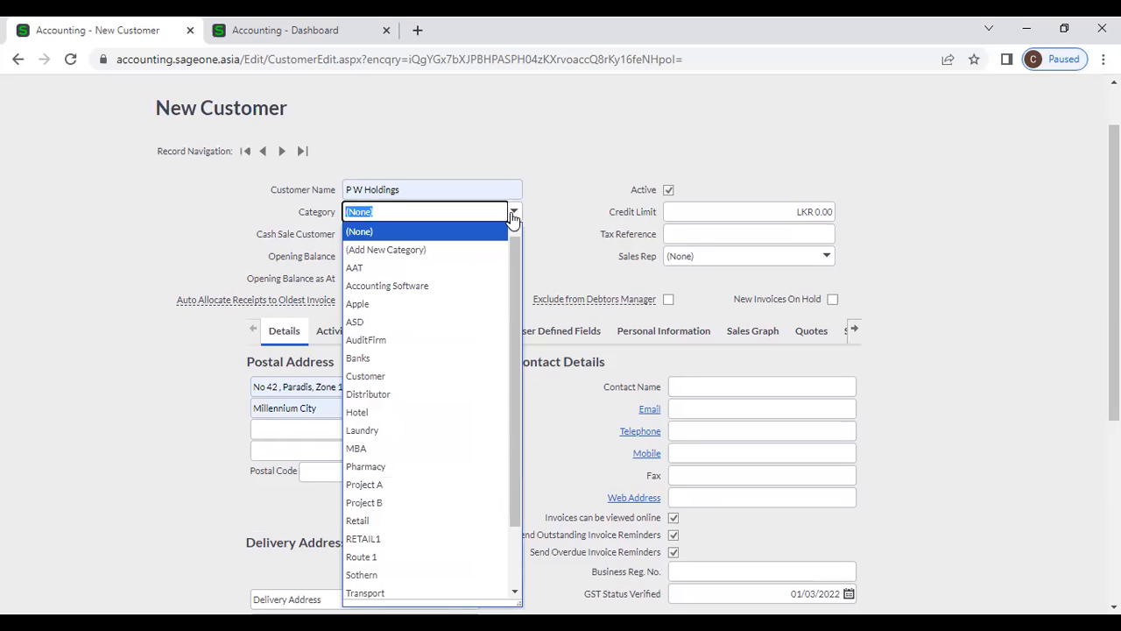
pyautogui.click(445, 251)
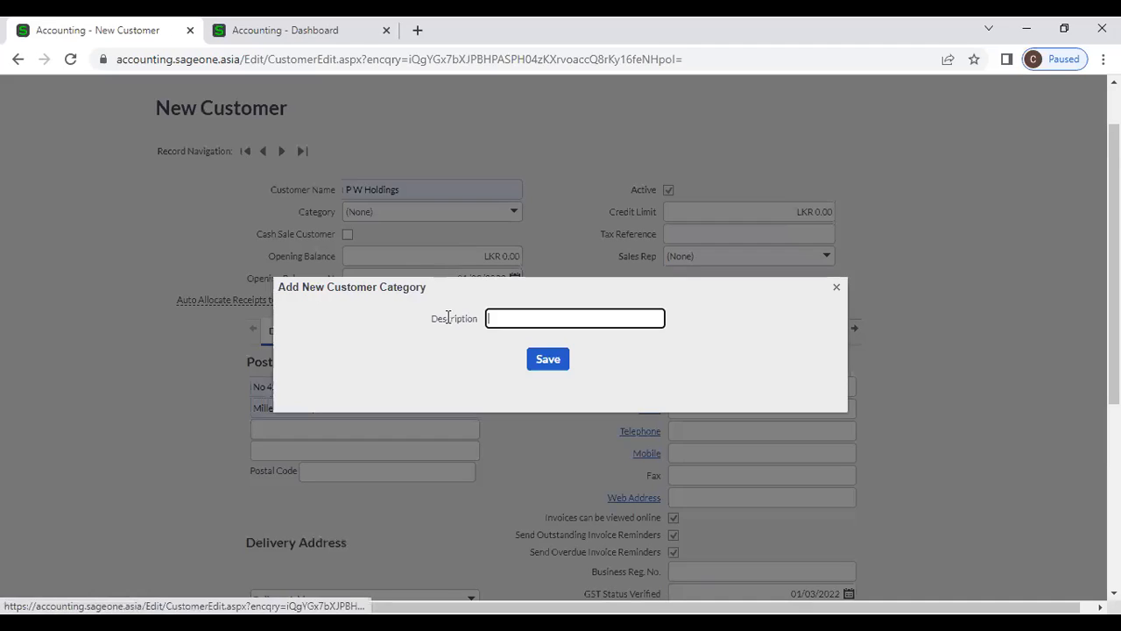
pyautogui.click(837, 288)
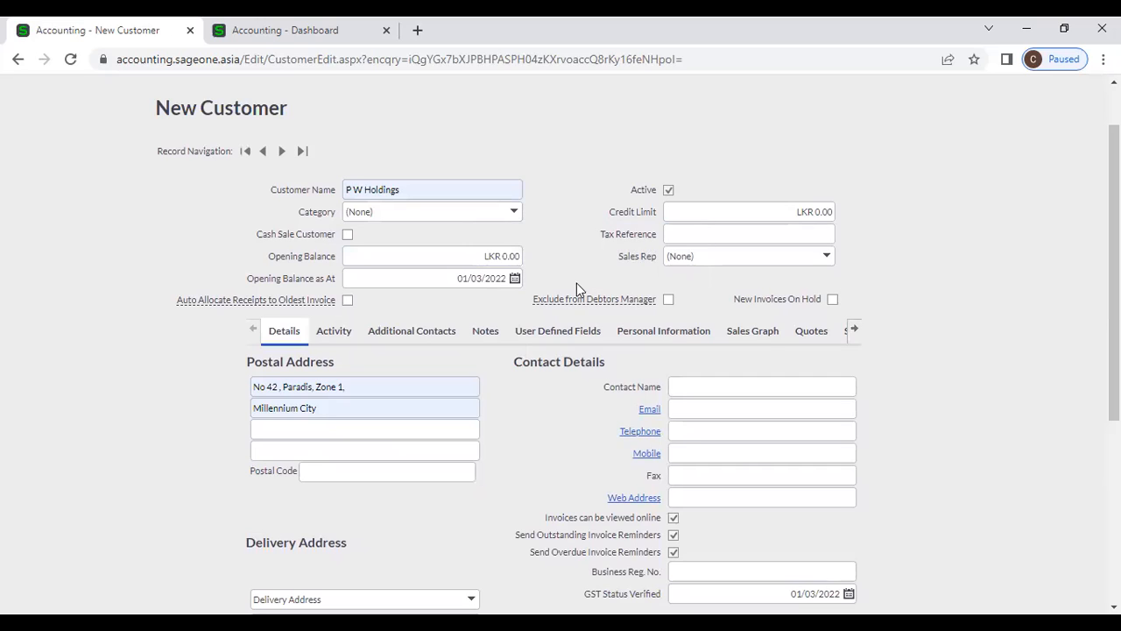
# - Try the Cash Sale Customer option, switch it off again, and set the opening balance to LKR 250,000
pyautogui.click(347, 236)
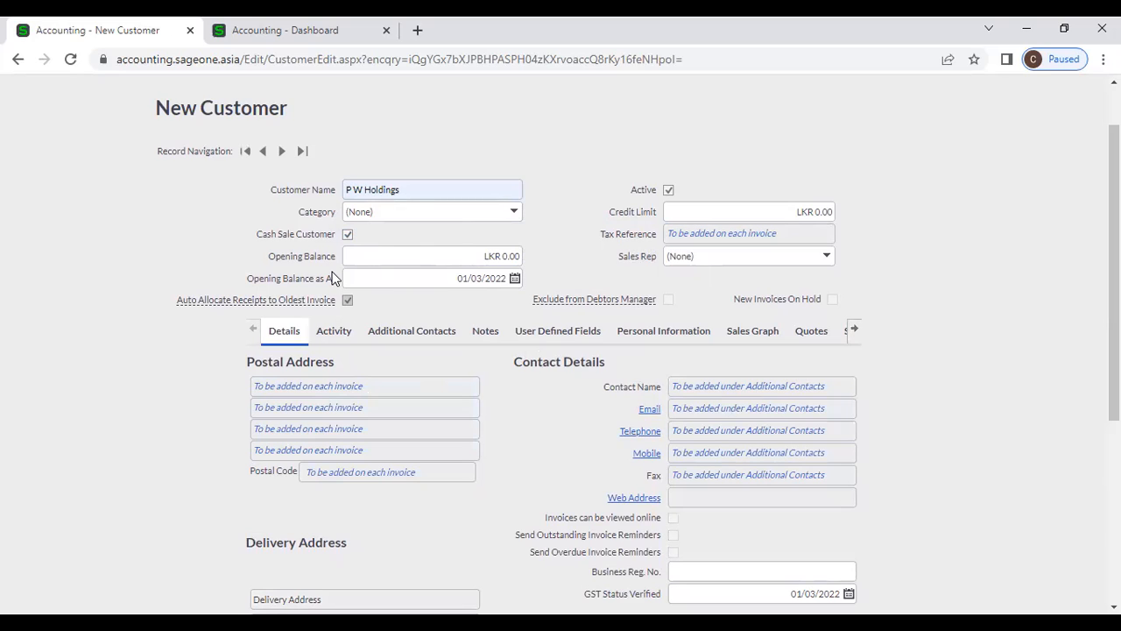
pyautogui.click(347, 234)
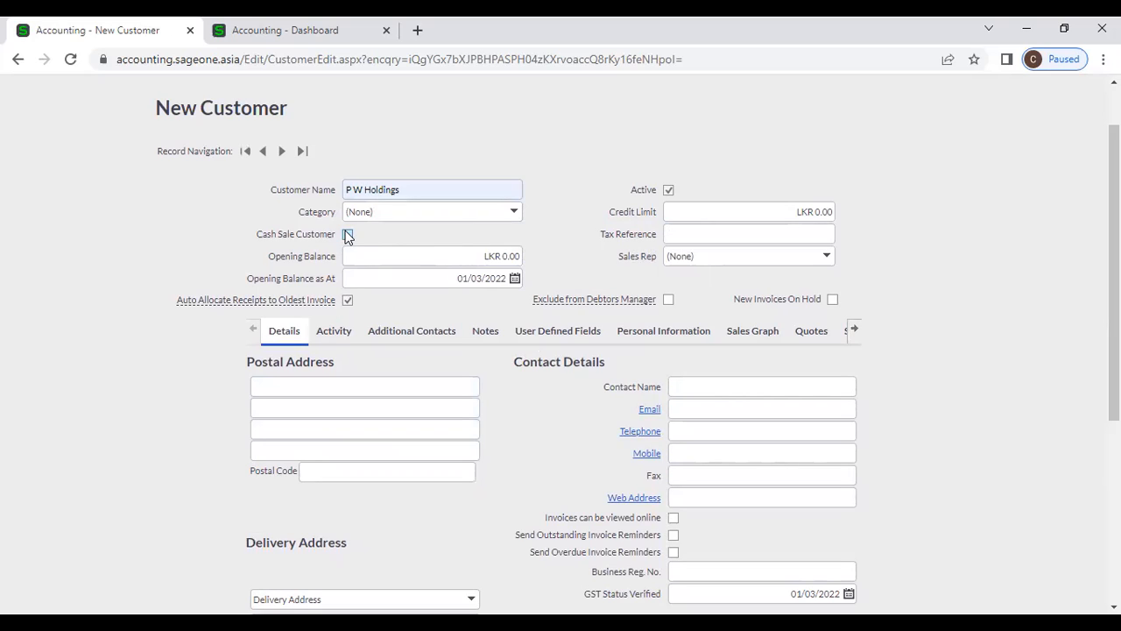
pyautogui.click(381, 254)
pyautogui.write('250000')
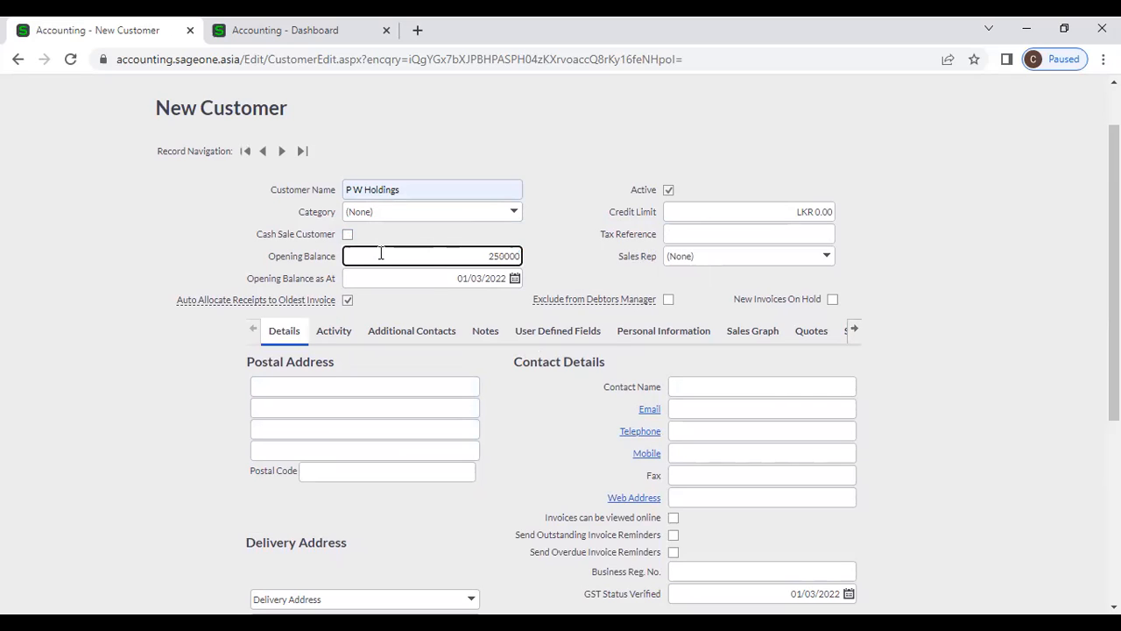
pyautogui.click(559, 238)
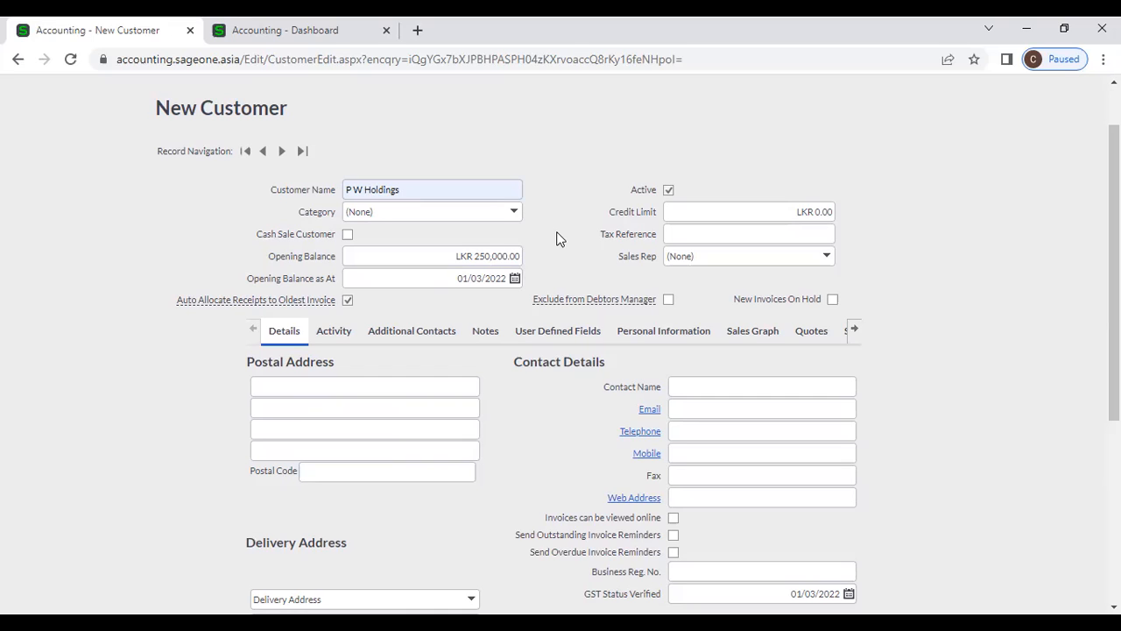
pyautogui.click(480, 278)
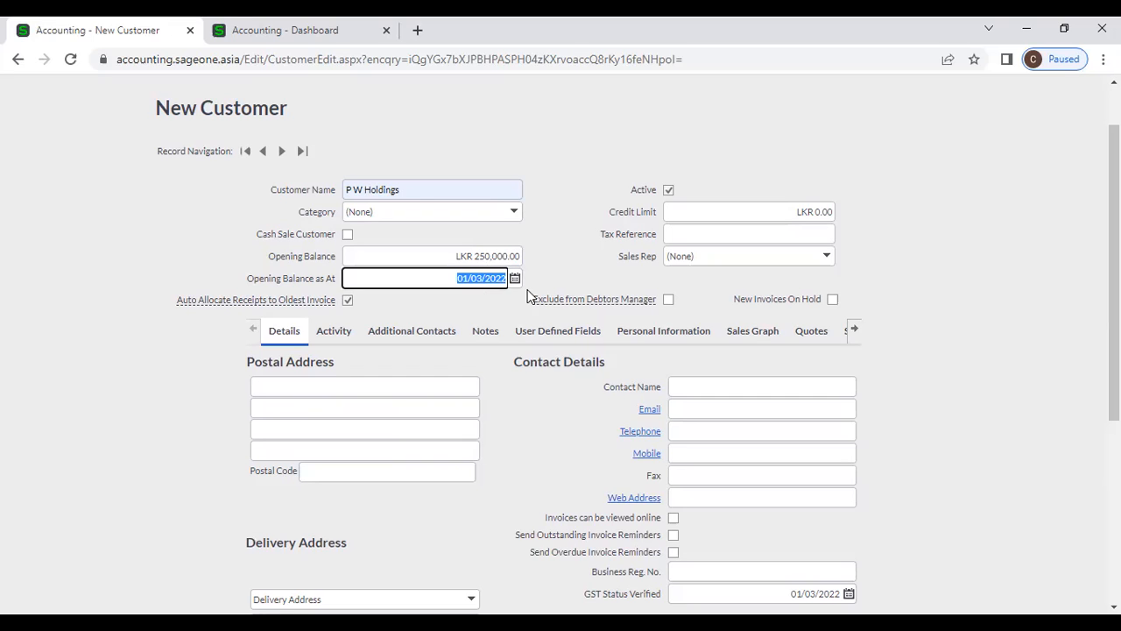
# - Set the customer's credit limit to LKR 500,000 and fill in the tax reference number
pyautogui.click(725, 208)
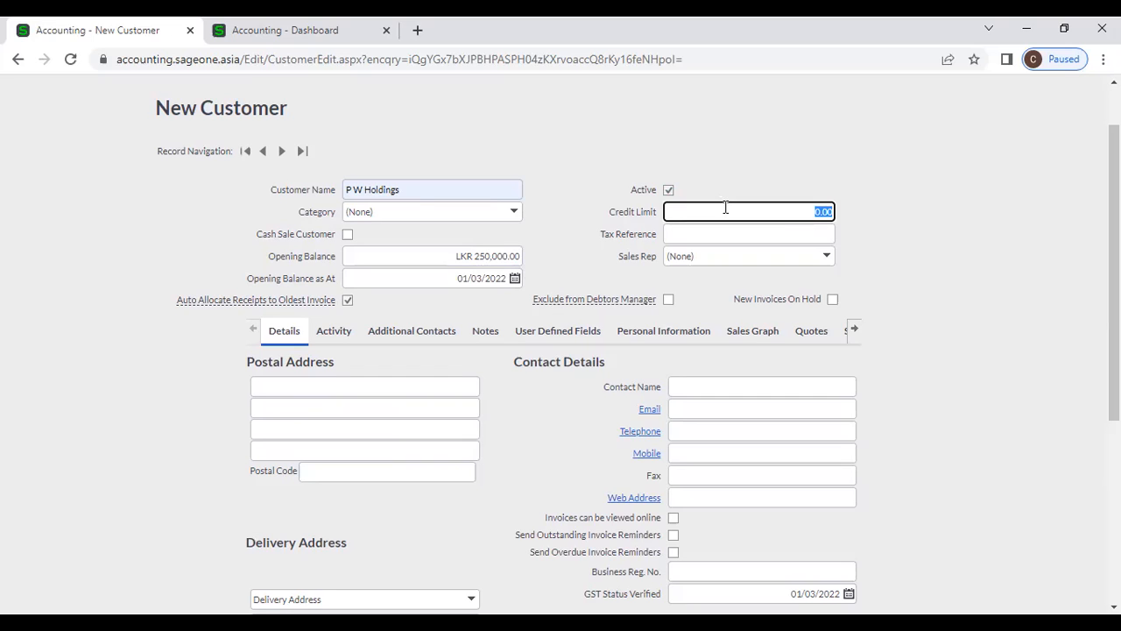
pyautogui.write('500000')
pyautogui.click(932, 232)
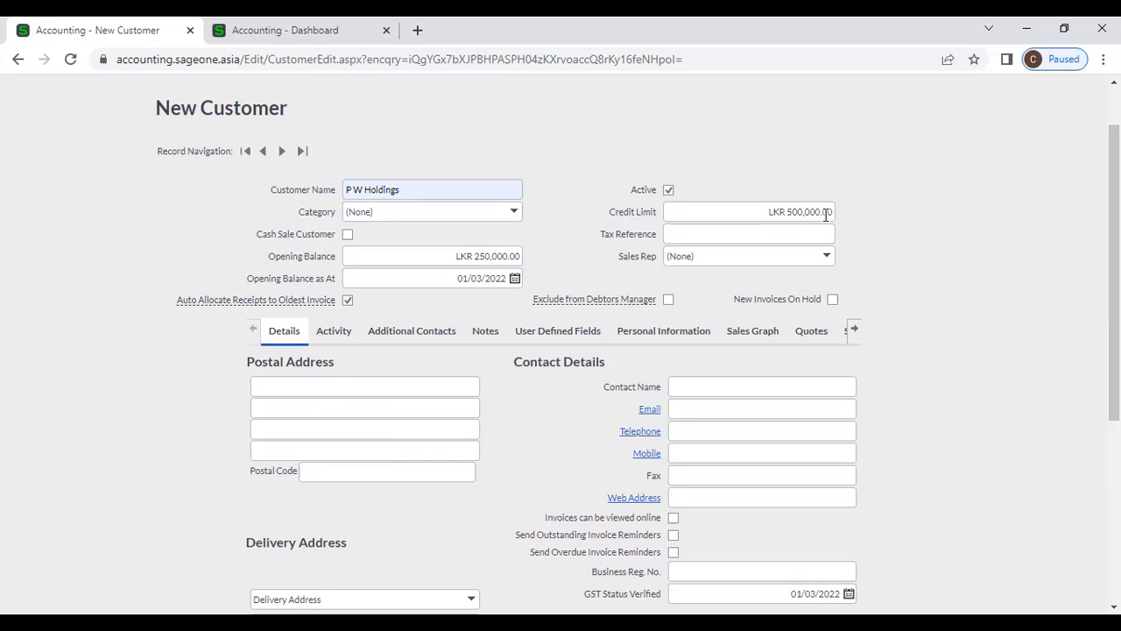
pyautogui.click(826, 215)
pyautogui.click(916, 230)
pyautogui.click(760, 234)
pyautogui.click(759, 265)
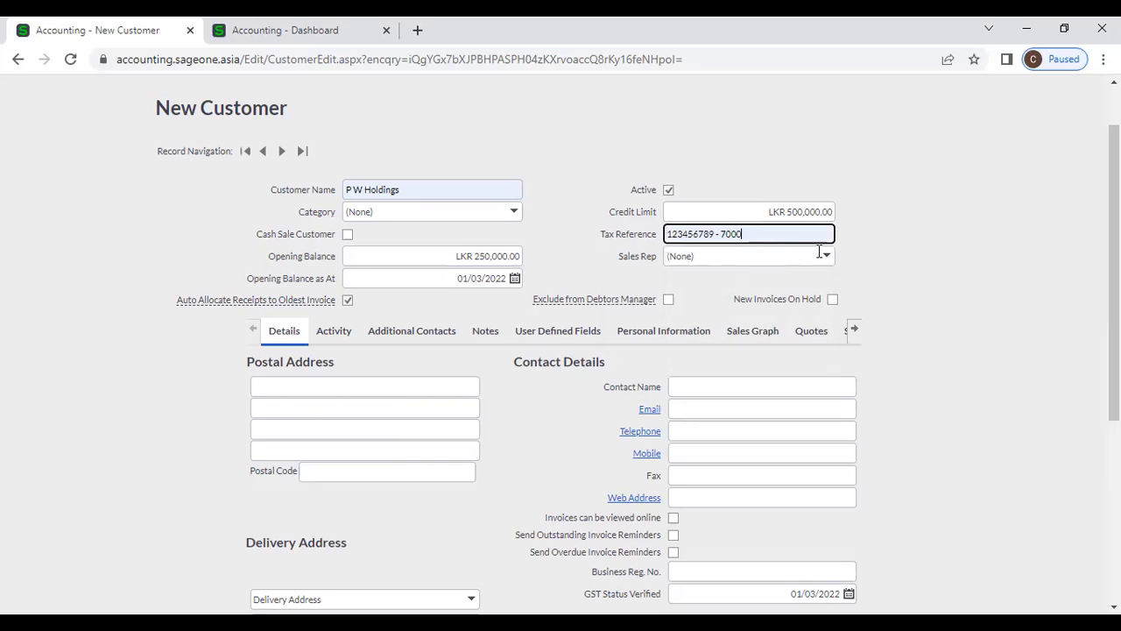
# - Assign the first listed sales rep to the customer and look at the form for adding a new sales rep
pyautogui.click(883, 249)
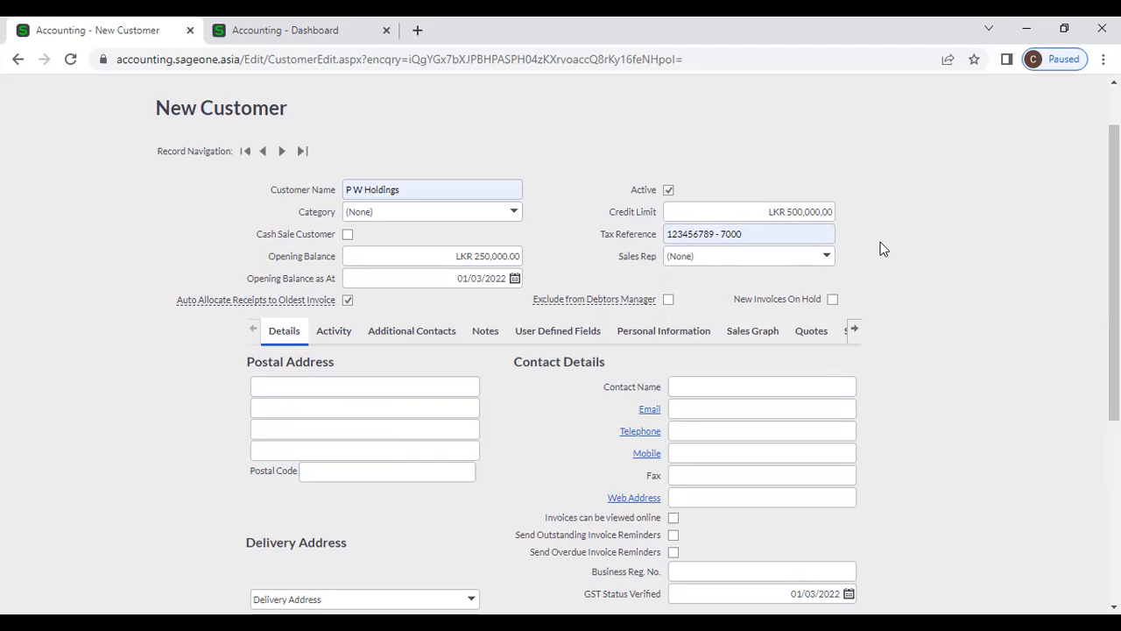
pyautogui.click(824, 258)
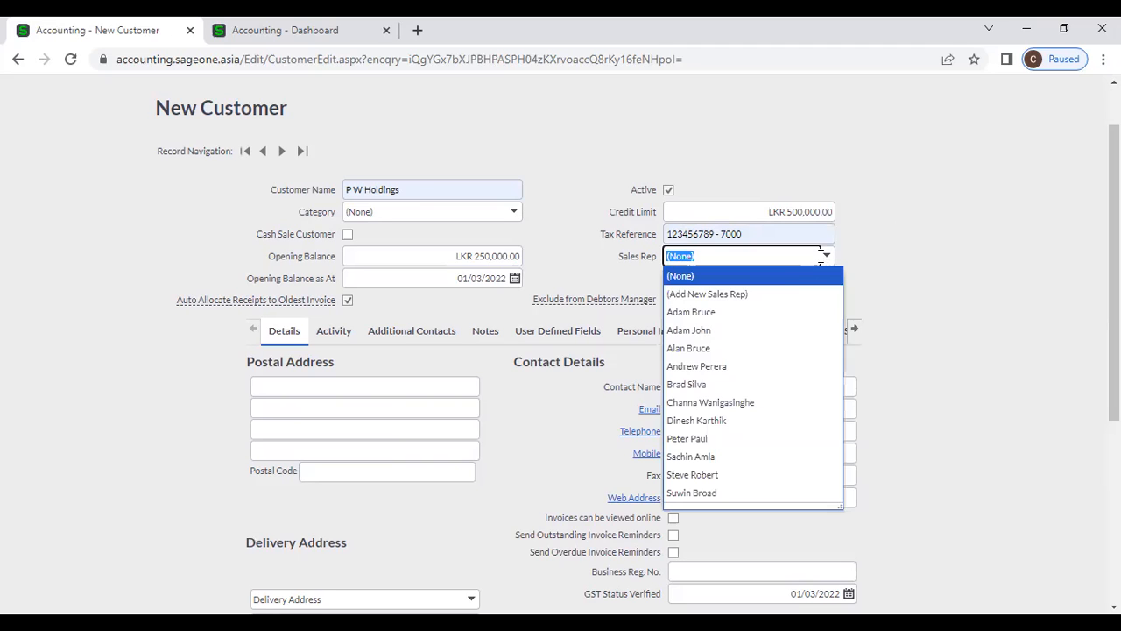
pyautogui.click(781, 316)
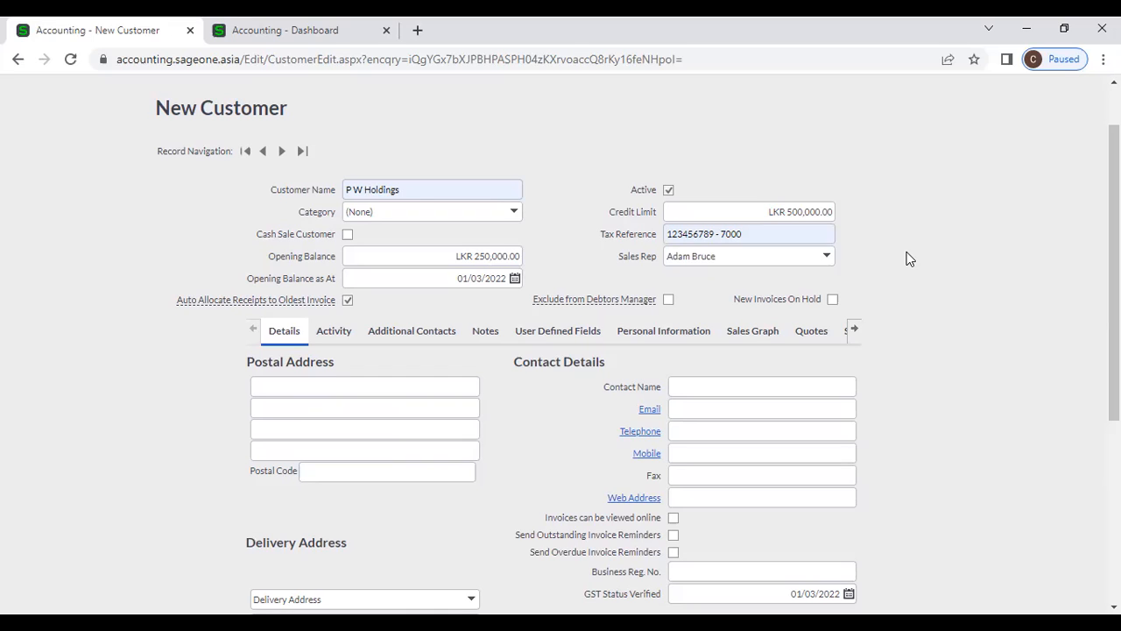
pyautogui.click(829, 264)
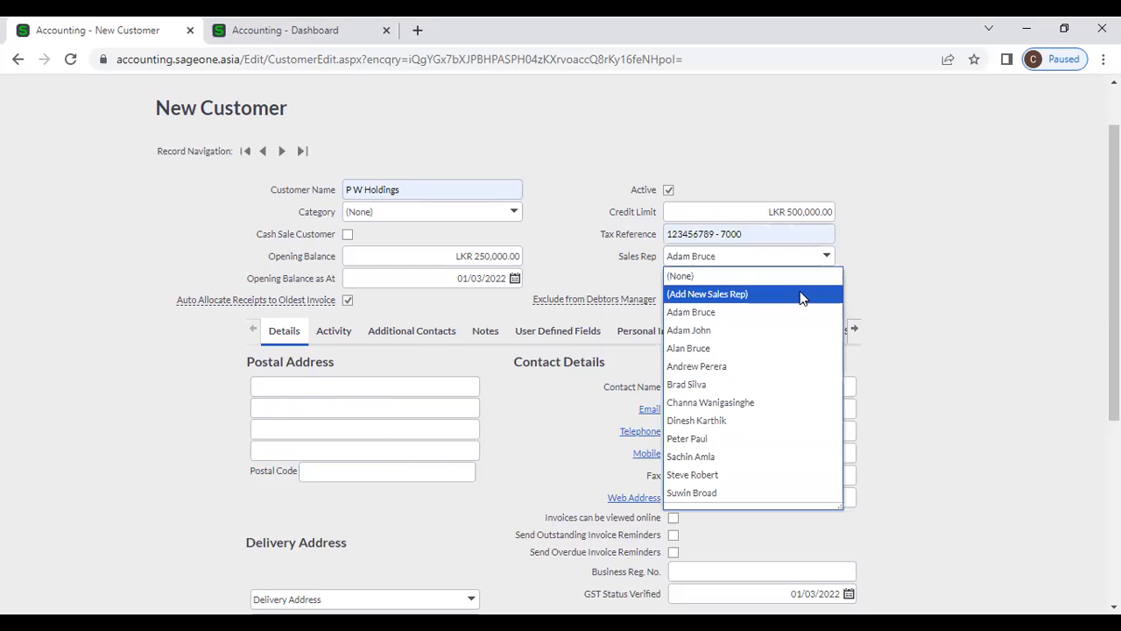
pyautogui.click(801, 295)
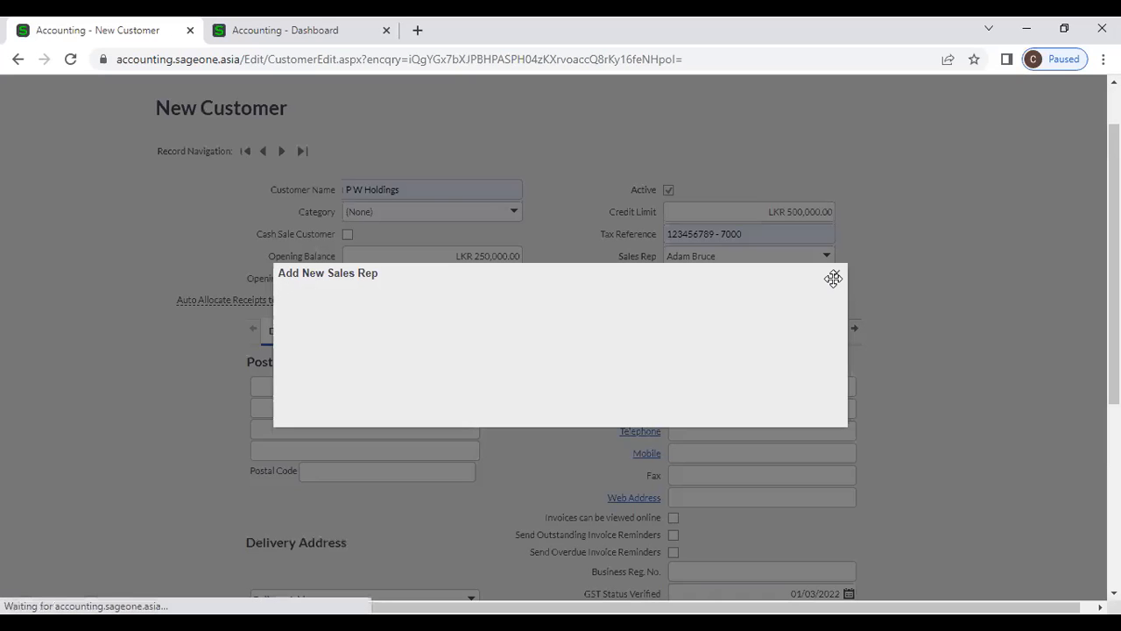
pyautogui.click(833, 274)
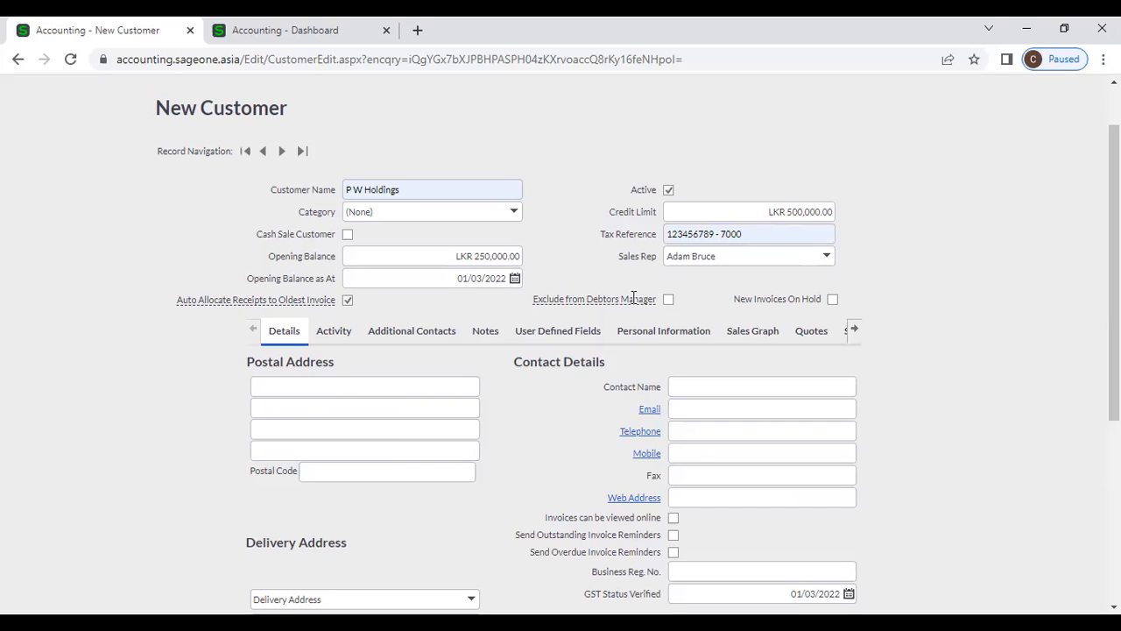
# - Examine the receipt auto-allocation, Debtors Manager exclusion and invoice hold options, consulting the customer functions in a duplicate of the page
pyautogui.moveTo(228, 298)
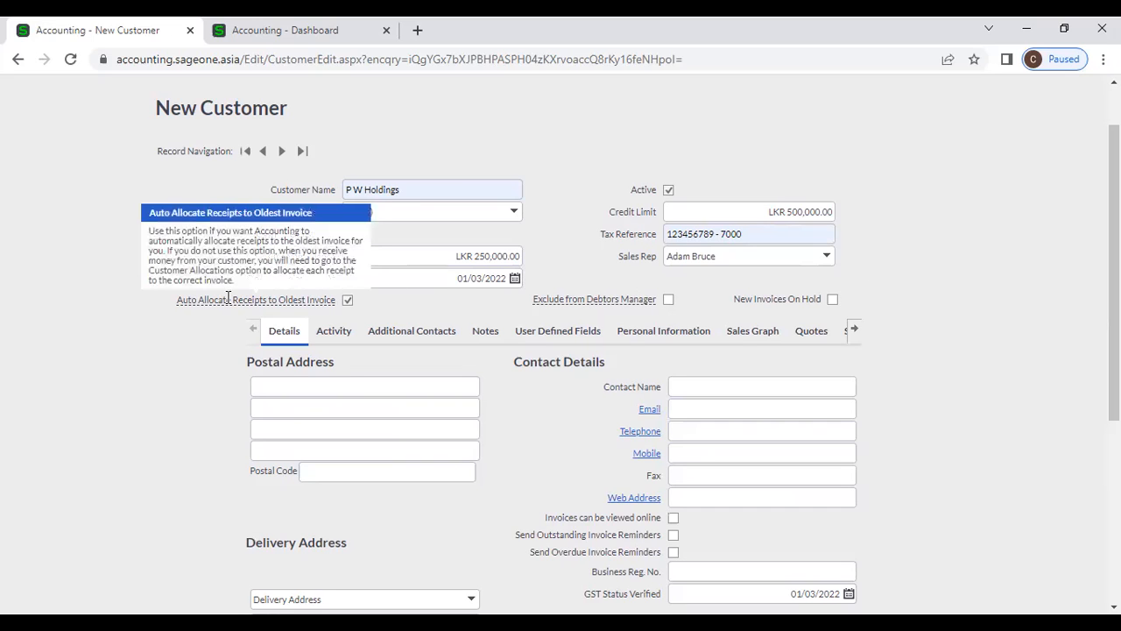
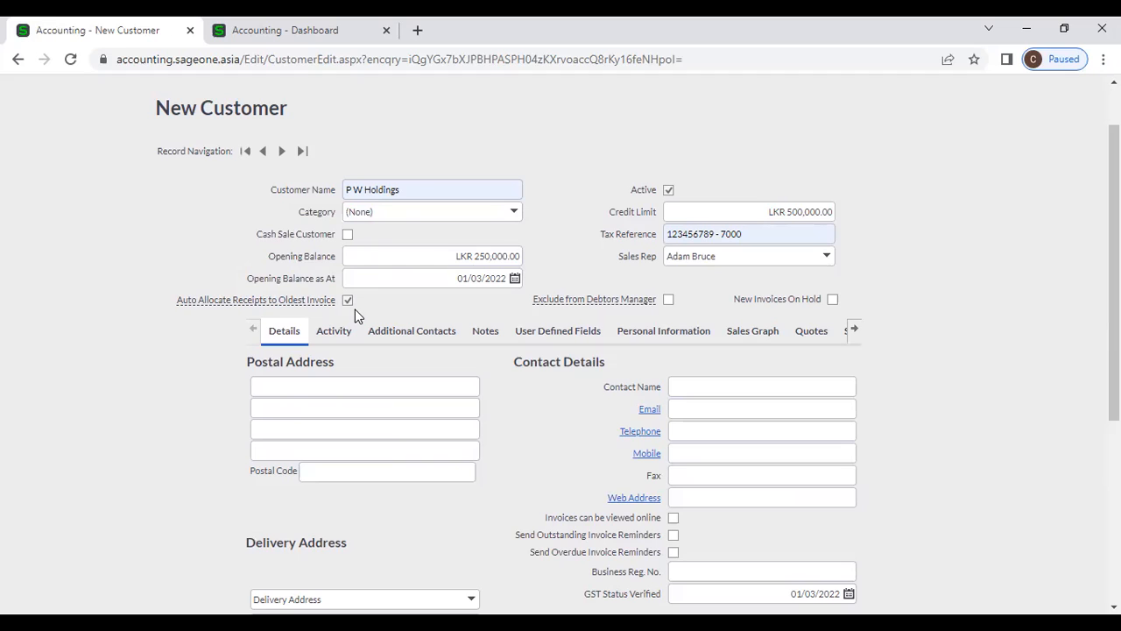
pyautogui.moveTo(592, 301)
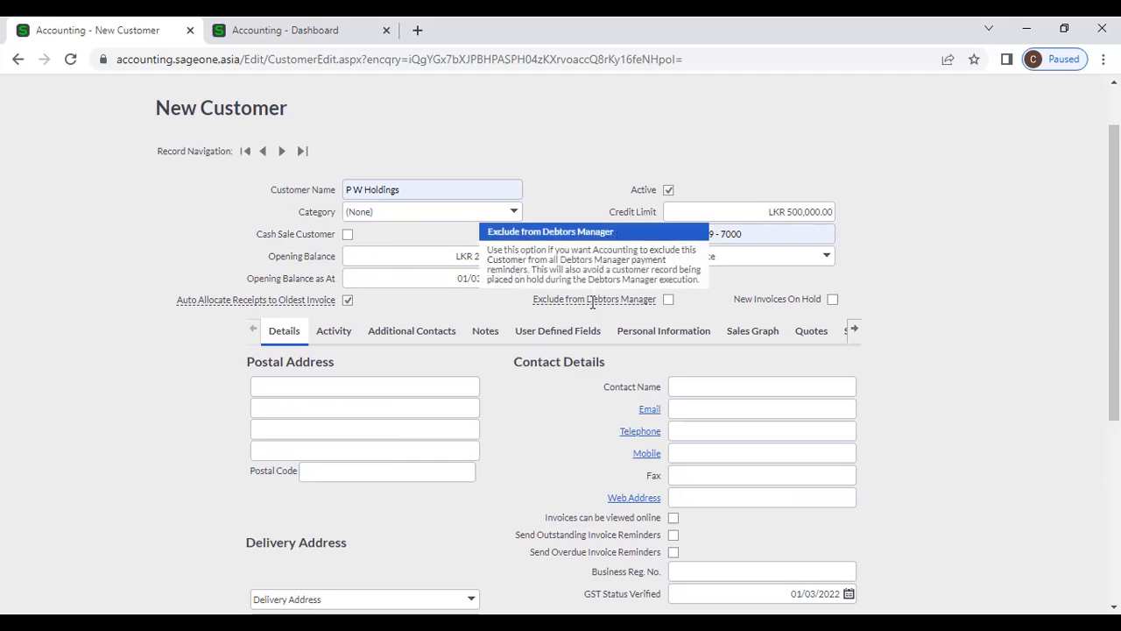
pyautogui.rightClick(151, 38)
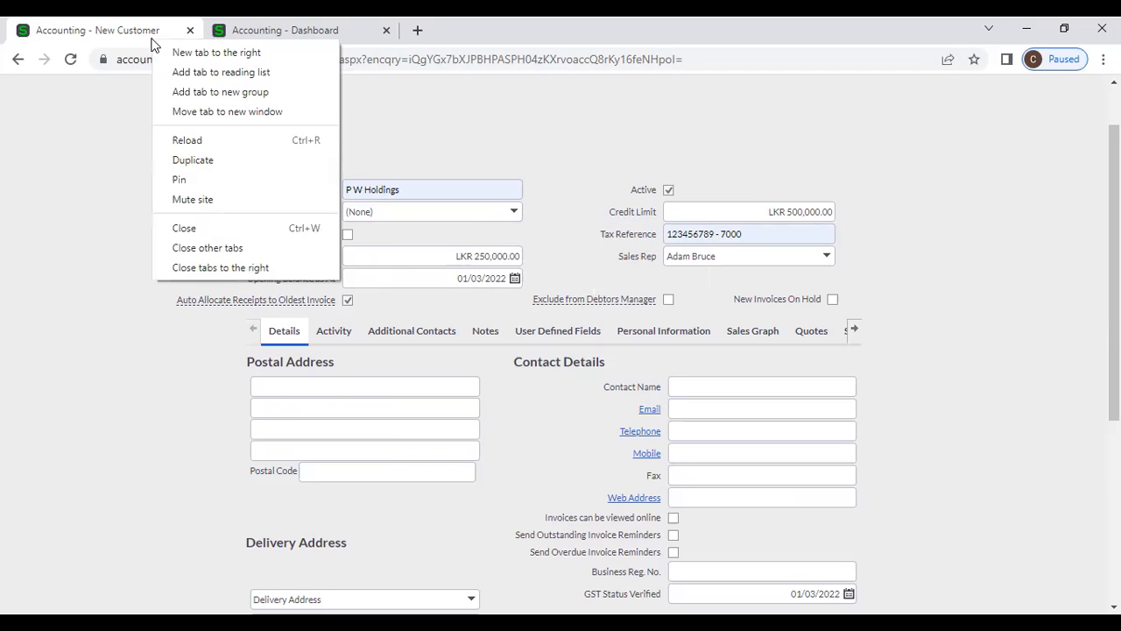
pyautogui.click(206, 160)
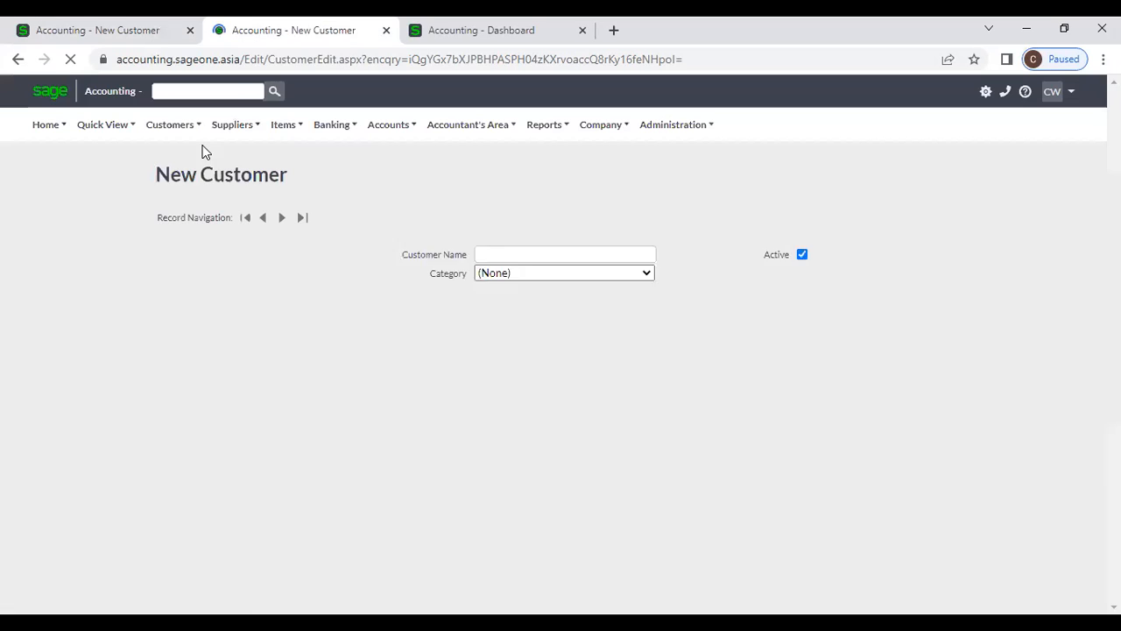
pyautogui.moveTo(165, 124)
pyautogui.moveTo(186, 202)
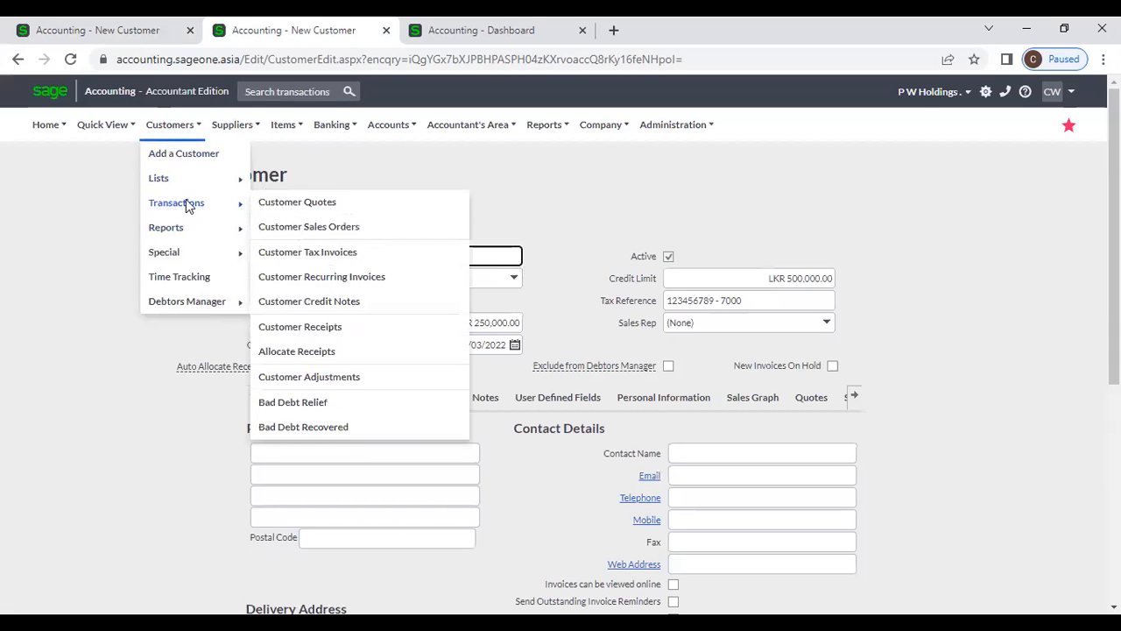
pyautogui.moveTo(194, 306)
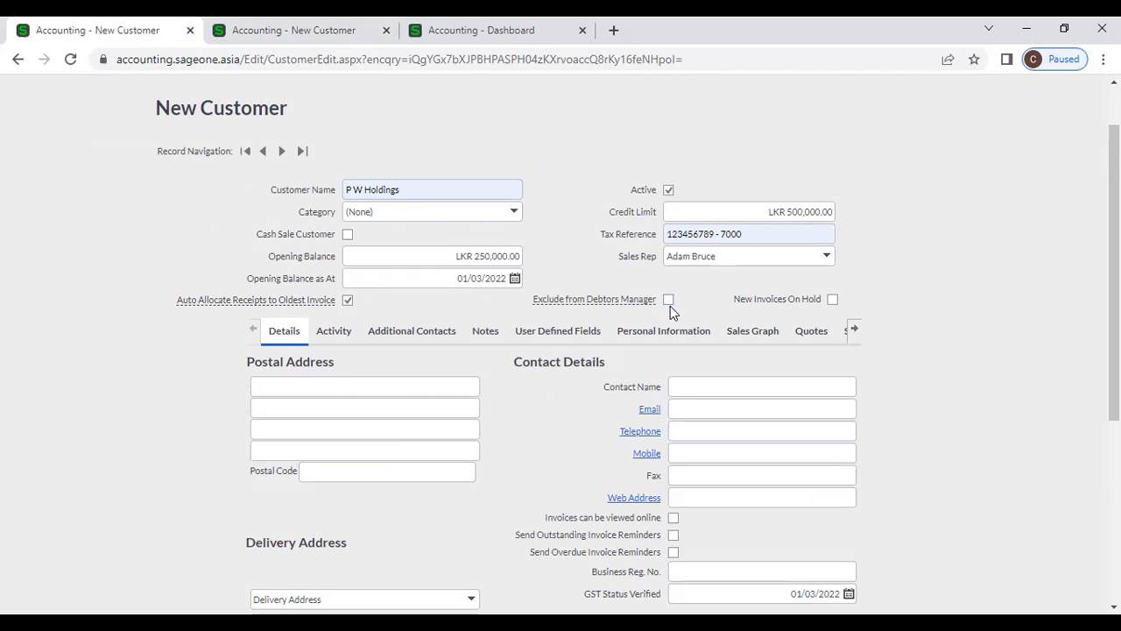
pyautogui.moveTo(638, 300)
pyautogui.click(832, 298)
# - Fill in the customer's postal address using the saved address suggestion
pyautogui.scroll(-1, 840, 303)
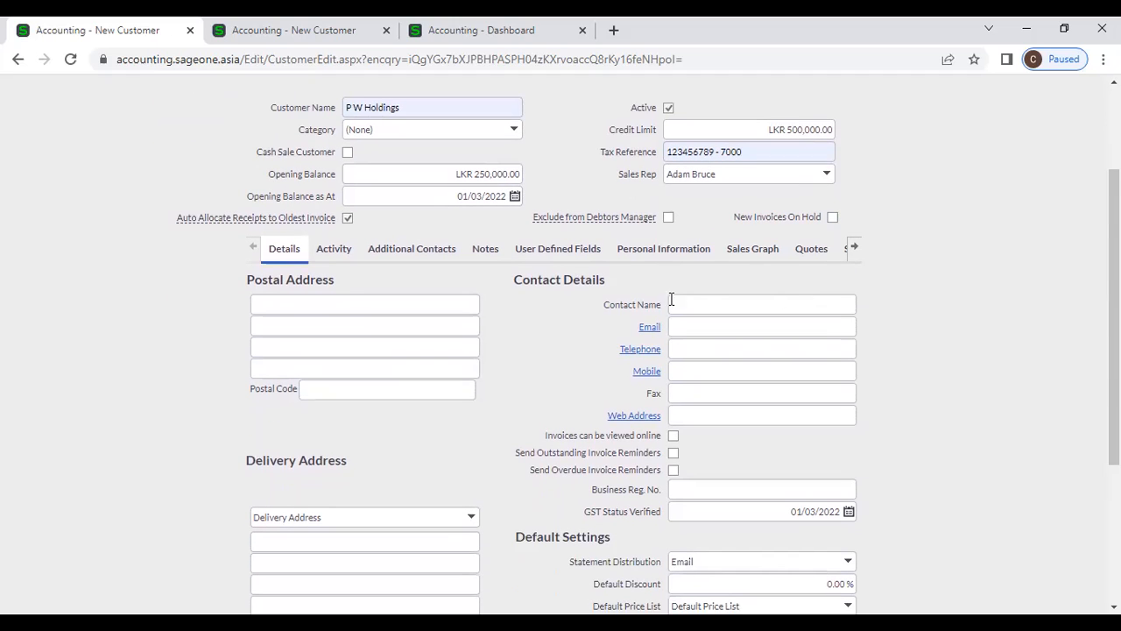
pyautogui.click(308, 304)
pyautogui.click(175, 513)
pyautogui.click(260, 306)
pyautogui.click(274, 345)
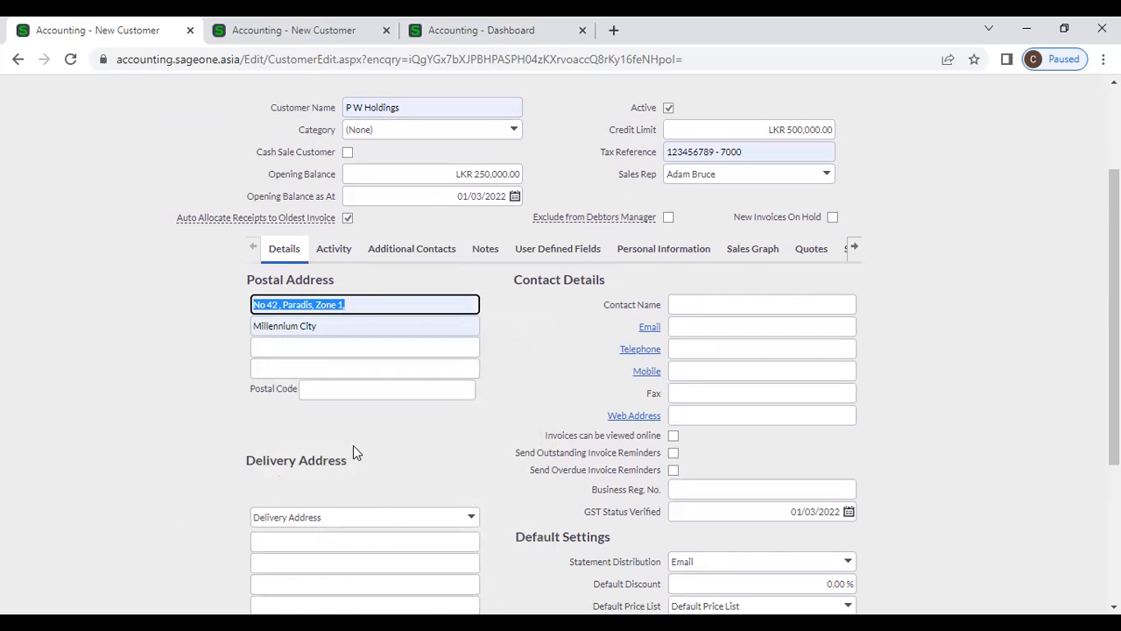
# - Try copying the postal address into the delivery address, and clear both copied lines
pyautogui.scroll(-1, 350, 446)
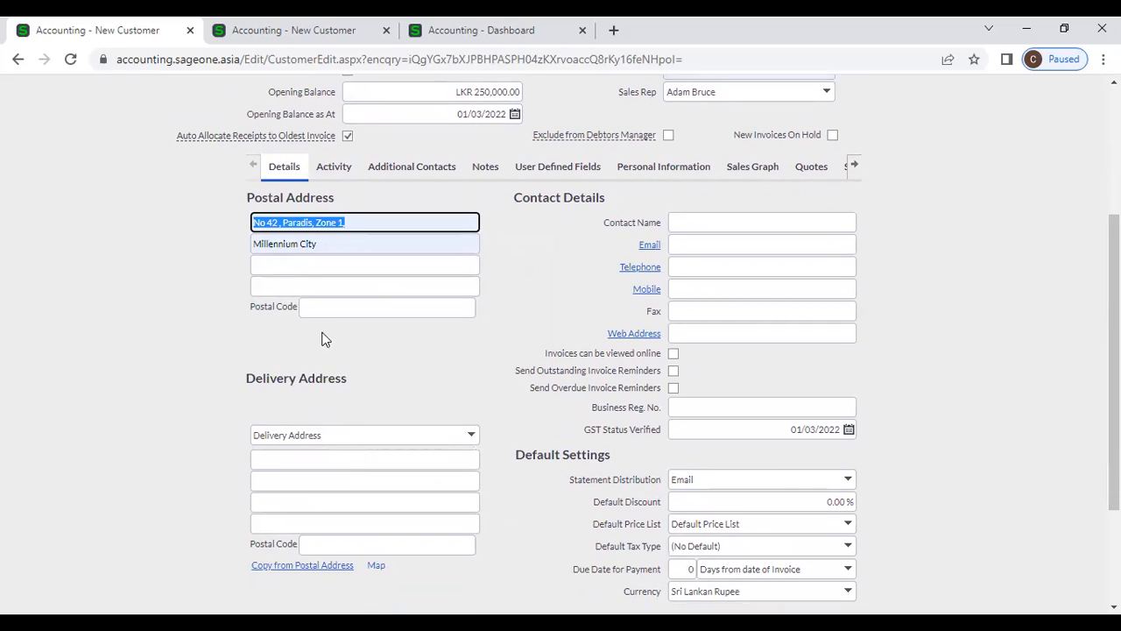
pyautogui.click(302, 565)
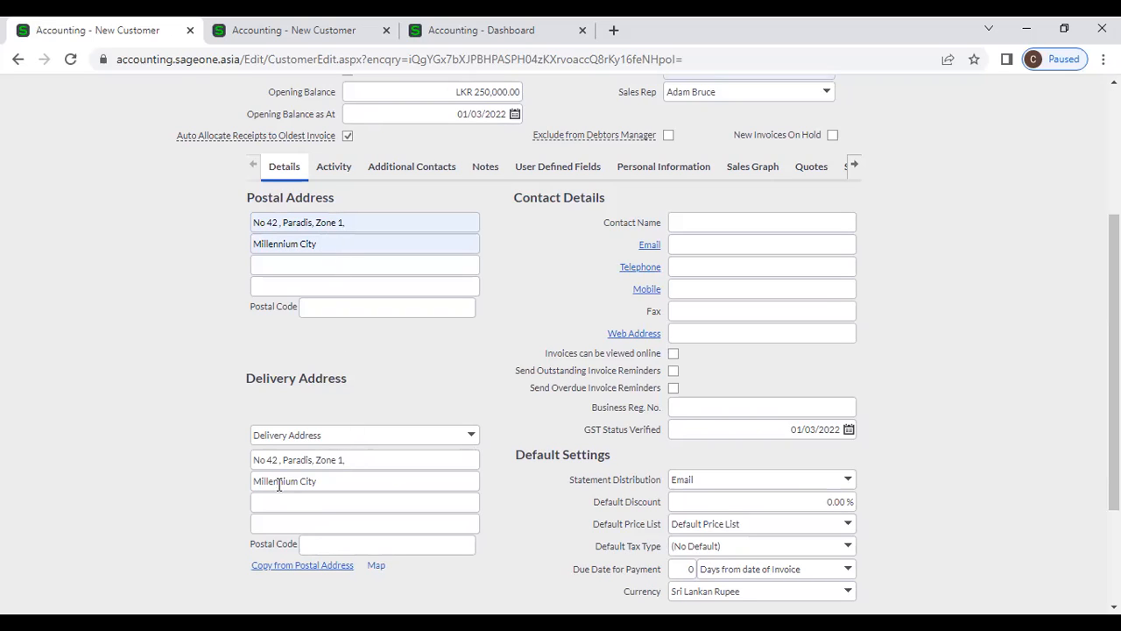
pyautogui.tripleClick(317, 482)
pyautogui.press('BackSpace')
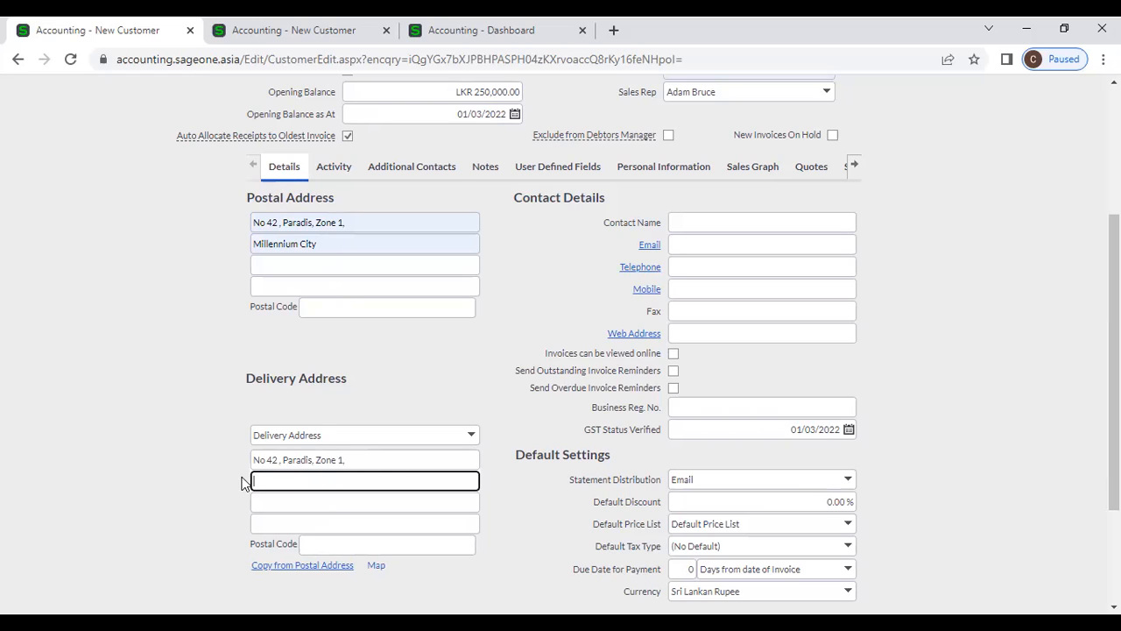
pyautogui.tripleClick(372, 459)
pyautogui.press('BackSpace')
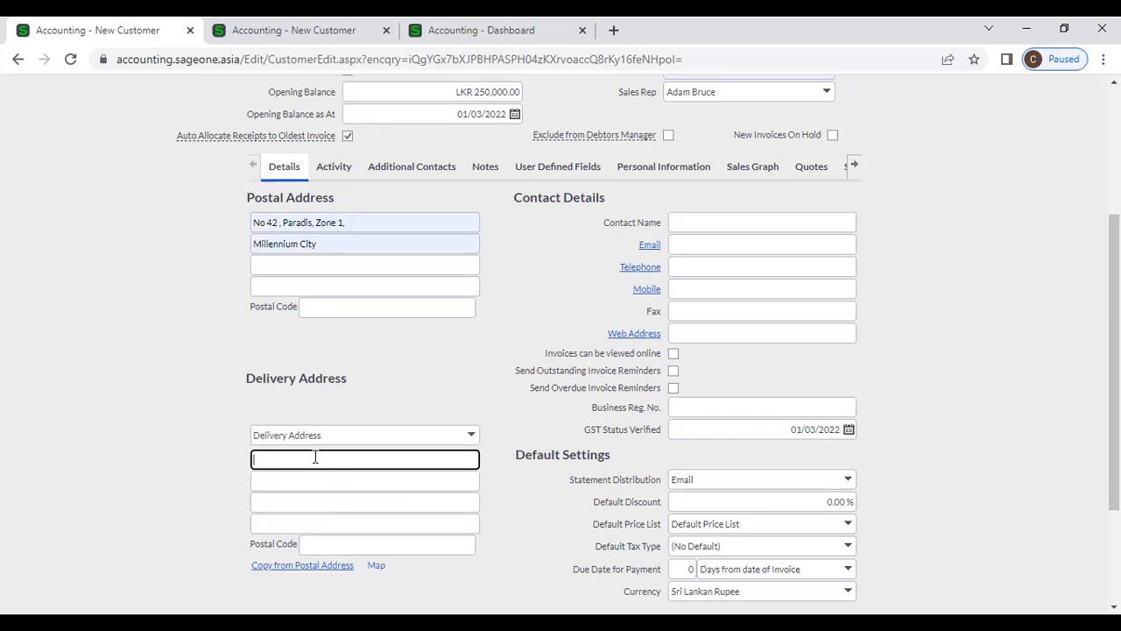
# - Enter World Trade Centre as the first line of the delivery address, using the matching suggestion
pyautogui.write('W')
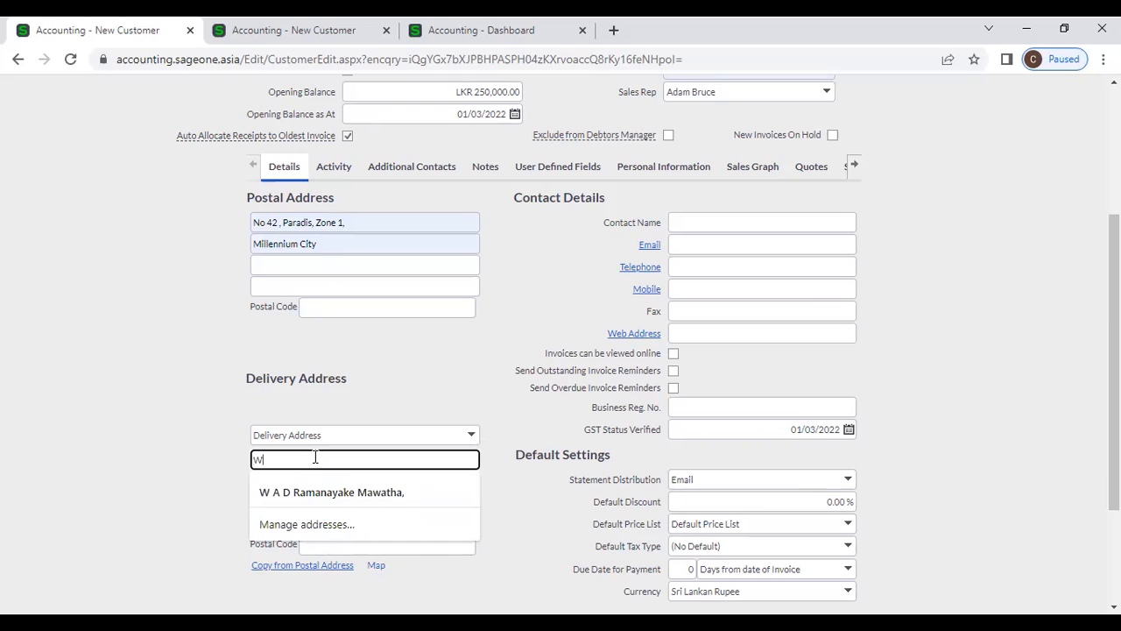
pyautogui.write('orld')
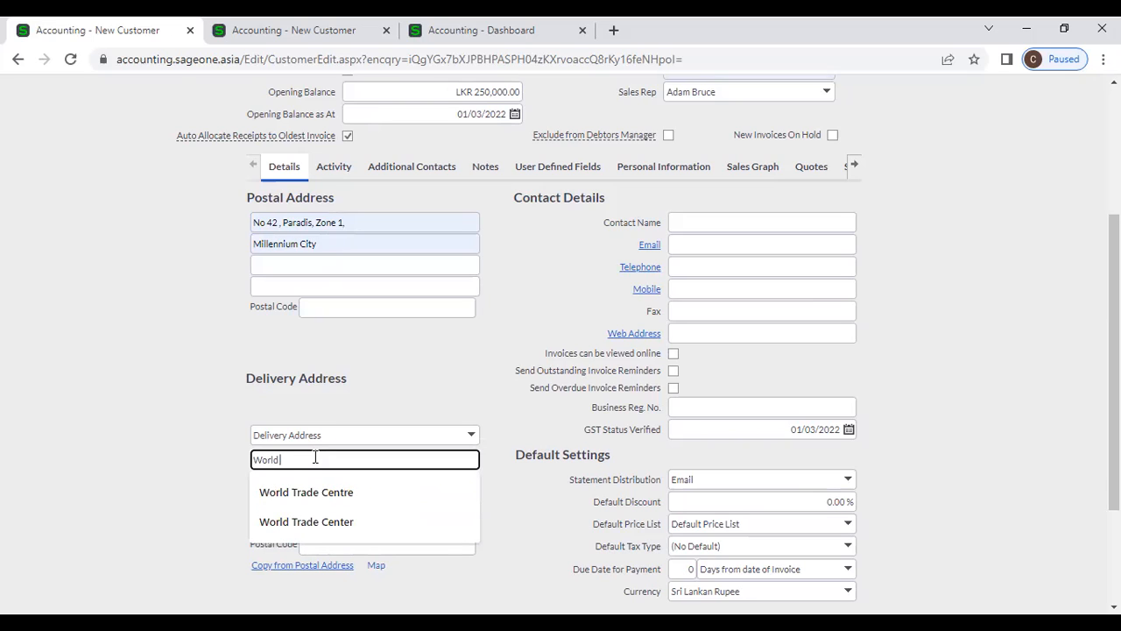
pyautogui.press('Down')
pyautogui.press('Return')
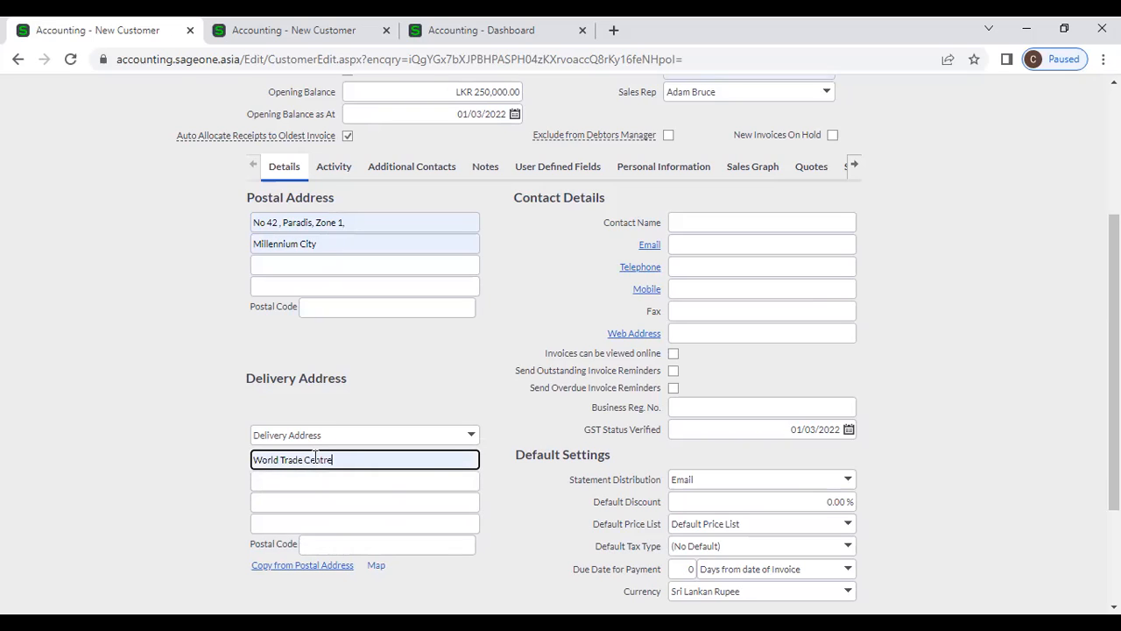
# - Look up the delivery address on the map, return to the customer form and close the map page
pyautogui.click(376, 568)
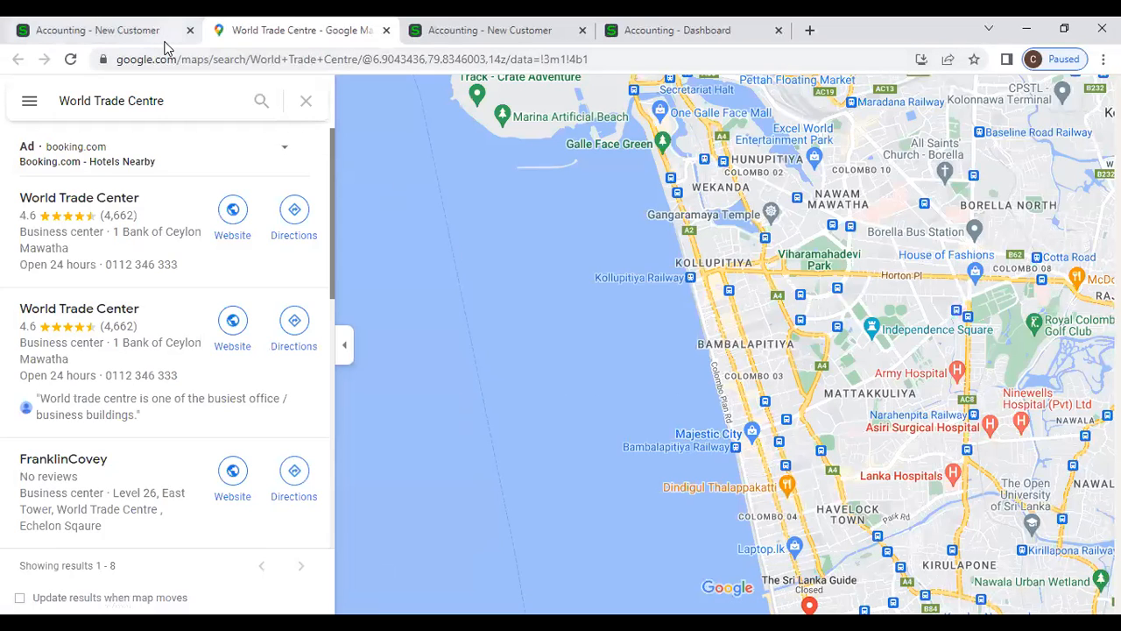
pyautogui.click(105, 29)
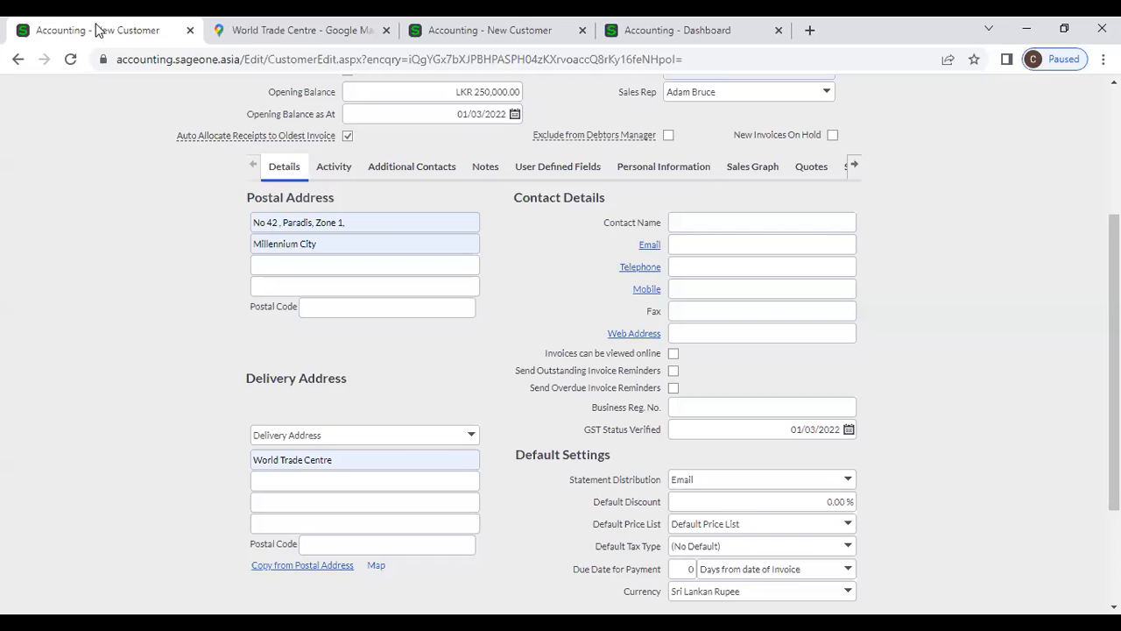
pyautogui.click(385, 31)
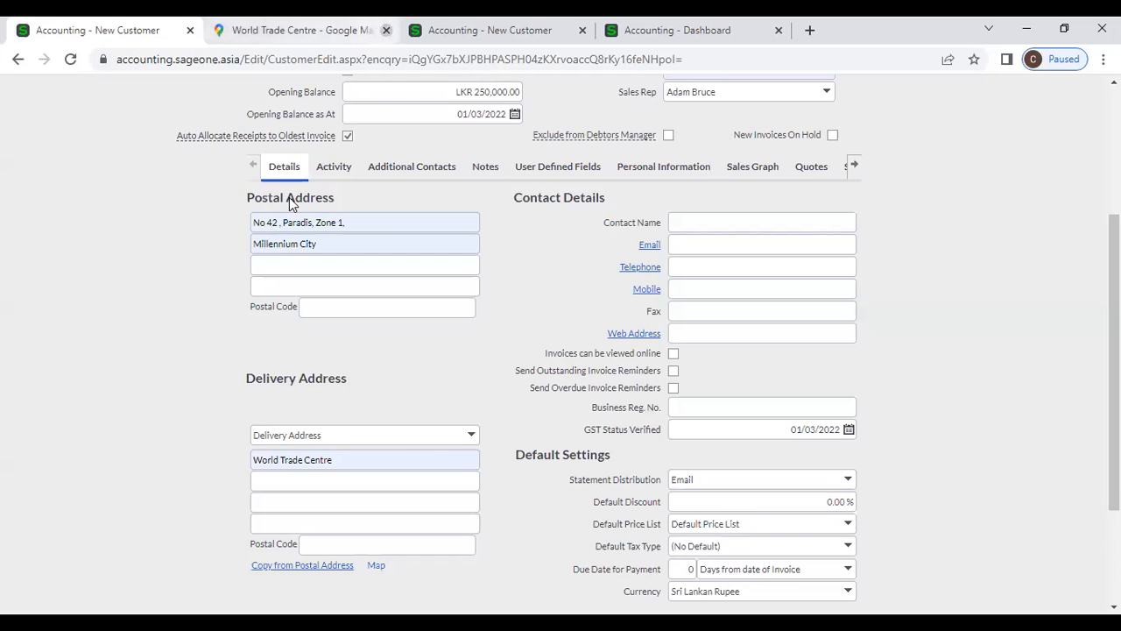
pyautogui.tripleClick(345, 457)
pyautogui.click(440, 396)
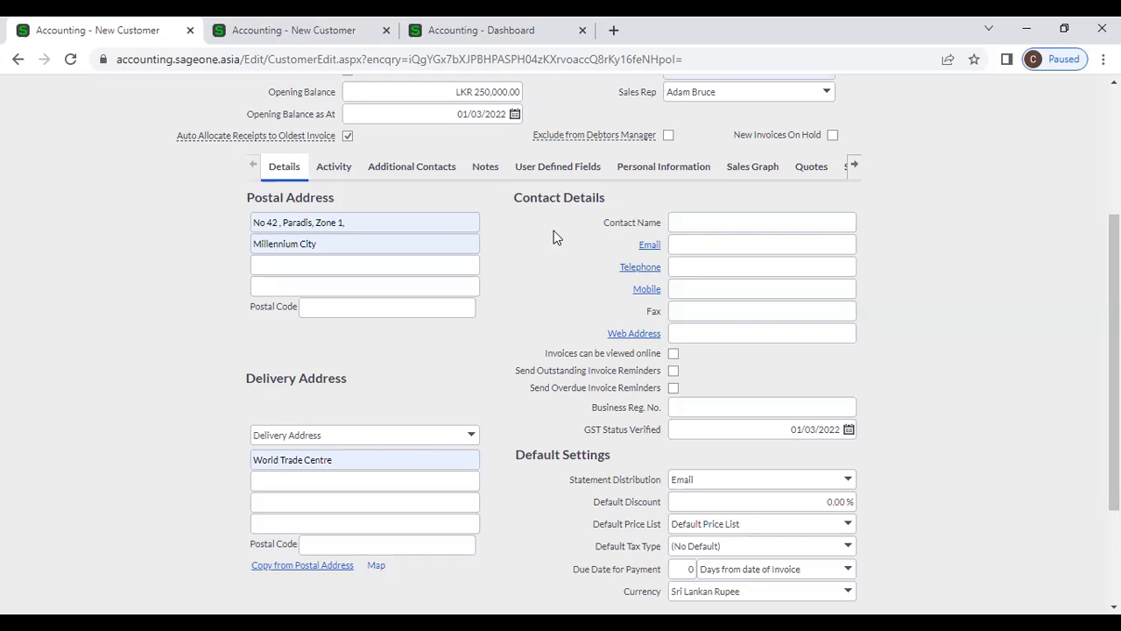
# - Fill in the contact's name, email and telephone from the saved suggestion, leaving the mobile and fax numbers empty
pyautogui.click(689, 222)
pyautogui.click(705, 254)
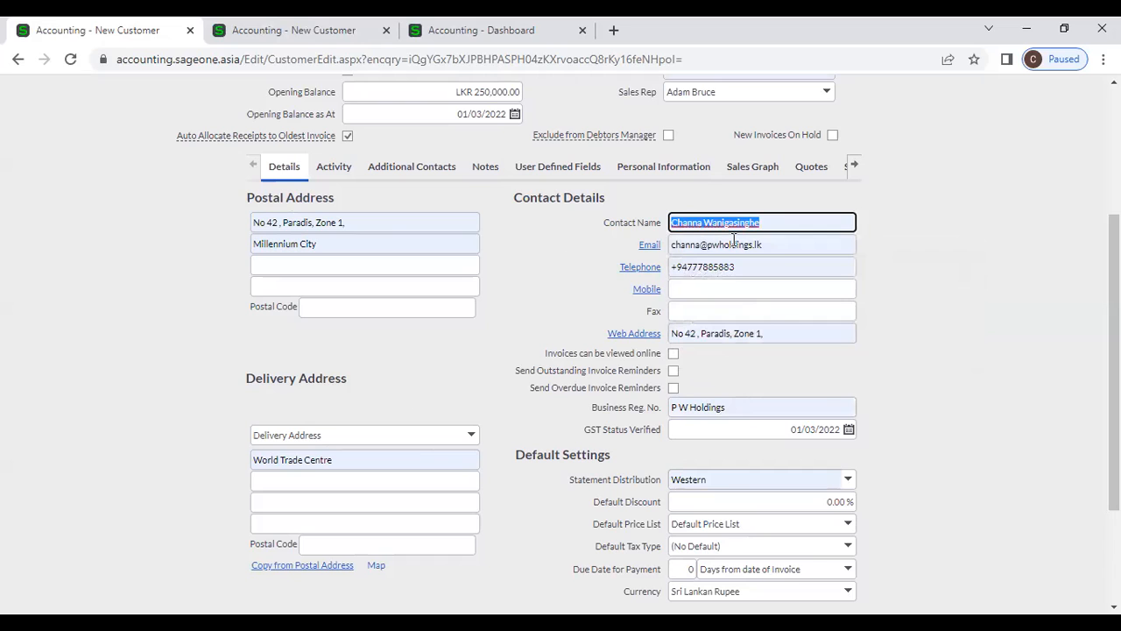
pyautogui.click(769, 268)
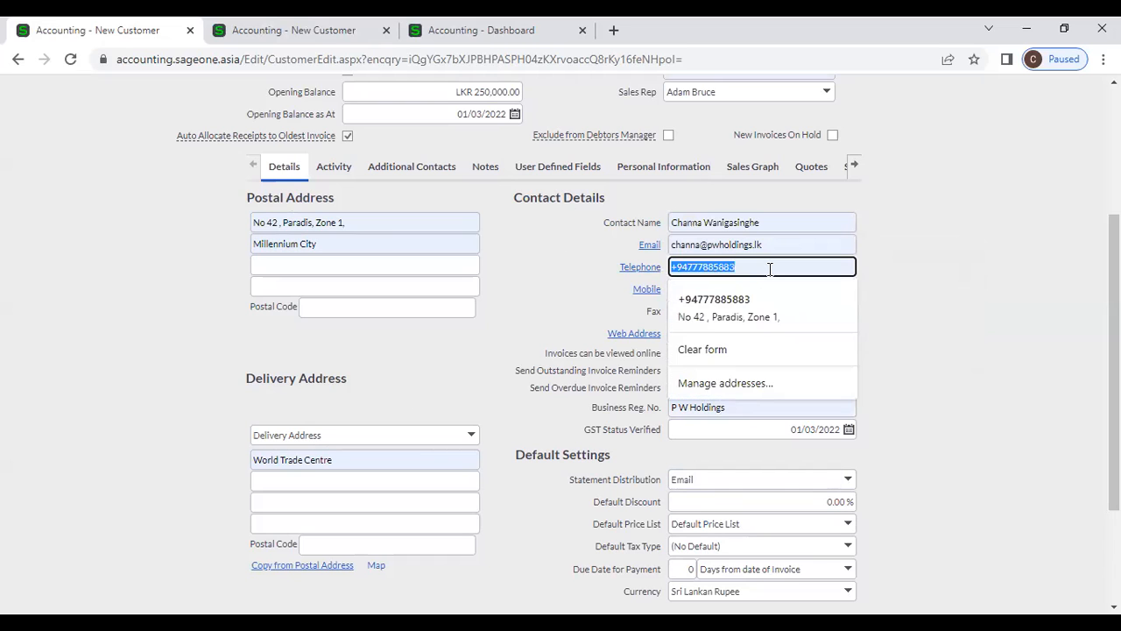
pyautogui.click(955, 333)
pyautogui.click(819, 289)
pyautogui.click(953, 296)
pyautogui.click(810, 311)
pyautogui.click(937, 316)
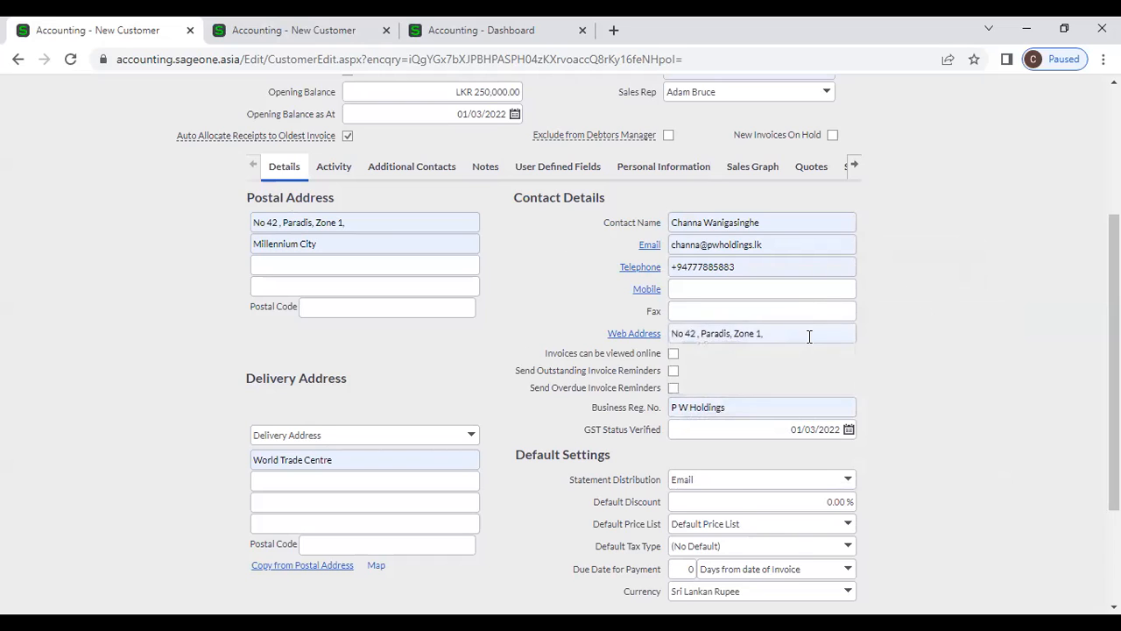
pyautogui.click(809, 334)
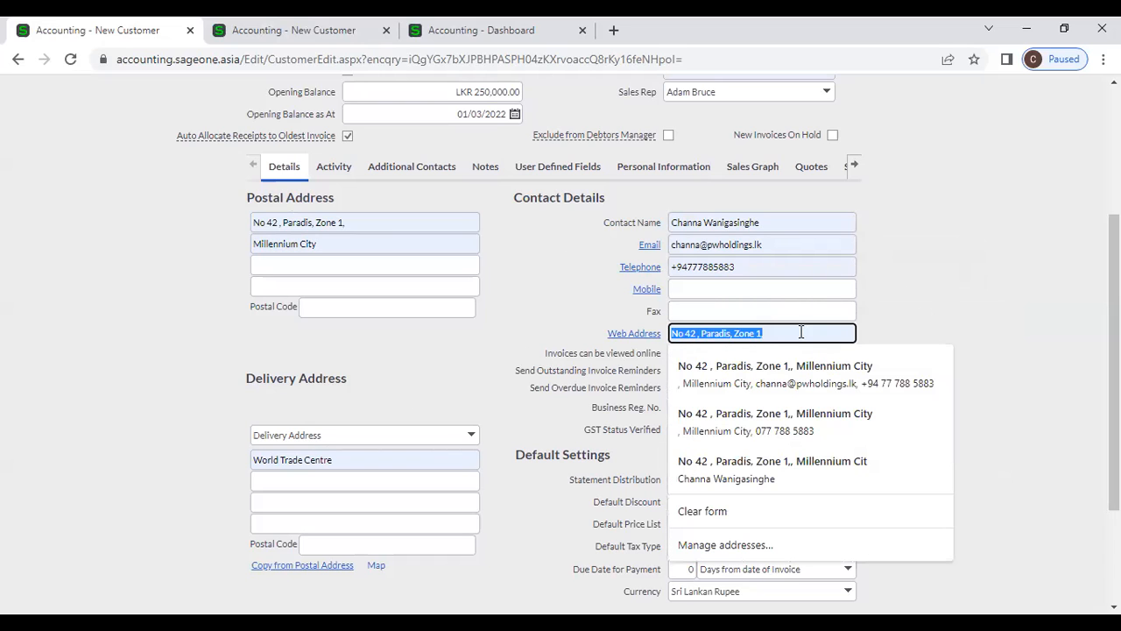
pyautogui.press('BackSpace')
pyautogui.click(801, 367)
pyautogui.click(913, 372)
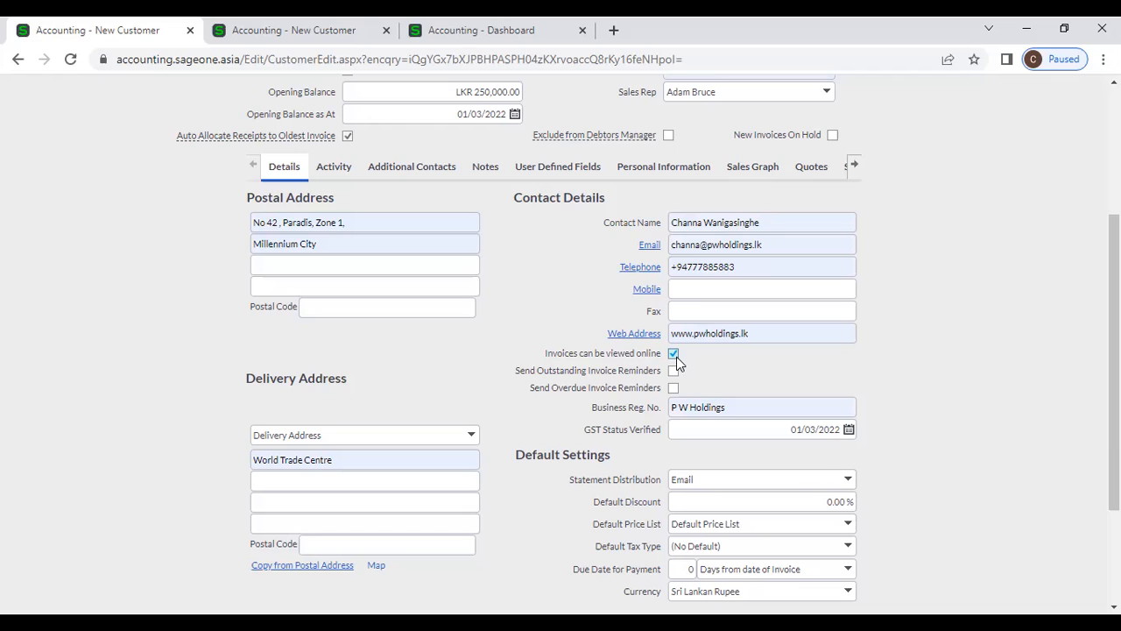
# - Open the company settings in the duplicate page and examine the Customer Zone options for viewing invoices online
pyautogui.click(263, 30)
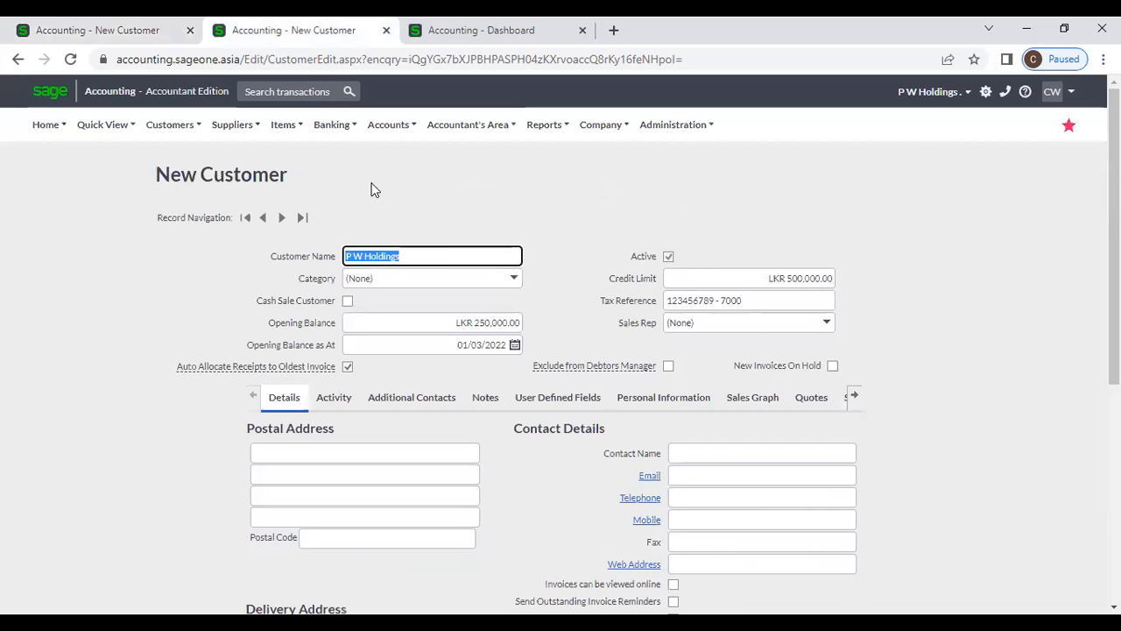
pyautogui.click(336, 125)
pyautogui.moveTo(376, 178)
pyautogui.click(601, 124)
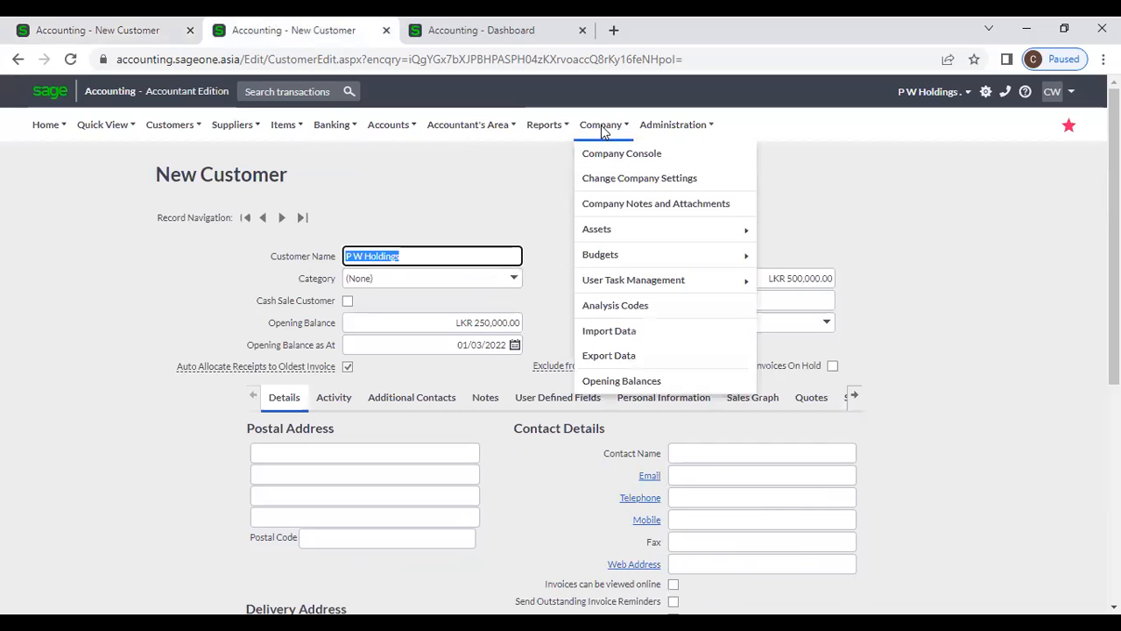
pyautogui.click(610, 180)
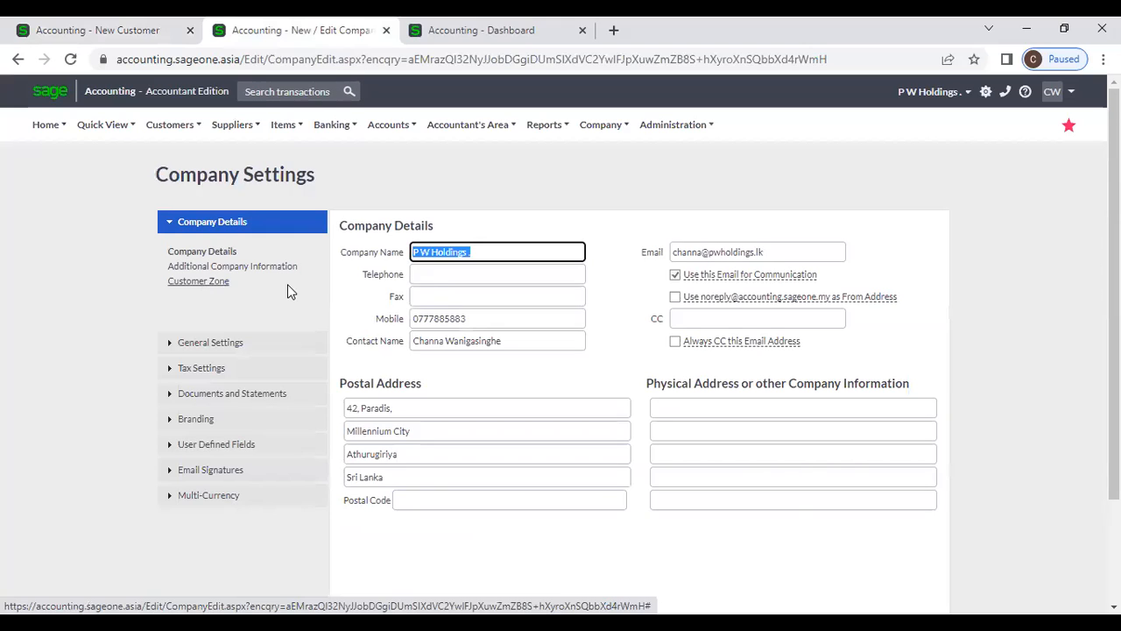
pyautogui.click(210, 281)
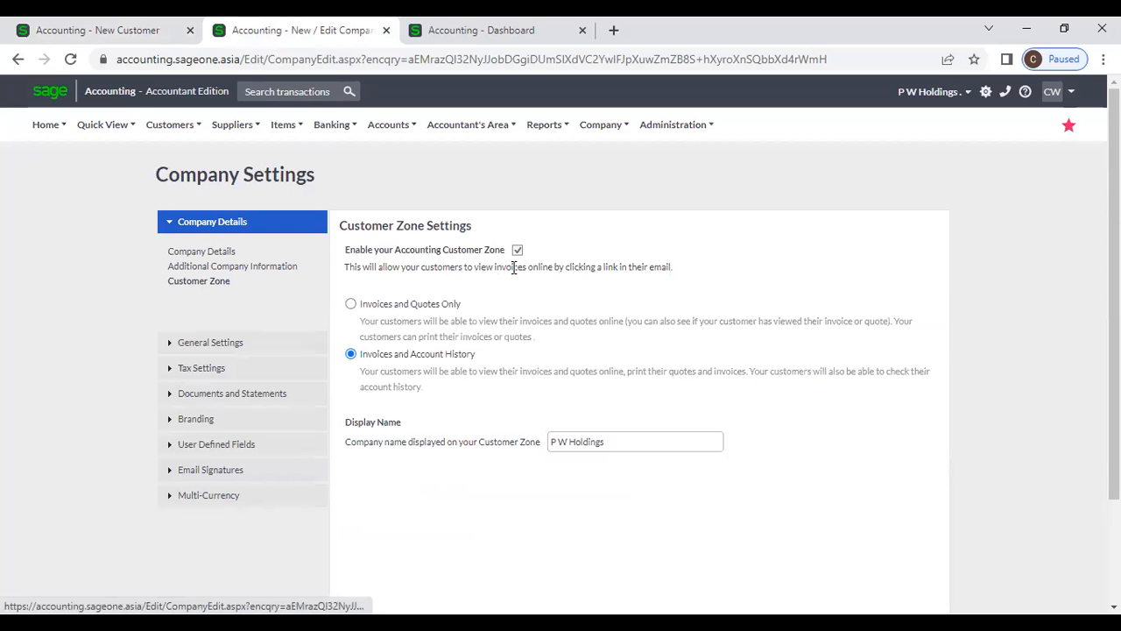
# - Return to the customer form, keep online invoice viewing enabled, and turn on reminders for outstanding and overdue invoices
pyautogui.click(75, 21)
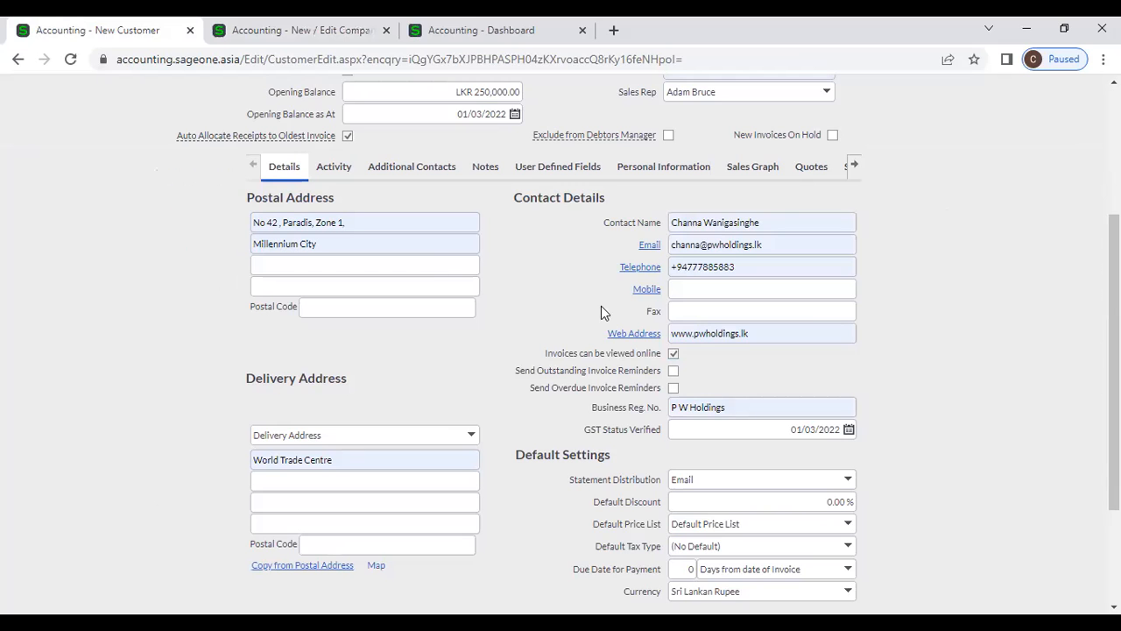
pyautogui.click(674, 354)
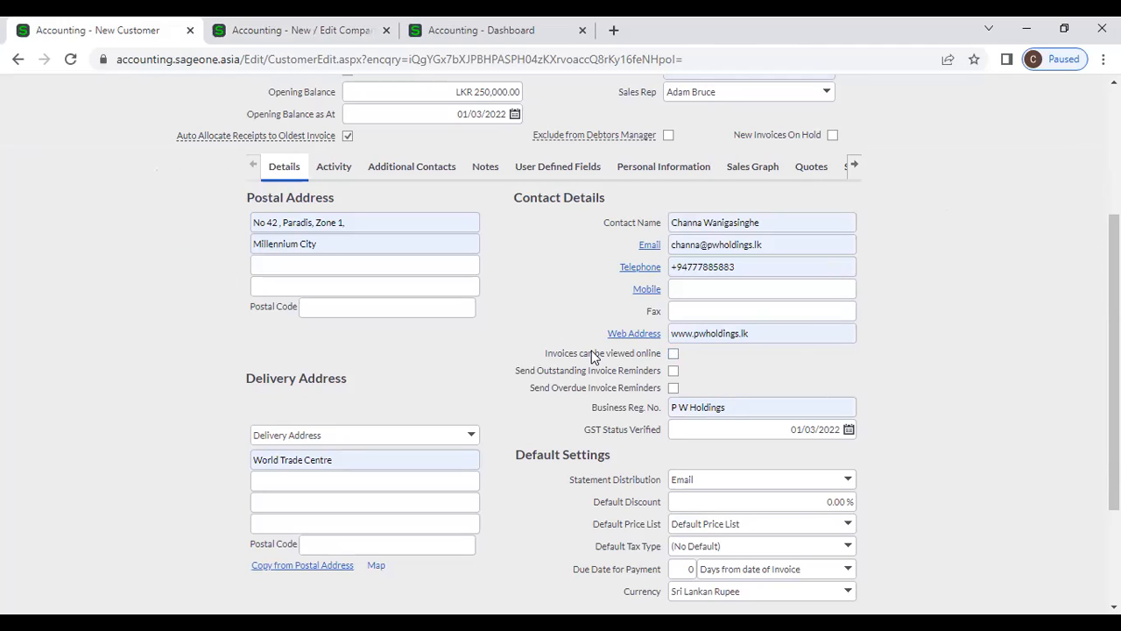
pyautogui.click(673, 355)
pyautogui.click(673, 371)
pyautogui.click(673, 388)
# - Replace the text in the customer's Business Reg. No. field with the business registration number
pyautogui.click(751, 400)
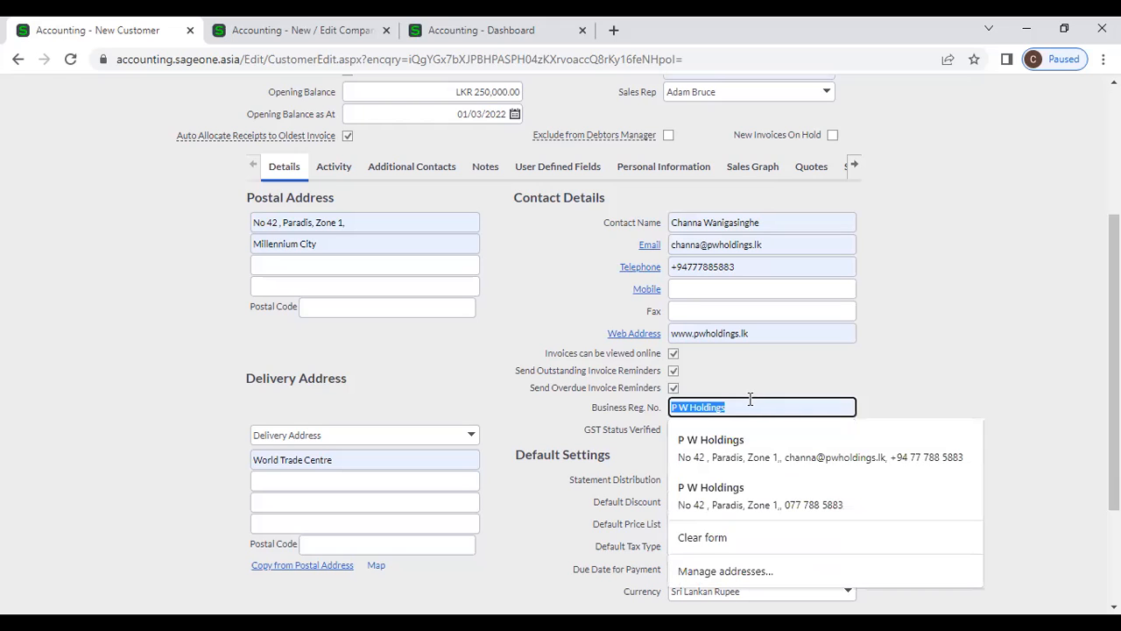
pyautogui.click(757, 375)
pyautogui.click(753, 407)
pyautogui.write('2222')
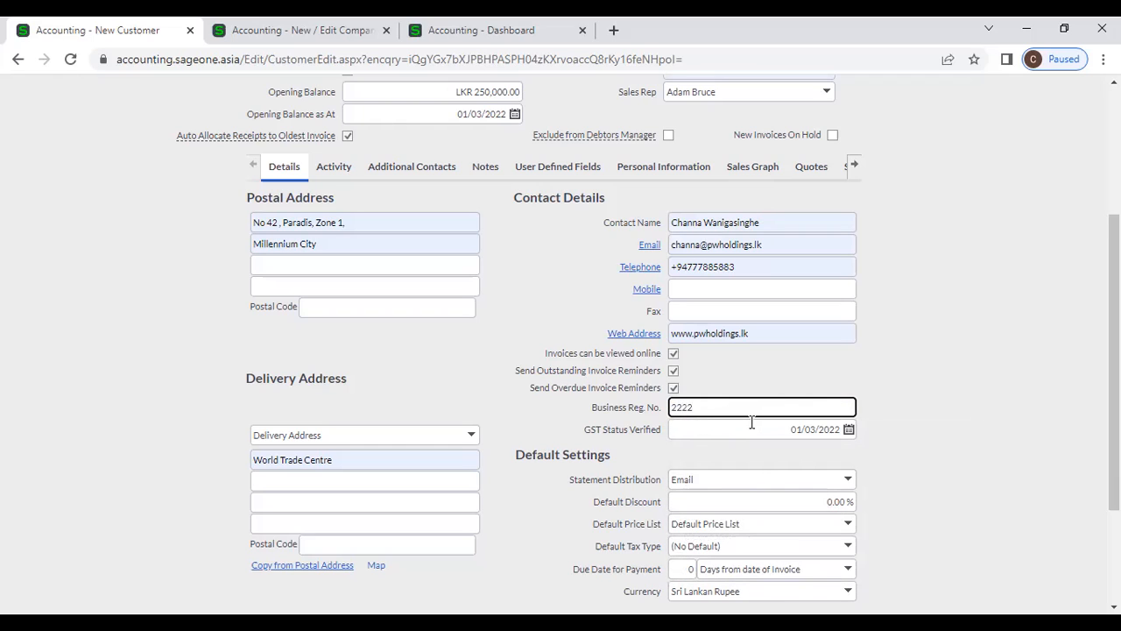
pyautogui.click(768, 367)
# - Open the customer's website from the web address link, close it, and close the duplicate company settings page
pyautogui.scroll(-1, 869, 418)
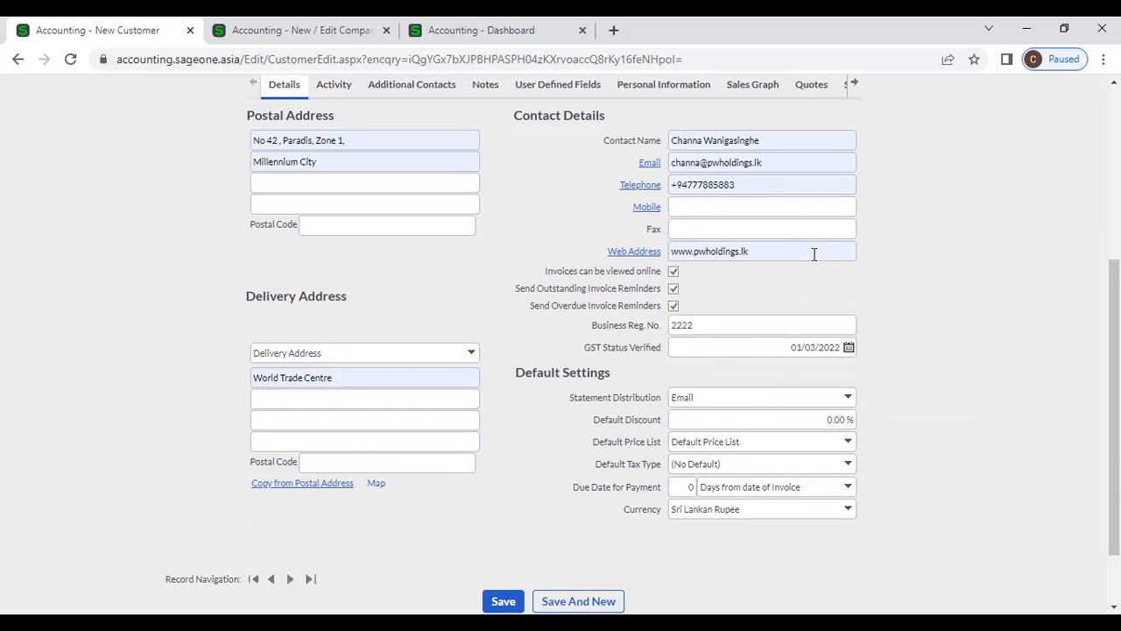
pyautogui.scroll(1, 814, 254)
pyautogui.scroll(1, 814, 254)
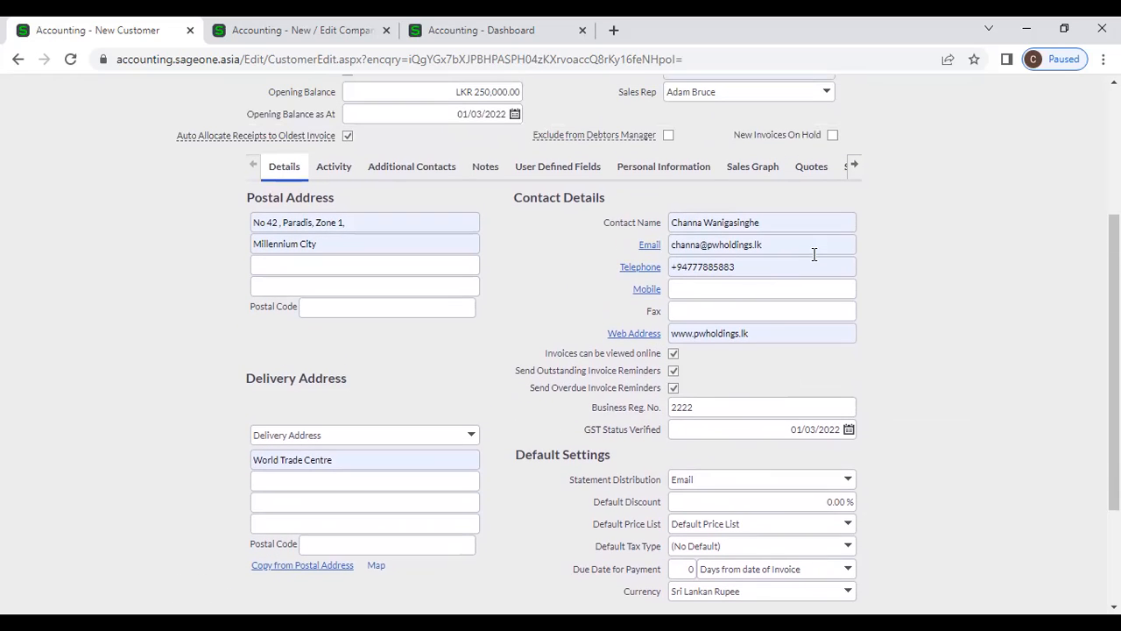
pyautogui.scroll(-1, 814, 254)
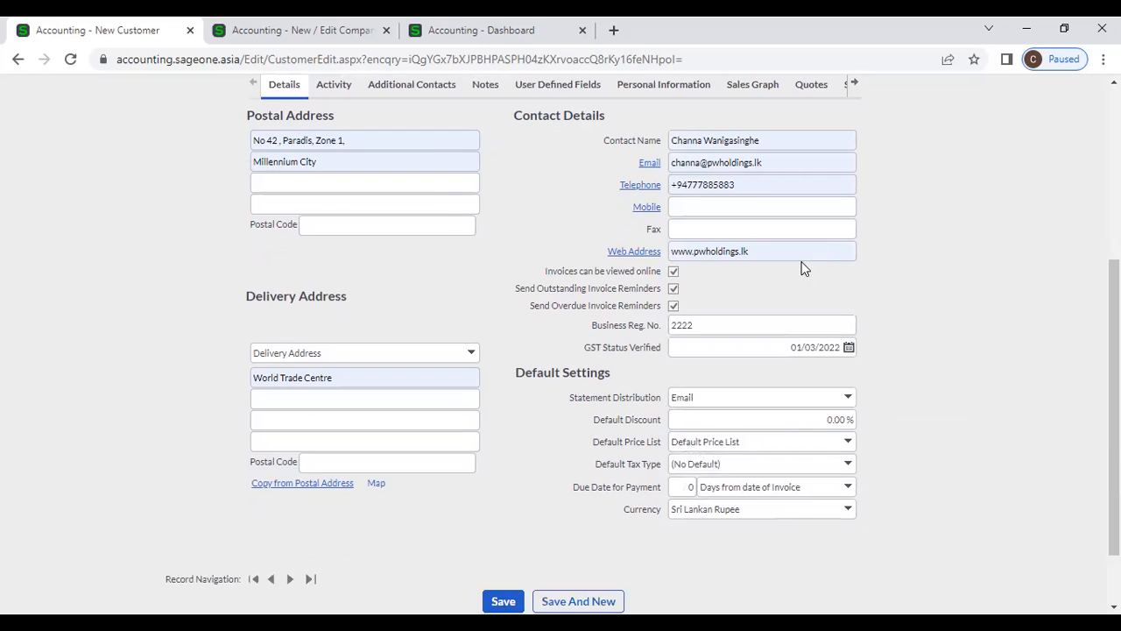
pyautogui.scroll(1, 806, 263)
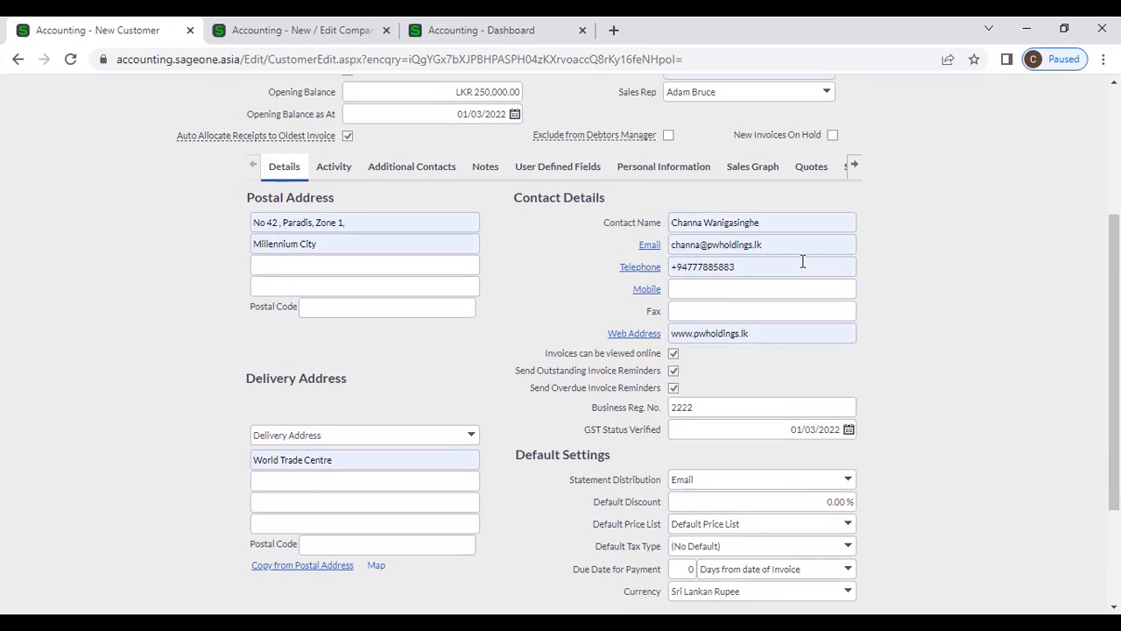
pyautogui.click(642, 273)
pyautogui.click(749, 200)
pyautogui.click(656, 336)
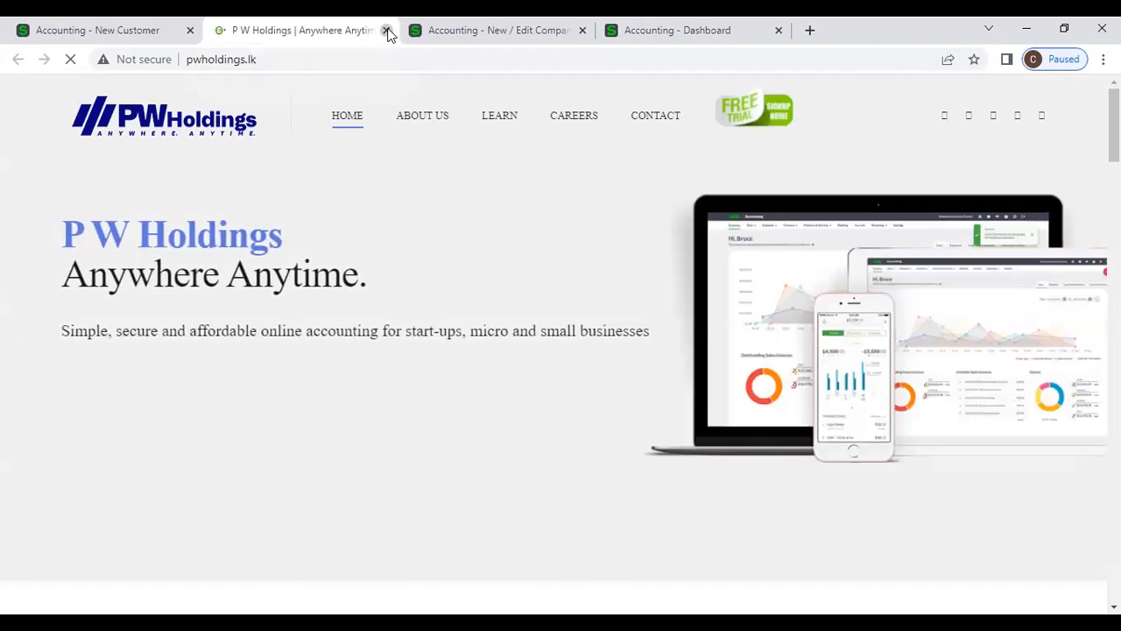
pyautogui.click(387, 32)
pyautogui.click(387, 31)
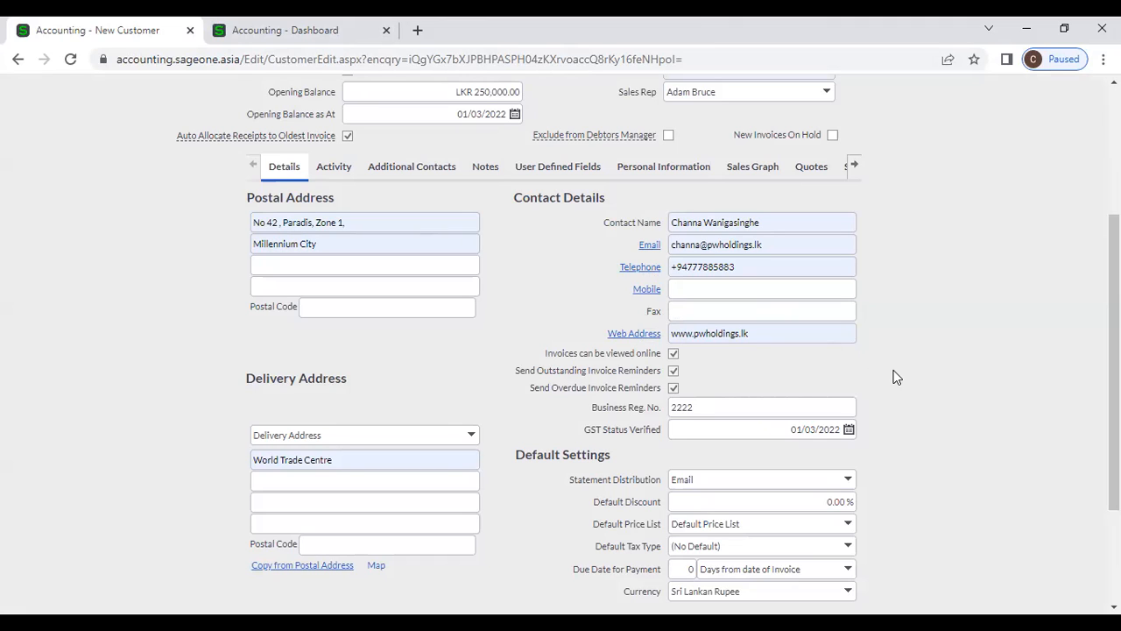
# - Set the customer's statement distribution to Print in the default settings, checking the contact's email field
pyautogui.scroll(-2, 896, 377)
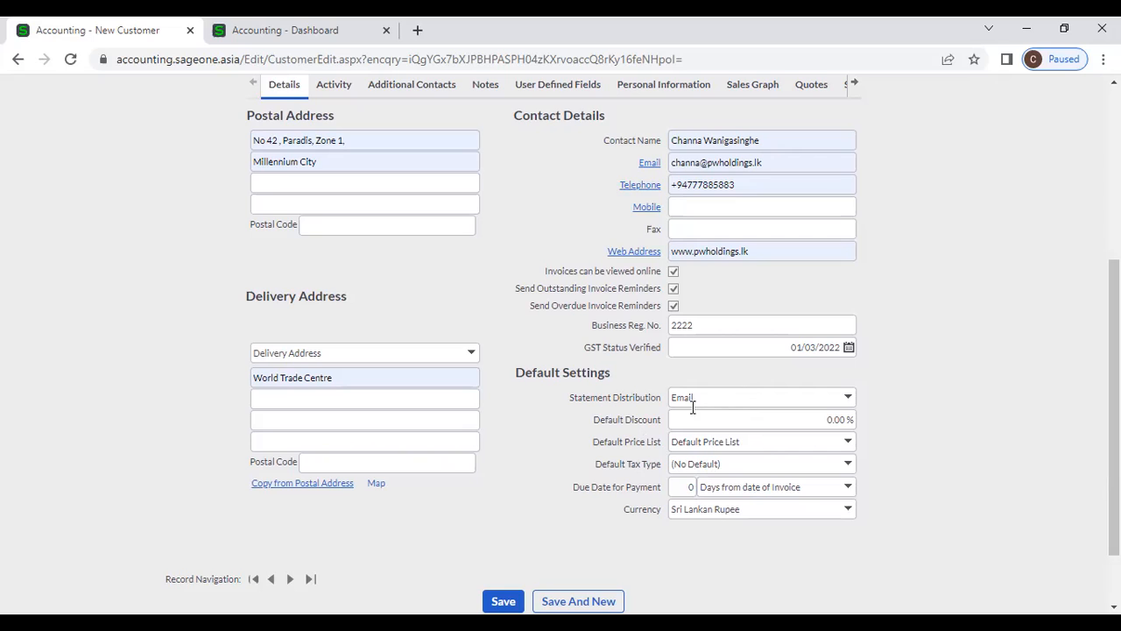
pyautogui.click(848, 399)
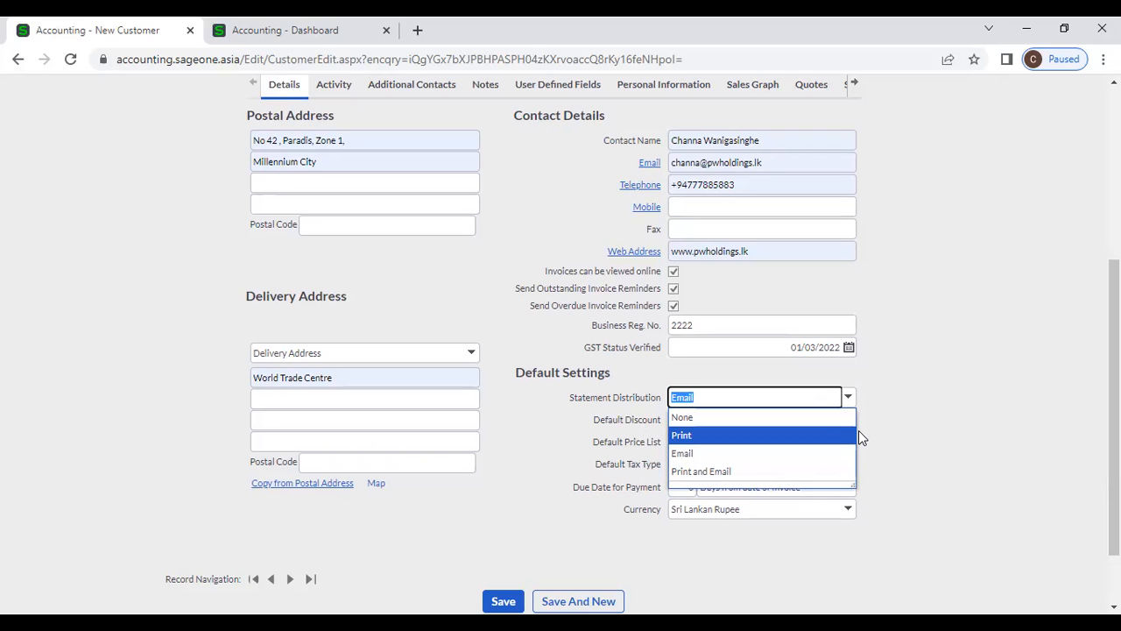
pyautogui.click(839, 435)
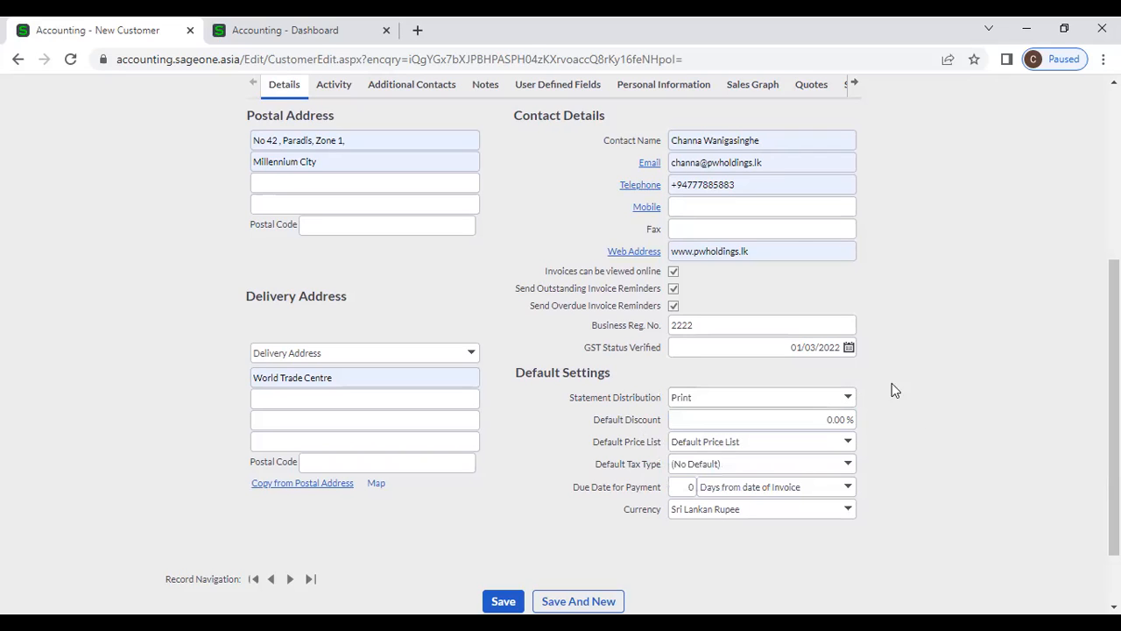
pyautogui.click(798, 160)
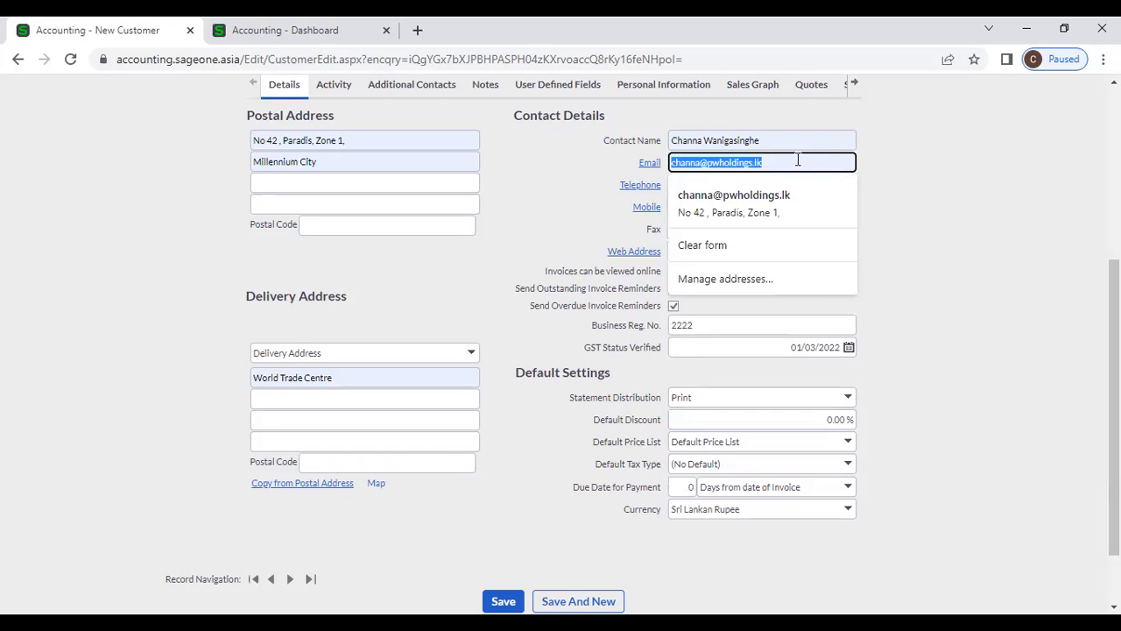
pyautogui.click(846, 396)
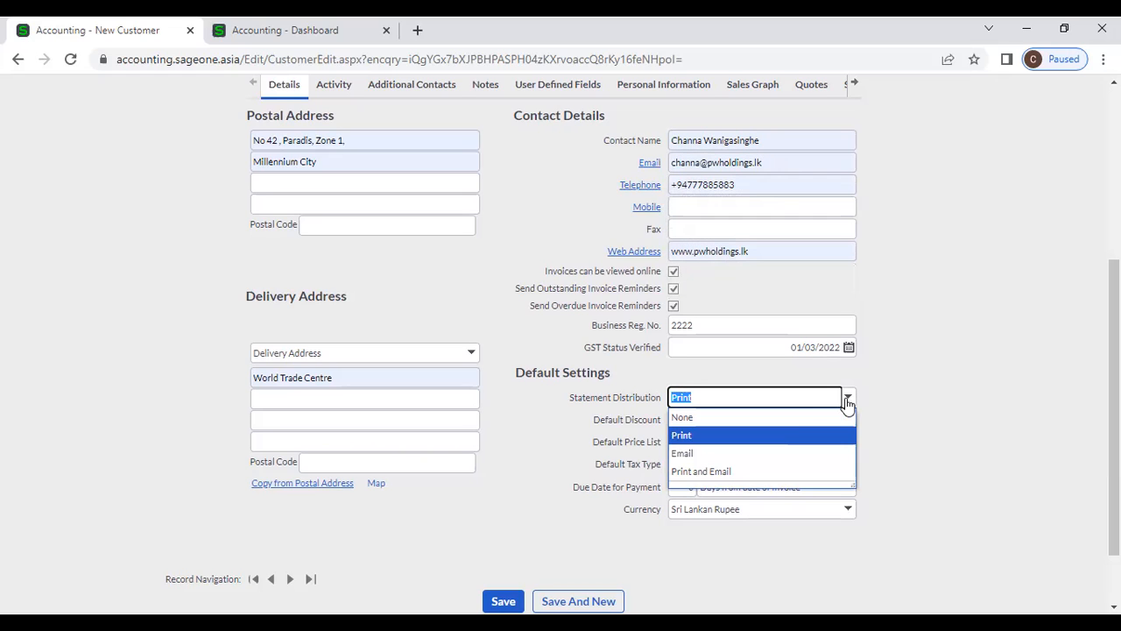
pyautogui.click(795, 436)
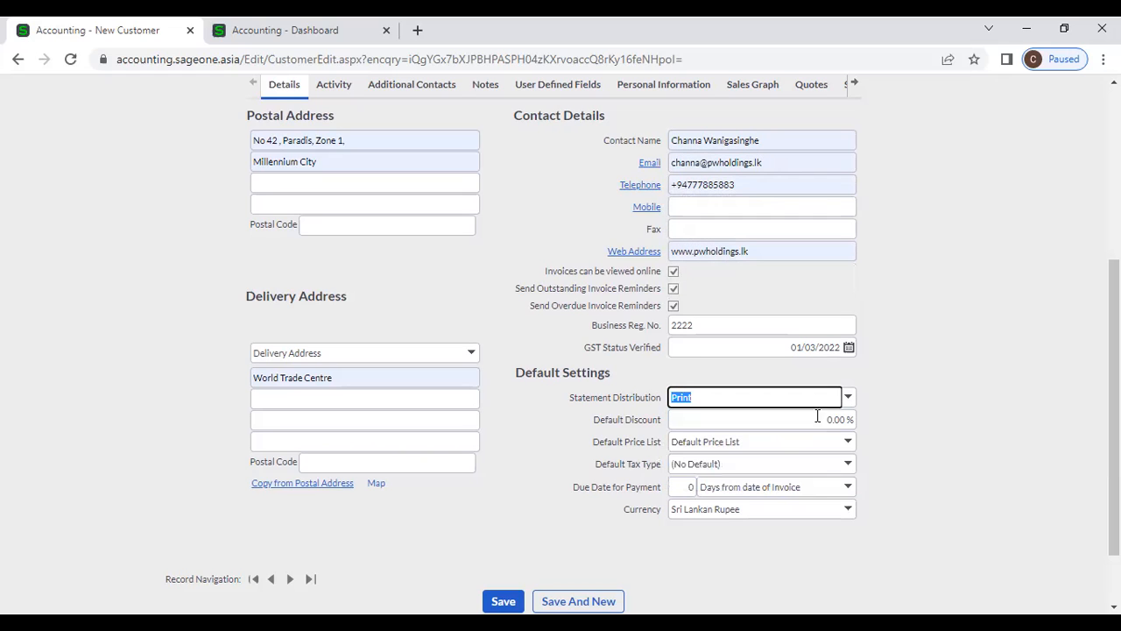
pyautogui.click(783, 163)
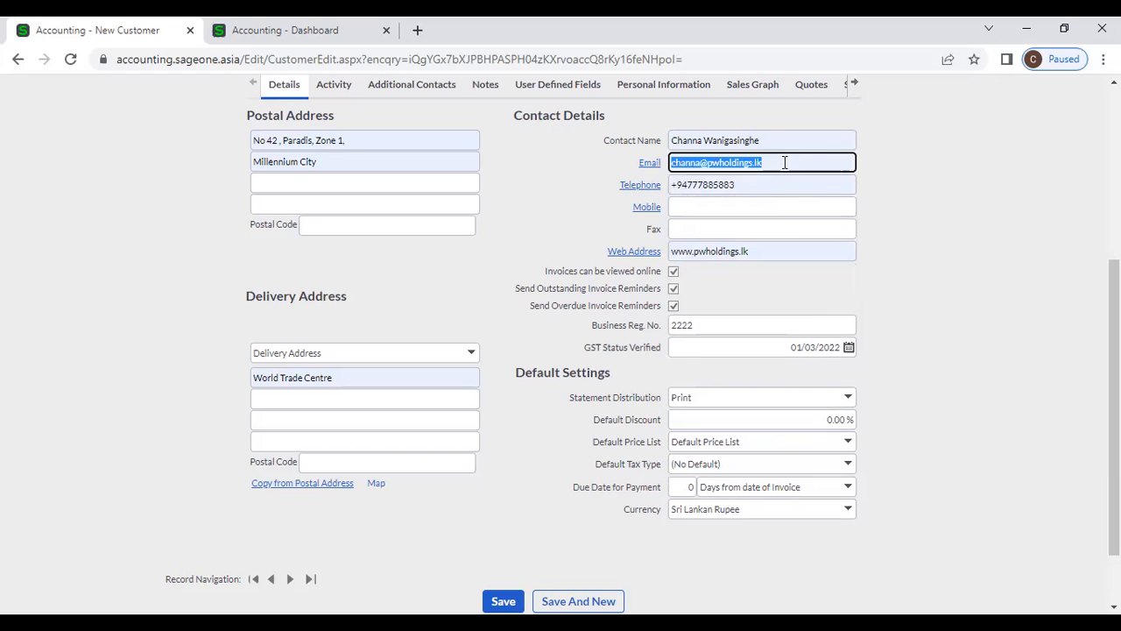
pyautogui.click(954, 467)
# - Change the statement distribution to Email and point out the contact's email address it relies on
pyautogui.click(849, 398)
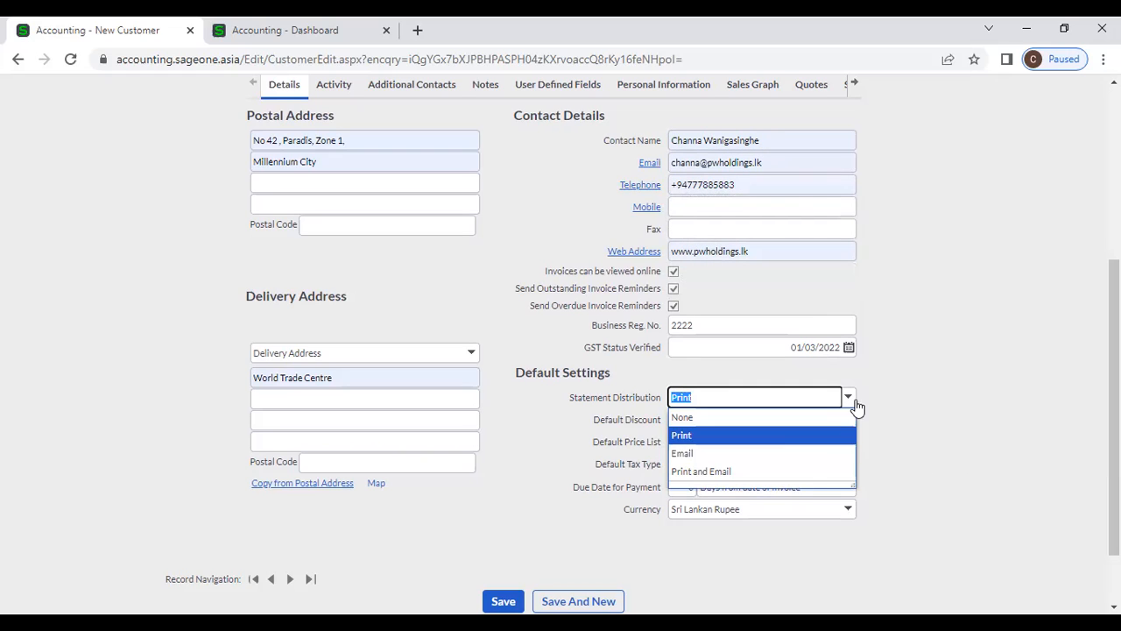
pyautogui.click(809, 455)
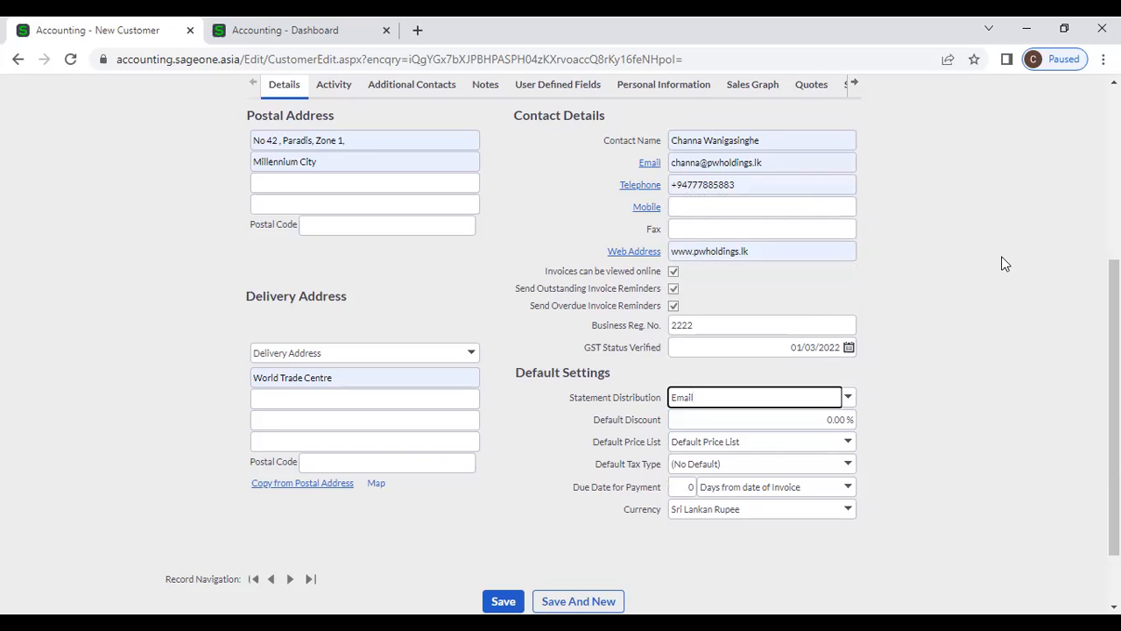
pyautogui.click(808, 164)
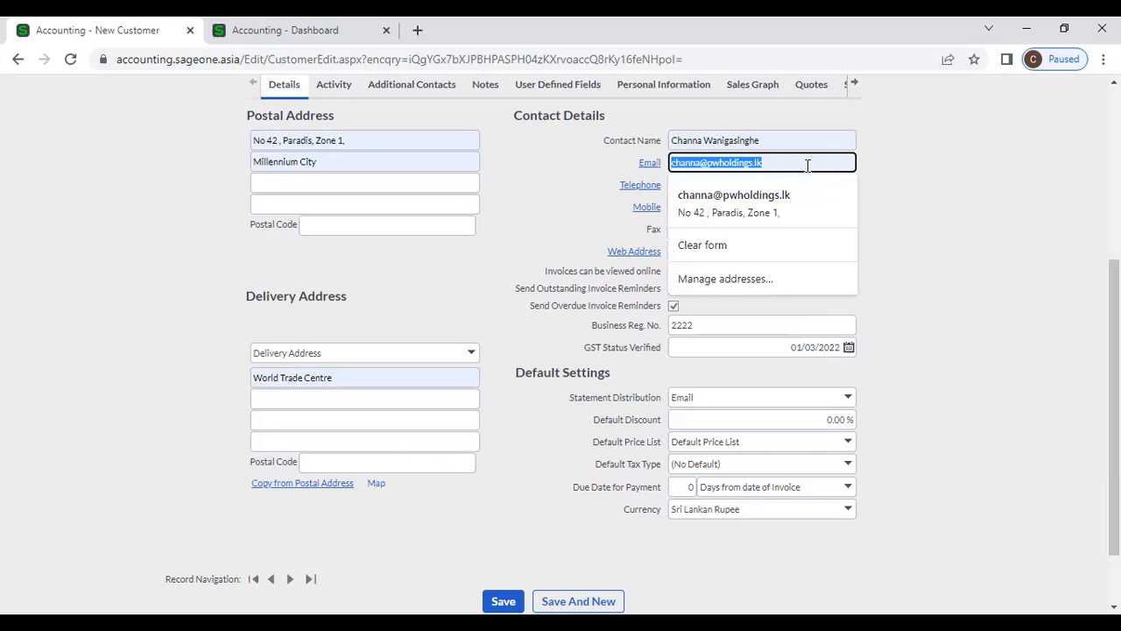
pyautogui.click(928, 362)
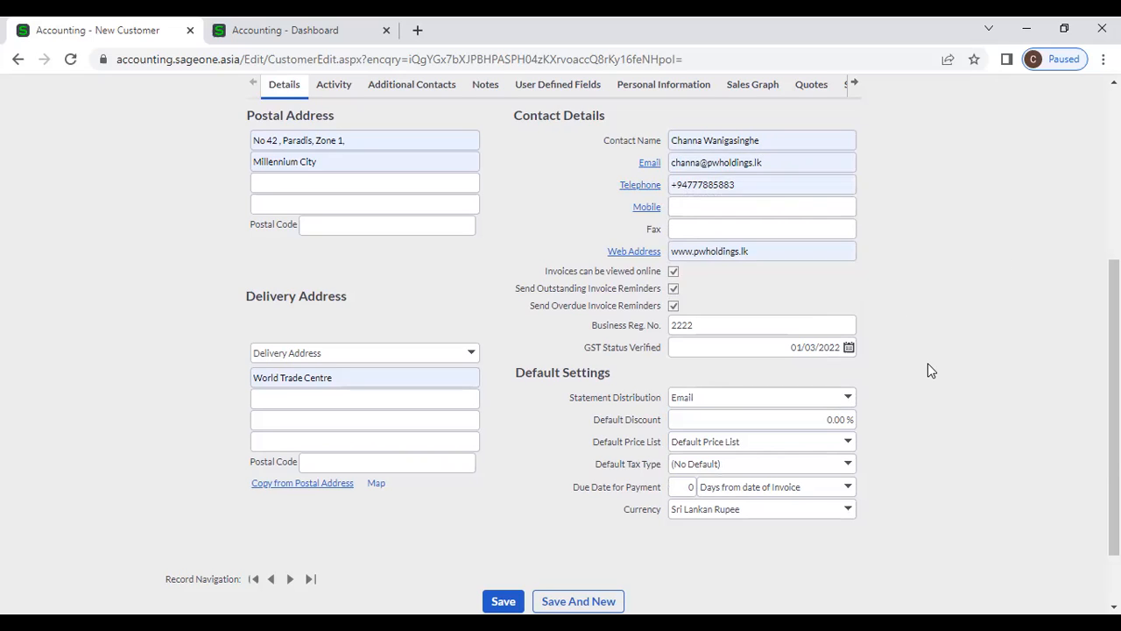
# - Choose Print as the statement distribution and set the customer's default discount to 20%
pyautogui.click(848, 401)
pyautogui.click(799, 435)
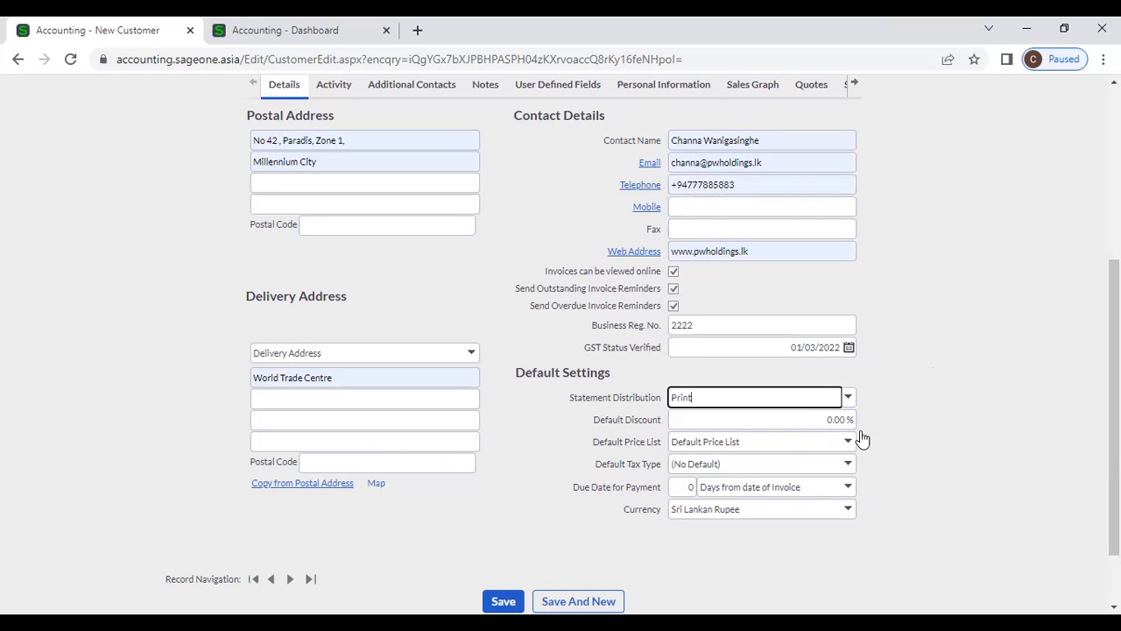
pyautogui.click(817, 420)
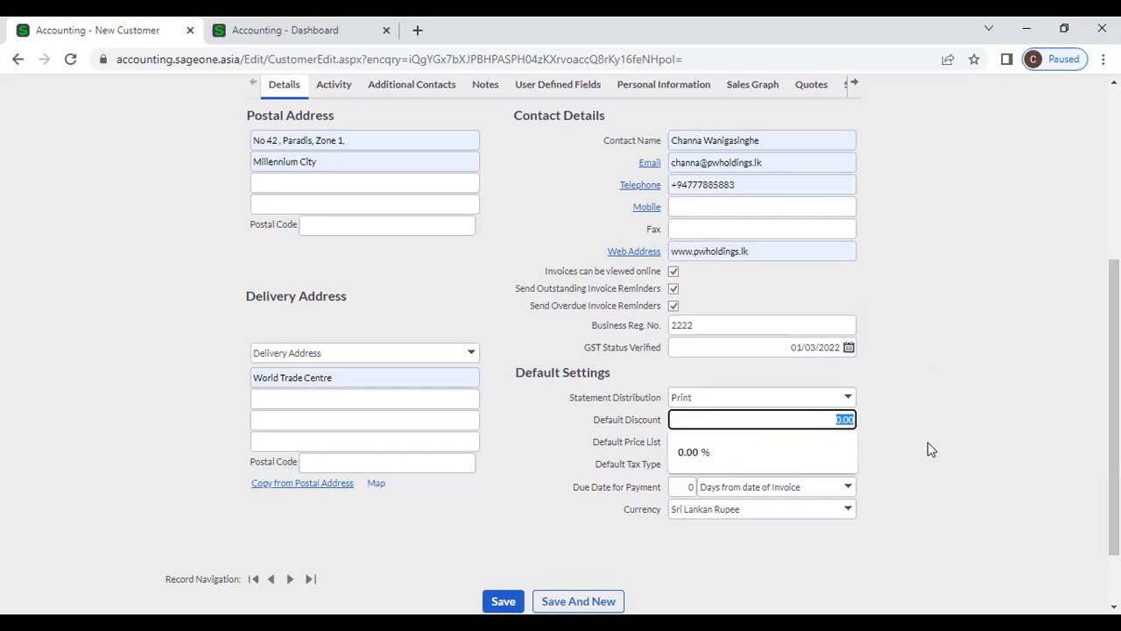
pyautogui.write('20')
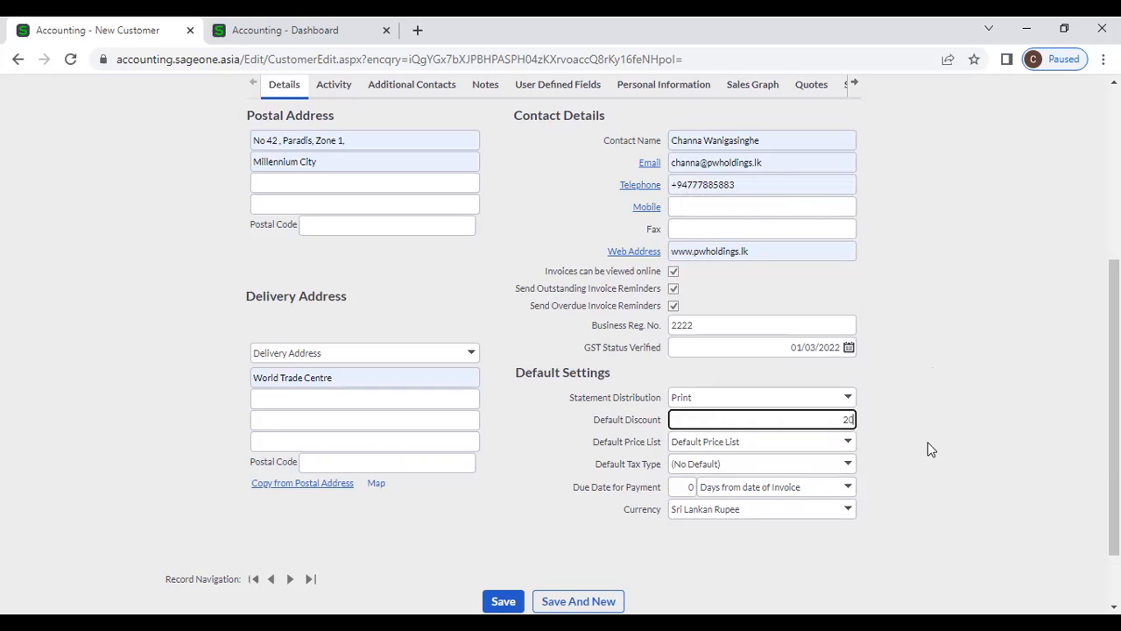
pyautogui.click(927, 441)
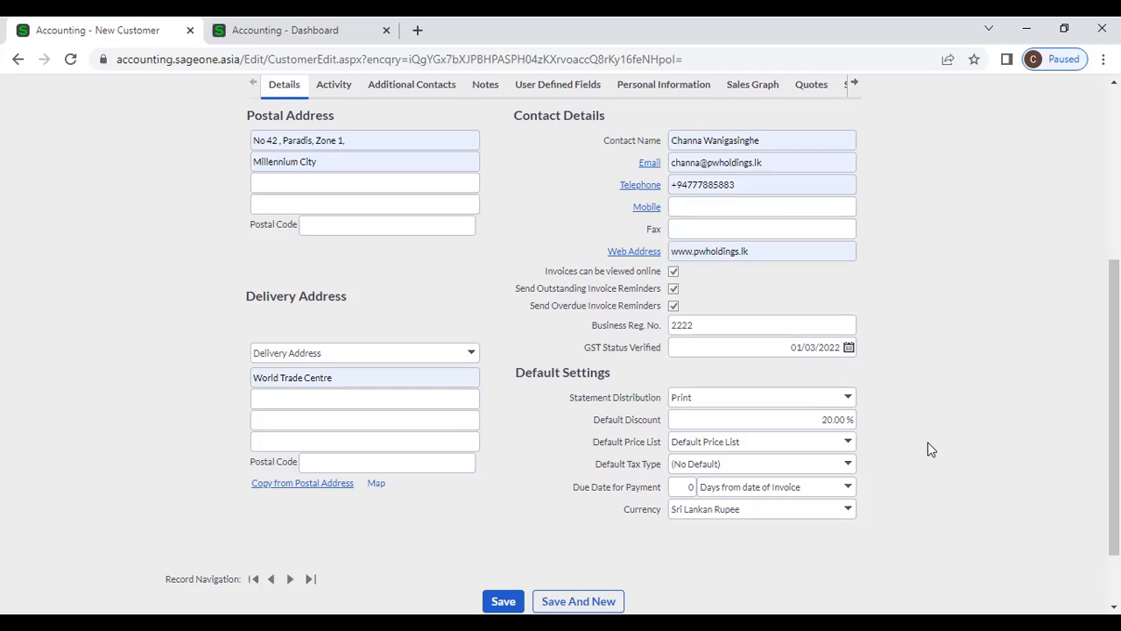
# - Assign the Wholesale Price List as the customer's default price list and VAT 8% (8.00%) as the default tax type
pyautogui.click(848, 443)
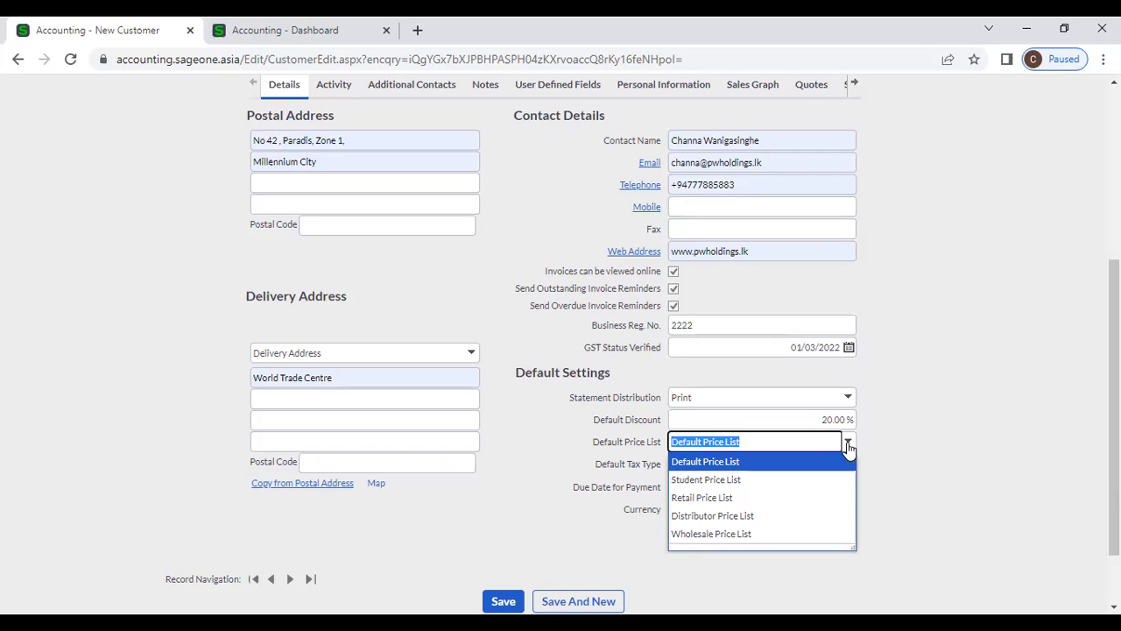
pyautogui.click(807, 534)
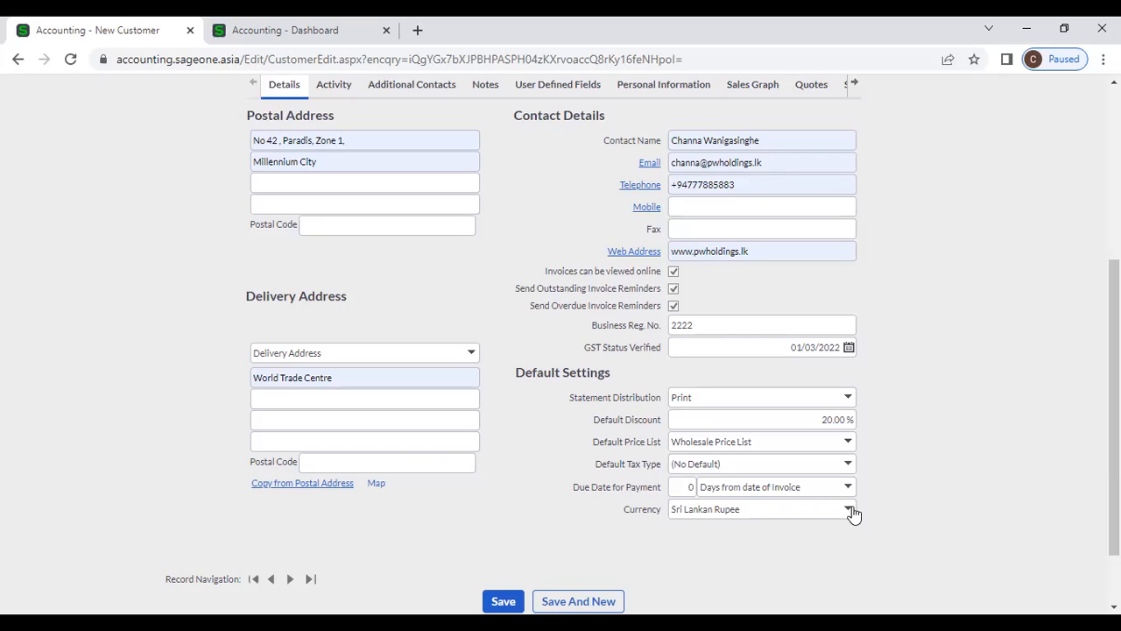
pyautogui.click(847, 469)
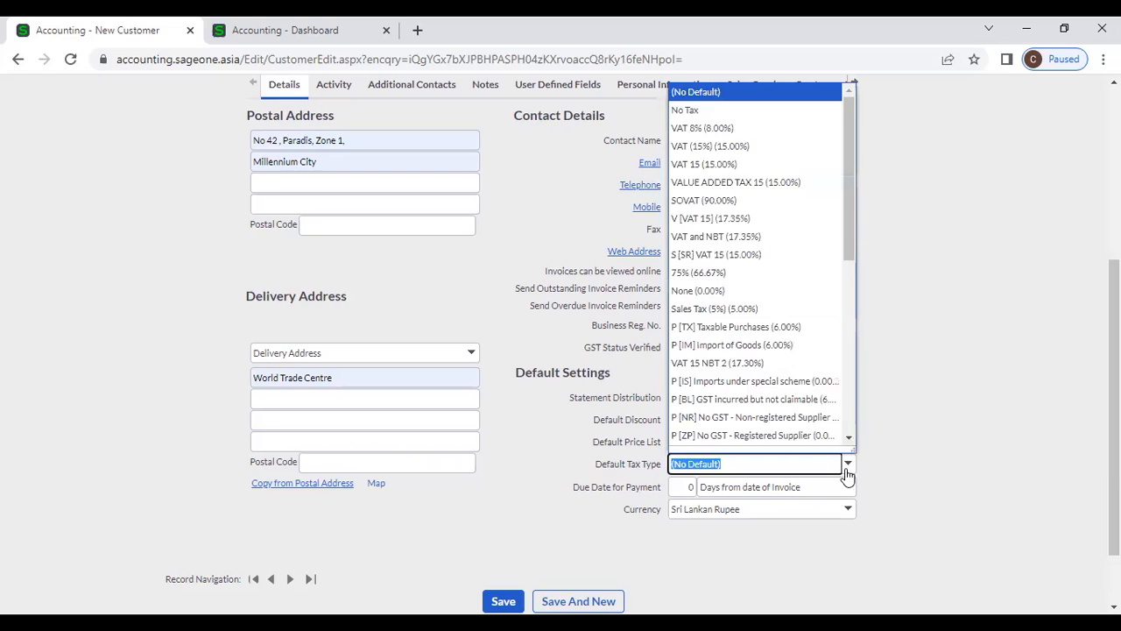
pyautogui.click(705, 130)
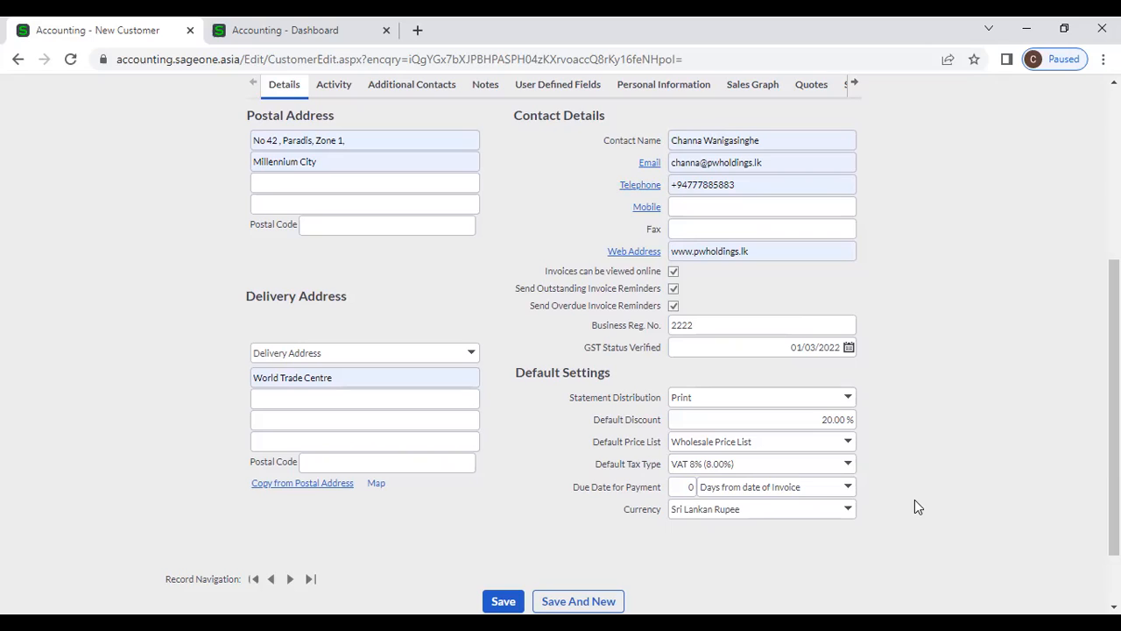
# - Set the customer's payment due date to 30 days from the date of invoice
pyautogui.click(691, 487)
pyautogui.write('30')
pyautogui.click(894, 510)
# - Try Singapore Dollar as the customer's currency and restore it to Sri Lankan Rupee
pyautogui.click(847, 510)
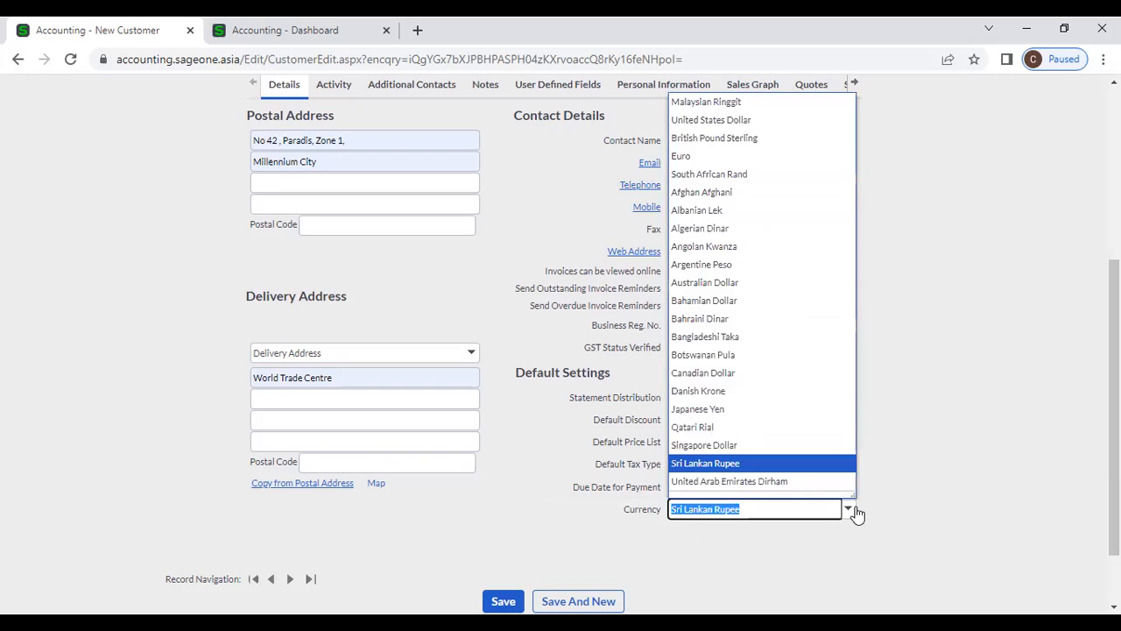
pyautogui.click(804, 454)
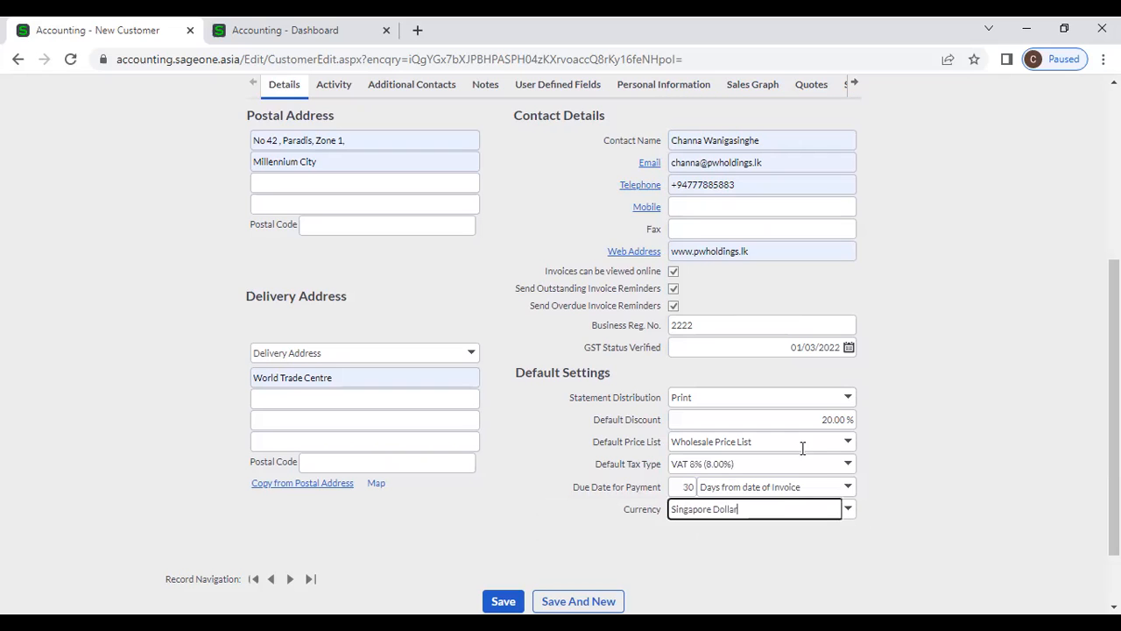
pyautogui.click(847, 516)
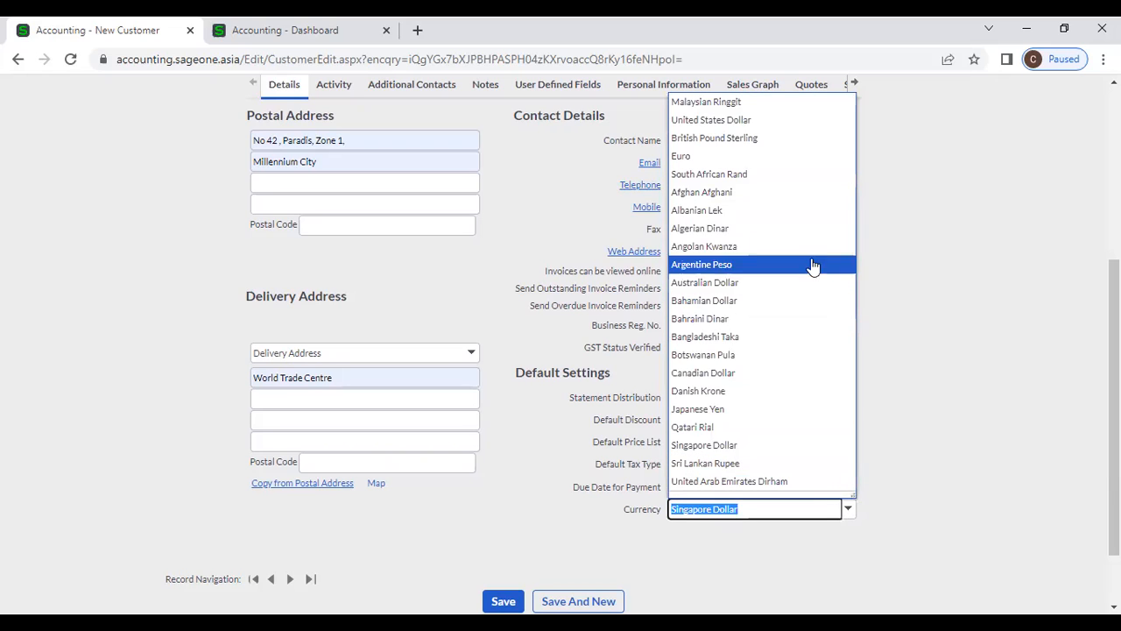
pyautogui.write('Sri Lankan Rupee')
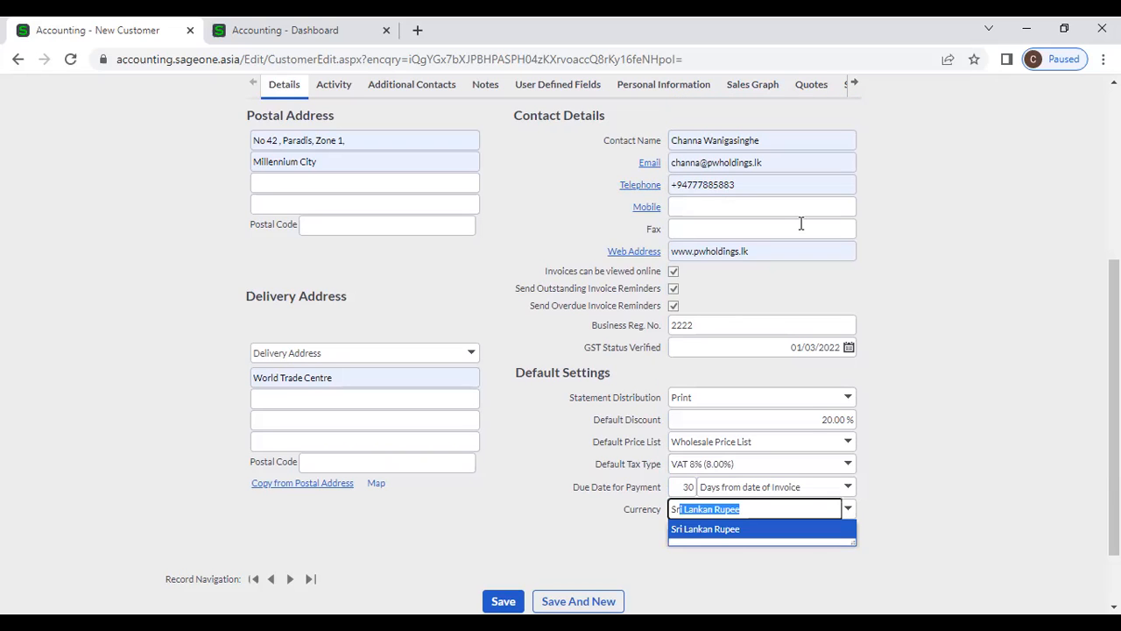
pyautogui.press('Return')
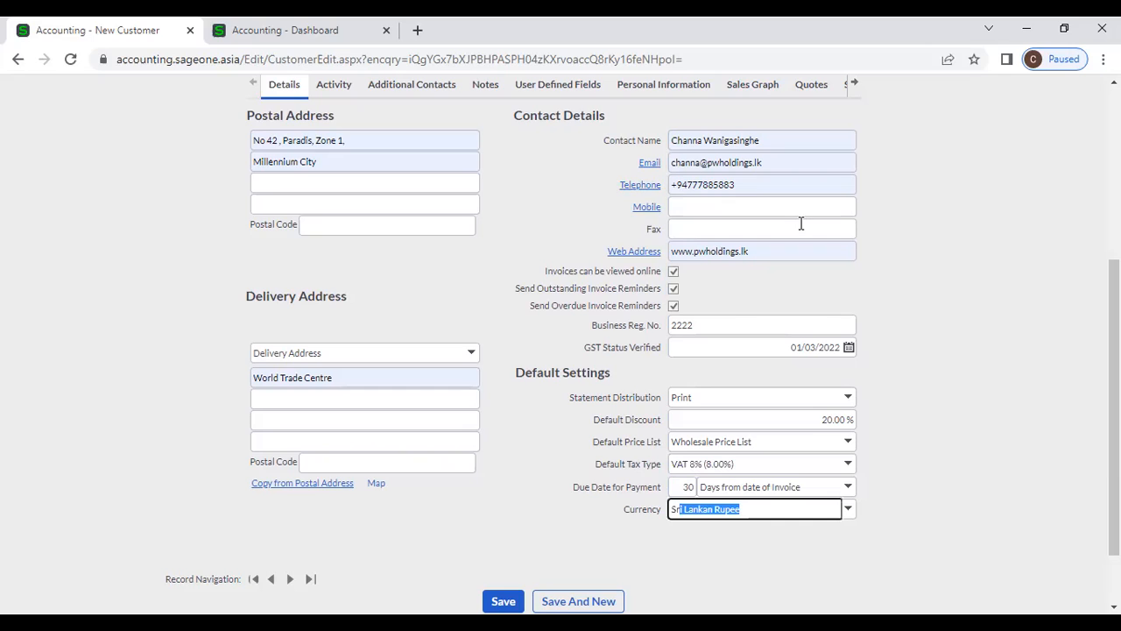
pyautogui.click(1008, 426)
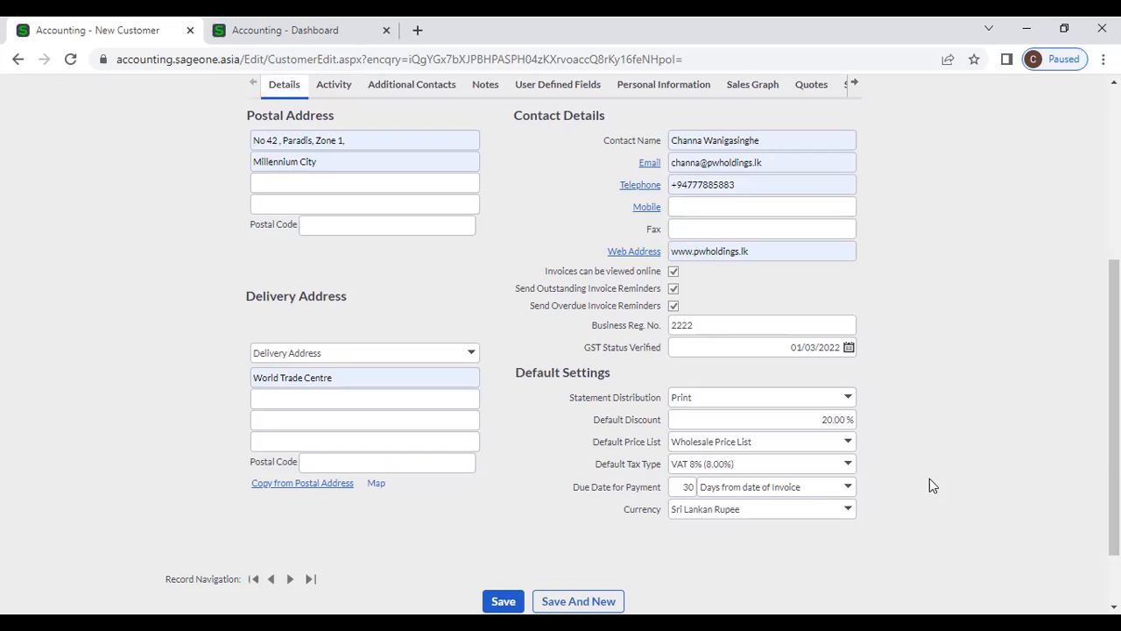
# - Open the Accounting Software (Pvt) Ltd record from the list of customers
pyautogui.scroll(3, 929, 479)
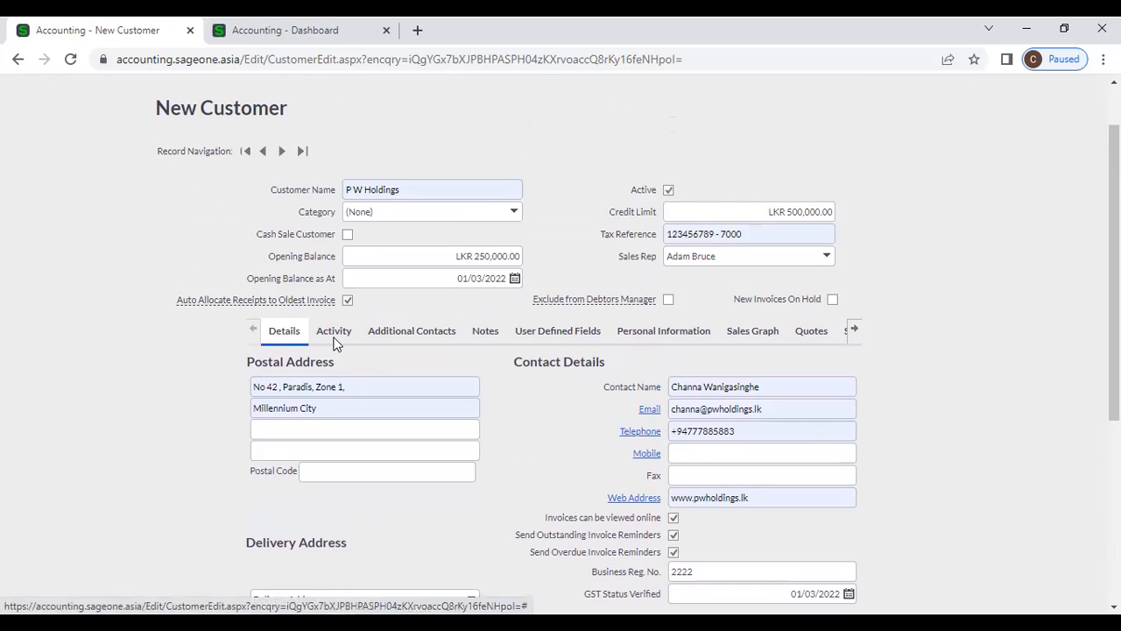
pyautogui.scroll(1, 243, 217)
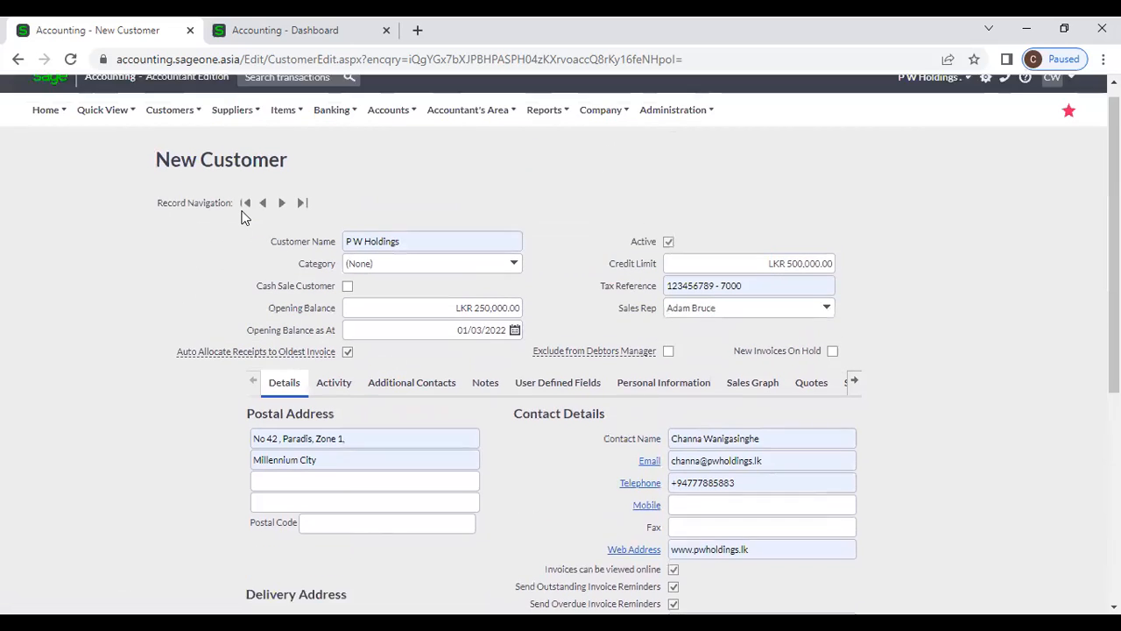
pyautogui.click(199, 133)
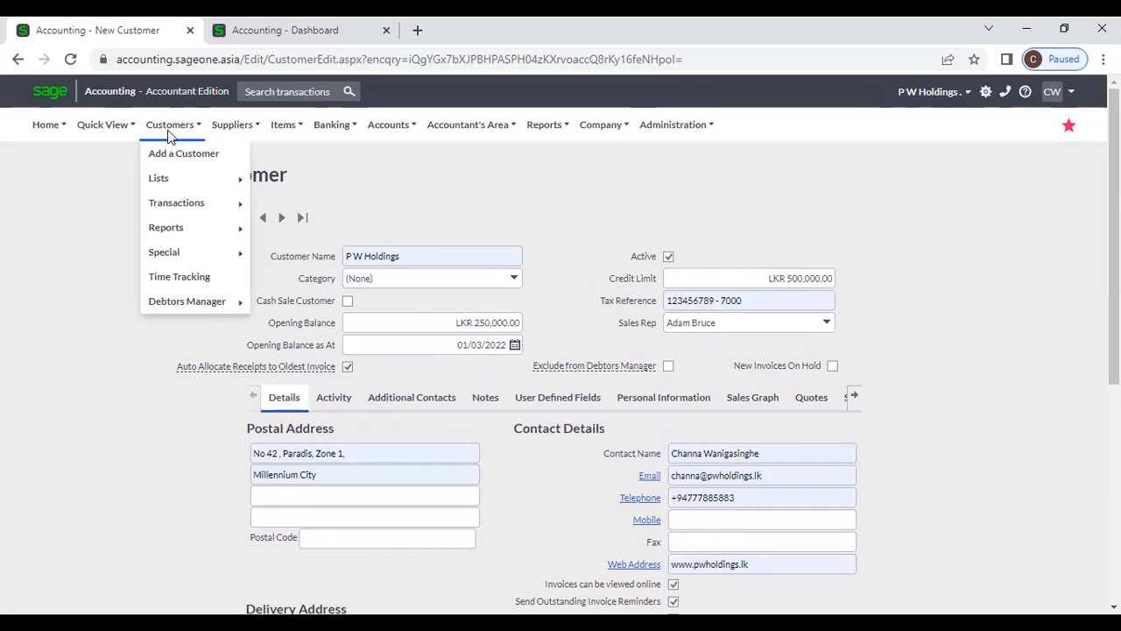
pyautogui.moveTo(182, 179)
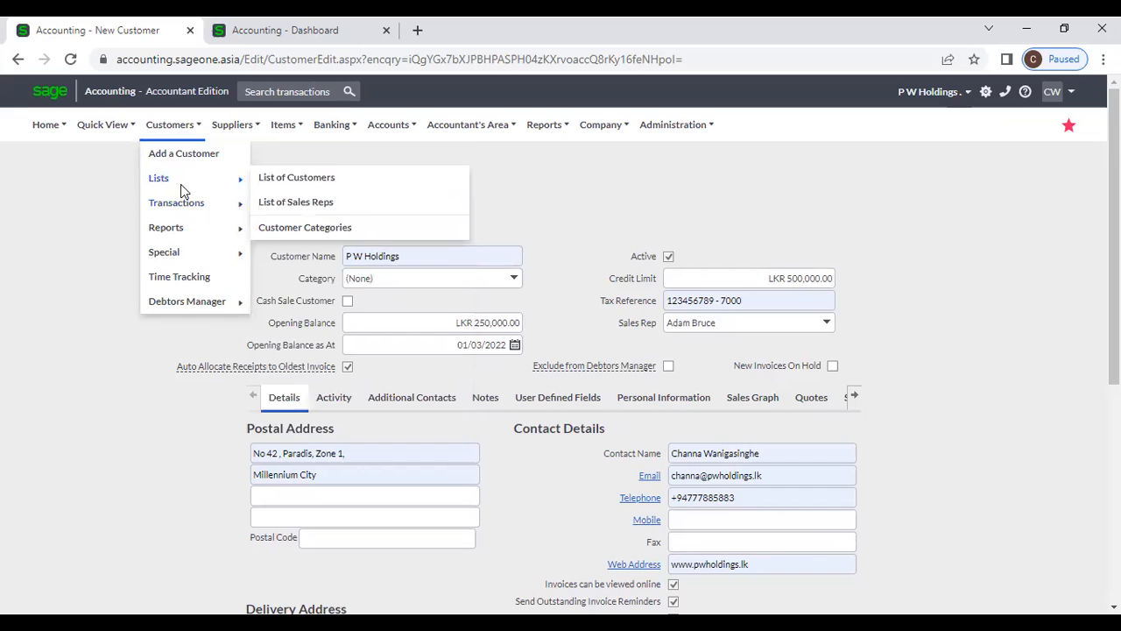
pyautogui.click(283, 179)
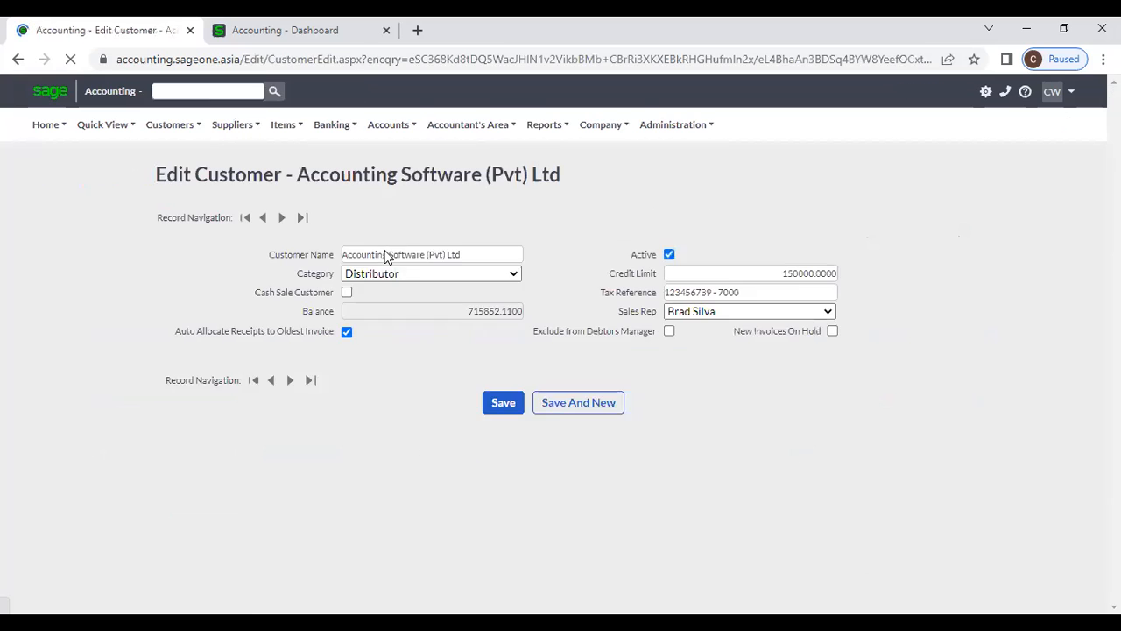
pyautogui.scroll(-1, 433, 342)
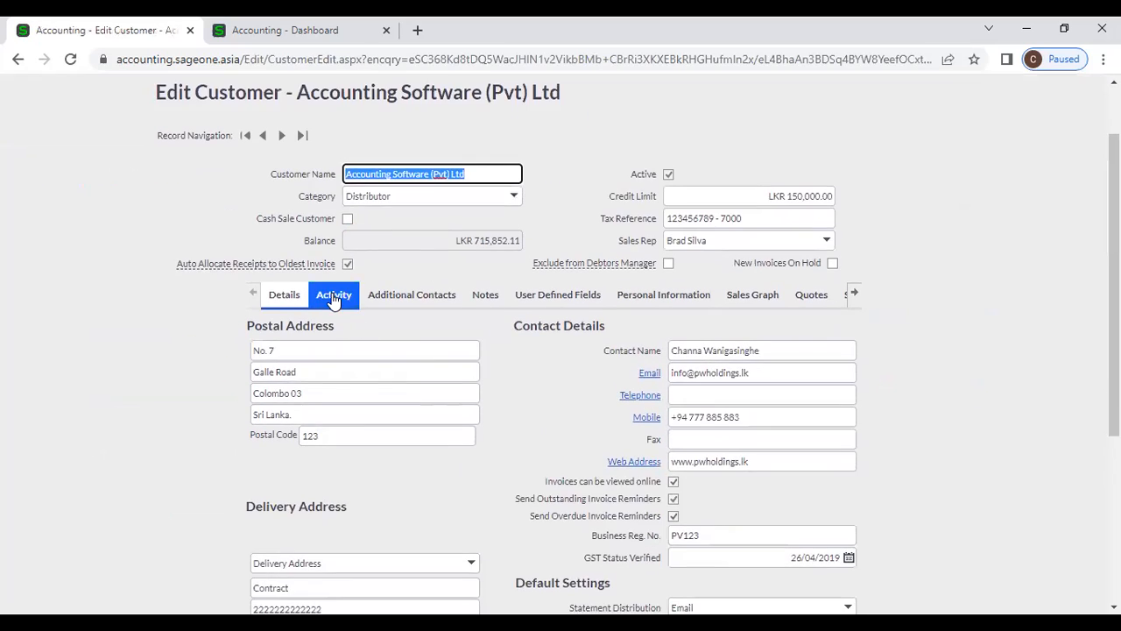
# - Examine the customer's activity totals and the individual tax invoices behind them, and return to the activity summary
pyautogui.click(333, 297)
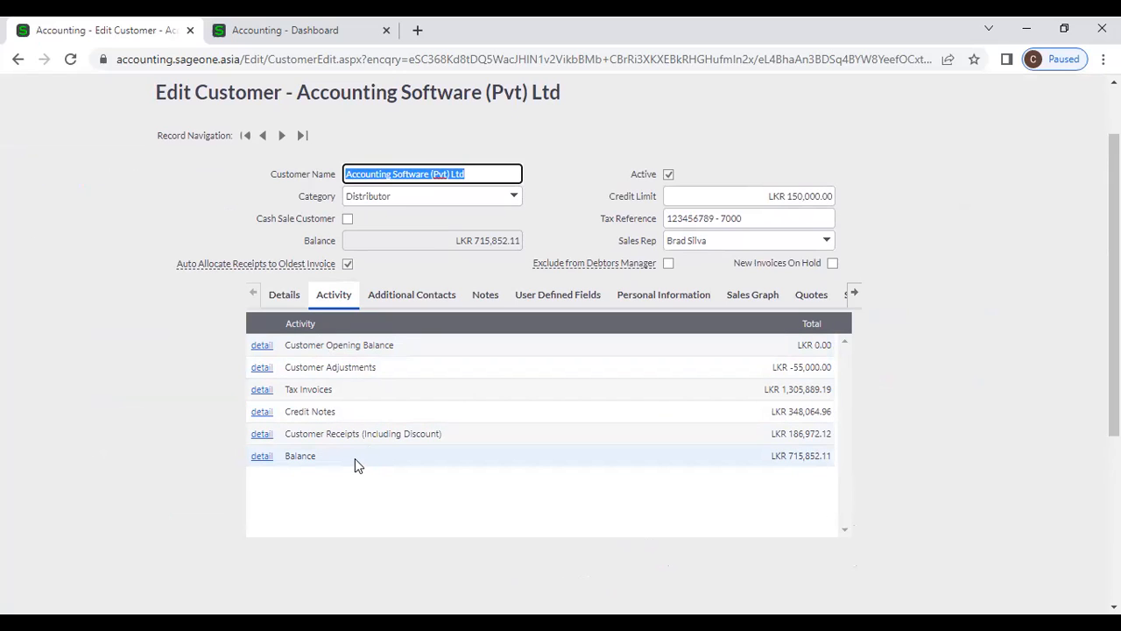
pyautogui.click(262, 388)
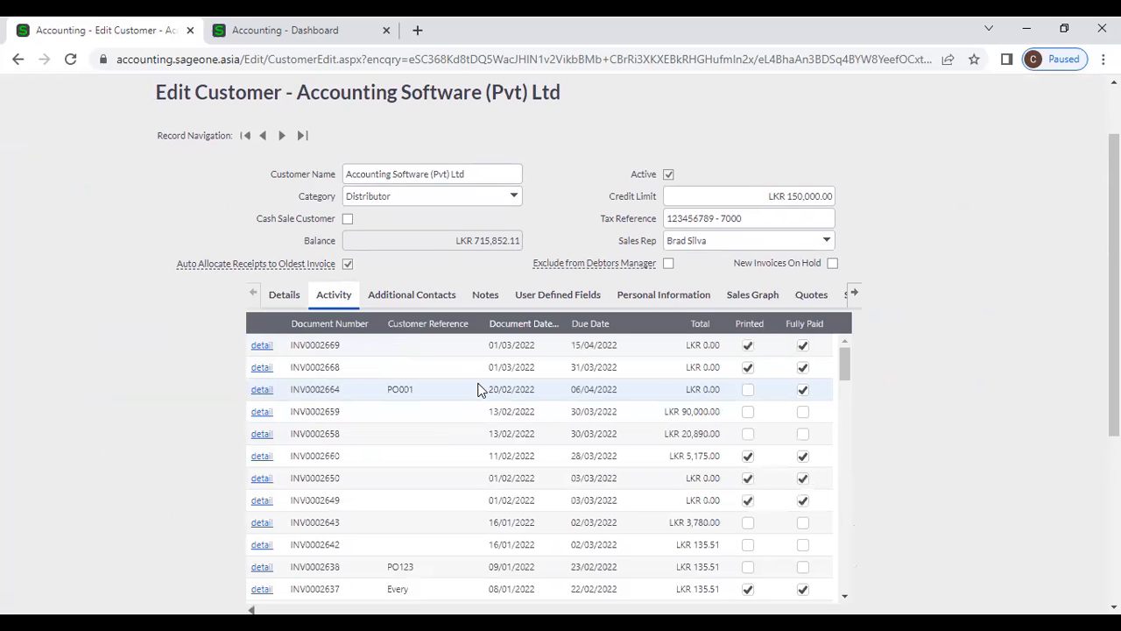
pyautogui.scroll(-10, 479, 389)
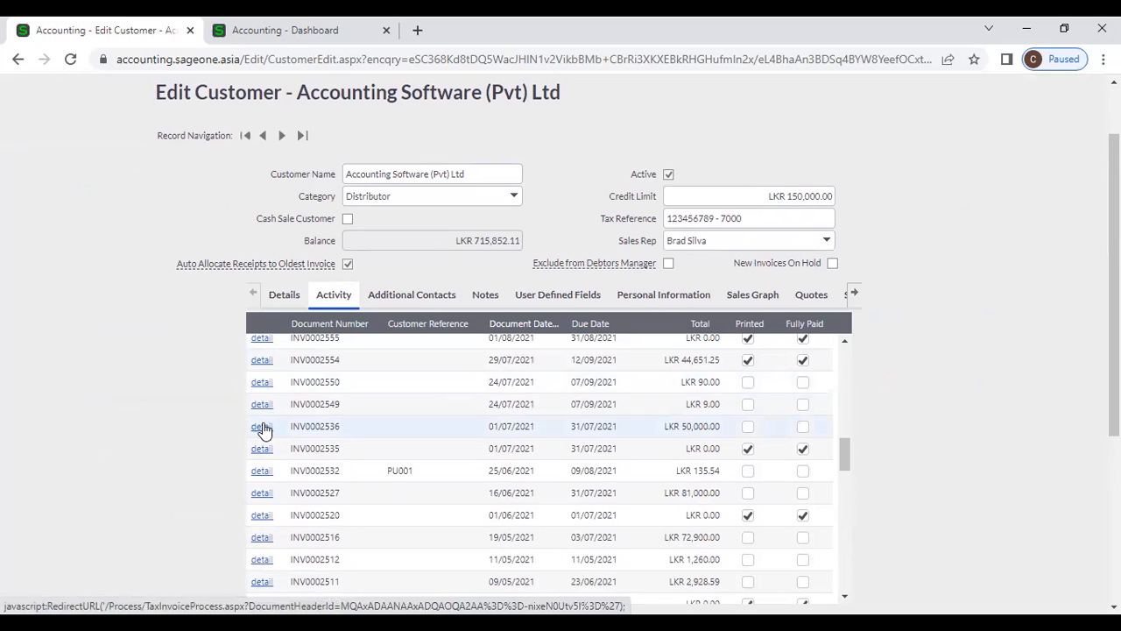
pyautogui.scroll(-10, 277, 411)
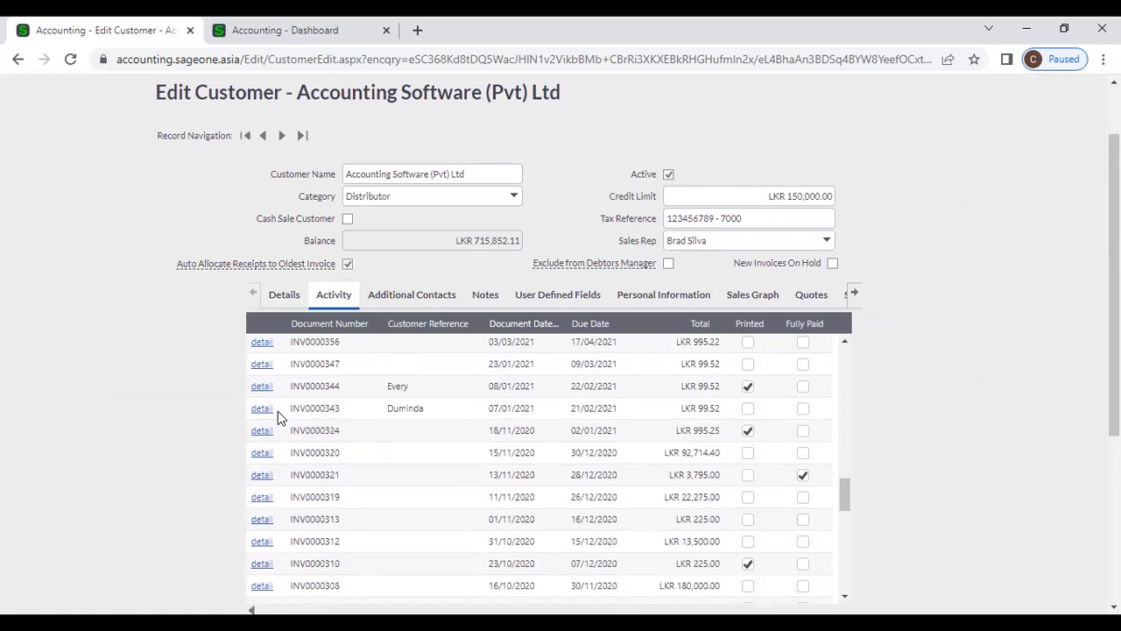
pyautogui.scroll(-4, 881, 463)
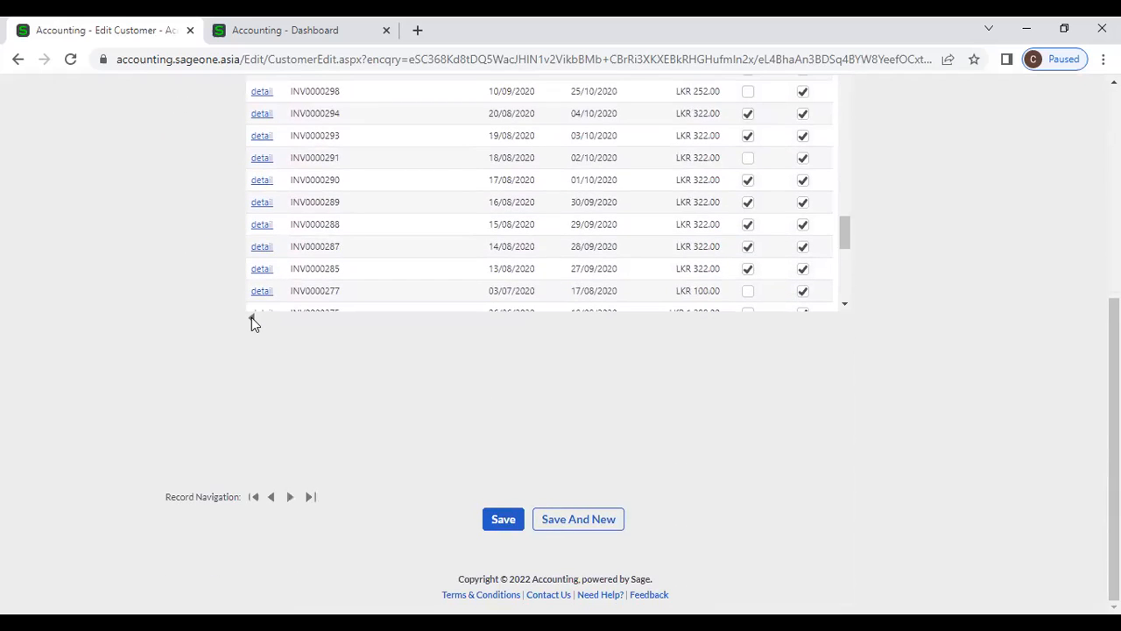
pyautogui.click(251, 318)
pyautogui.scroll(3, 394, 327)
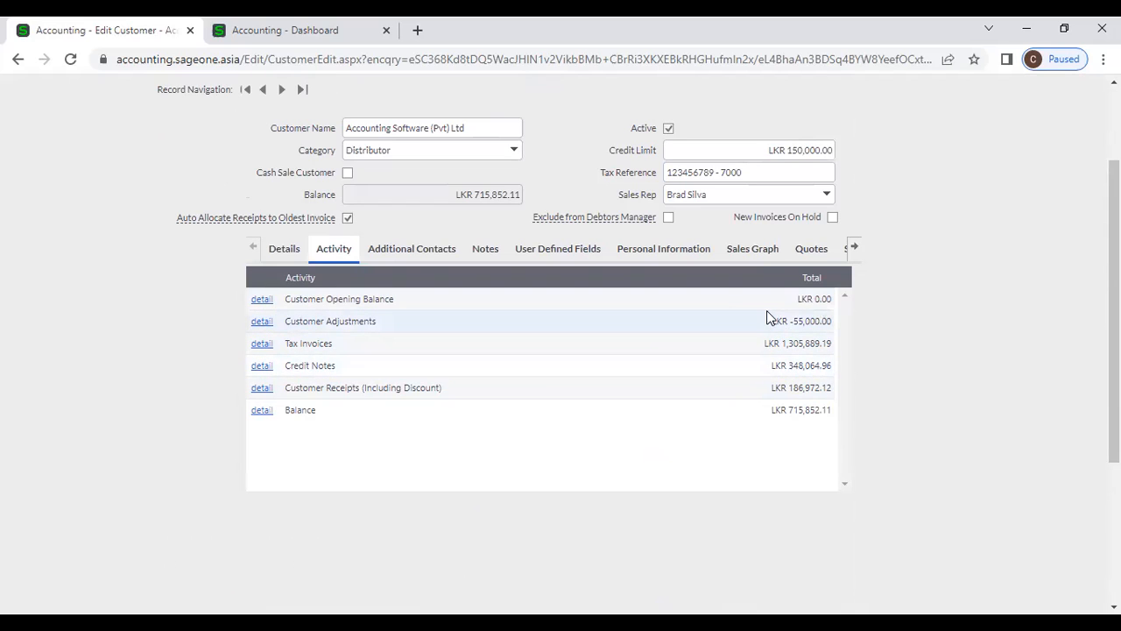
# - Review the customer's details and all columns of its additional contacts, including the outstanding and overdue invoice options
pyautogui.click(388, 259)
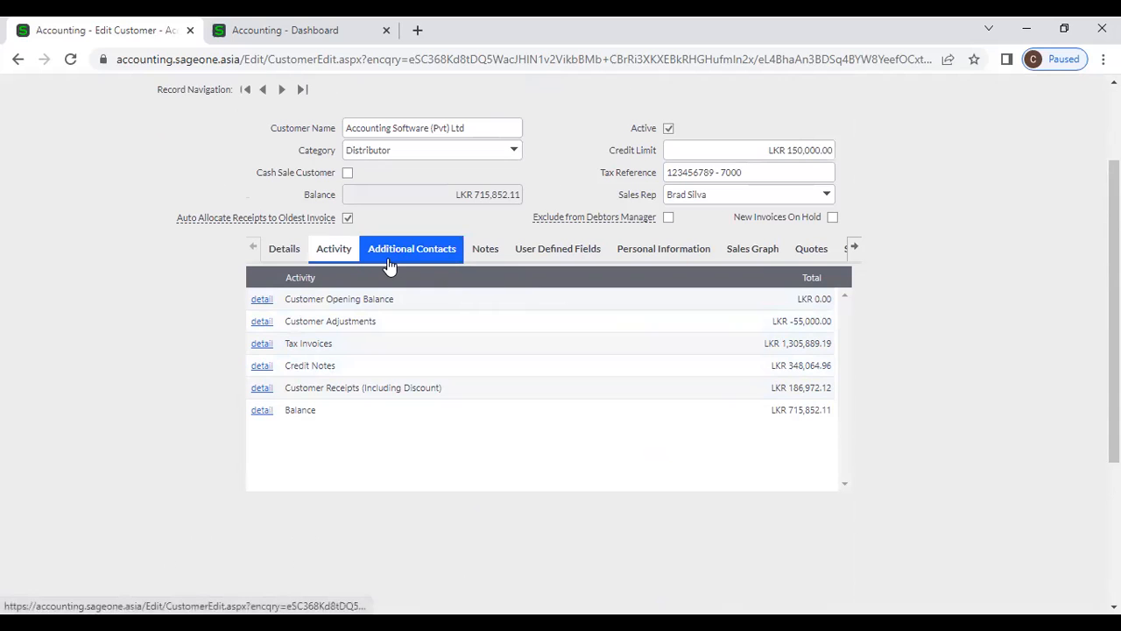
pyautogui.click(283, 254)
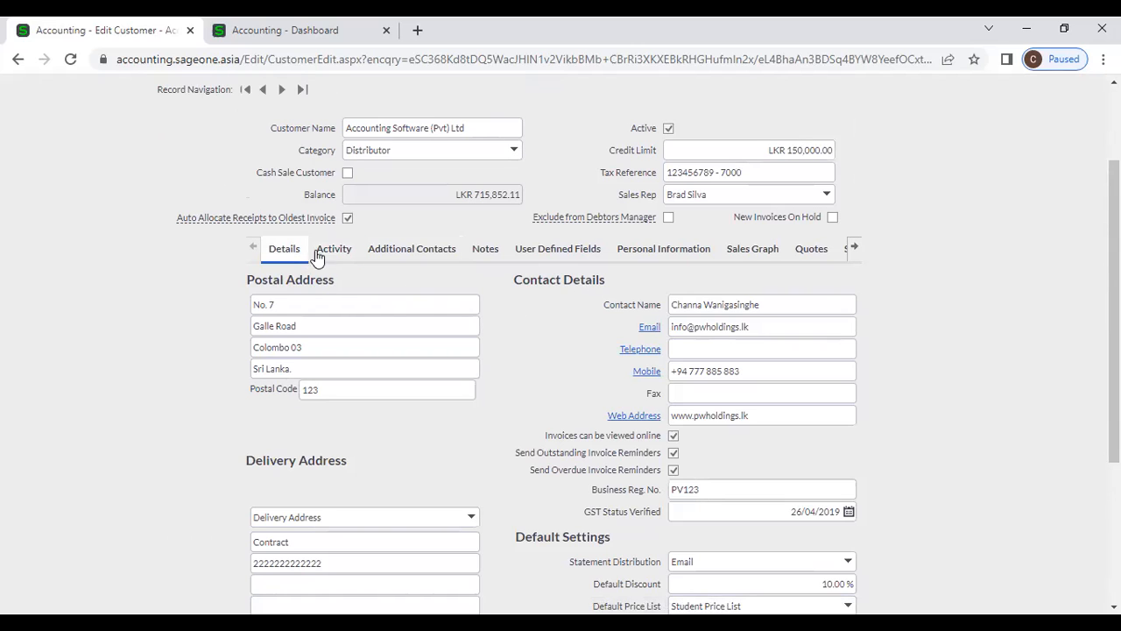
pyautogui.click(406, 253)
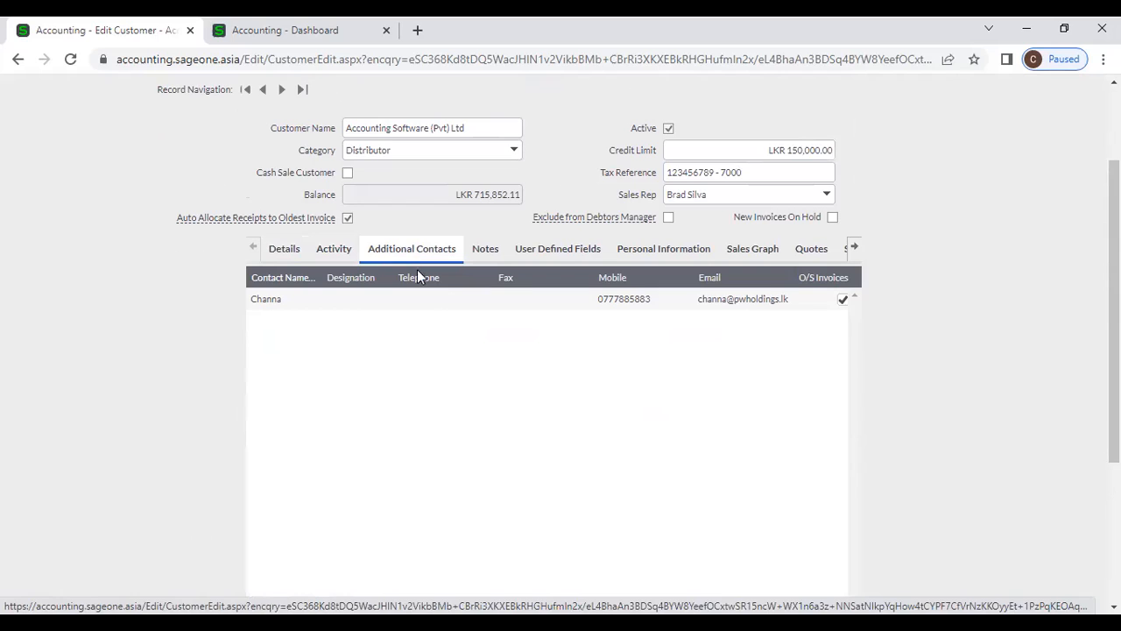
pyautogui.scroll(-3, 861, 511)
pyautogui.hscroll(2, 791, 539)
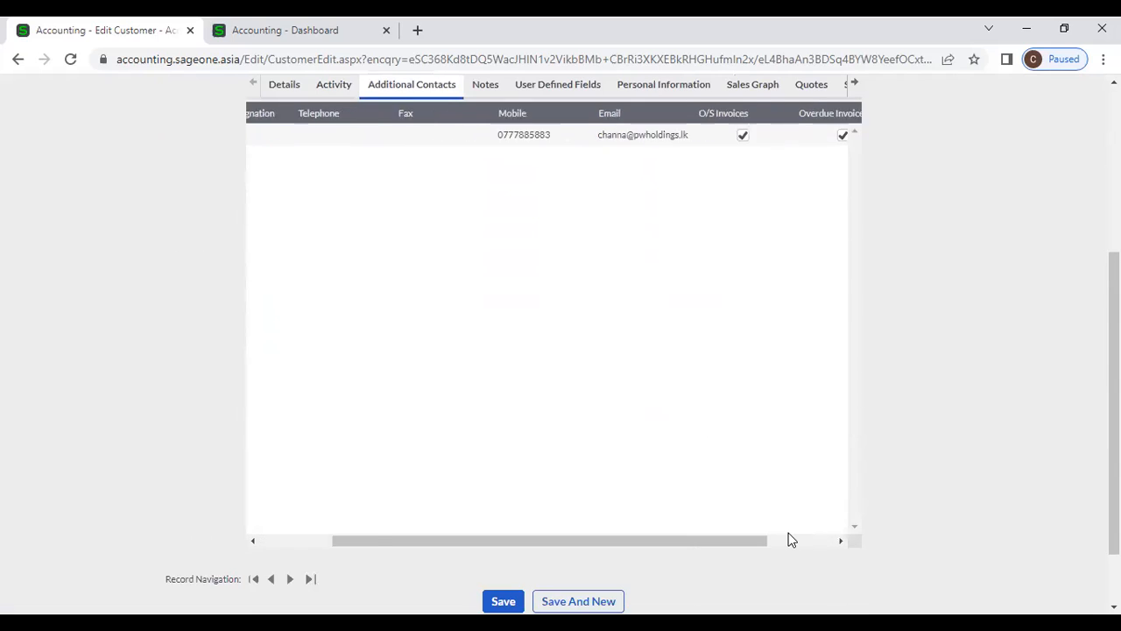
pyautogui.hscroll(2, 791, 540)
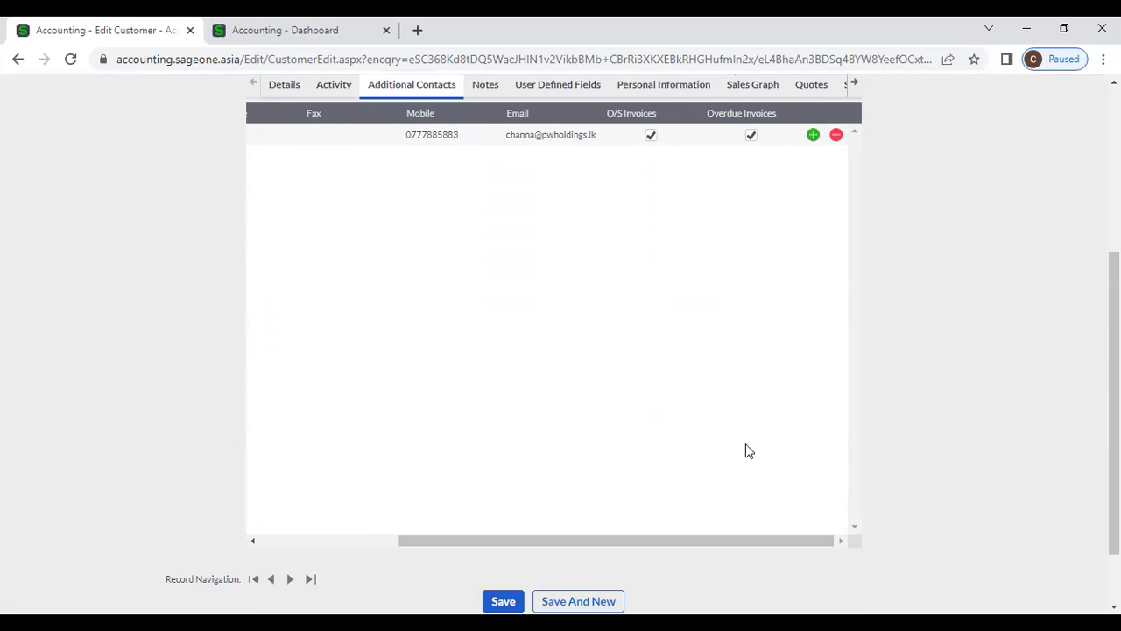
# - Add two blank lines below the existing entry in the customer's additional contacts
pyautogui.click(814, 135)
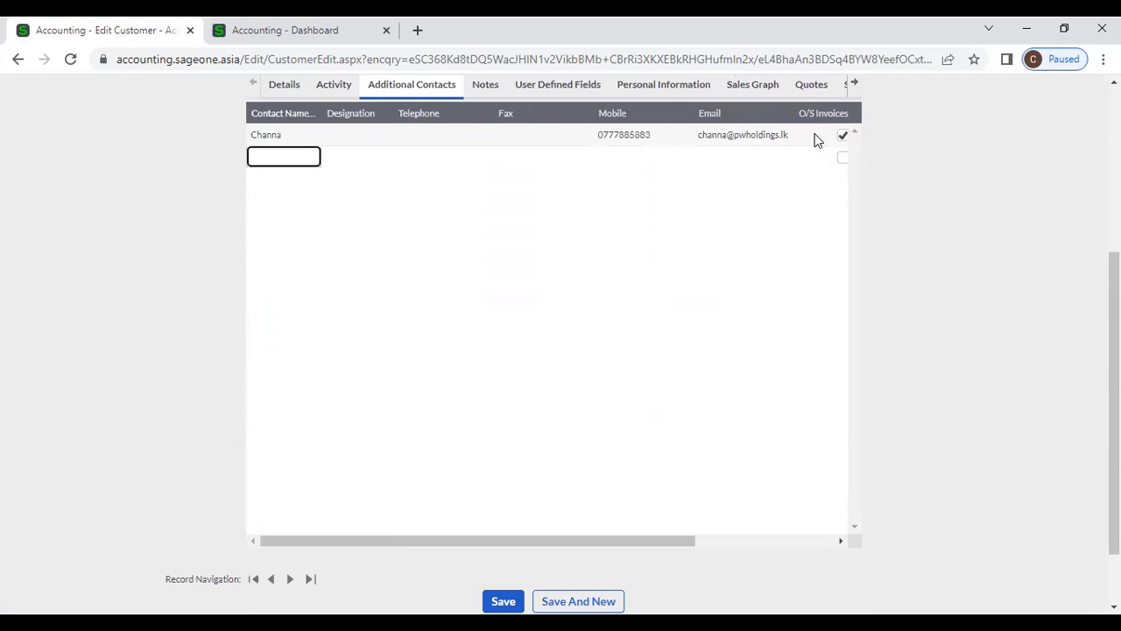
pyautogui.hscroll(4, 700, 537)
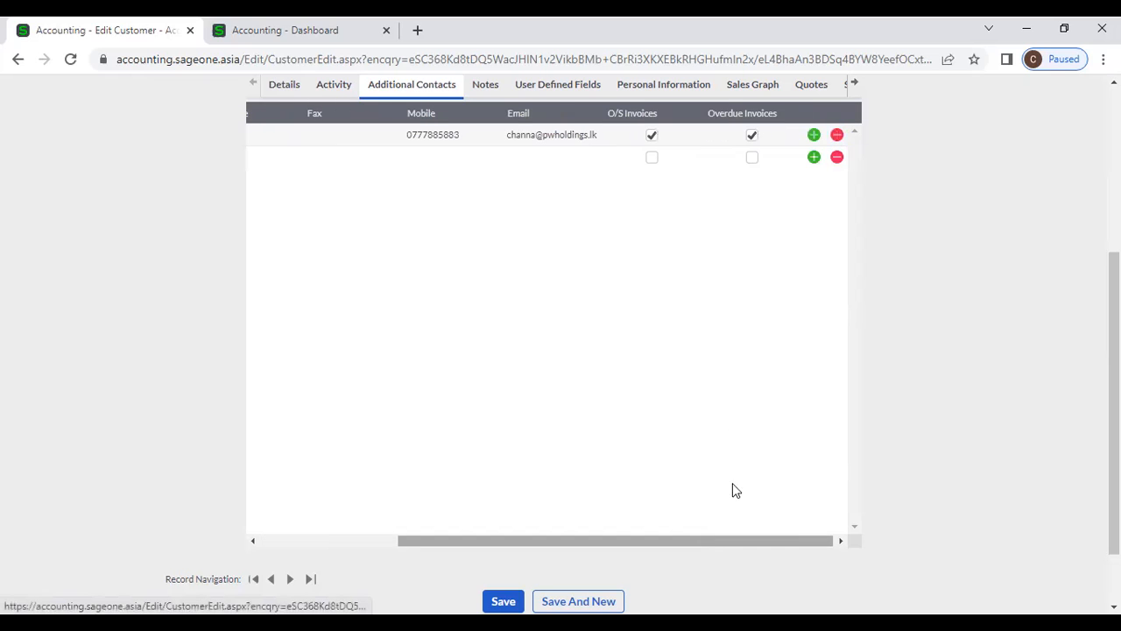
pyautogui.click(811, 158)
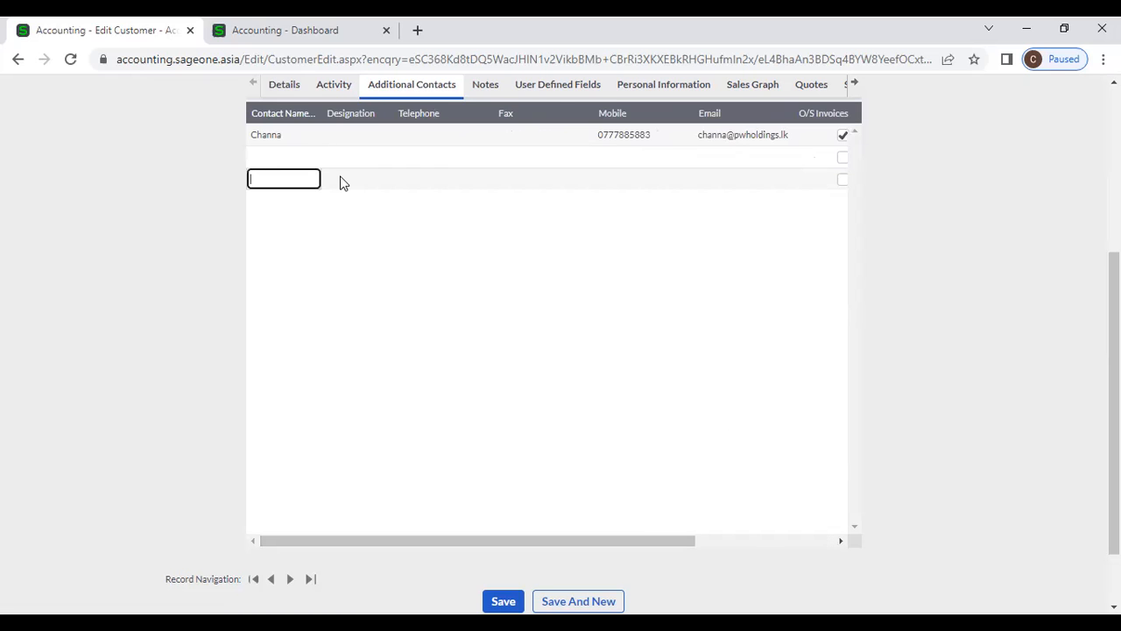
# - Go through the existing additional contact's designation, telephone, fax, mobile and email fields
pyautogui.click(360, 139)
pyautogui.click(418, 148)
pyautogui.click(418, 140)
pyautogui.click(539, 131)
pyautogui.click(625, 133)
pyautogui.click(727, 139)
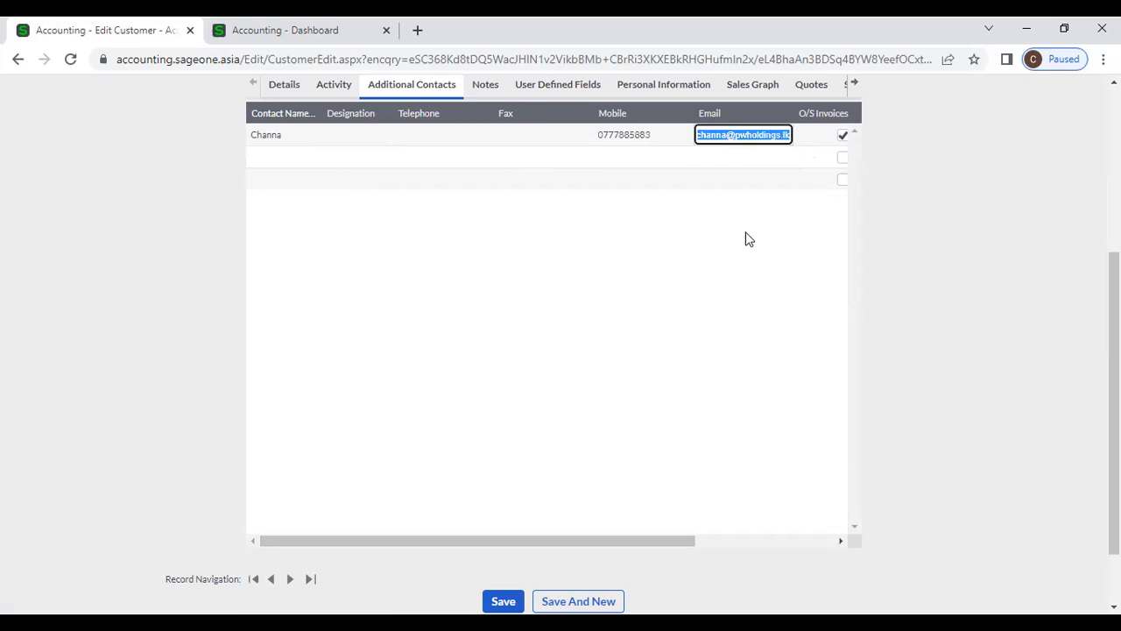
# - Remove the last blank additional contact line and add a new line below the remaining blank one
pyautogui.click(708, 540)
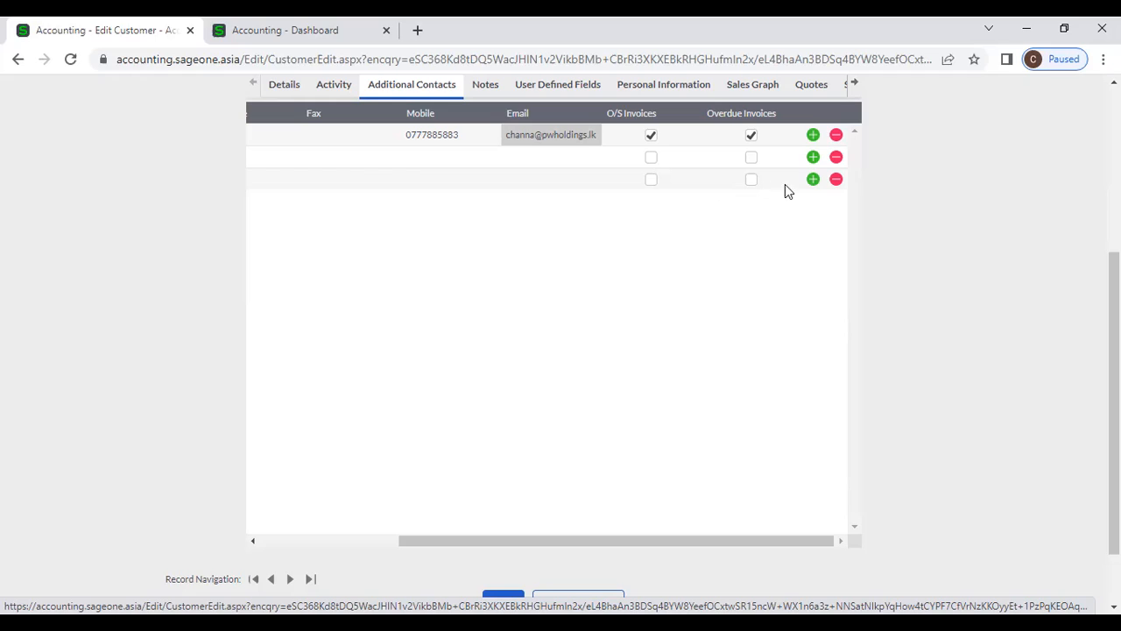
pyautogui.click(836, 180)
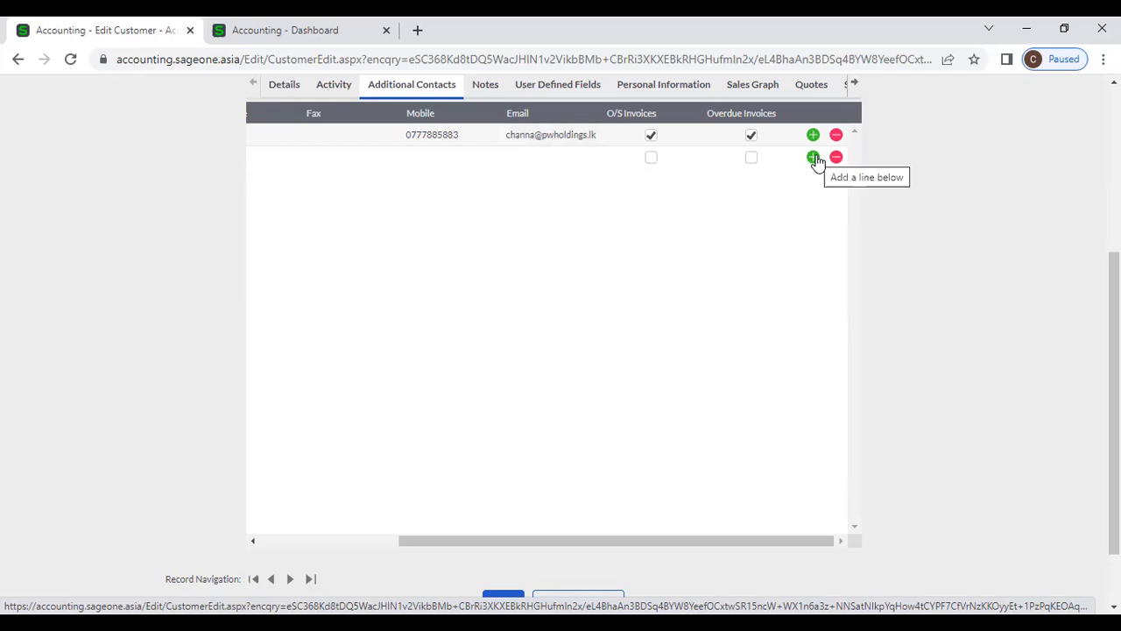
pyautogui.click(813, 159)
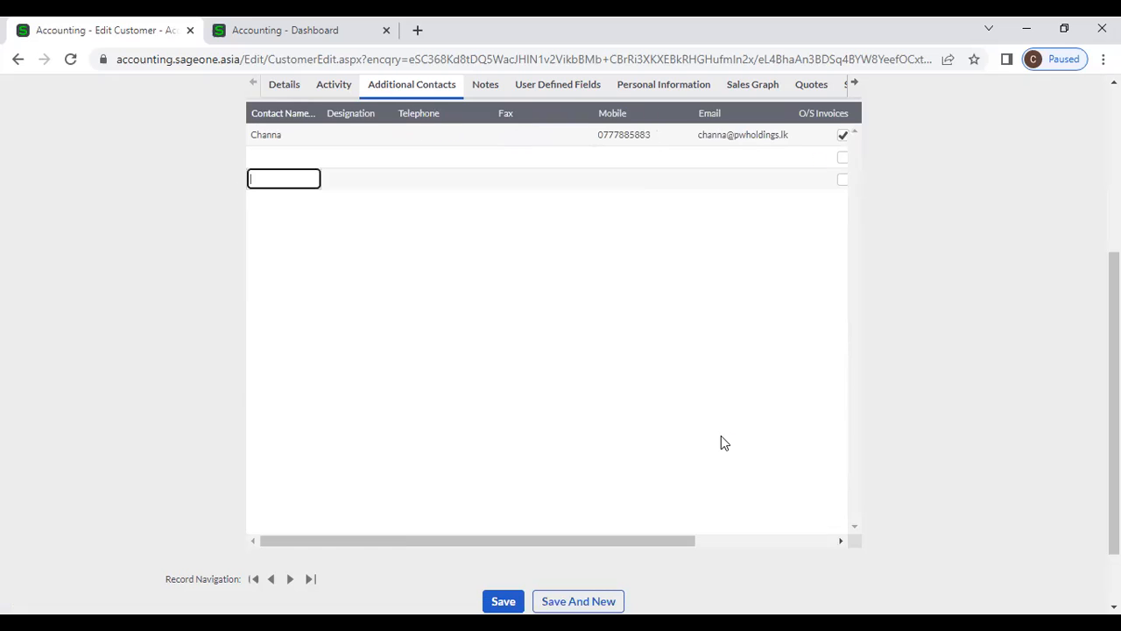
# - View the customer's notes and open the action date of the note entered on 09/01/2022
pyautogui.scroll(1, 721, 436)
pyautogui.click(496, 168)
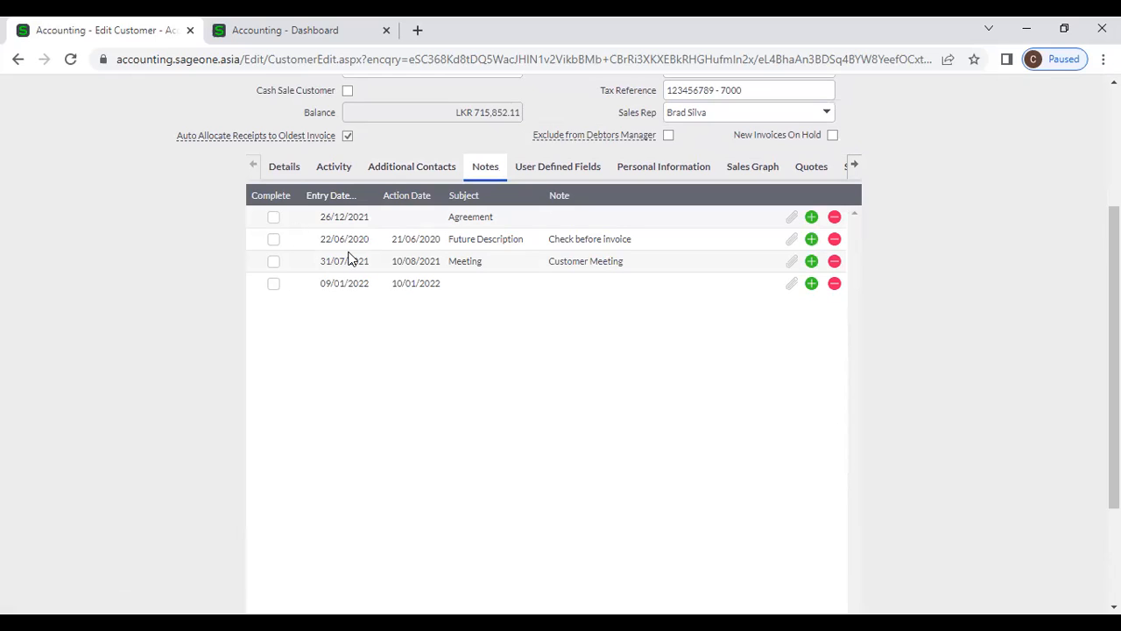
pyautogui.click(429, 285)
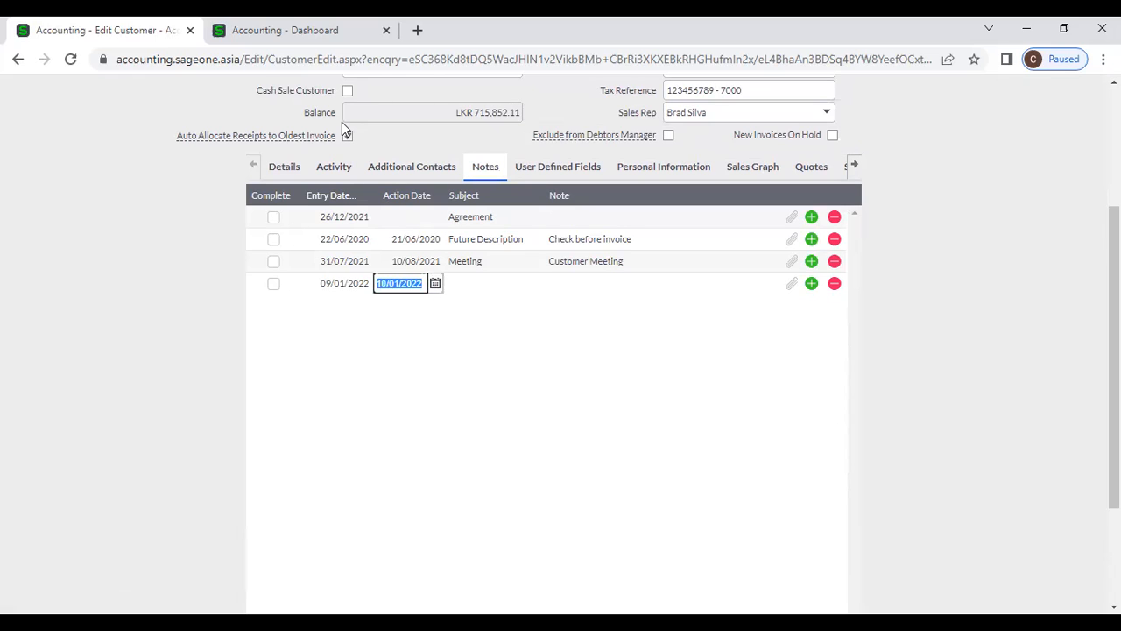
# - Duplicate the customer record's browser tab and open the main Dashboard in the copy
pyautogui.scroll(3, 362, 129)
pyautogui.rightClick(72, 27)
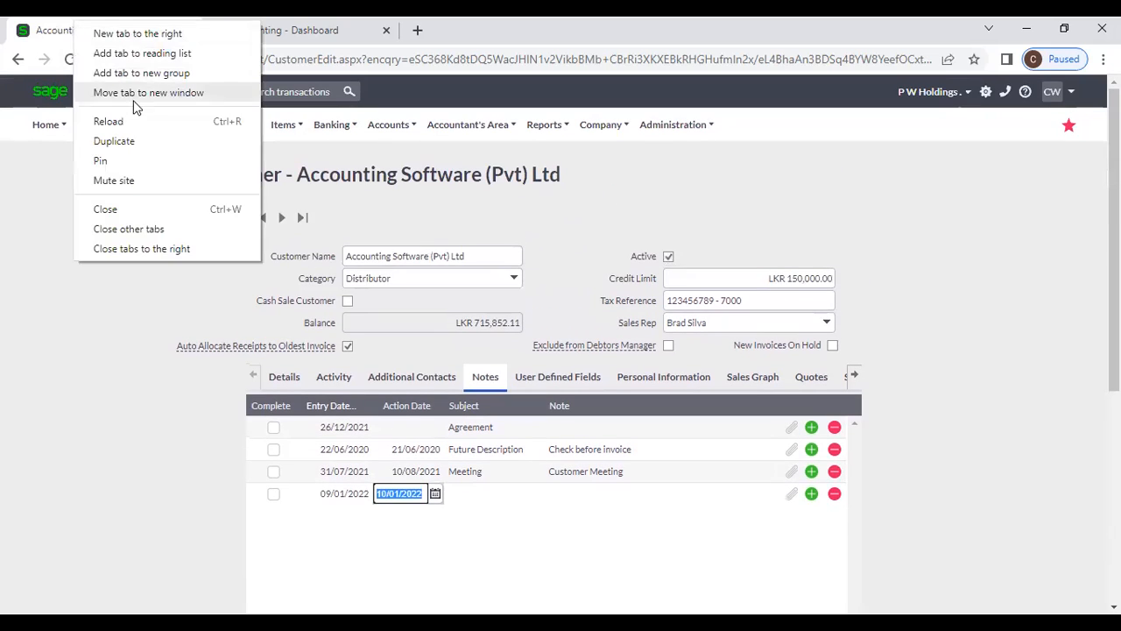
pyautogui.click(143, 139)
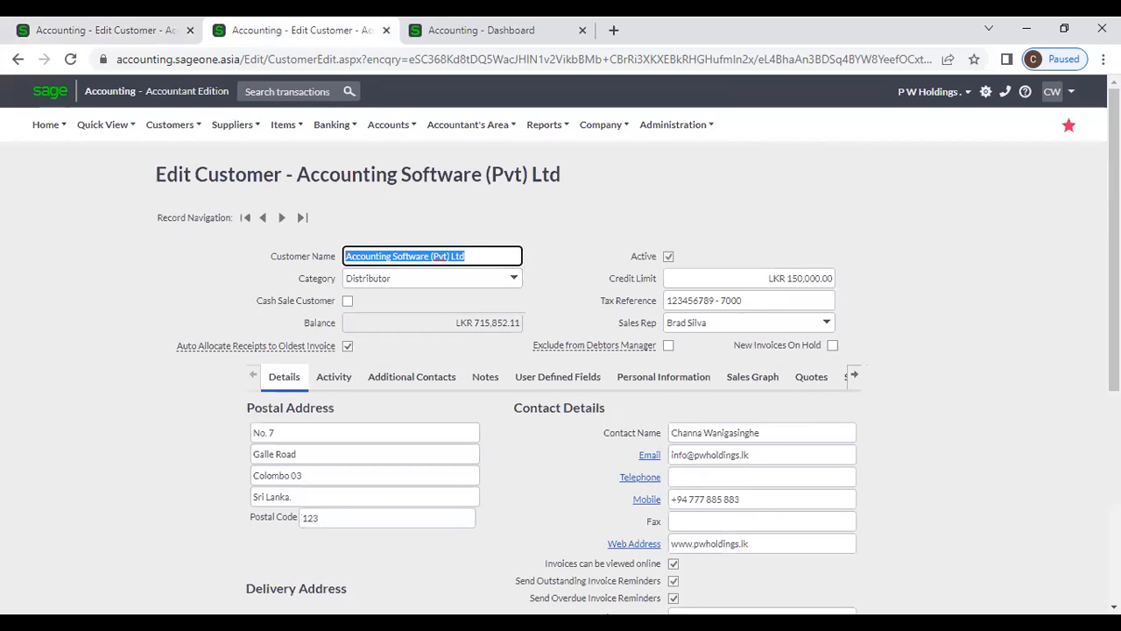
pyautogui.moveTo(52, 122)
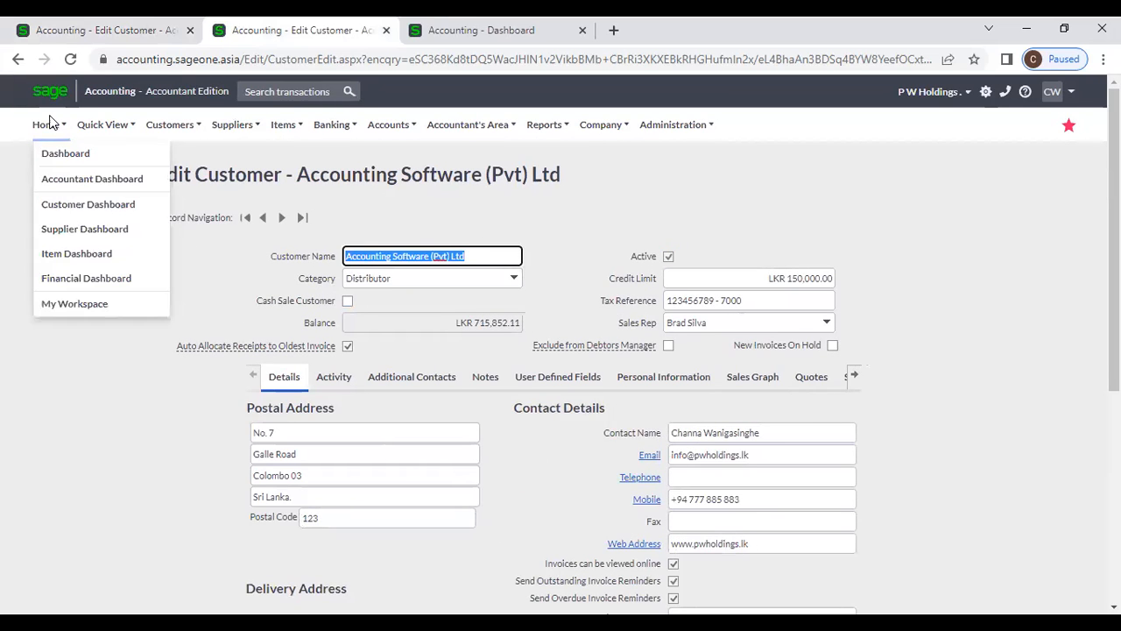
pyautogui.click(60, 159)
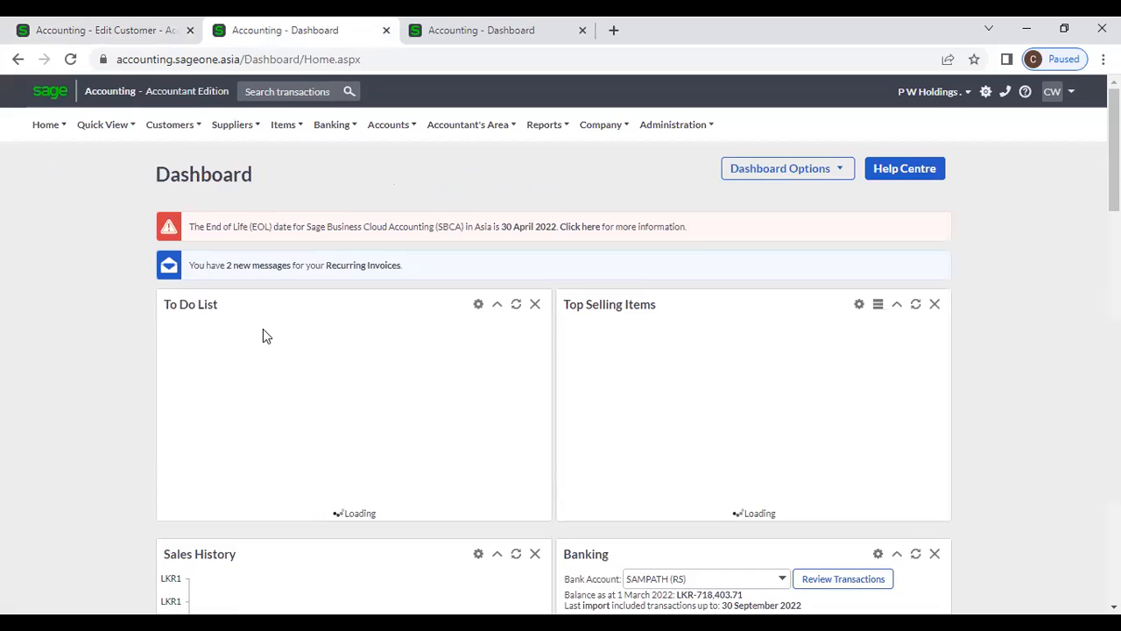
# - Examine the overdue customer notes in the Dashboard's To Do List and return to the Accounting Software (Pvt) Ltd notes
pyautogui.scroll(-2, 262, 335)
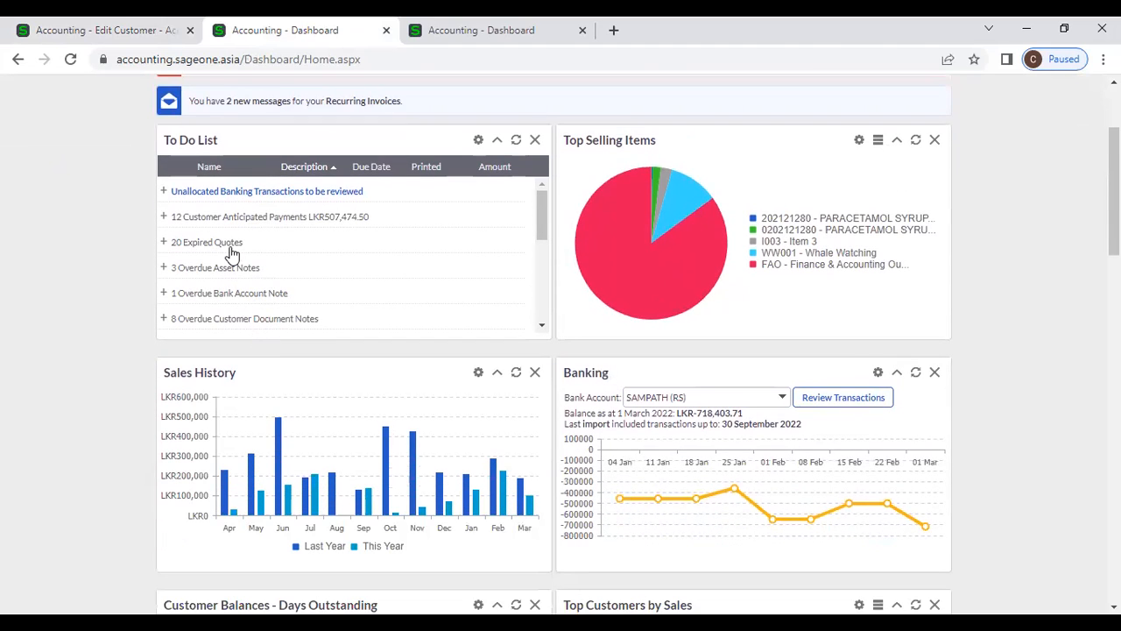
pyautogui.scroll(-1, 232, 253)
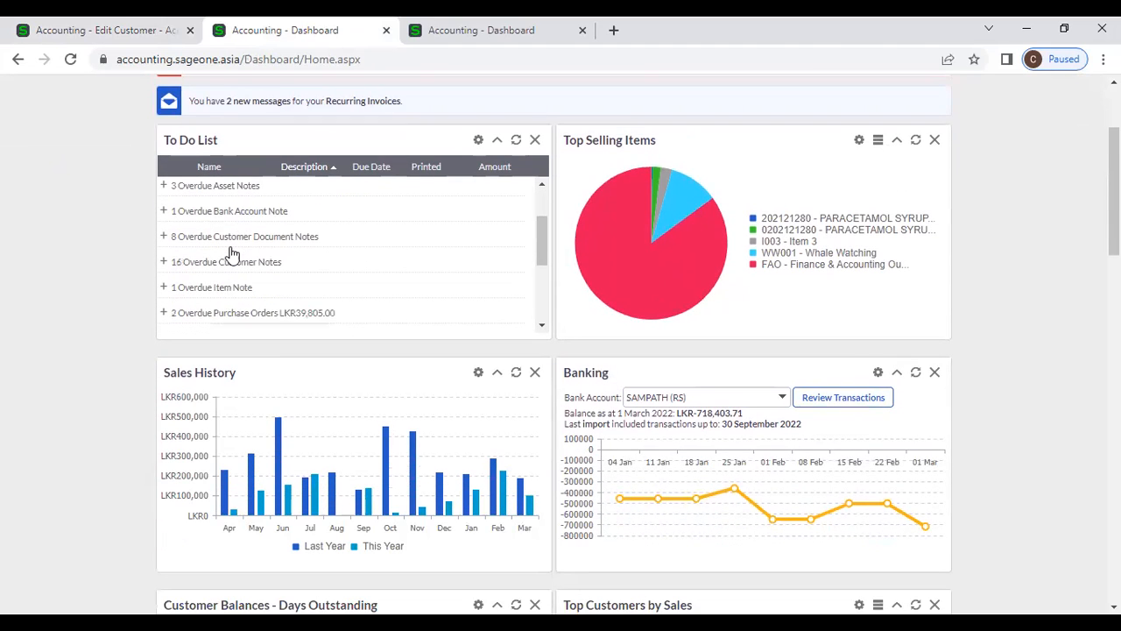
pyautogui.click(163, 262)
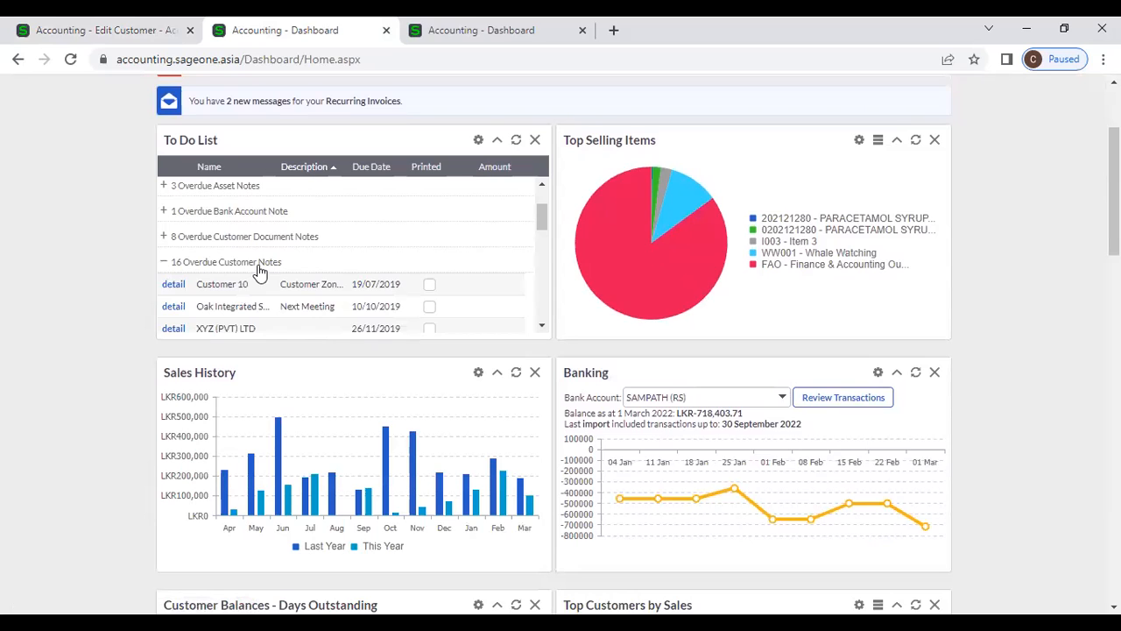
pyautogui.scroll(-1, 259, 272)
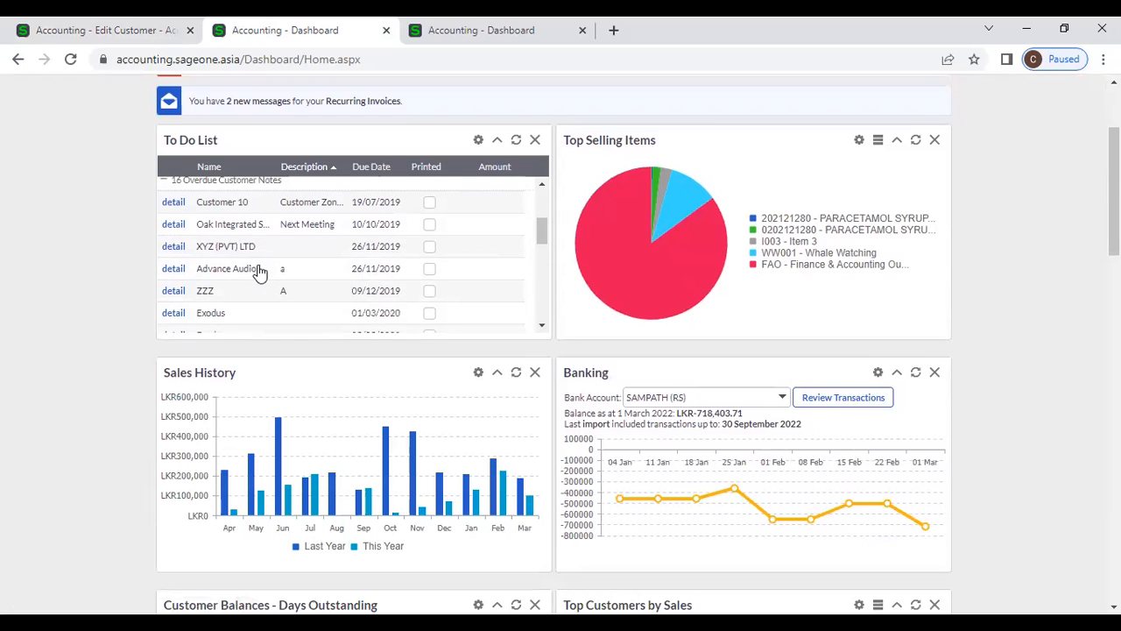
pyautogui.click(77, 36)
pyautogui.click(1044, 381)
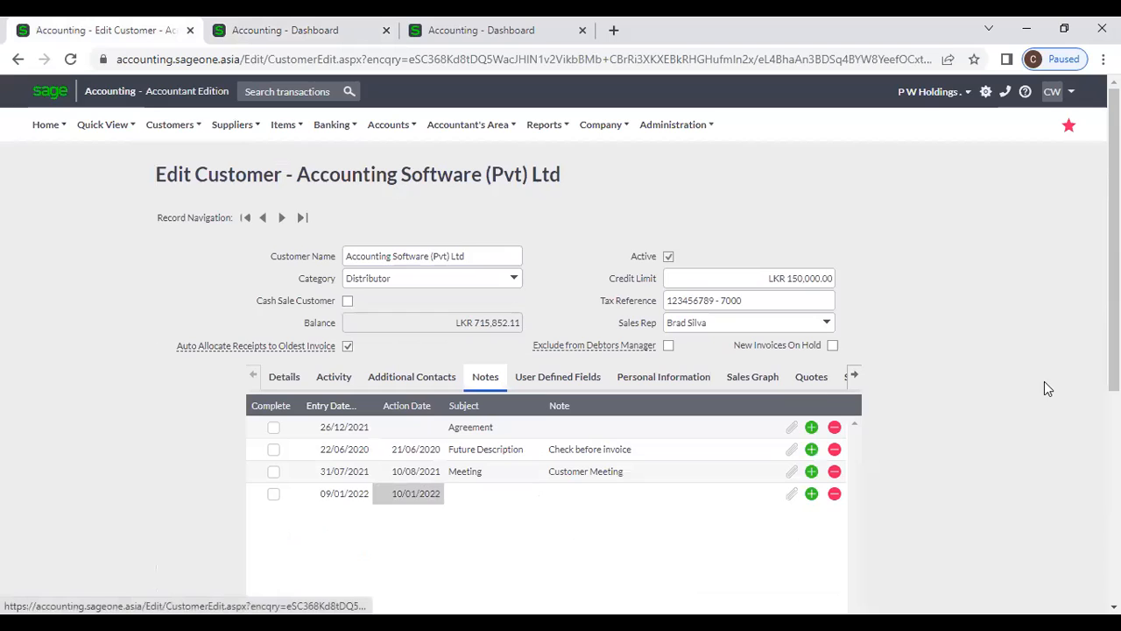
# - Check the attachment size limits for the customer's Agreement note and close the attachments window
pyautogui.click(791, 427)
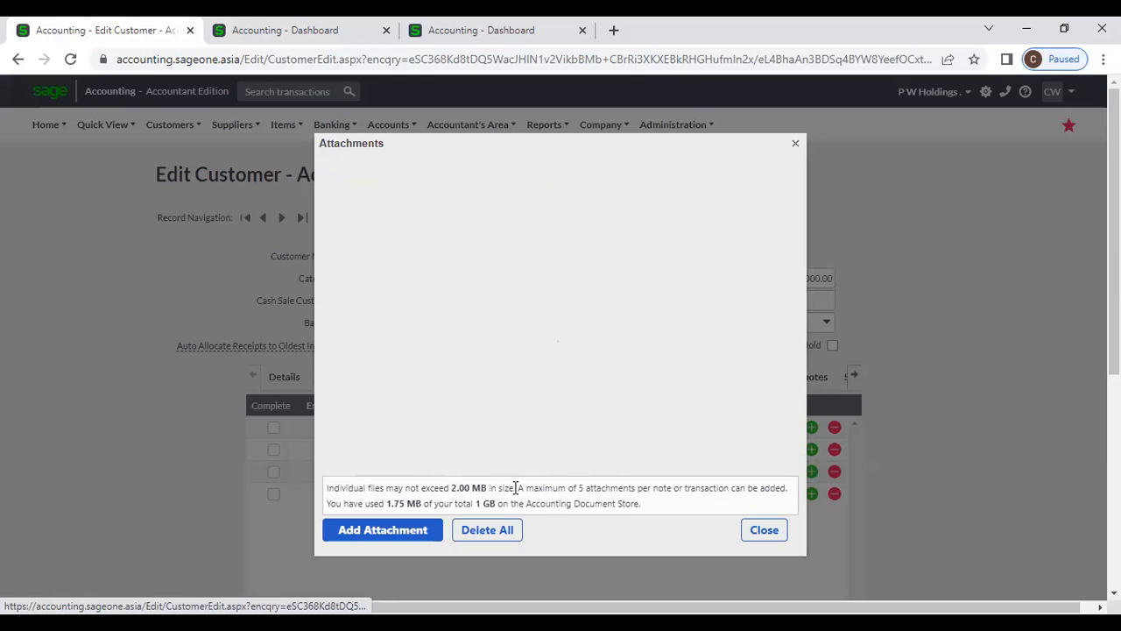
pyautogui.moveTo(426, 487); pyautogui.dragTo(488, 488)
pyautogui.click(776, 531)
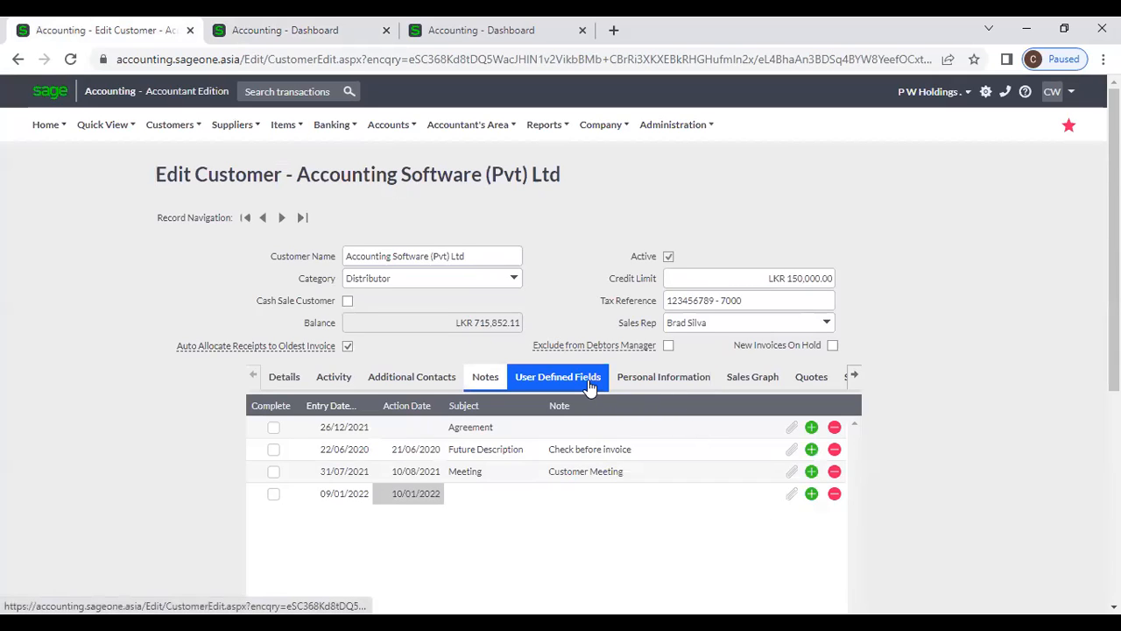
# - Examine the customer's user-defined text, numeric, yes/no and date fields, including the NIC entry
pyautogui.click(588, 379)
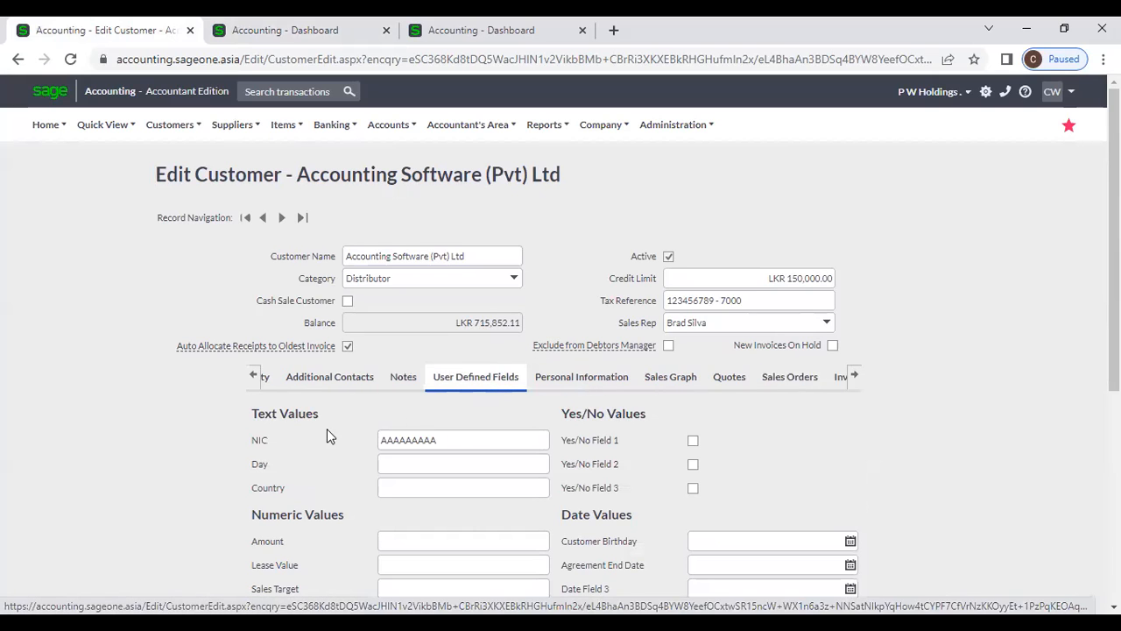
pyautogui.scroll(-2, 327, 429)
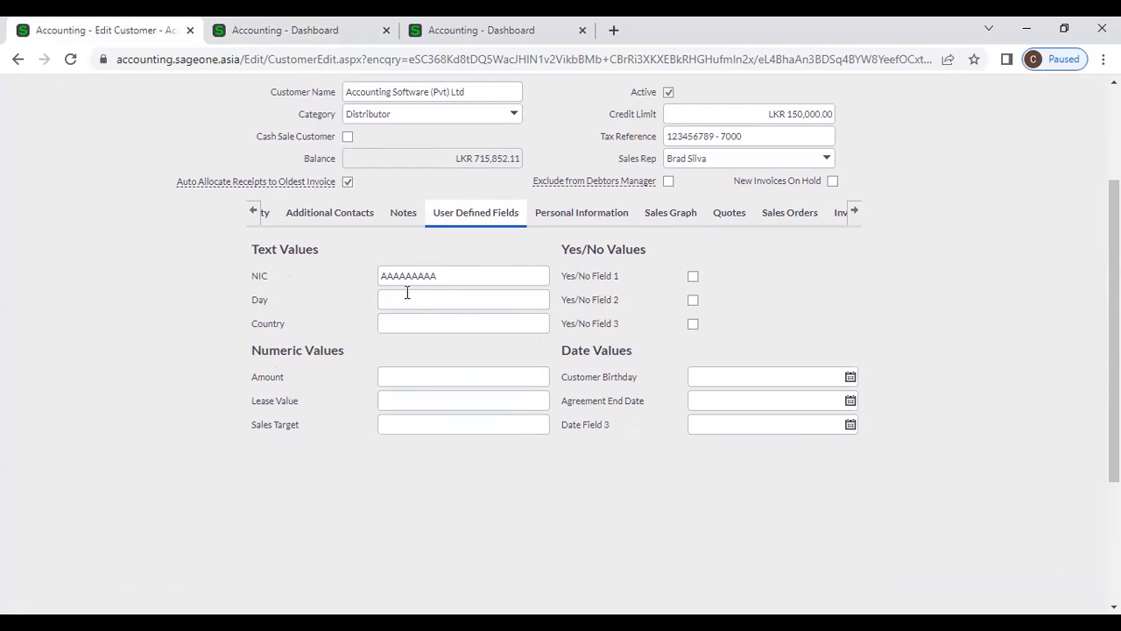
pyautogui.doubleClick(456, 280)
# - Try the extended removal date option in the customer's personal information settings and leave it disabled
pyautogui.click(564, 221)
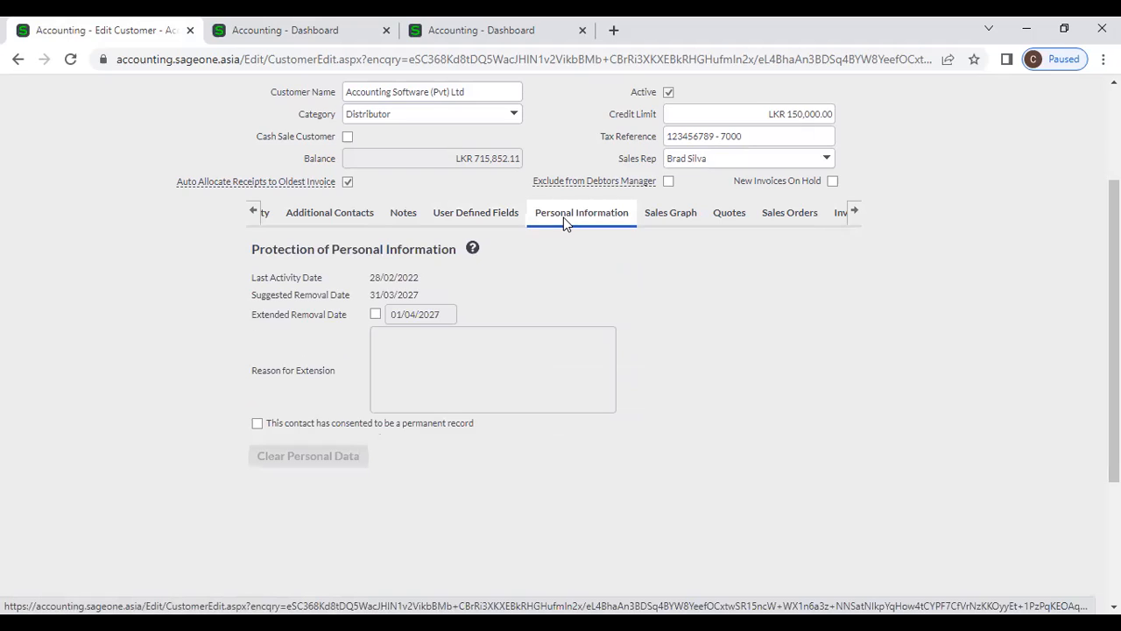
pyautogui.click(376, 315)
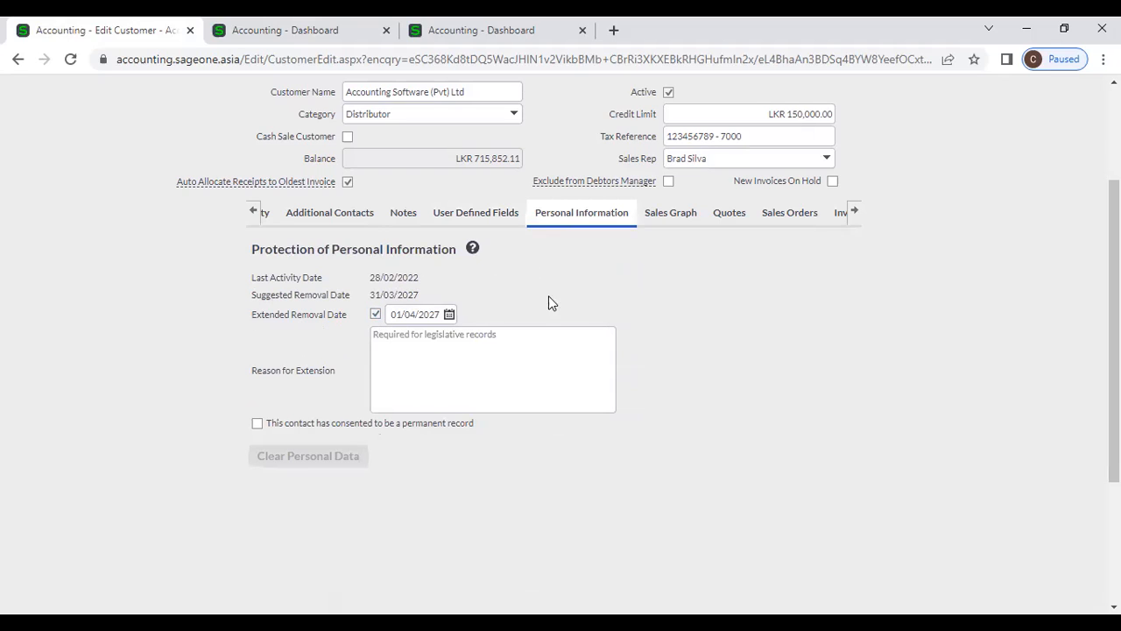
pyautogui.click(376, 315)
pyautogui.click(376, 315)
pyautogui.click(376, 315)
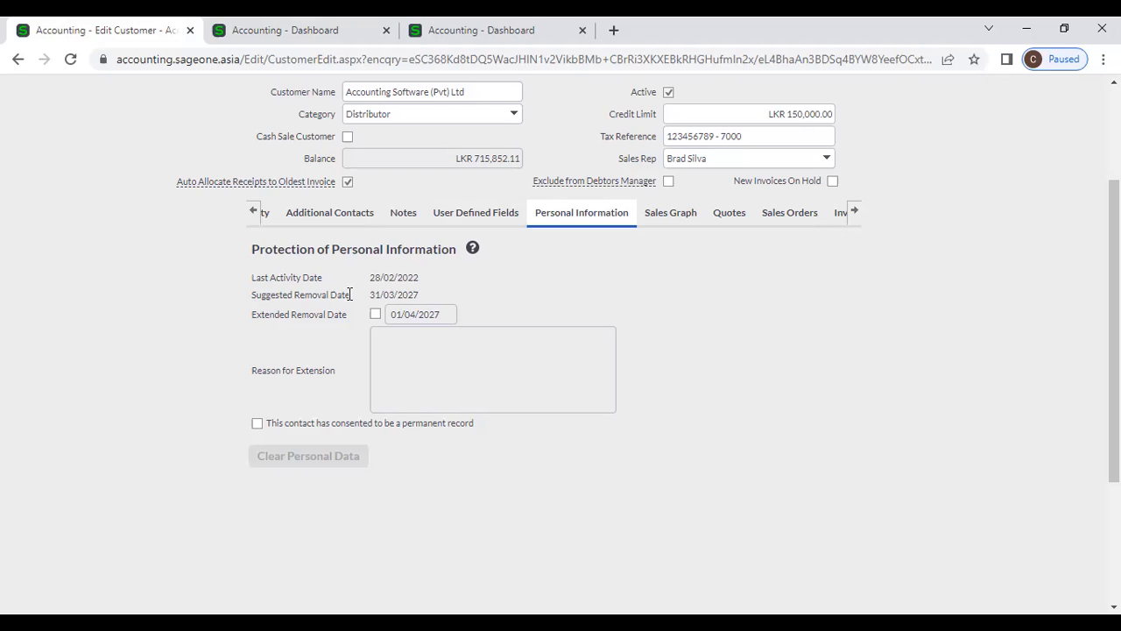
# - Examine the customer's sales graph and the lists of its quotes and sales orders
pyautogui.click(668, 224)
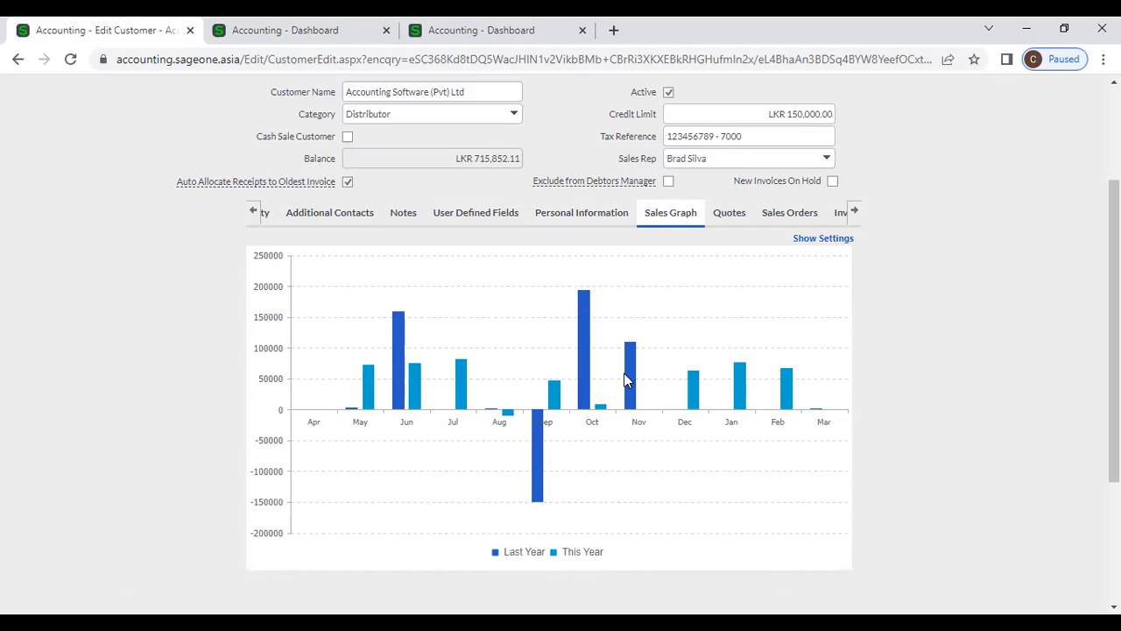
pyautogui.click(727, 225)
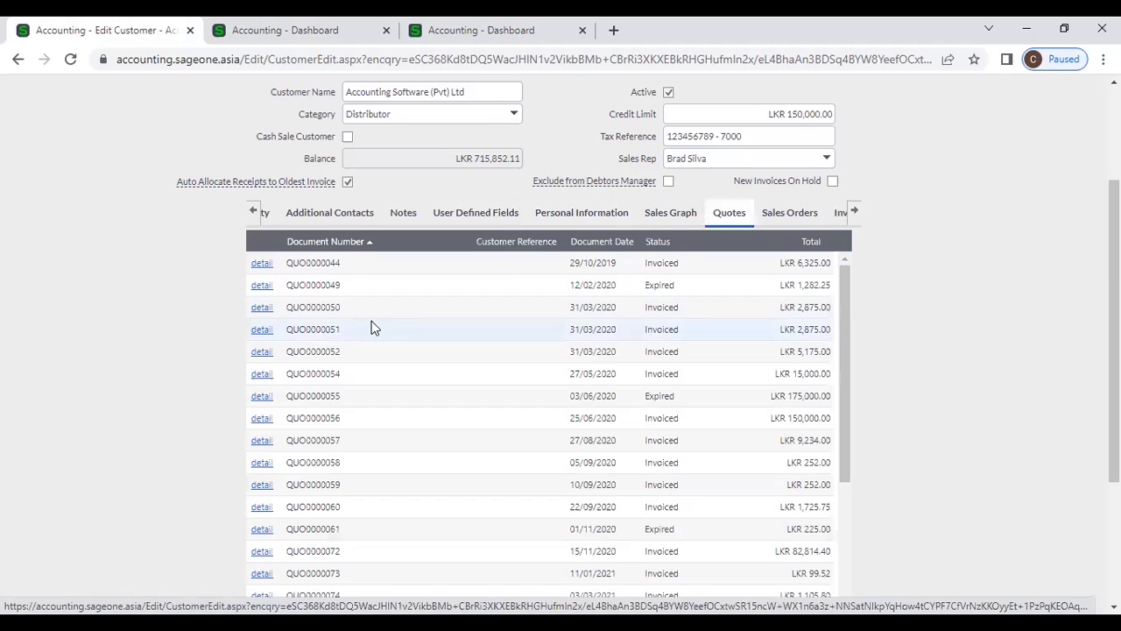
pyautogui.scroll(-3, 348, 320)
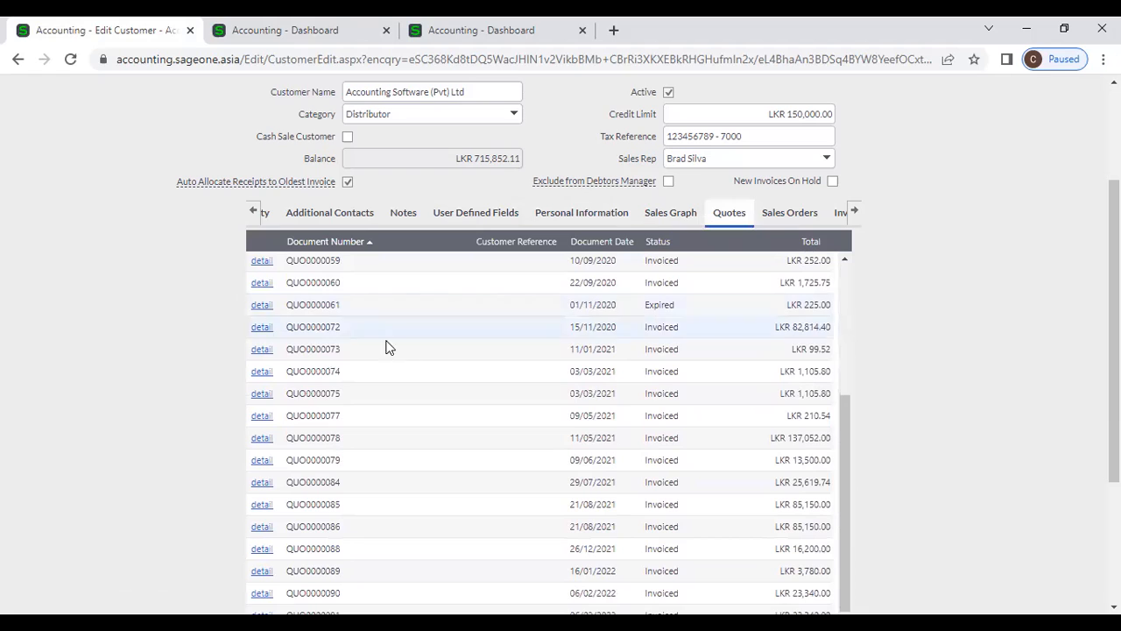
pyautogui.click(773, 226)
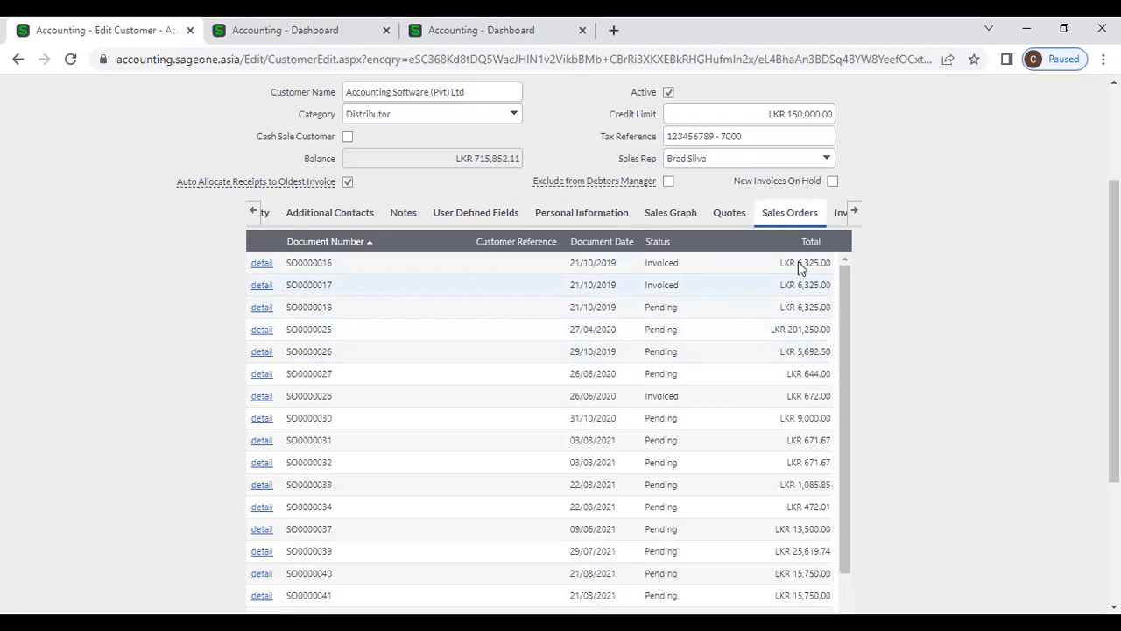
# - Examine the customer's unpaid invoices and the option to include paid invoices
pyautogui.click(854, 211)
pyautogui.click(780, 220)
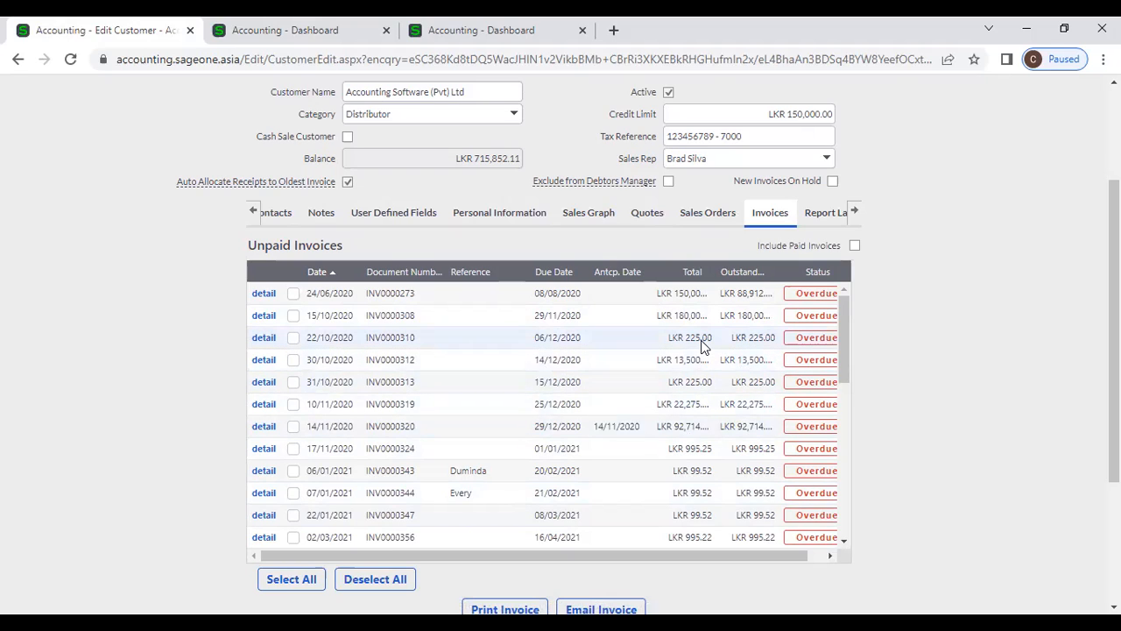
pyautogui.moveTo(245, 248); pyautogui.dragTo(341, 248)
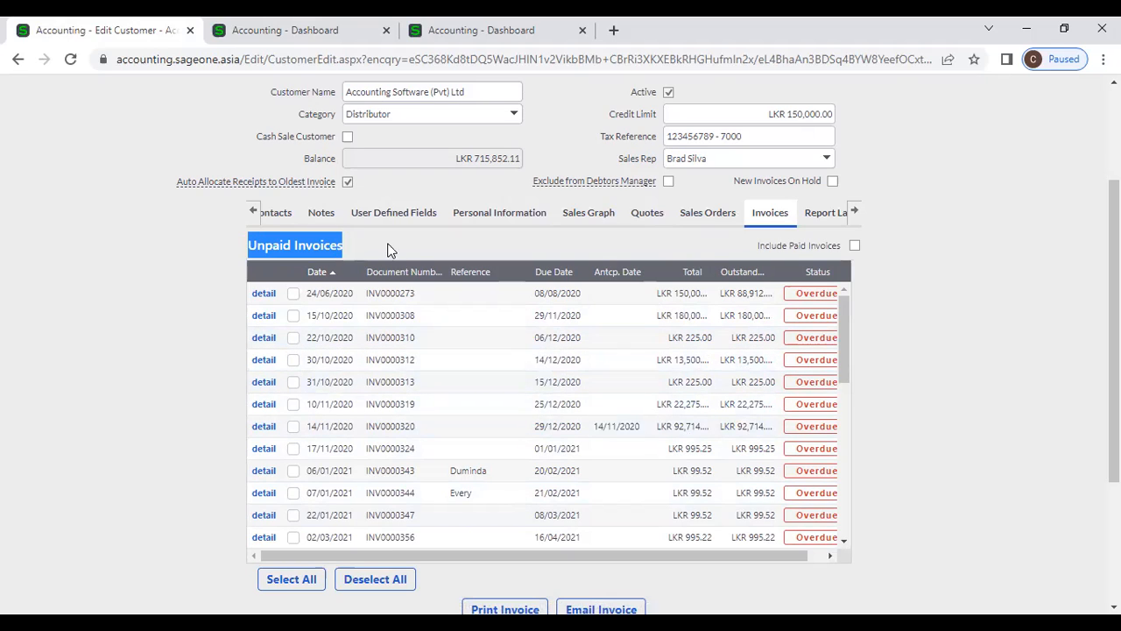
pyautogui.click(625, 252)
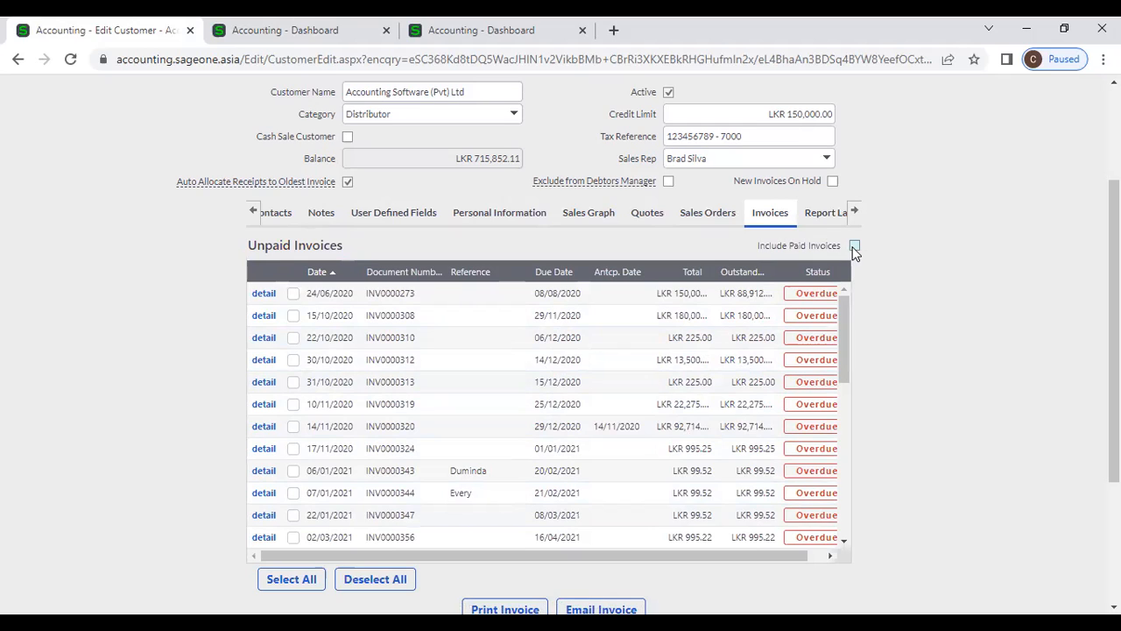
pyautogui.click(814, 274)
# - Examine the report layouts assigned to the customer's tax invoice, credit note, statement and delivery note without changing them
pyautogui.click(823, 215)
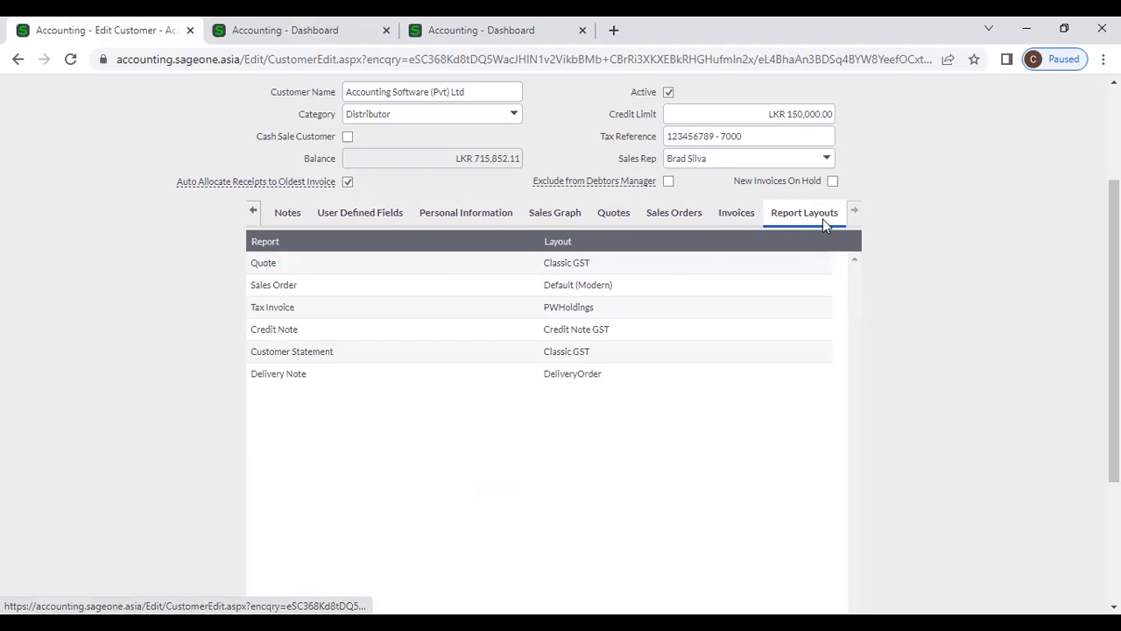
pyautogui.click(657, 303)
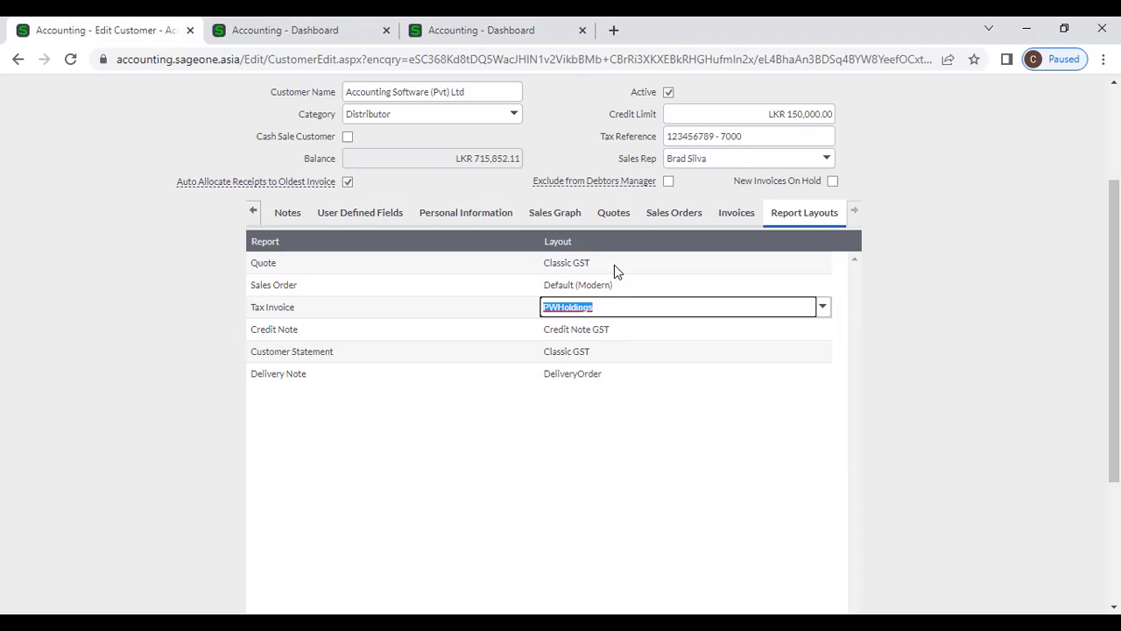
pyautogui.click(617, 334)
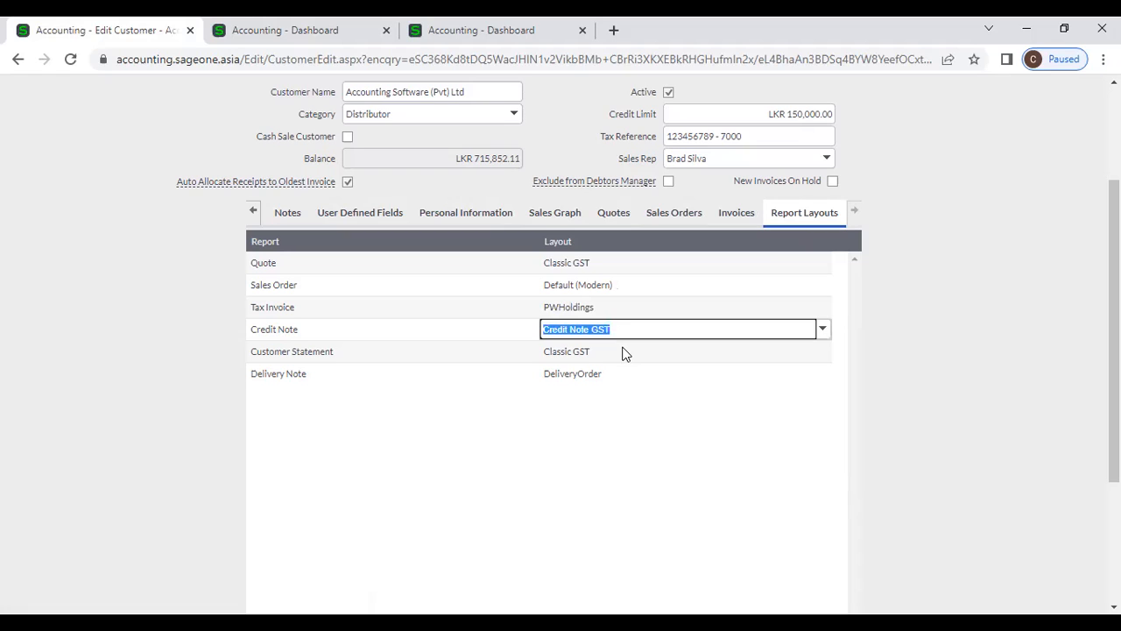
pyautogui.click(624, 351)
pyautogui.click(622, 372)
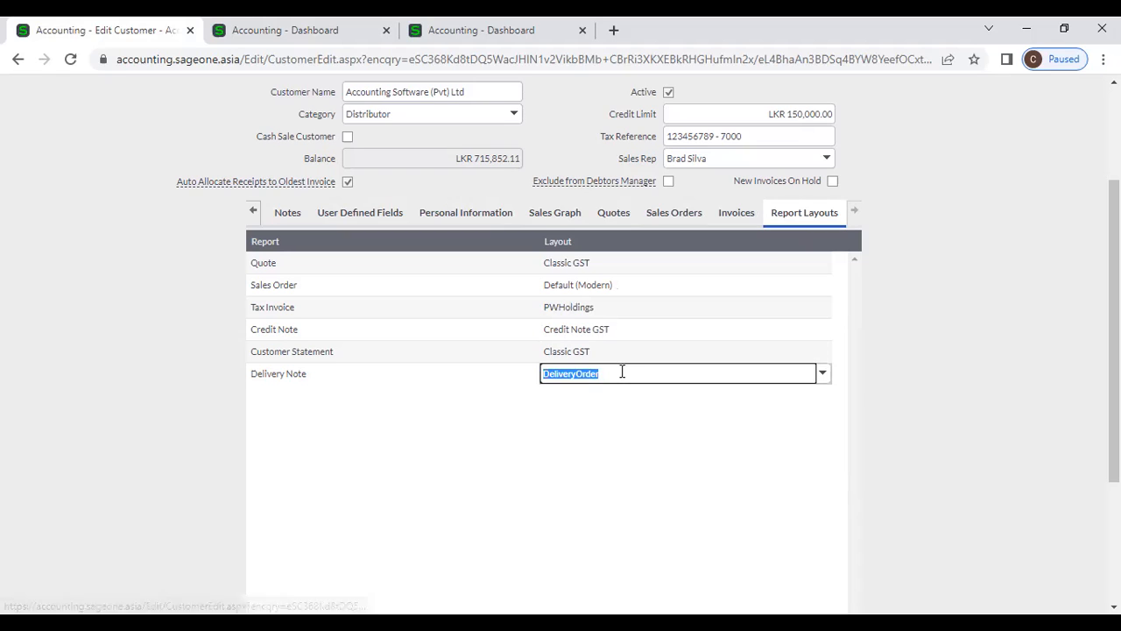
pyautogui.click(910, 392)
pyautogui.scroll(-1, 911, 391)
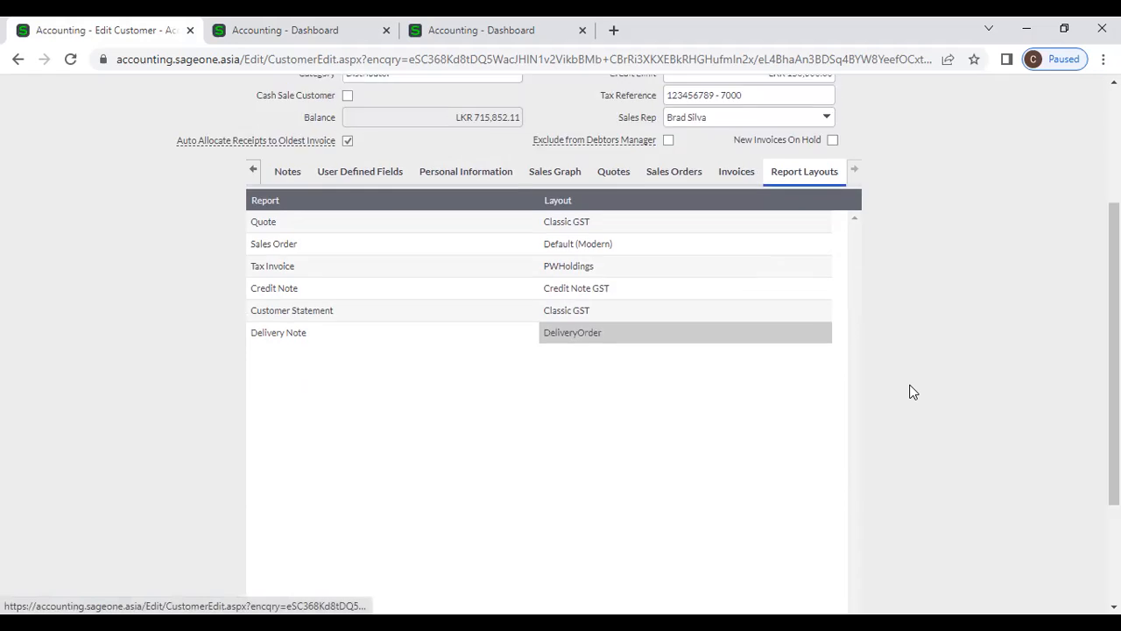
pyautogui.scroll(-4, 911, 391)
pyautogui.scroll(4, 911, 391)
pyautogui.scroll(-4, 911, 392)
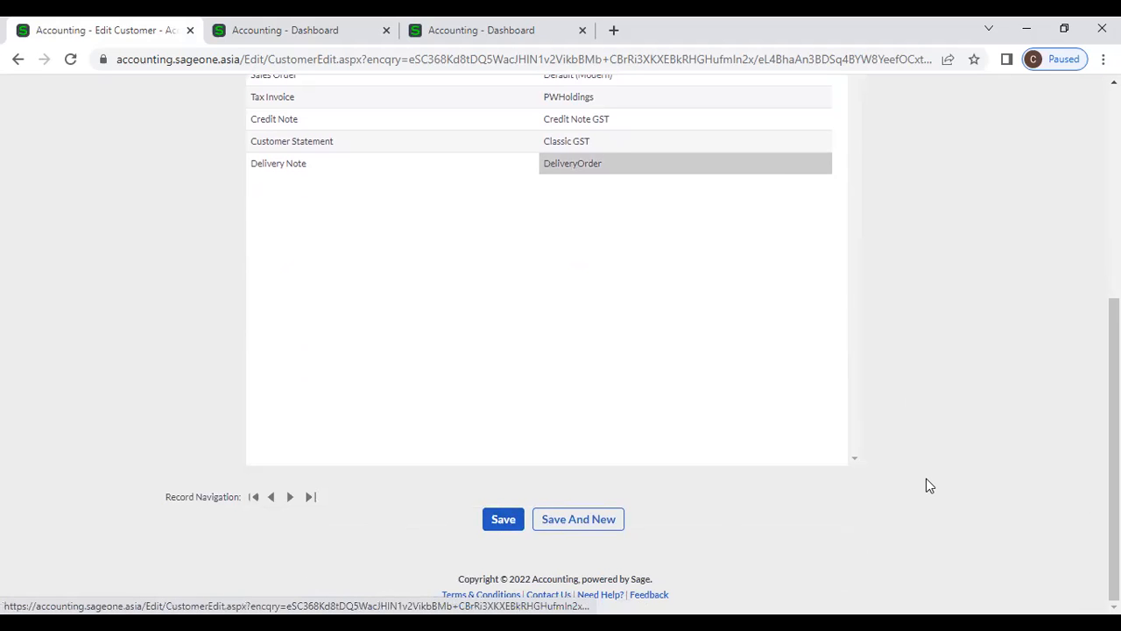
pyautogui.scroll(6, 927, 482)
pyautogui.scroll(3, 926, 478)
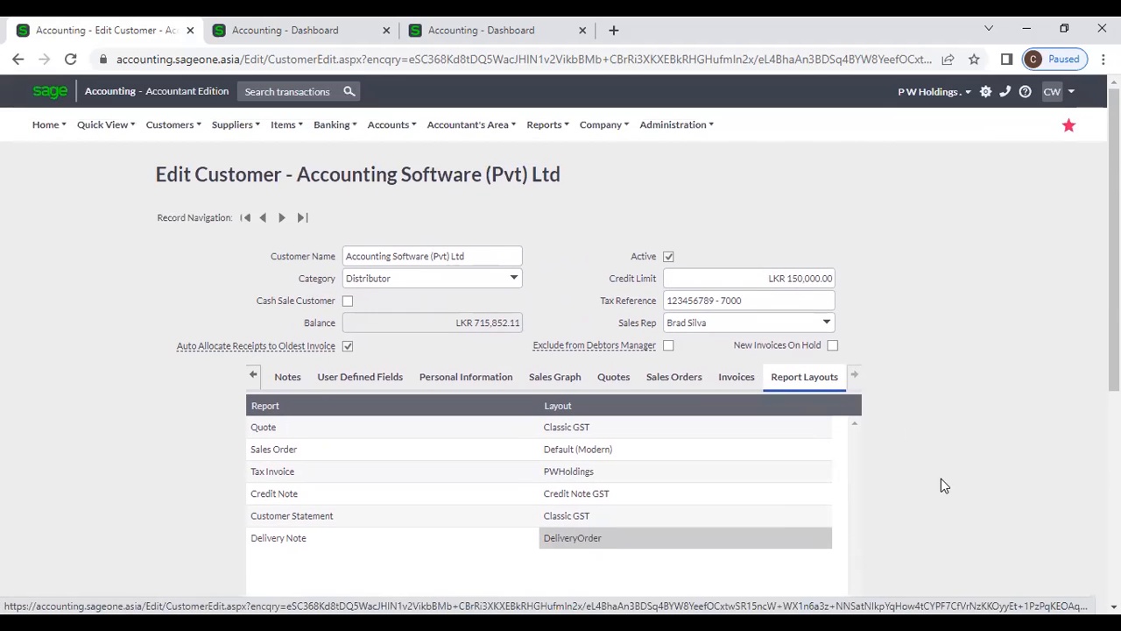
# - Leave the customer record and open the List of Customers
pyautogui.click(194, 132)
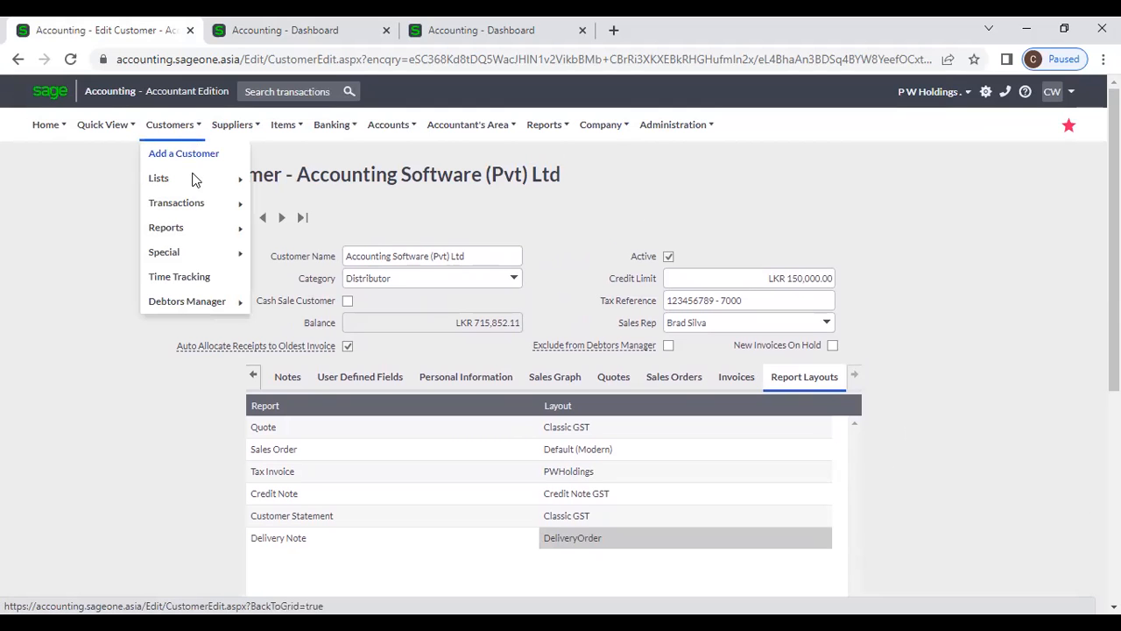
pyautogui.click(268, 184)
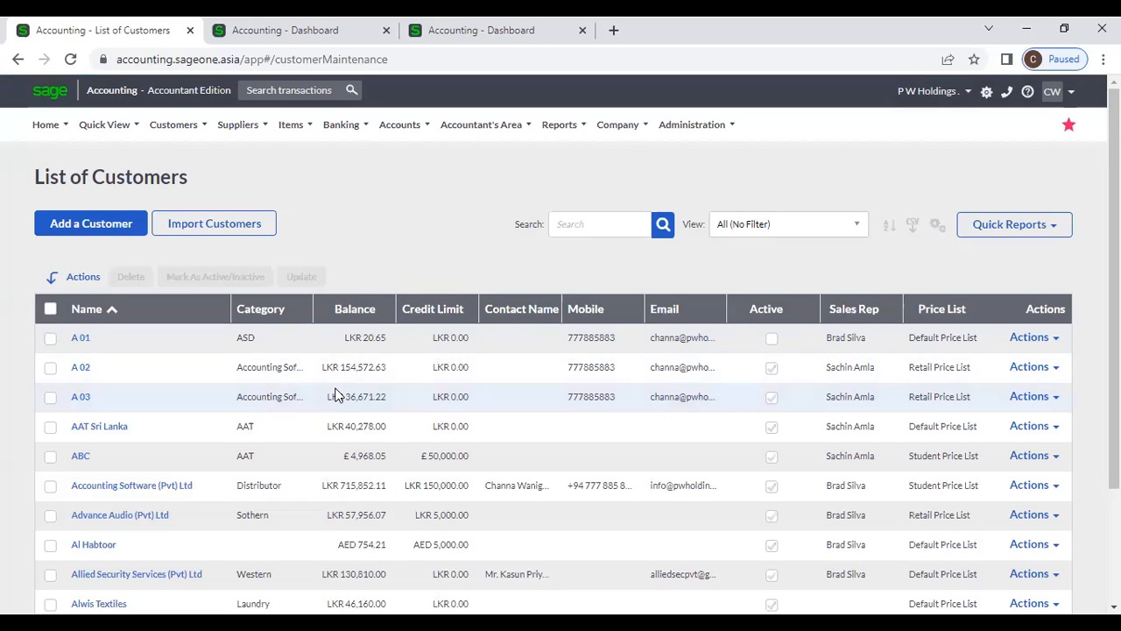
pyautogui.click(175, 124)
pyautogui.moveTo(225, 181)
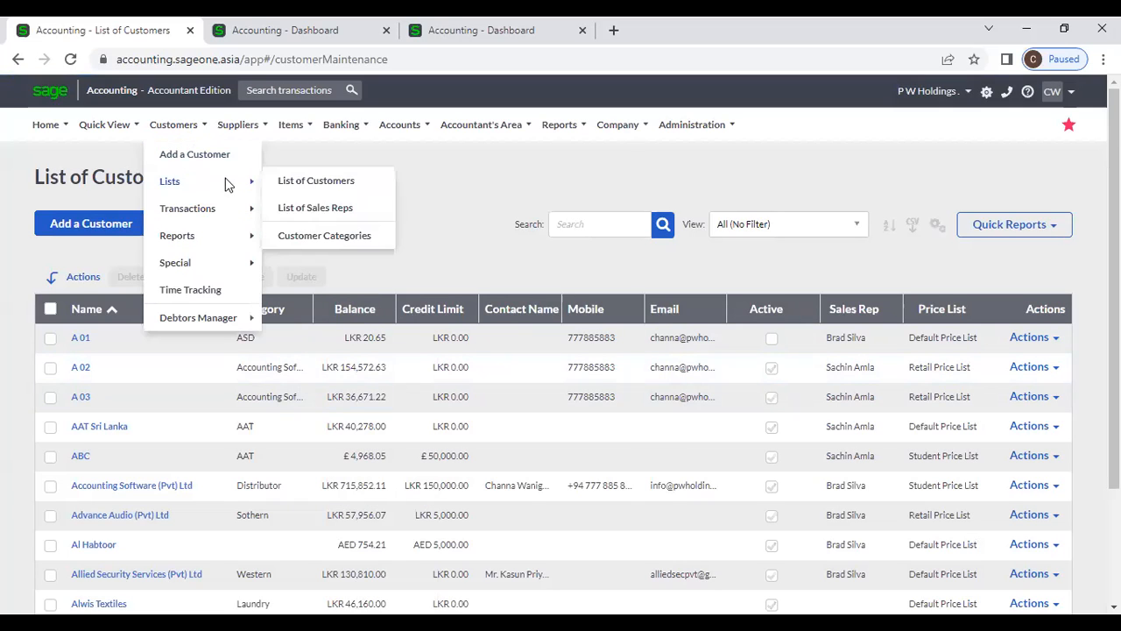
pyautogui.click(326, 182)
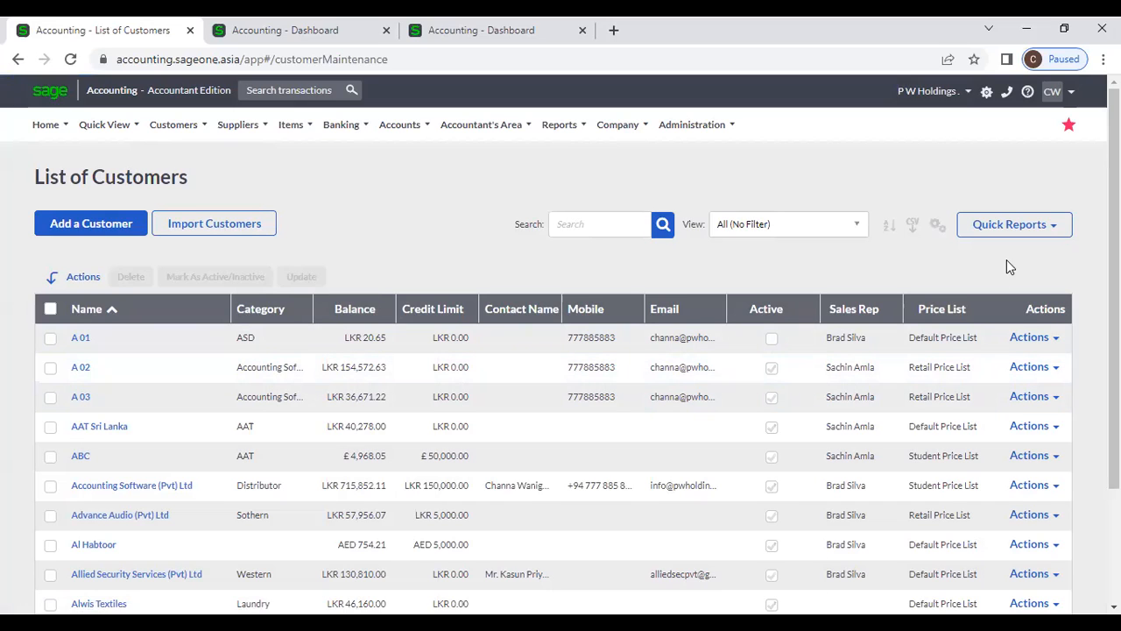
# - Search the customer list for "P W" and clear the search
pyautogui.click(614, 226)
pyautogui.write('P W')
pyautogui.press('Return')
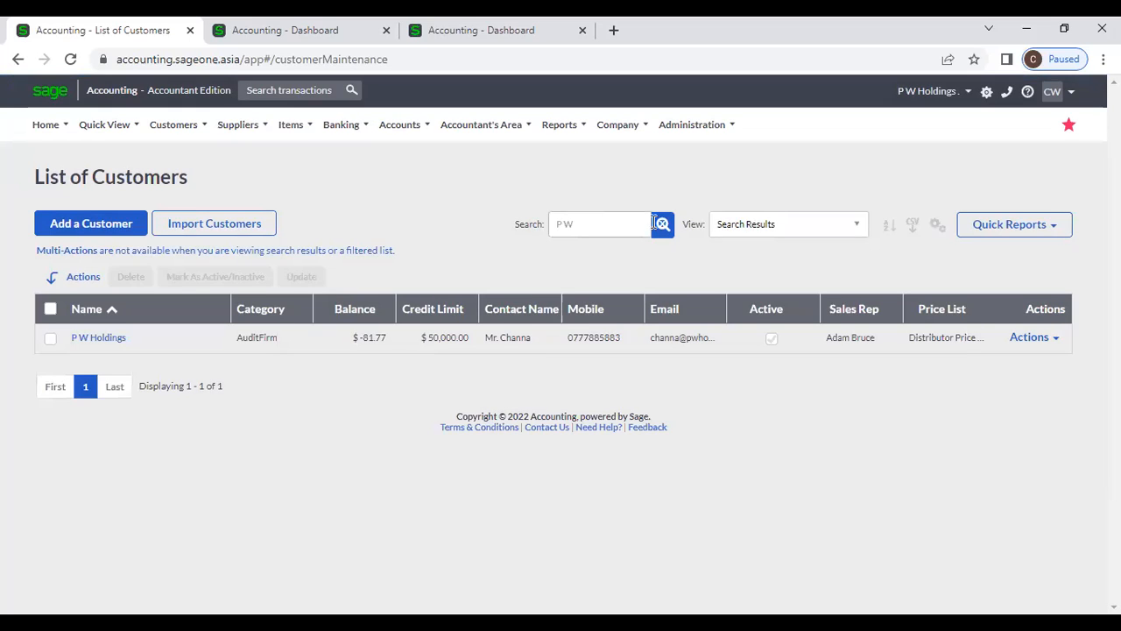
pyautogui.click(663, 225)
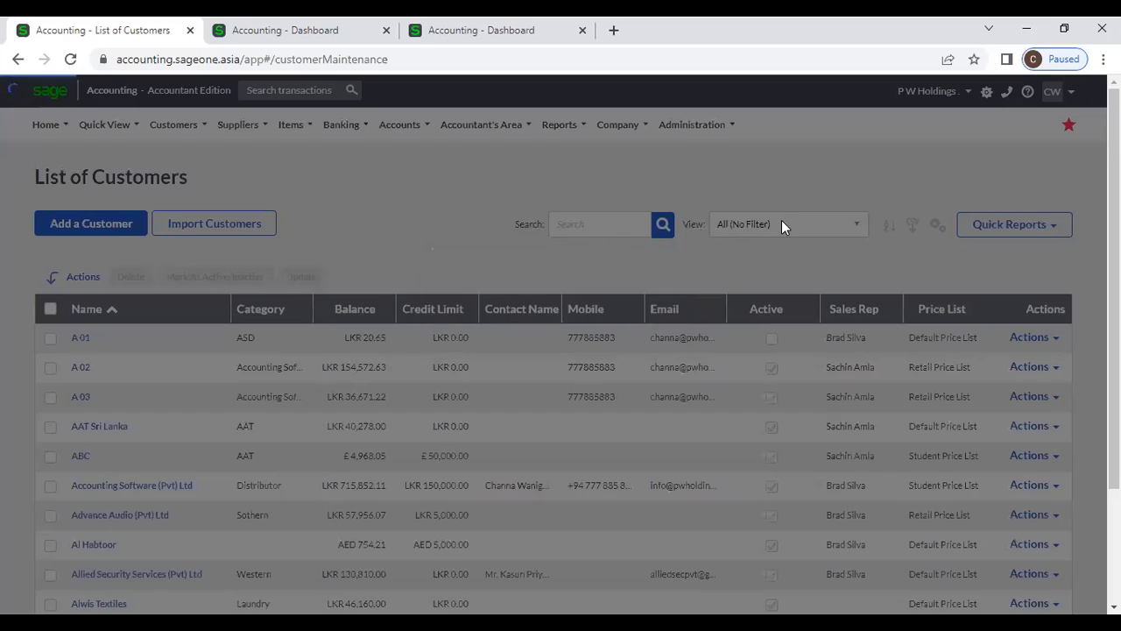
# - Filter the list to customers who have bought this month, and restore the All (No Filter) view
pyautogui.click(781, 225)
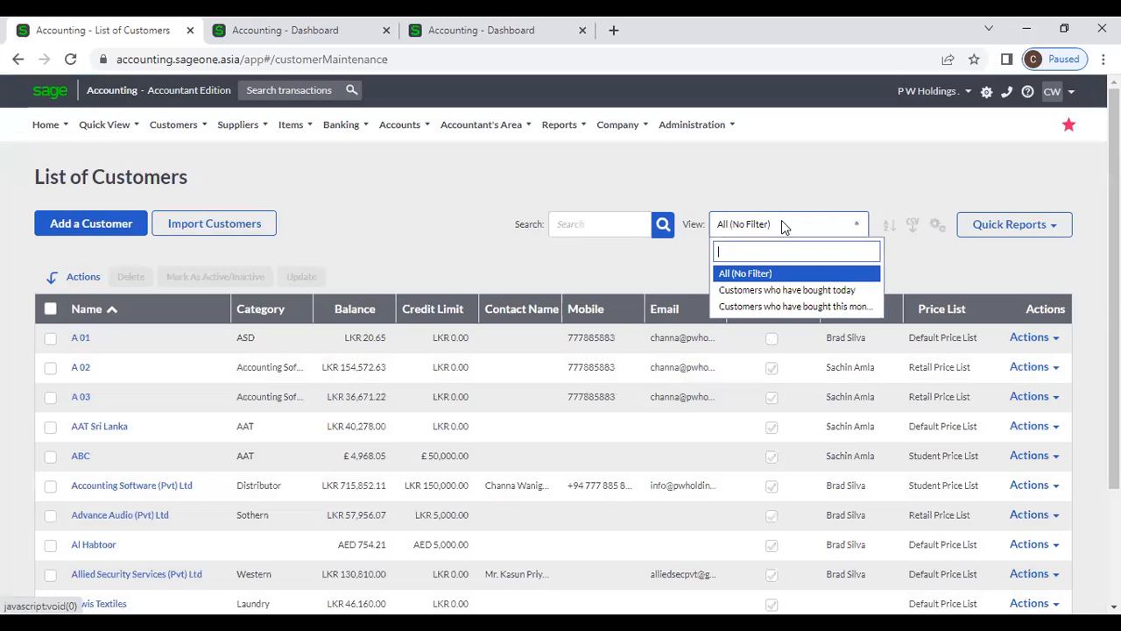
pyautogui.click(811, 306)
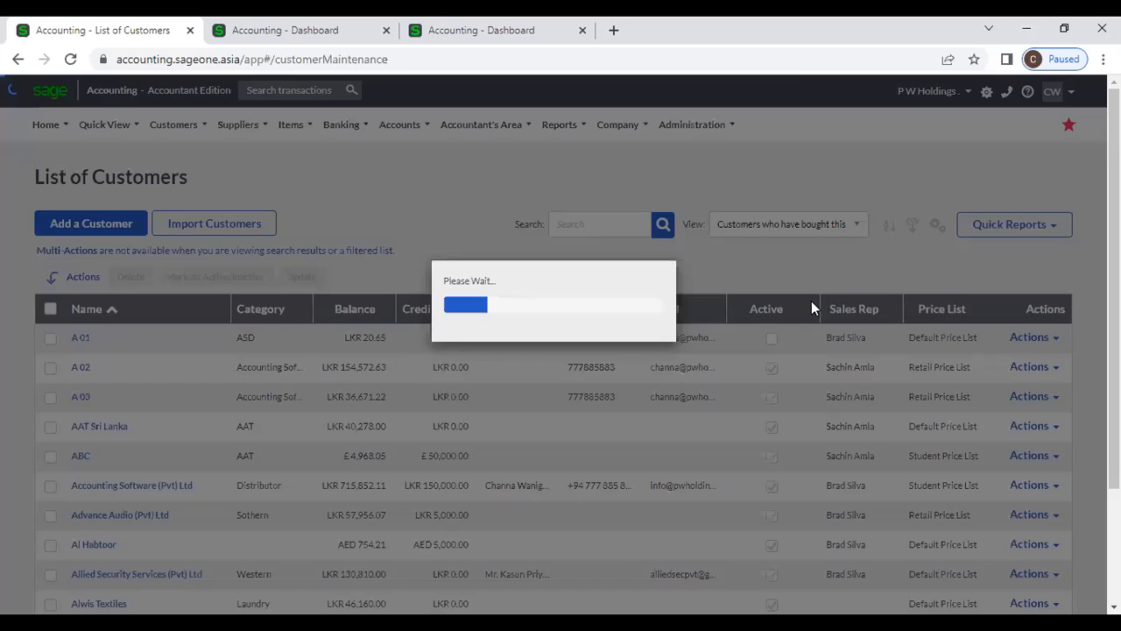
pyautogui.click(844, 228)
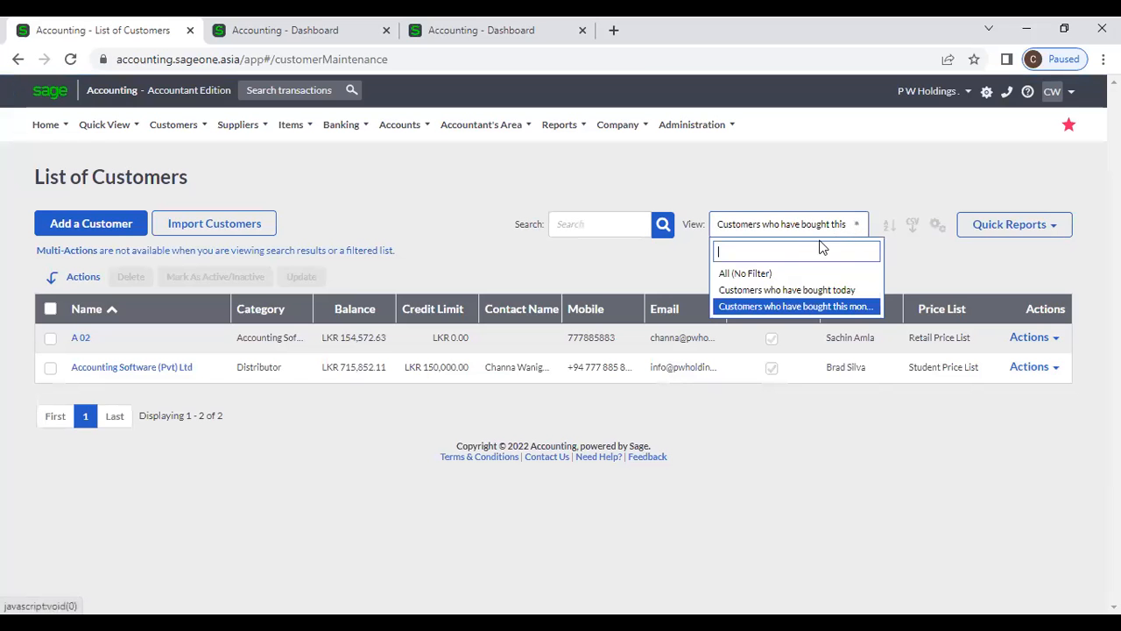
pyautogui.click(803, 274)
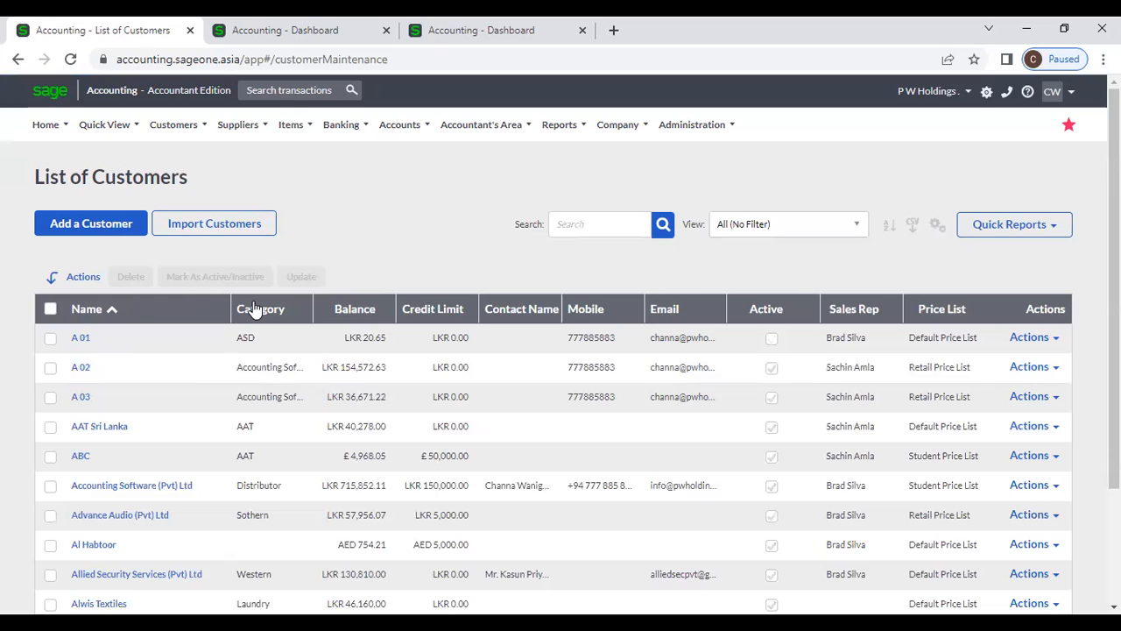
# - Sort the customer list by category, and re-sort it by name in descending and finally ascending order
pyautogui.click(254, 309)
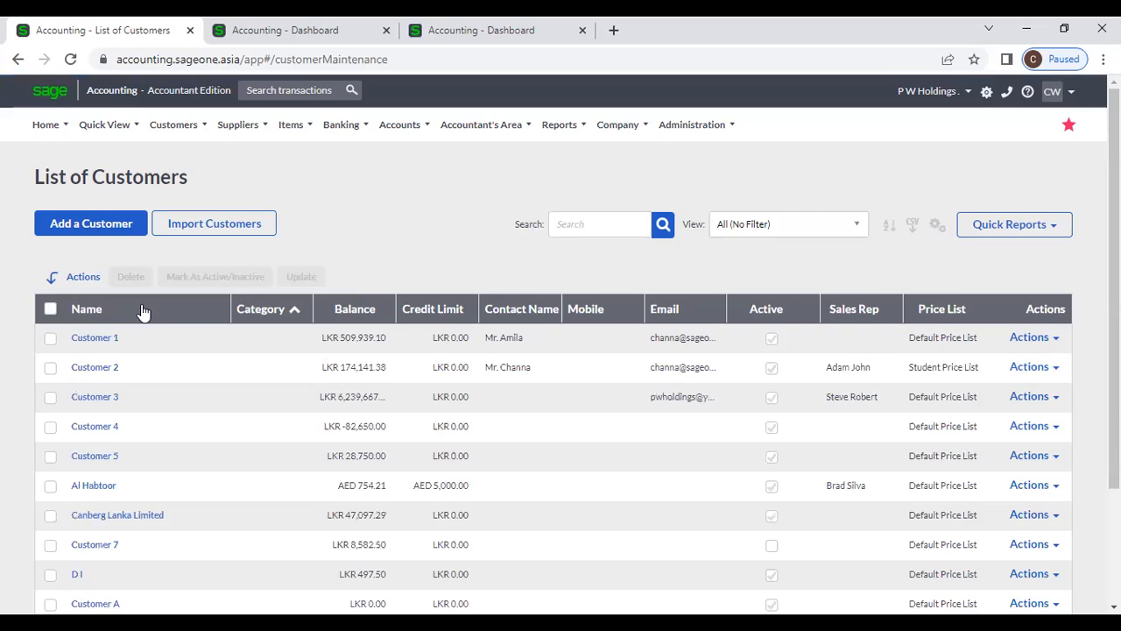
pyautogui.click(141, 308)
pyautogui.click(141, 309)
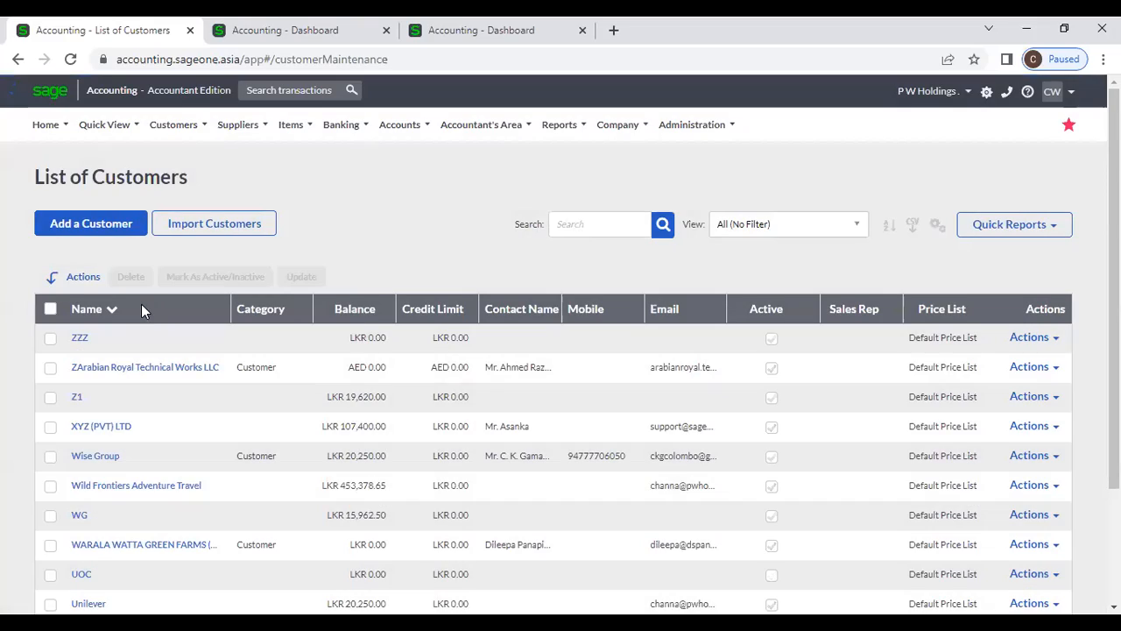
pyautogui.click(141, 308)
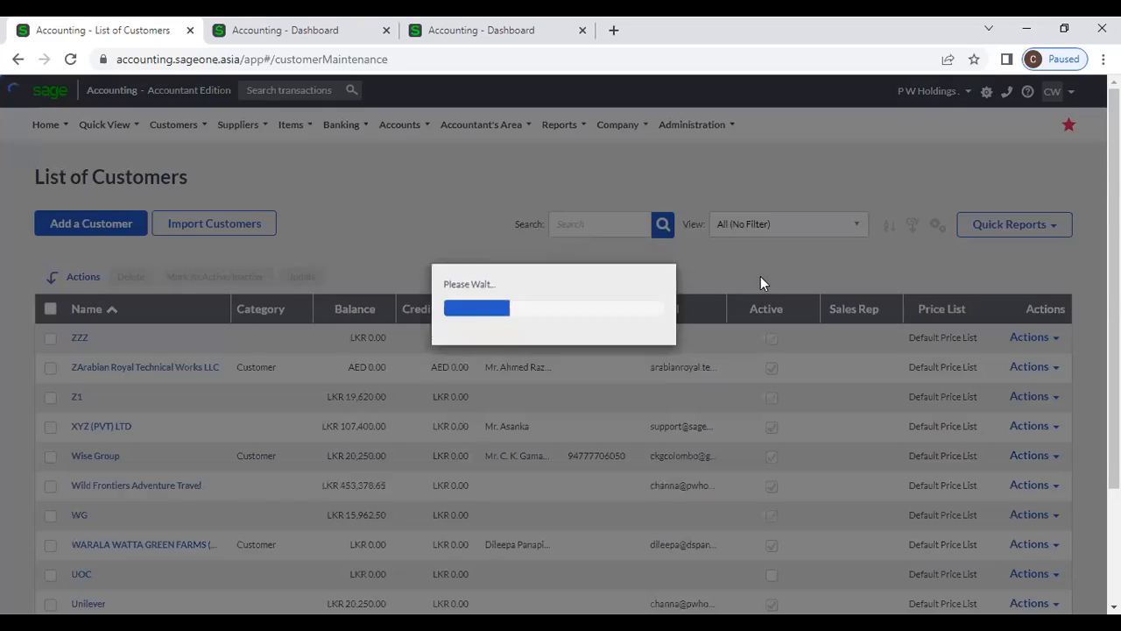
# - Sort the customer list on two levels: Name from A to Z, and Balance from smallest to largest
pyautogui.click(888, 229)
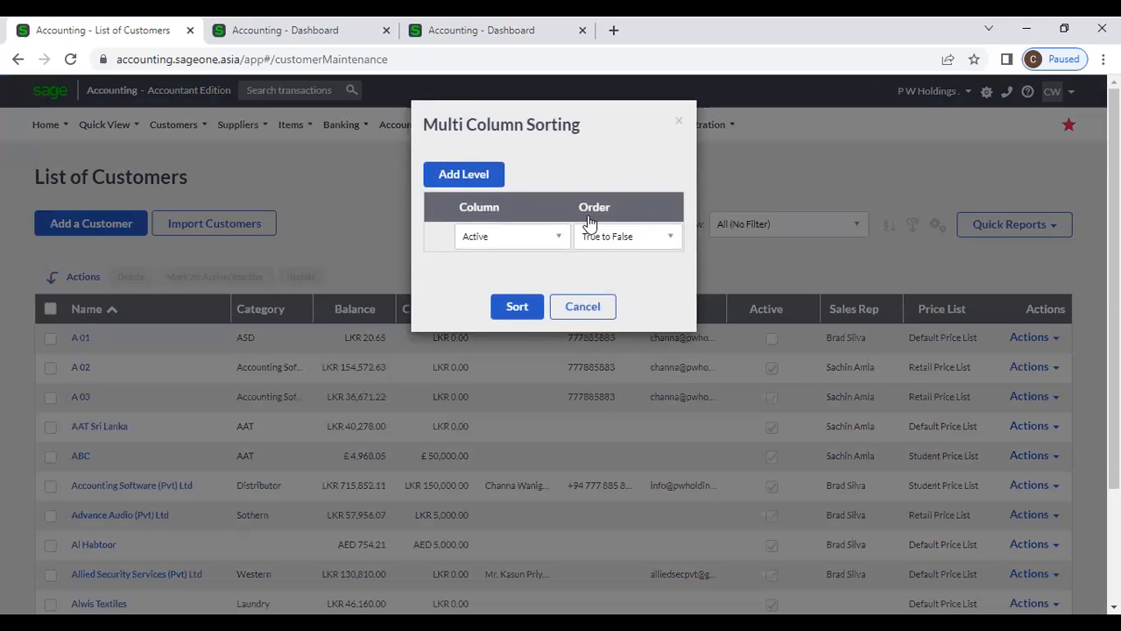
pyautogui.click(463, 174)
pyautogui.click(502, 242)
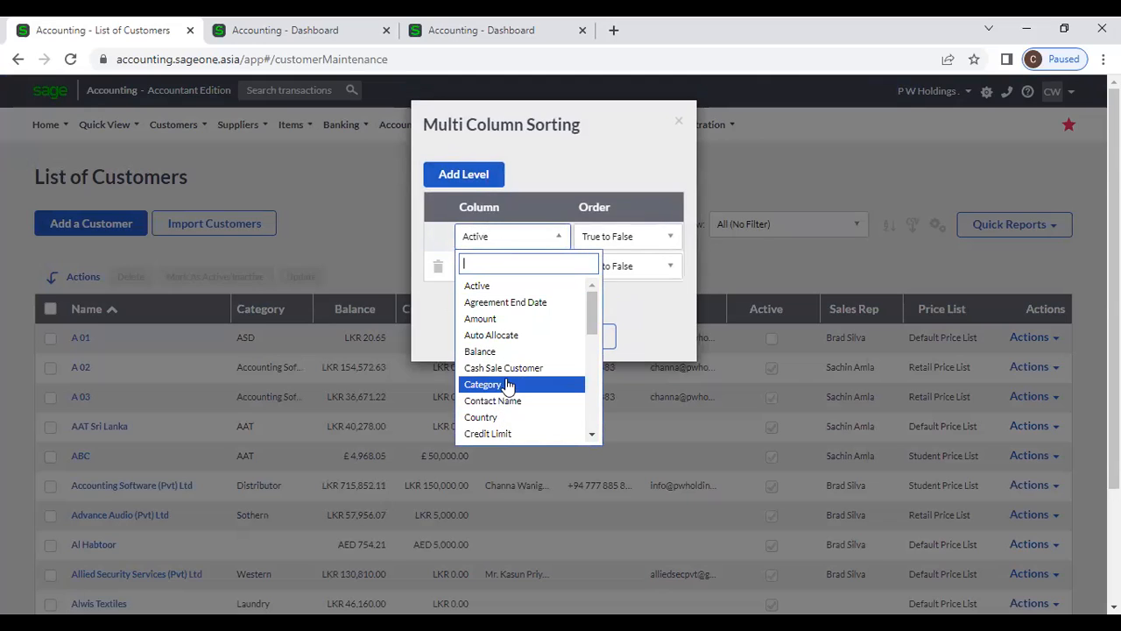
pyautogui.scroll(-1, 508, 352)
pyautogui.scroll(-1, 513, 395)
pyautogui.scroll(-1, 515, 397)
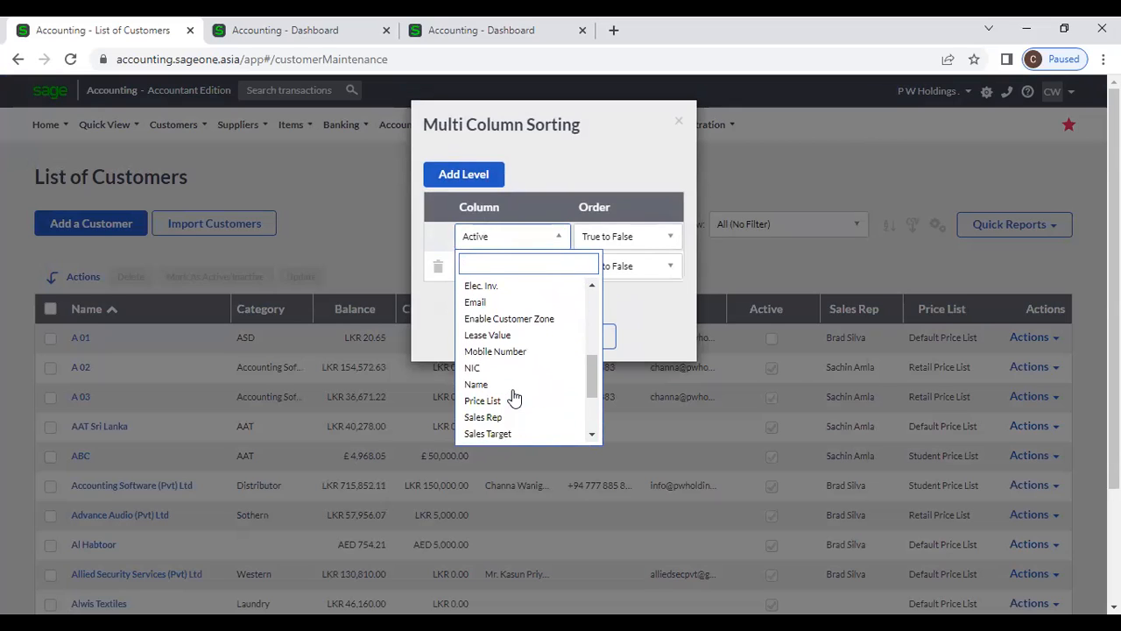
pyautogui.click(510, 385)
pyautogui.click(545, 265)
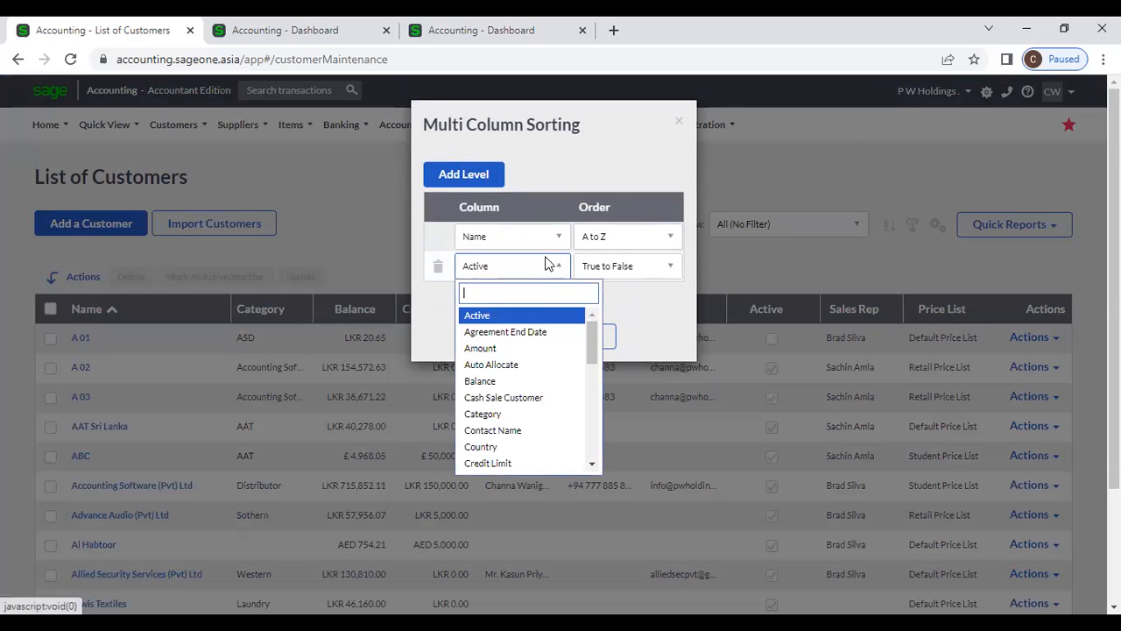
pyautogui.click(533, 380)
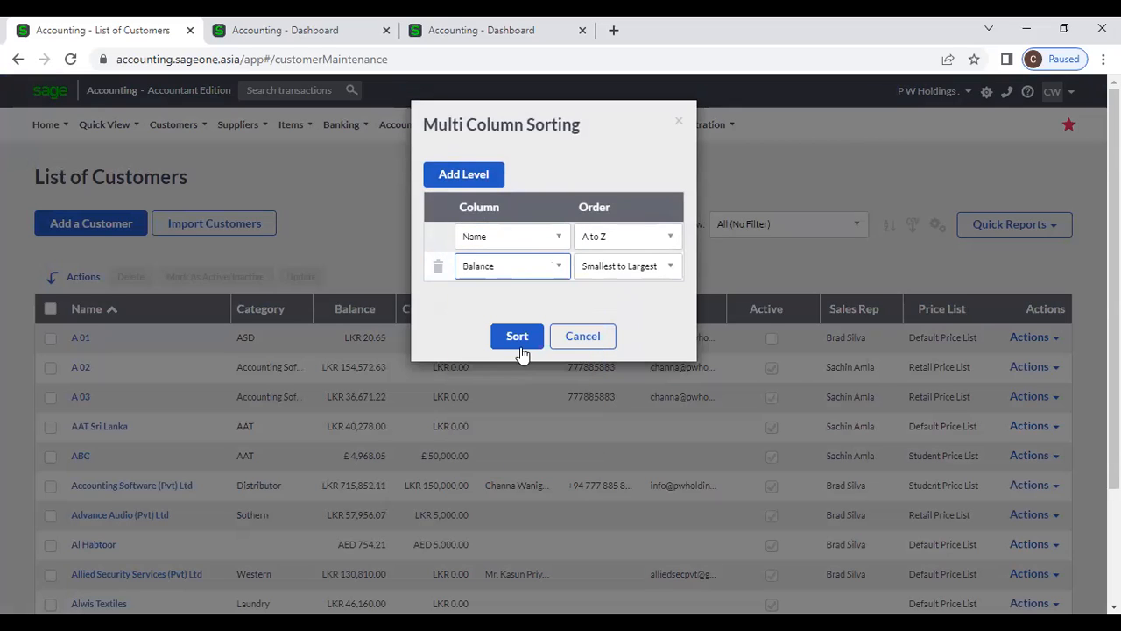
pyautogui.click(519, 341)
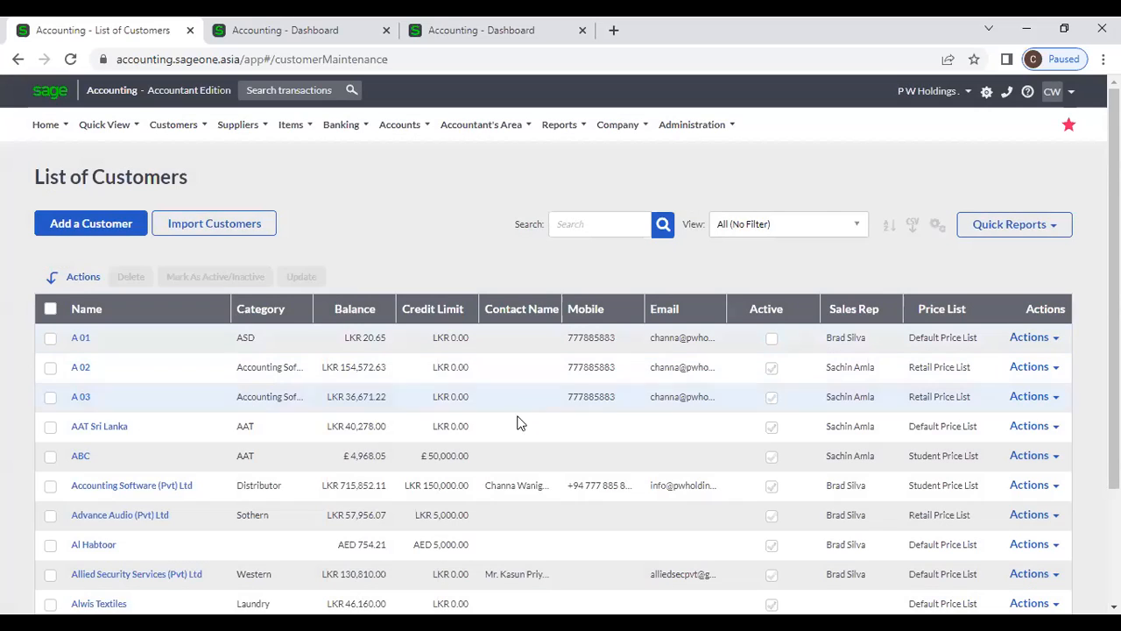
# - Review the columns and user-defined fields available for customising the customer grid, and close the settings without changing the selection
pyautogui.click(936, 229)
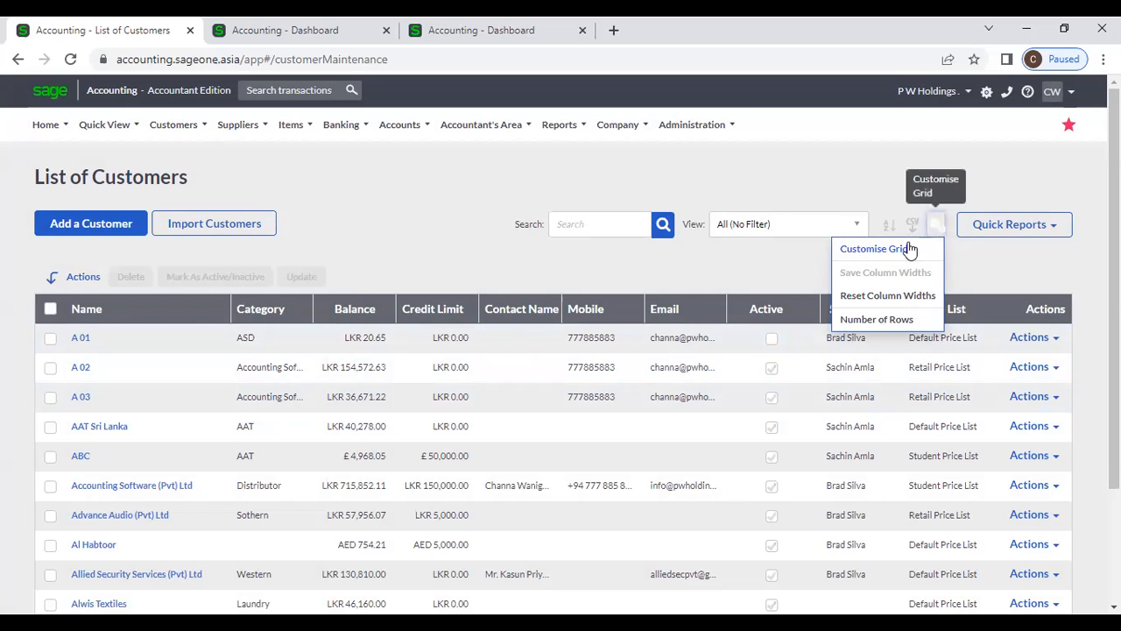
pyautogui.click(910, 249)
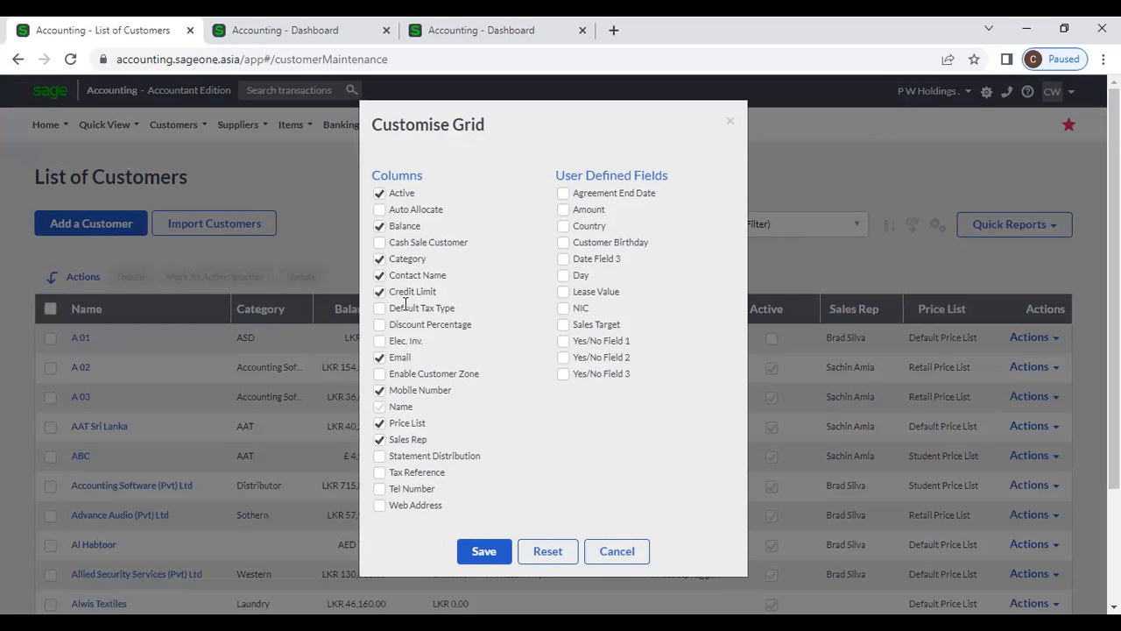
pyautogui.click(540, 539)
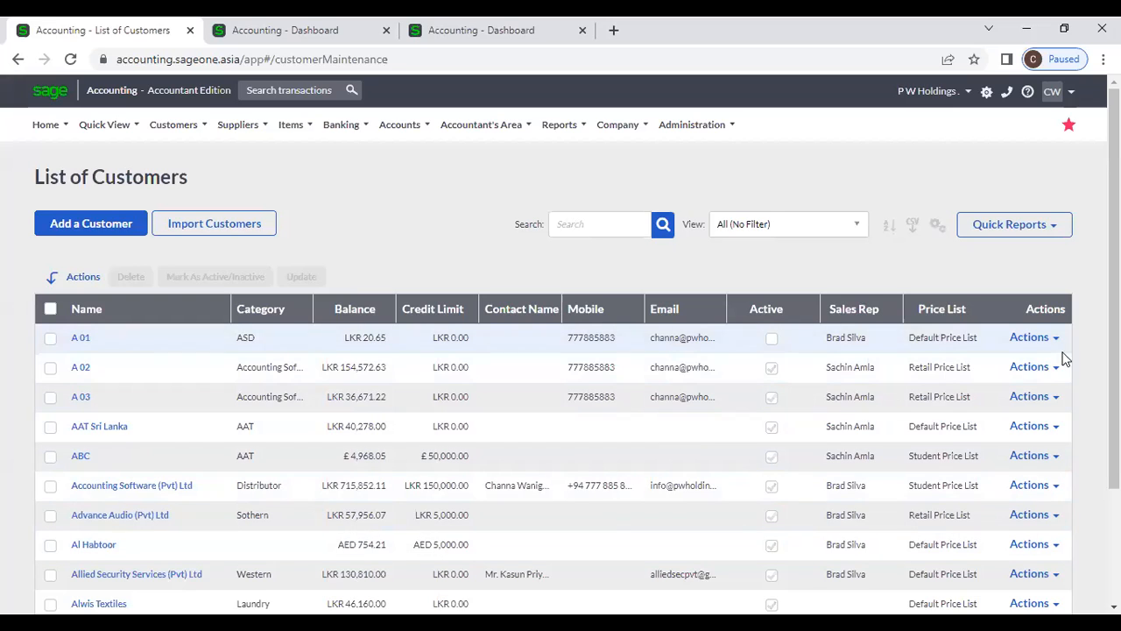
# - Open the Quick View of customer A 01 and close it
pyautogui.click(1054, 339)
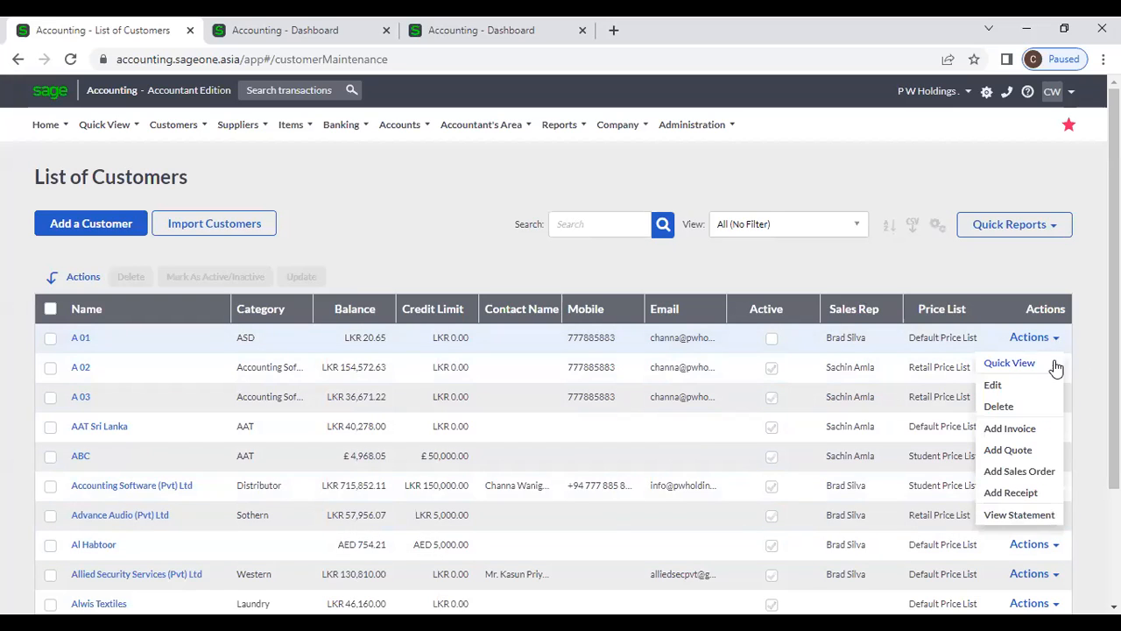
pyautogui.click(1009, 363)
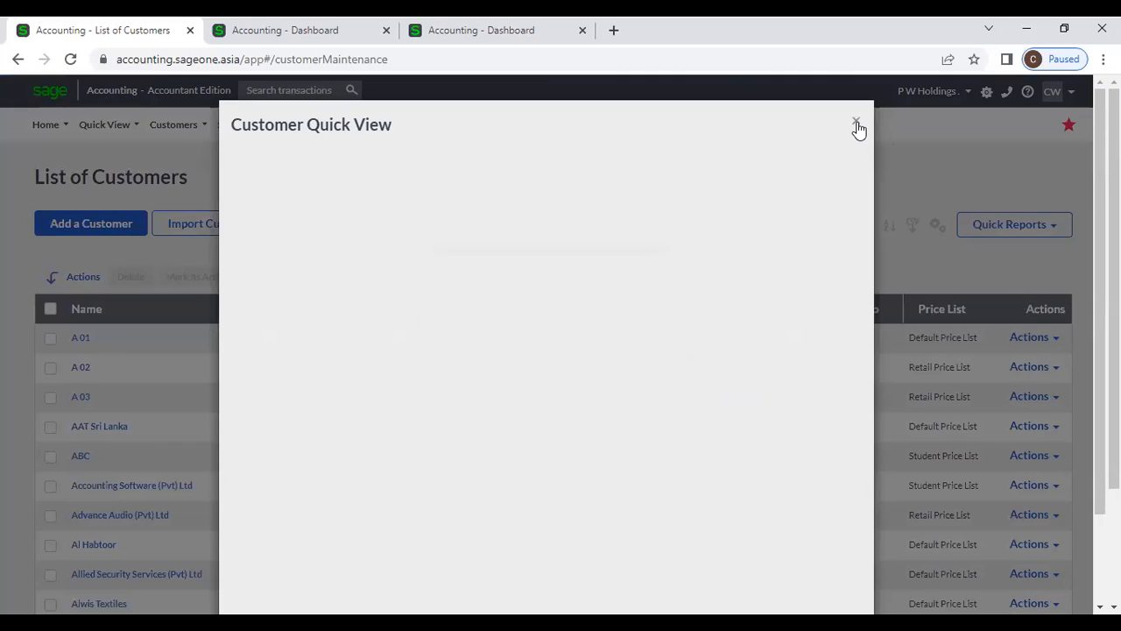
pyautogui.click(857, 122)
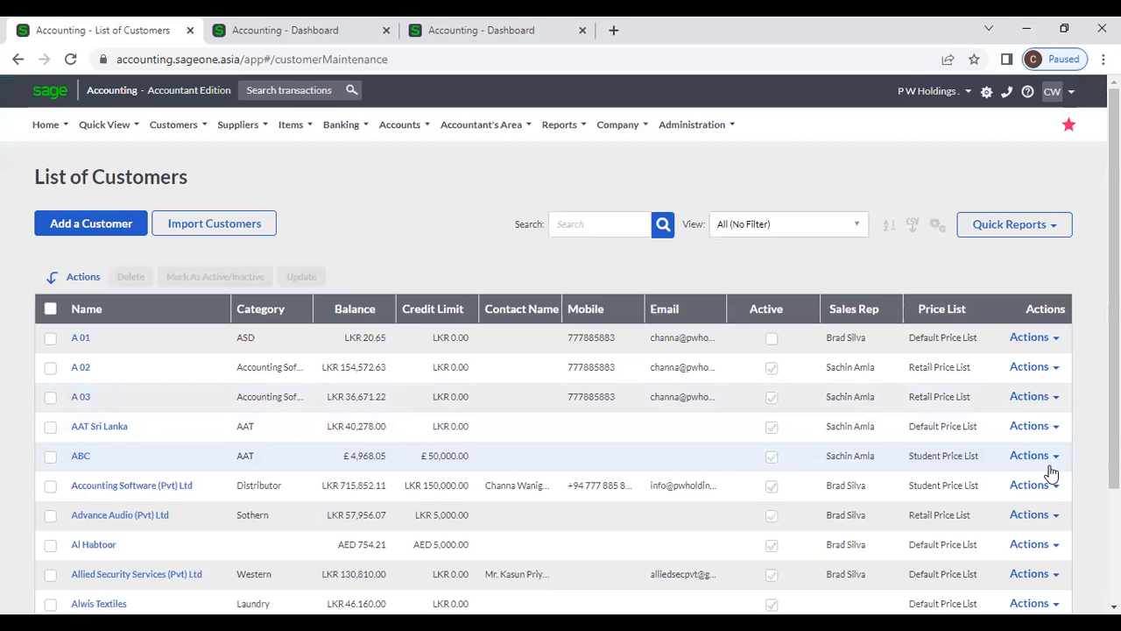
# - Examine the Quick View of Accounting Software (Pvt) Ltd, covering its overview charts, invoices, all transactions, quotes and sales orders, and close it
pyautogui.click(1055, 487)
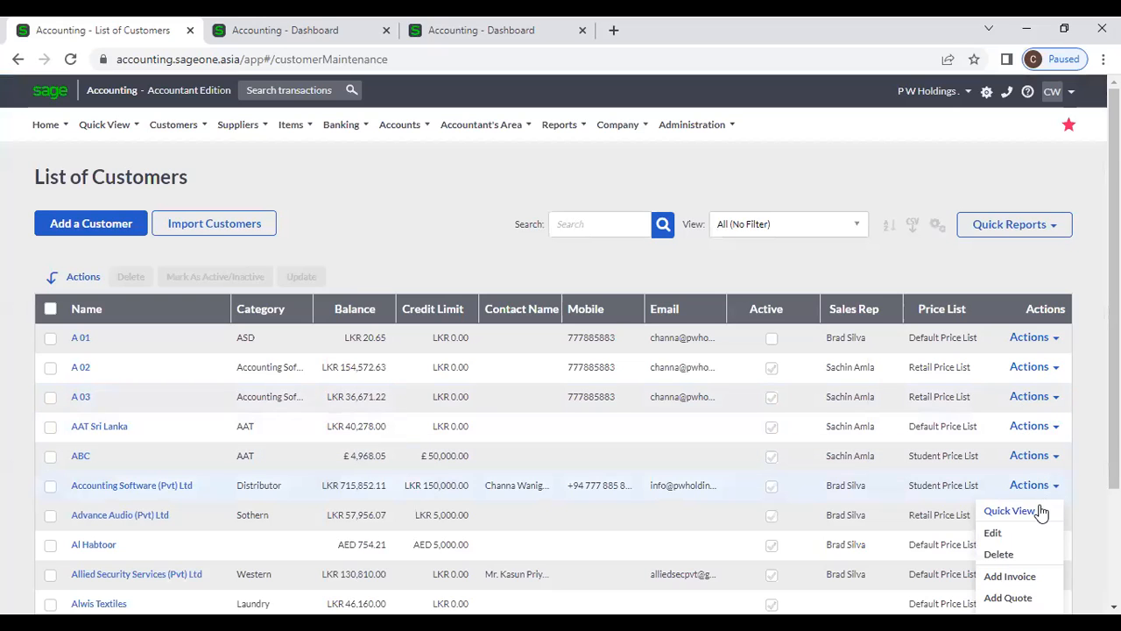
pyautogui.click(1041, 513)
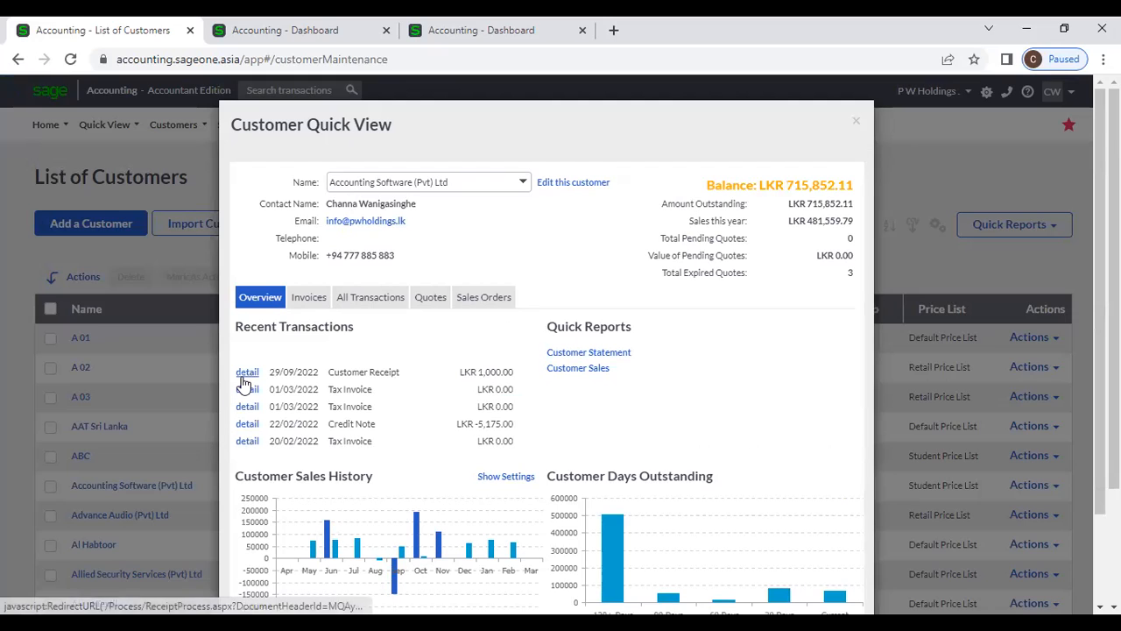
pyautogui.scroll(-2, 943, 343)
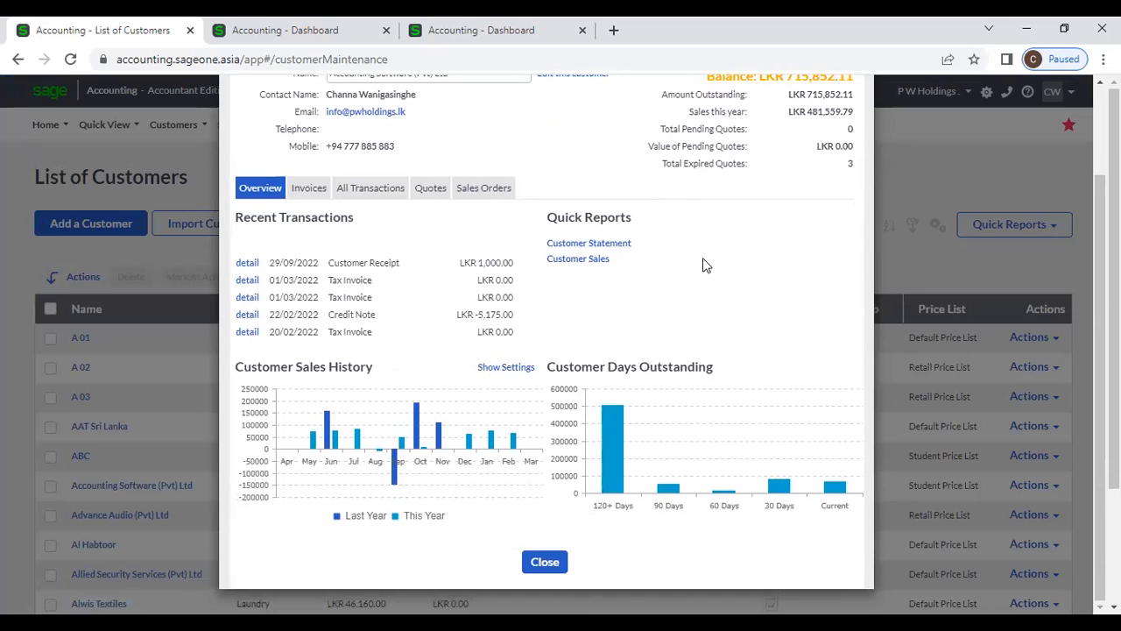
pyautogui.moveTo(348, 438)
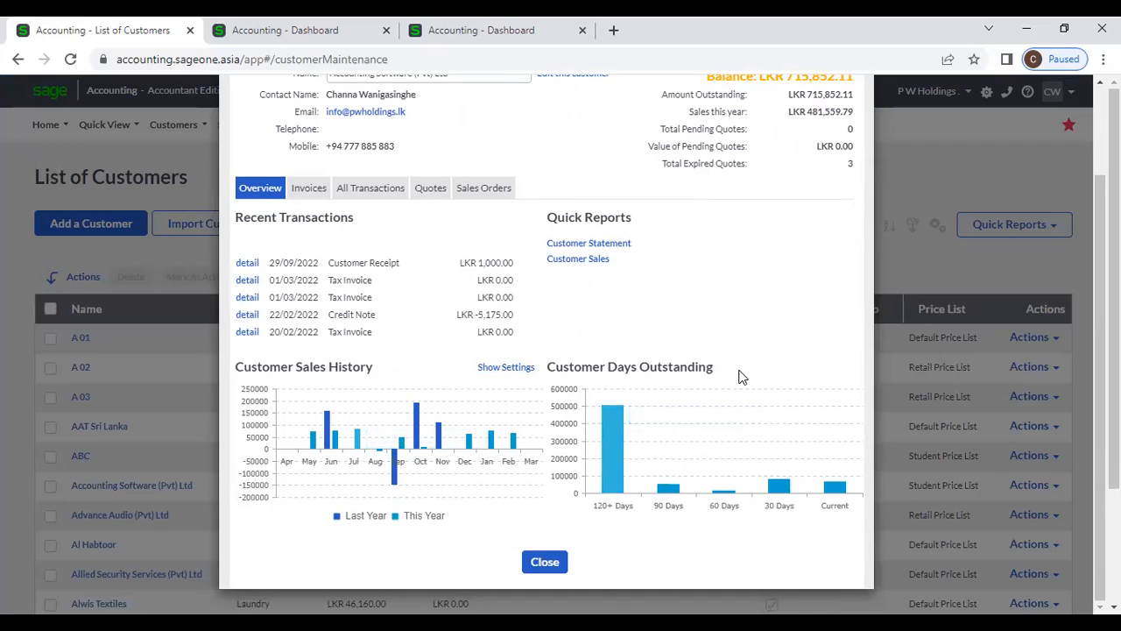
pyautogui.click(314, 198)
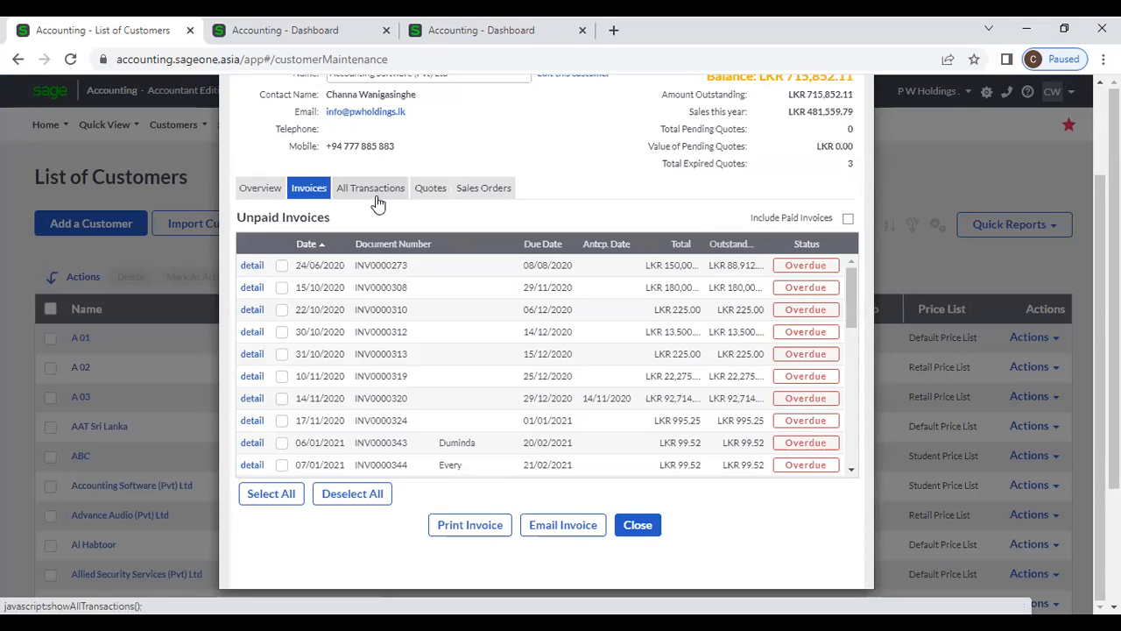
pyautogui.click(376, 196)
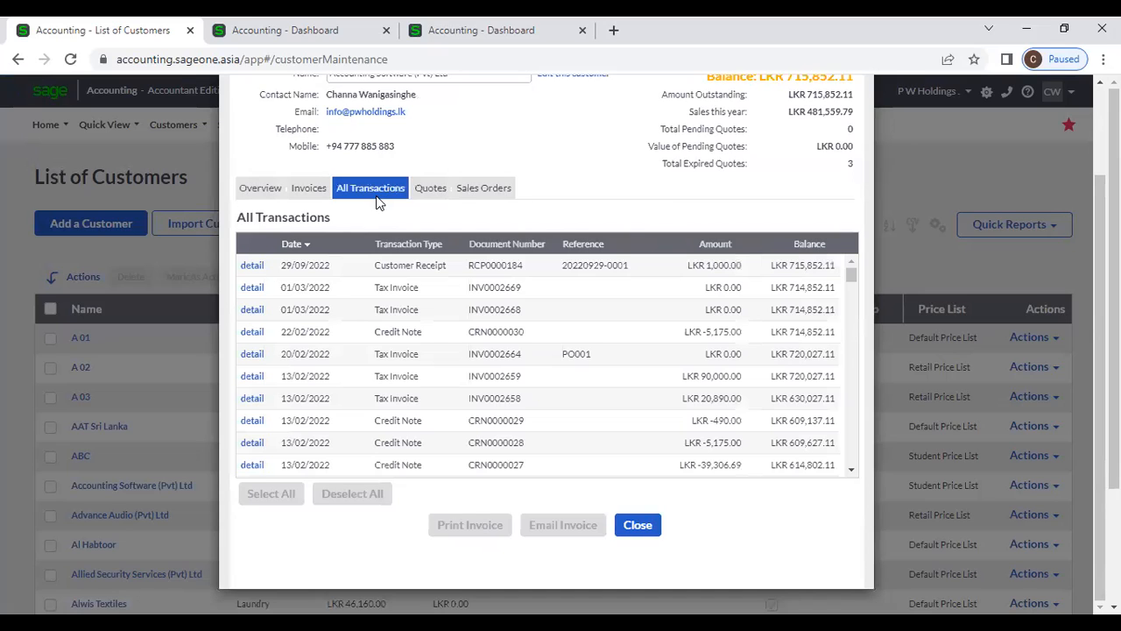
pyautogui.click(430, 191)
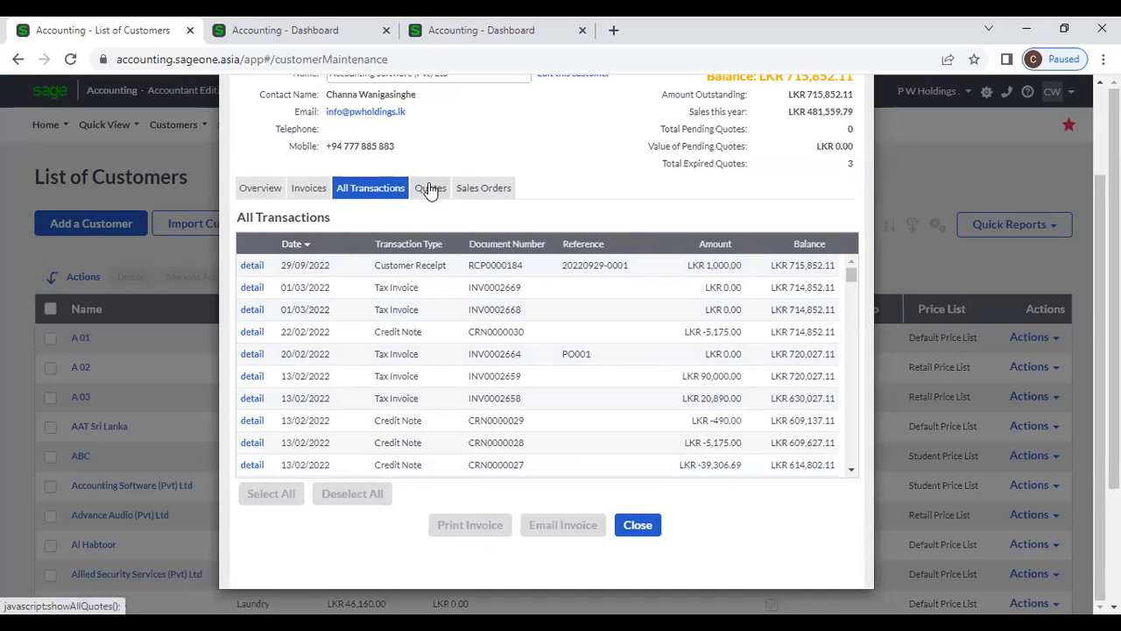
pyautogui.click(505, 196)
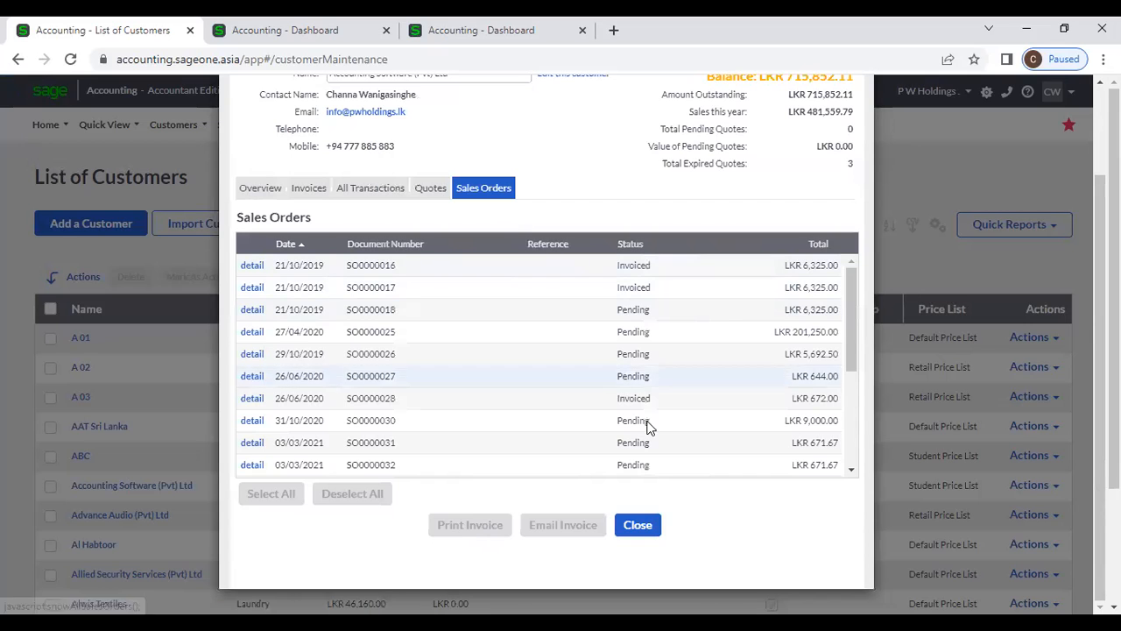
pyautogui.click(638, 524)
# - Open customer A 01 for editing, return to the customer list, and review the other actions available for that customer
pyautogui.click(1056, 336)
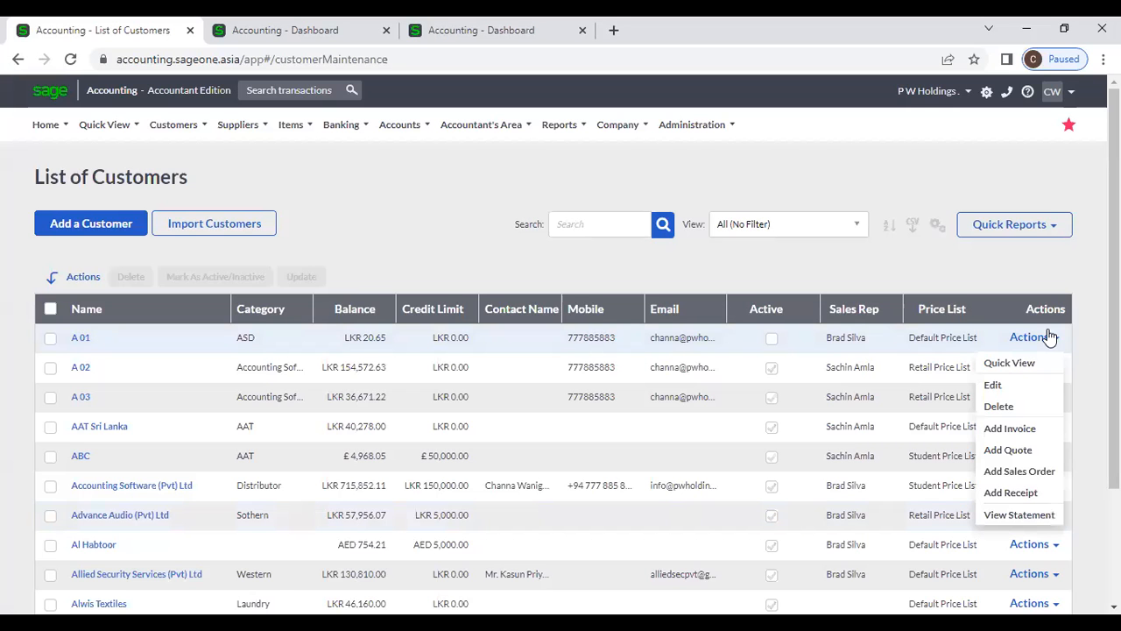
pyautogui.click(1019, 389)
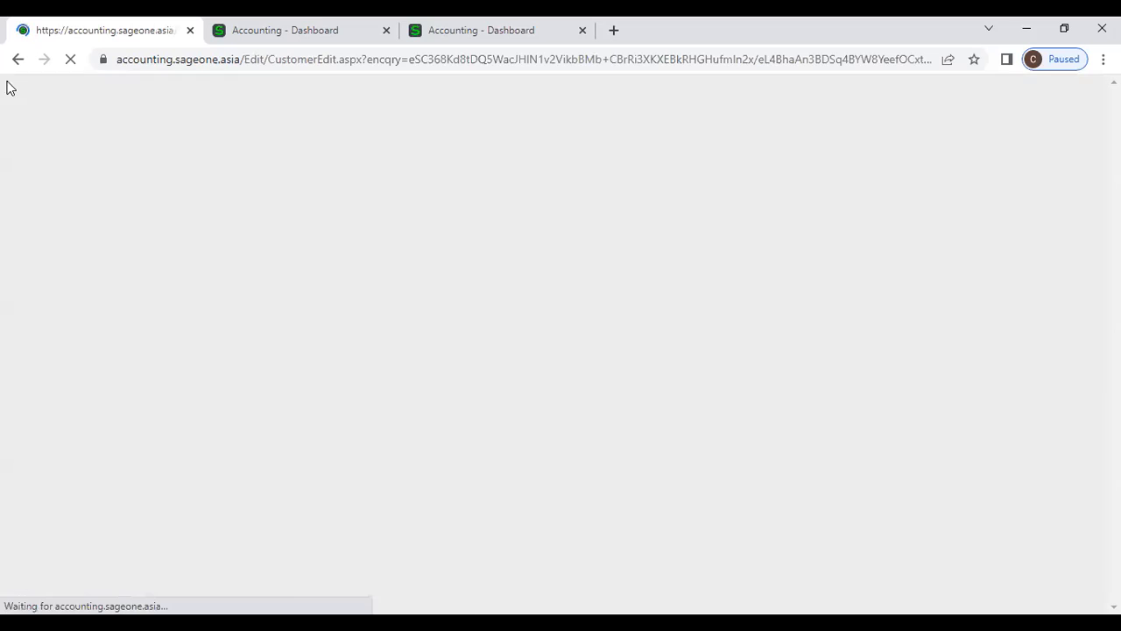
pyautogui.click(16, 60)
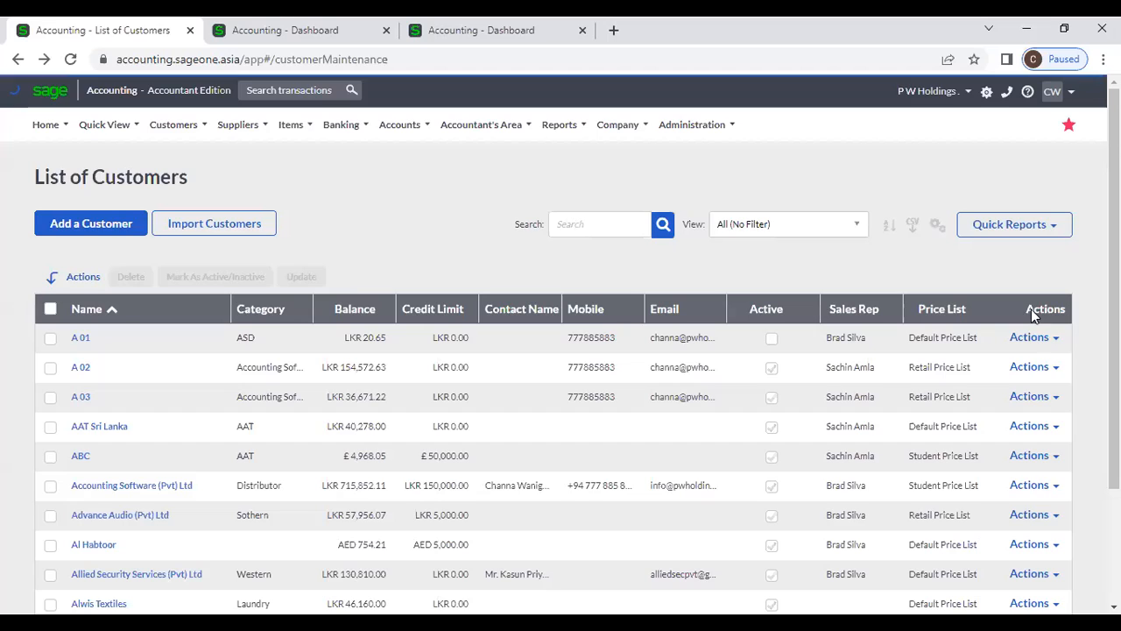
pyautogui.click(1051, 343)
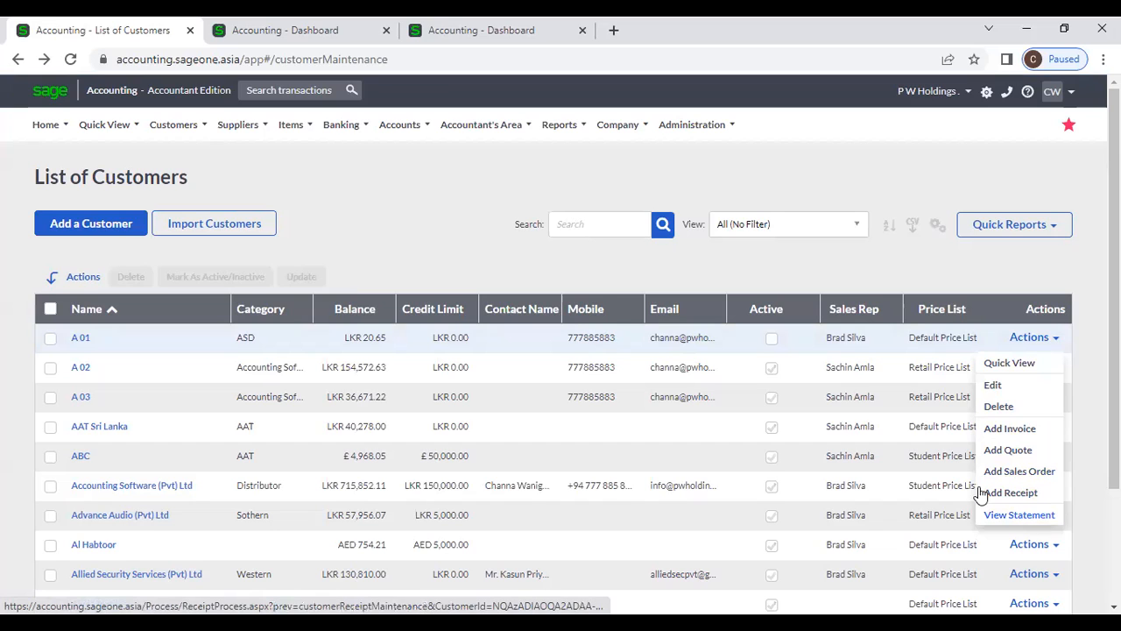
pyautogui.click(467, 259)
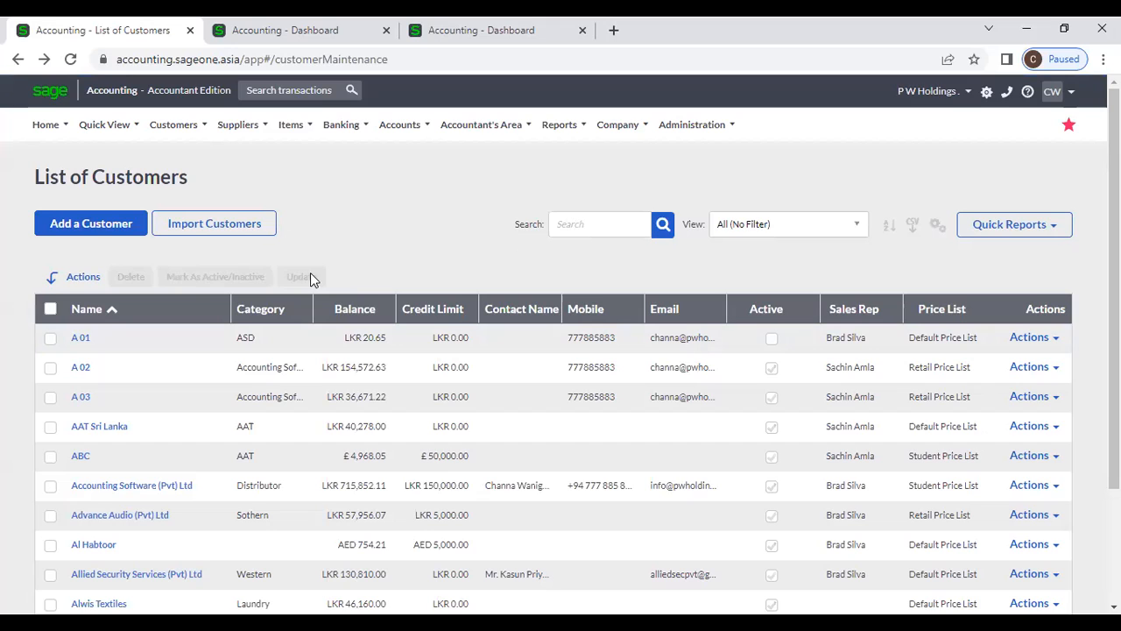
# - Select customers A 02 and A 03, open their bulk active/inactive setting, and cancel it
pyautogui.click(51, 369)
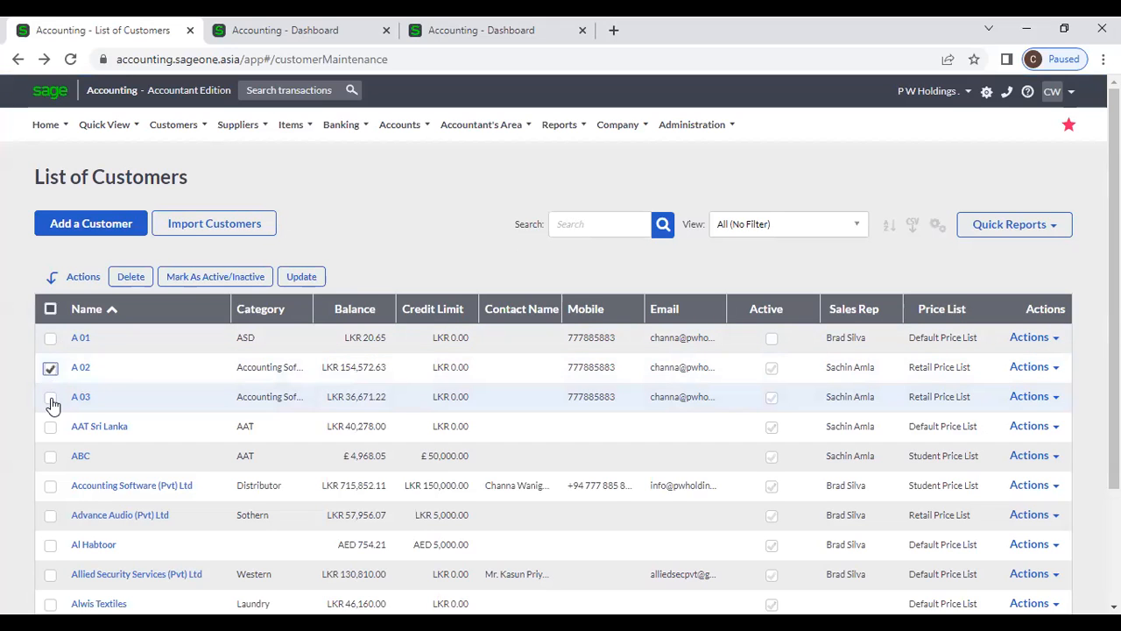
pyautogui.click(51, 399)
pyautogui.click(50, 369)
pyautogui.click(50, 398)
pyautogui.click(50, 368)
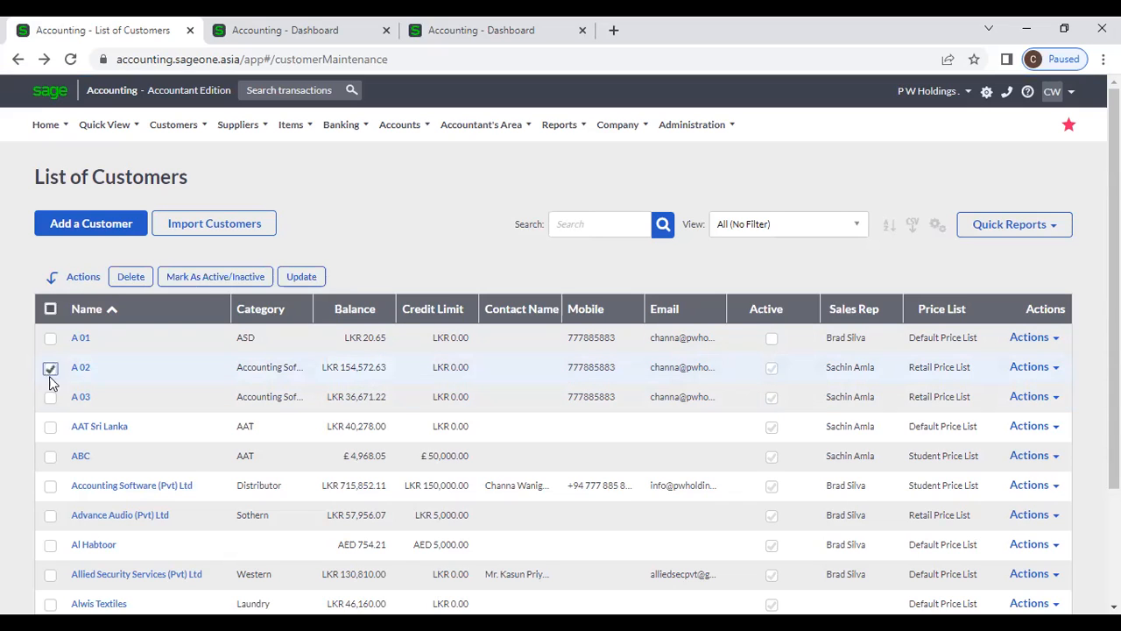
pyautogui.click(51, 401)
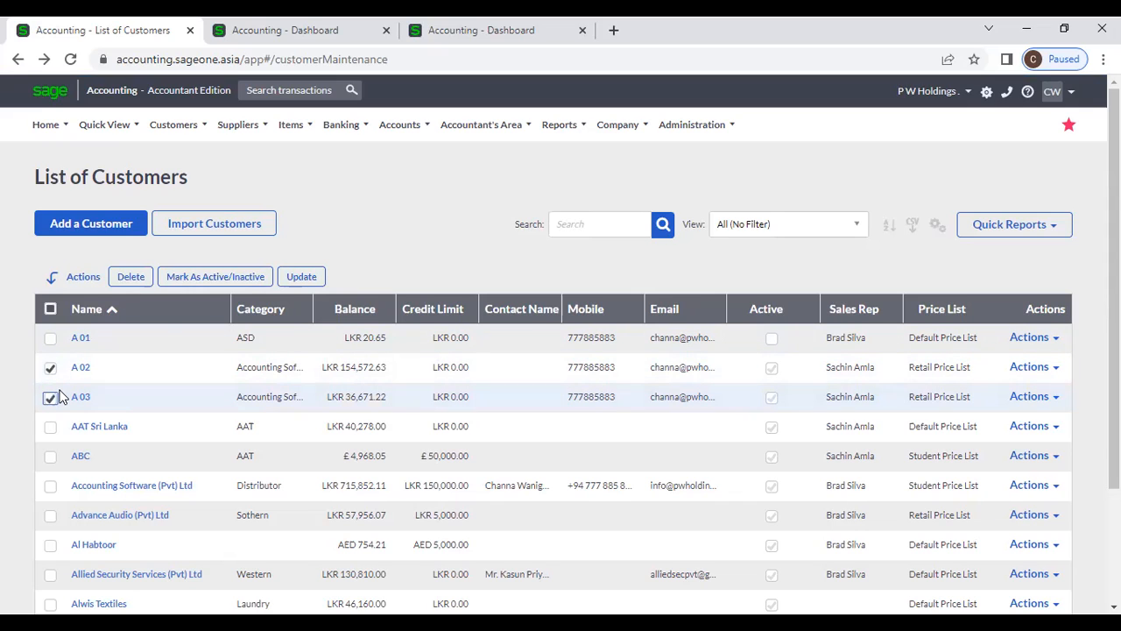
pyautogui.click(190, 282)
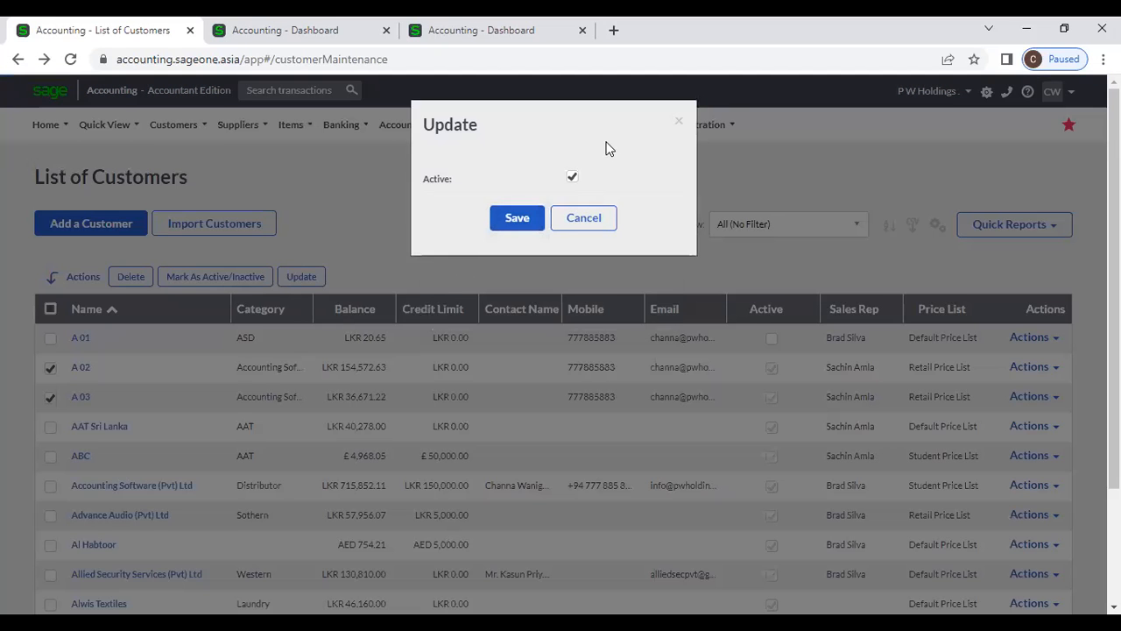
pyautogui.click(599, 222)
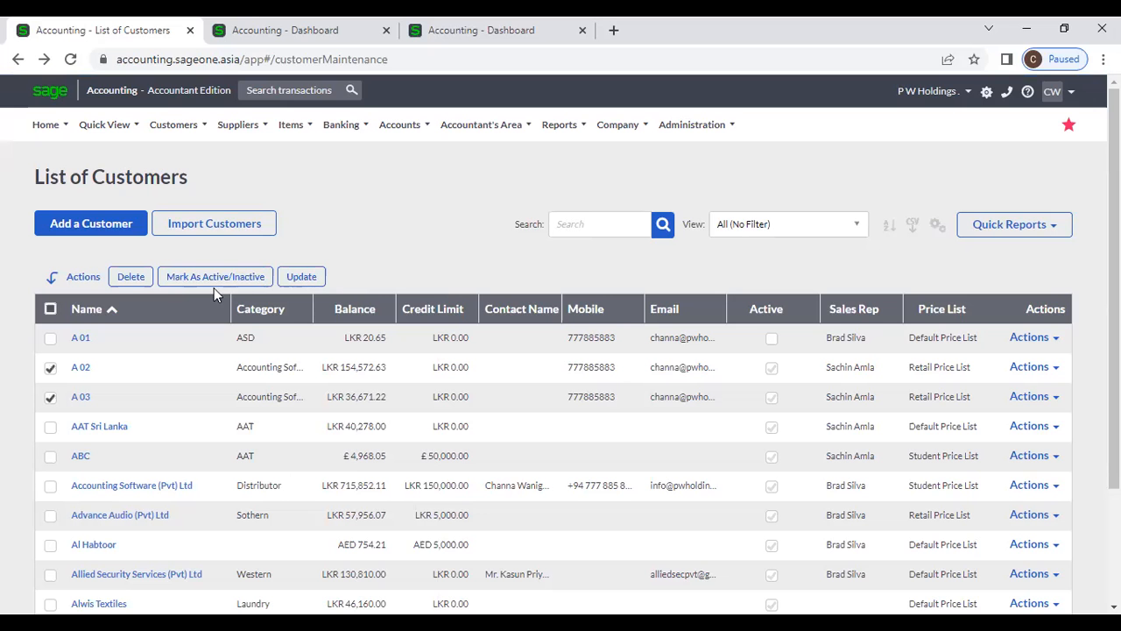
# - Examine which fields can be bulk-updated for the selected customers, and cancel the update
pyautogui.click(294, 276)
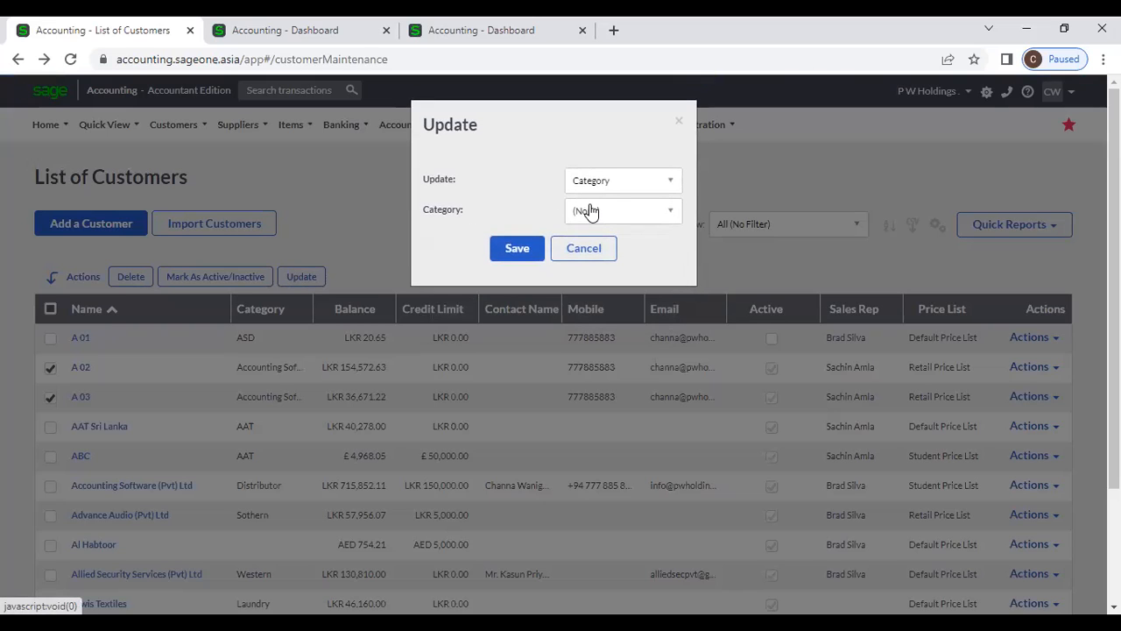
pyautogui.click(669, 188)
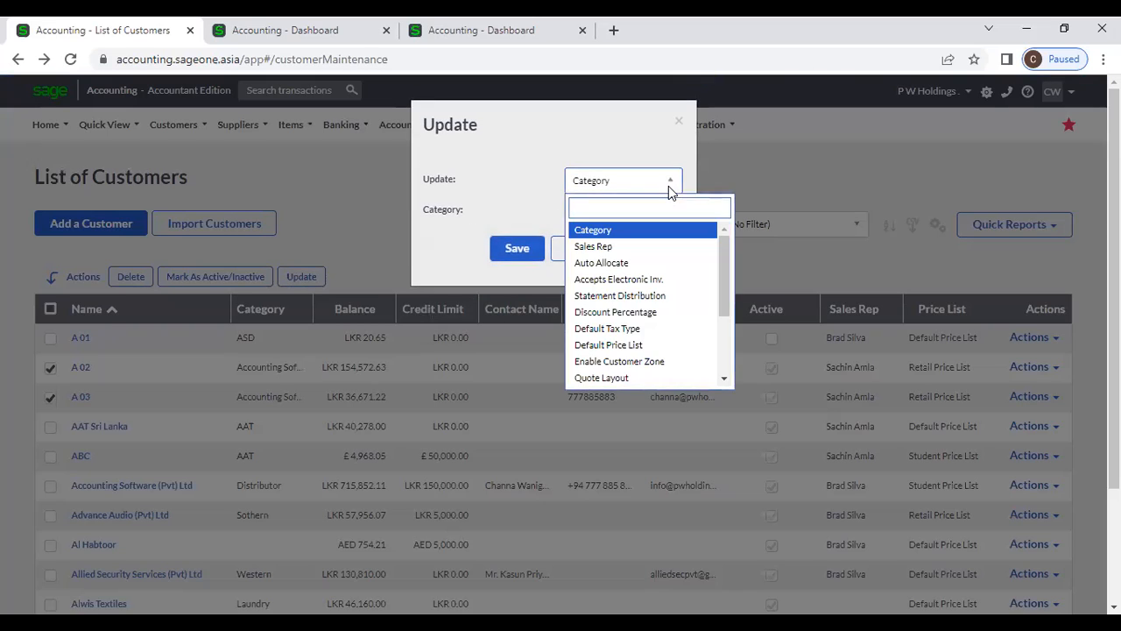
pyautogui.click(659, 242)
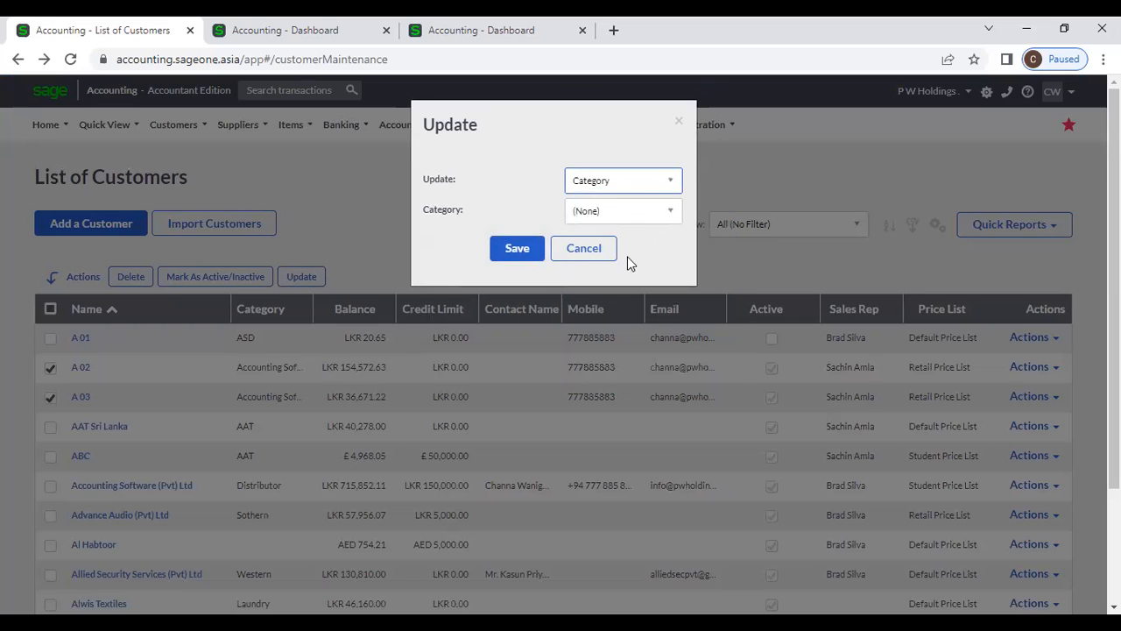
pyautogui.click(585, 247)
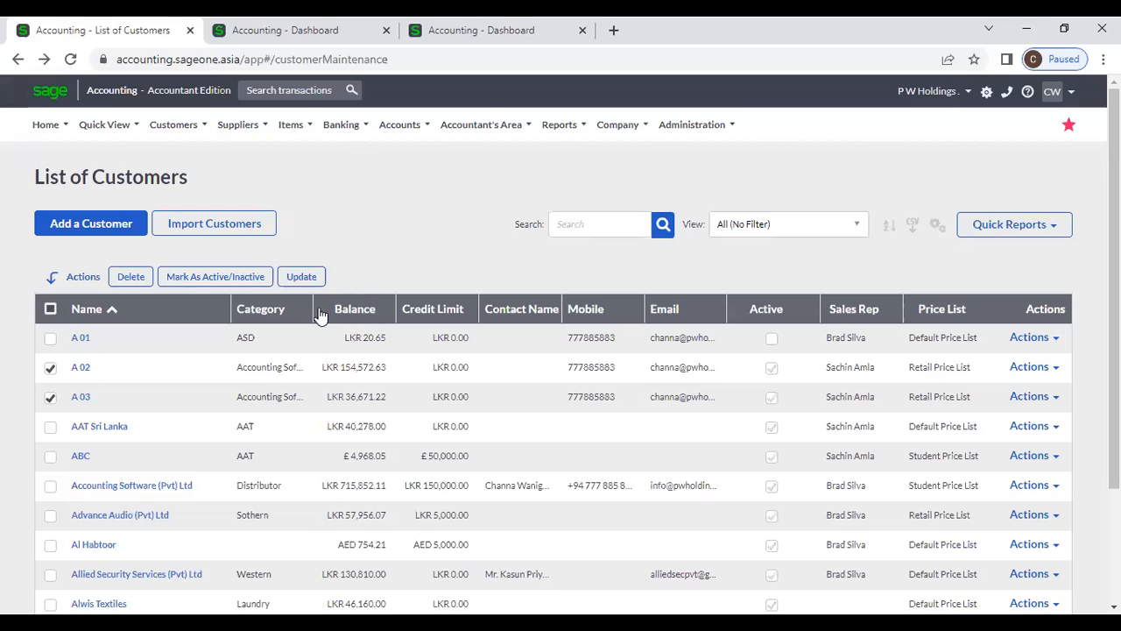
# - Widen the Category column of the customer list so the full category names fit
pyautogui.moveTo(313, 306); pyautogui.dragTo(376, 309)
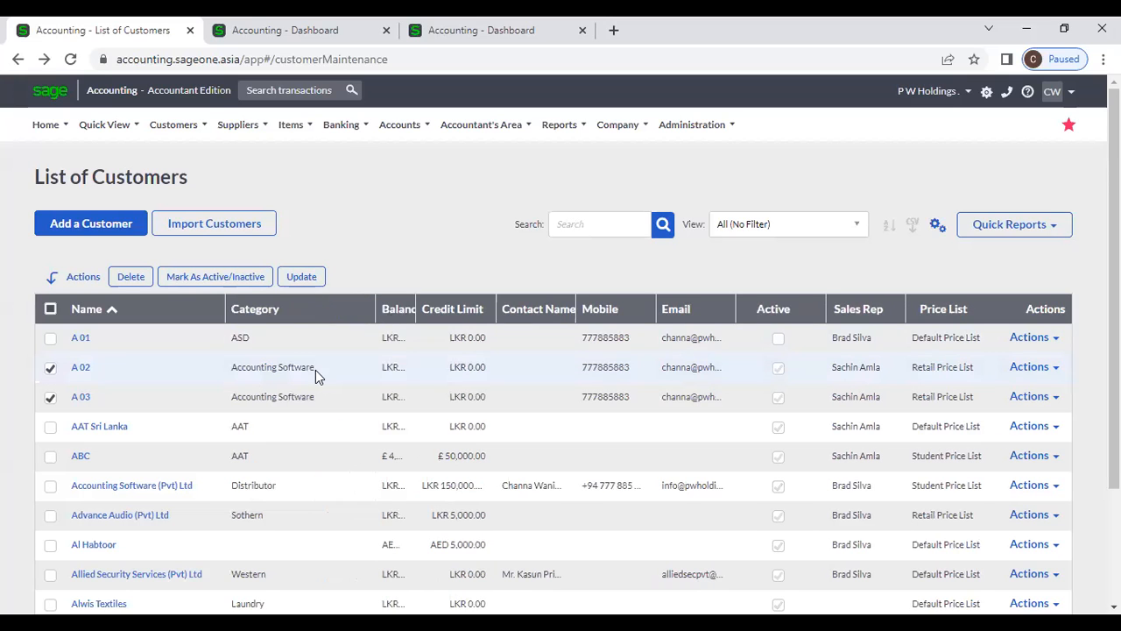
# - Bulk-update the category of customers A 02 and A 03 to AuditFirm, and widen the list's Category column
pyautogui.click(297, 281)
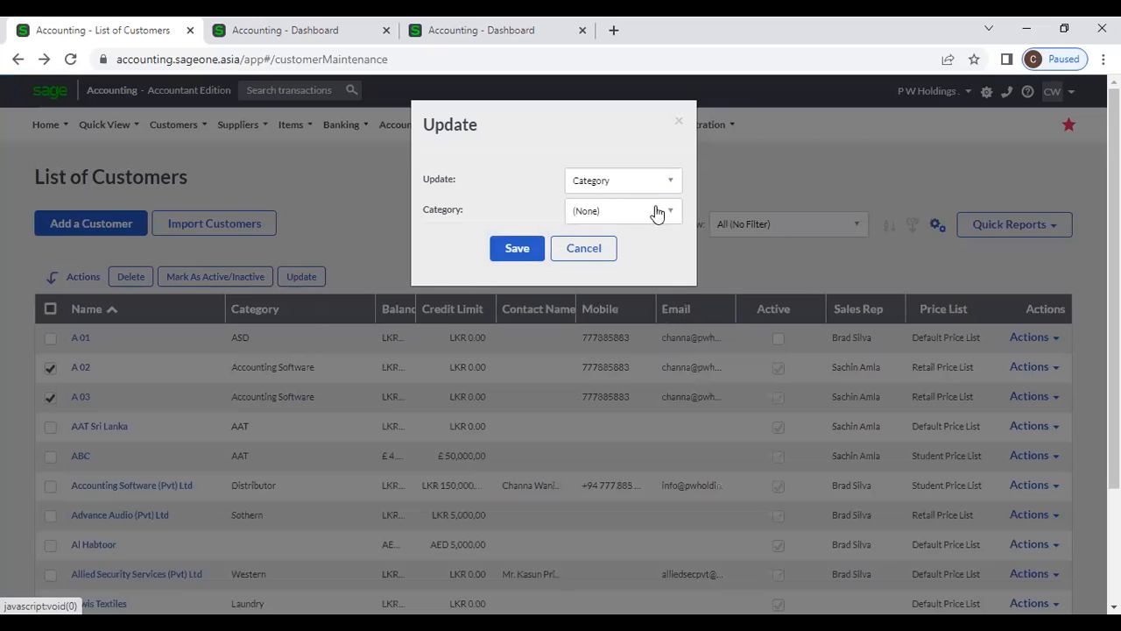
pyautogui.click(671, 217)
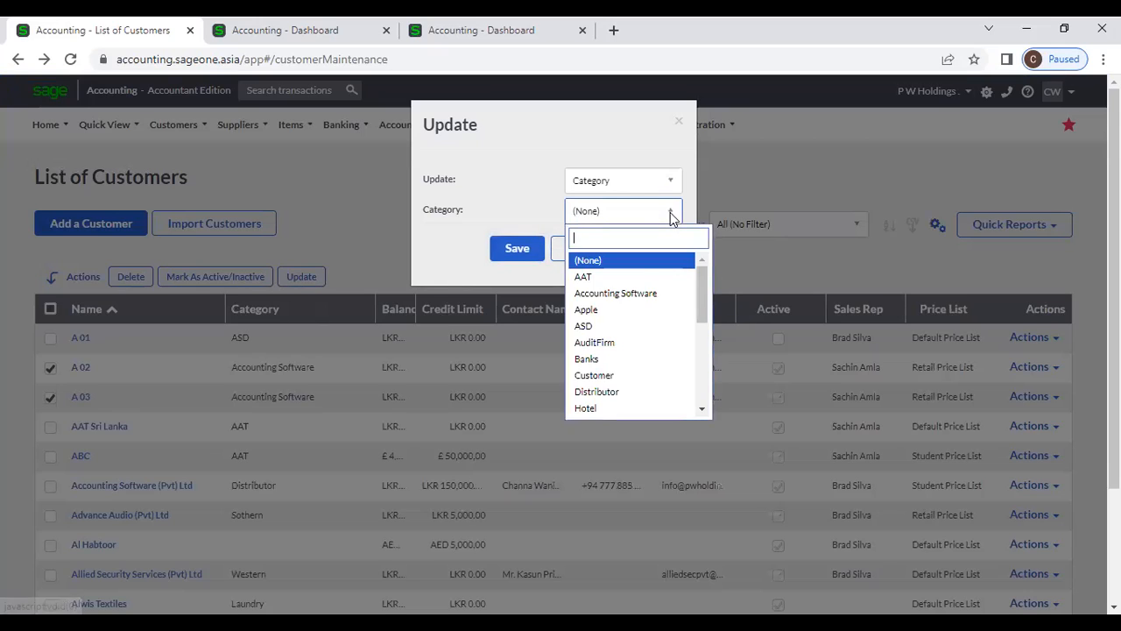
pyautogui.click(614, 343)
pyautogui.click(509, 251)
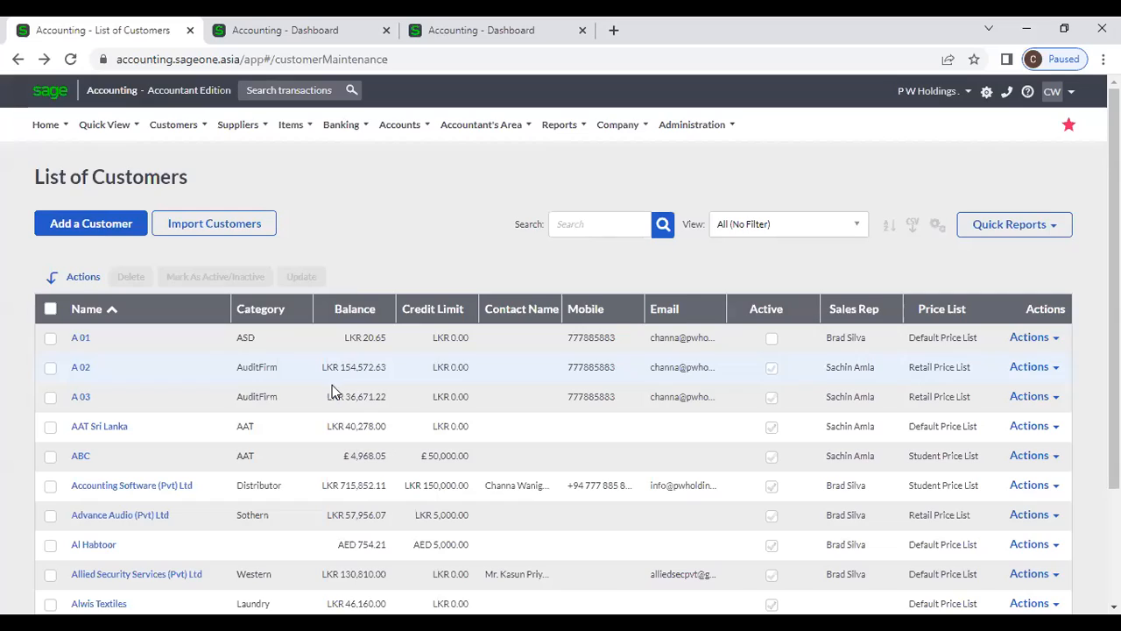
pyautogui.moveTo(309, 314); pyautogui.dragTo(371, 314)
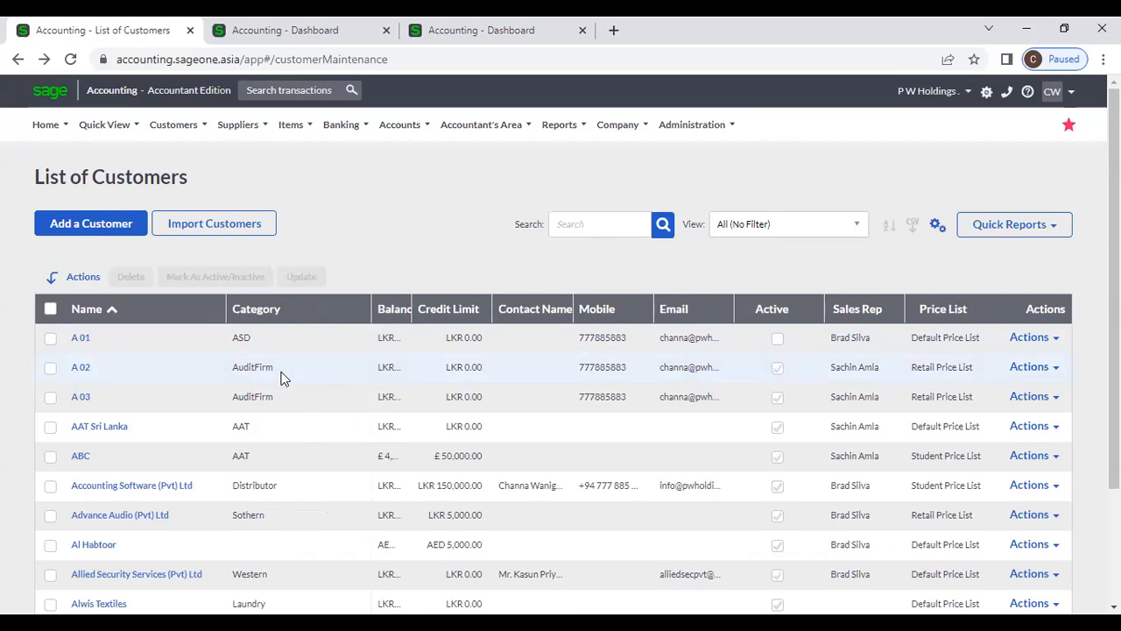
# - Select customers A 02 and A 03 again, examine all fields available for bulk update, and cancel the update
pyautogui.click(50, 367)
pyautogui.click(50, 398)
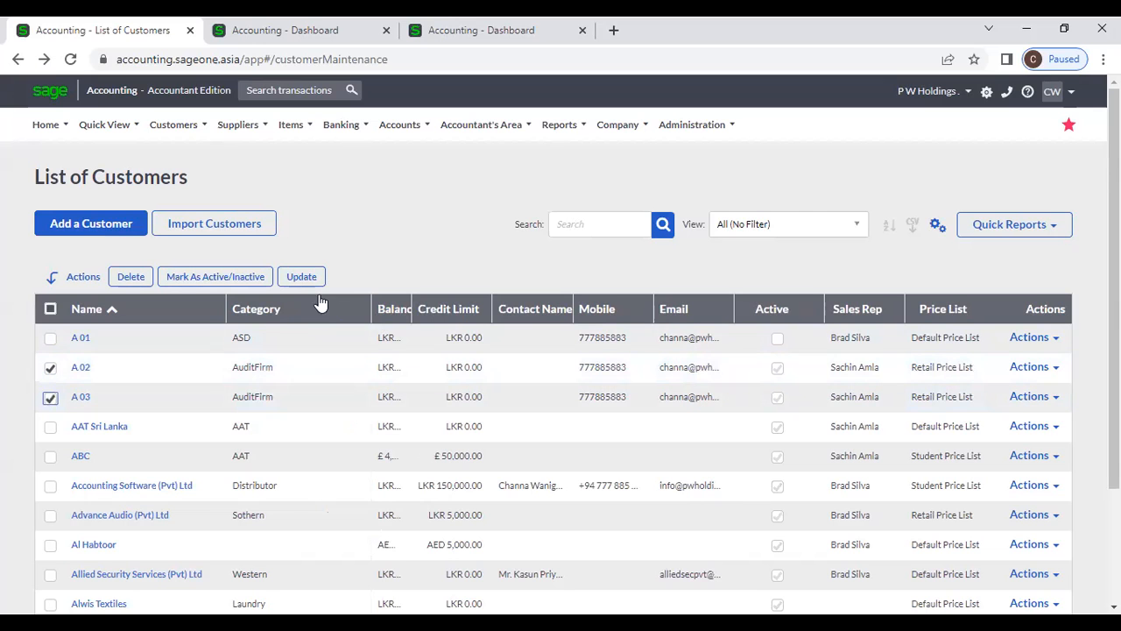
pyautogui.click(309, 277)
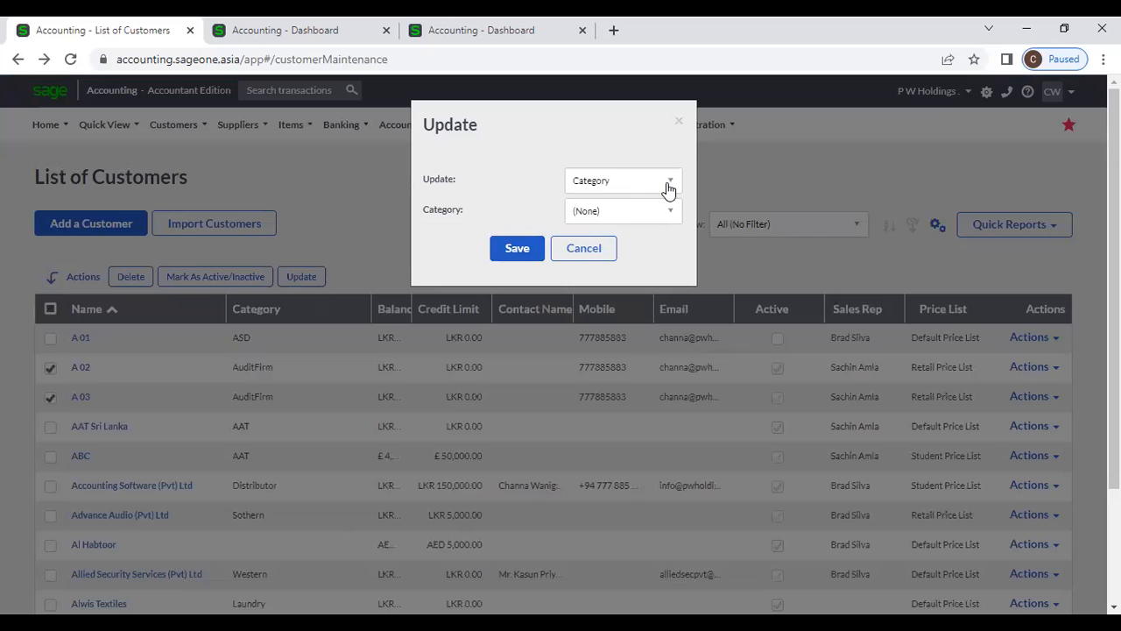
pyautogui.click(669, 184)
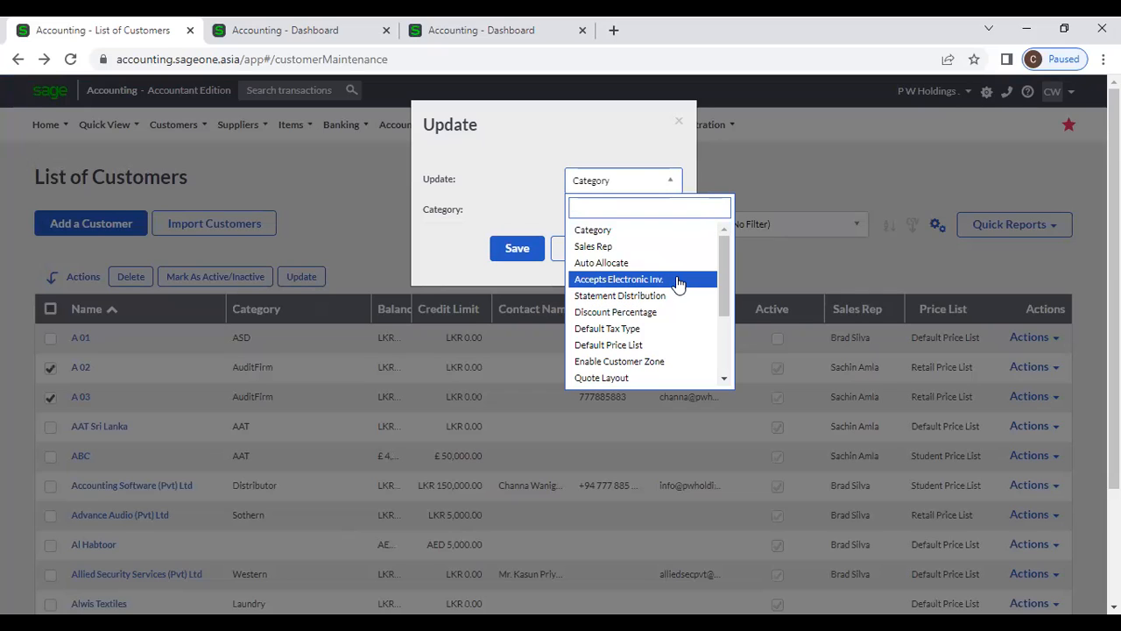
pyautogui.scroll(-2, 678, 319)
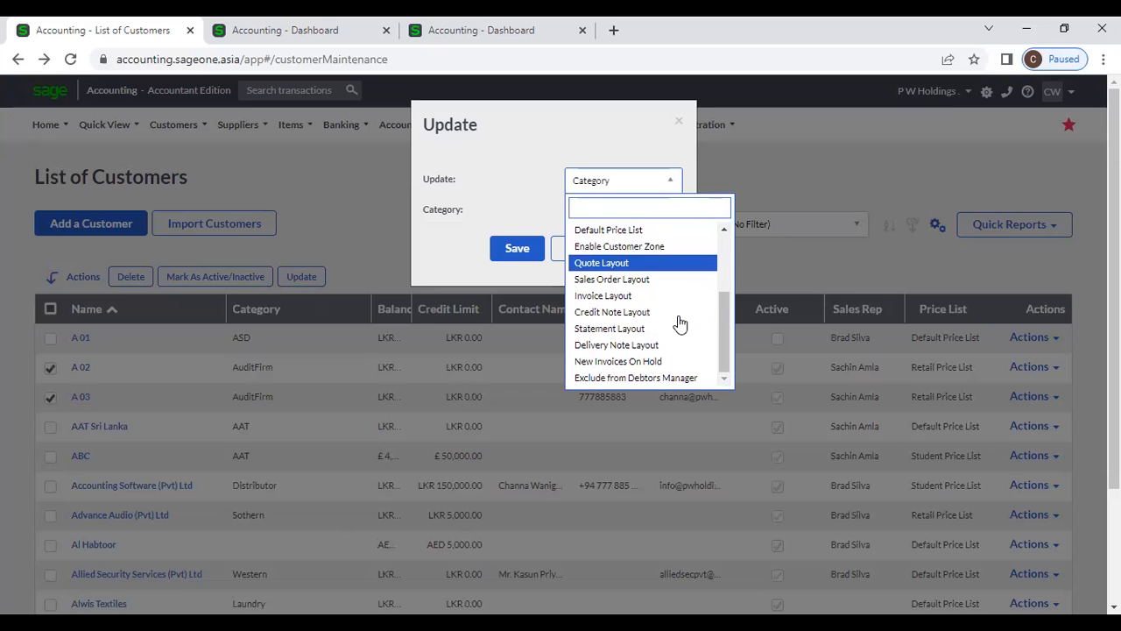
pyautogui.scroll(-2, 679, 324)
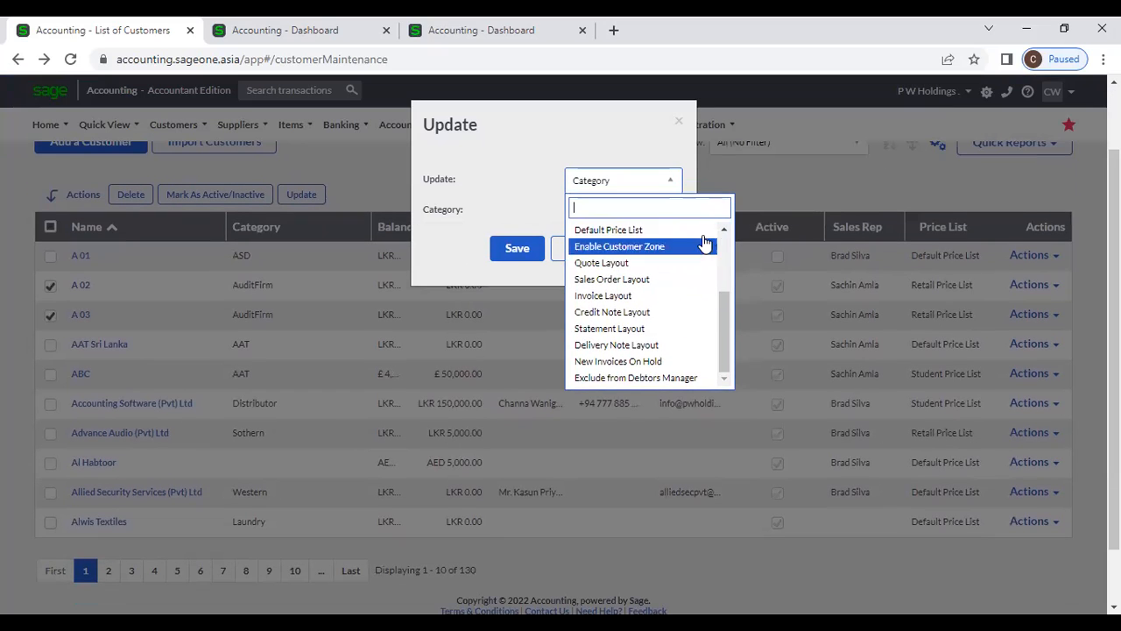
pyautogui.click(463, 196)
pyautogui.click(603, 248)
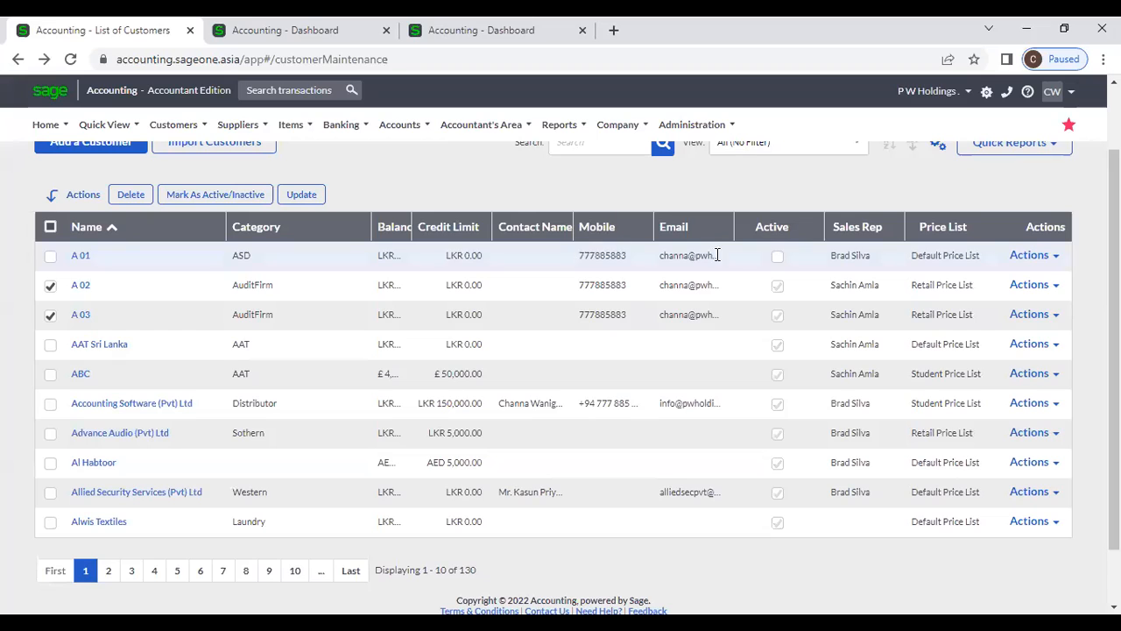
# - Add customer A 01 to the selection and bulk-update all three customers' Sales Rep to the fourth representative listed
pyautogui.click(50, 258)
pyautogui.click(290, 196)
pyautogui.click(675, 187)
pyautogui.click(676, 188)
pyautogui.click(675, 188)
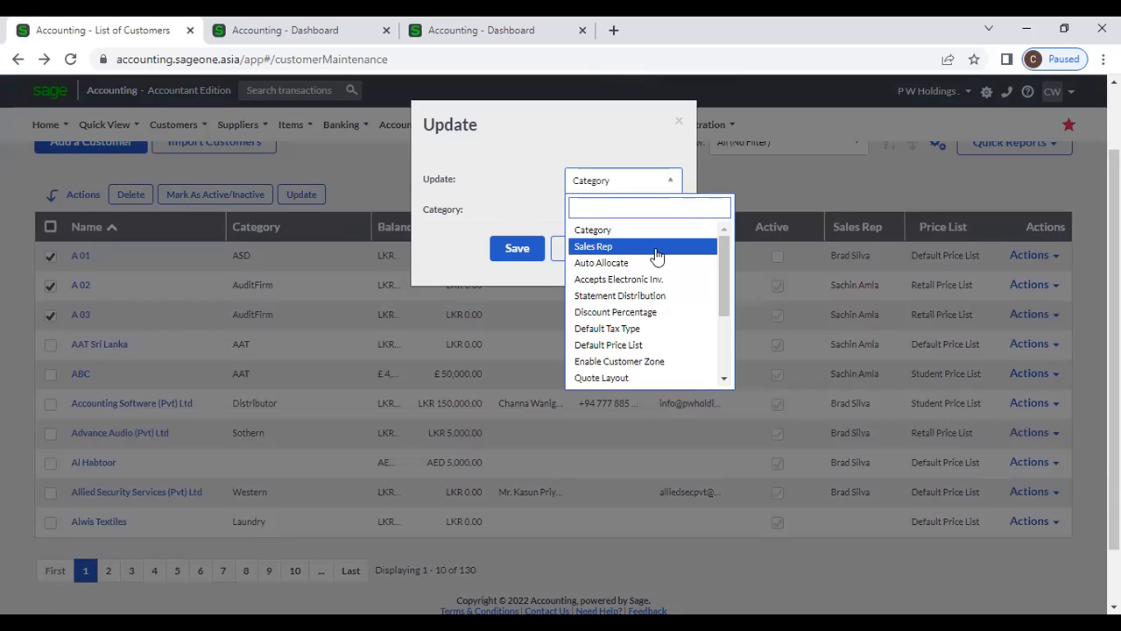
pyautogui.click(656, 247)
pyautogui.click(666, 213)
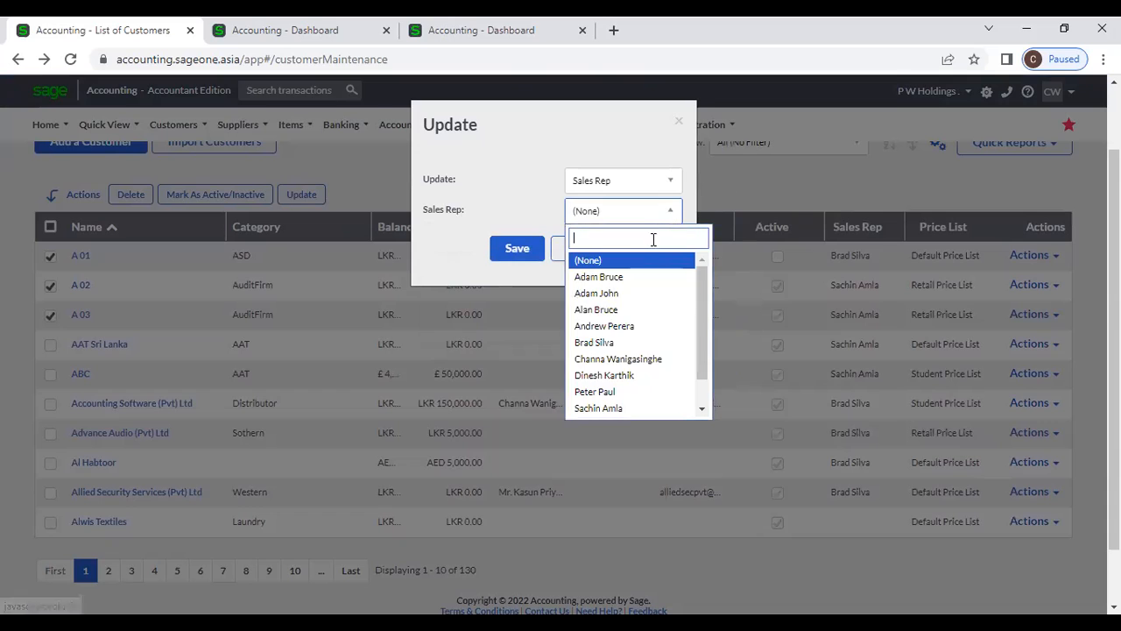
pyautogui.click(642, 328)
pyautogui.click(522, 251)
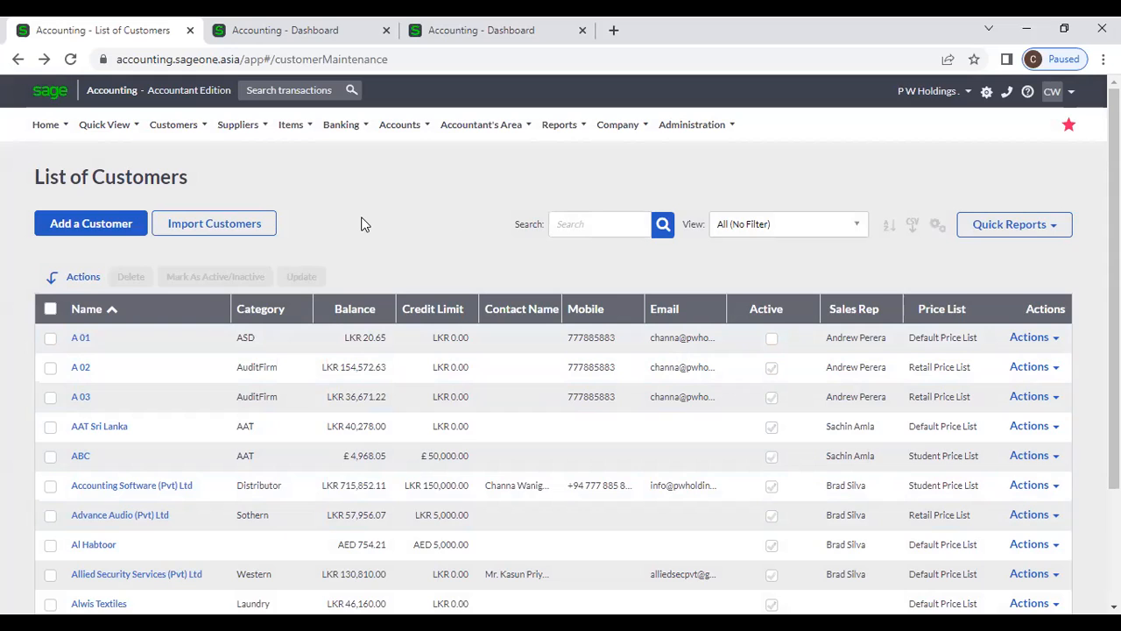
# - Show the transaction types available for customers
pyautogui.click(214, 133)
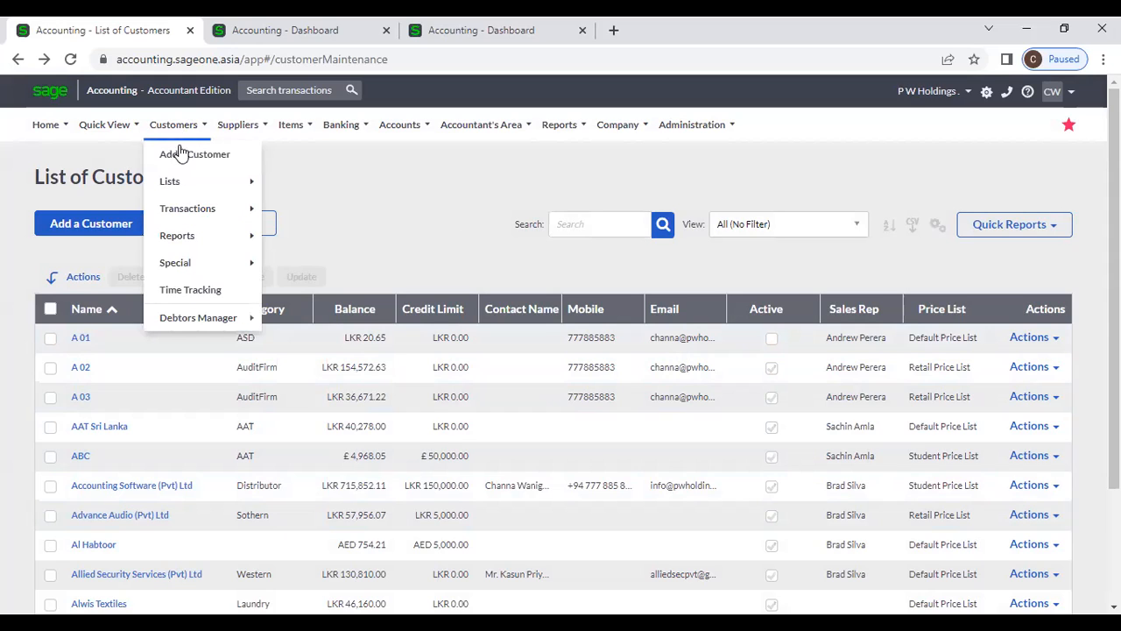
pyautogui.moveTo(191, 221)
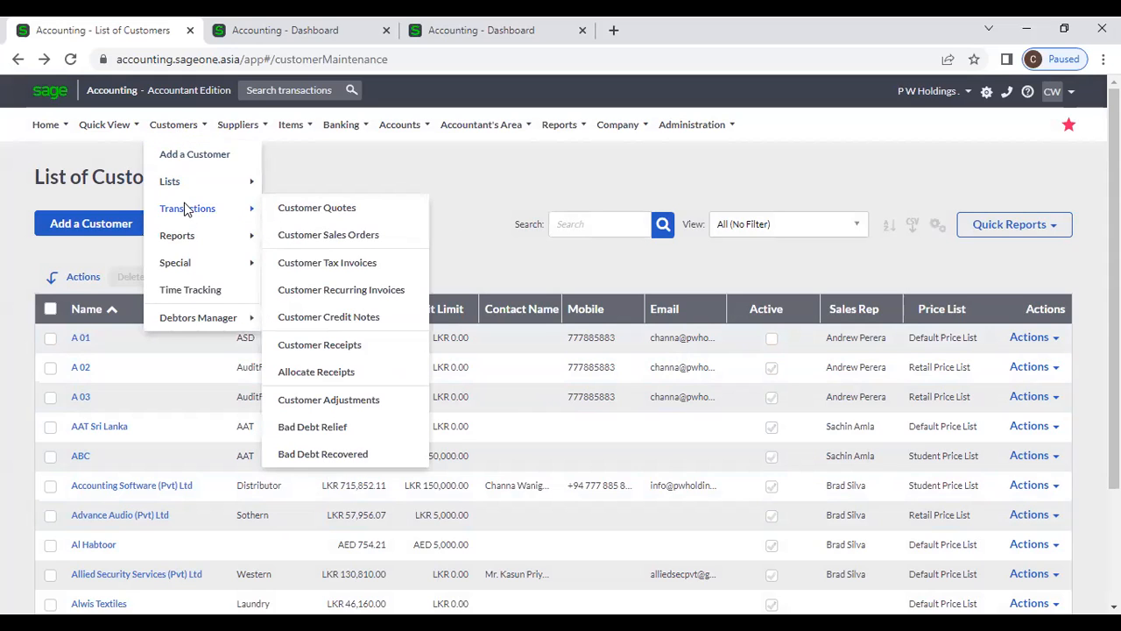